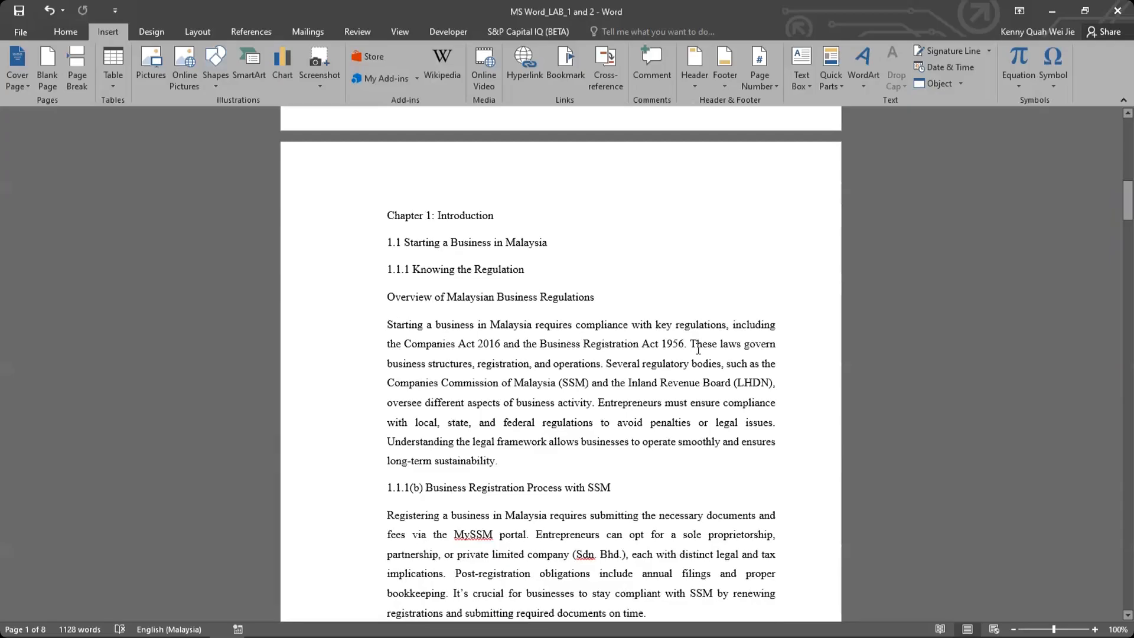
{"action": "scroll", "coordinate": [698, 348], "scroll_direction": "up", "scroll_amount": 10}
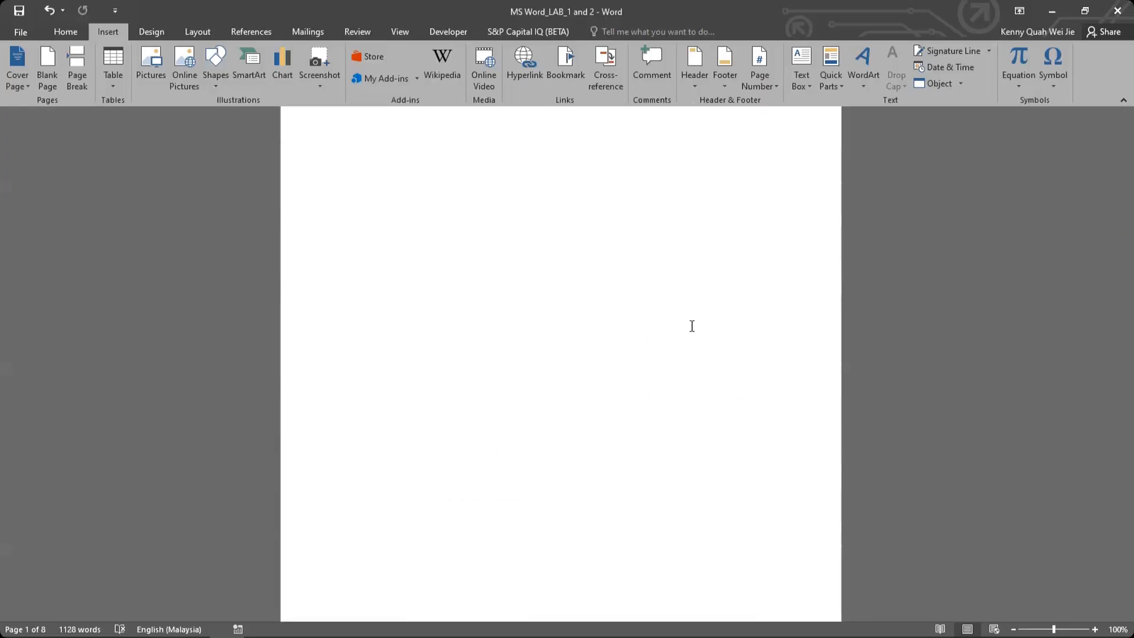
{"action": "scroll", "coordinate": [638, 184], "scroll_direction": "up", "scroll_amount": 2}
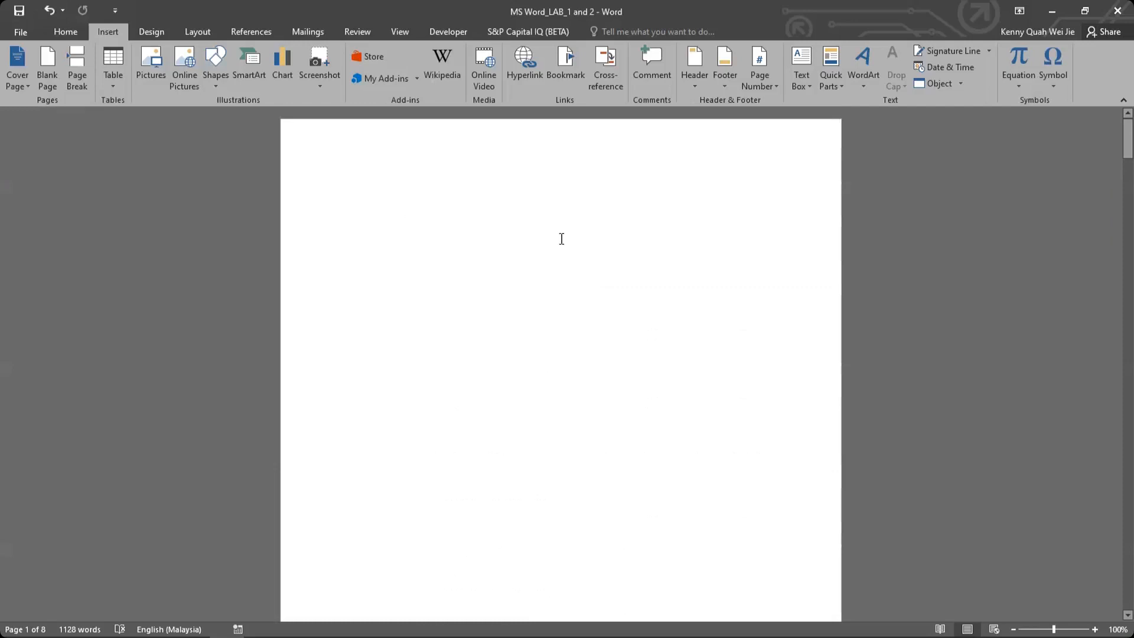
{"action": "scroll", "coordinate": [561, 239], "scroll_direction": "down", "scroll_amount": 10}
{"action": "scroll", "coordinate": [557, 233], "scroll_direction": "up", "scroll_amount": 8}
{"action": "scroll", "coordinate": [558, 233], "scroll_direction": "down", "scroll_amount": 8}
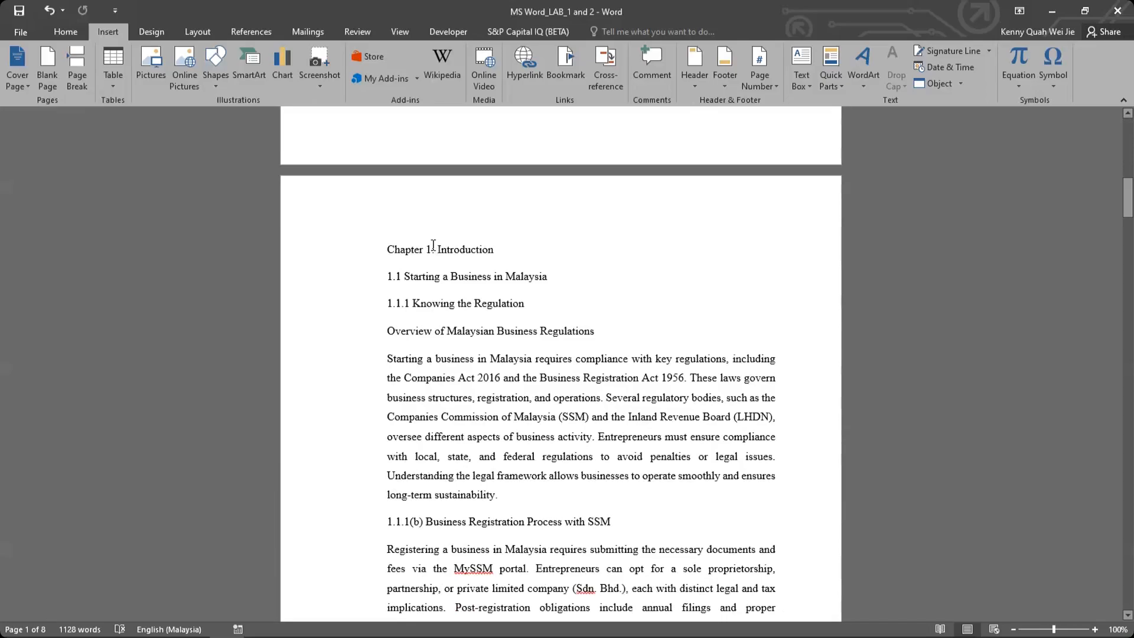
Apply Heading 1 to "Chapter 1: Introduction", Heading 2 to "1.1 Starting a Business in Malaysia" and Heading 3 to "1.1.1 Knowing the Regulation".
{"action": "left_click", "coordinate": [355, 250]}
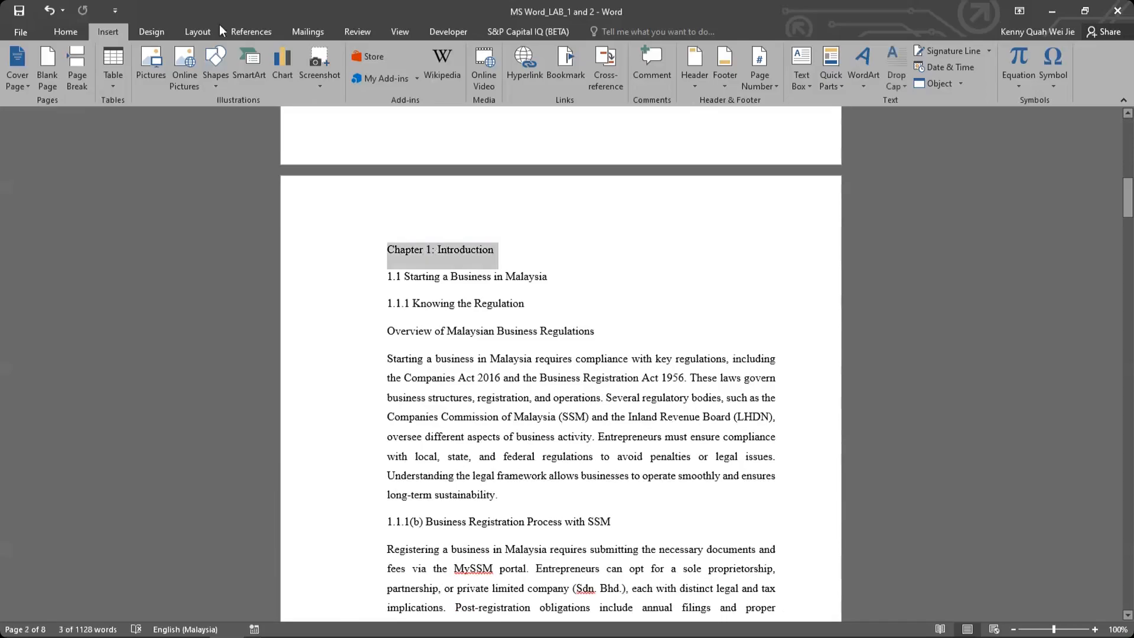
{"action": "left_click", "coordinate": [61, 32]}
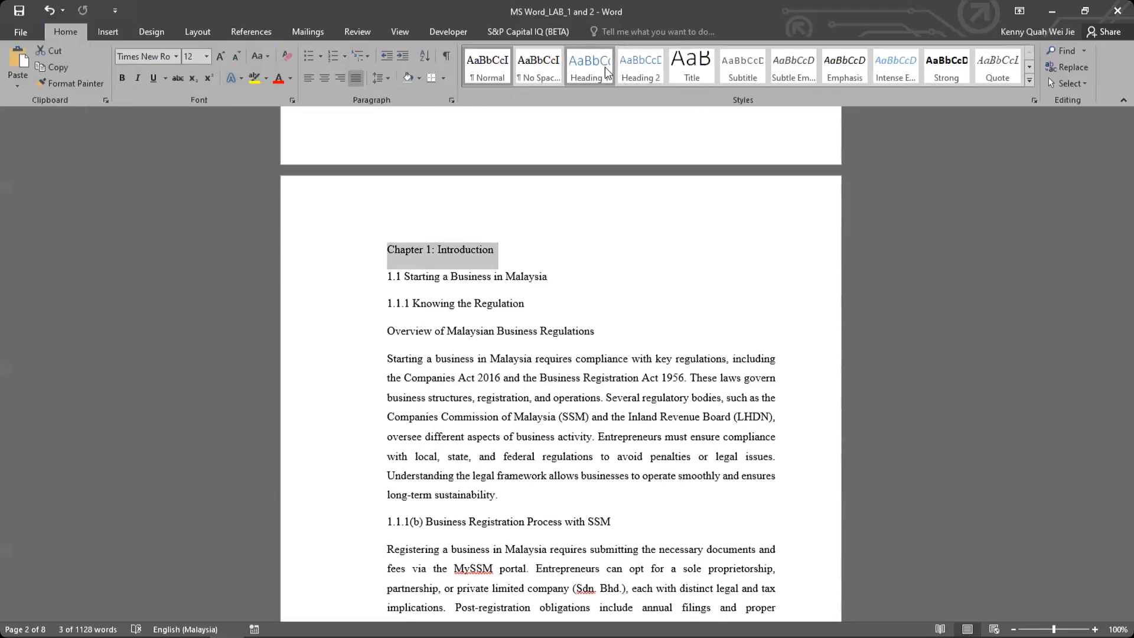
{"action": "left_click", "coordinate": [589, 65]}
{"action": "left_click", "coordinate": [360, 277]}
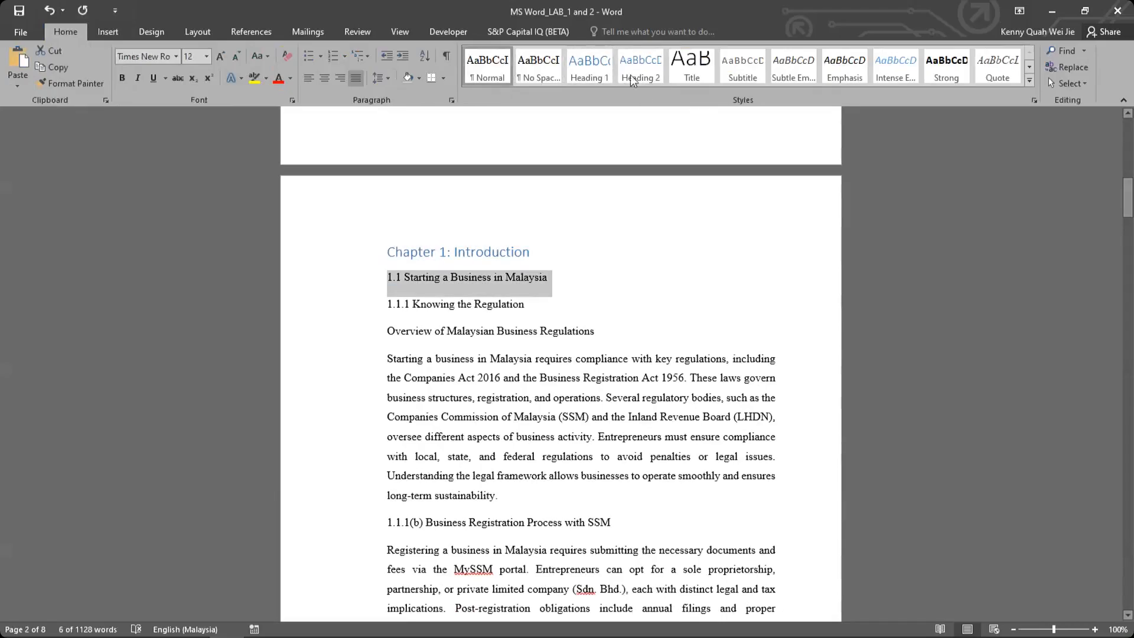
{"action": "left_click", "coordinate": [640, 65]}
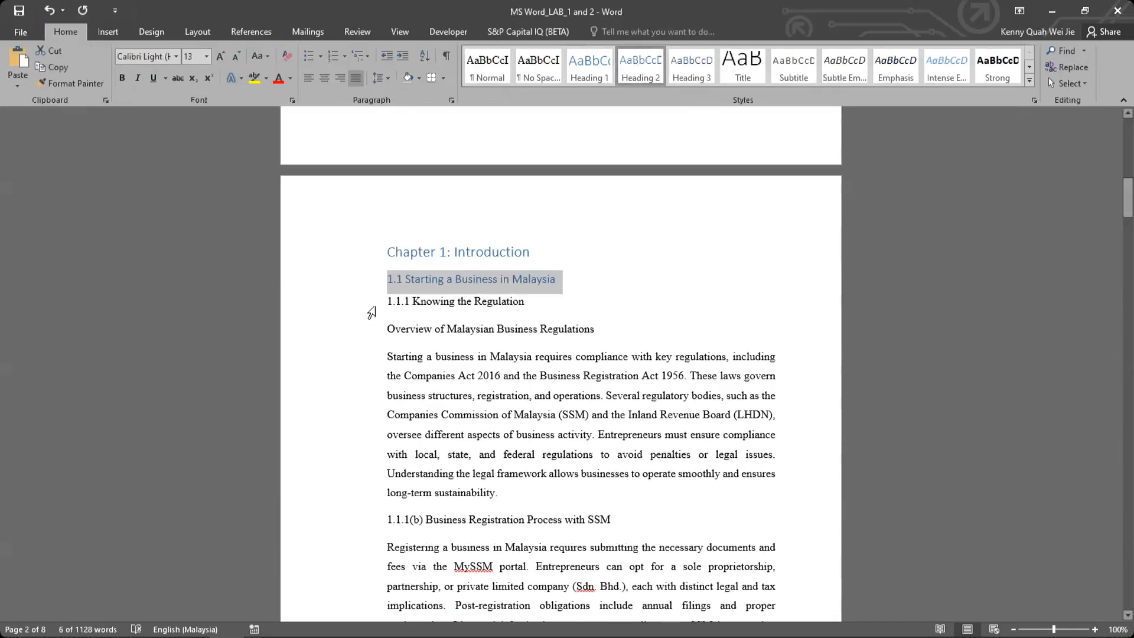
{"action": "left_click", "coordinate": [372, 304]}
{"action": "left_click", "coordinate": [691, 65]}
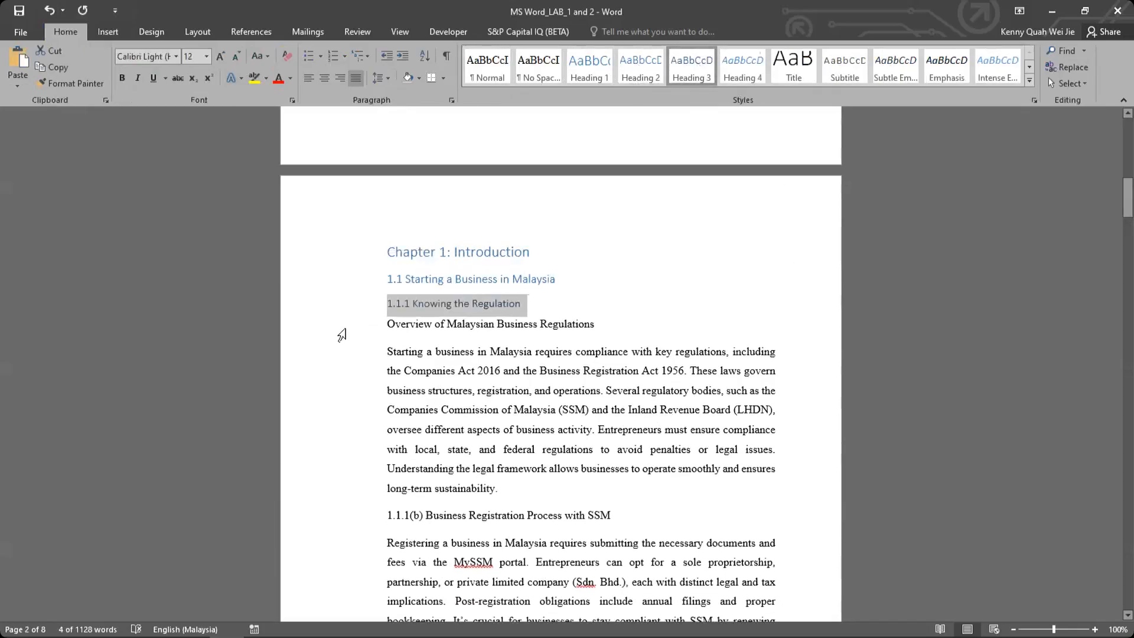
Insert the Automatic Table 2 table of contents on the blank first page.
{"action": "scroll", "coordinate": [431, 279], "scroll_direction": "up", "scroll_amount": 5}
{"action": "scroll", "coordinate": [439, 272], "scroll_direction": "up", "scroll_amount": 6}
{"action": "left_click", "coordinate": [435, 238]}
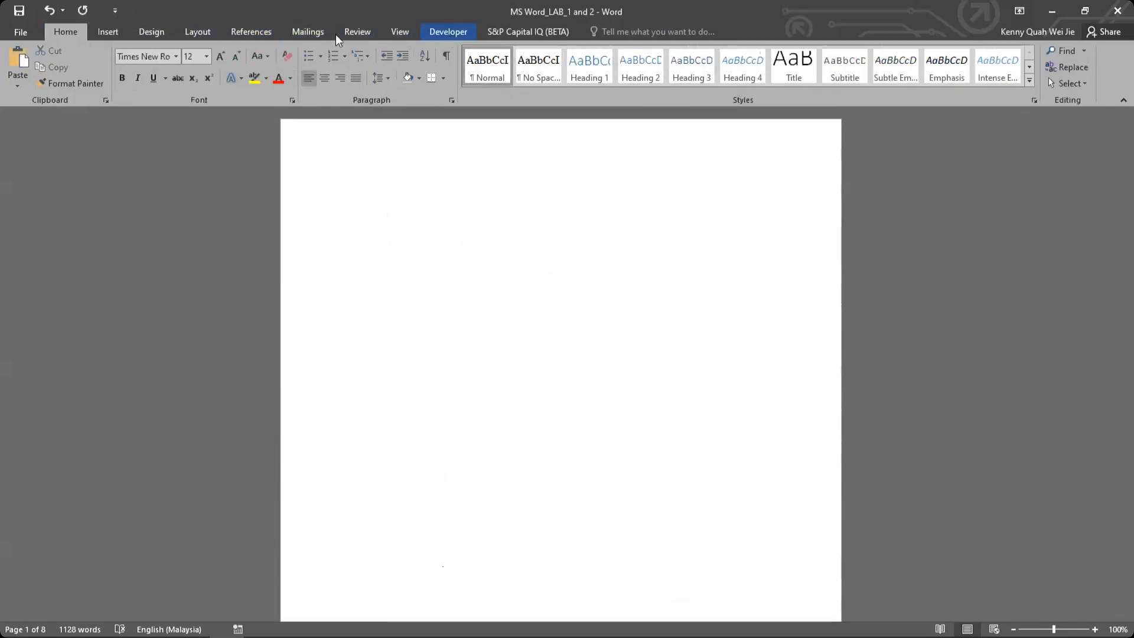
{"action": "left_click", "coordinate": [237, 32]}
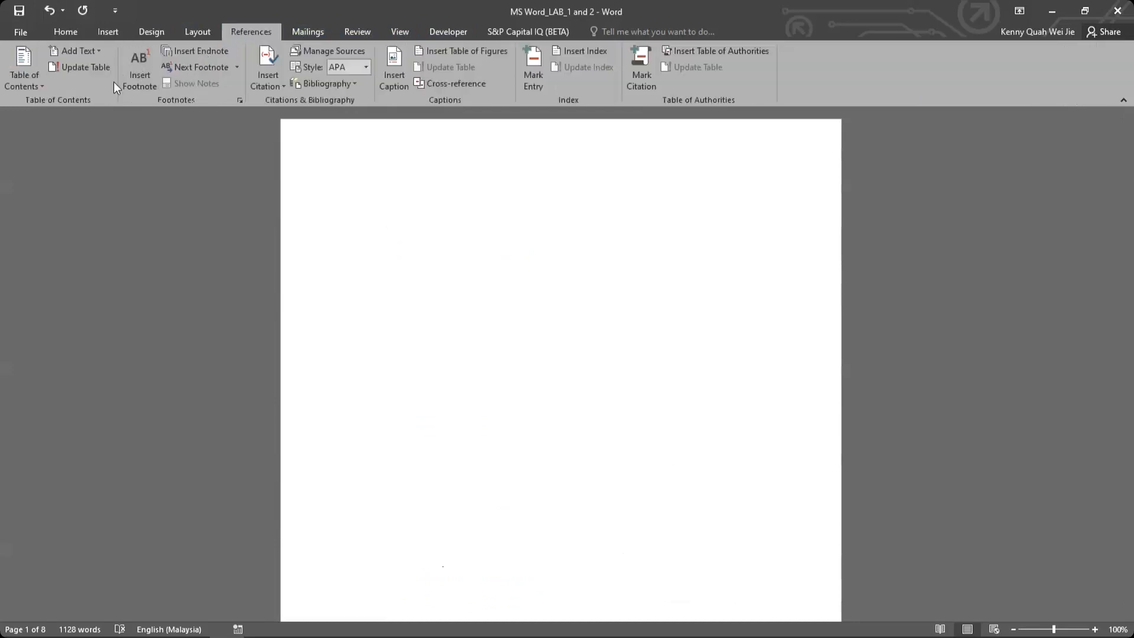
{"action": "left_click", "coordinate": [21, 81]}
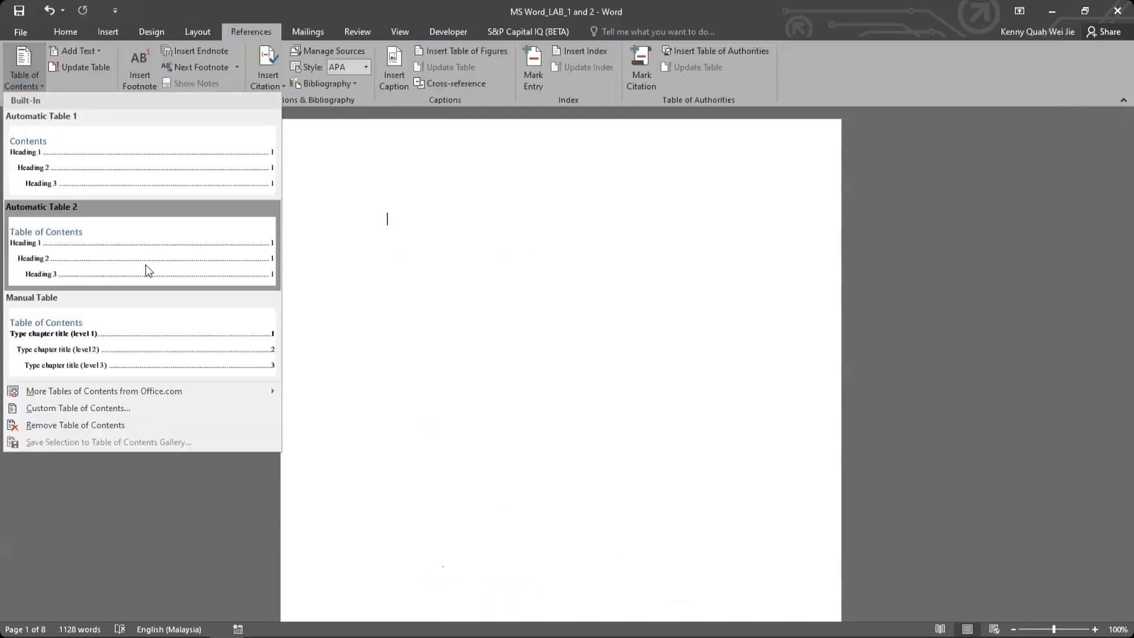
{"action": "left_click", "coordinate": [143, 270]}
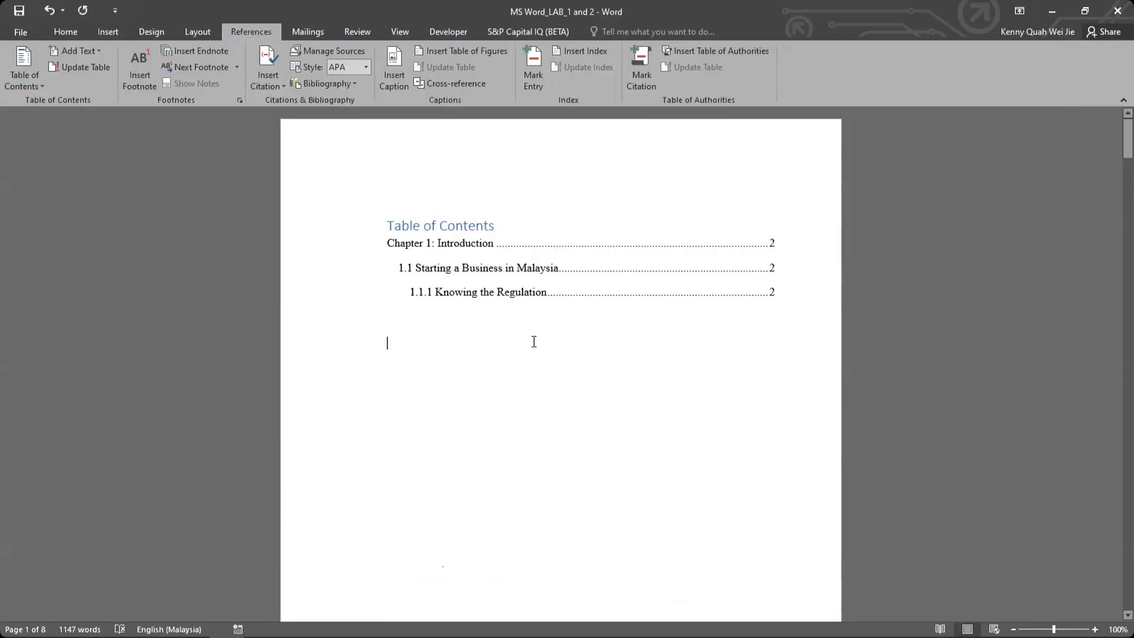
Compare the "1.1.1 Knowing the Regulation" contents entry with its heading on page 2 and with the unstyled 1.1.1(b) heading below it.
{"action": "scroll", "coordinate": [535, 341], "scroll_direction": "down", "scroll_amount": 3}
{"action": "scroll", "coordinate": [536, 341], "scroll_direction": "up", "scroll_amount": 3}
{"action": "left_click", "coordinate": [432, 291]}
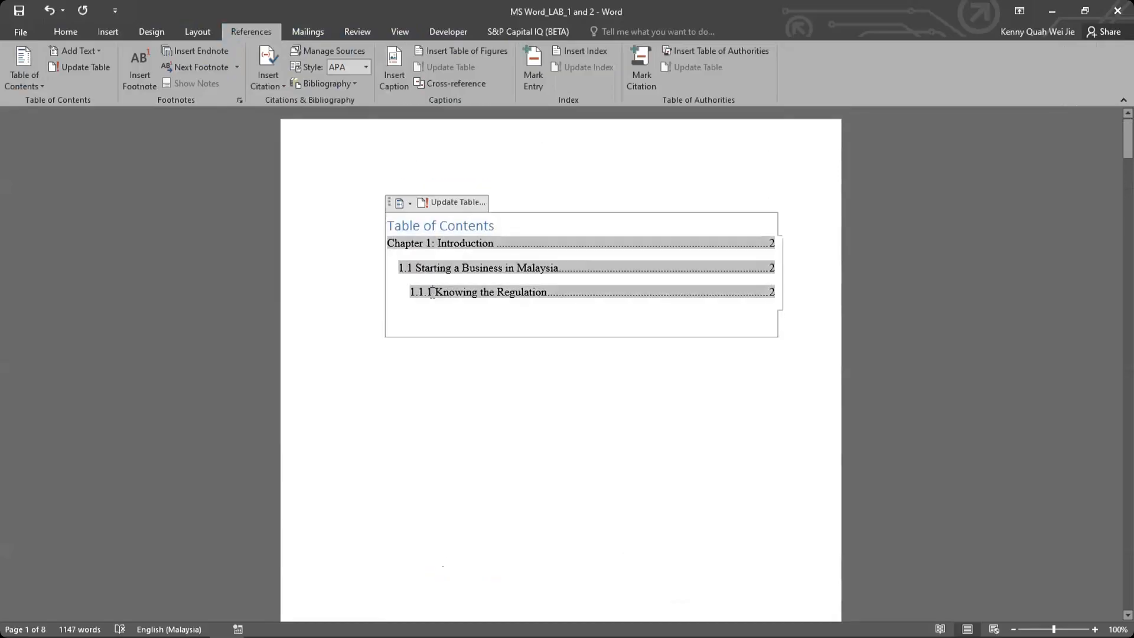
{"action": "scroll", "coordinate": [485, 290], "scroll_direction": "down", "scroll_amount": 5}
{"action": "scroll", "coordinate": [484, 290], "scroll_direction": "down", "scroll_amount": 12}
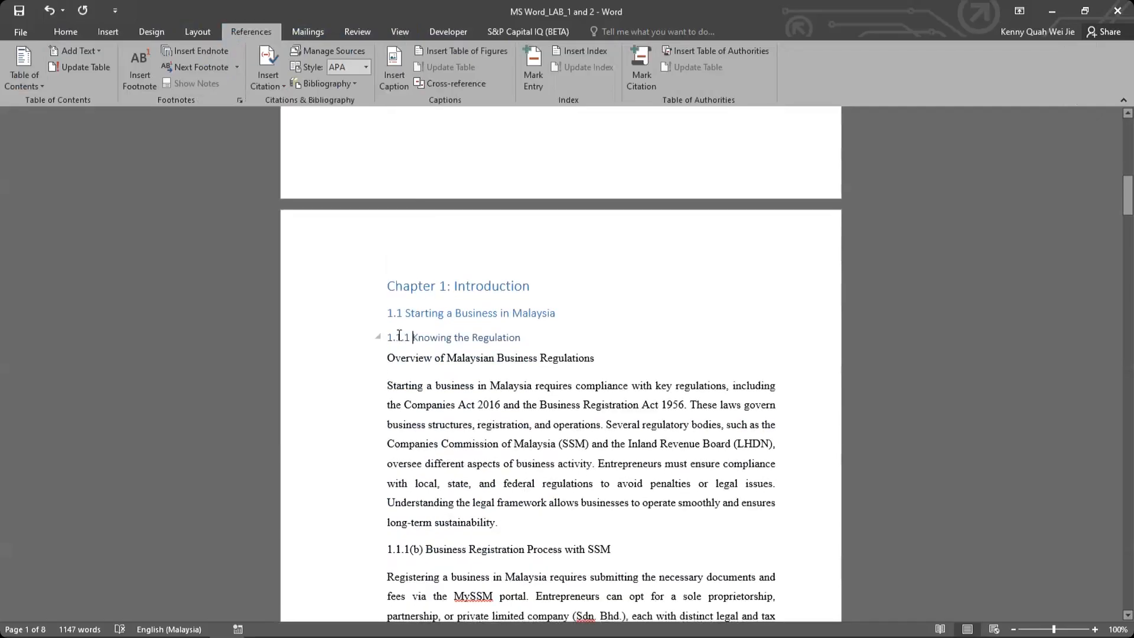
{"action": "left_click", "coordinate": [338, 339]}
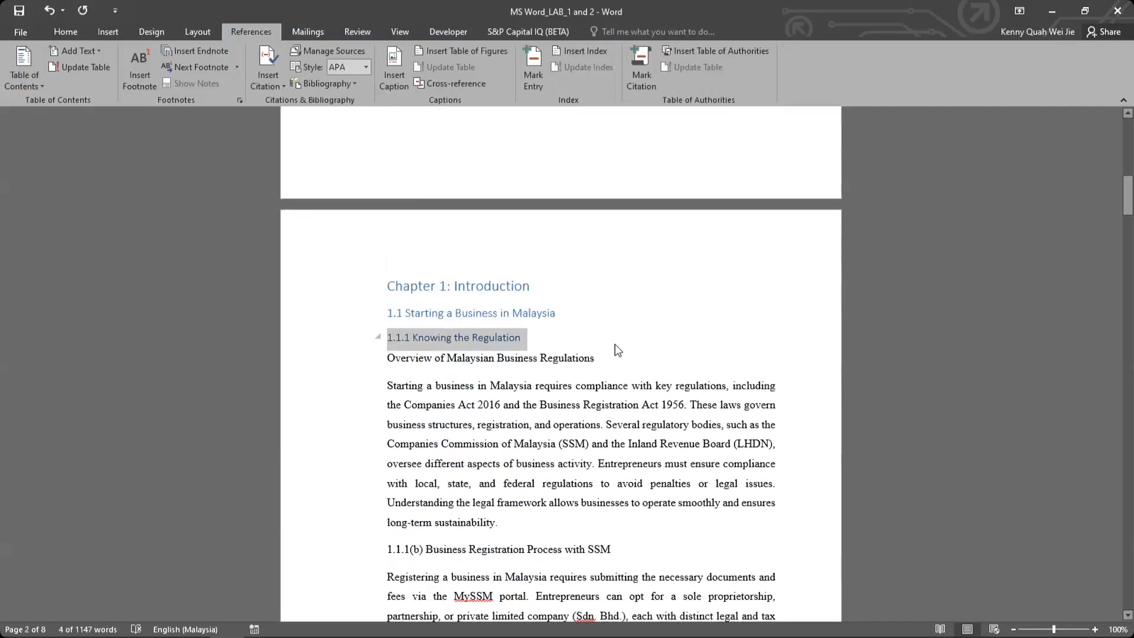
{"action": "scroll", "coordinate": [617, 350], "scroll_direction": "up", "scroll_amount": 1}
{"action": "scroll", "coordinate": [616, 344], "scroll_direction": "up", "scroll_amount": 4}
{"action": "scroll", "coordinate": [615, 350], "scroll_direction": "down", "scroll_amount": 5}
{"action": "left_click", "coordinate": [420, 339]}
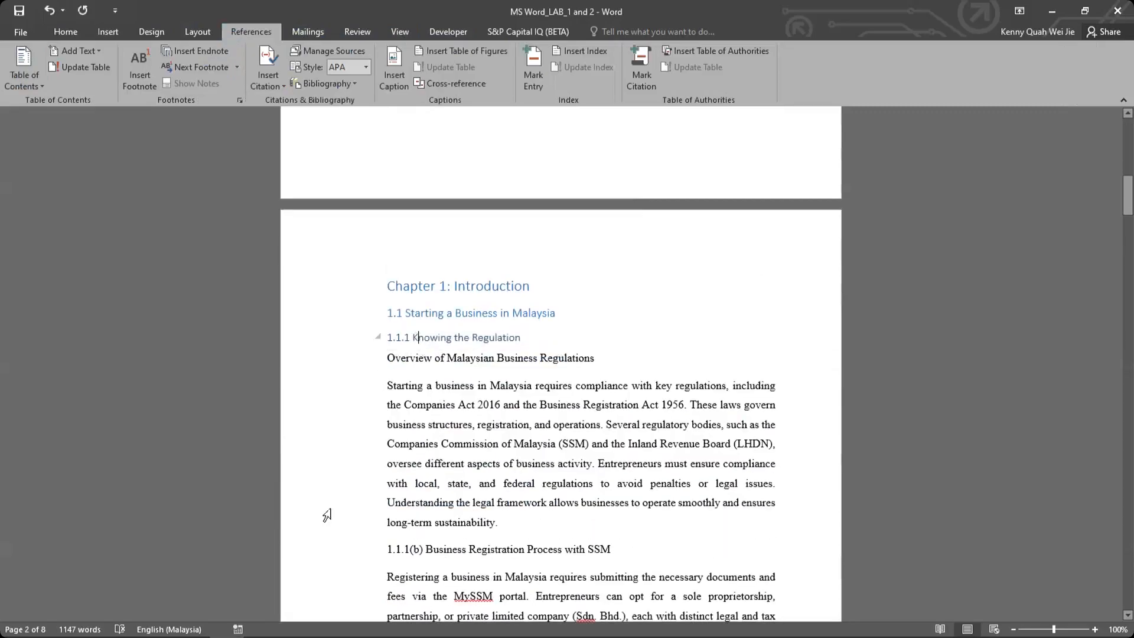
{"action": "left_click", "coordinate": [370, 547]}
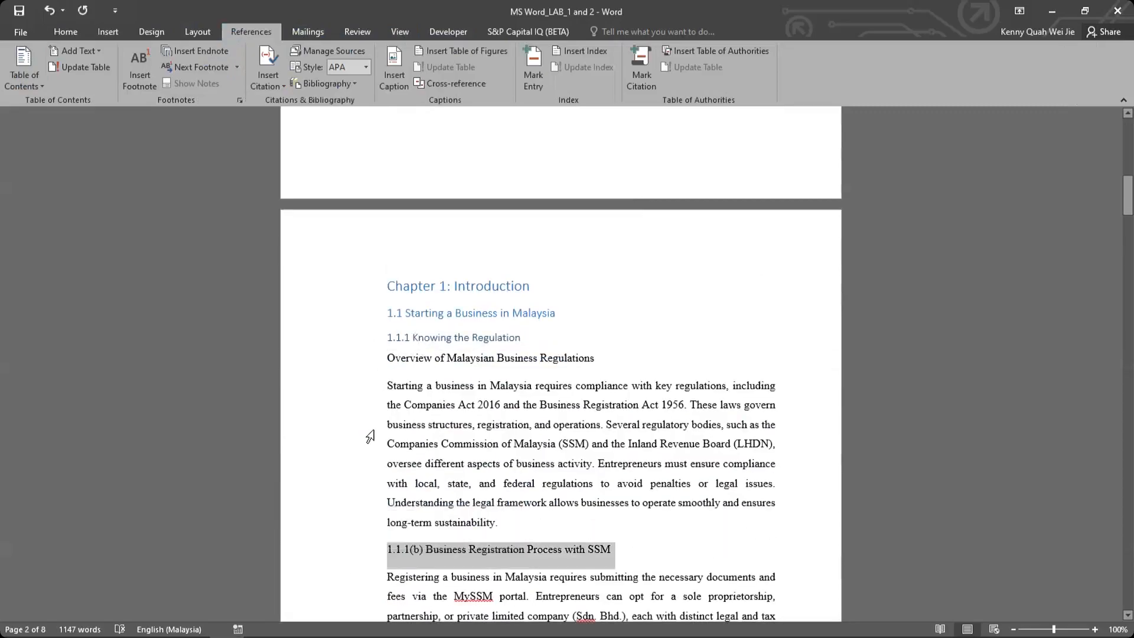
{"action": "left_click", "coordinate": [411, 340]}
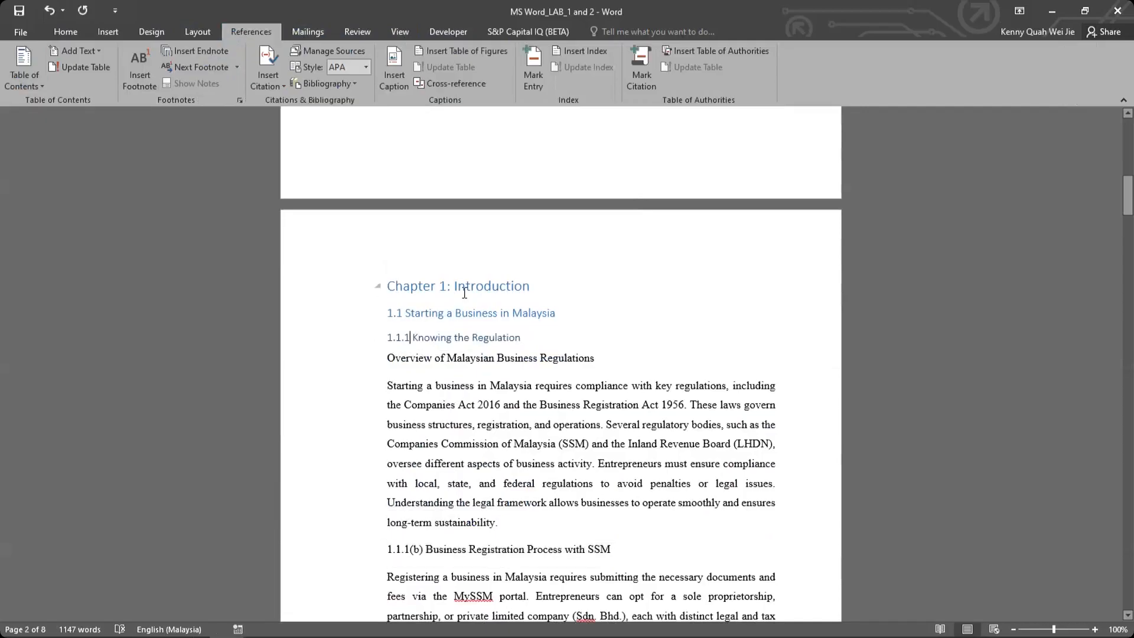
Check all the table of contents entries and their page numbers against the Chapter 1 headings in the document.
{"action": "scroll", "coordinate": [461, 301], "scroll_direction": "up", "scroll_amount": 3}
{"action": "left_click", "coordinate": [431, 386]}
{"action": "scroll", "coordinate": [479, 379], "scroll_direction": "up", "scroll_amount": 4}
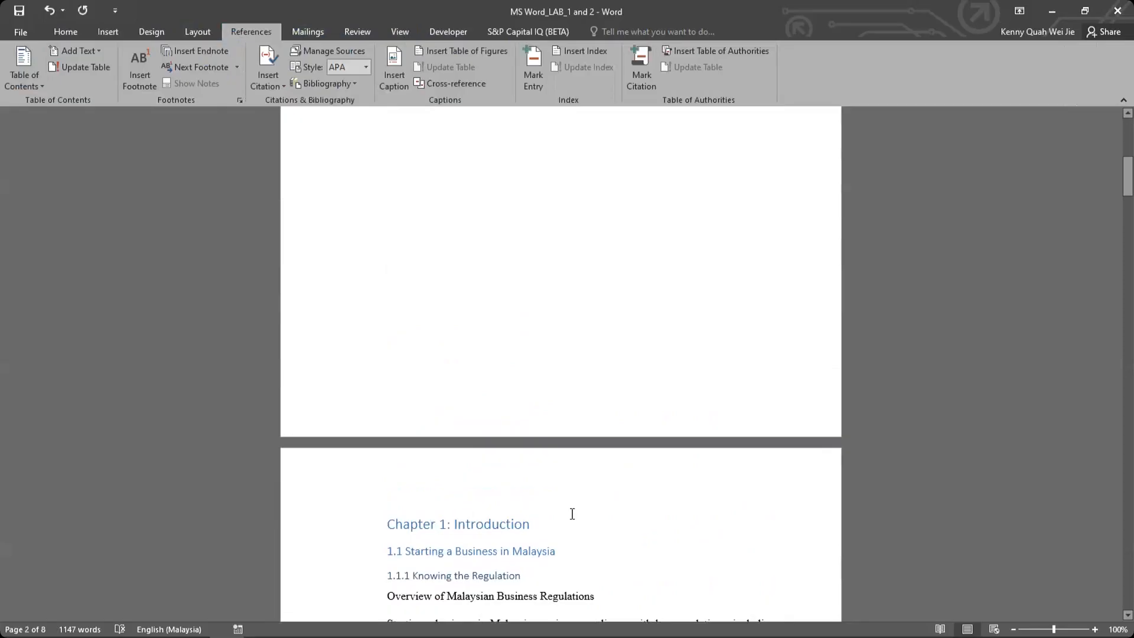
{"action": "scroll", "coordinate": [567, 507], "scroll_direction": "up", "scroll_amount": 5}
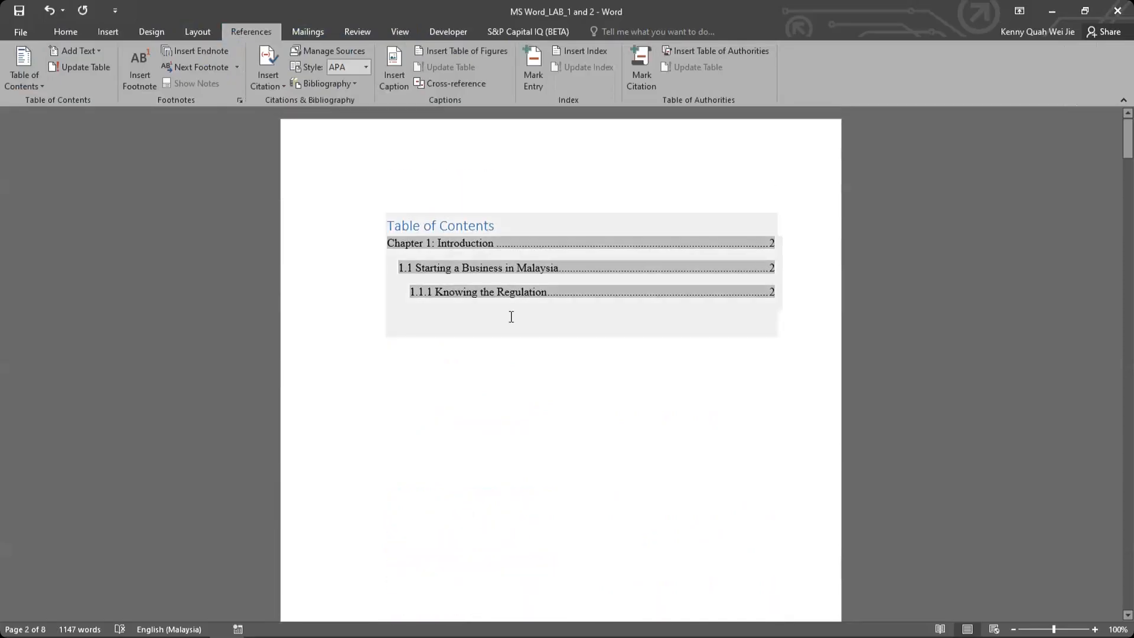
{"action": "left_click", "coordinate": [522, 343]}
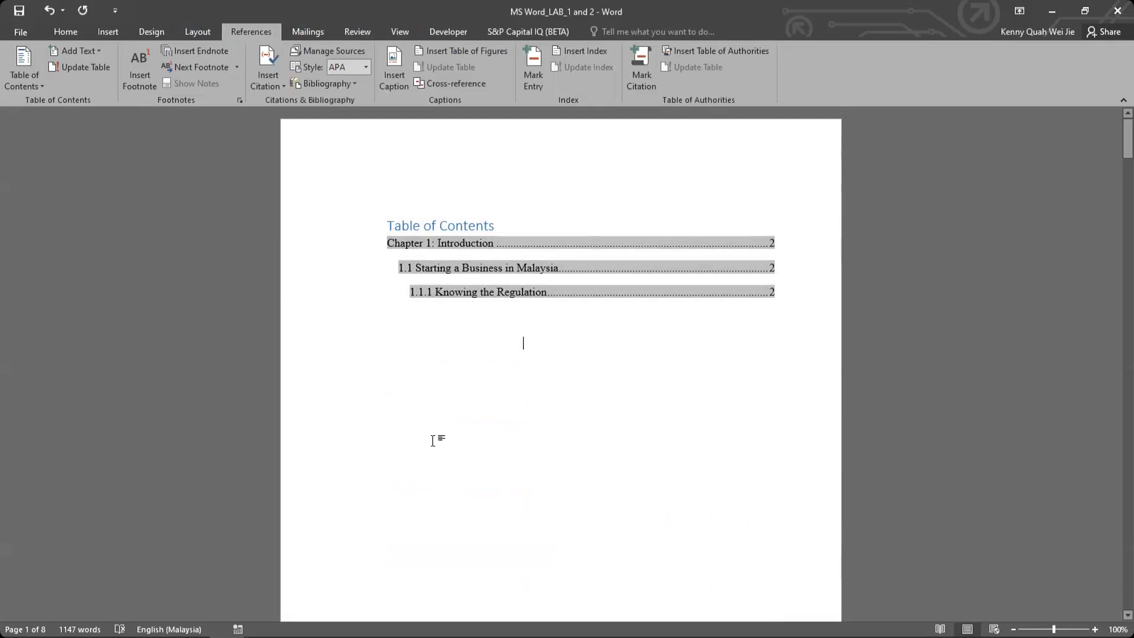
{"action": "scroll", "coordinate": [493, 397], "scroll_direction": "down", "scroll_amount": 5}
{"action": "scroll", "coordinate": [494, 397], "scroll_direction": "up", "scroll_amount": 5}
{"action": "scroll", "coordinate": [502, 391], "scroll_direction": "down", "scroll_amount": 5}
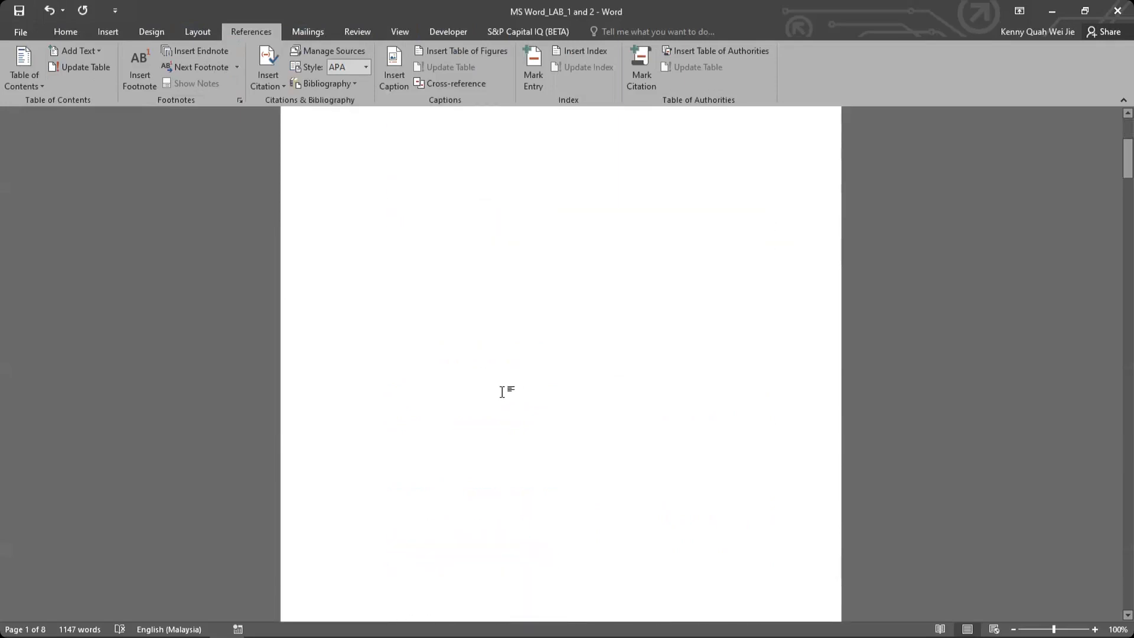
{"action": "scroll", "coordinate": [502, 392], "scroll_direction": "up", "scroll_amount": 2}
{"action": "scroll", "coordinate": [502, 392], "scroll_direction": "up", "scroll_amount": 3}
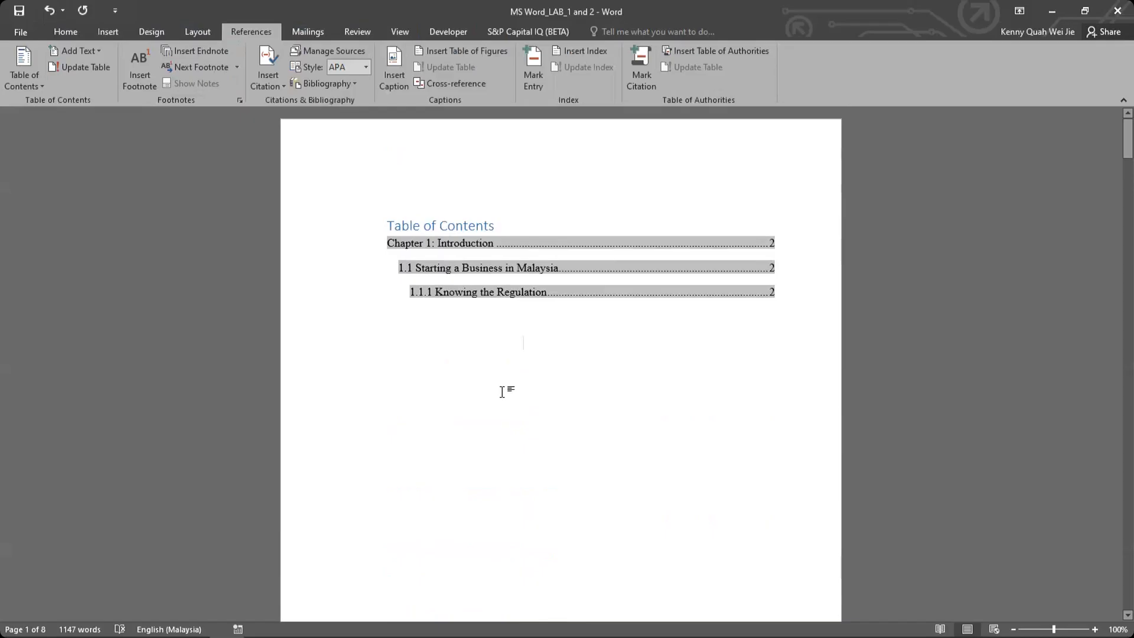
{"action": "scroll", "coordinate": [502, 391], "scroll_direction": "down", "scroll_amount": 3}
{"action": "scroll", "coordinate": [504, 387], "scroll_direction": "up", "scroll_amount": 3}
{"action": "scroll", "coordinate": [578, 449], "scroll_direction": "down", "scroll_amount": 8}
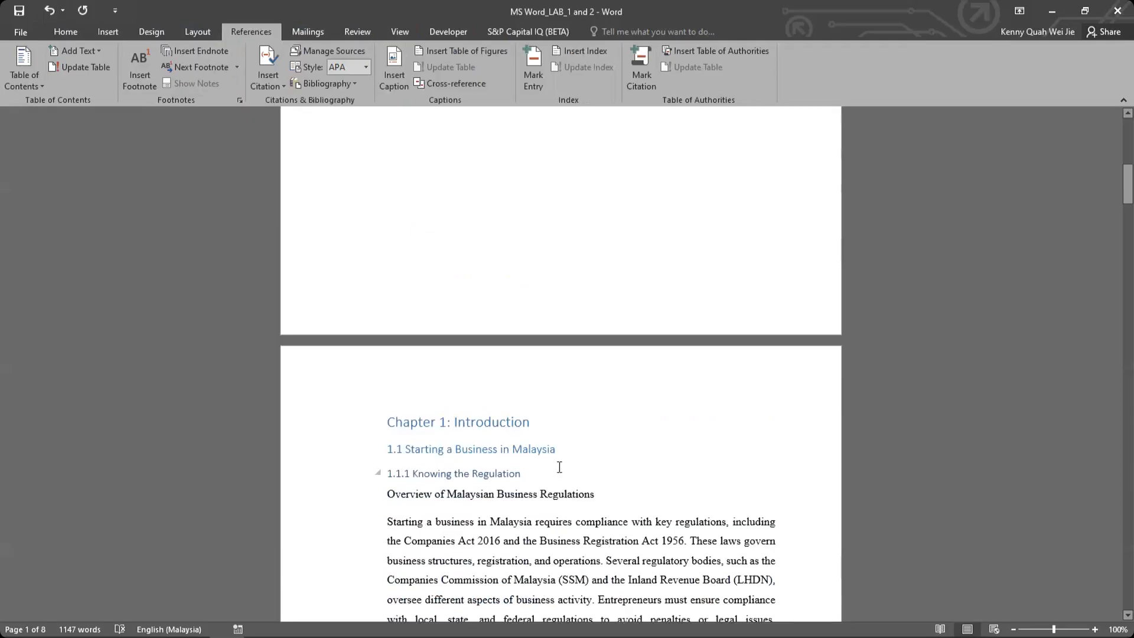
{"action": "scroll", "coordinate": [560, 464], "scroll_direction": "up", "scroll_amount": 8}
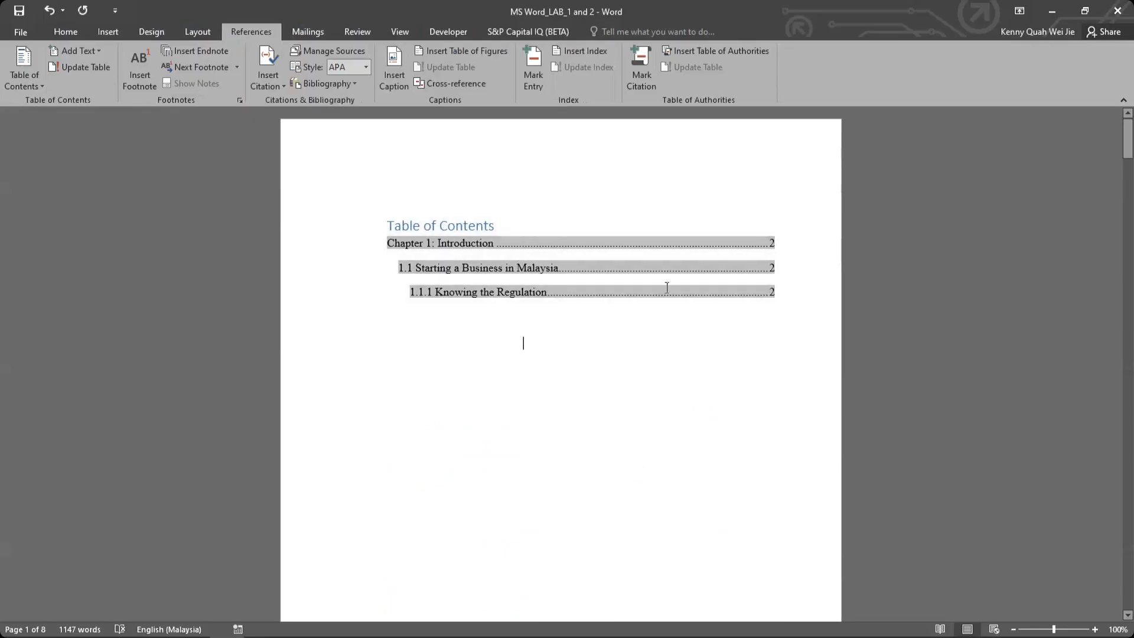
{"action": "left_click", "coordinate": [590, 293], "text": "ctrl"}
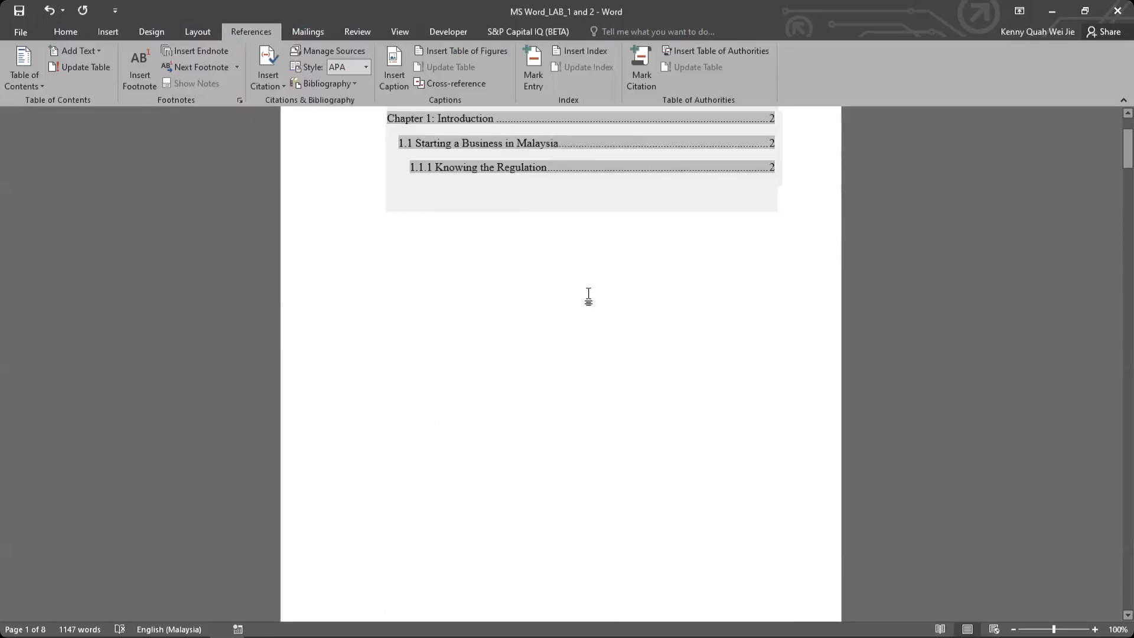
{"action": "scroll", "coordinate": [590, 294], "scroll_direction": "down", "scroll_amount": 2}
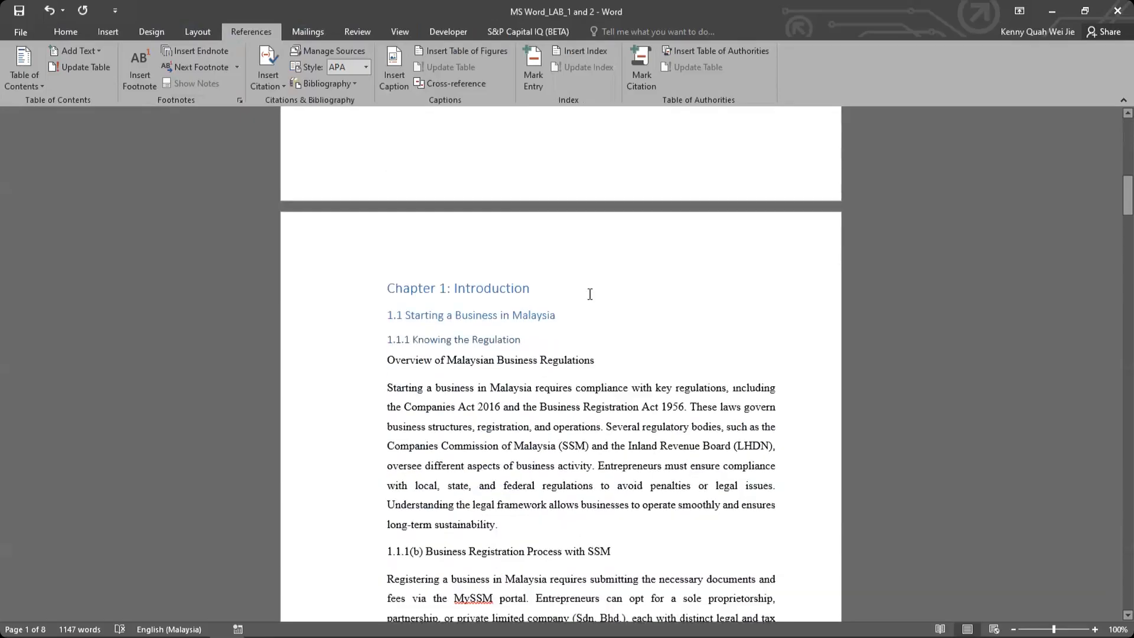
{"action": "scroll", "coordinate": [589, 294], "scroll_direction": "up", "scroll_amount": 12}
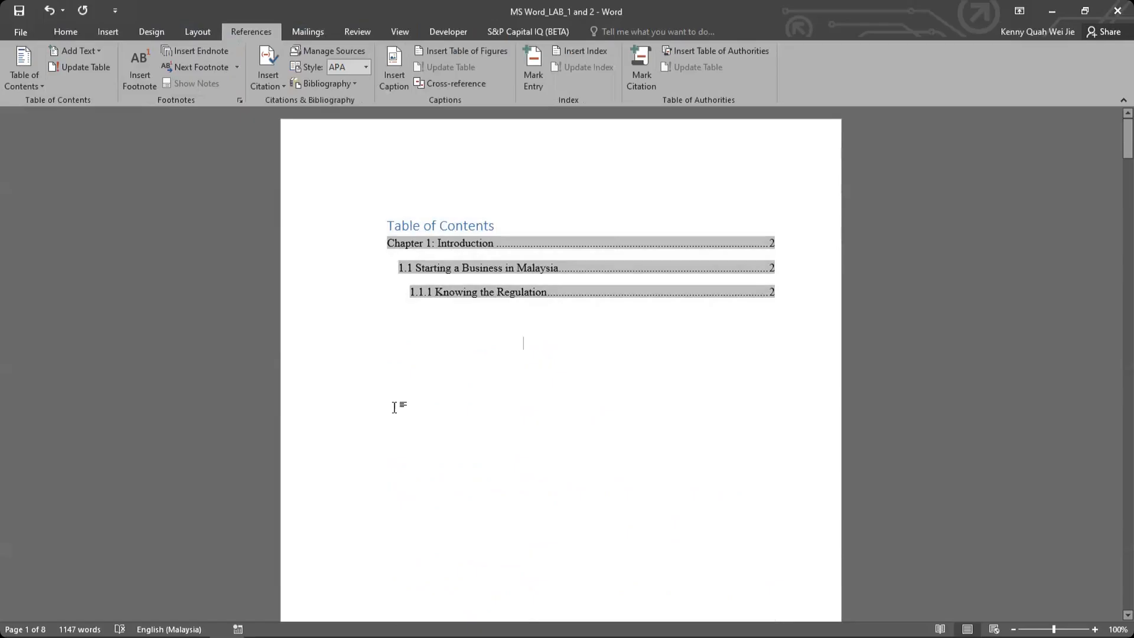
{"action": "scroll", "coordinate": [443, 449], "scroll_direction": "down", "scroll_amount": 3}
{"action": "scroll", "coordinate": [413, 384], "scroll_direction": "down", "scroll_amount": 6}
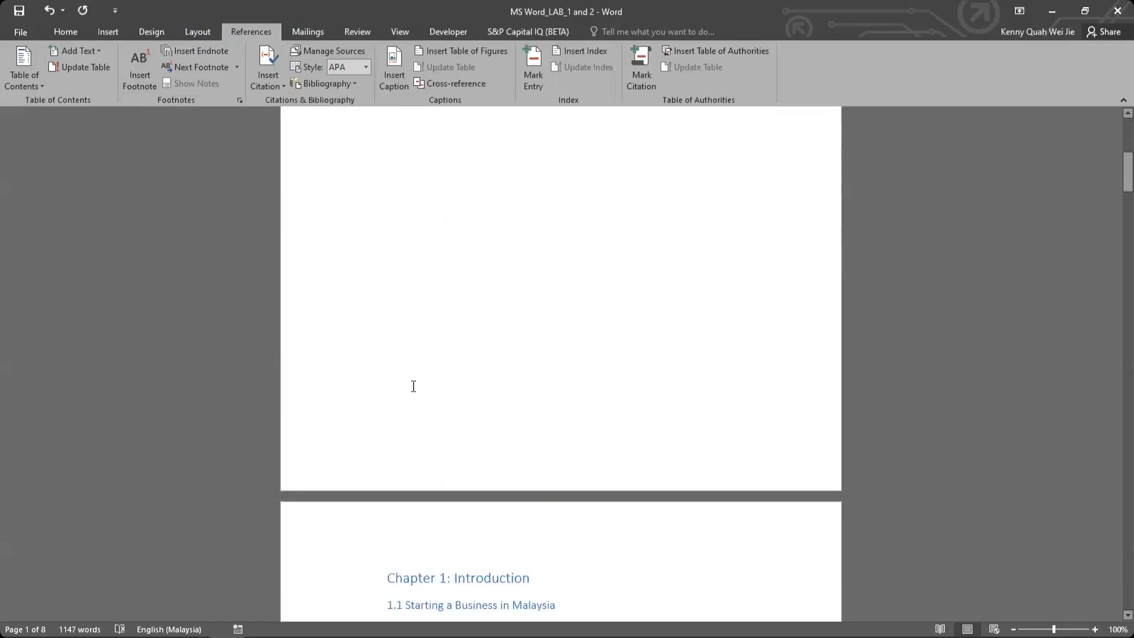
Undo the table of contents insertion and the heading styles applied to the first three Chapter 1 headings.
{"action": "left_click", "coordinate": [52, 12]}
{"action": "left_click", "coordinate": [52, 13]}
{"action": "left_click", "coordinate": [52, 13]}
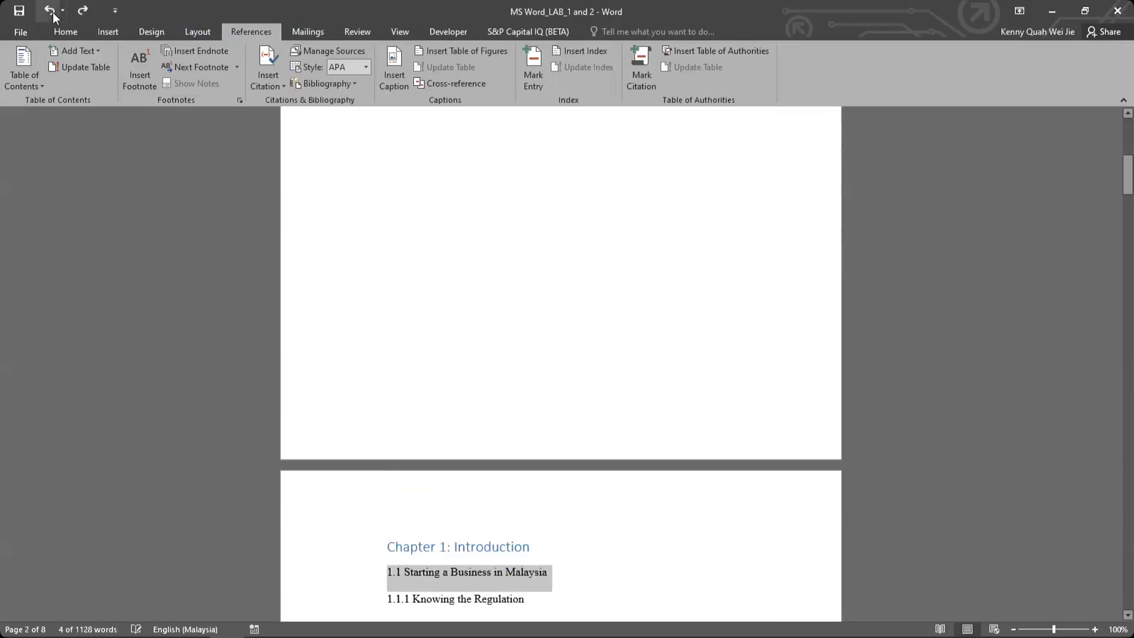
{"action": "left_click", "coordinate": [52, 13]}
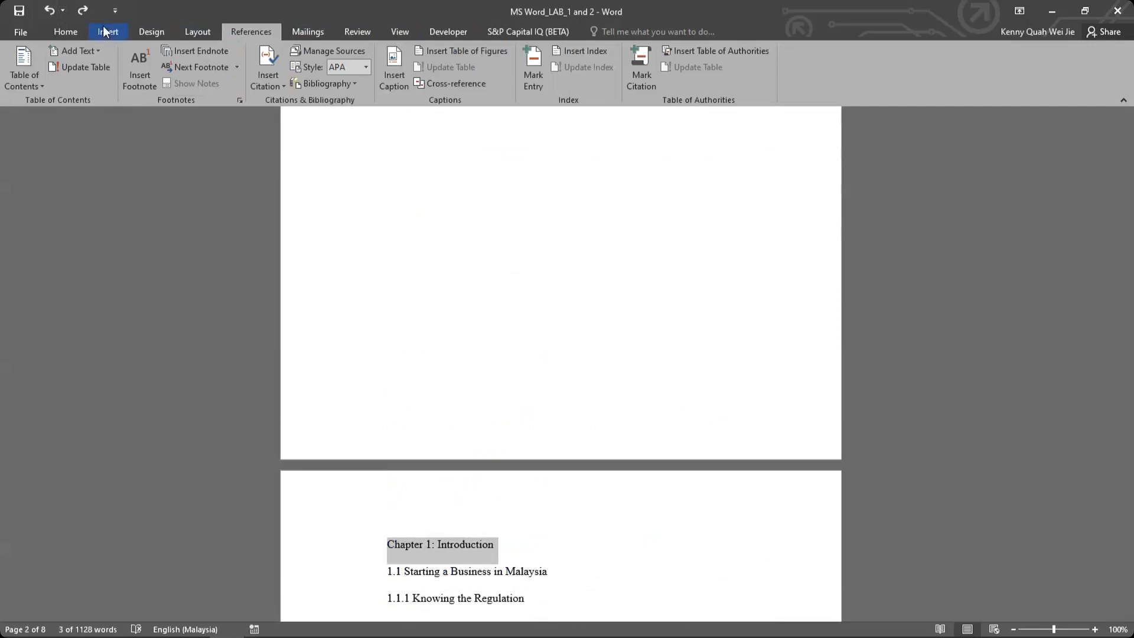
Examine the manually entered numbering in the Chapter 1 headings, from the chapter title and 1.1 down to 1.1.1 and 1.1.1(b).
{"action": "left_click", "coordinate": [108, 31]}
{"action": "left_click", "coordinate": [65, 32]}
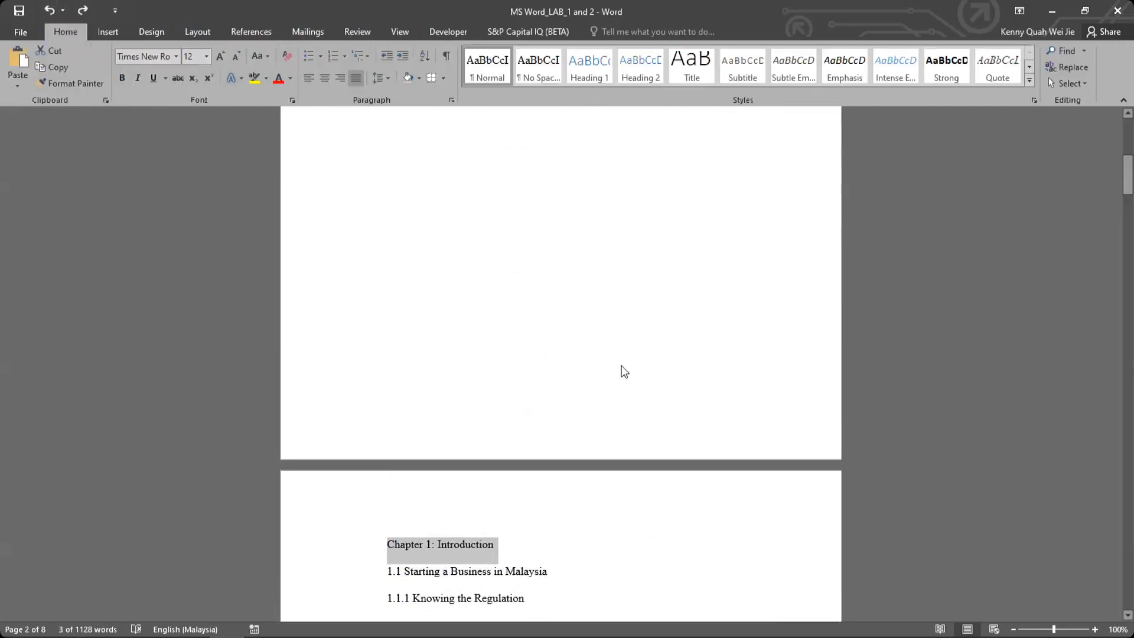
{"action": "scroll", "coordinate": [620, 372], "scroll_direction": "down", "scroll_amount": 3}
{"action": "scroll", "coordinate": [614, 384], "scroll_direction": "down", "scroll_amount": 2}
{"action": "left_click", "coordinate": [451, 332]}
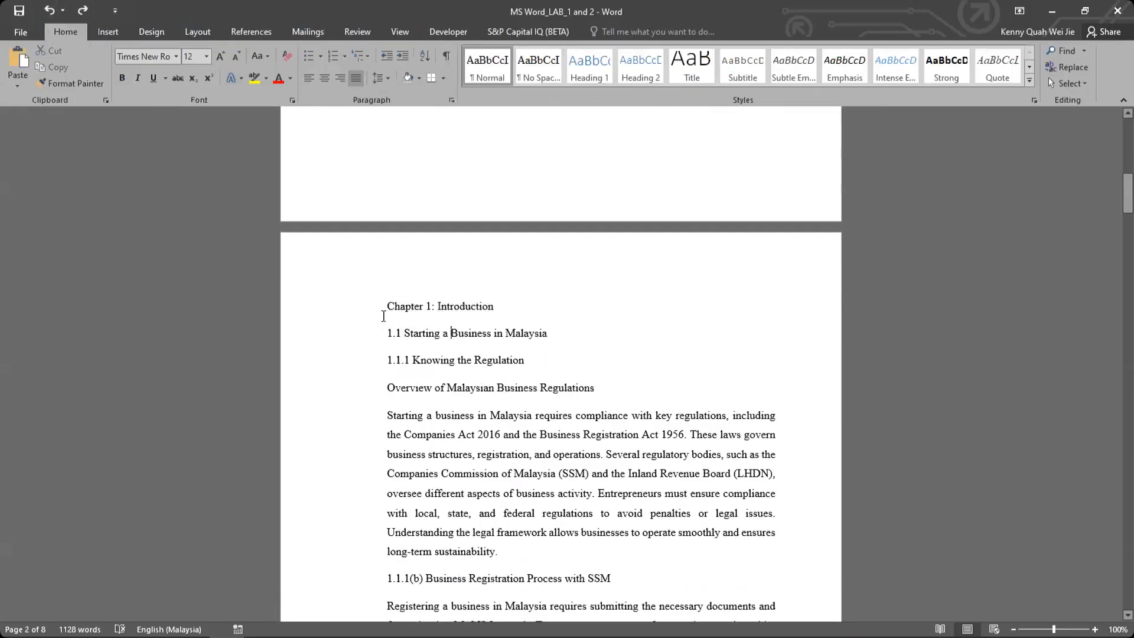
{"action": "mouse_move", "coordinate": [365, 300]}
{"action": "left_mouse_down"}
{"action": "mouse_move", "coordinate": [436, 307]}
{"action": "mouse_move", "coordinate": [387, 307]}
{"action": "left_mouse_up"}
{"action": "left_click", "coordinate": [436, 307]}
{"action": "double_click", "coordinate": [401, 349]}
{"action": "double_click", "coordinate": [400, 358]}
{"action": "scroll", "coordinate": [449, 450], "scroll_direction": "down", "scroll_amount": 3}
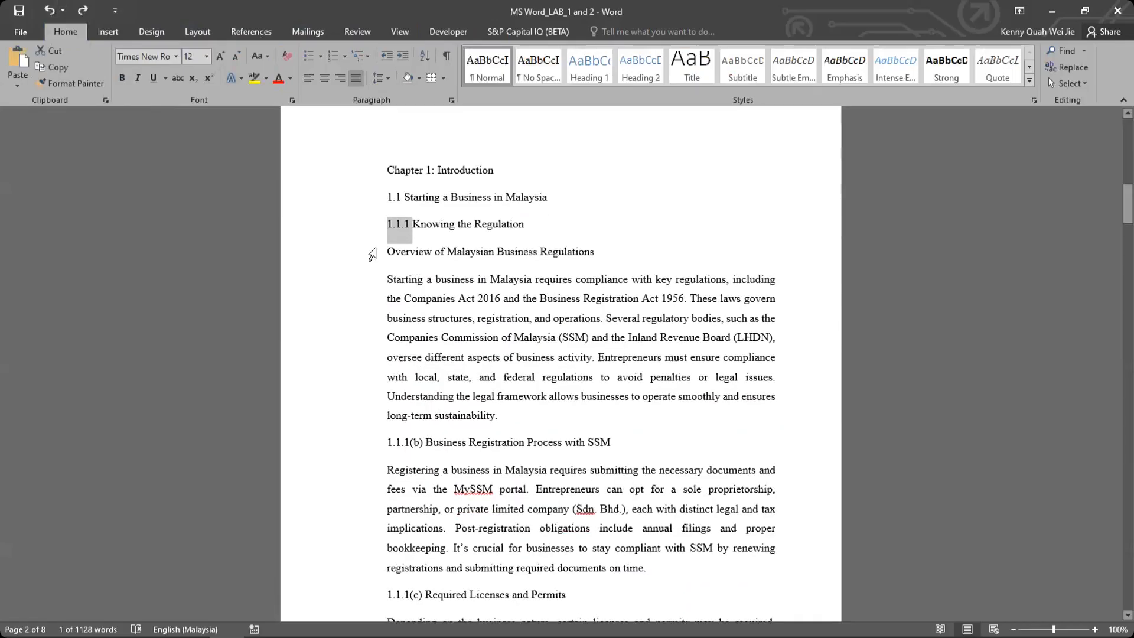
{"action": "left_click", "coordinate": [372, 254]}
{"action": "triple_click", "coordinate": [412, 449]}
{"action": "left_click_drag", "start_coordinate": [426, 446], "coordinate": [388, 443]}
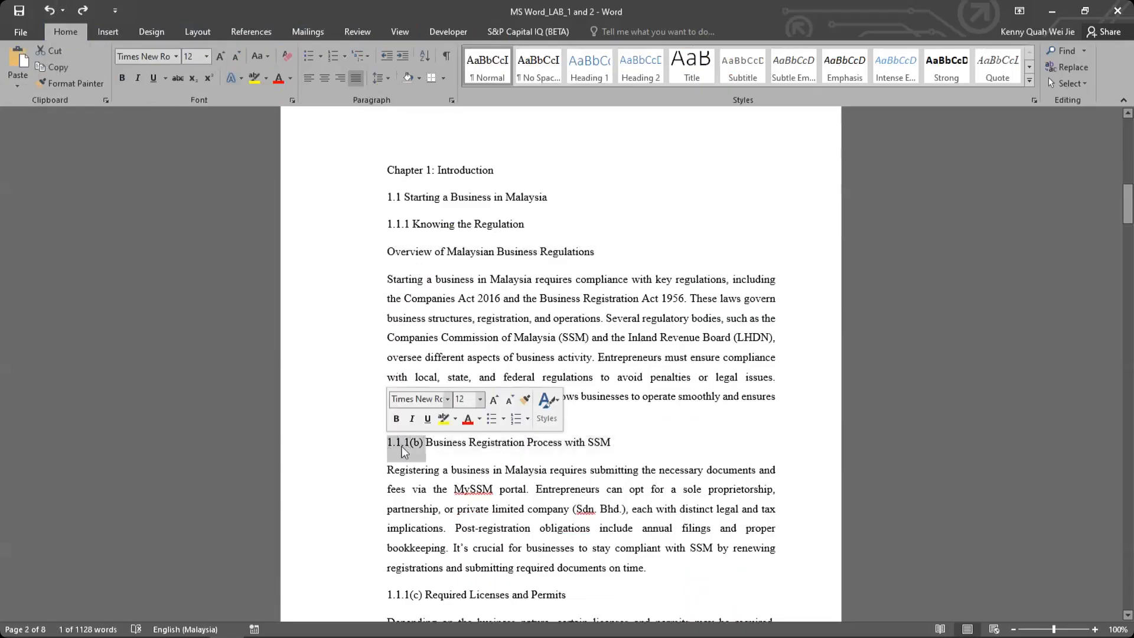
Review the manually numbered headings from Chapter 1 to the start of Chapter 2, including 1.1.2, 1.2.1 and 1.2.2 with their lettered subheadings.
{"action": "left_click", "coordinate": [411, 257]}
{"action": "scroll", "coordinate": [475, 300], "scroll_direction": "down", "scroll_amount": 9}
{"action": "scroll", "coordinate": [475, 299], "scroll_direction": "down", "scroll_amount": 15}
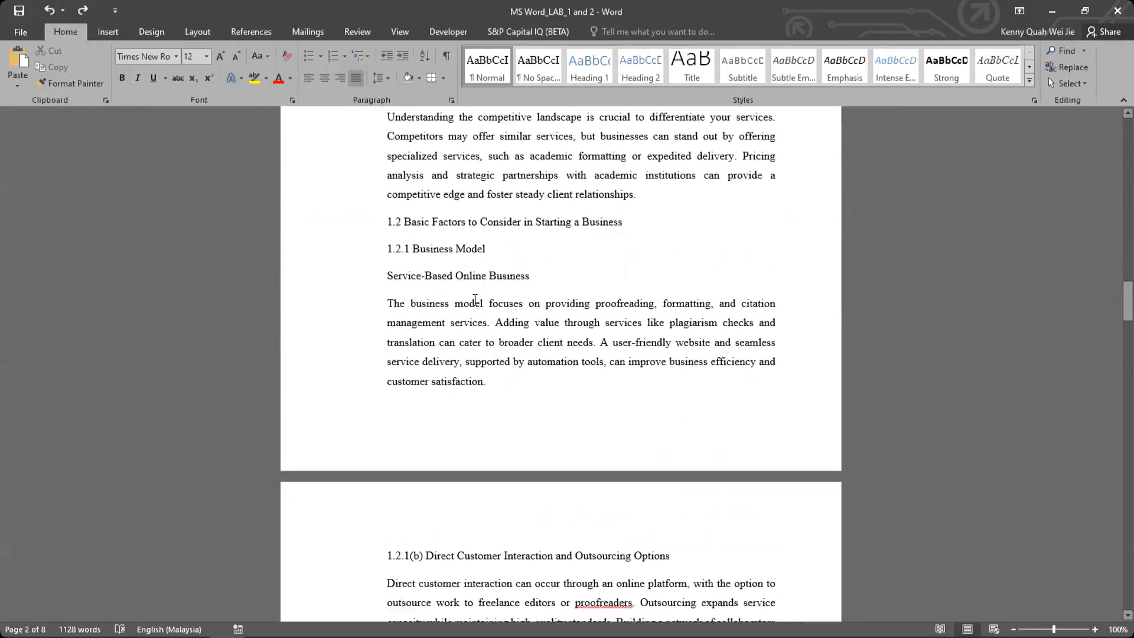
{"action": "scroll", "coordinate": [475, 299], "scroll_direction": "down", "scroll_amount": 19}
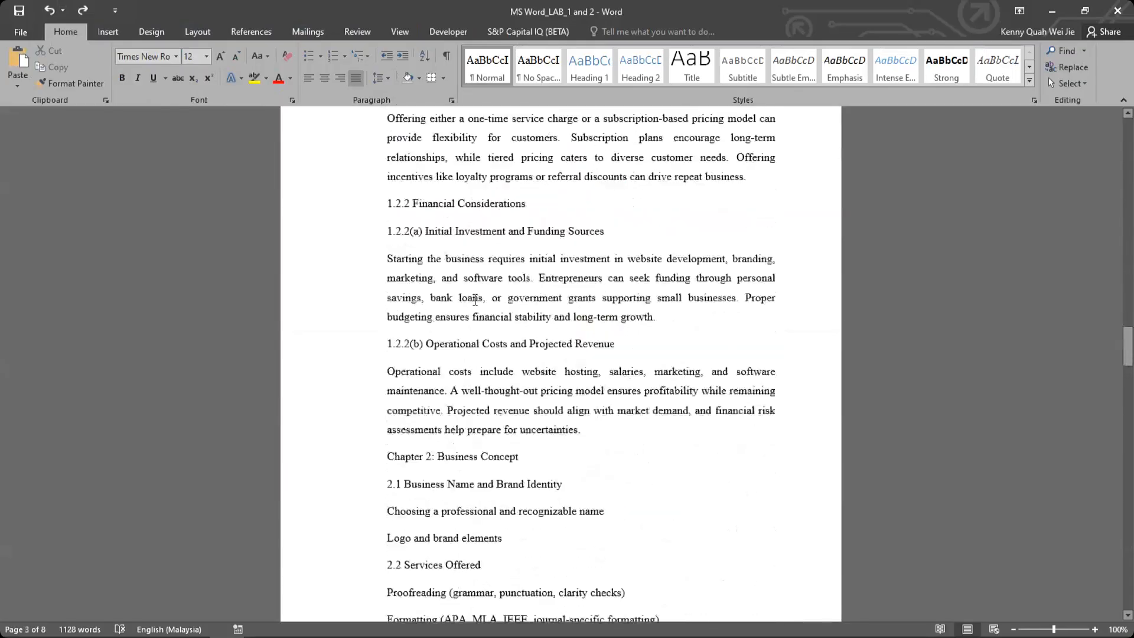
{"action": "scroll", "coordinate": [475, 300], "scroll_direction": "up", "scroll_amount": 20}
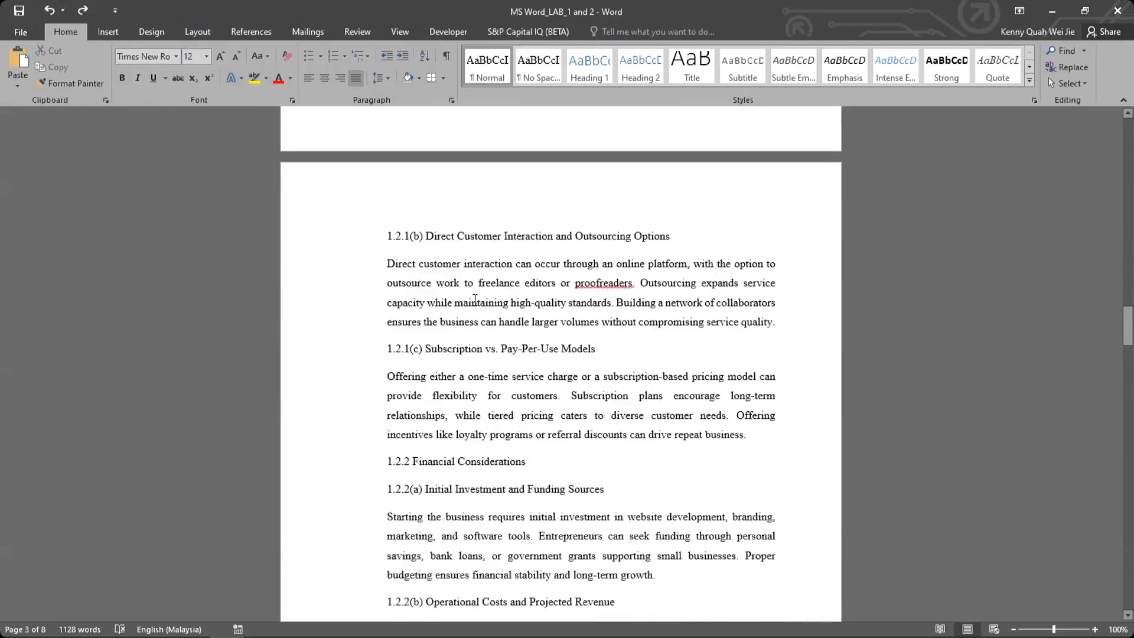
{"action": "scroll", "coordinate": [394, 236], "scroll_direction": "up", "scroll_amount": 20}
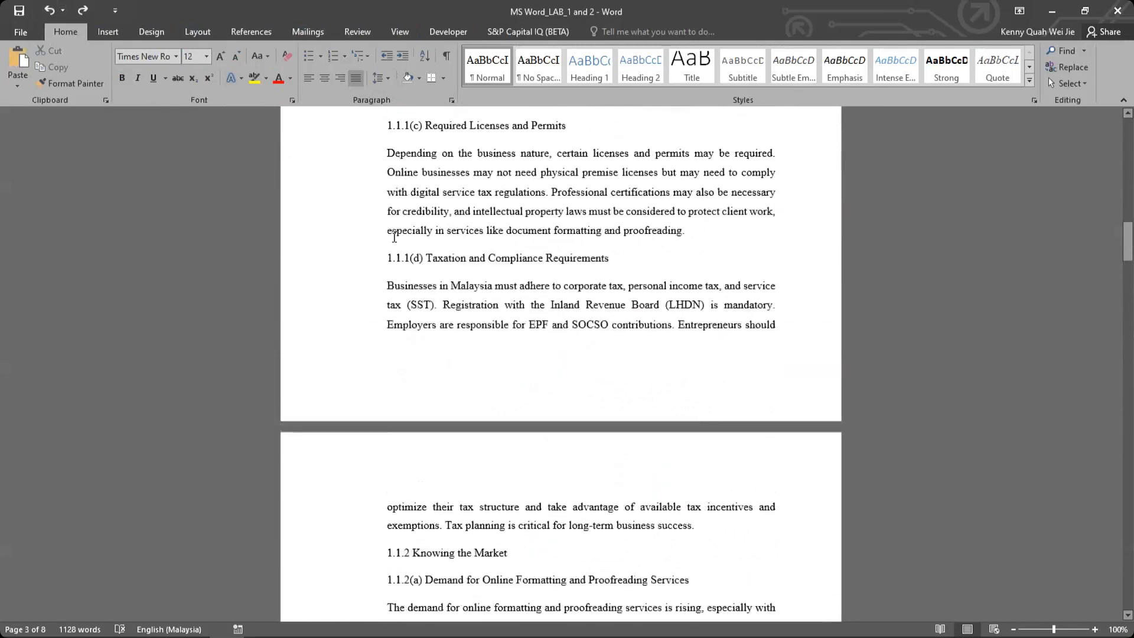
{"action": "scroll", "coordinate": [393, 237], "scroll_direction": "down", "scroll_amount": 1}
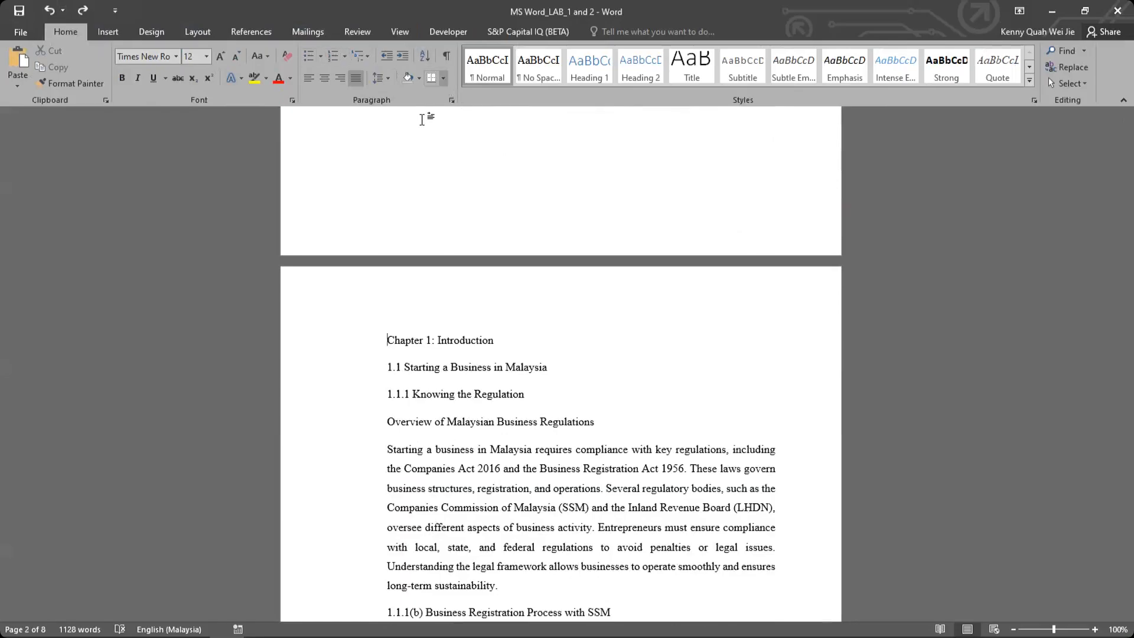
Apply the multilevel list linked to heading styles (1 Heading 1, 1.1 Heading 2, 1.1.1 Heading 3) to the Chapter 1 title.
{"action": "left_click", "coordinate": [367, 57]}
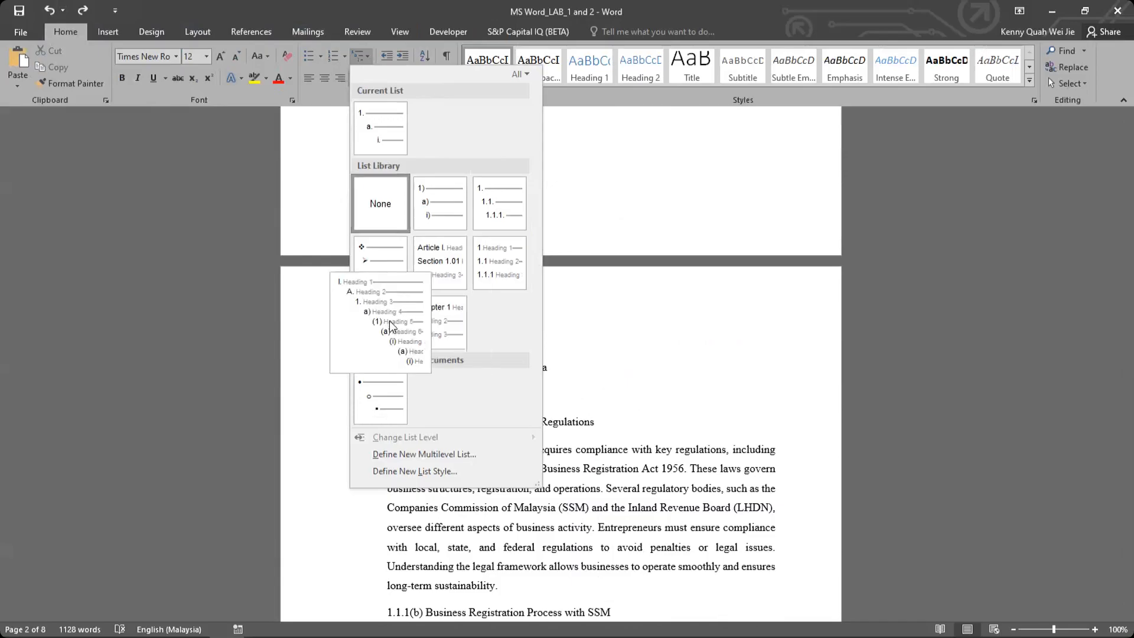
{"action": "left_click", "coordinate": [504, 267]}
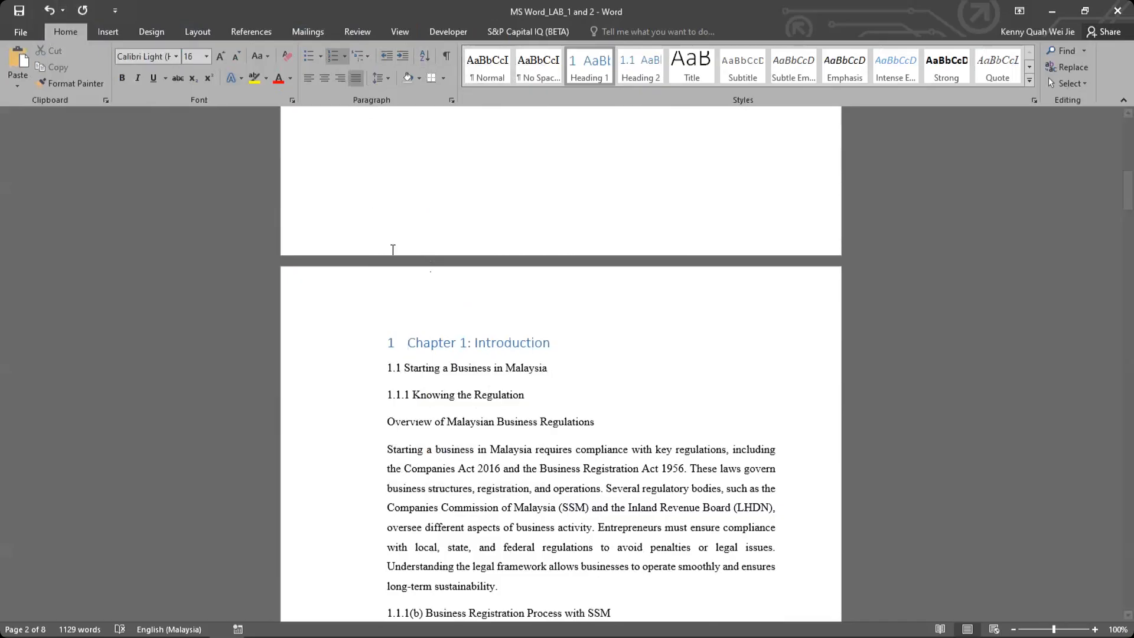
{"action": "left_click", "coordinate": [392, 341]}
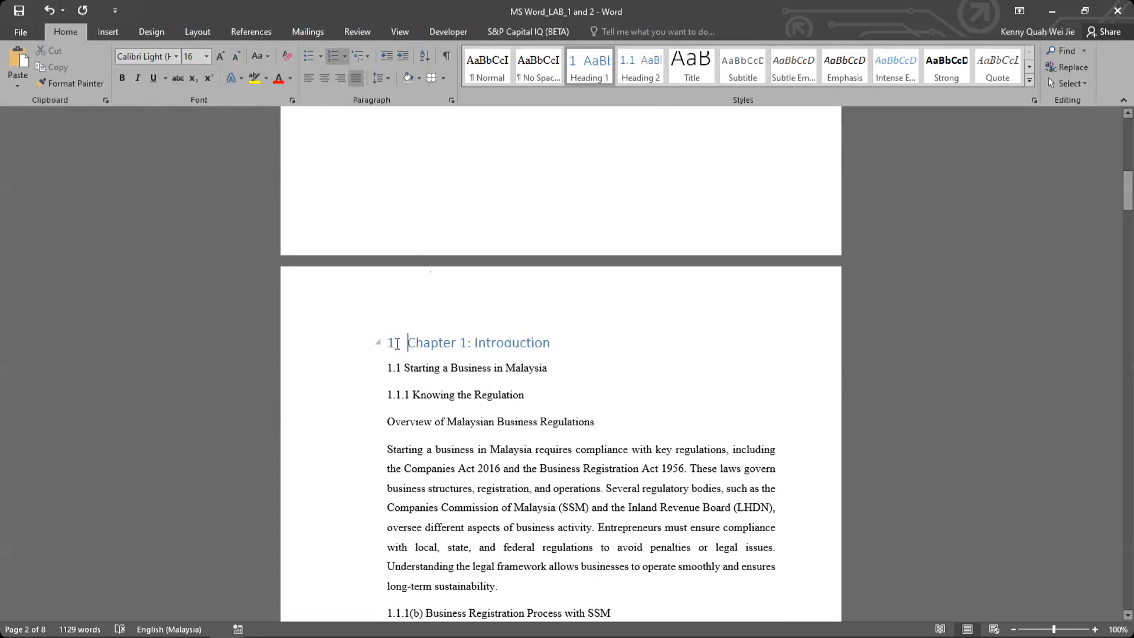
{"action": "scroll", "coordinate": [400, 332], "scroll_direction": "up", "scroll_amount": 1}
{"action": "scroll", "coordinate": [400, 332], "scroll_direction": "up", "scroll_amount": 6}
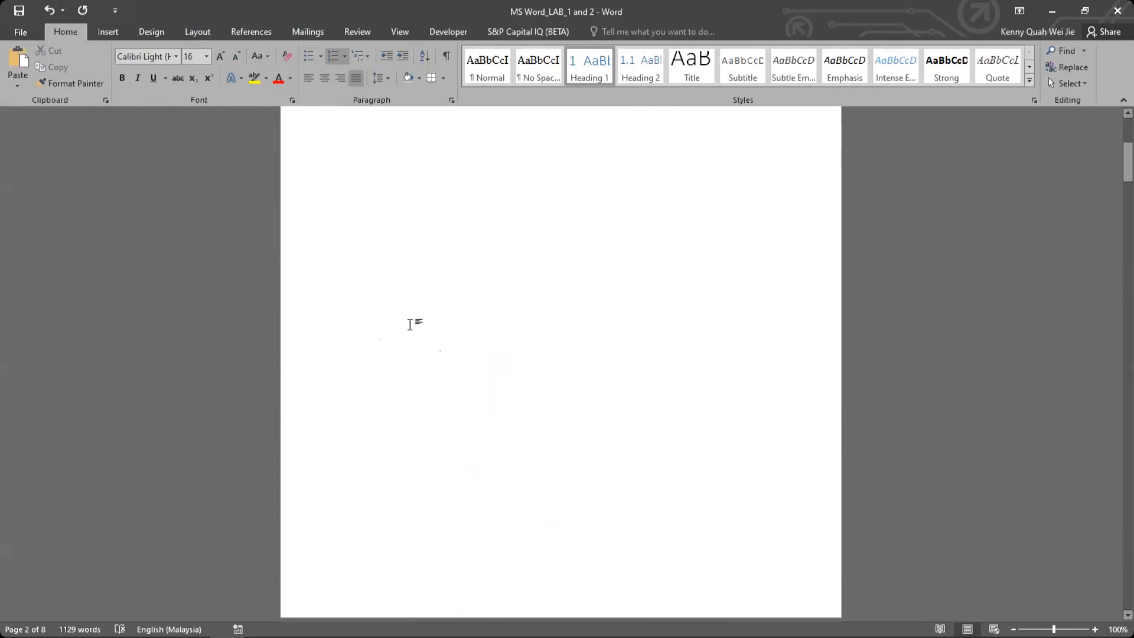
{"action": "scroll", "coordinate": [413, 323], "scroll_direction": "down", "scroll_amount": 6}
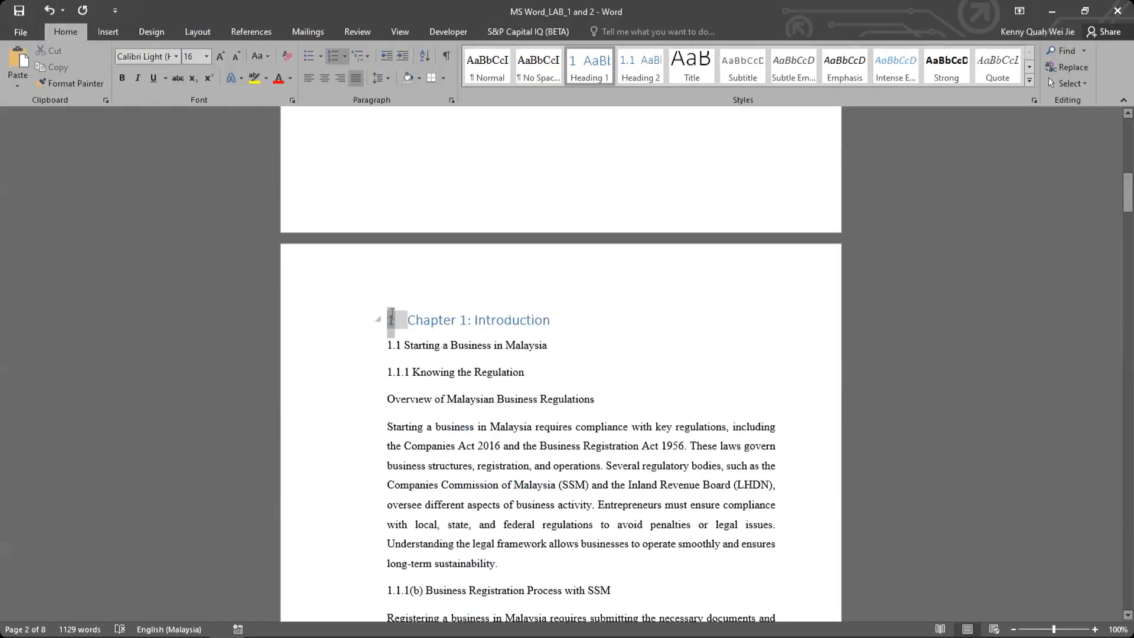
Start defining a new multilevel list and set the level 1 number format to "CHAPTER 1".
{"action": "left_click", "coordinate": [370, 57]}
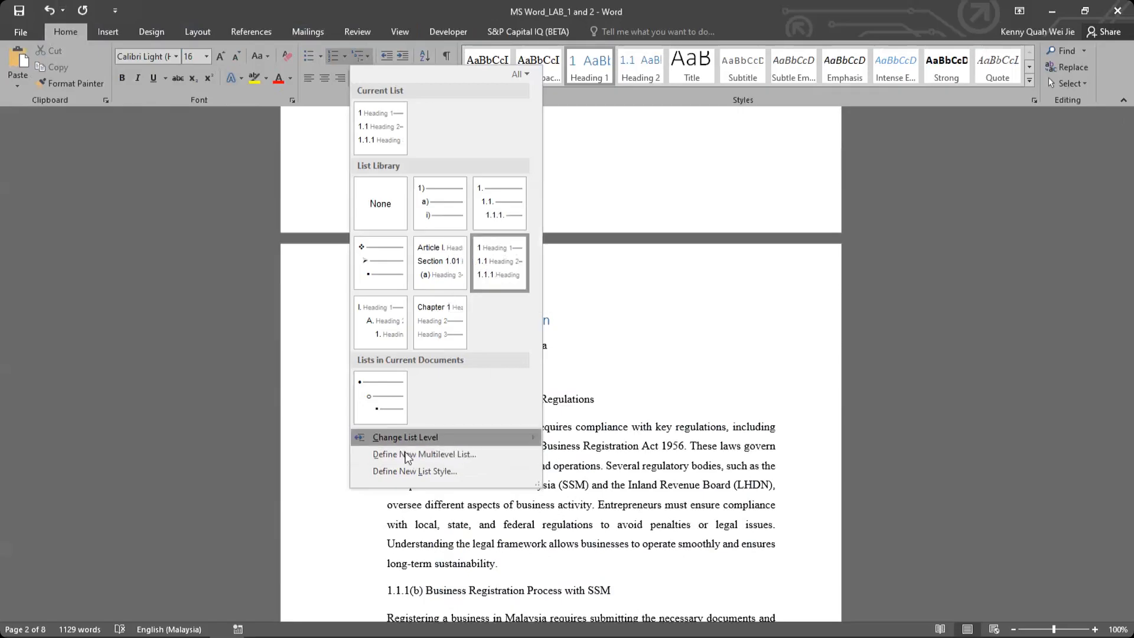
{"action": "left_click", "coordinate": [449, 454]}
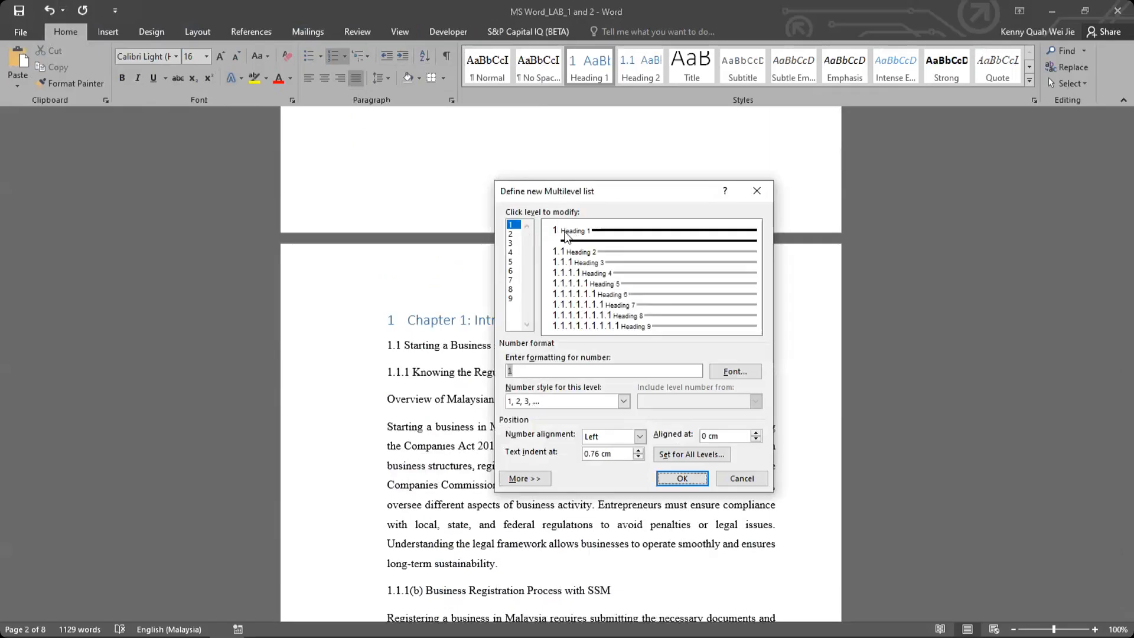
{"action": "left_click", "coordinate": [510, 371]}
{"action": "type", "text": "CHAPTER"}
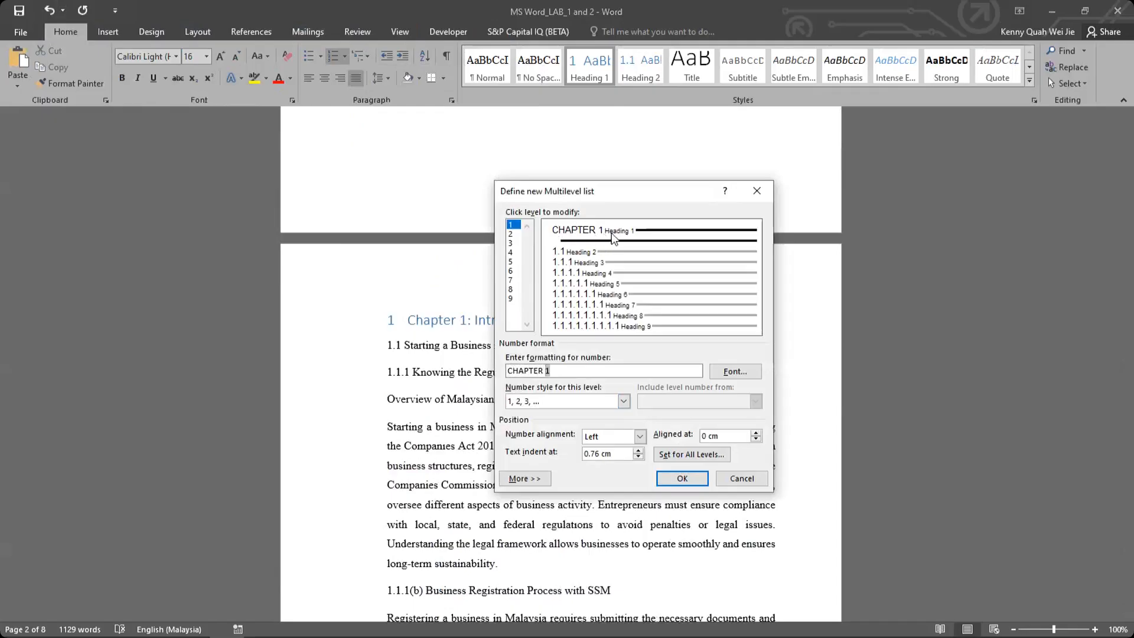
Set the level 4 number format to 1.1.1(a), using the a, b, c number style for the value in brackets.
{"action": "left_click", "coordinate": [597, 251]}
{"action": "left_click", "coordinate": [595, 261]}
{"action": "left_click", "coordinate": [595, 273]}
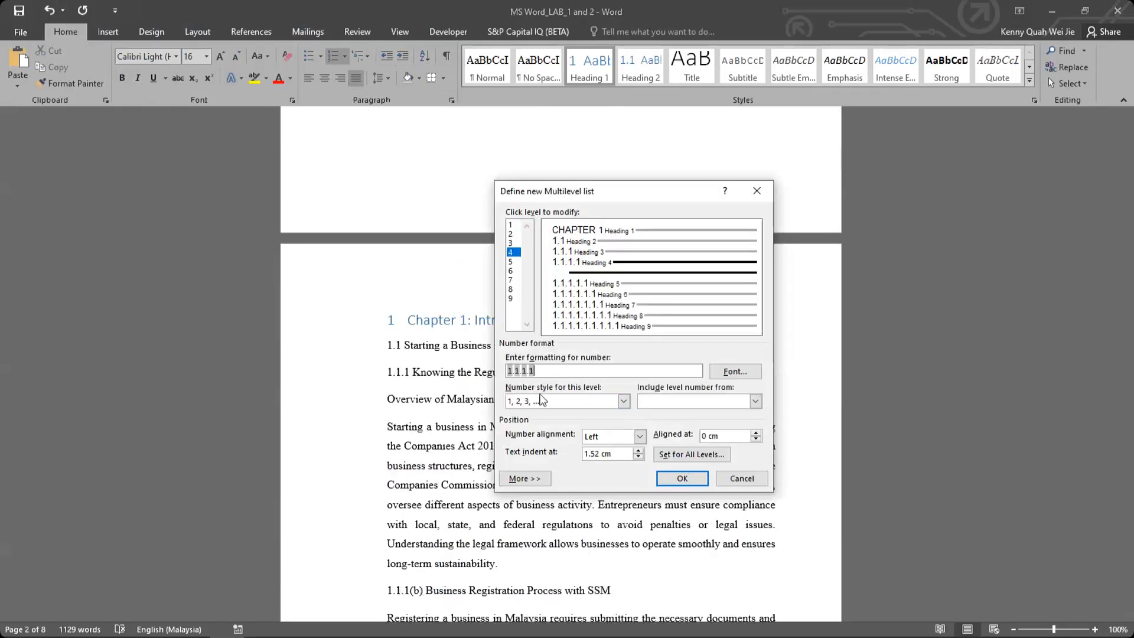
{"action": "key", "text": "BackSpace"}
{"action": "key", "text": "BackSpace"}
{"action": "left_click", "coordinate": [583, 403]}
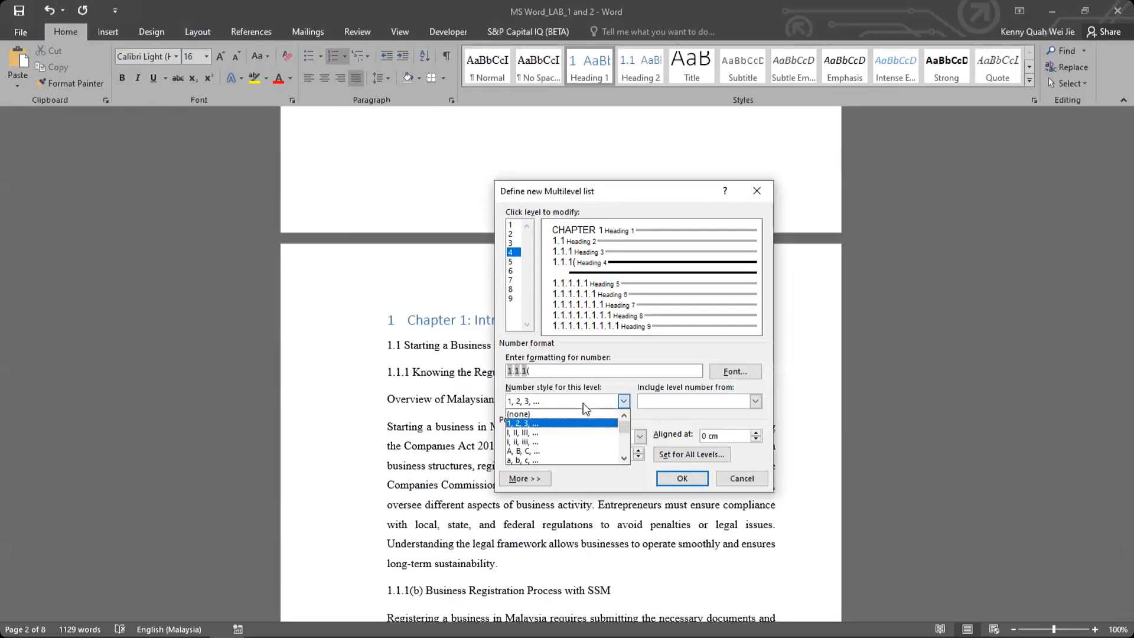
{"action": "left_click", "coordinate": [541, 456]}
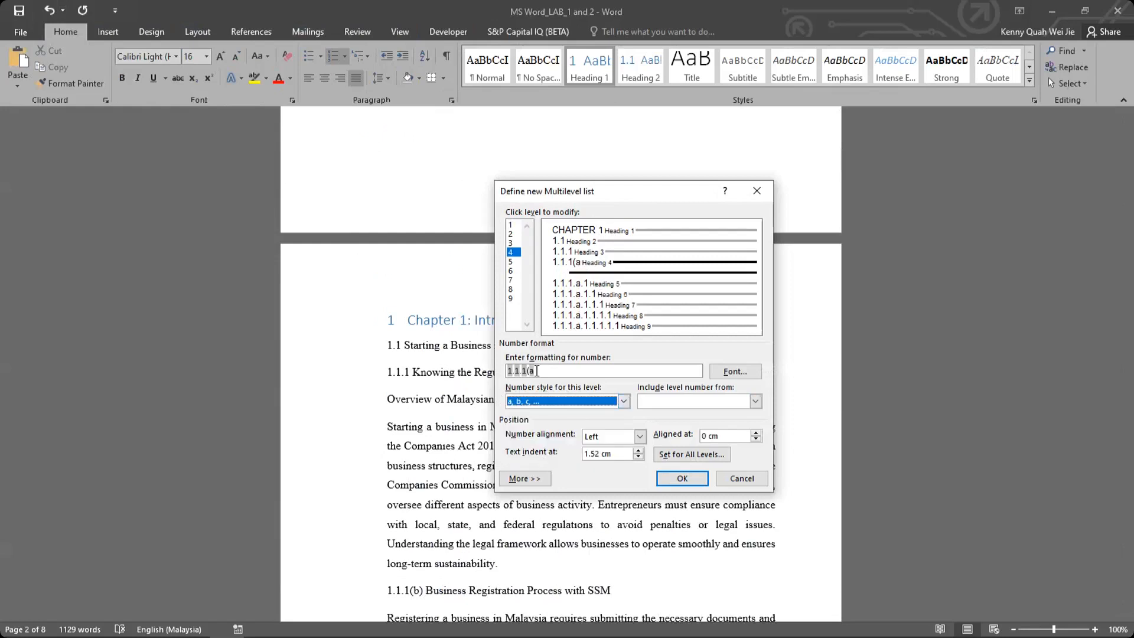
{"action": "key", "text": "alt+Down"}
{"action": "left_click", "coordinate": [536, 371]}
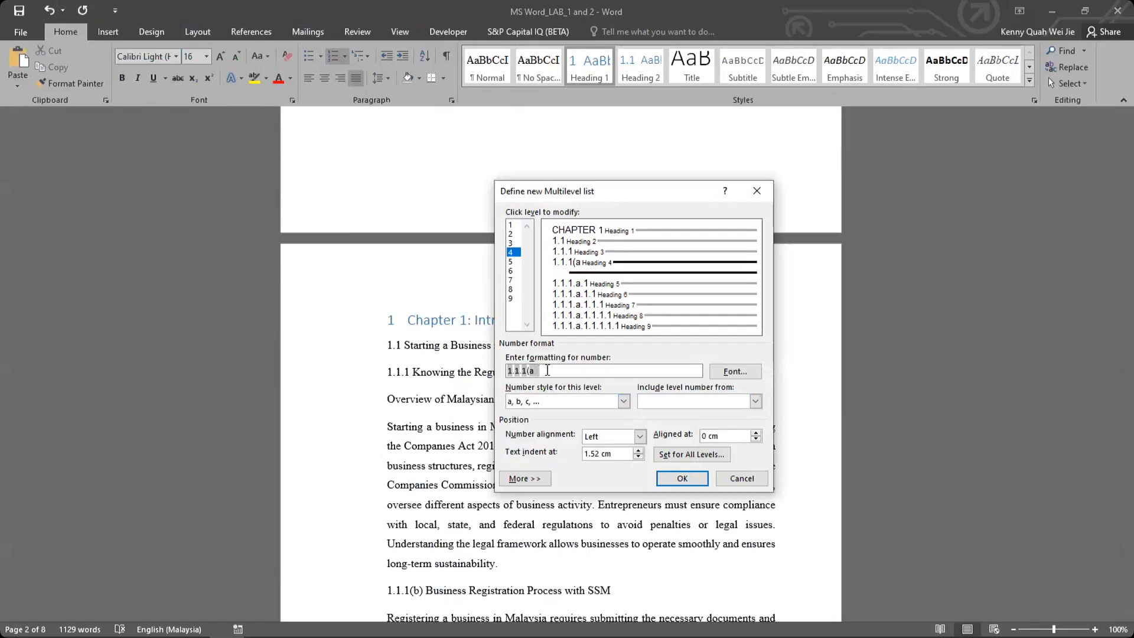
{"action": "type", "text": ")a"}
{"action": "key", "text": "BackSpace"}
{"action": "left_click_drag", "start_coordinate": [620, 193], "coordinate": [579, 254]}
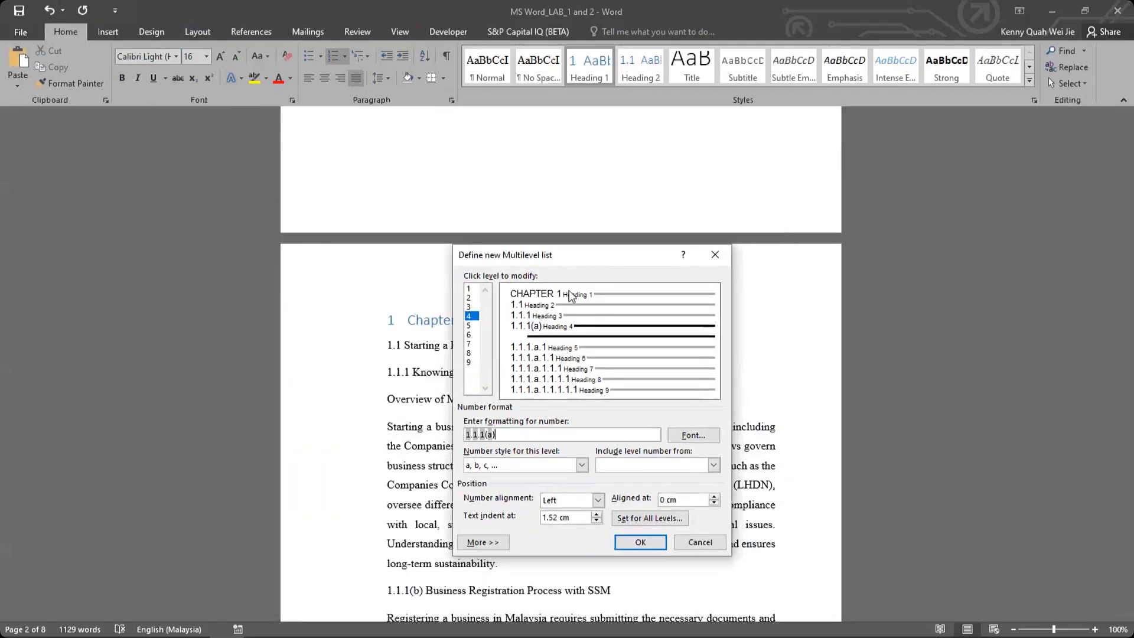
Review level 1 with the additional list options shown, and apply the new multilevel list definition to the document.
{"action": "left_click", "coordinate": [569, 293]}
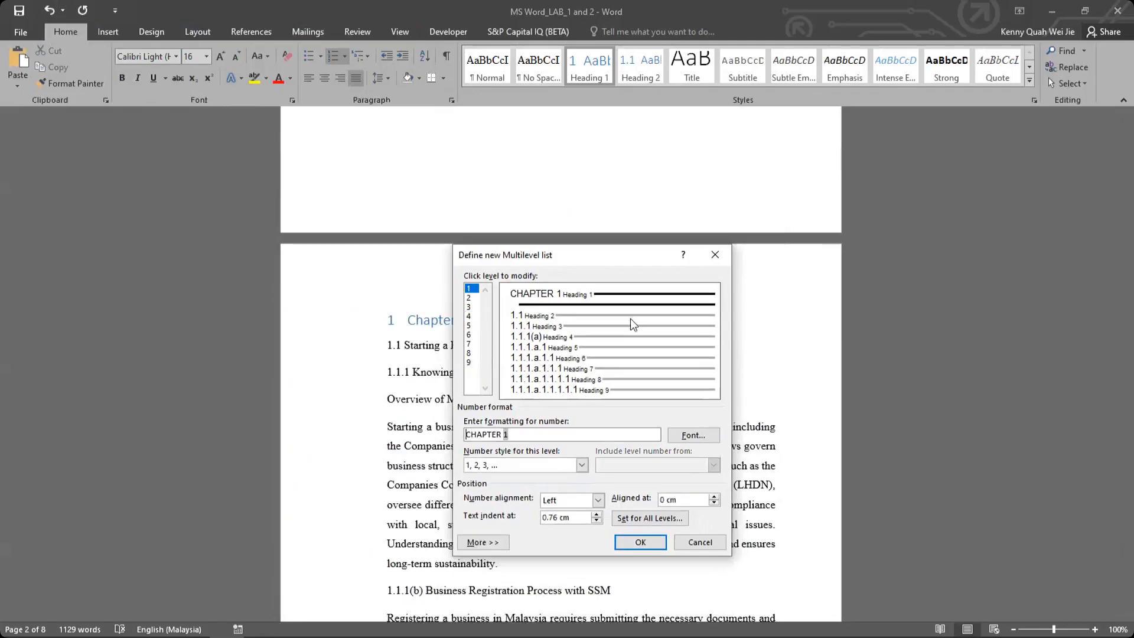
{"action": "left_click_drag", "start_coordinate": [540, 257], "coordinate": [492, 377]}
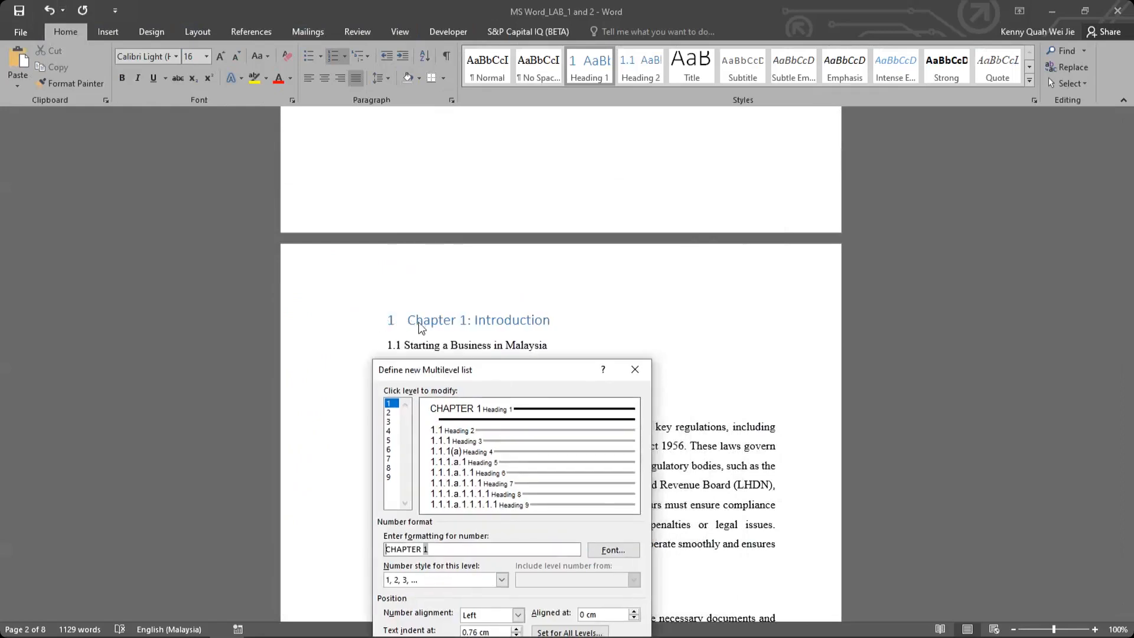
{"action": "left_click_drag", "start_coordinate": [480, 370], "coordinate": [555, 192]}
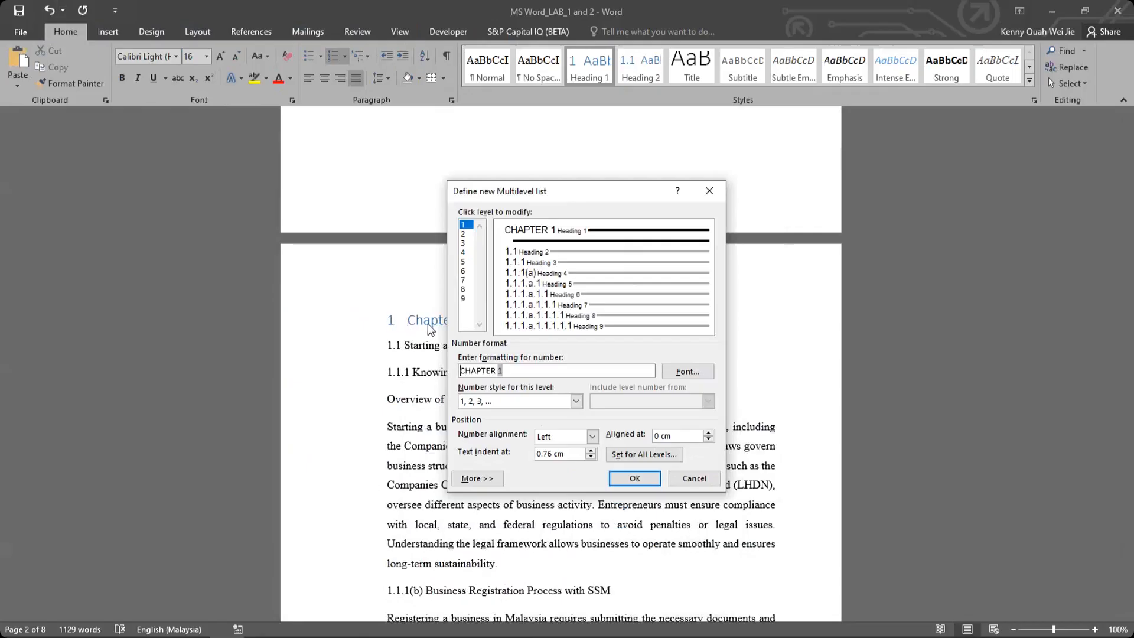
{"action": "left_click", "coordinate": [477, 480]}
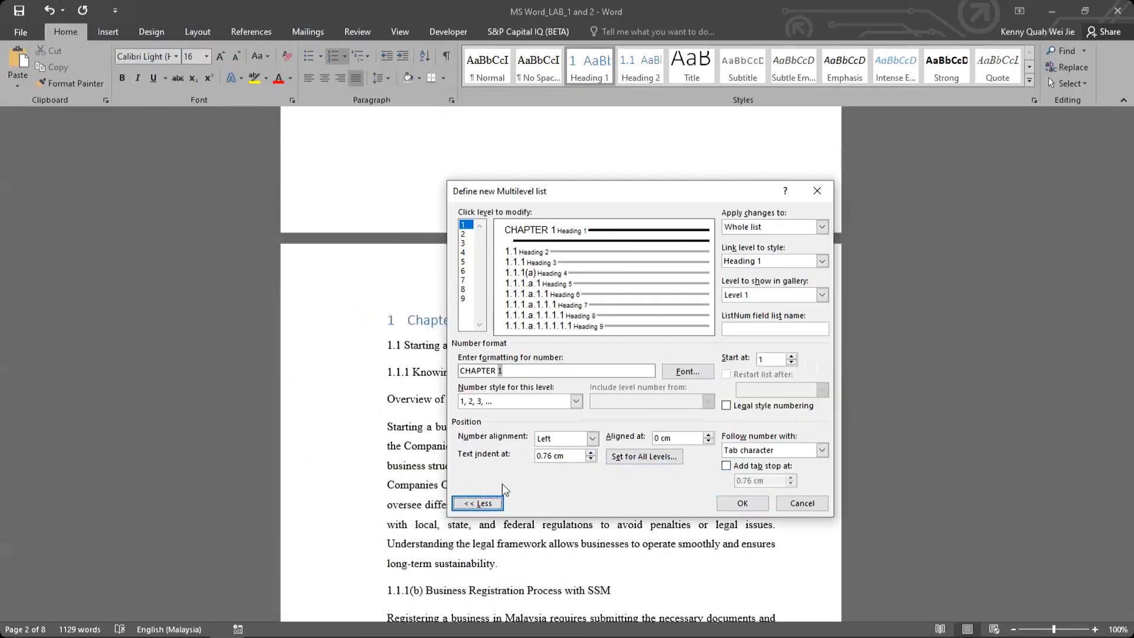
{"action": "left_click", "coordinate": [553, 455]}
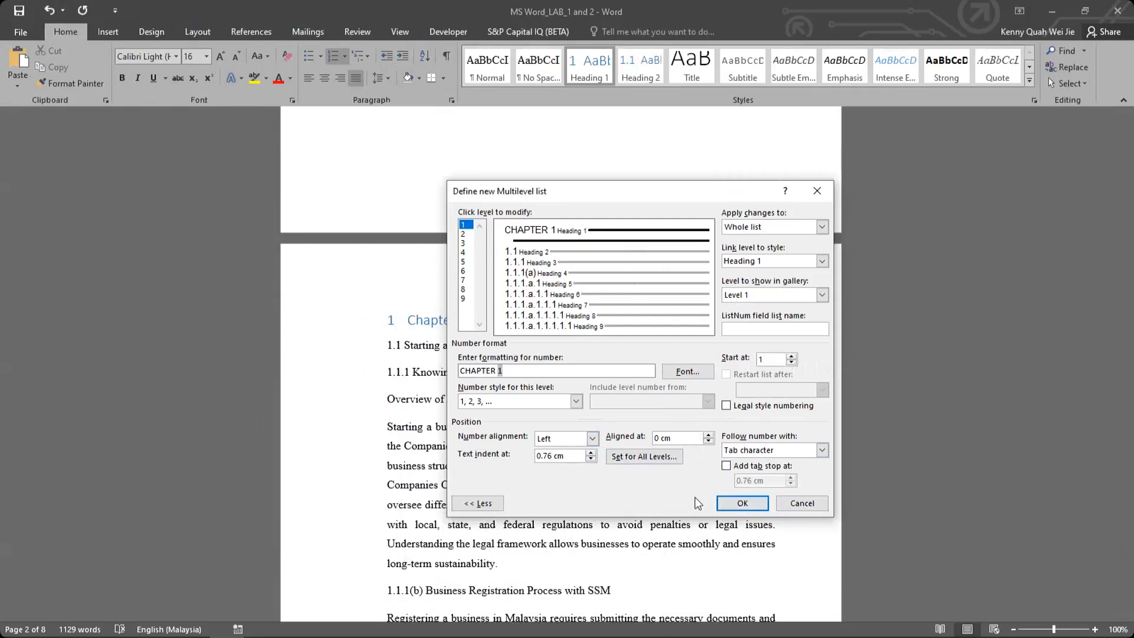
{"action": "left_click", "coordinate": [746, 504]}
{"action": "double_click", "coordinate": [748, 505]}
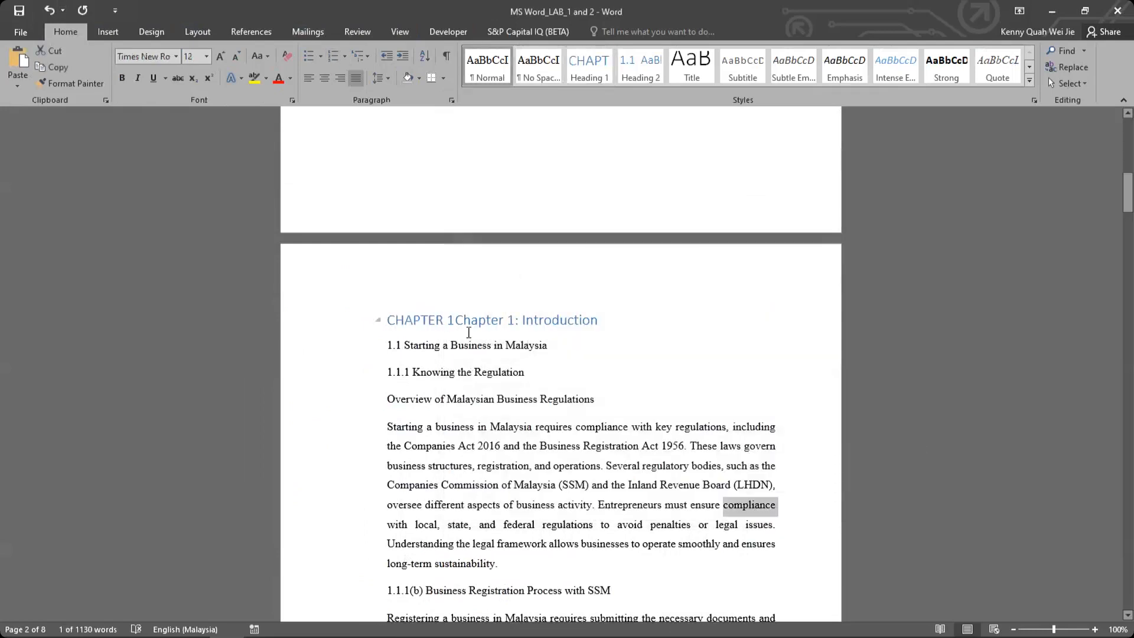
Open the full styles list with the Chapter 1 title active and configure it to show all styles, including Heading 3 to Heading 9.
{"action": "left_click", "coordinate": [518, 320]}
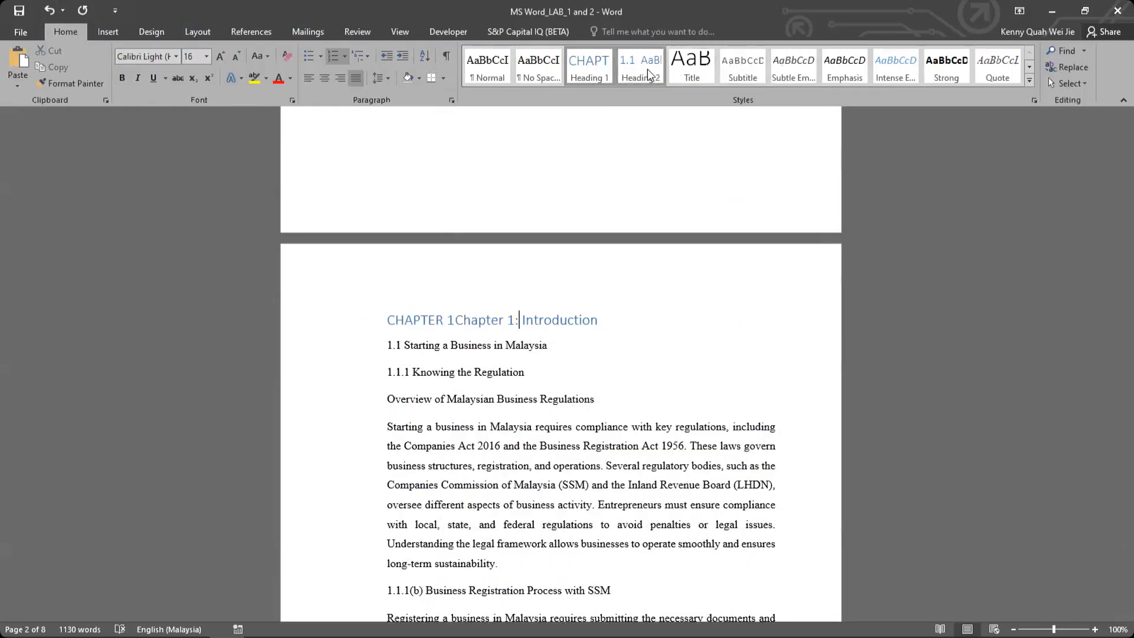
{"action": "left_click", "coordinate": [1033, 99]}
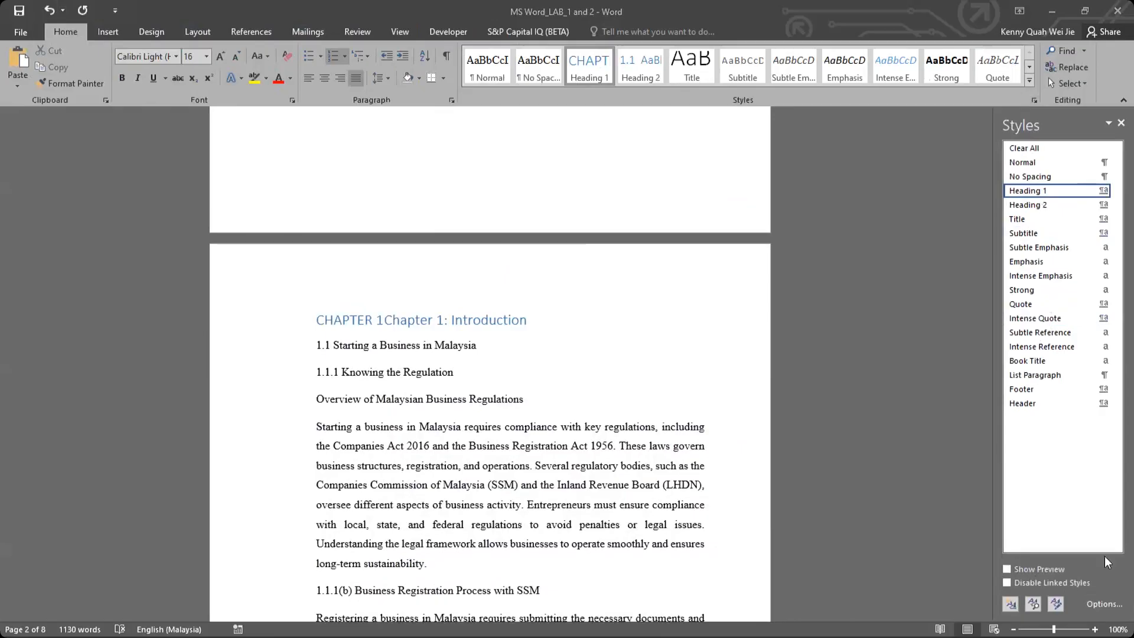
{"action": "left_click", "coordinate": [1105, 604]}
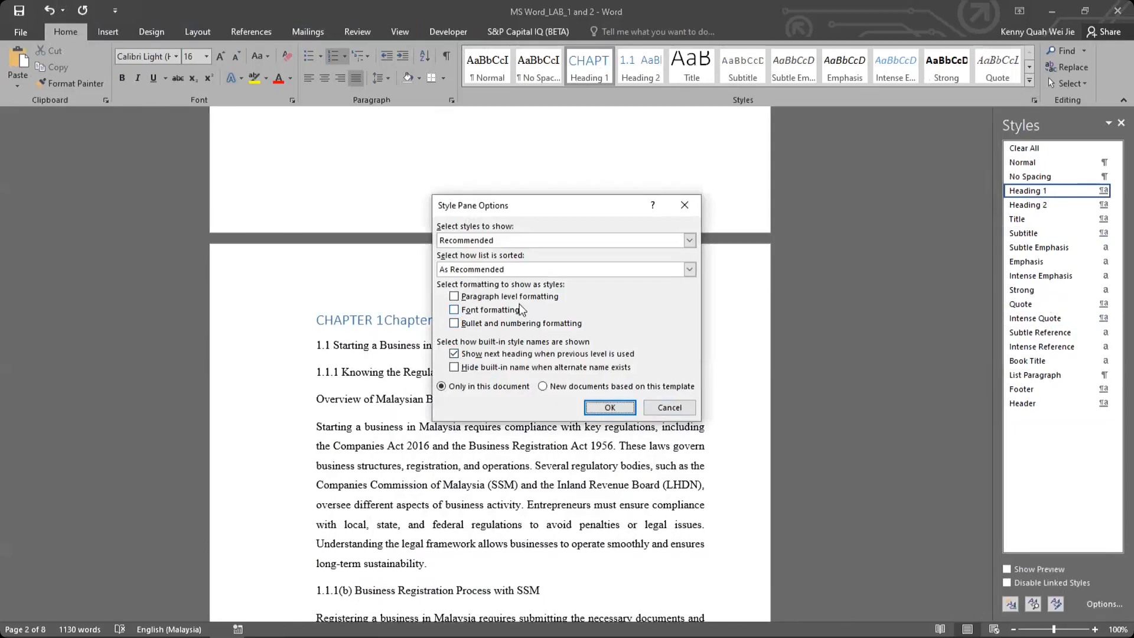
{"action": "left_click", "coordinate": [503, 240]}
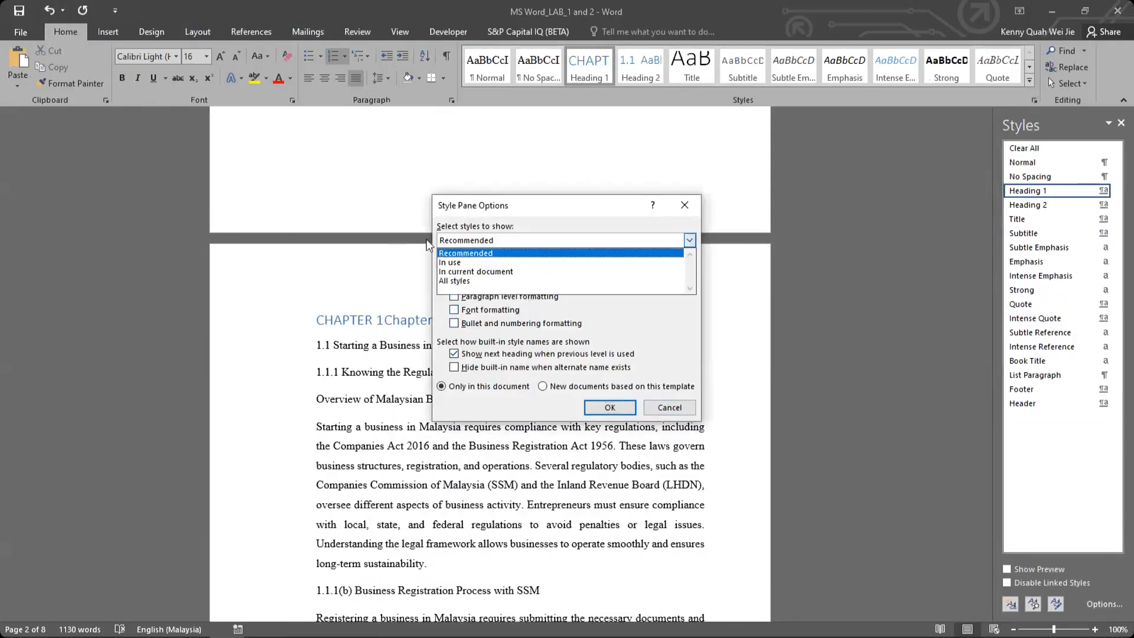
{"action": "left_click", "coordinate": [481, 280]}
{"action": "left_click", "coordinate": [601, 407]}
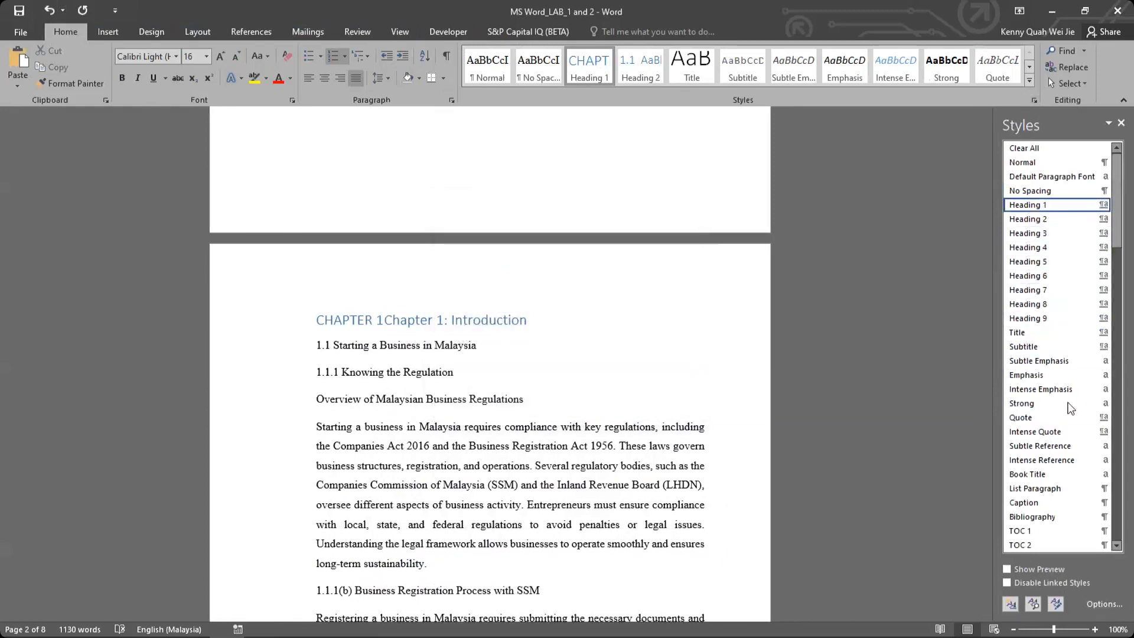
{"action": "scroll", "coordinate": [1081, 412], "scroll_direction": "down", "scroll_amount": 4}
{"action": "scroll", "coordinate": [1080, 411], "scroll_direction": "down", "scroll_amount": 20}
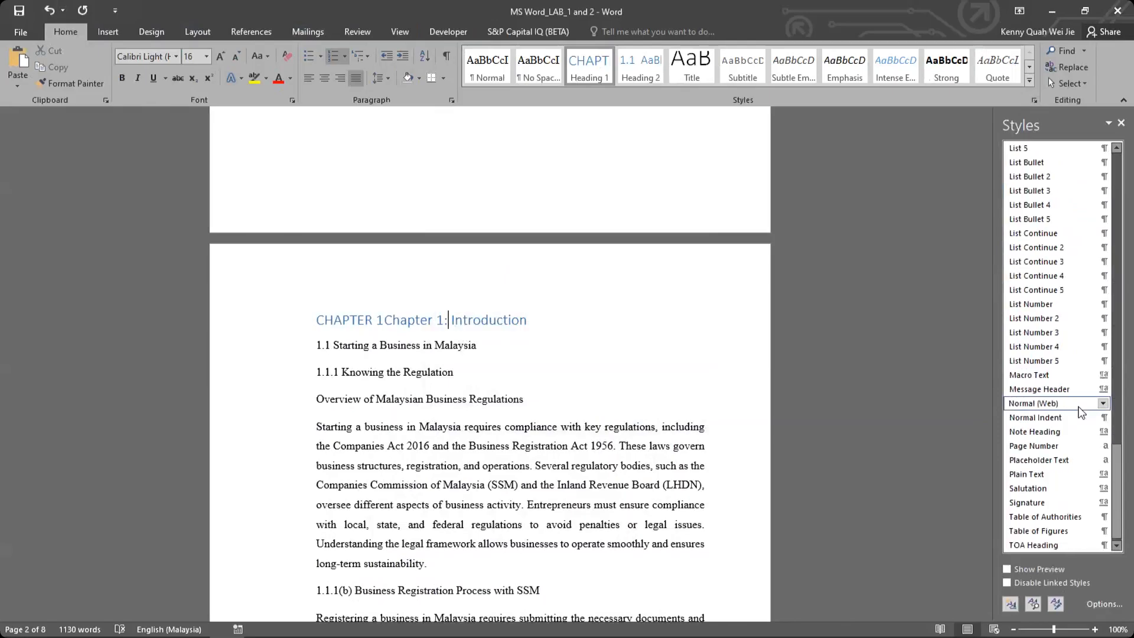
{"action": "scroll", "coordinate": [1081, 412], "scroll_direction": "up", "scroll_amount": 20}
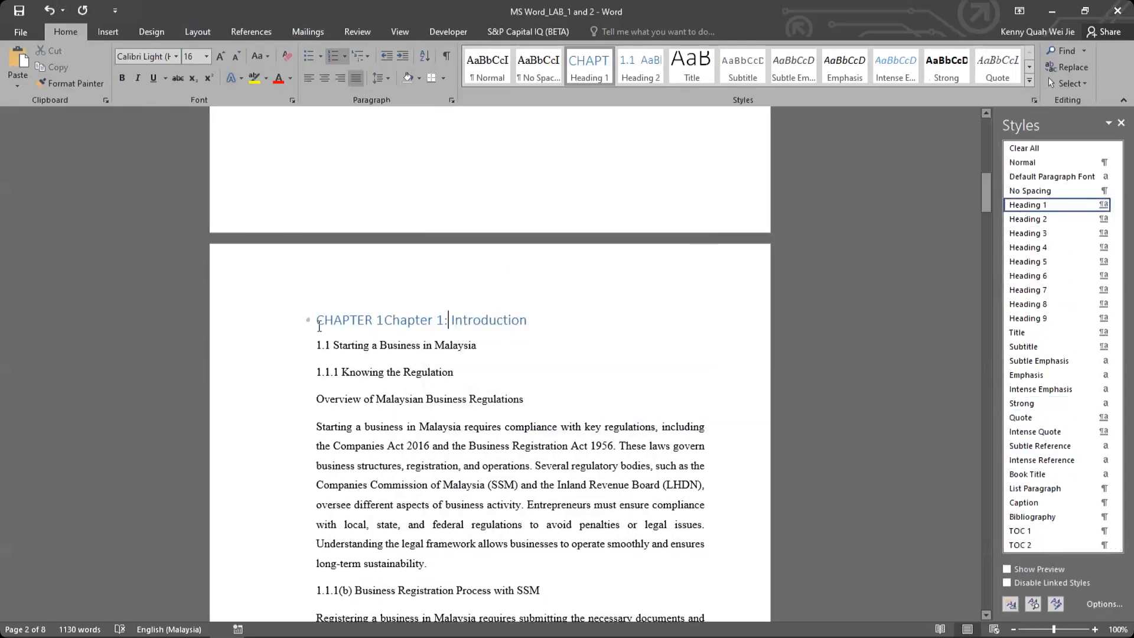
{"action": "left_click", "coordinate": [287, 326]}
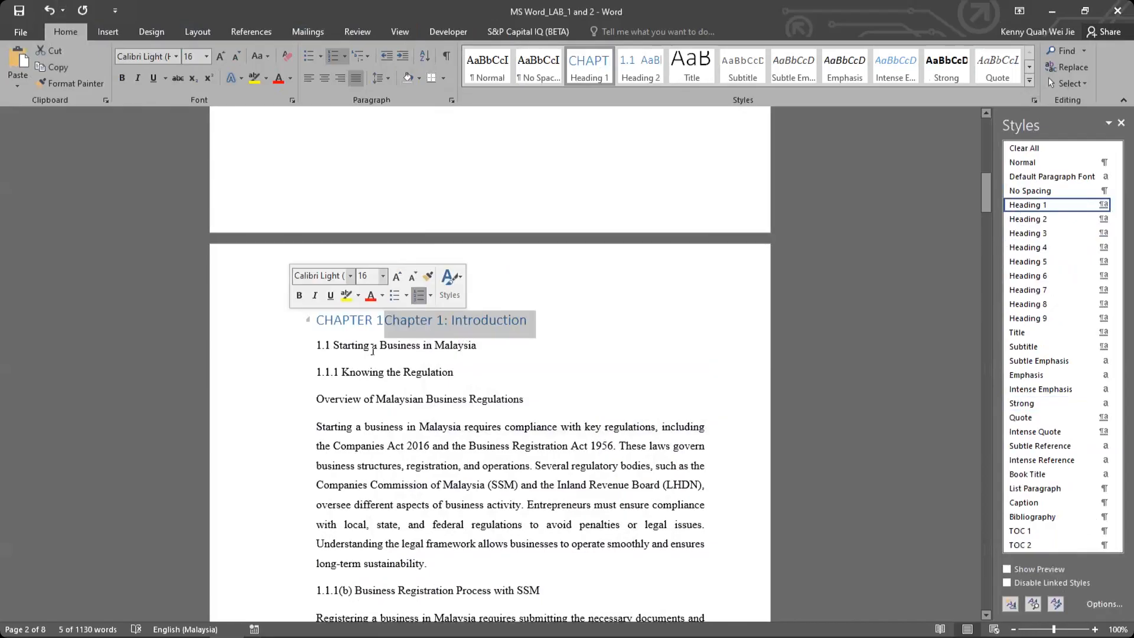
{"action": "left_click", "coordinate": [360, 323]}
{"action": "left_click", "coordinate": [416, 320]}
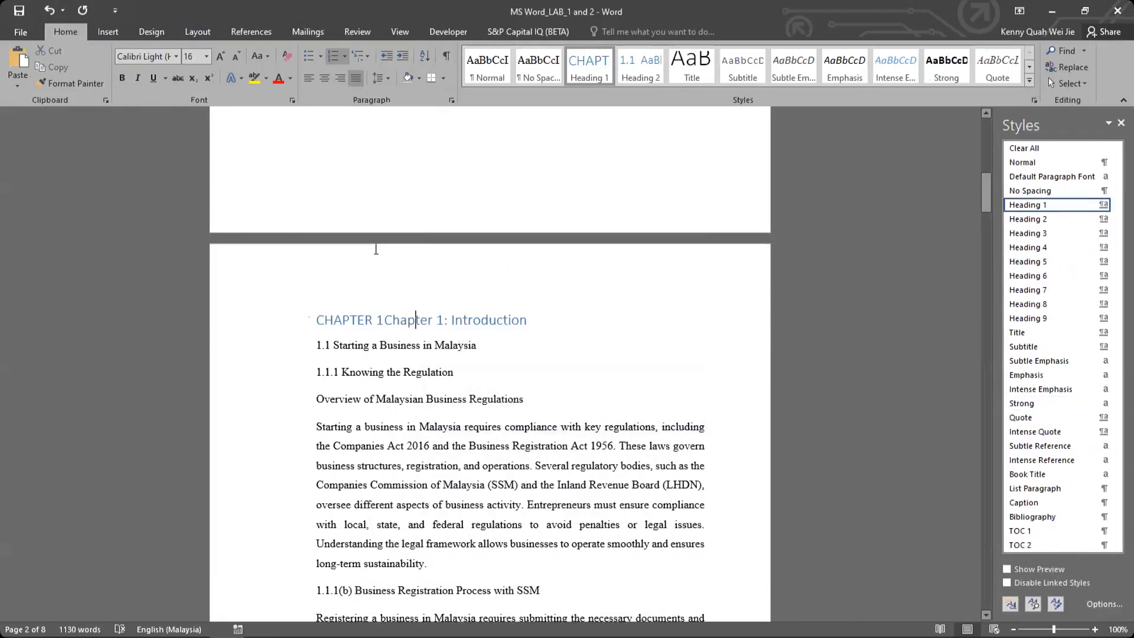
{"action": "left_click", "coordinate": [509, 427]}
Modify the Heading 1 style's font to Times New Roman, 12 pt, bold, with the Automatic colour.
{"action": "left_click", "coordinate": [421, 319]}
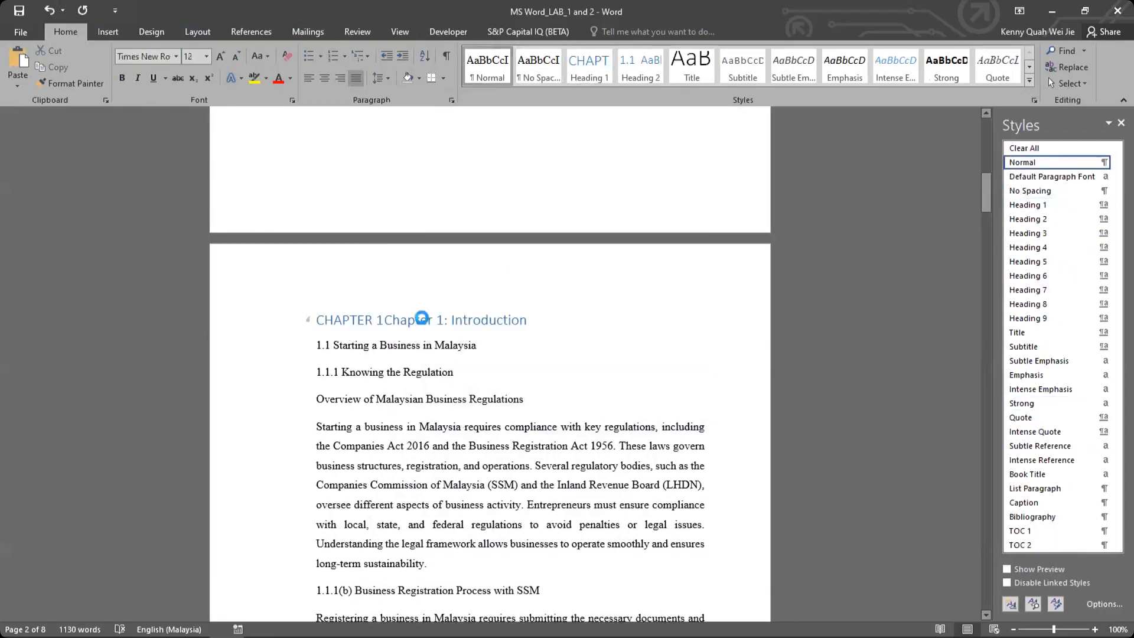
{"action": "right_click", "coordinate": [595, 68]}
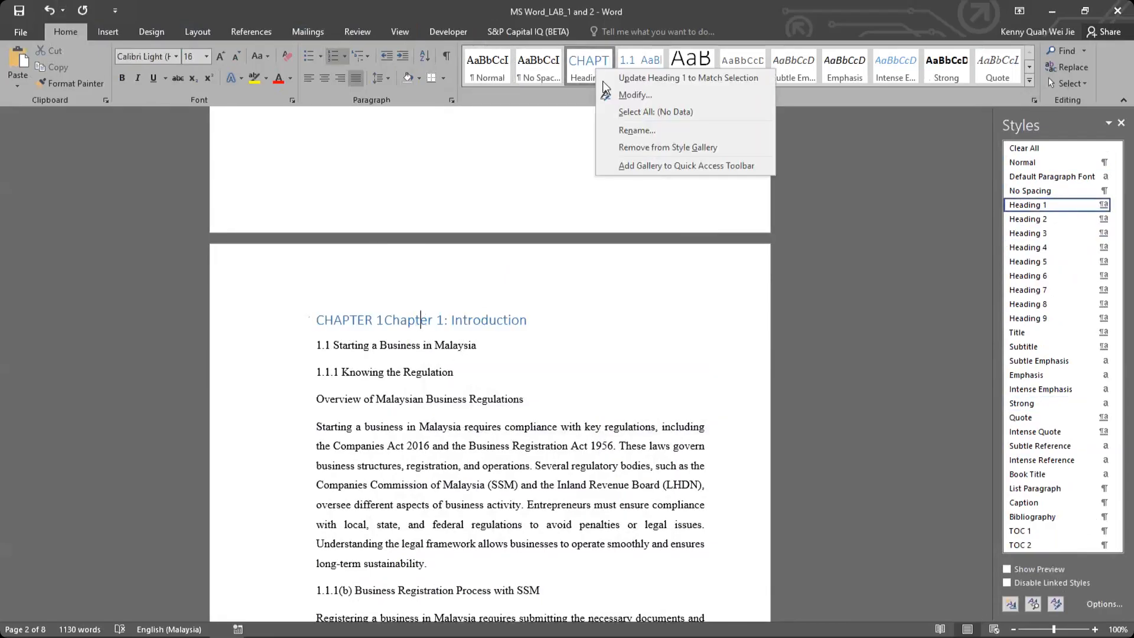
{"action": "left_click", "coordinate": [609, 91]}
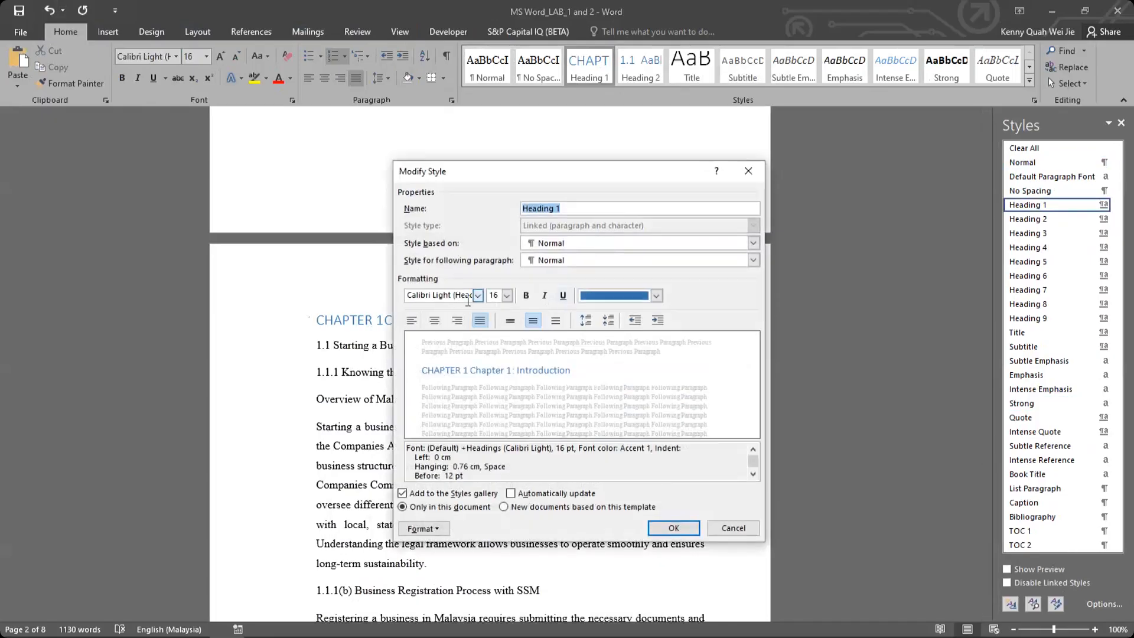
{"action": "left_click", "coordinate": [468, 296]}
{"action": "type", "text": "Times New Roman"}
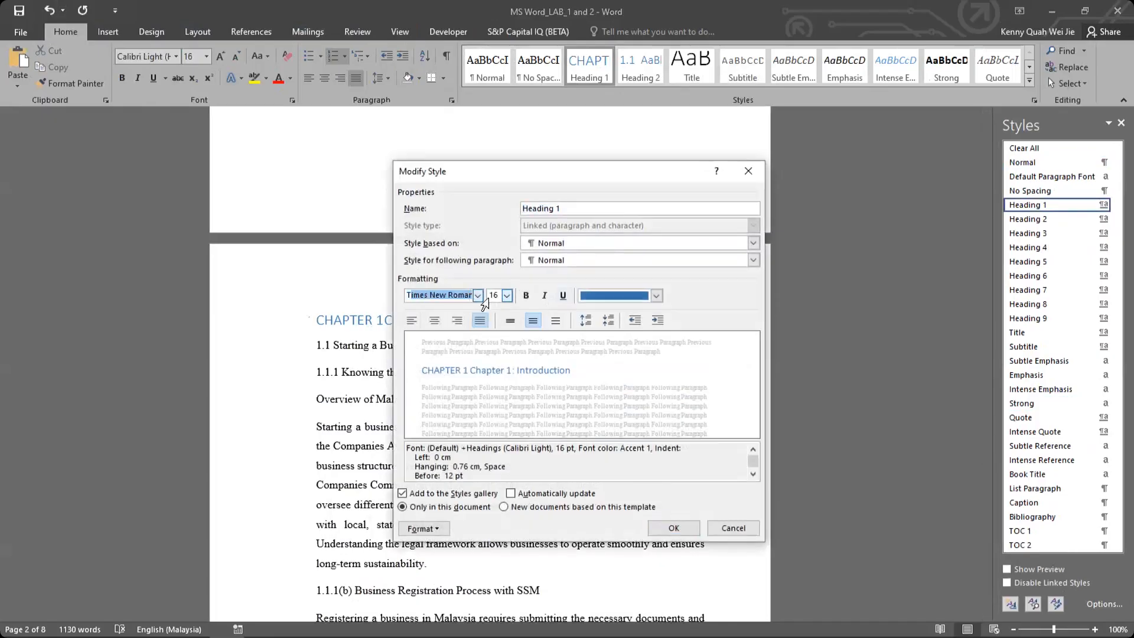
{"action": "key", "text": "Tab"}
{"action": "type", "text": "12"}
{"action": "left_click", "coordinate": [526, 295]}
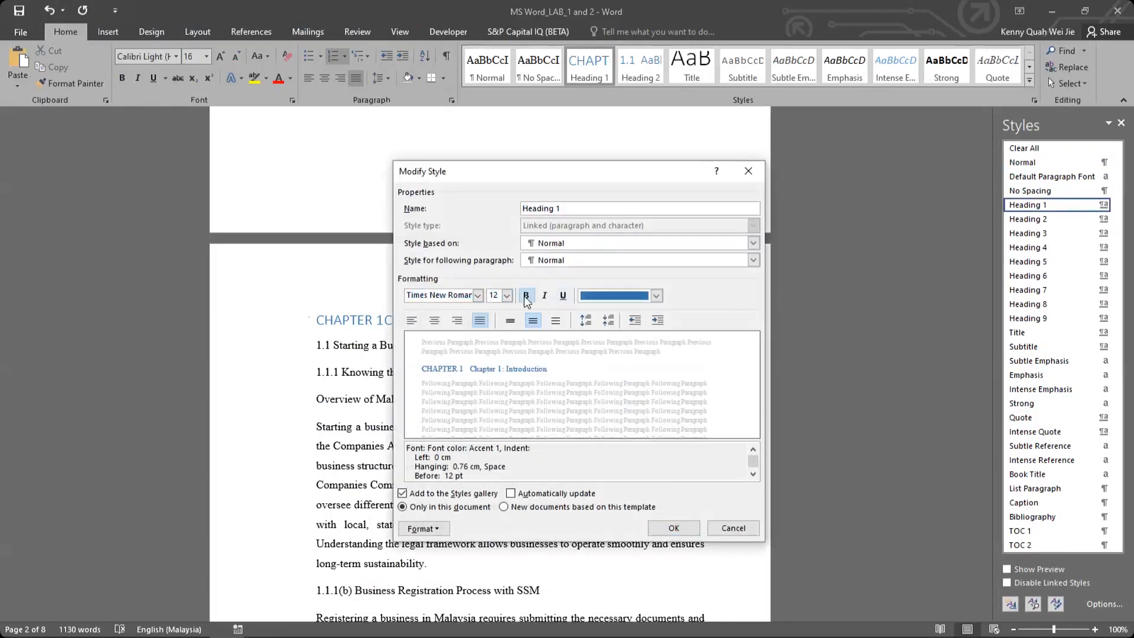
{"action": "left_click", "coordinate": [610, 300]}
{"action": "left_click", "coordinate": [626, 310]}
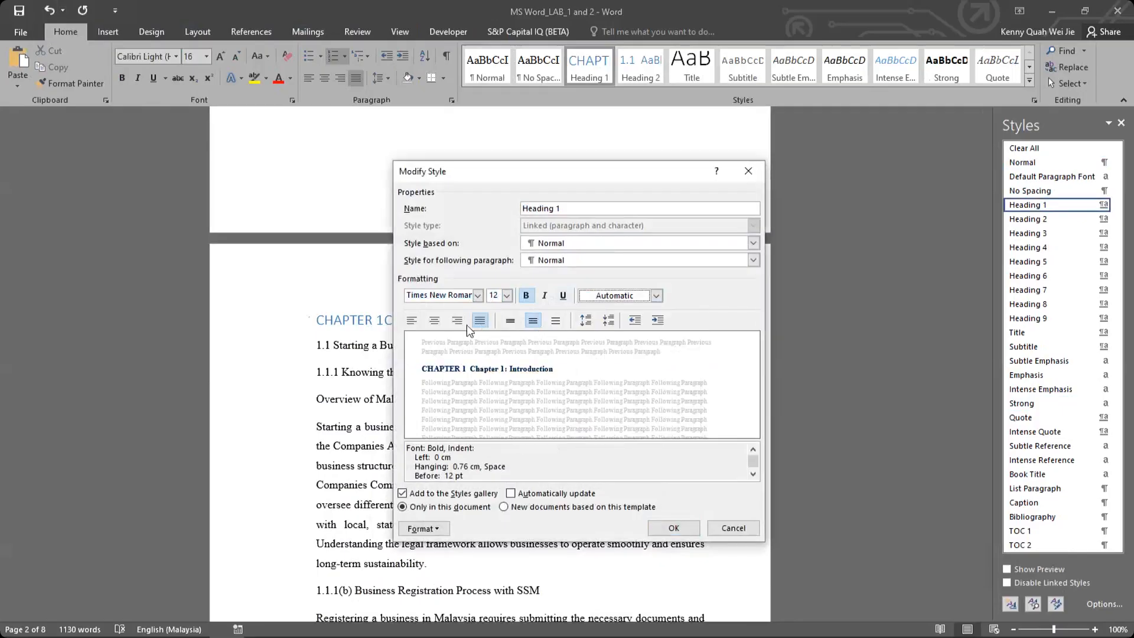
Centre the Heading 1 style, give it double line spacing, and apply the style changes.
{"action": "left_click", "coordinate": [437, 320]}
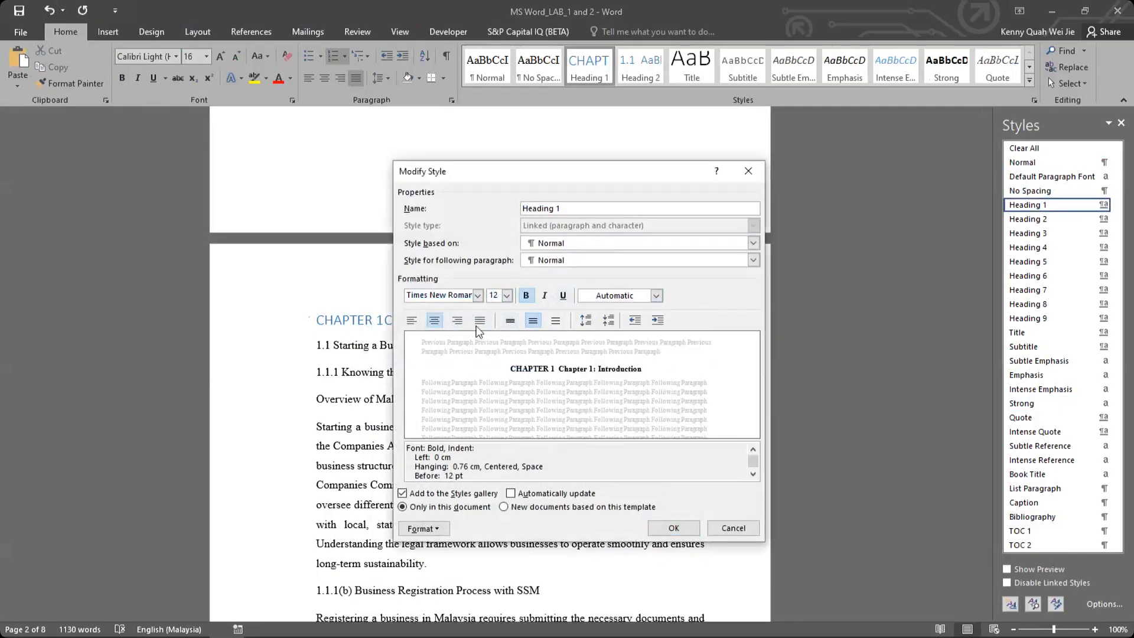
{"action": "left_click", "coordinate": [554, 320]}
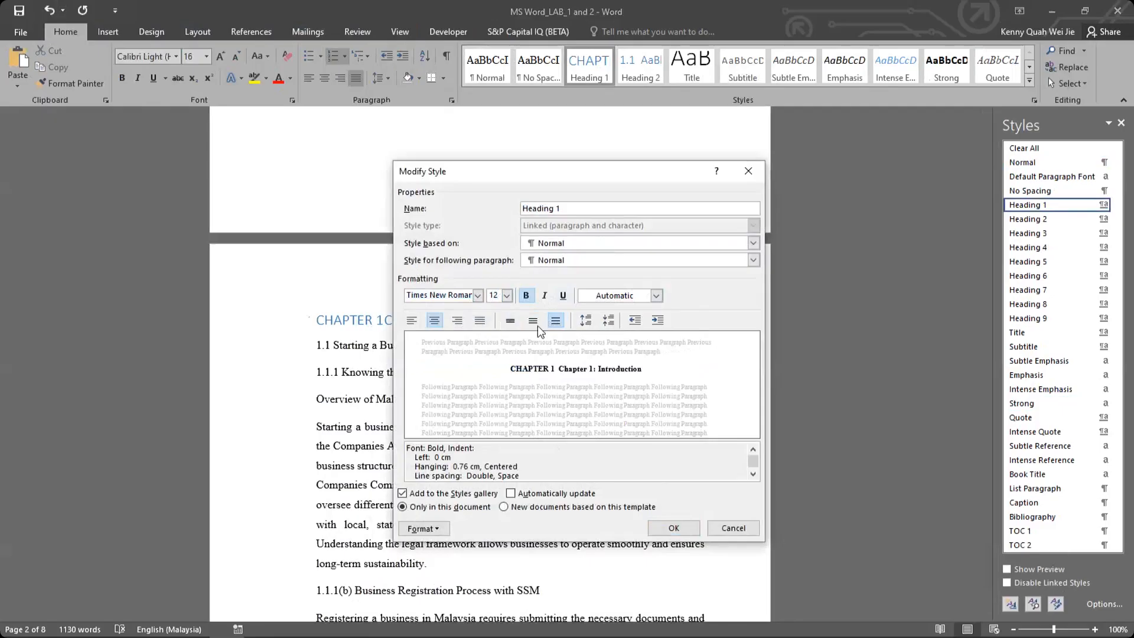
{"action": "left_click", "coordinate": [674, 528]}
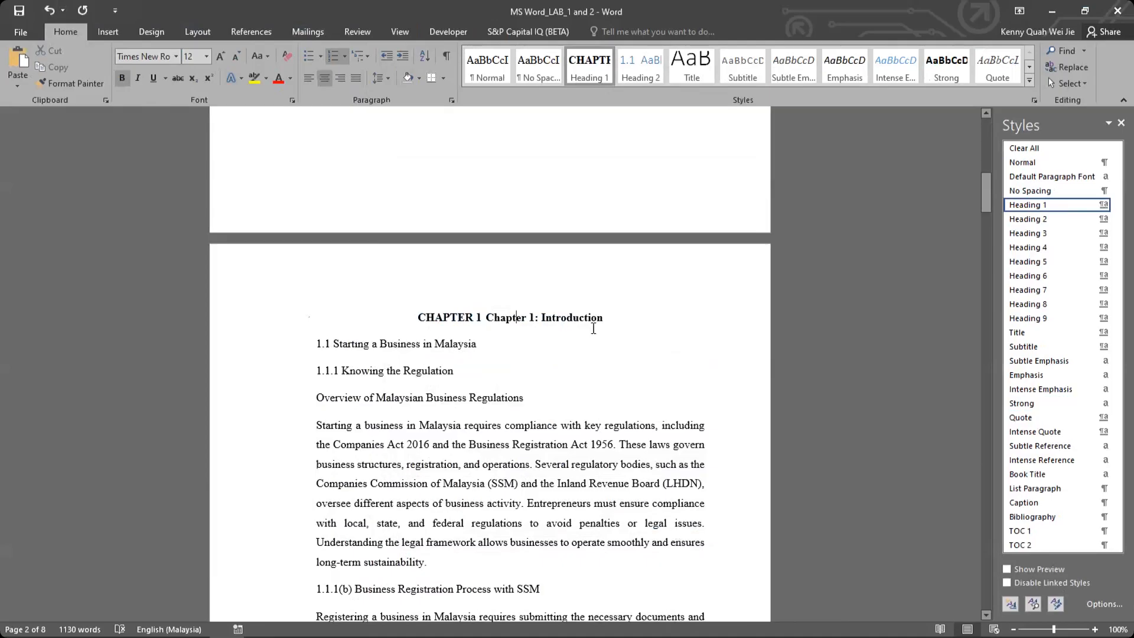
Modify the Heading 2 style to Times New Roman, 12 pt, bold, Automatic colour and double line spacing.
{"action": "right_click", "coordinate": [640, 65]}
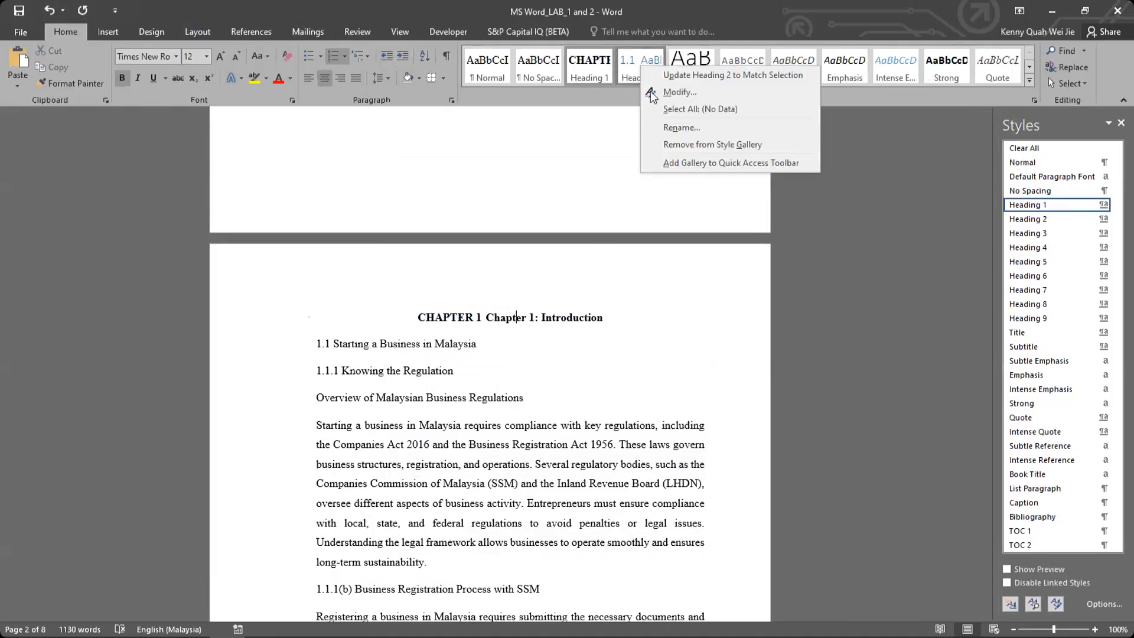
{"action": "left_click", "coordinate": [650, 92]}
{"action": "left_click", "coordinate": [476, 298]}
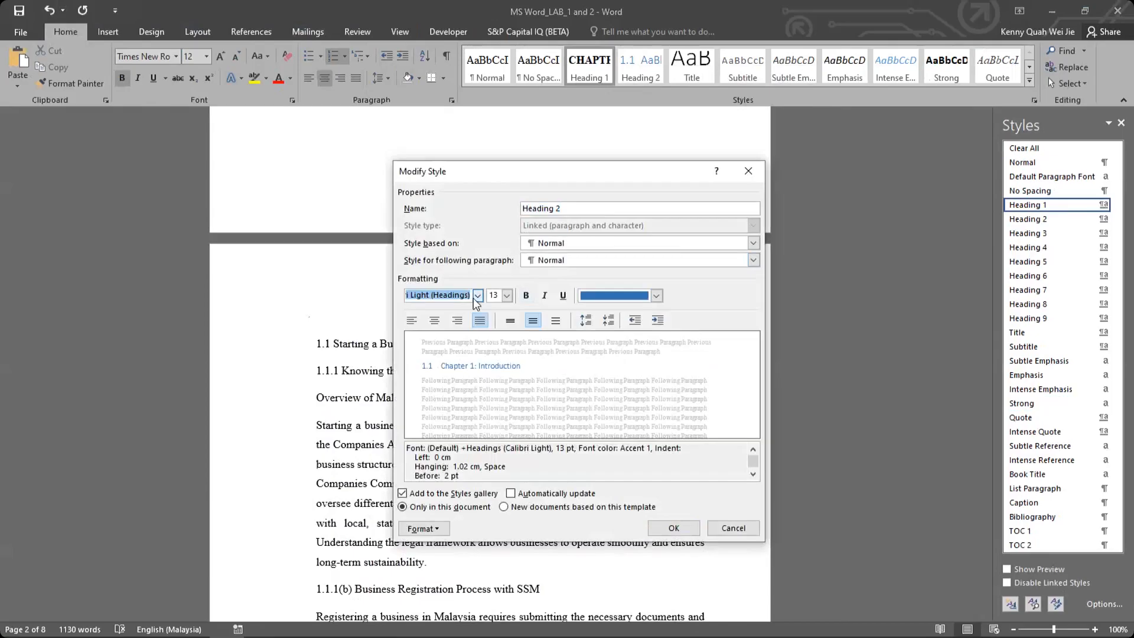
{"action": "type", "text": "Times New Roman"}
{"action": "key", "text": "Tab"}
{"action": "type", "text": "12"}
{"action": "left_click", "coordinate": [527, 295]}
{"action": "left_click", "coordinate": [633, 301]}
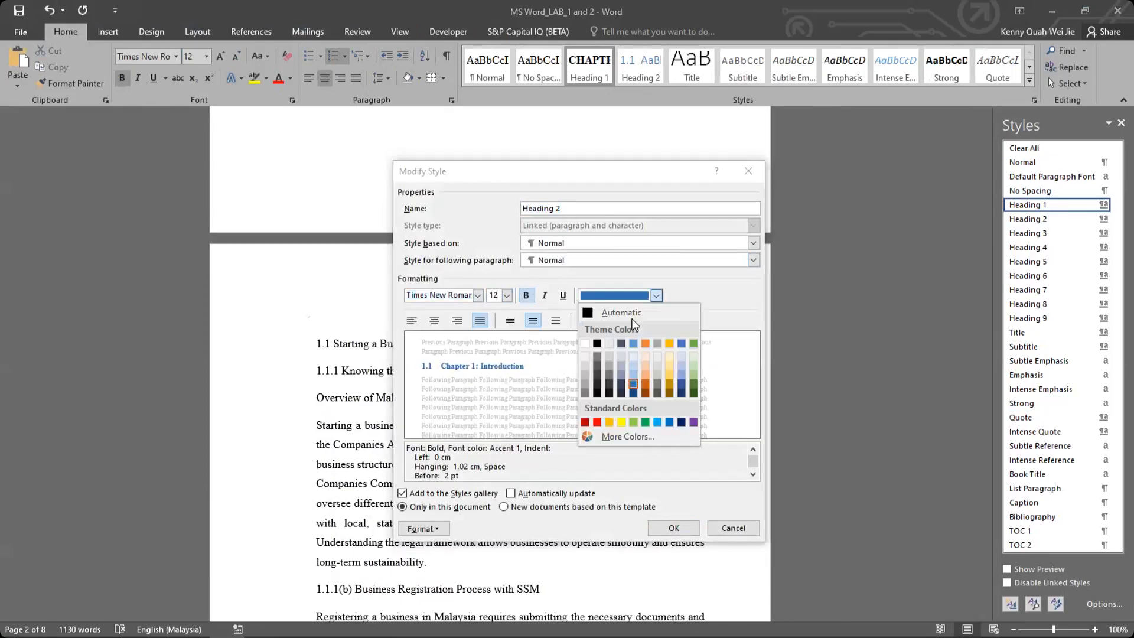
{"action": "left_click", "coordinate": [608, 309]}
{"action": "left_click", "coordinate": [555, 321]}
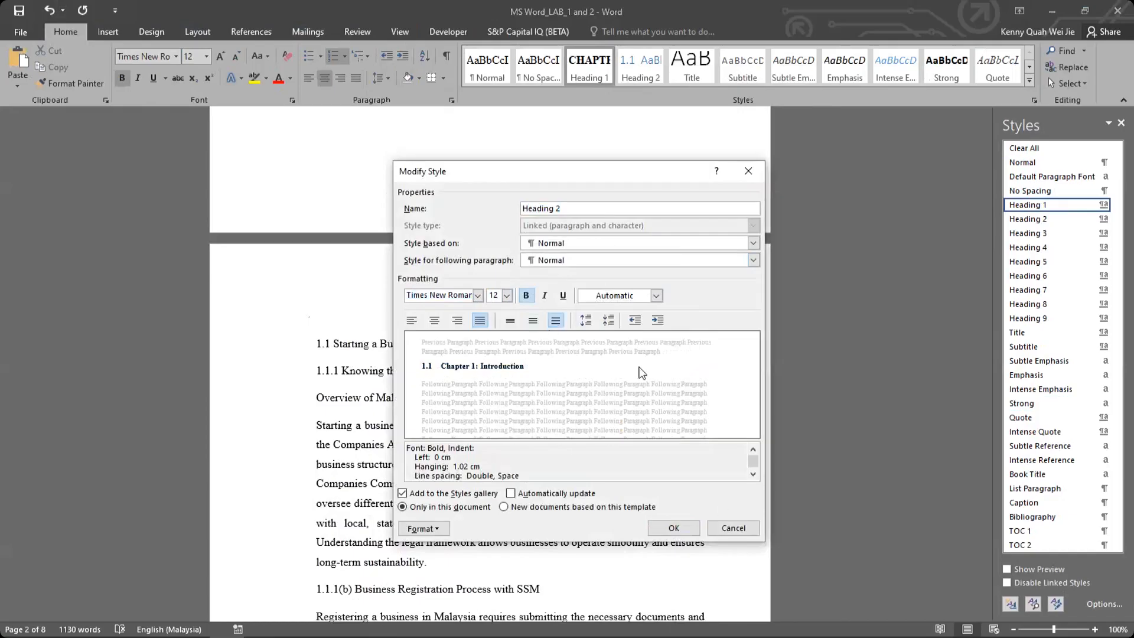
{"action": "left_click", "coordinate": [675, 526]}
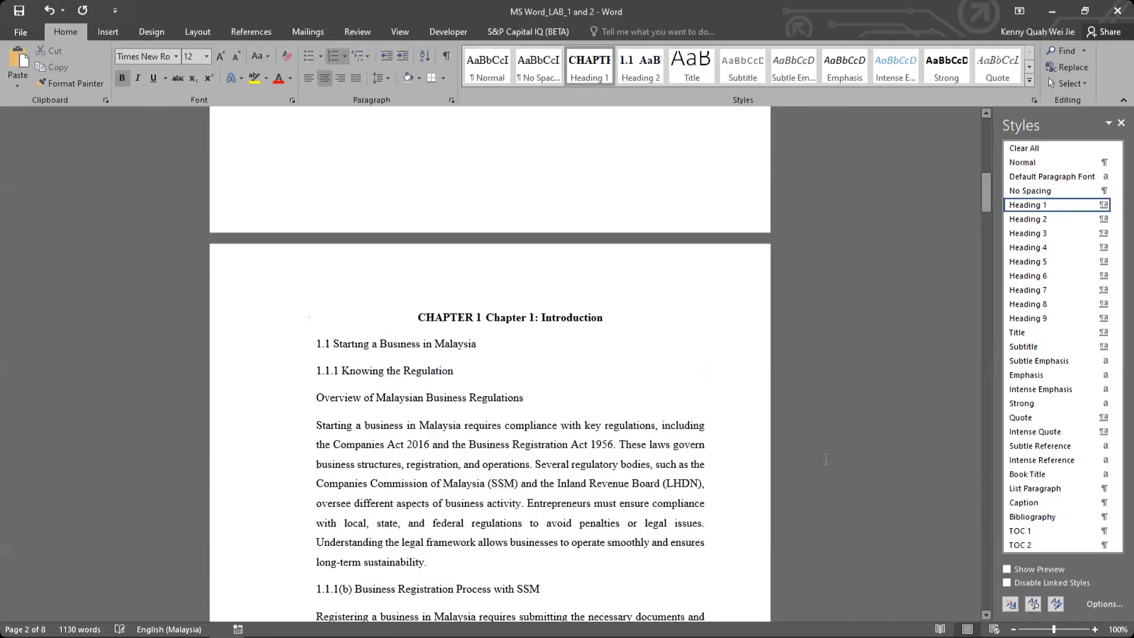
Modify the Heading 3 style to Times New Roman, 12 pt, bold, with the Automatic colour.
{"action": "mouse_move", "coordinate": [1044, 233]}
{"action": "left_click", "coordinate": [1103, 234]}
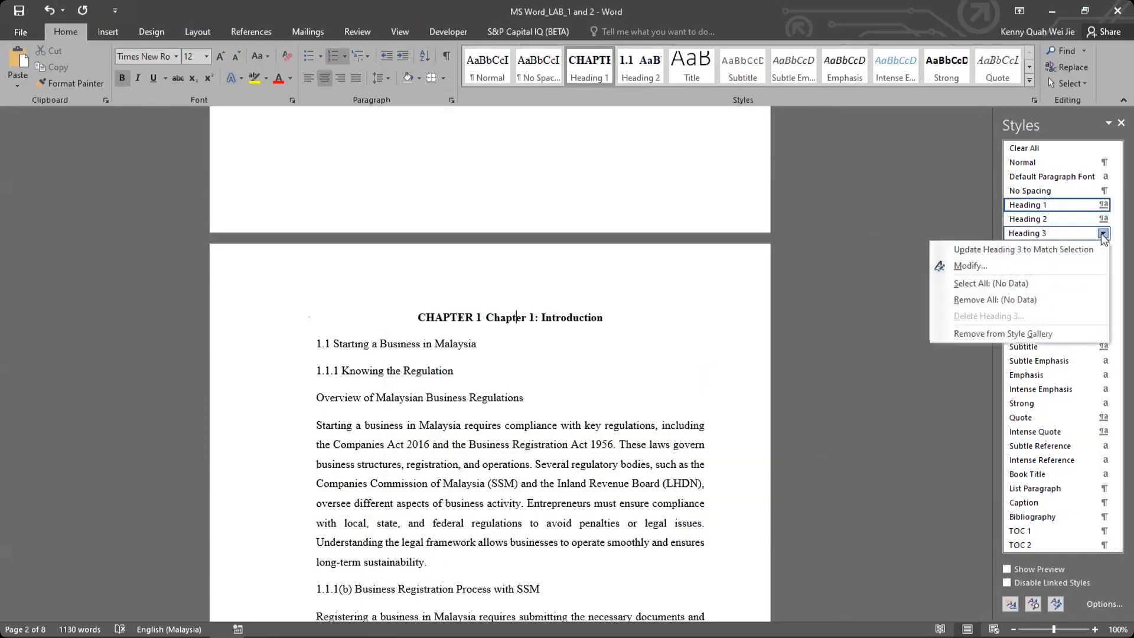
{"action": "left_click", "coordinate": [1103, 234]}
{"action": "left_click", "coordinate": [1103, 233]}
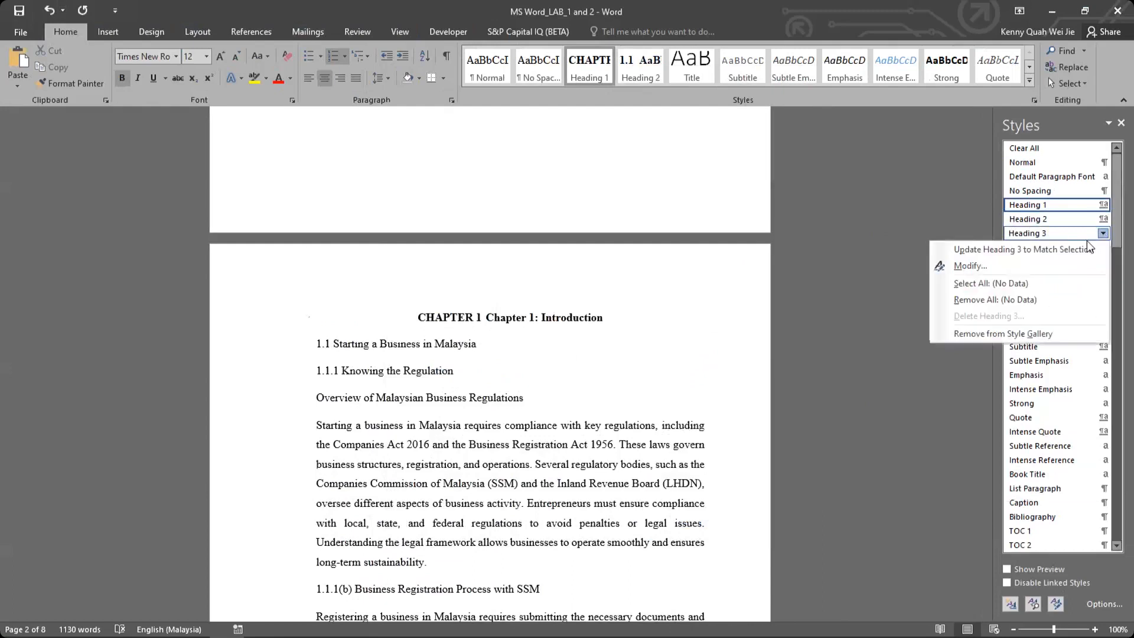
{"action": "left_click", "coordinate": [989, 266]}
{"action": "left_click", "coordinate": [467, 294]}
{"action": "type", "text": "Times New Roman"}
{"action": "left_click", "coordinate": [495, 296]}
{"action": "left_click", "coordinate": [527, 296]}
{"action": "left_click", "coordinate": [644, 295]}
{"action": "left_click", "coordinate": [620, 306]}
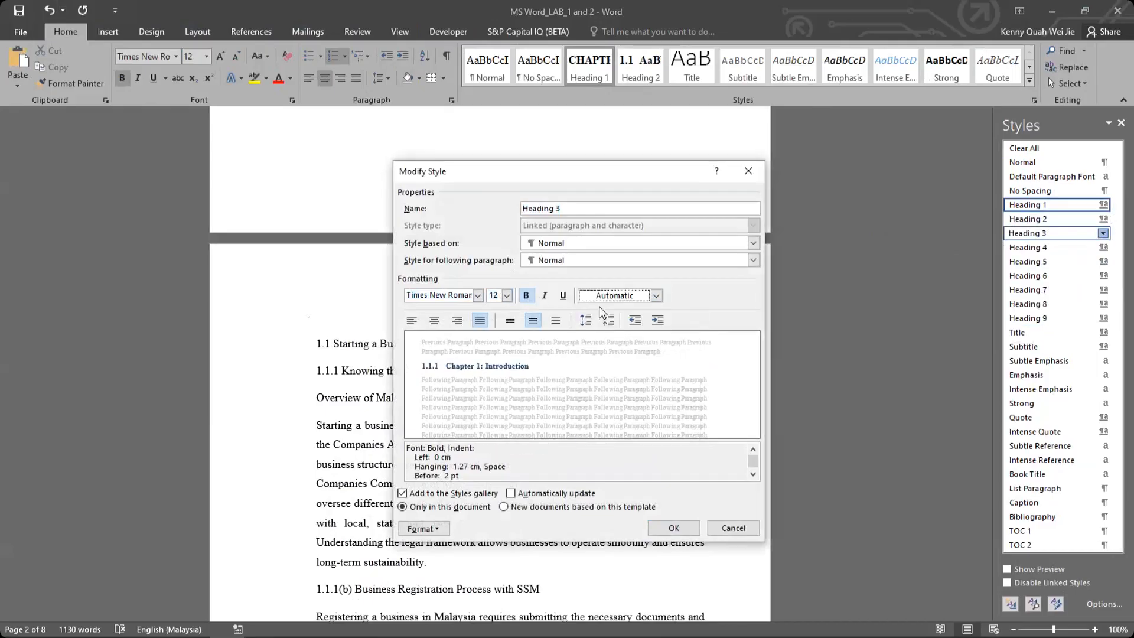
{"action": "left_click", "coordinate": [674, 526]}
Modify the Heading 4 style to Times New Roman, bold, without italics, in the Automatic colour.
{"action": "left_click", "coordinate": [1103, 247]}
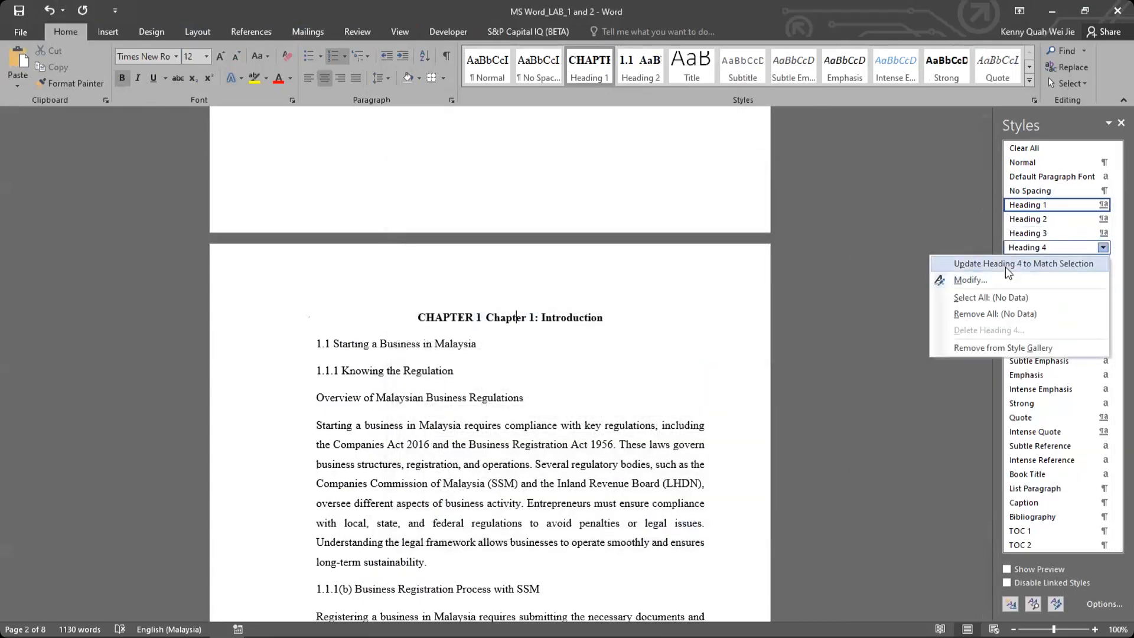
{"action": "left_click", "coordinate": [1005, 280]}
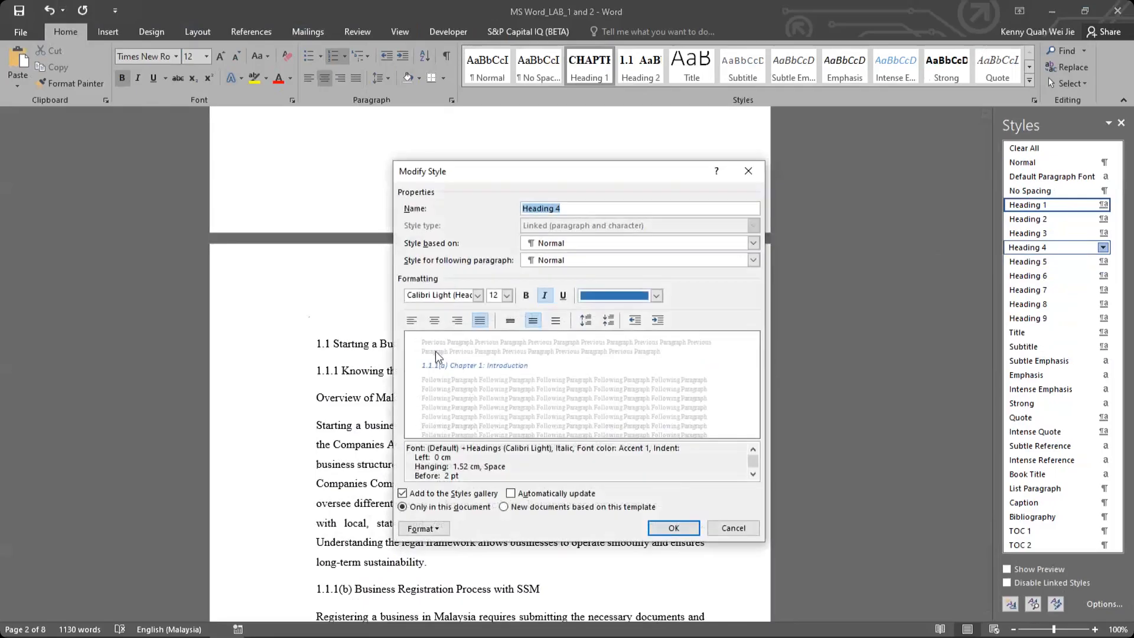
{"action": "left_click", "coordinate": [477, 295]}
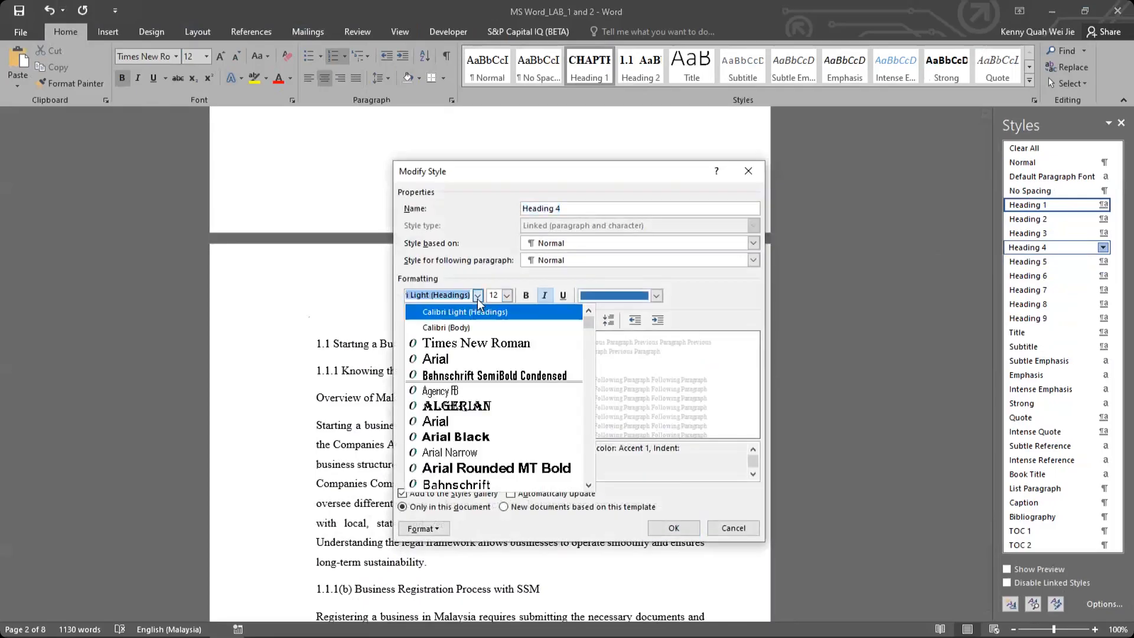
{"action": "left_click", "coordinate": [479, 345]}
{"action": "left_click", "coordinate": [526, 296]}
{"action": "left_click", "coordinate": [544, 295]}
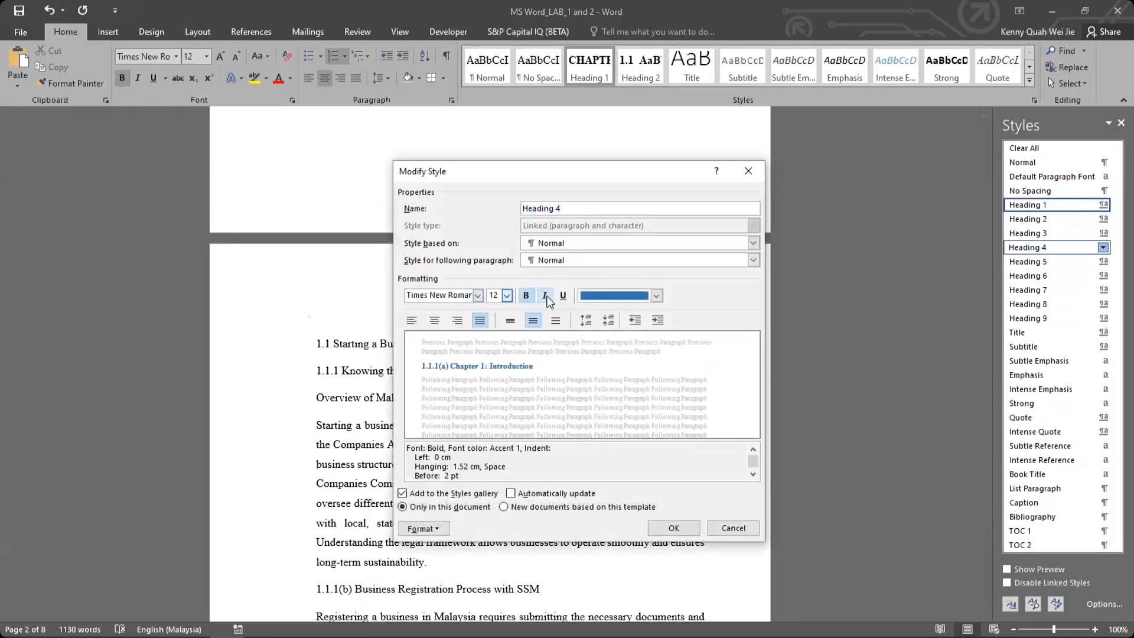
{"action": "left_click", "coordinate": [631, 297]}
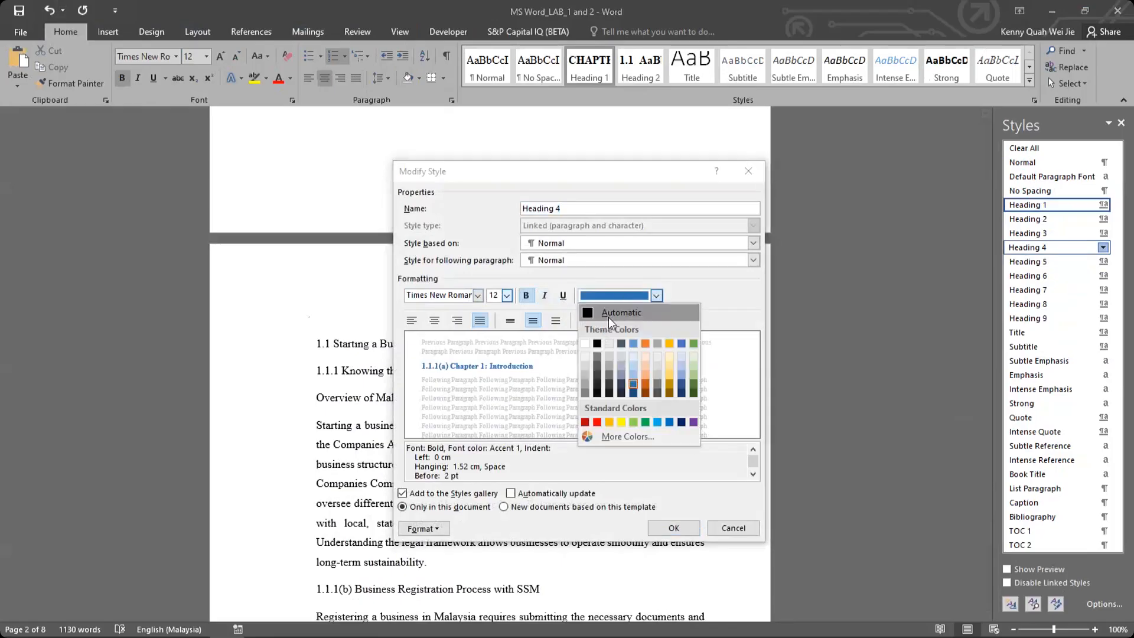
{"action": "left_click", "coordinate": [608, 313]}
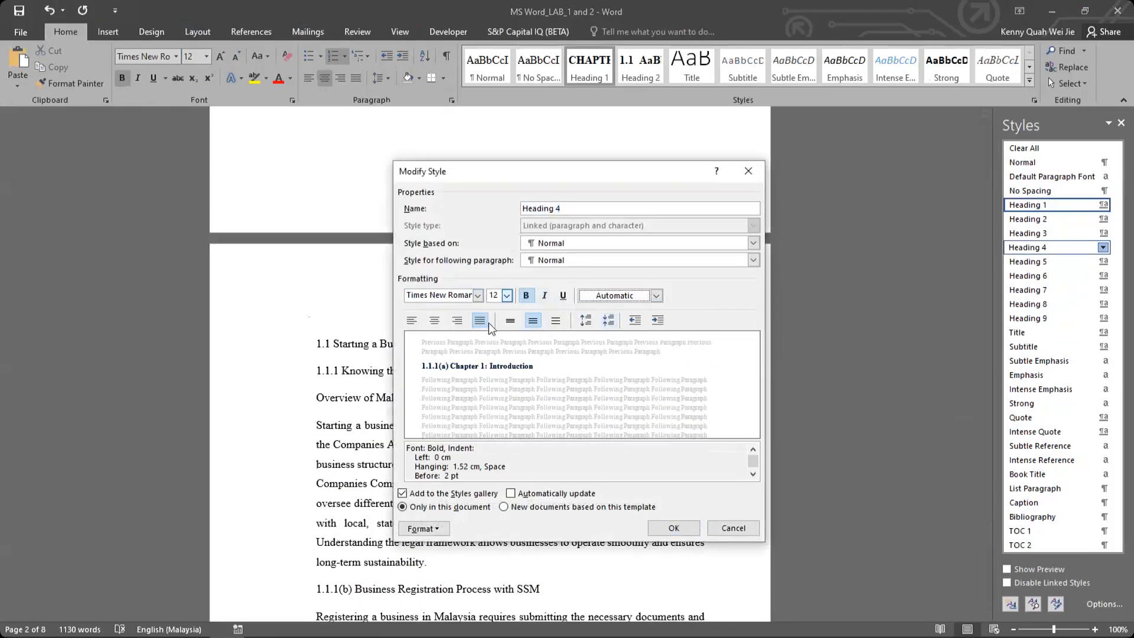
{"action": "left_click", "coordinate": [674, 528]}
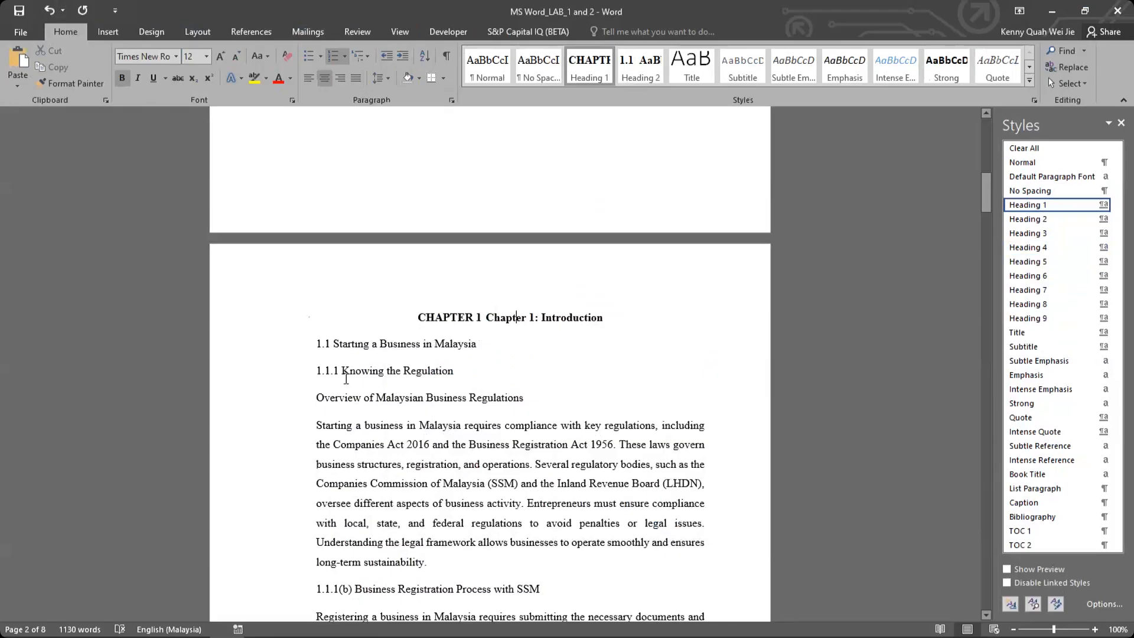
Delete the manually written "Chapter 1:" from the Introduction chapter title.
{"action": "left_click", "coordinate": [285, 350]}
{"action": "left_click", "coordinate": [353, 352]}
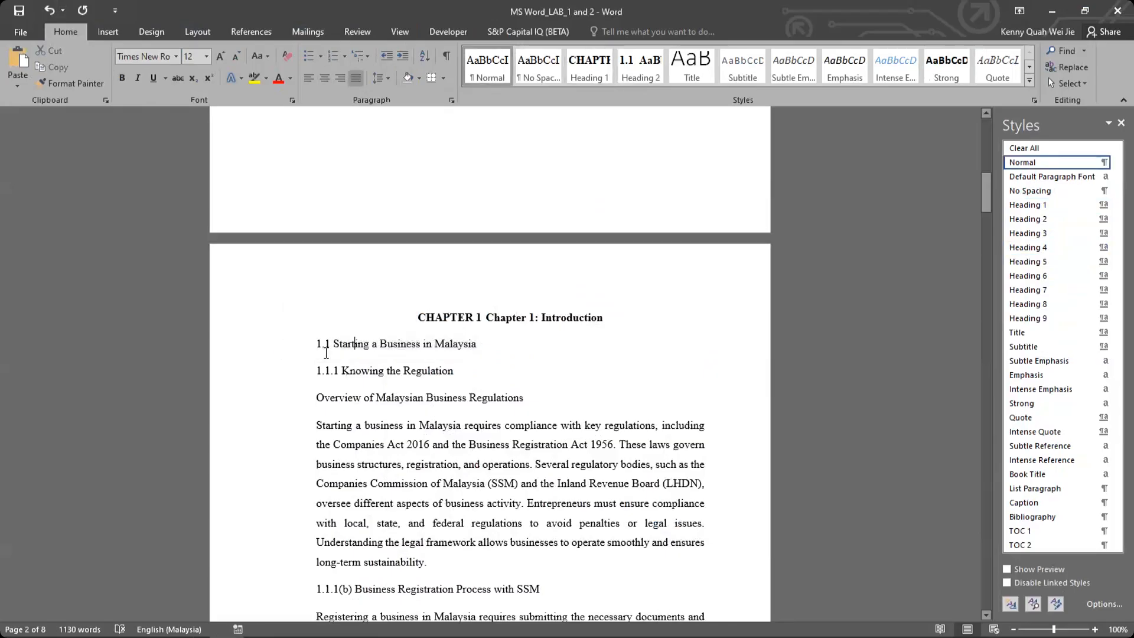
{"action": "scroll", "coordinate": [414, 319], "scroll_direction": "down", "scroll_amount": 1}
{"action": "left_click_drag", "start_coordinate": [490, 285], "coordinate": [543, 283]}
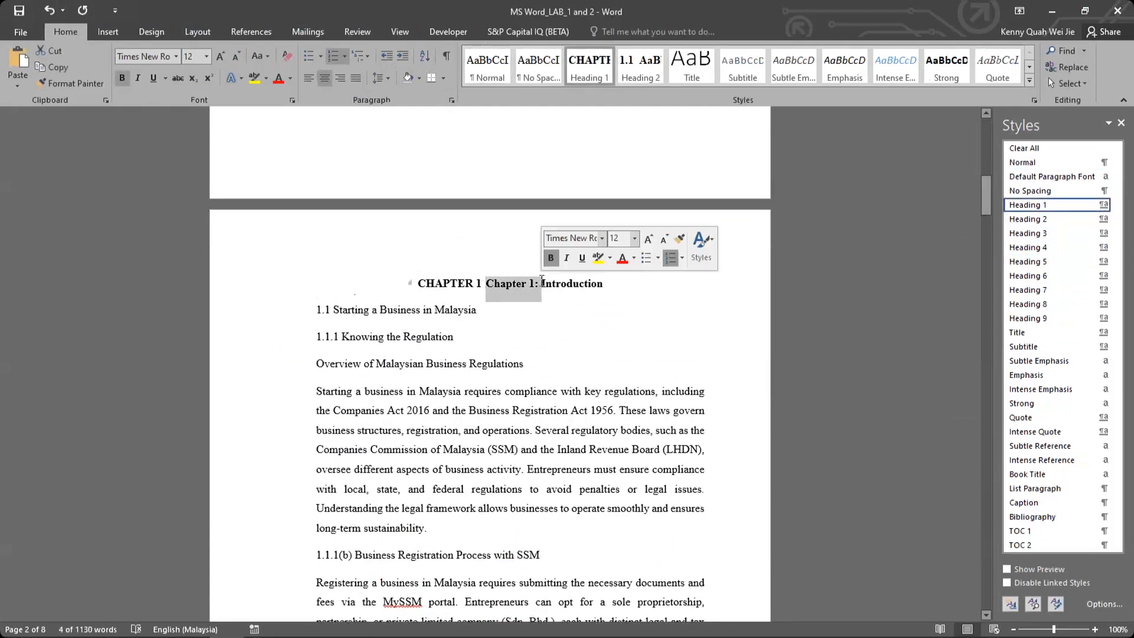
{"action": "key", "text": "Delete"}
Change the chapter title word "Introduction" to UPPERCASE.
{"action": "triple_click", "coordinate": [592, 284]}
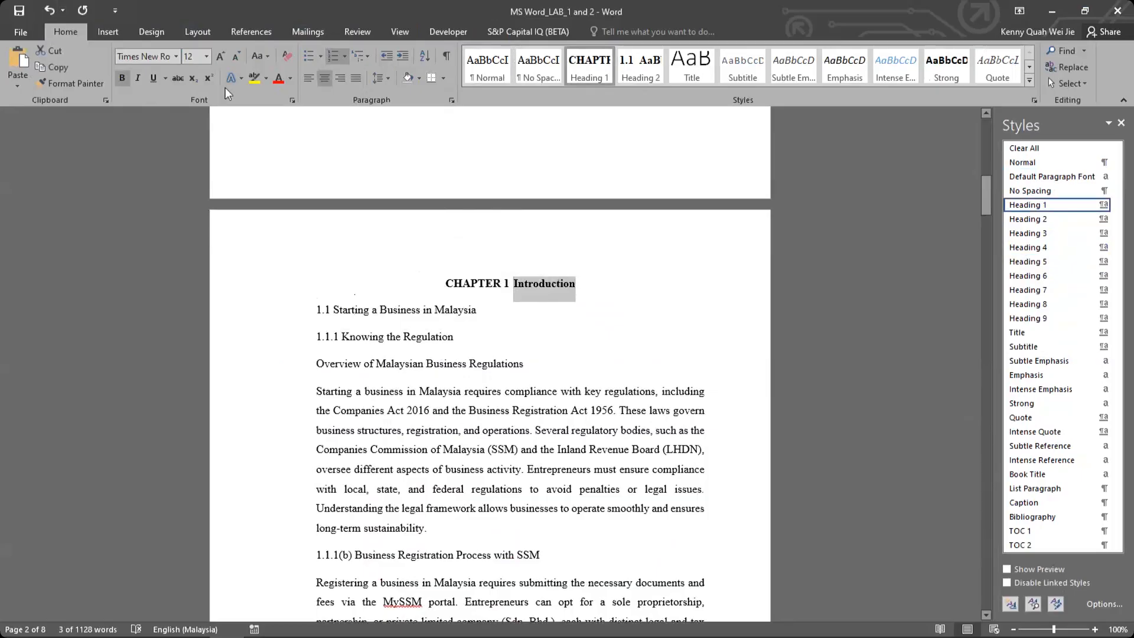
{"action": "left_click", "coordinate": [267, 55]}
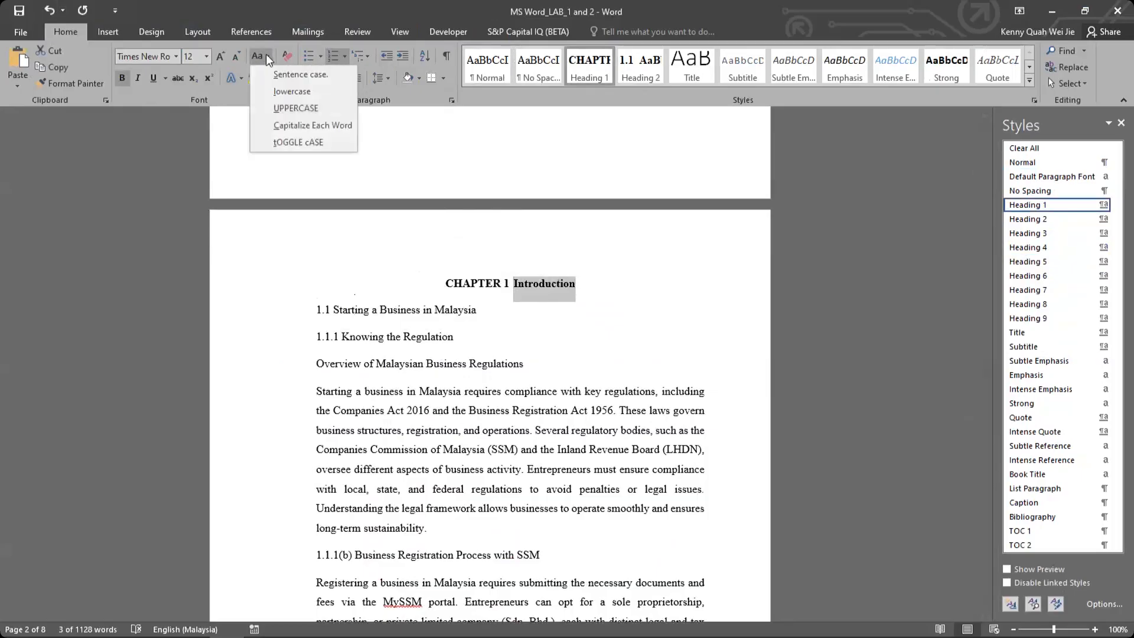
{"action": "left_click", "coordinate": [286, 110]}
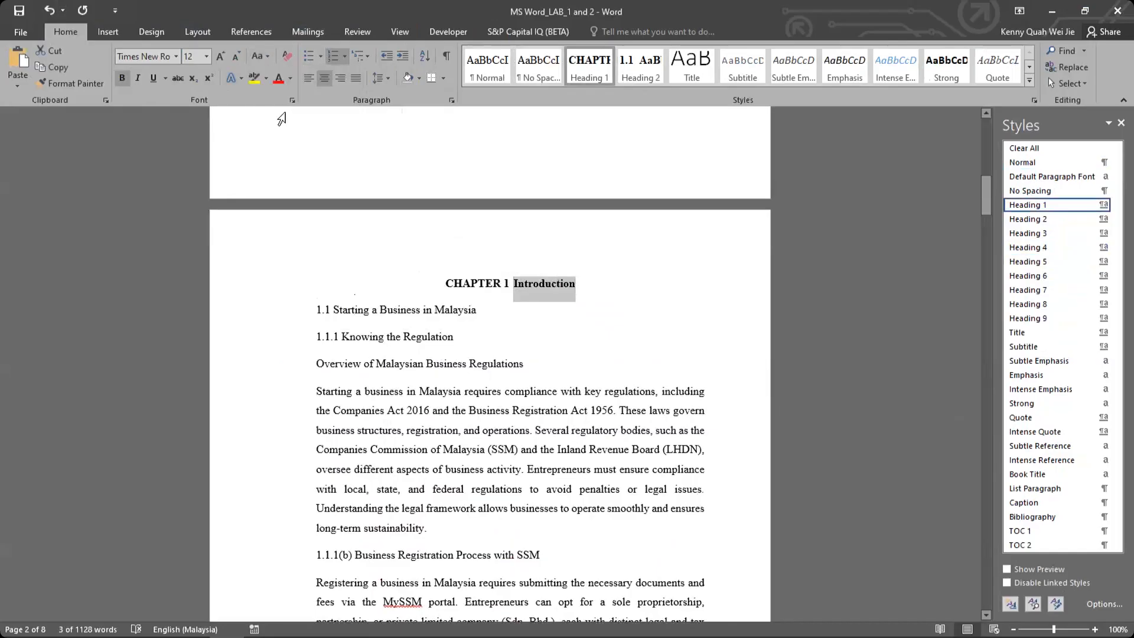
{"action": "left_click", "coordinate": [510, 284]}
{"action": "left_click_drag", "start_coordinate": [510, 284], "coordinate": [655, 290]}
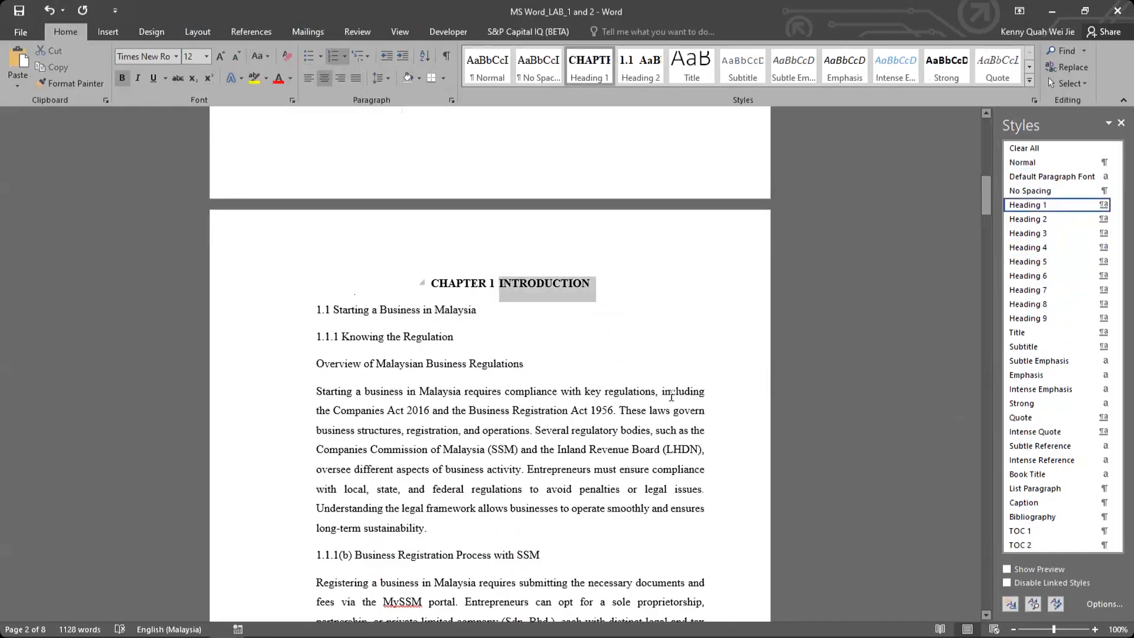
Try changing "Companies Act 2016" in the first body paragraph to UPPERCASE, and undo the case change.
{"action": "left_click", "coordinate": [527, 367]}
{"action": "left_click_drag", "start_coordinate": [366, 392], "coordinate": [584, 450]}
{"action": "left_click", "coordinate": [397, 411]}
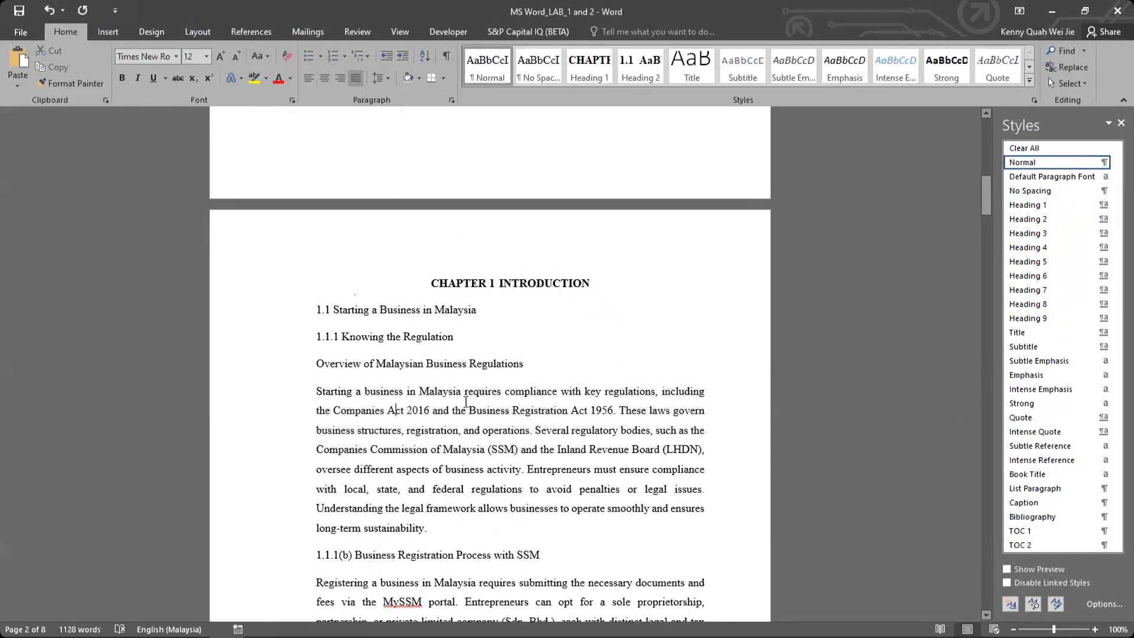
{"action": "left_click_drag", "start_coordinate": [334, 408], "coordinate": [426, 408]}
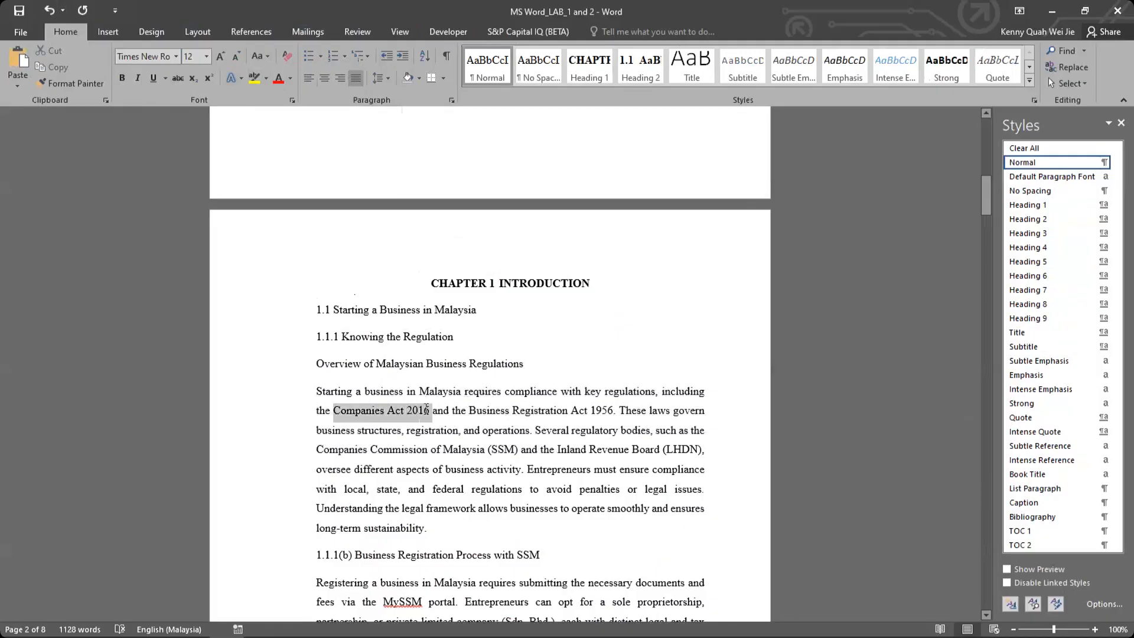
{"action": "left_click", "coordinate": [261, 53]}
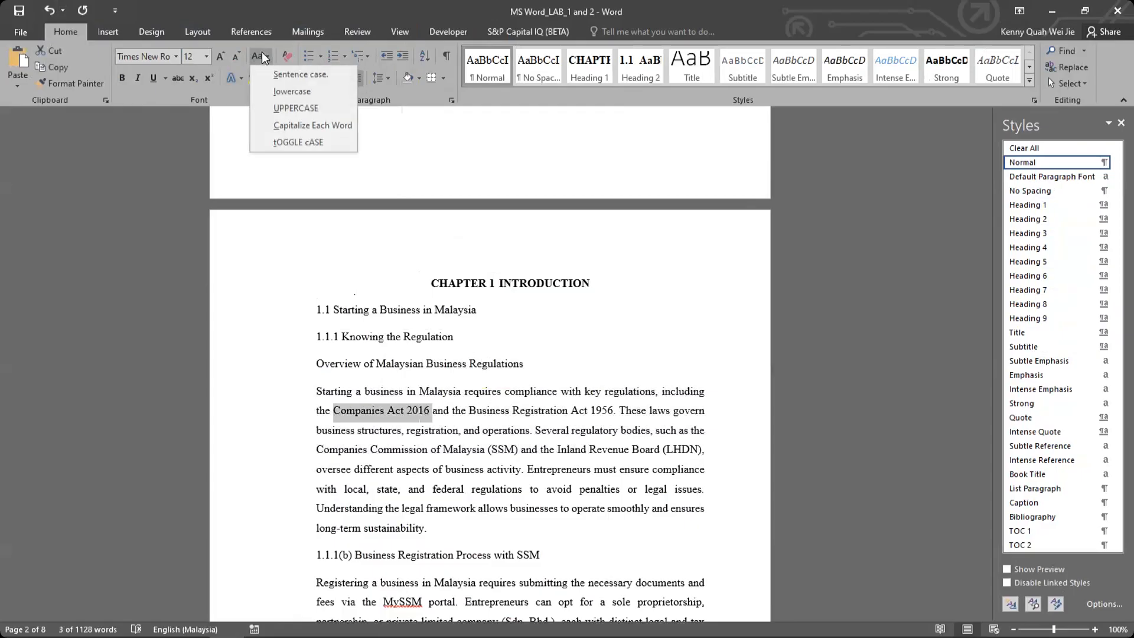
{"action": "left_click", "coordinate": [279, 109]}
{"action": "left_click", "coordinate": [407, 390]}
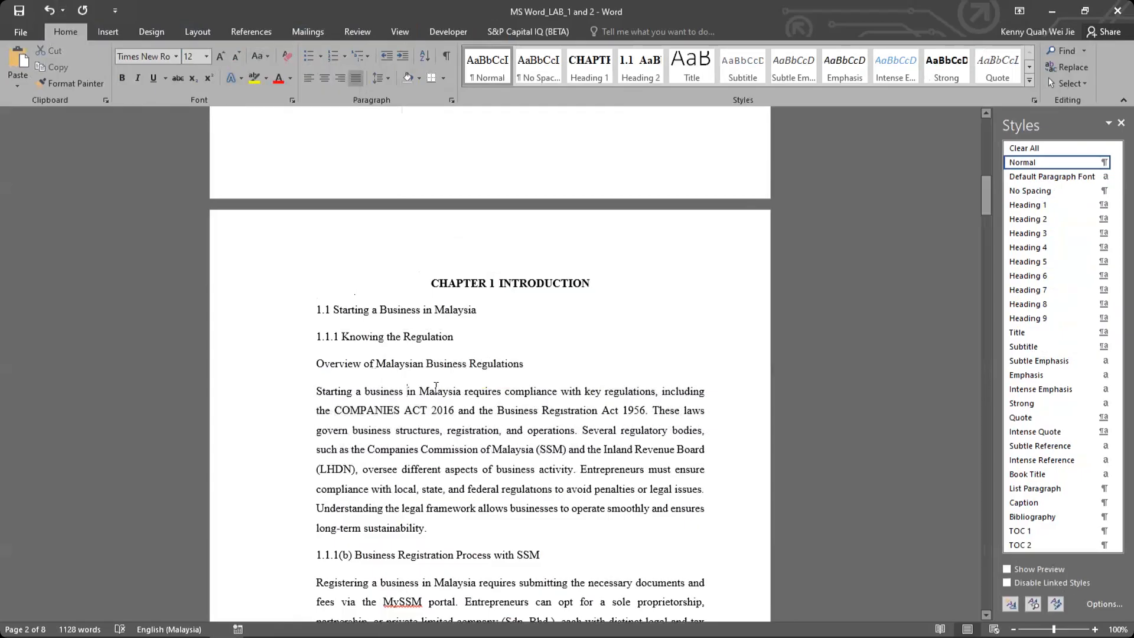
{"action": "key", "text": "ctrl+z"}
{"action": "left_click_drag", "start_coordinate": [318, 391], "coordinate": [517, 449]}
{"action": "left_click", "coordinate": [514, 431]}
{"action": "left_click", "coordinate": [263, 56]}
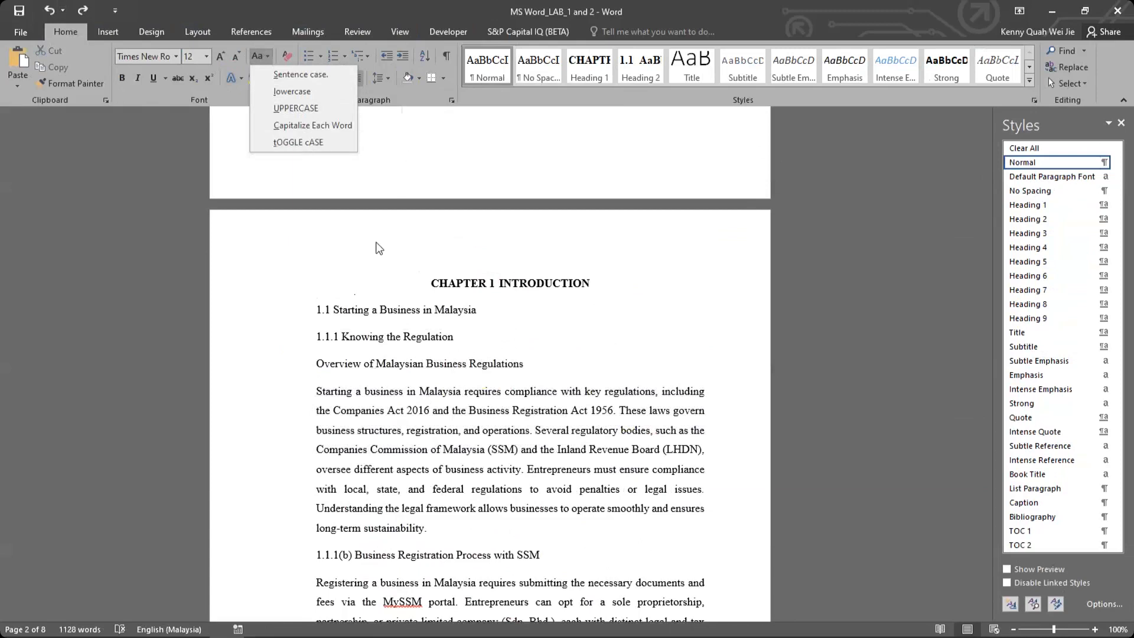
{"action": "left_click", "coordinate": [509, 354]}
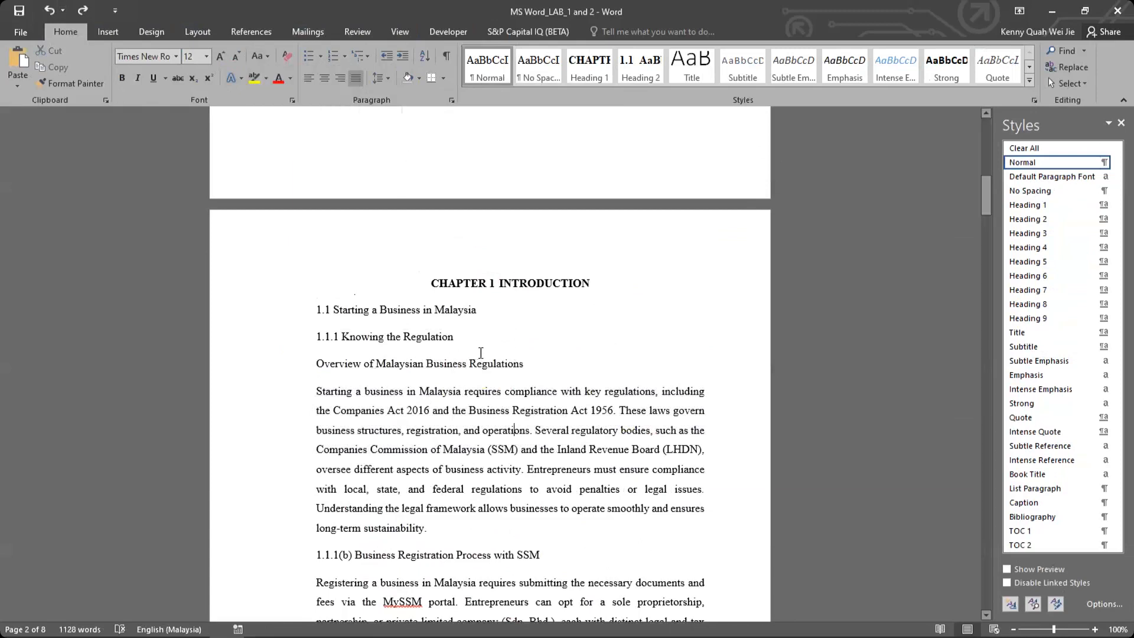
{"action": "scroll", "coordinate": [482, 336], "scroll_direction": "down", "scroll_amount": 2}
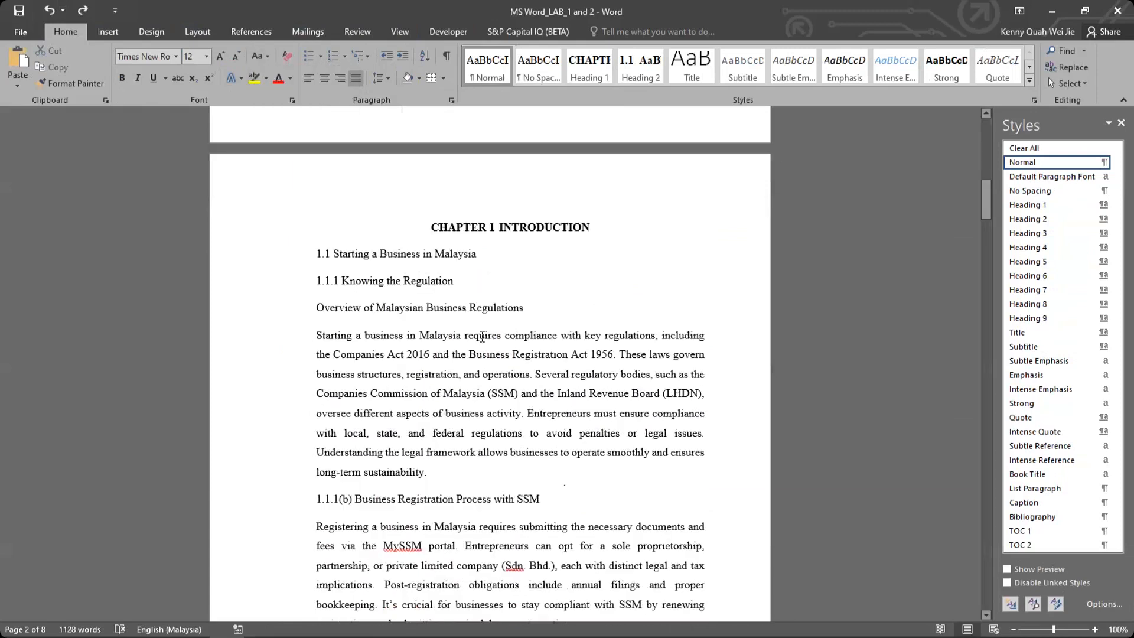
{"action": "scroll", "coordinate": [482, 336], "scroll_direction": "down", "scroll_amount": 1}
{"action": "scroll", "coordinate": [355, 310], "scroll_direction": "up", "scroll_amount": 3}
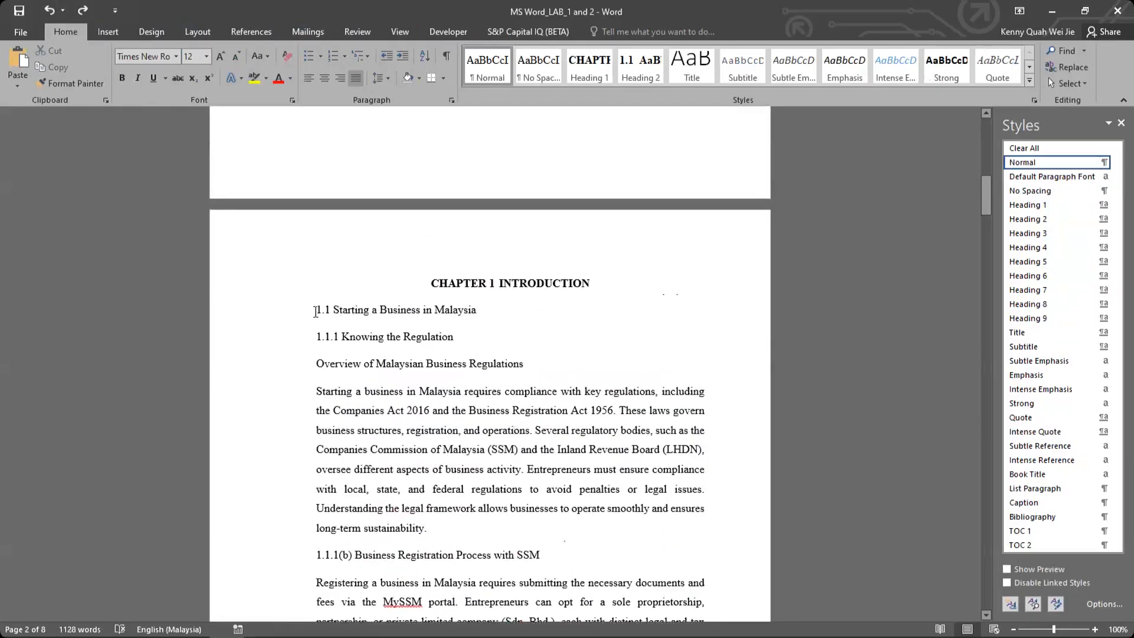
Apply the Heading 2 style to the "Starting a Business in Malaysia" title and delete its manually written "1.1".
{"action": "left_click", "coordinate": [1054, 219]}
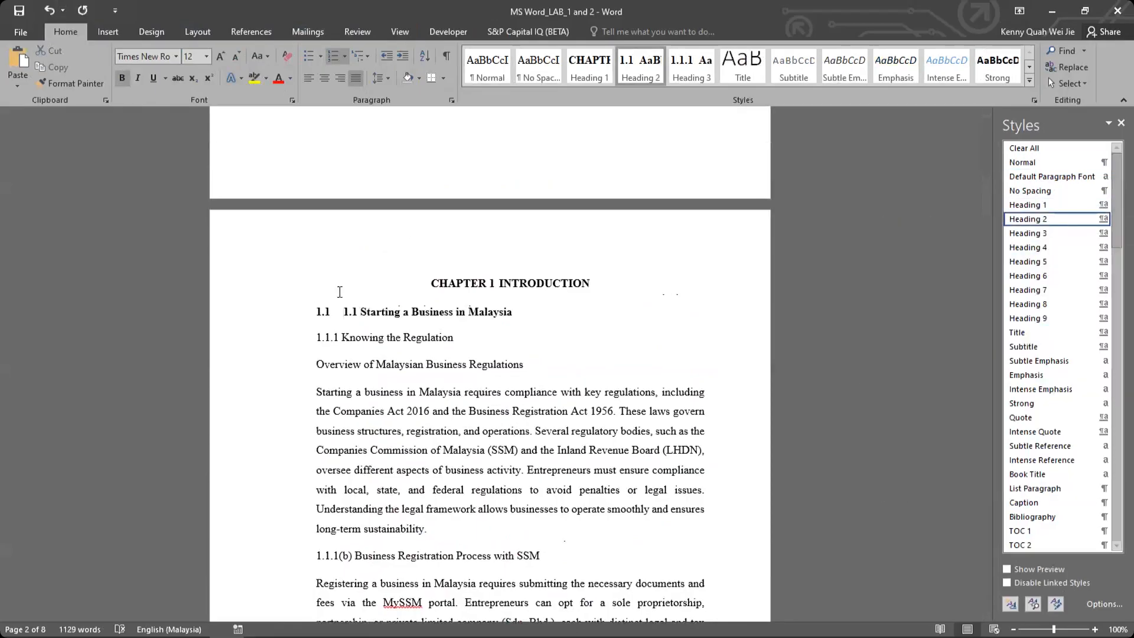
{"action": "left_click", "coordinate": [325, 311]}
{"action": "left_click", "coordinate": [347, 312]}
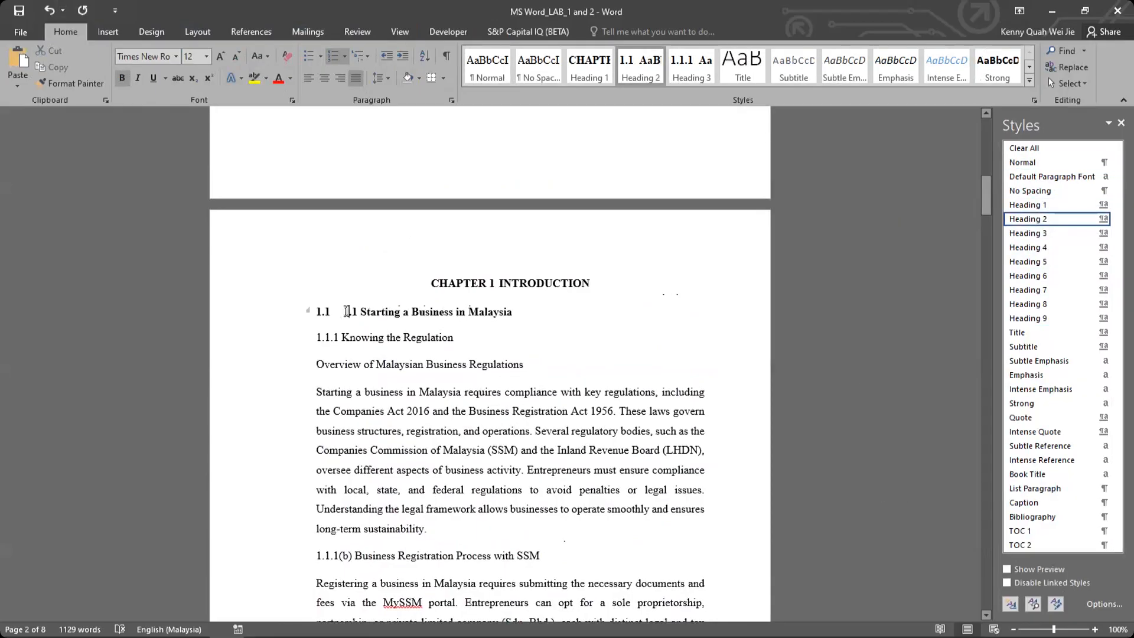
{"action": "double_click", "coordinate": [351, 311]}
{"action": "key", "text": "Delete"}
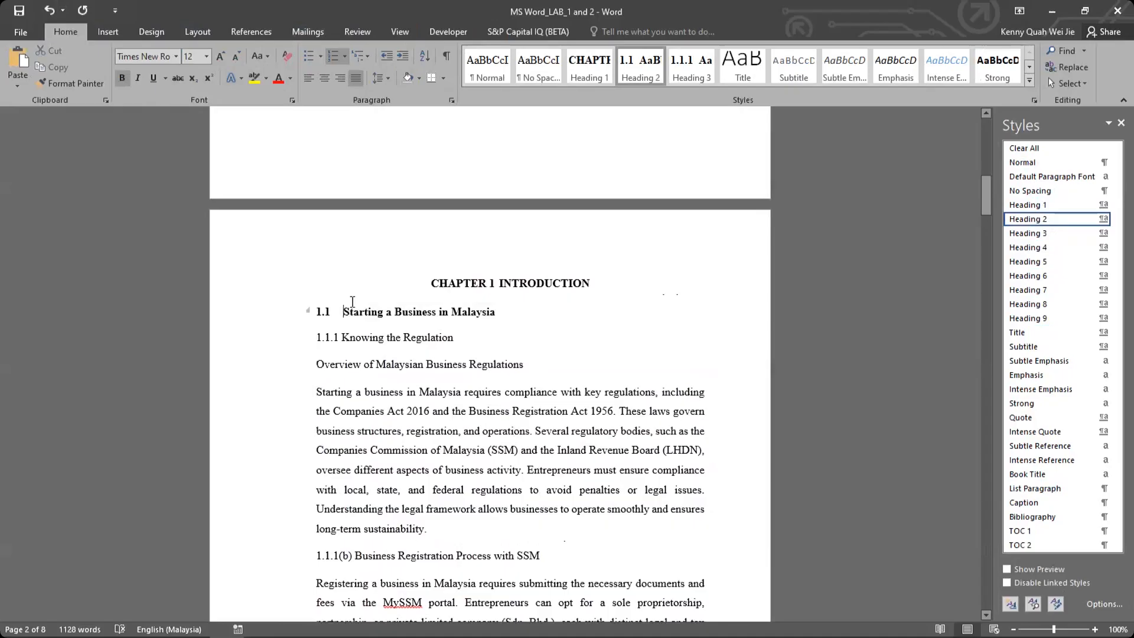
Apply the Heading 3 style to the "Knowing the Regulation" title and delete its manually written "1.1.1".
{"action": "left_click", "coordinate": [330, 340]}
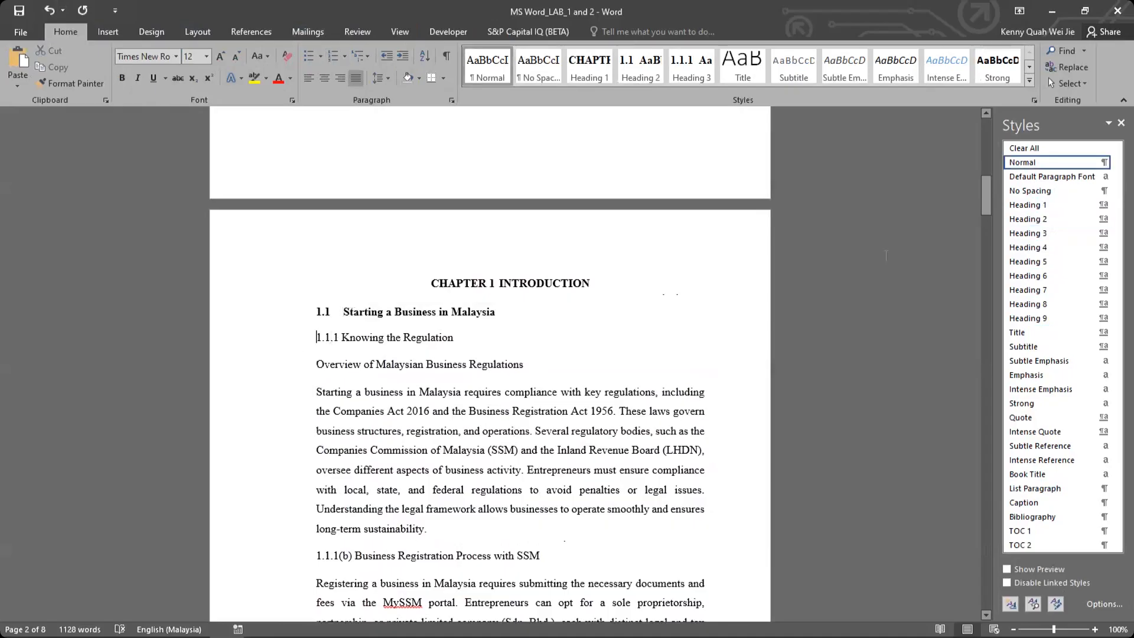
{"action": "left_click", "coordinate": [1055, 233]}
{"action": "key", "text": "BackSpace"}
{"action": "key", "text": "BackSpace"}
{"action": "key", "text": "BackSpace"}
{"action": "key", "text": "BackSpace"}
{"action": "key", "text": "BackSpace"}
{"action": "key", "text": "BackSpace"}
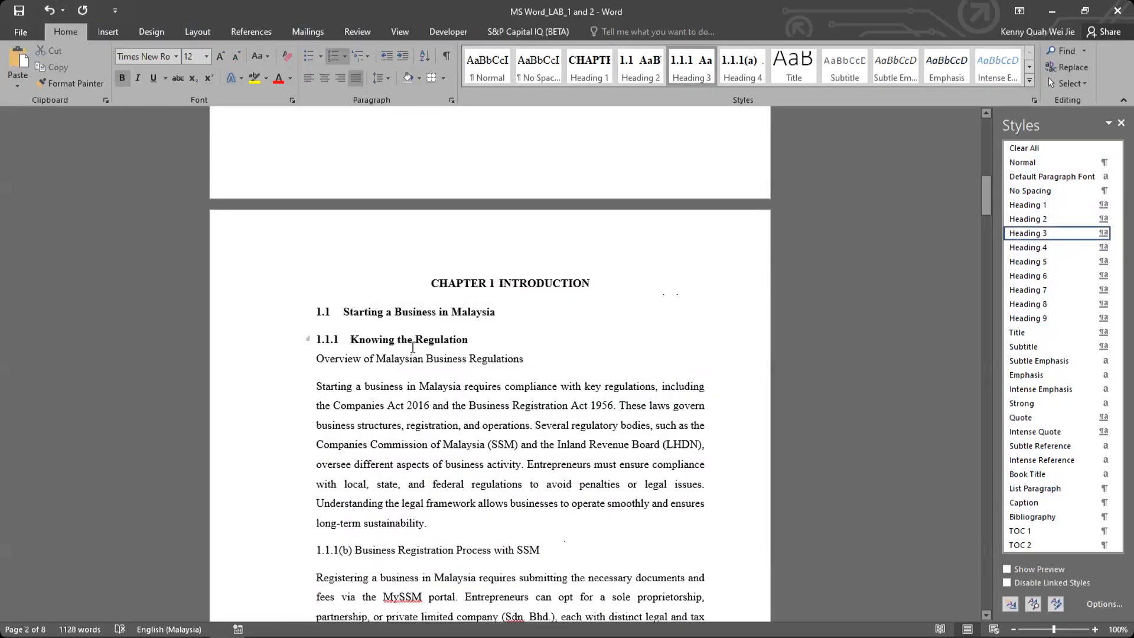
Check the formatting of the Heading 2 style, and set the Heading 4 style's line spacing to double.
{"action": "left_click", "coordinate": [1103, 219]}
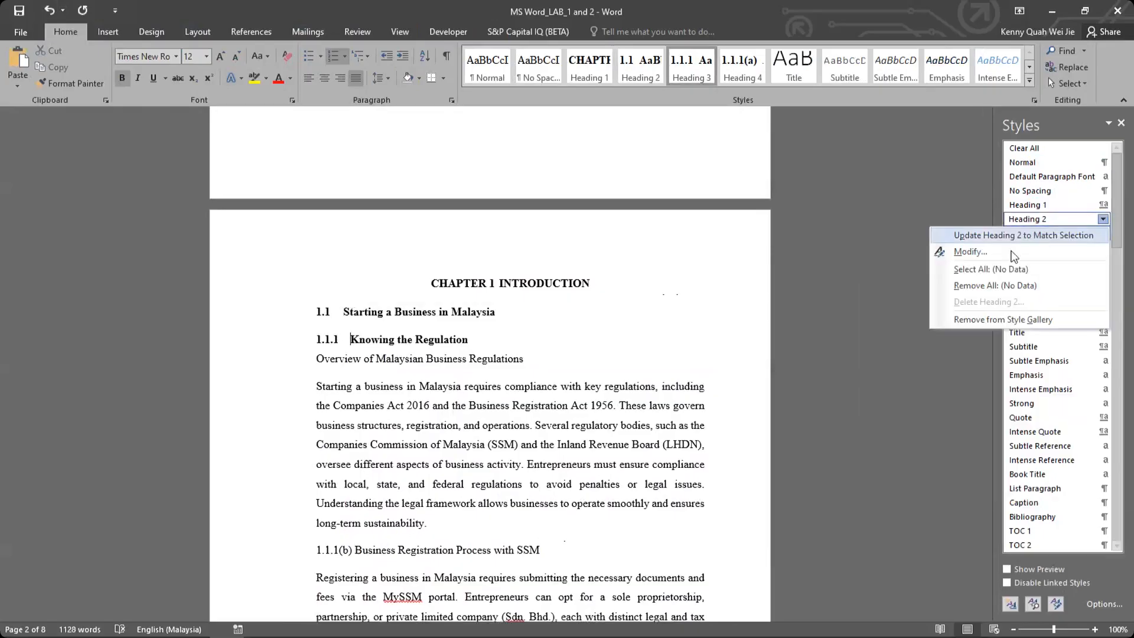
{"action": "left_click", "coordinate": [1009, 250]}
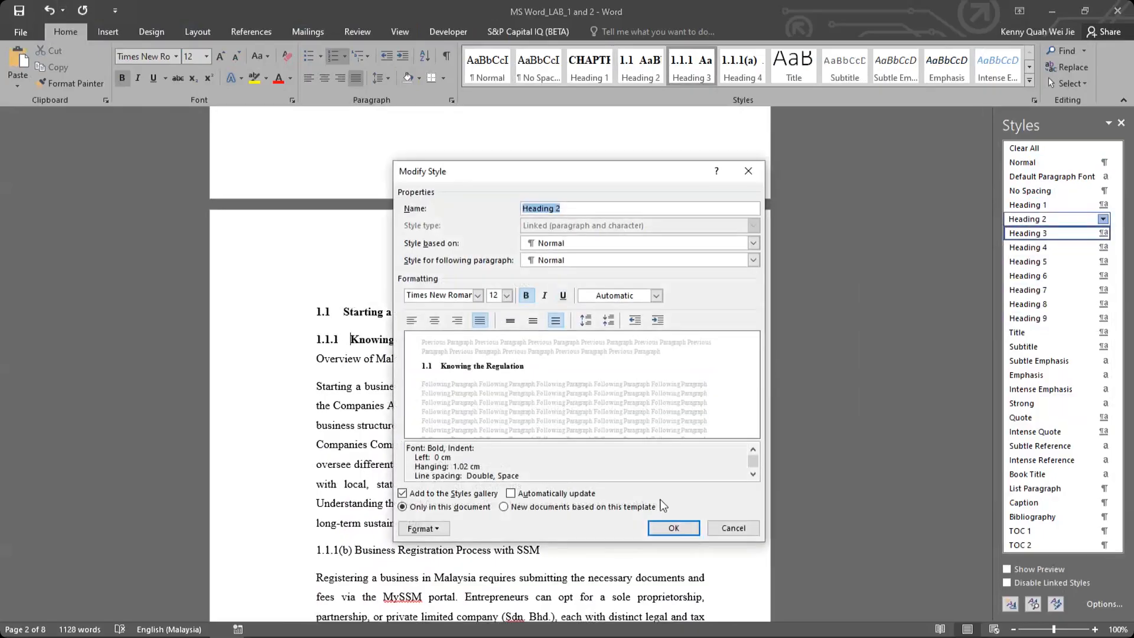
{"action": "left_click", "coordinate": [733, 528]}
{"action": "left_click", "coordinate": [1103, 248]}
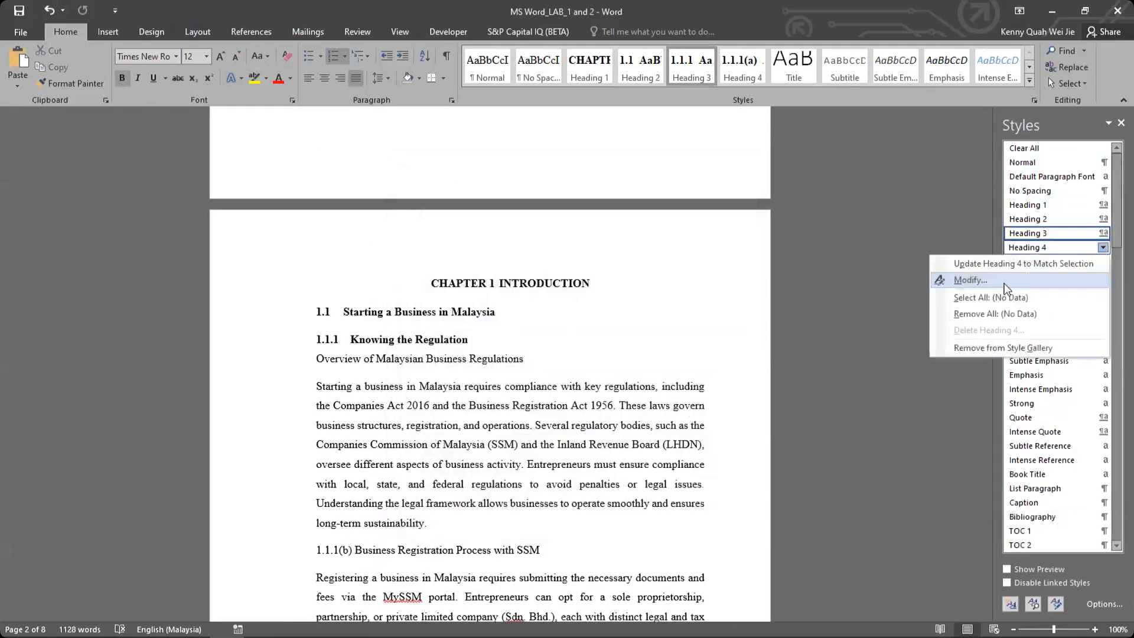
{"action": "left_click", "coordinate": [1007, 279]}
{"action": "left_click", "coordinate": [557, 320]}
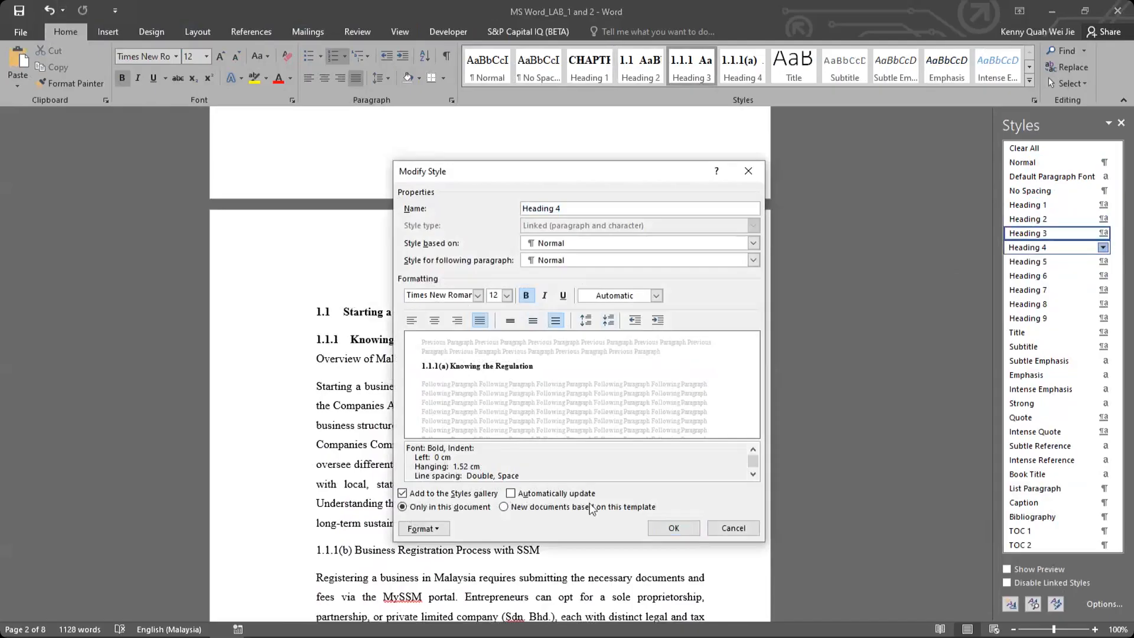
{"action": "left_click", "coordinate": [674, 528]}
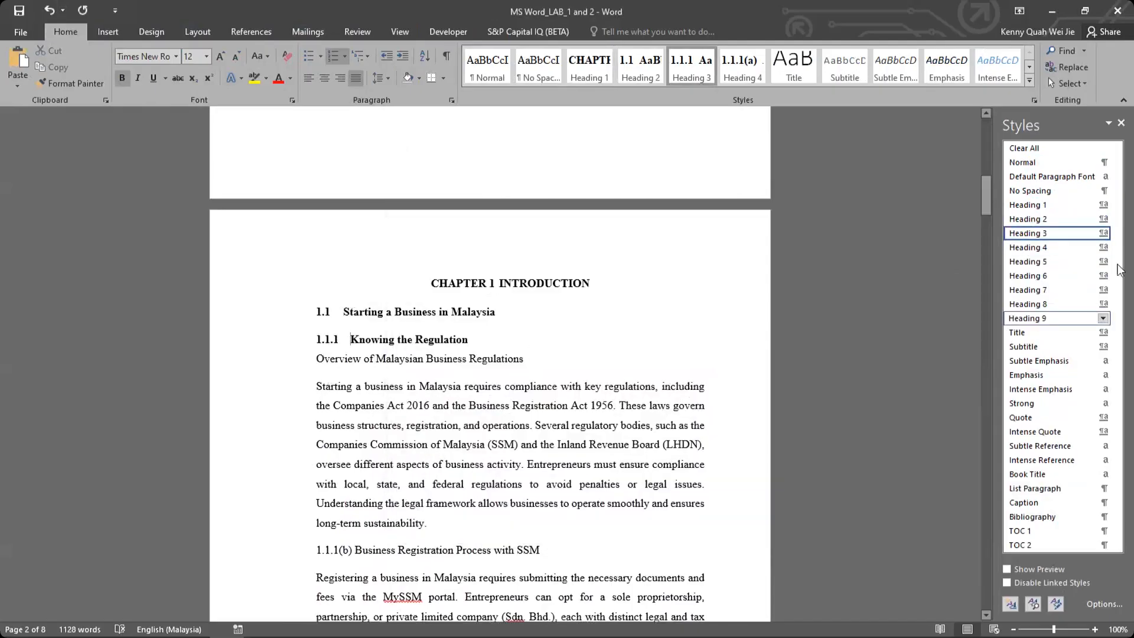
Set the Heading 3 style's line spacing to double, and check the formatting of the Heading 4 style.
{"action": "left_click", "coordinate": [481, 312]}
{"action": "left_click", "coordinate": [407, 339]}
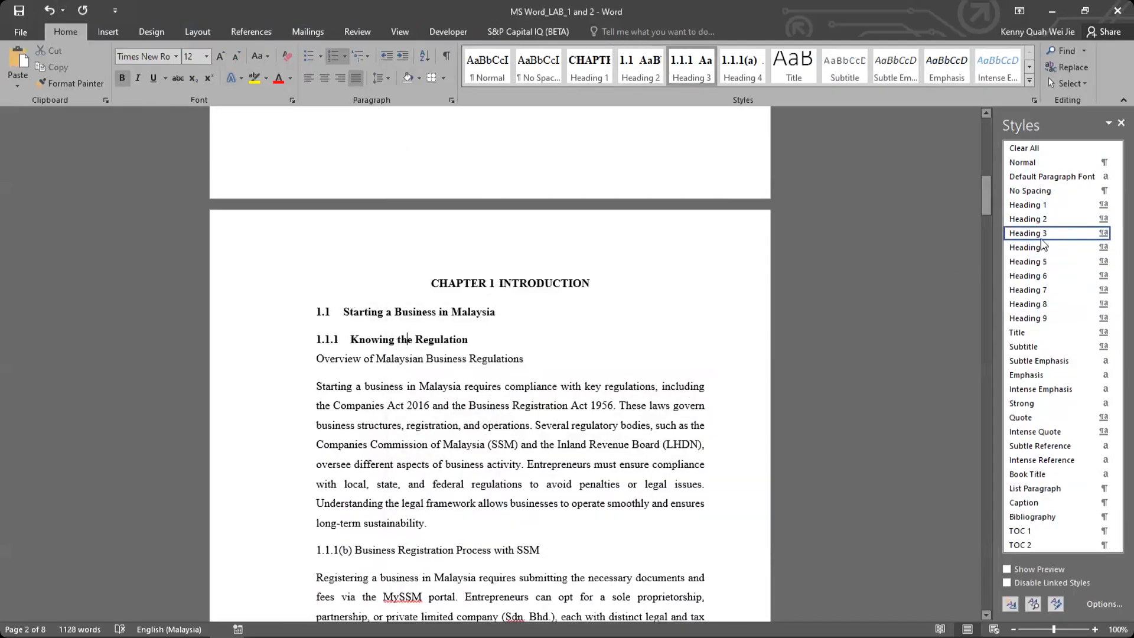
{"action": "left_click", "coordinate": [1103, 233]}
{"action": "left_click", "coordinate": [1000, 266]}
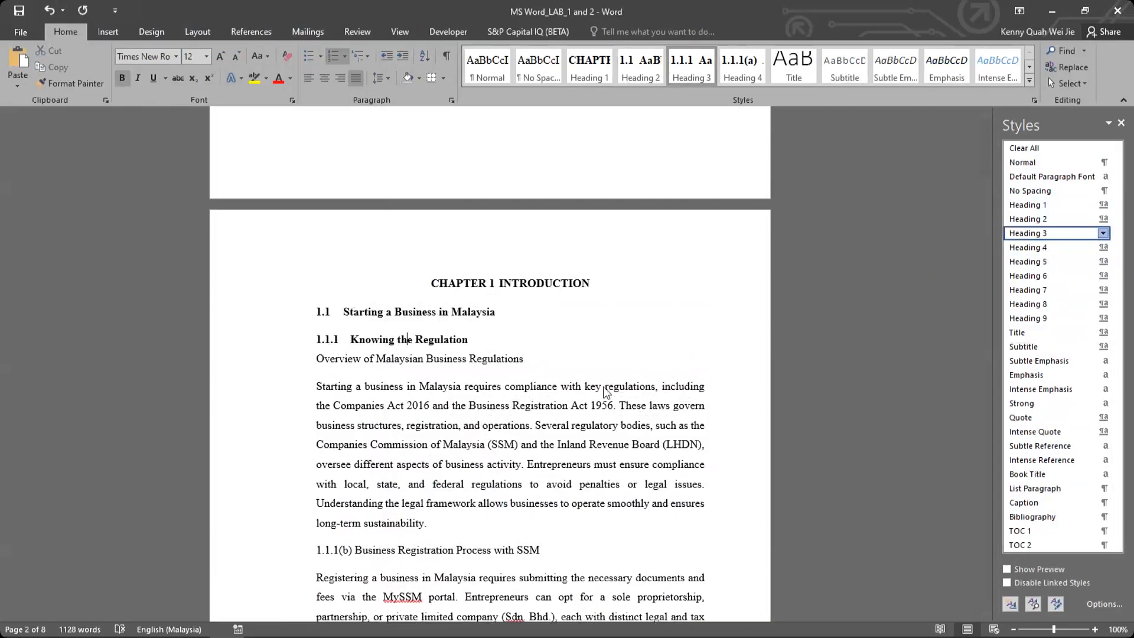
{"action": "left_click", "coordinate": [673, 524]}
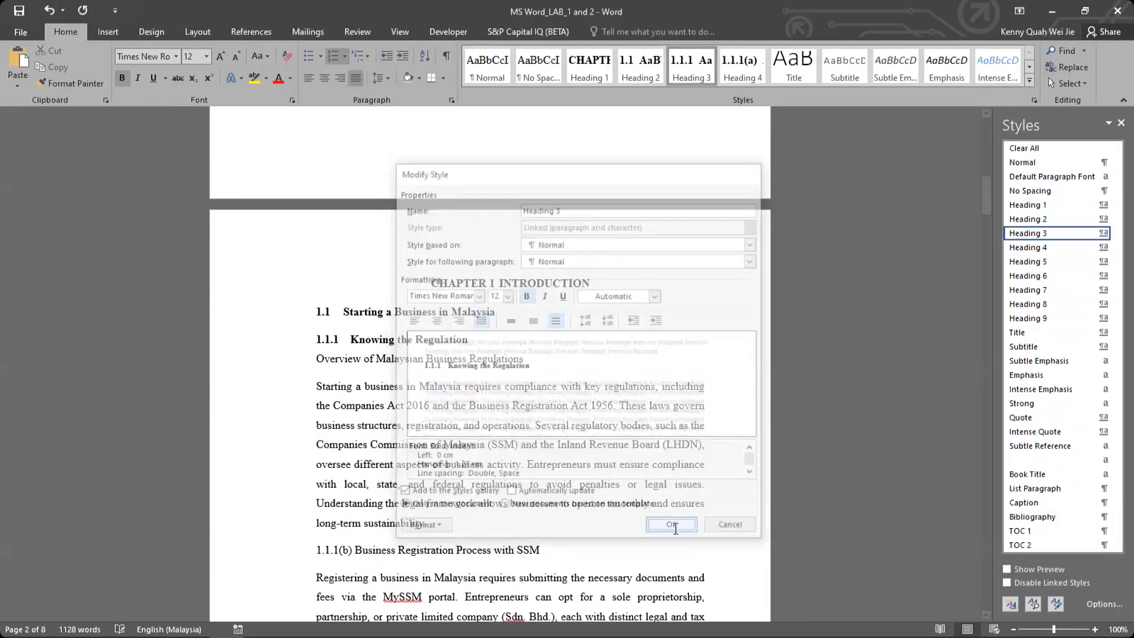
{"action": "left_click", "coordinate": [1103, 247]}
{"action": "left_click", "coordinate": [971, 280]}
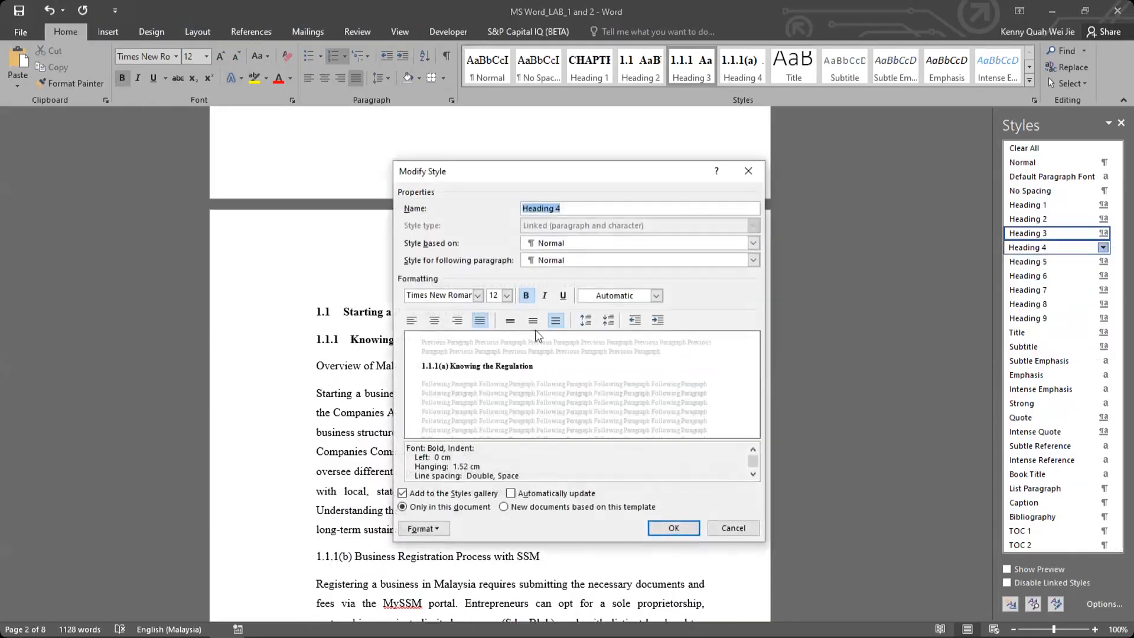
{"action": "left_click", "coordinate": [718, 526]}
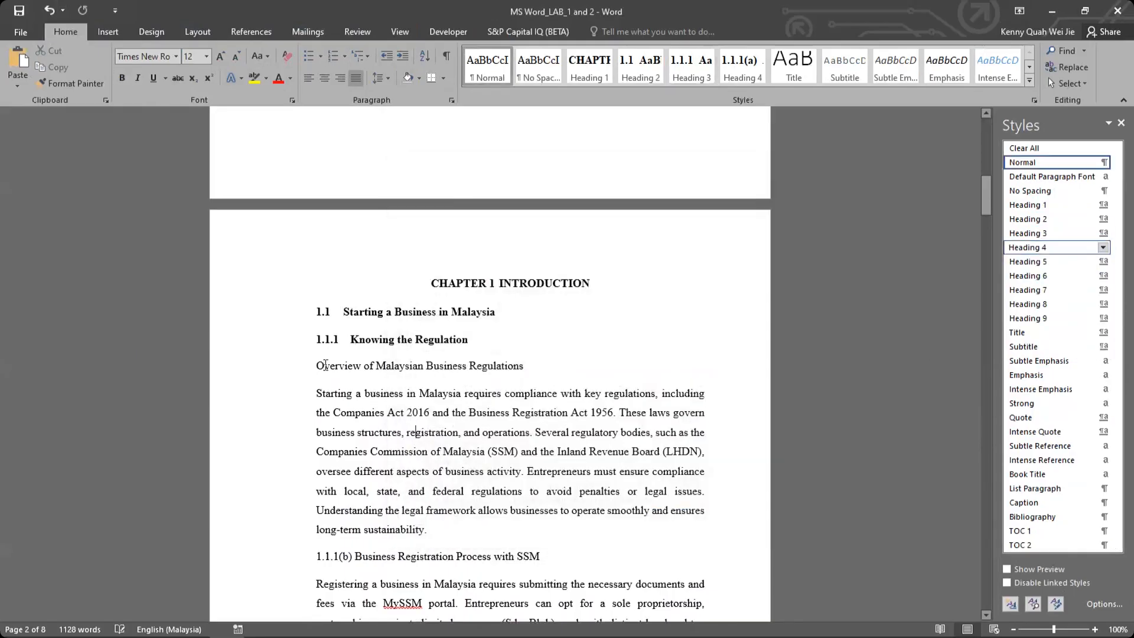
Apply the Heading 4 style to the "Overview of Malaysian Business Regulations" title.
{"action": "scroll", "coordinate": [292, 366], "scroll_direction": "down", "scroll_amount": 3}
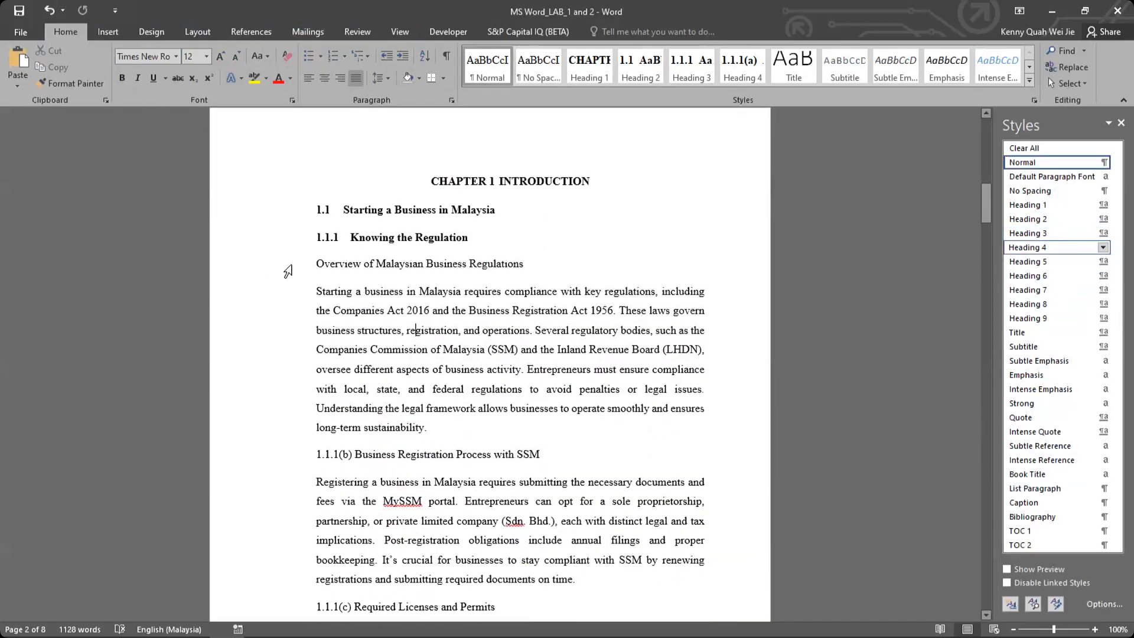
{"action": "left_click", "coordinate": [1051, 245]}
Apply the Heading 4 style to the "Business Registration Process with SSM" title and delete its manually written "1.1.1(b)".
{"action": "left_click", "coordinate": [316, 455]}
{"action": "scroll", "coordinate": [310, 417], "scroll_direction": "down", "scroll_amount": 3}
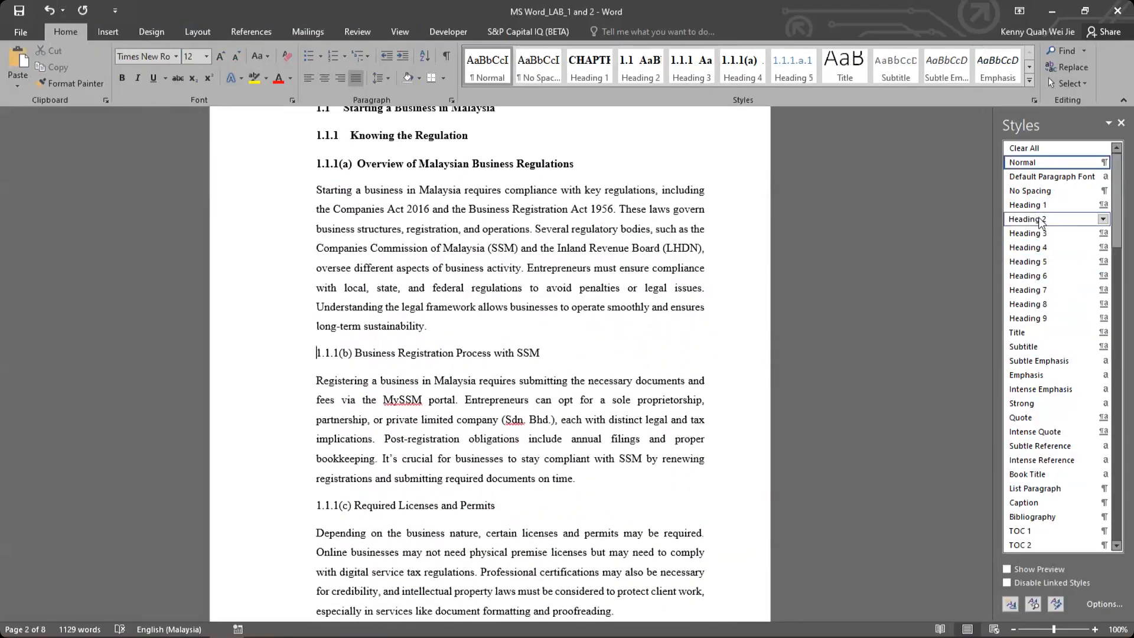
{"action": "left_click", "coordinate": [1030, 247]}
{"action": "key", "text": "Delete"}
{"action": "key", "text": "Delete"}
{"action": "key", "text": "Delete"}
{"action": "key", "text": "Delete"}
{"action": "key", "text": "Delete"}
{"action": "key", "text": "Delete"}
{"action": "key", "text": "Delete"}
{"action": "key", "text": "Delete"}
{"action": "key", "text": "Delete"}
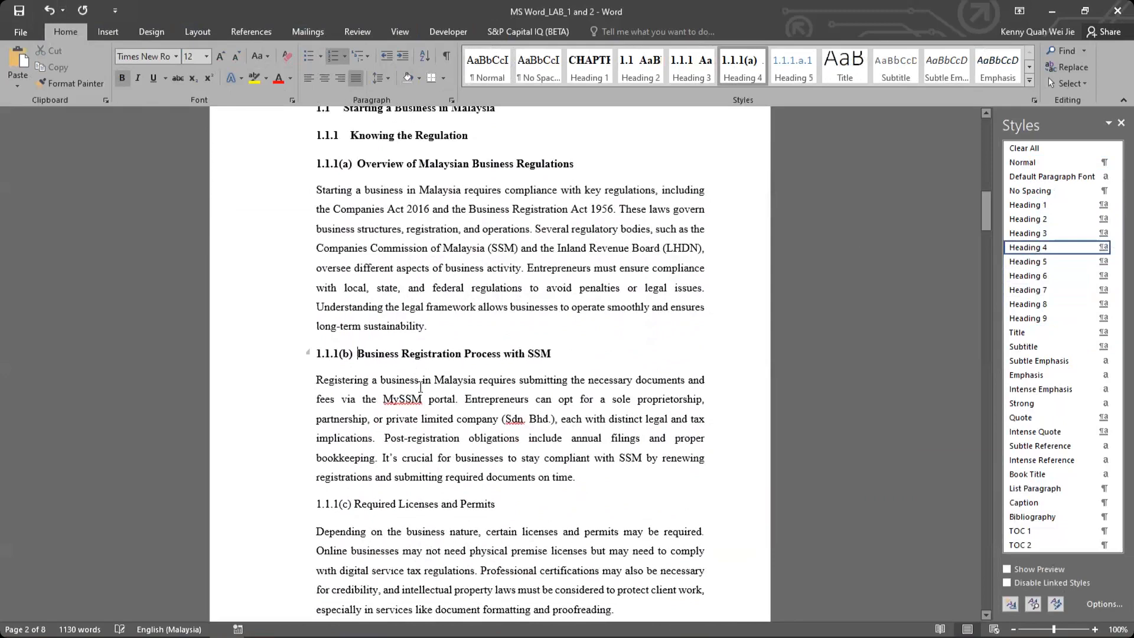
Apply the Heading 4 style to the "Required Licenses and Permits" title and delete its manually written "1.1.1(c)".
{"action": "scroll", "coordinate": [420, 387], "scroll_direction": "down", "scroll_amount": 3}
{"action": "left_click", "coordinate": [316, 406]}
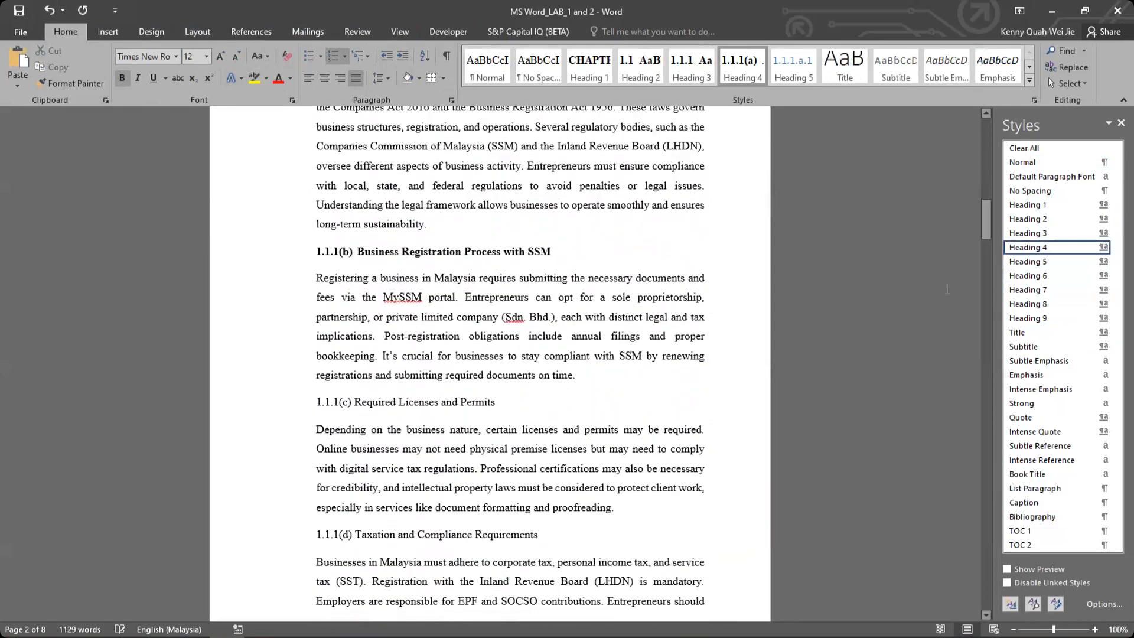
{"action": "left_click", "coordinate": [1039, 248]}
{"action": "key", "text": "Delete"}
Apply the Heading 4 style to the "Taxation and Compliance Requirements" title and delete its manually written "1.1.1(d)".
{"action": "scroll", "coordinate": [437, 383], "scroll_direction": "down", "scroll_amount": 3}
{"action": "left_click", "coordinate": [315, 331]}
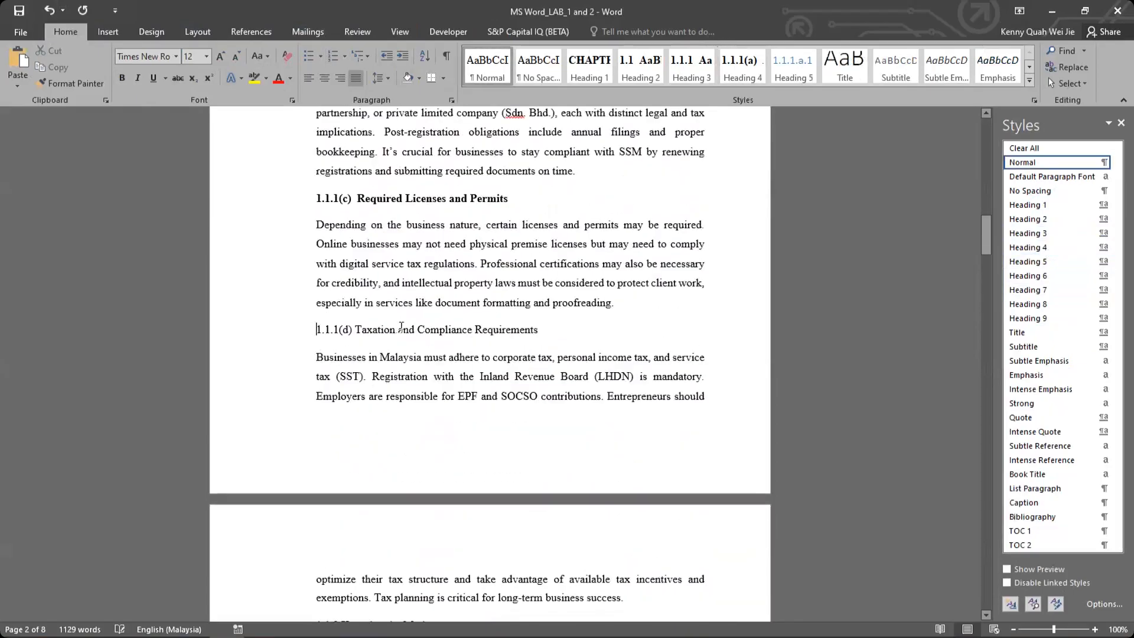
{"action": "left_click", "coordinate": [1047, 248]}
{"action": "key", "text": "Delete"}
{"action": "key", "text": "Delete"}
{"action": "key", "text": "Delete"}
{"action": "key", "text": "Delete"}
{"action": "key", "text": "Delete"}
{"action": "key", "text": "Delete"}
{"action": "key", "text": "Delete"}
{"action": "key", "text": "Delete"}
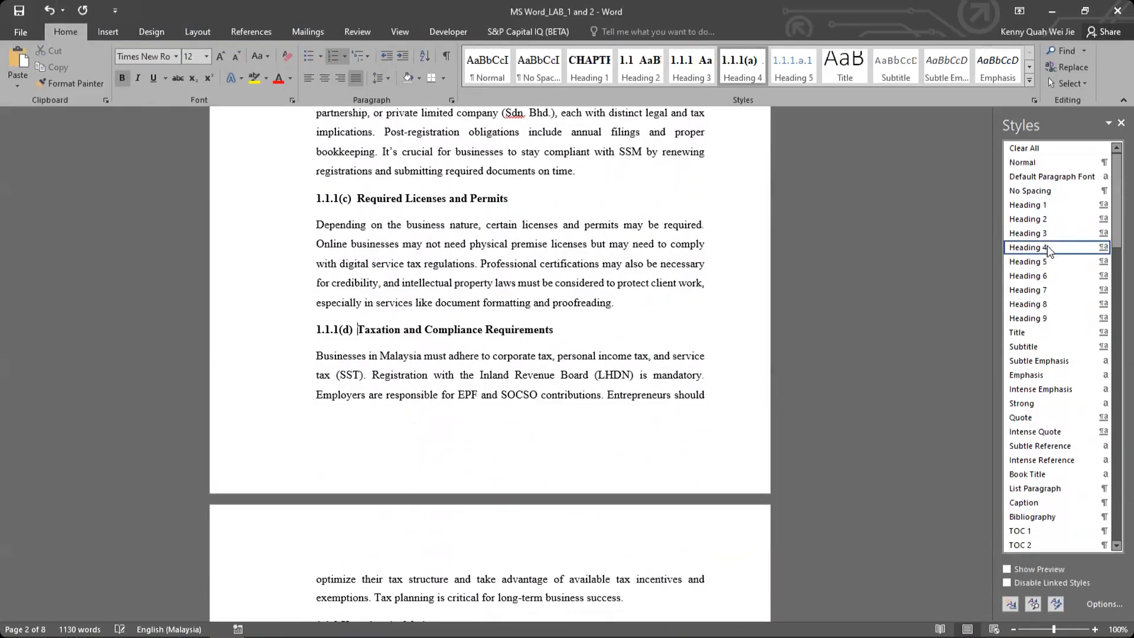
Apply the Heading 3 style to the "Knowing the Market" title and delete its manually written "1.1.2".
{"action": "scroll", "coordinate": [603, 354], "scroll_direction": "down", "scroll_amount": 2}
{"action": "scroll", "coordinate": [375, 390], "scroll_direction": "down", "scroll_amount": 2}
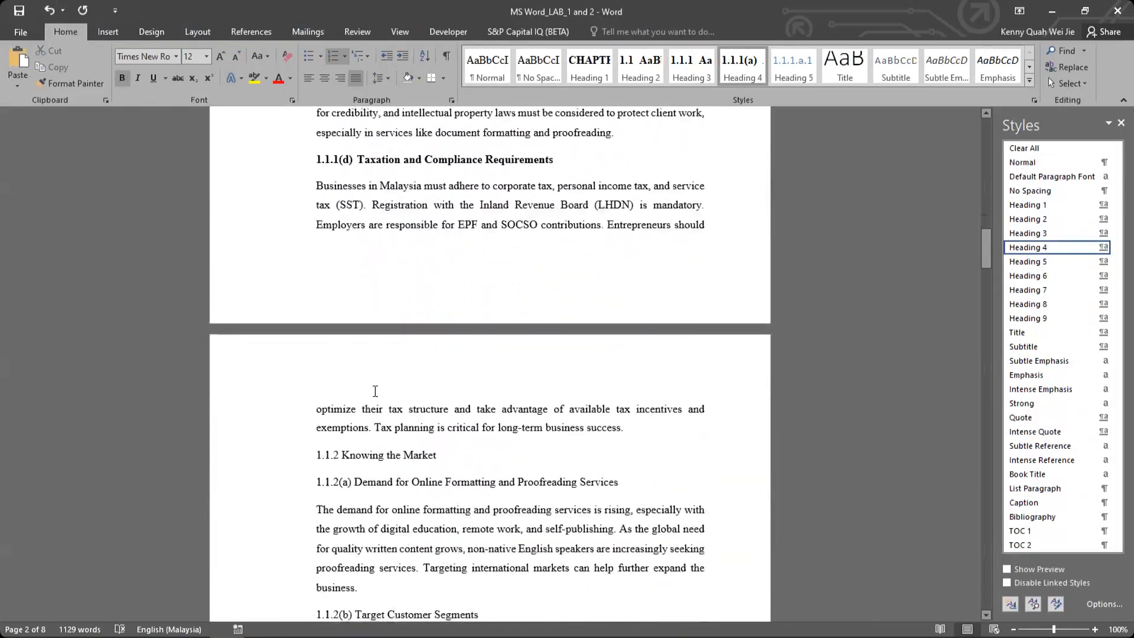
{"action": "left_click", "coordinate": [313, 420]}
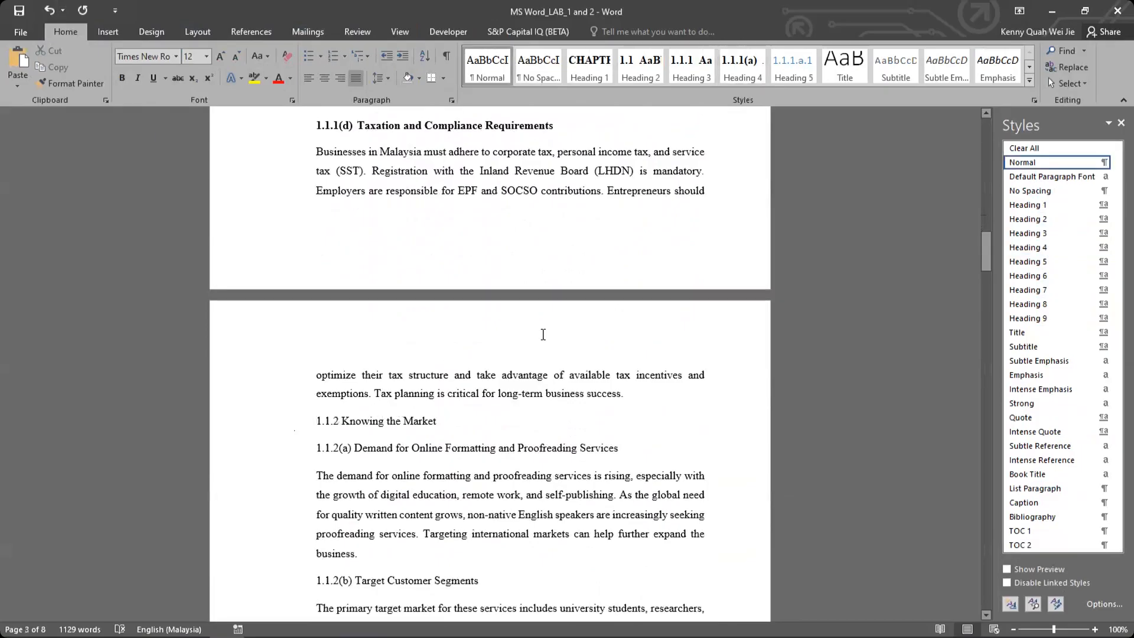
{"action": "left_click", "coordinate": [1038, 220]}
{"action": "left_click", "coordinate": [1035, 234]}
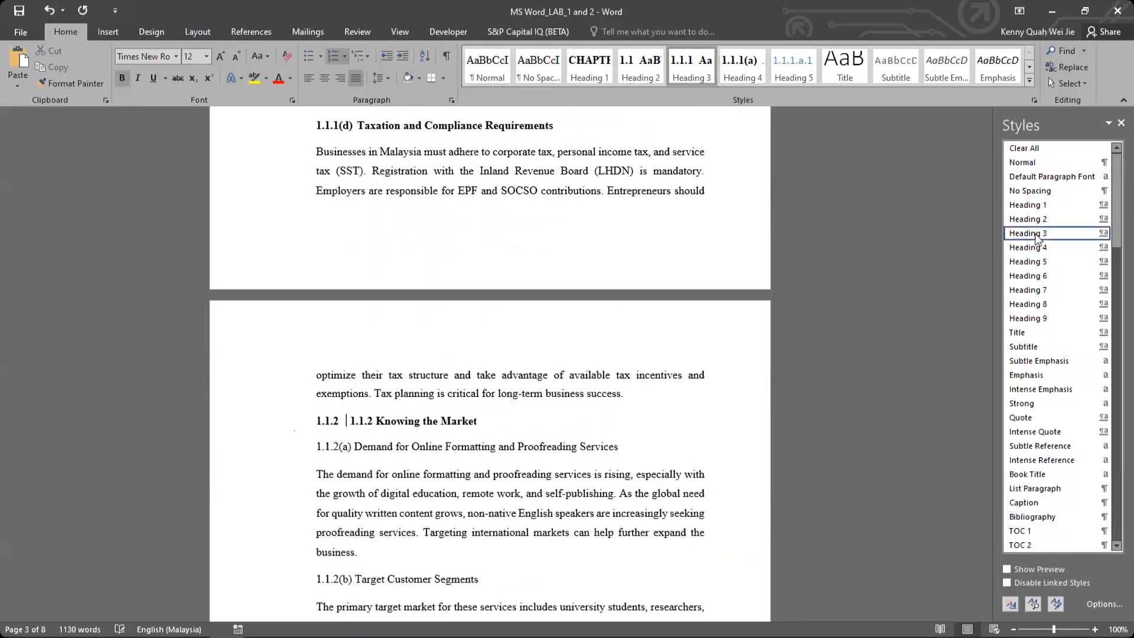
{"action": "key", "text": "Delete"}
{"action": "key", "text": "Delete"}
{"action": "key", "text": "Delete"}
{"action": "key", "text": "Delete"}
{"action": "key", "text": "Delete"}
{"action": "key", "text": "Delete"}
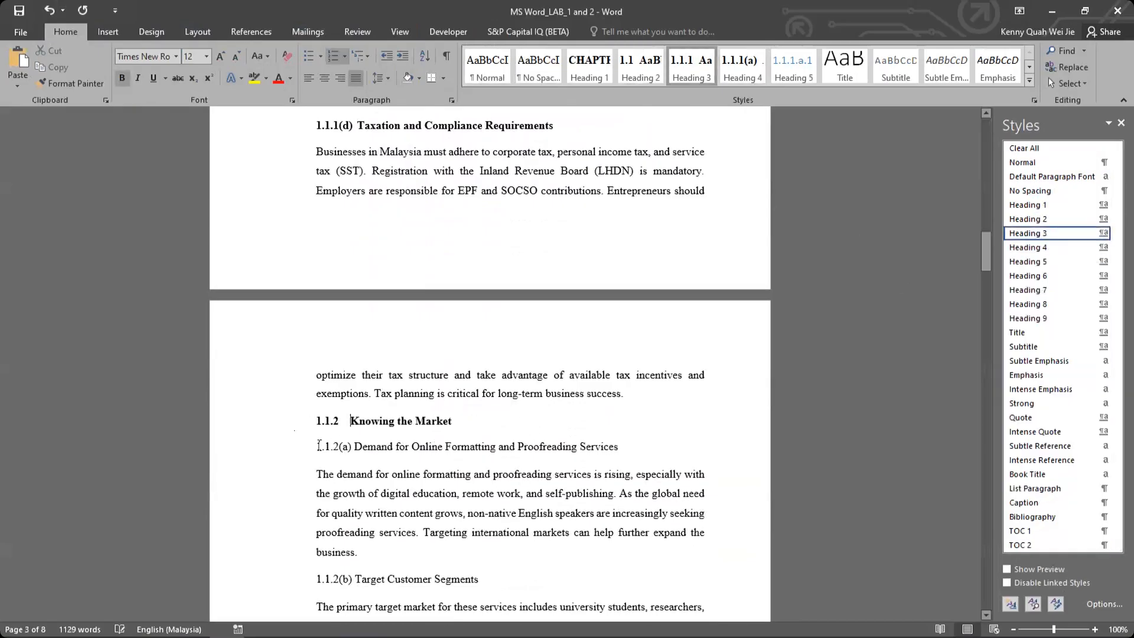
Apply the Heading 4 style to the "Demand for Online Formatting and Proofreading Services" title and delete its manually written "1.1.2(a)".
{"action": "left_click", "coordinate": [318, 447]}
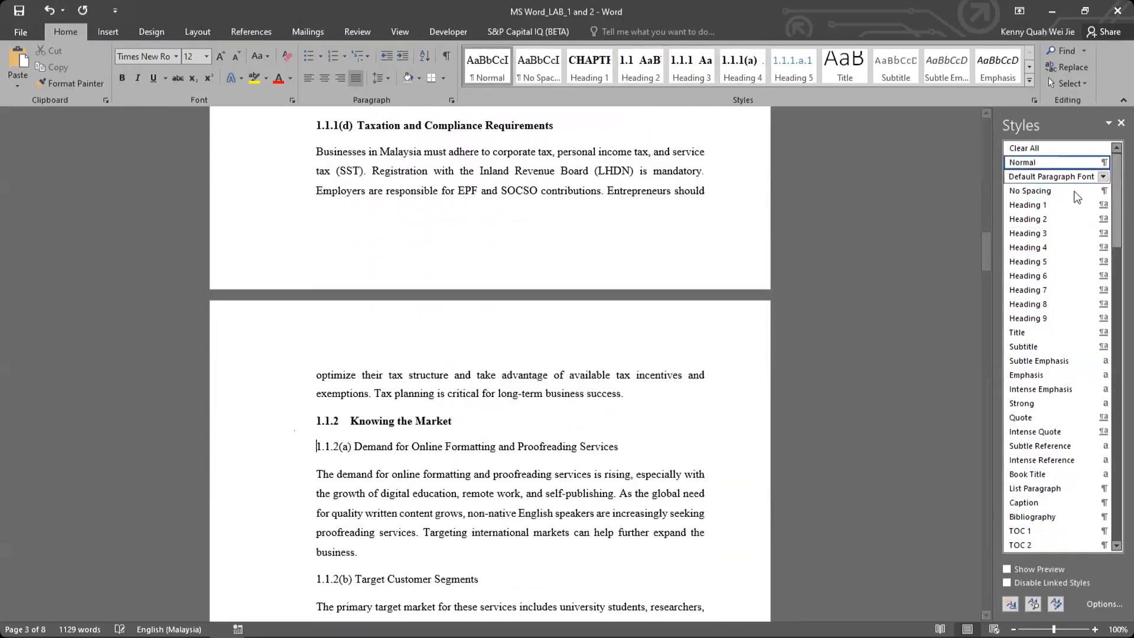
{"action": "left_click", "coordinate": [1056, 247]}
{"action": "key", "text": "Delete"}
{"action": "key", "text": "Delete"}
{"action": "key", "text": "Delete"}
{"action": "key", "text": "Delete"}
{"action": "key", "text": "Delete"}
{"action": "key", "text": "Delete"}
{"action": "key", "text": "Delete"}
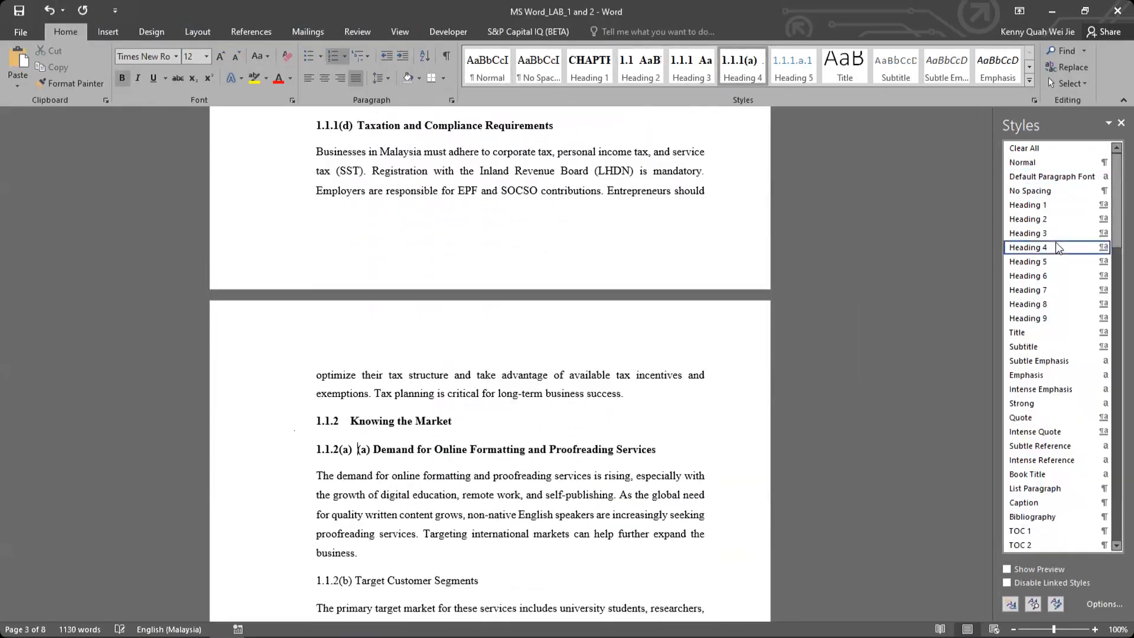
Apply the Heading 4 style to the "Target Customer Segments" title and delete its manually written "1.1.2(b)".
{"action": "scroll", "coordinate": [292, 491], "scroll_direction": "down", "scroll_amount": 3}
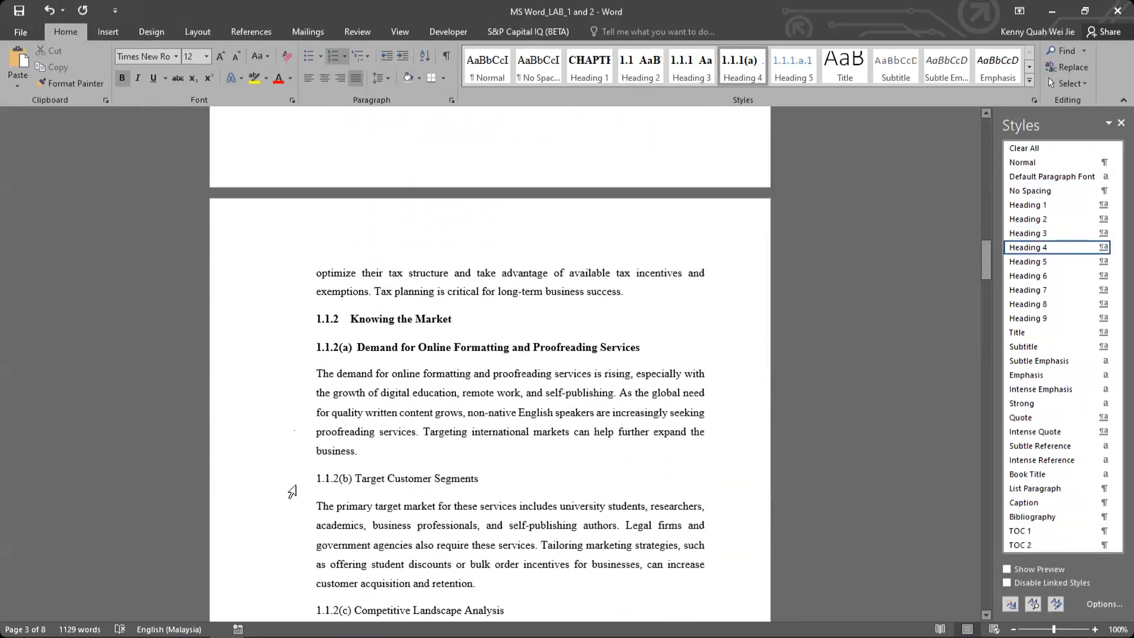
{"action": "left_click", "coordinate": [314, 481]}
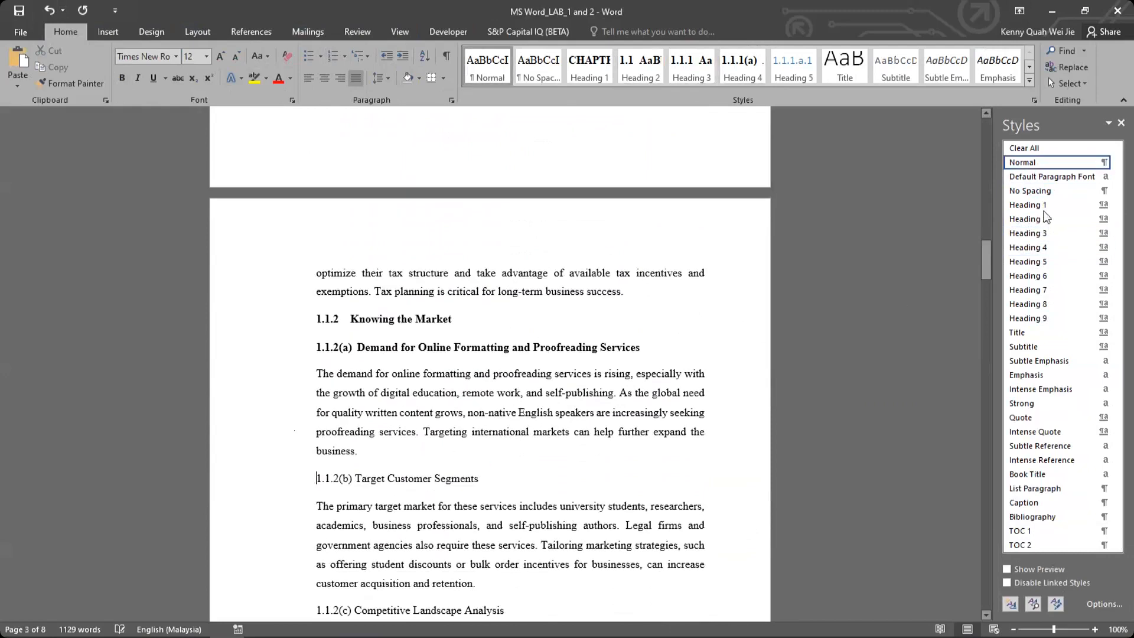
{"action": "left_click", "coordinate": [1058, 248]}
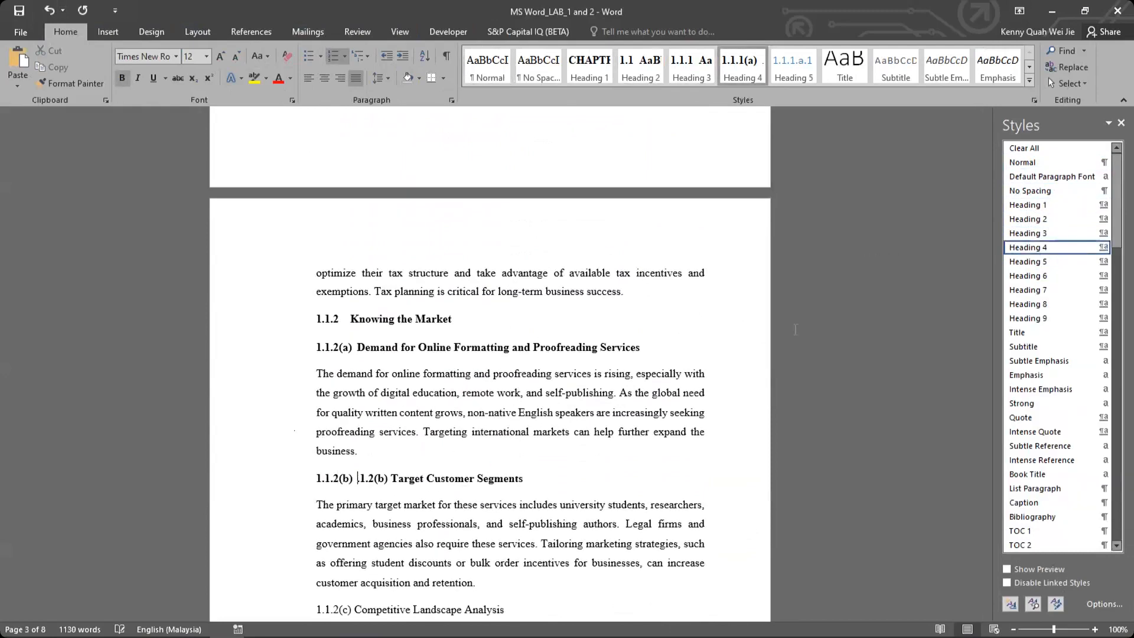
Apply the Heading 4 style to the "Competitive Landscape Analysis" title and delete its manually written "1.1.2(c)".
{"action": "scroll", "coordinate": [686, 360], "scroll_direction": "down", "scroll_amount": 8}
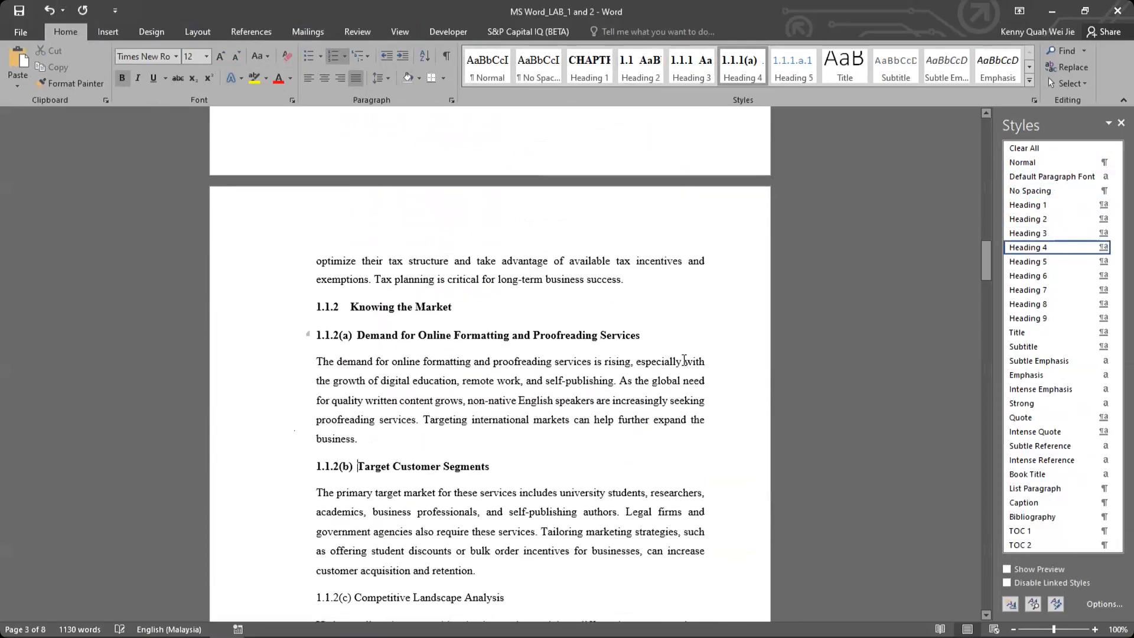
{"action": "left_click", "coordinate": [314, 337]}
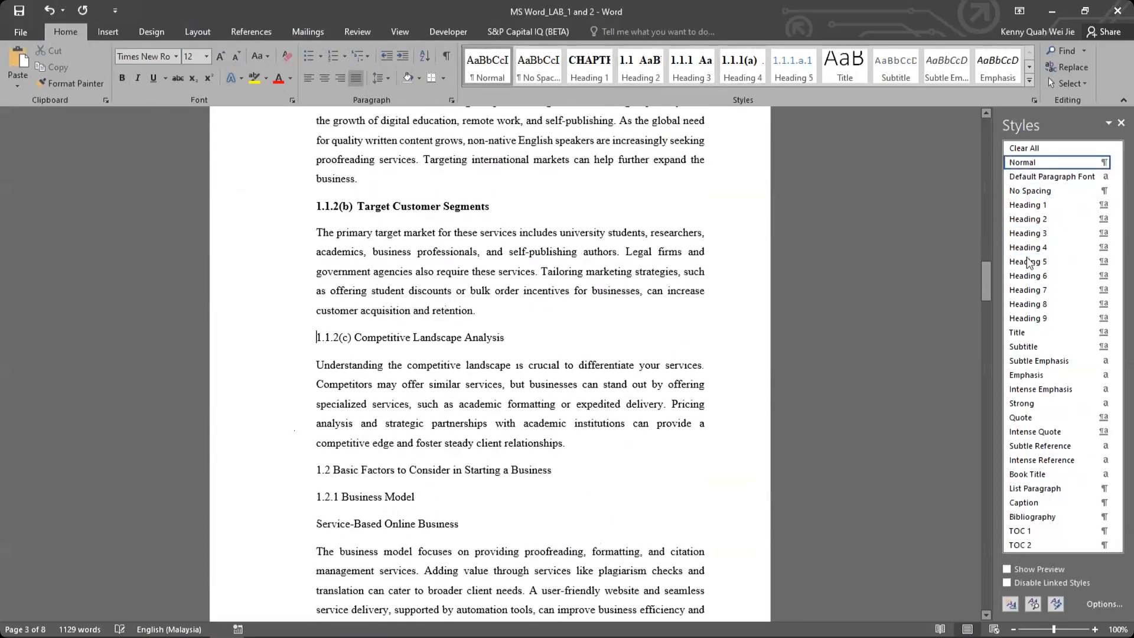
{"action": "left_click", "coordinate": [1056, 244]}
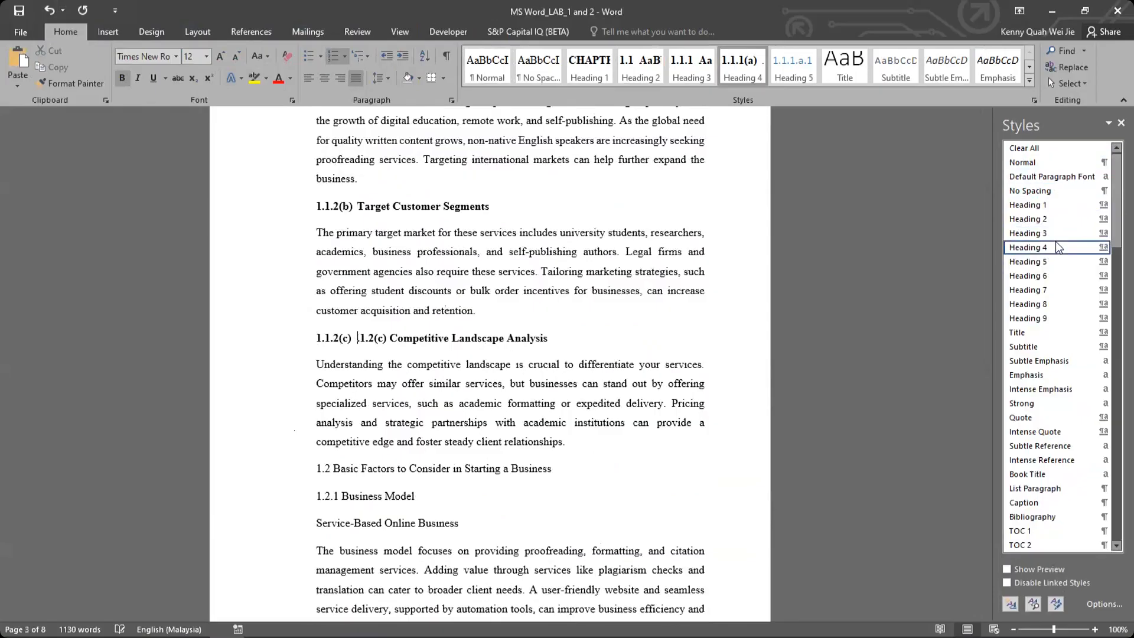
{"action": "key", "text": "Delete"}
{"action": "key", "text": "Delete"}
{"action": "key", "text": "Delete"}
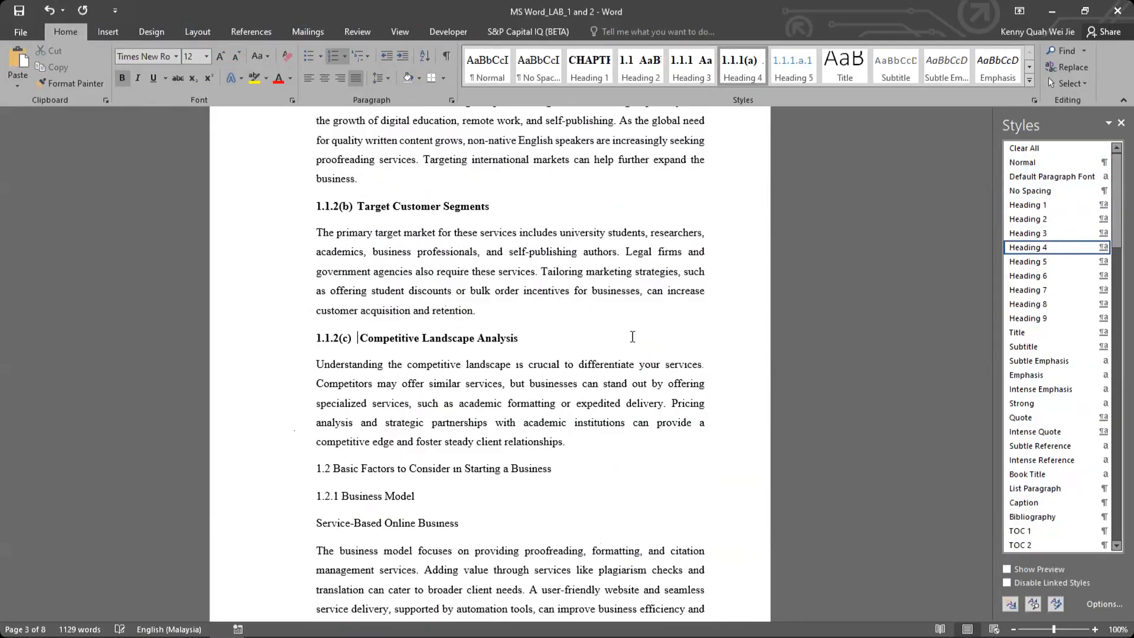
Apply the Heading 2 style to the "Basic Factors to Consider in Starting a Business" title and delete its manually written "1.2".
{"action": "scroll", "coordinate": [313, 365], "scroll_direction": "down", "scroll_amount": 3}
{"action": "left_click", "coordinate": [313, 365]}
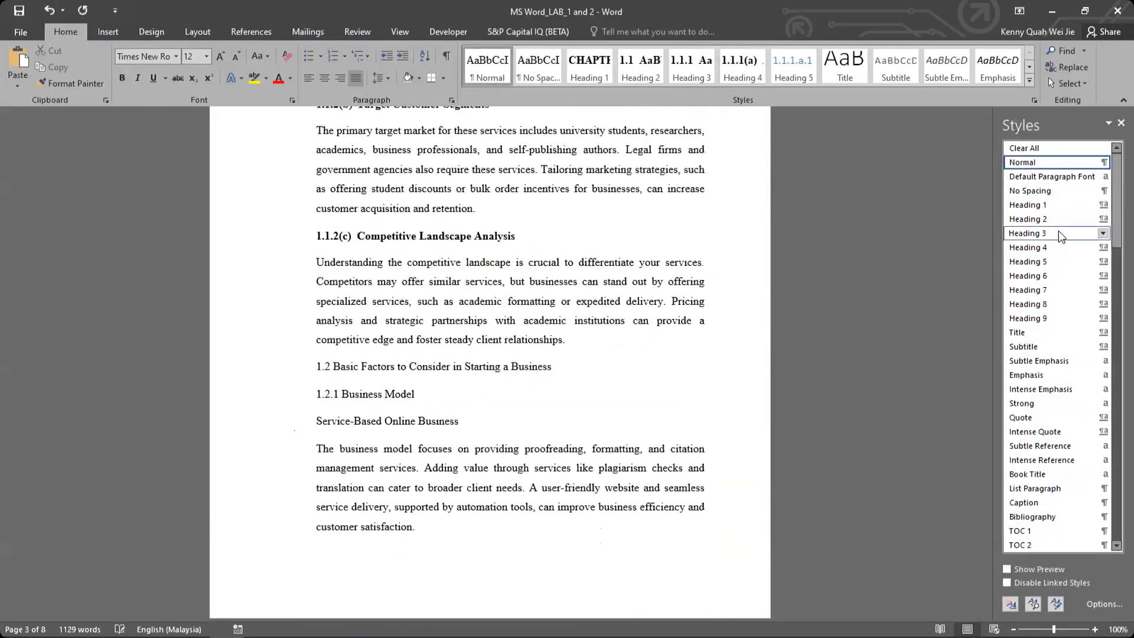
{"action": "left_click", "coordinate": [1058, 221]}
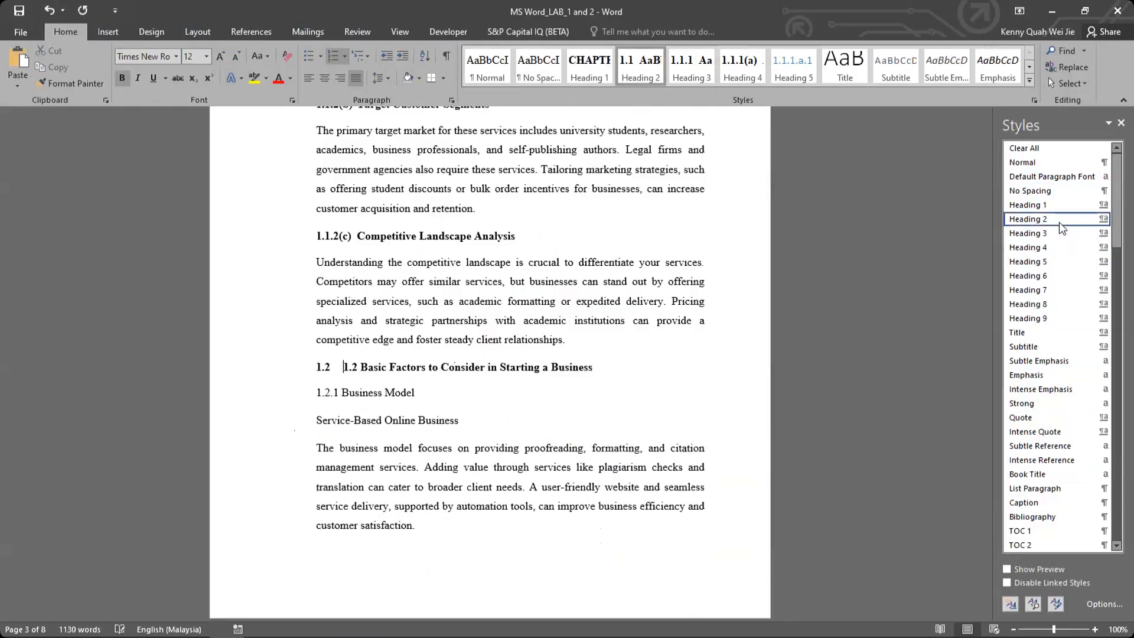
{"action": "key", "text": "Delete"}
{"action": "key", "text": "Delete"}
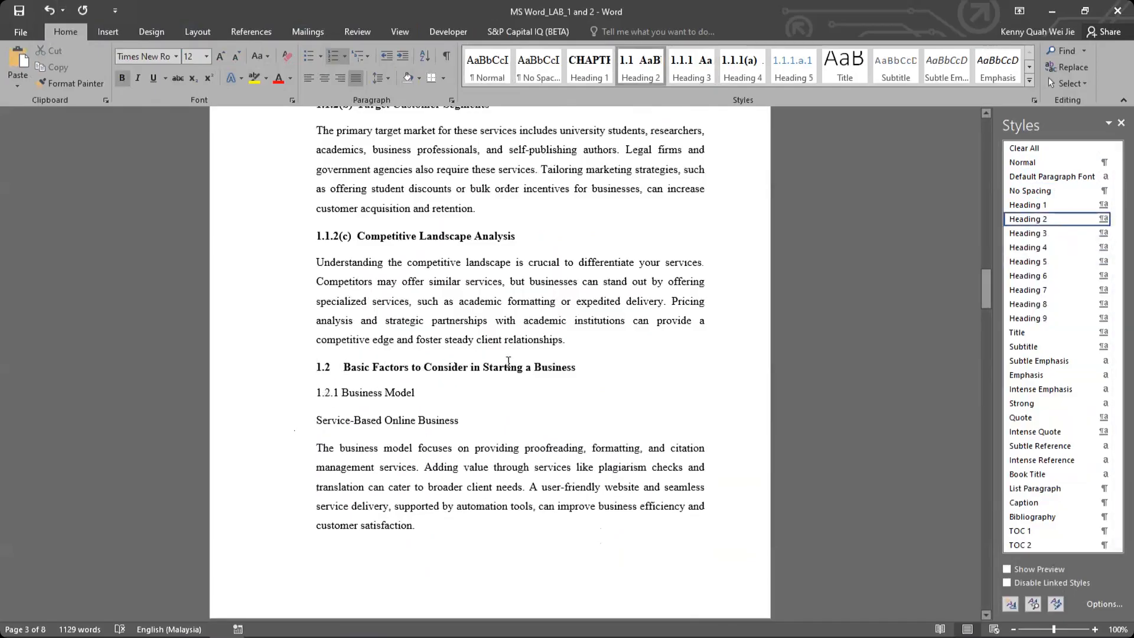
Apply Heading 3 to the "Business Model" title, deleting its manual "1.2.1", and Heading 4 to the "Service-Based Online Business" title.
{"action": "left_click", "coordinate": [316, 393]}
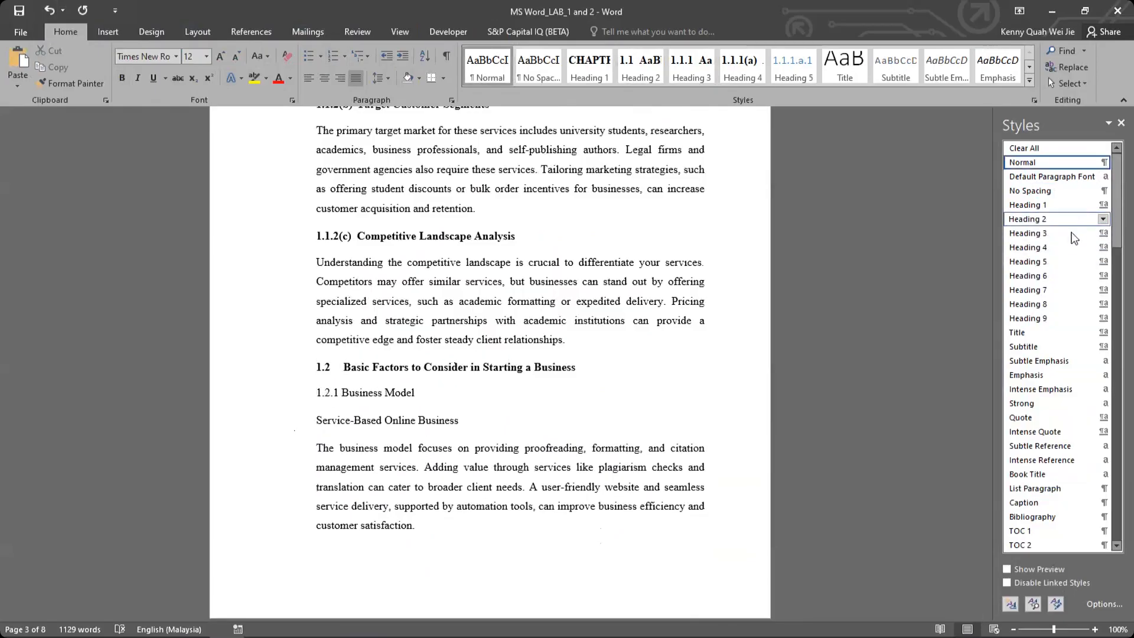
{"action": "left_click", "coordinate": [1072, 234]}
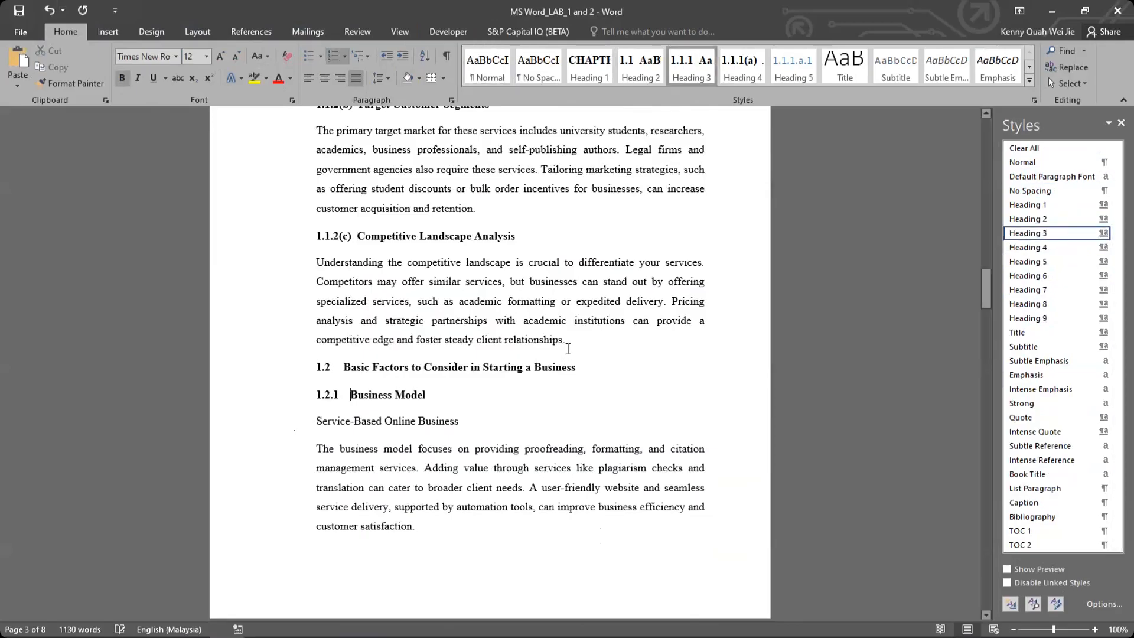
{"action": "scroll", "coordinate": [567, 349], "scroll_direction": "down", "scroll_amount": 2}
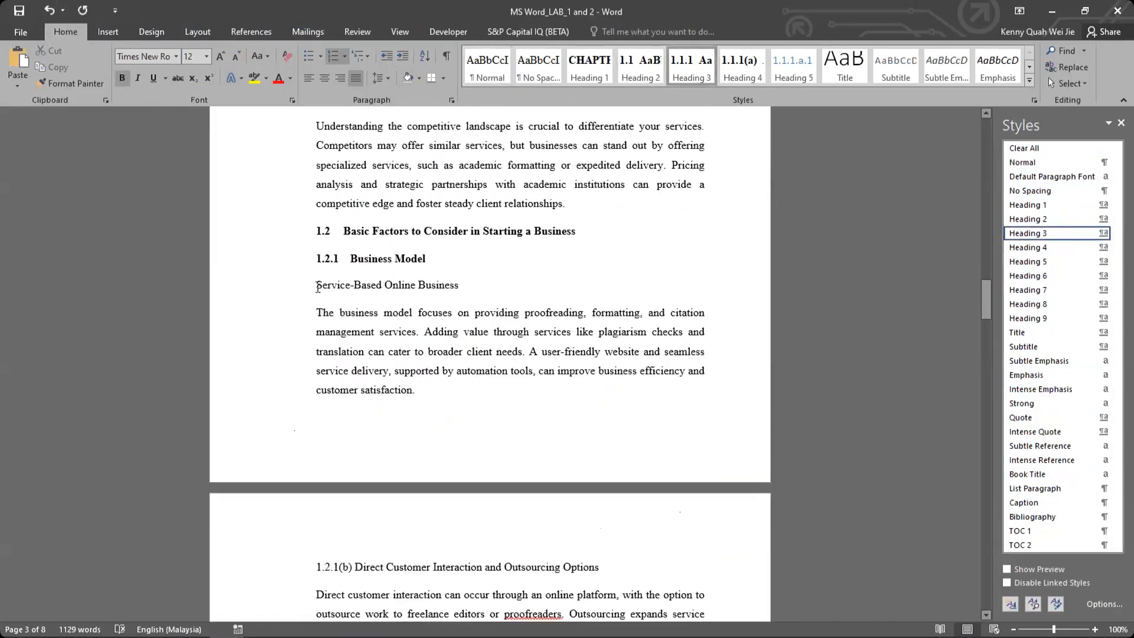
{"action": "left_click", "coordinate": [317, 287]}
{"action": "left_click", "coordinate": [1030, 247]}
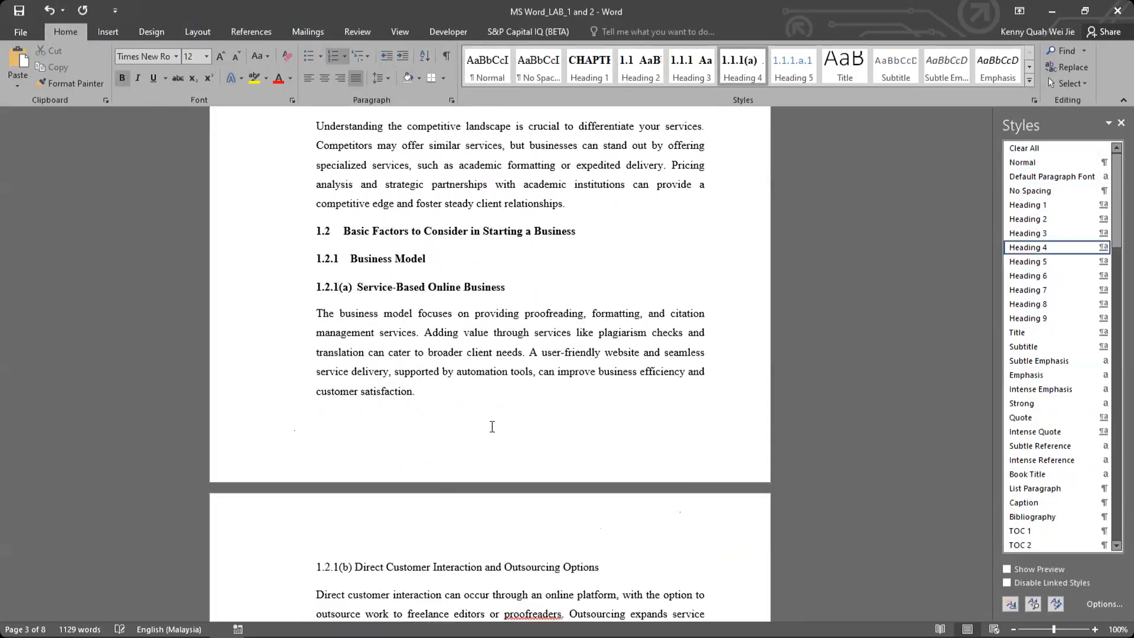
Apply the Heading 4 style to the "Direct Customer Interaction and Outsourcing Options" title and delete its manually written "1.2.1(b)".
{"action": "scroll", "coordinate": [492, 427], "scroll_direction": "down", "scroll_amount": 2}
{"action": "left_click", "coordinate": [317, 465]}
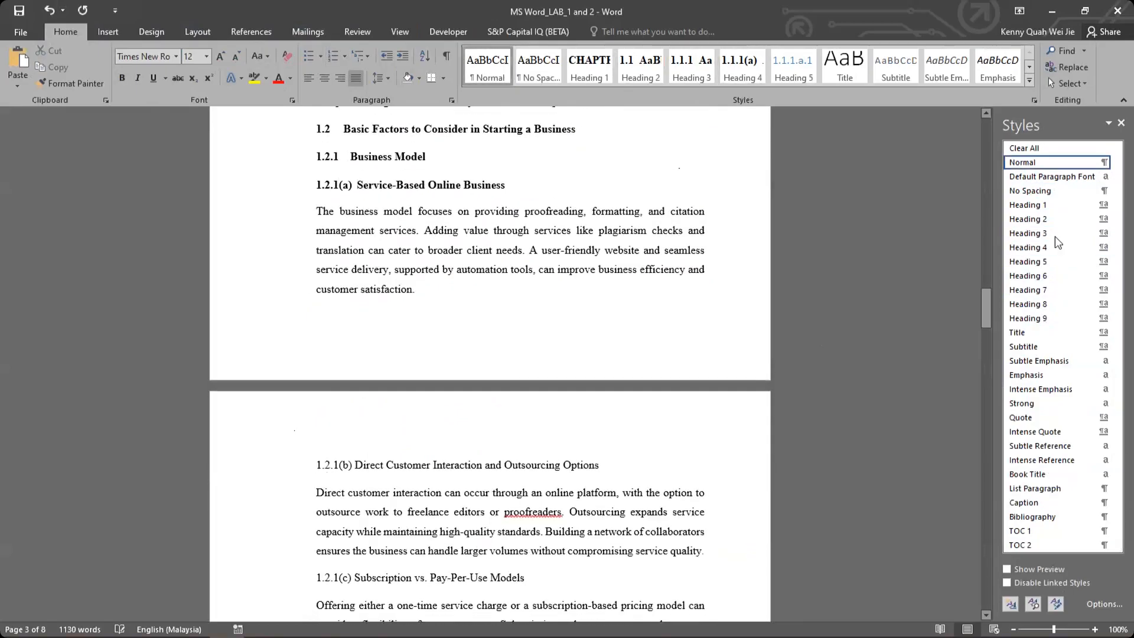
{"action": "left_click", "coordinate": [1060, 233]}
{"action": "key", "text": "Delete"}
{"action": "key", "text": "Delete"}
{"action": "key", "text": "Delete"}
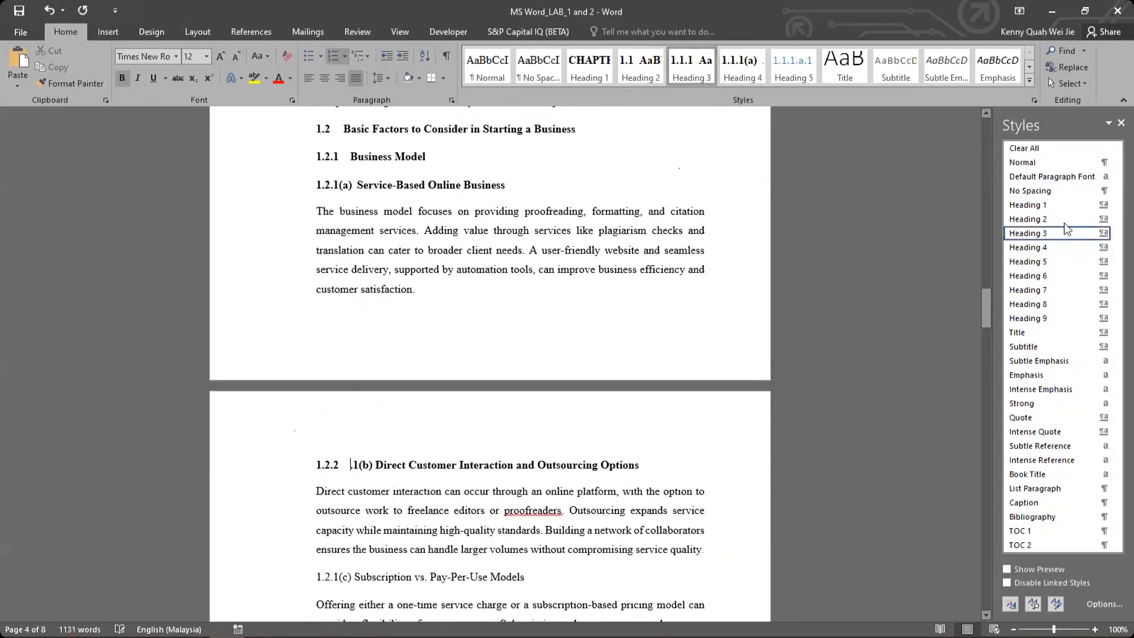
{"action": "key", "text": "Delete"}
{"action": "key", "text": "Delete"}
{"action": "key", "text": "Delete"}
{"action": "key", "text": "Delete"}
{"action": "key", "text": "Delete"}
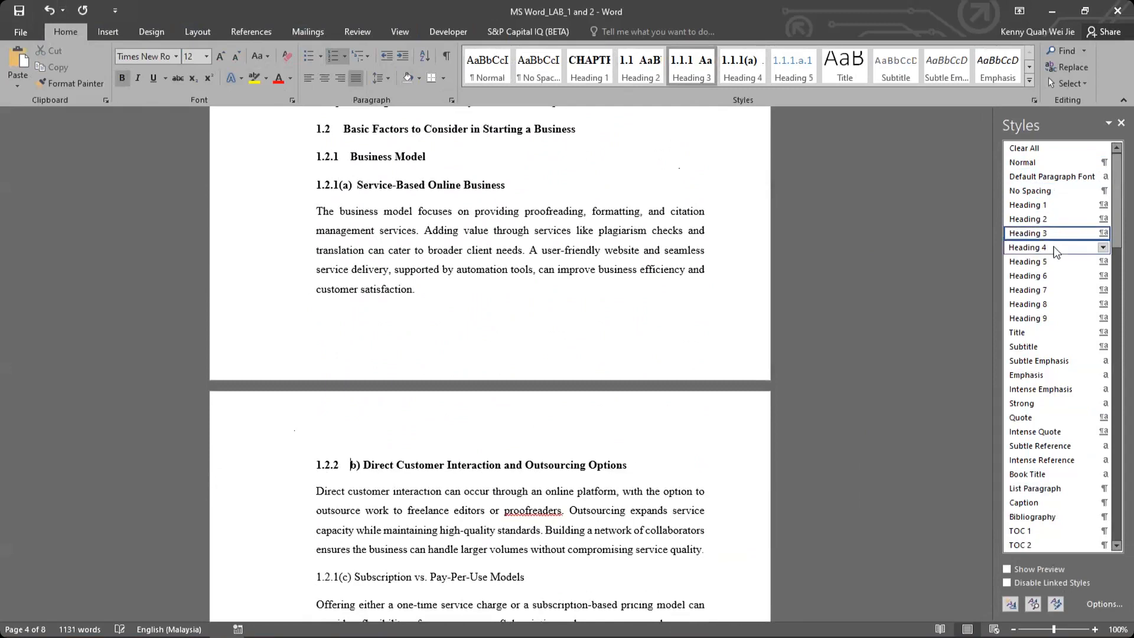
{"action": "left_click", "coordinate": [1056, 248]}
Apply the Heading 4 style to the "Subscription vs. Pay-Per-Use Models" title and delete its manually written "1.2.1(c)".
{"action": "scroll", "coordinate": [606, 402], "scroll_direction": "down", "scroll_amount": 3}
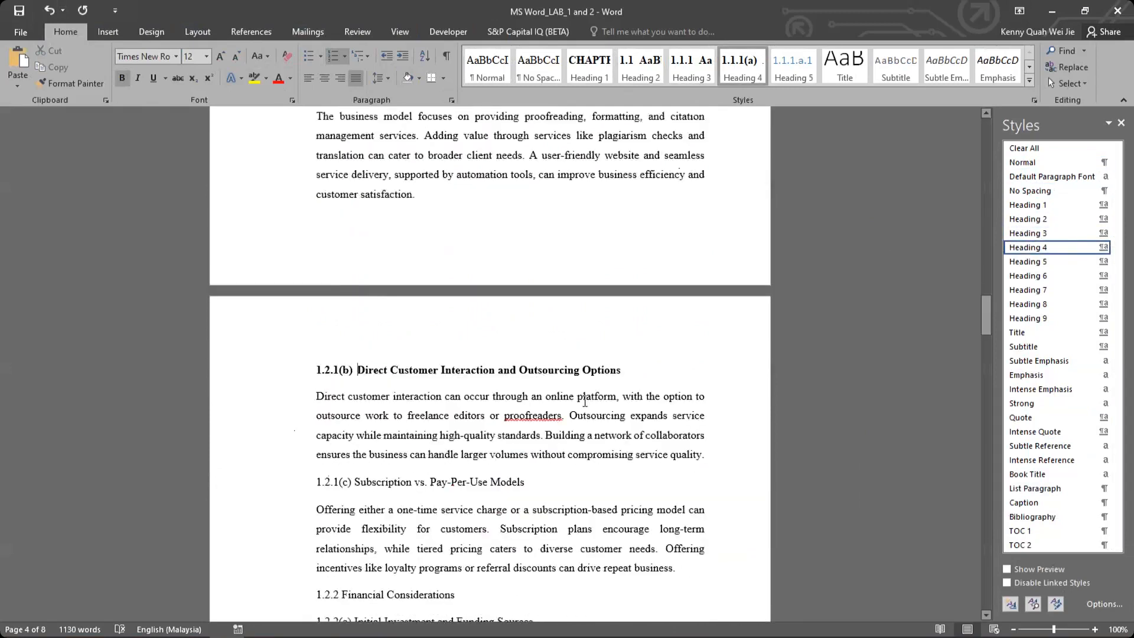
{"action": "left_click", "coordinate": [1070, 248]}
{"action": "key", "text": "Delete"}
{"action": "key", "text": "Delete"}
{"action": "key", "text": "Delete"}
{"action": "key", "text": "Delete"}
{"action": "key", "text": "Delete"}
{"action": "key", "text": "Delete"}
{"action": "key", "text": "Delete"}
{"action": "key", "text": "Delete"}
{"action": "key", "text": "Delete"}
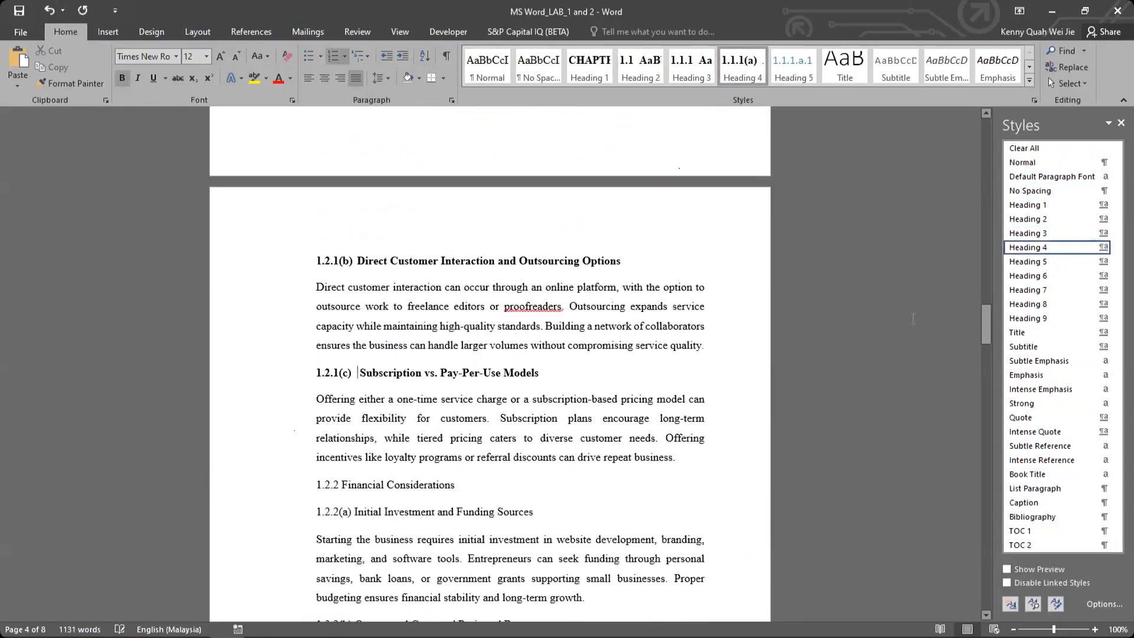
Apply the Heading 3 style to the "Financial Considerations" title and delete its manually written "1.2.2".
{"action": "scroll", "coordinate": [317, 383], "scroll_direction": "down", "scroll_amount": 2}
{"action": "left_click", "coordinate": [396, 364]}
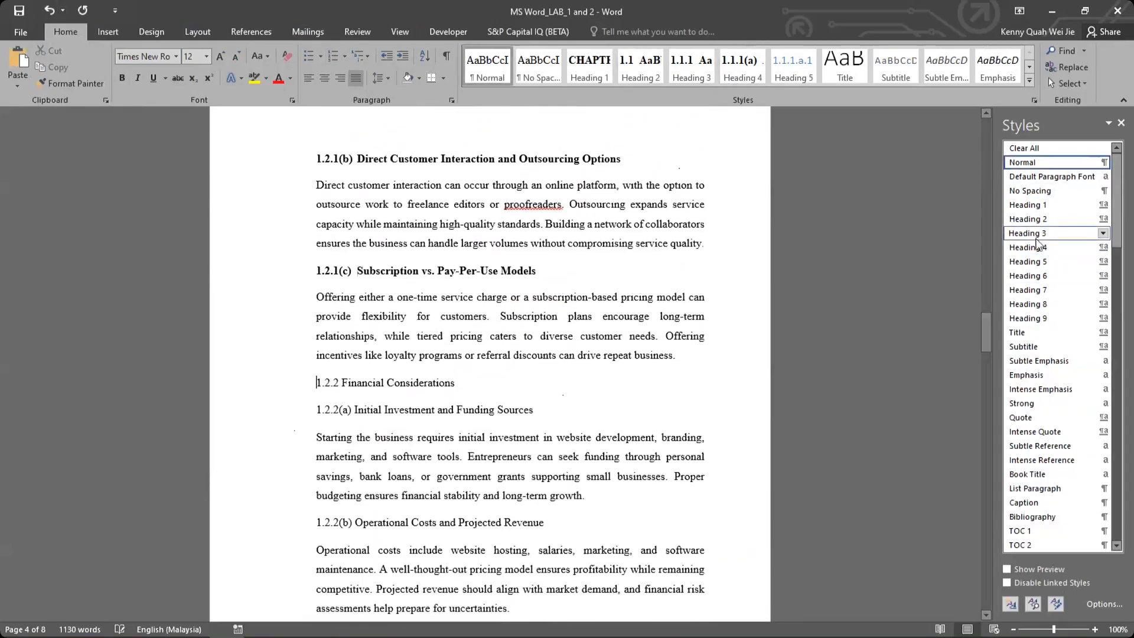
{"action": "left_click", "coordinate": [1043, 233]}
{"action": "key", "text": "Delete"}
{"action": "key", "text": "Delete"}
{"action": "key", "text": "Delete"}
{"action": "key", "text": "Delete"}
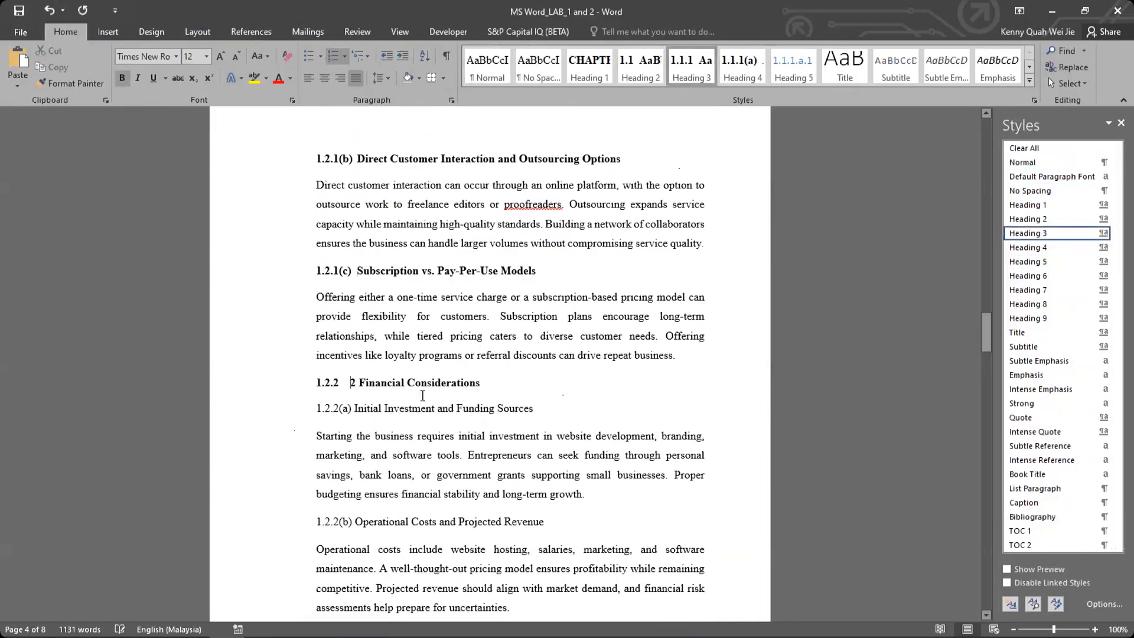
Apply the Heading 4 style to the "Initial Investment and Funding Sources" title and delete its manually written "1.2.2(a)".
{"action": "left_click", "coordinate": [313, 407]}
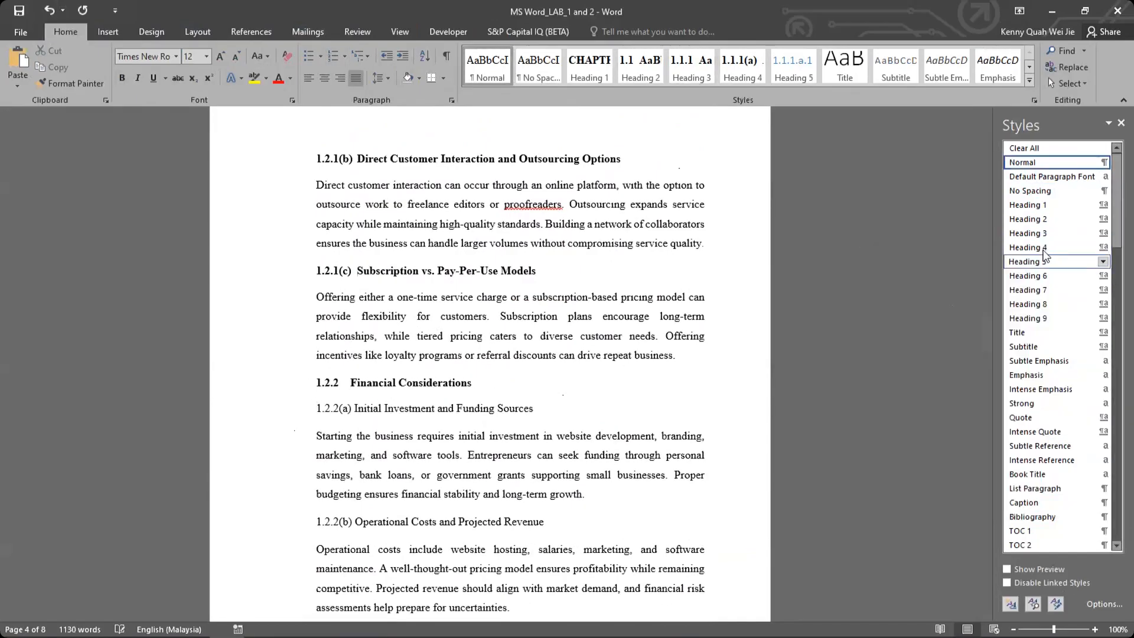
{"action": "left_click", "coordinate": [1043, 247]}
{"action": "key", "text": "Delete"}
{"action": "key", "text": "Delete"}
{"action": "key", "text": "Delete"}
{"action": "key", "text": "Delete"}
{"action": "key", "text": "Delete"}
{"action": "key", "text": "Delete"}
{"action": "key", "text": "Delete"}
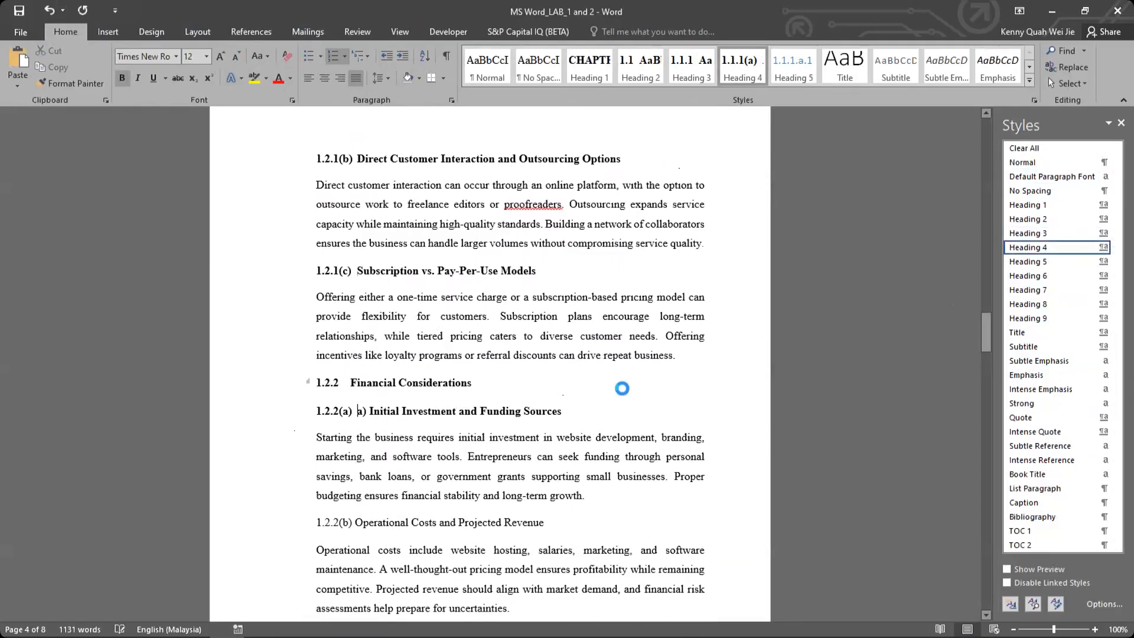
Apply the Heading 4 style to the "Operational Costs and Projected Revenue" title and delete its manually written "1.2.2(b)".
{"action": "scroll", "coordinate": [365, 387], "scroll_direction": "down", "scroll_amount": 1}
{"action": "left_click", "coordinate": [316, 420]}
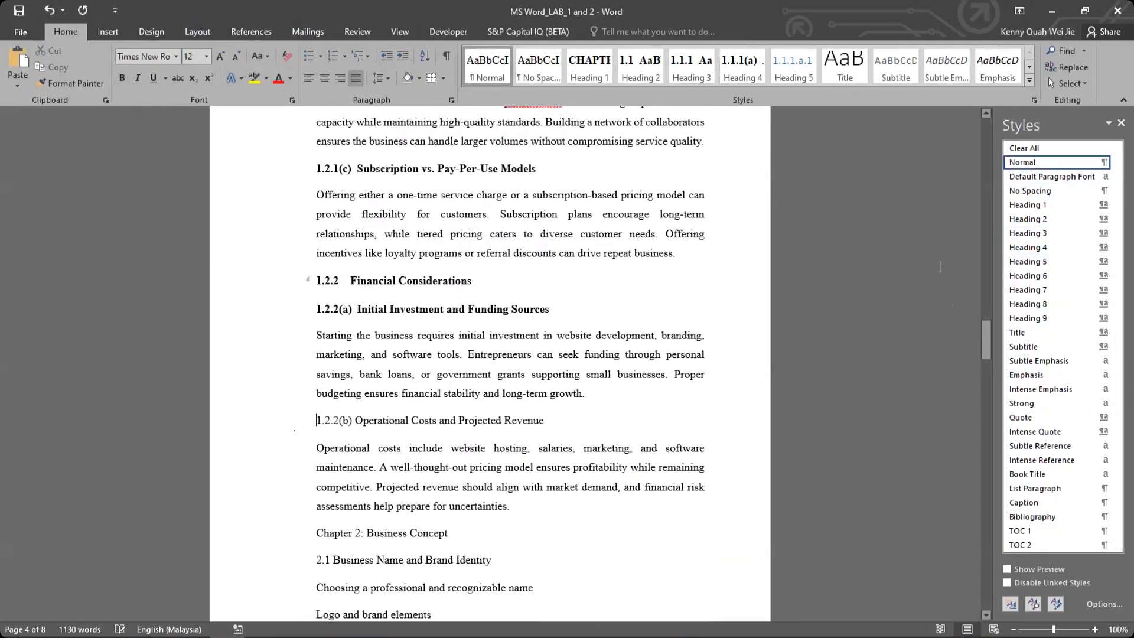
{"action": "left_click", "coordinate": [1055, 235]}
{"action": "left_click", "coordinate": [1055, 245]}
{"action": "key", "text": "Delete"}
{"action": "key", "text": "Delete"}
{"action": "key", "text": "Delete"}
{"action": "key", "text": "Delete"}
{"action": "key", "text": "Delete"}
{"action": "key", "text": "Delete"}
{"action": "key", "text": "Delete"}
{"action": "key", "text": "Delete"}
{"action": "key", "text": "Delete"}
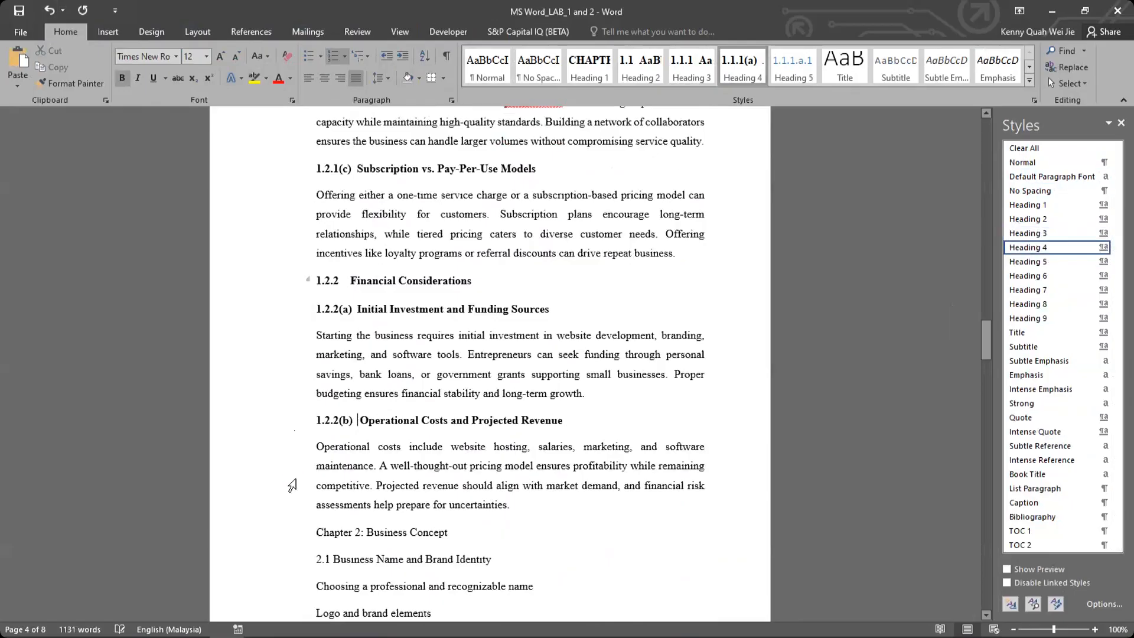
Insert a blank page directly before the "Chapter 2: Business Concept" title.
{"action": "scroll", "coordinate": [313, 465], "scroll_direction": "down", "scroll_amount": 1}
{"action": "left_click", "coordinate": [312, 466]}
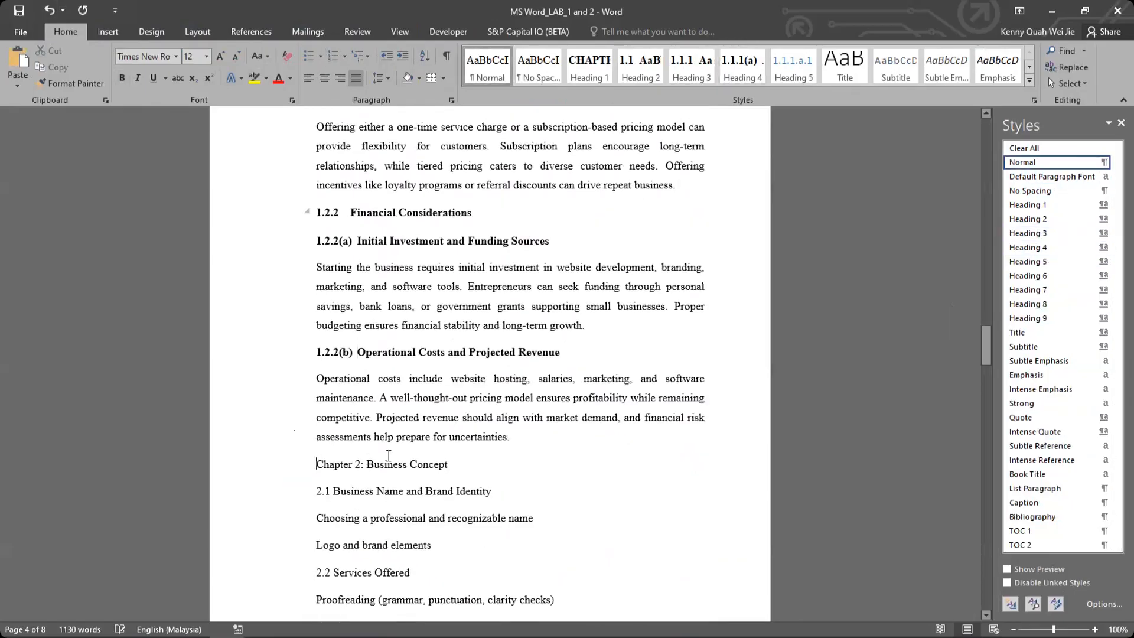
{"action": "scroll", "coordinate": [427, 427], "scroll_direction": "down", "scroll_amount": 2}
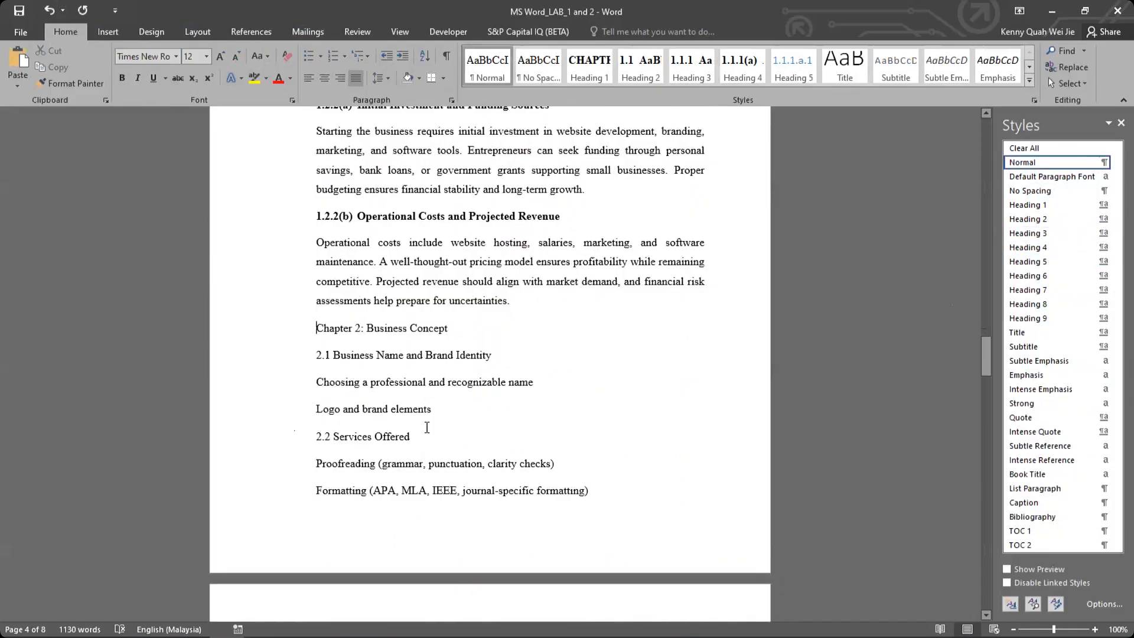
{"action": "left_click", "coordinate": [109, 32]}
{"action": "left_click", "coordinate": [47, 68]}
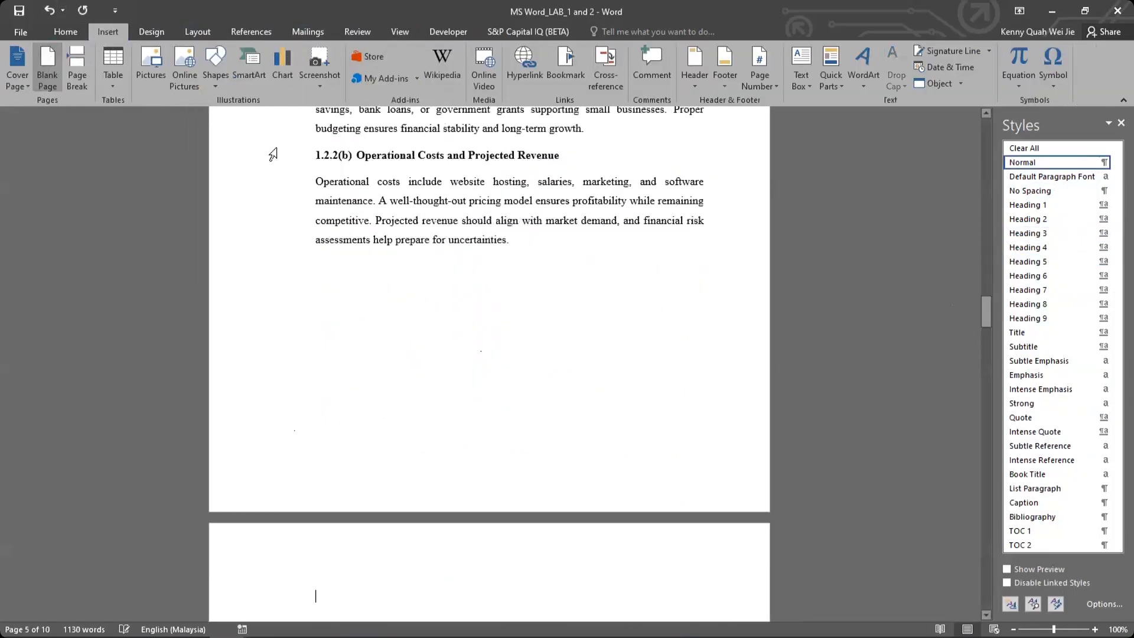
Show the paragraph marks and other hidden formatting symbols to inspect the page breaks around the inserted blank page.
{"action": "scroll", "coordinate": [509, 447], "scroll_direction": "down", "scroll_amount": 2}
{"action": "scroll", "coordinate": [508, 447], "scroll_direction": "up", "scroll_amount": 4}
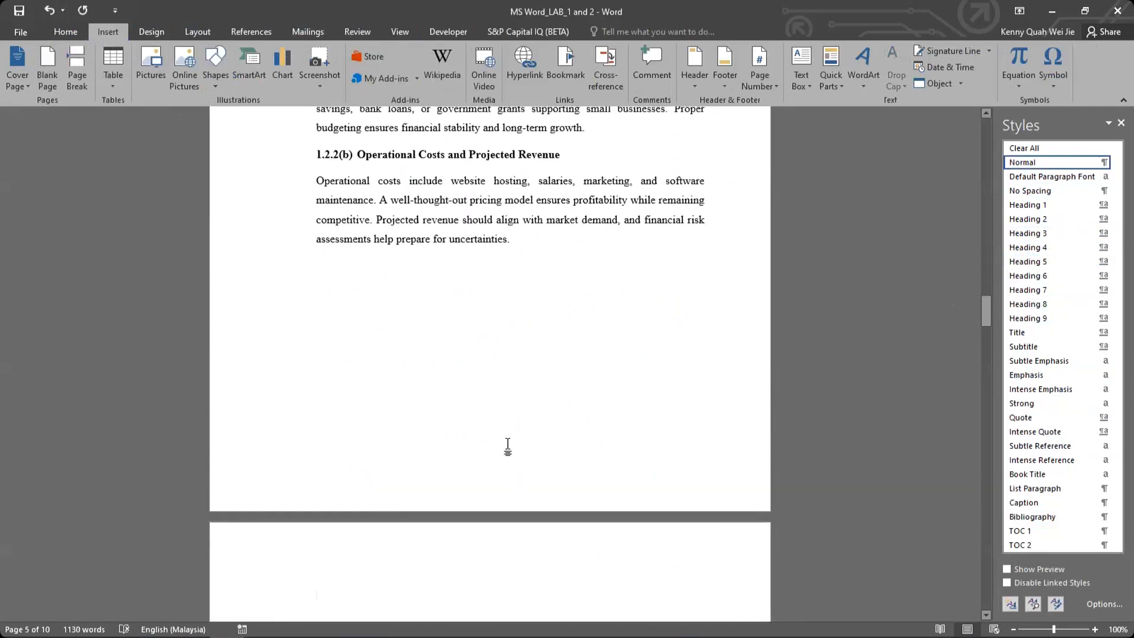
{"action": "scroll", "coordinate": [512, 405], "scroll_direction": "down", "scroll_amount": 10}
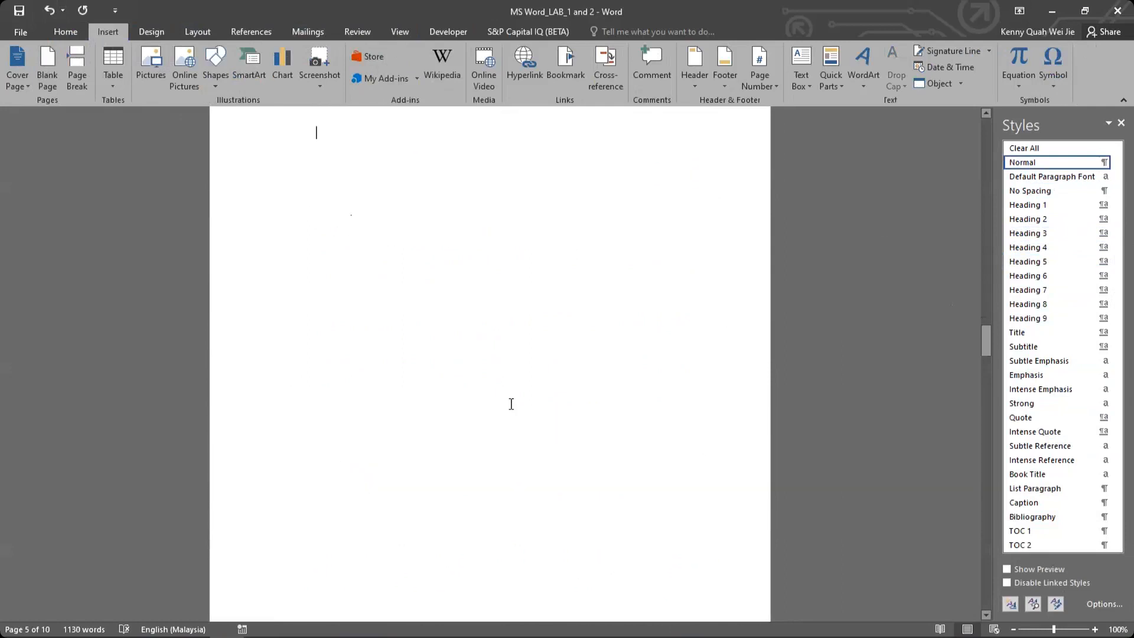
{"action": "scroll", "coordinate": [512, 404], "scroll_direction": "up", "scroll_amount": 1}
{"action": "scroll", "coordinate": [511, 403], "scroll_direction": "up", "scroll_amount": 3}
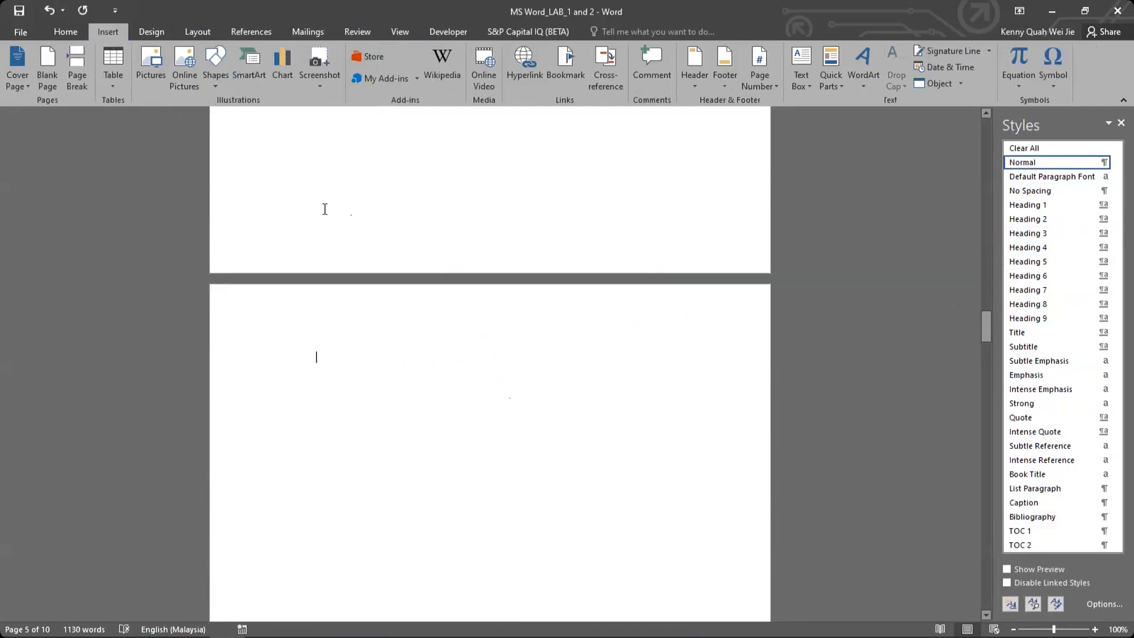
{"action": "left_click", "coordinate": [62, 33]}
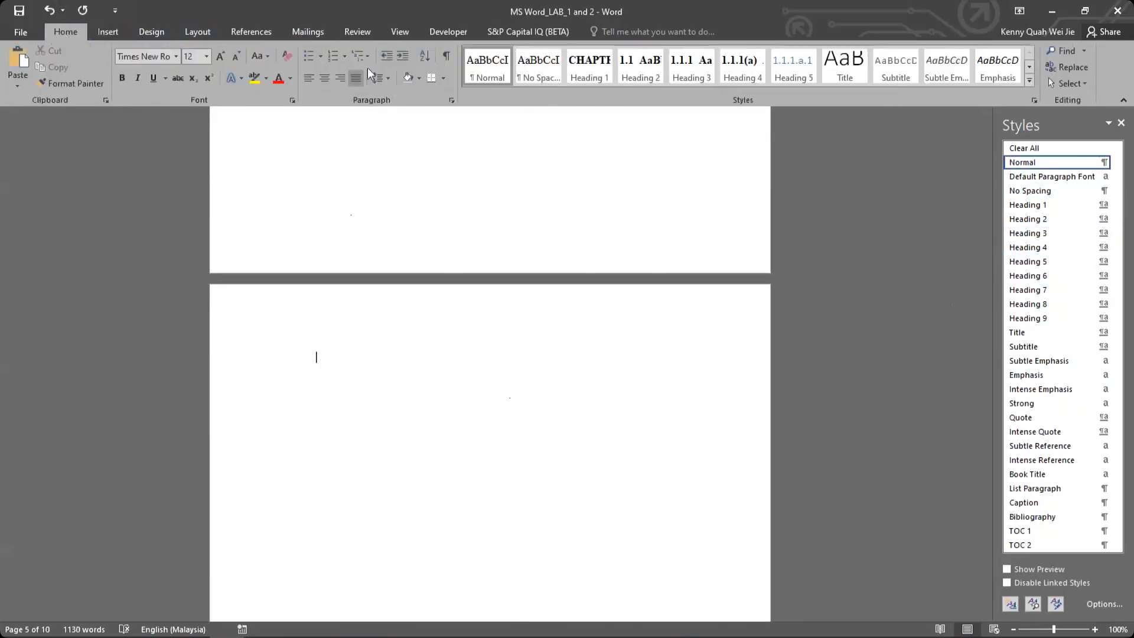
{"action": "left_click", "coordinate": [447, 57]}
{"action": "scroll", "coordinate": [374, 339], "scroll_direction": "up", "scroll_amount": 5}
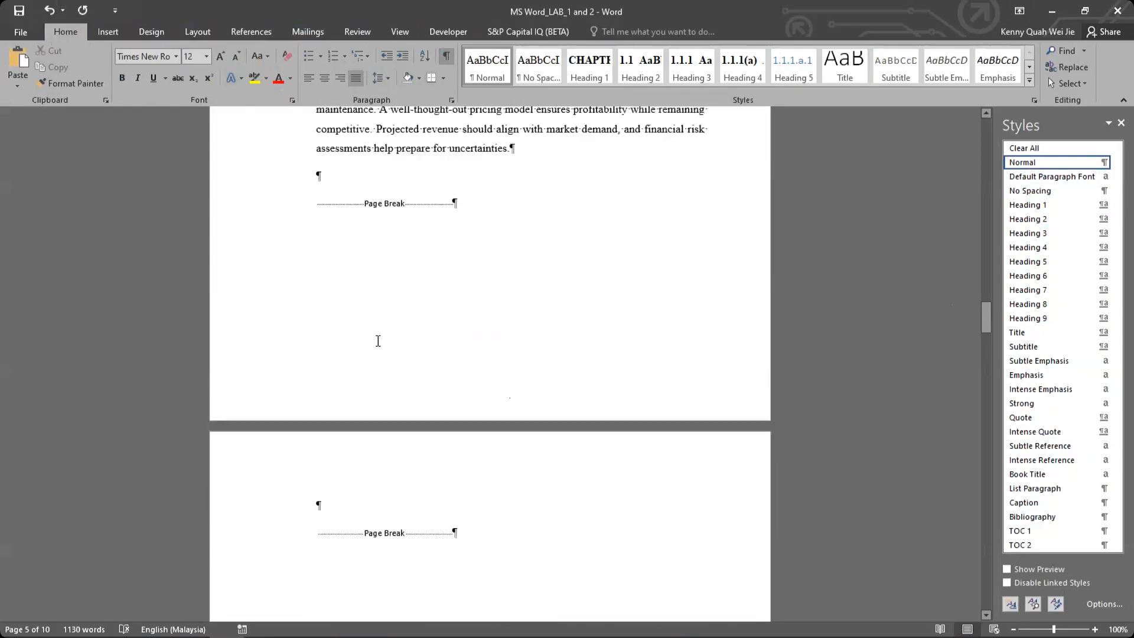
Delete the empty paragraph and redundant page break after the Operational Costs section's text, and hide the formatting symbols.
{"action": "scroll", "coordinate": [364, 325], "scroll_direction": "down", "scroll_amount": 2}
{"action": "scroll", "coordinate": [363, 325], "scroll_direction": "down", "scroll_amount": 1}
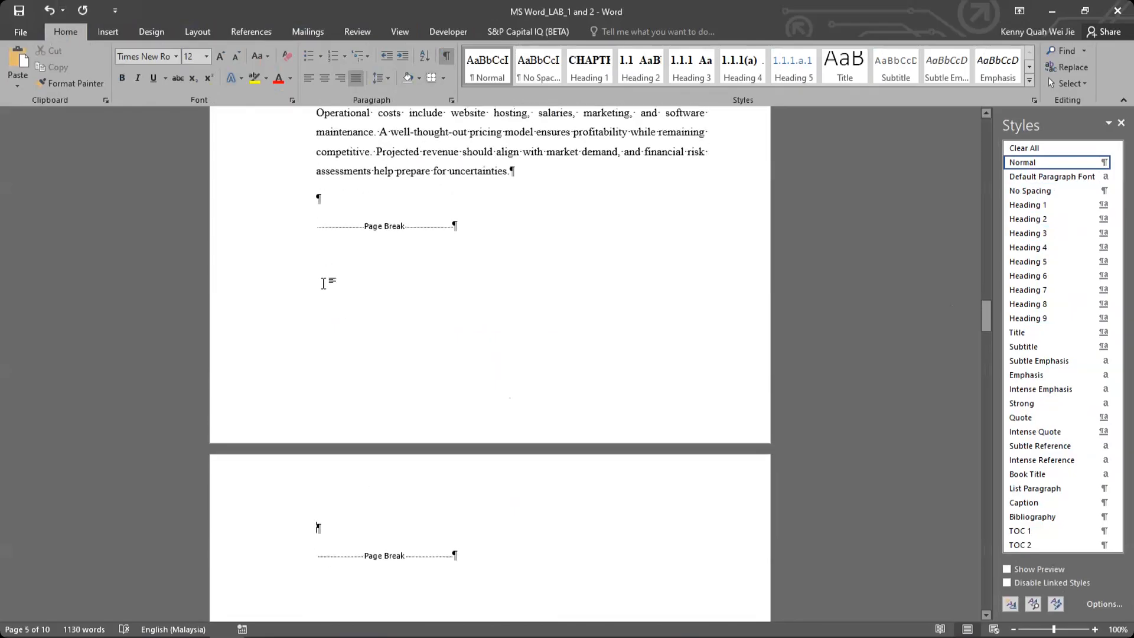
{"action": "left_click", "coordinate": [317, 201]}
{"action": "key", "text": "Delete"}
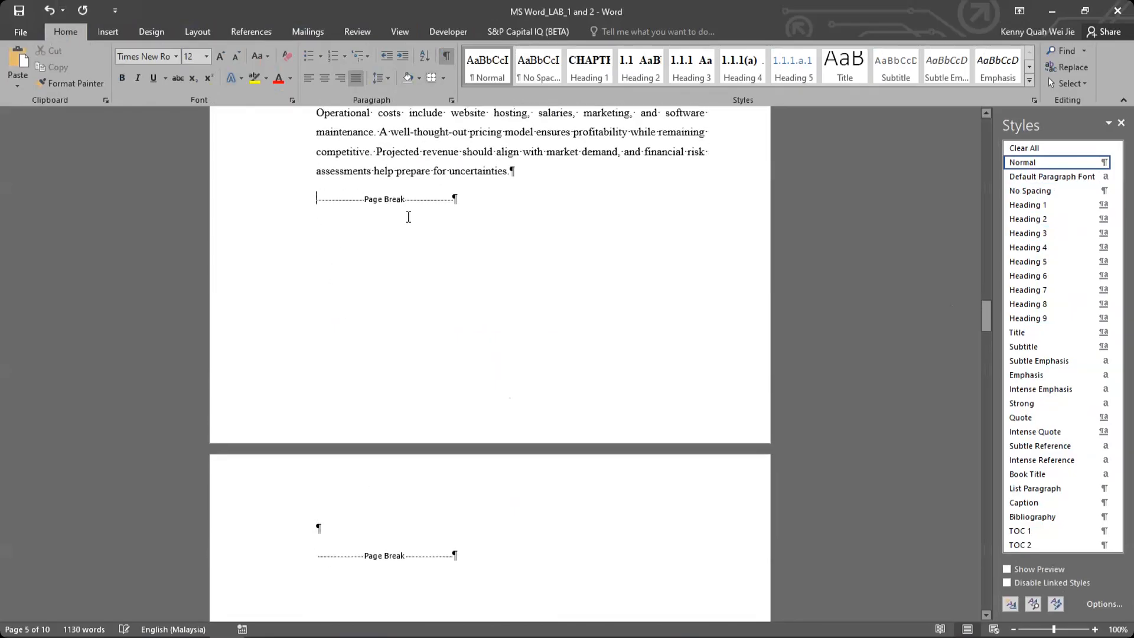
{"action": "key", "text": "Delete"}
{"action": "scroll", "coordinate": [347, 155], "scroll_direction": "down", "scroll_amount": 3}
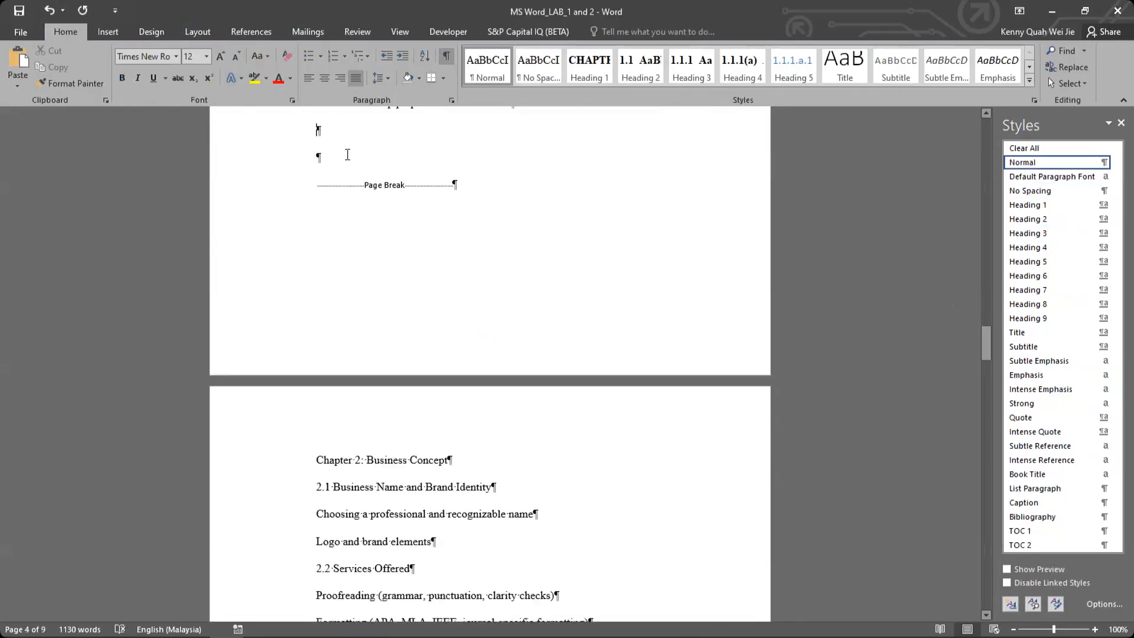
{"action": "left_click", "coordinate": [444, 56]}
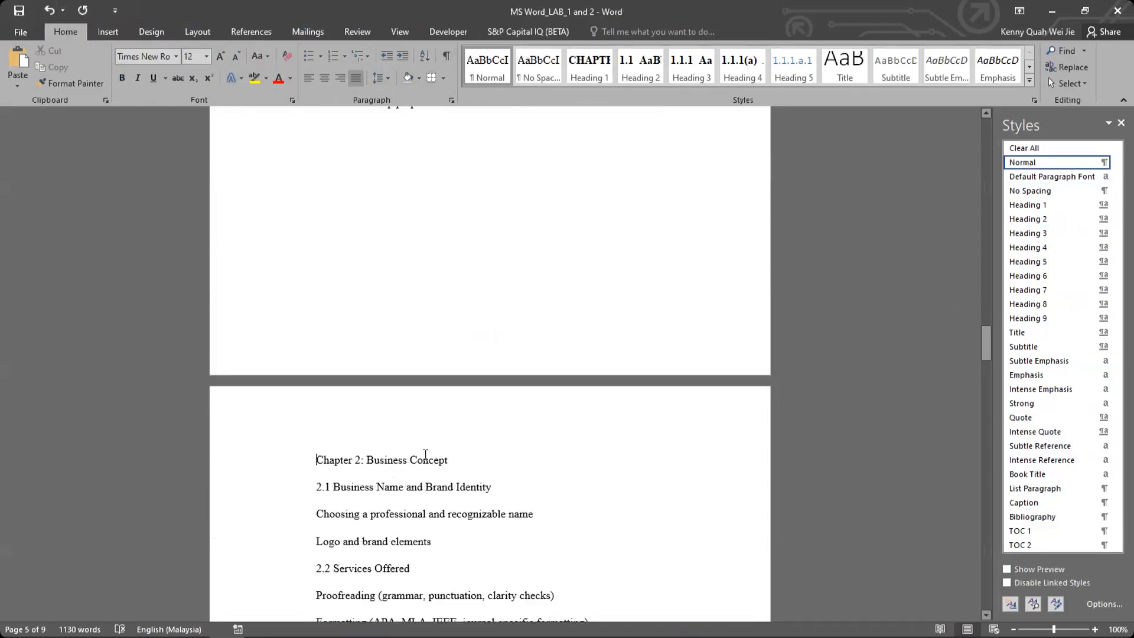
Apply the Heading 1 style to the "Chapter 2: Business Concept" title and delete its manually written "Chapter 2:".
{"action": "scroll", "coordinate": [425, 454], "scroll_direction": "down", "scroll_amount": 4}
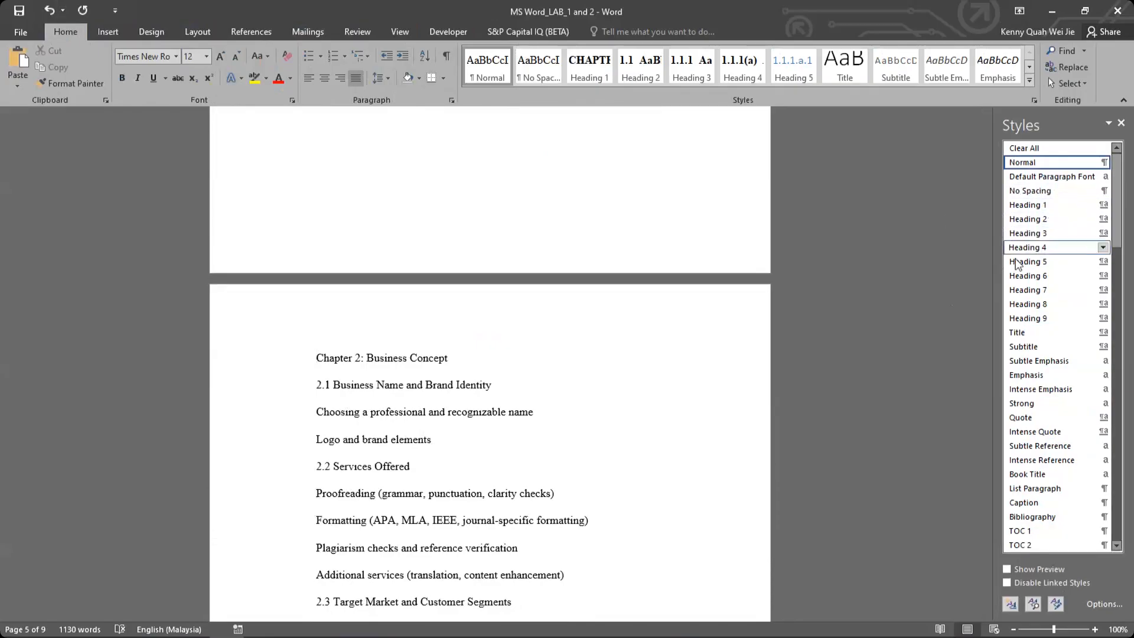
{"action": "left_click", "coordinate": [1028, 205]}
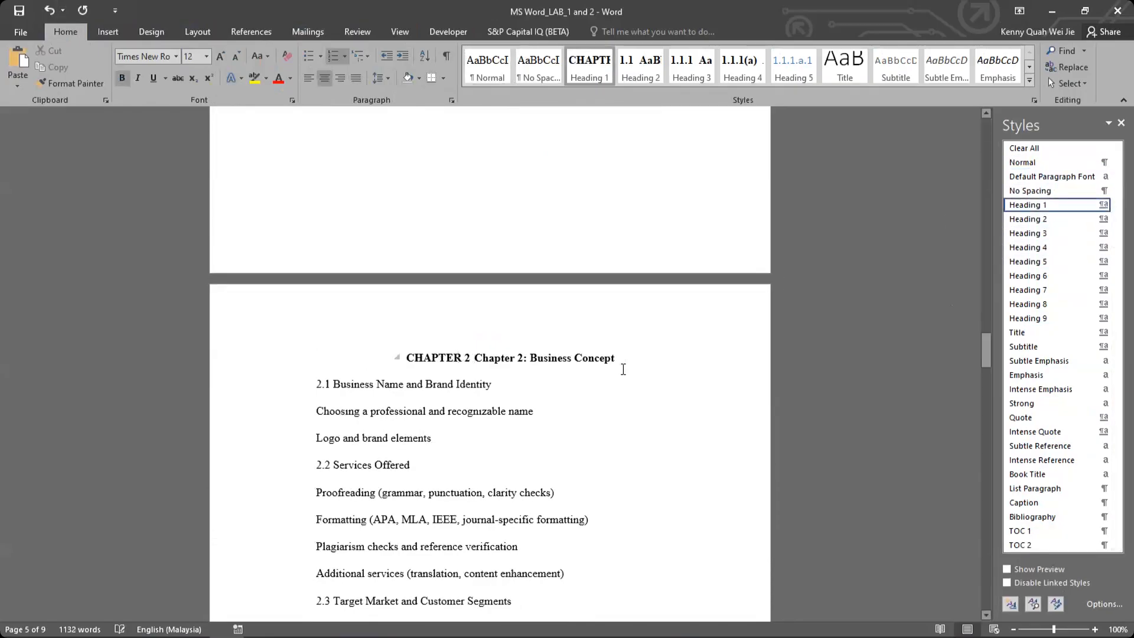
{"action": "key", "text": "Delete"}
{"action": "key", "text": "Delete"}
{"action": "key", "text": "Delete"}
{"action": "key", "text": "Delete"}
{"action": "key", "text": "Delete"}
{"action": "key", "text": "Delete"}
{"action": "key", "text": "Delete"}
{"action": "key", "text": "Delete"}
{"action": "key", "text": "Delete"}
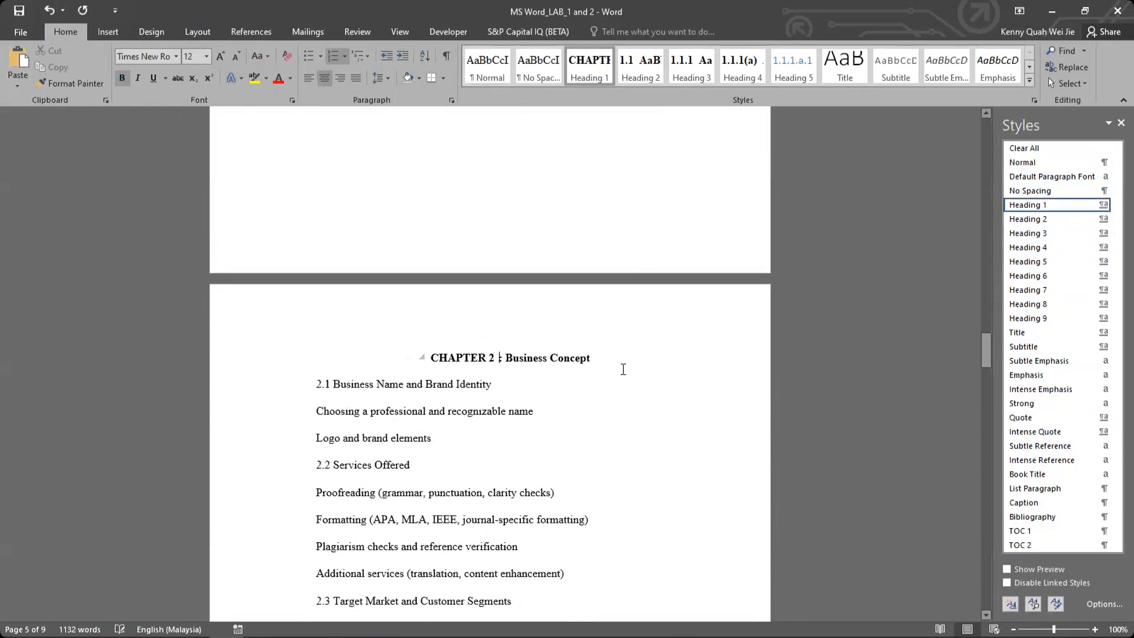
Change the "Business Concept" wording of the Chapter 2 title to uppercase.
{"action": "left_click_drag", "start_coordinate": [595, 358], "coordinate": [510, 362]}
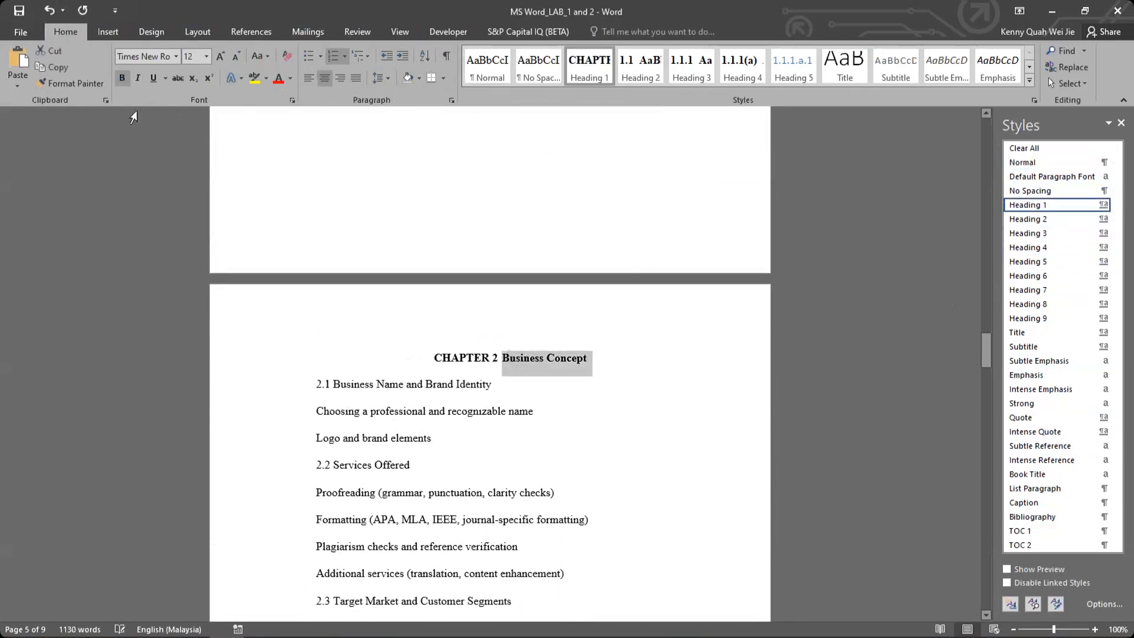
{"action": "left_click", "coordinate": [267, 54]}
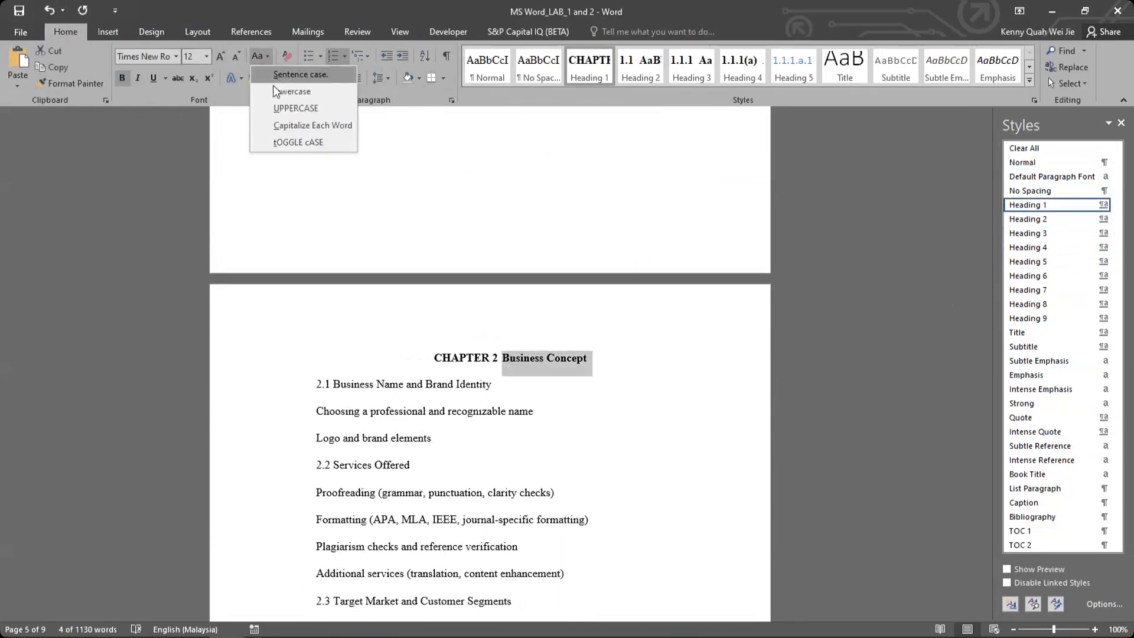
{"action": "left_click", "coordinate": [282, 109]}
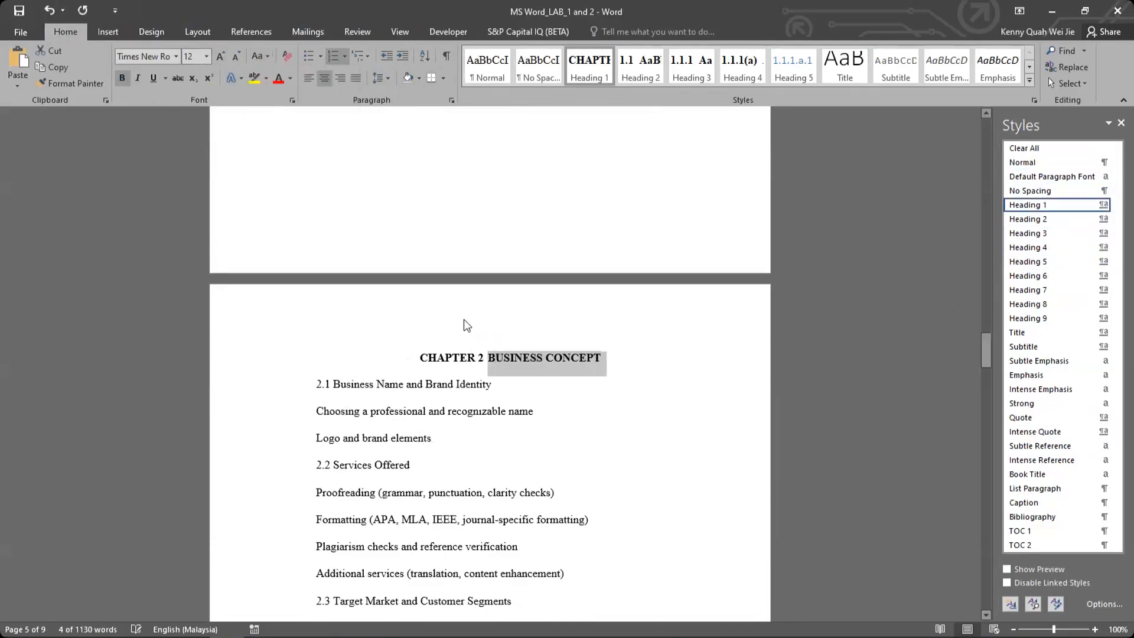
{"action": "left_click", "coordinate": [498, 362]}
Apply the Heading 2 style to the "Business Name and Brand Identity" title and delete its manually written "2.1".
{"action": "scroll", "coordinate": [323, 321], "scroll_direction": "down", "scroll_amount": 2}
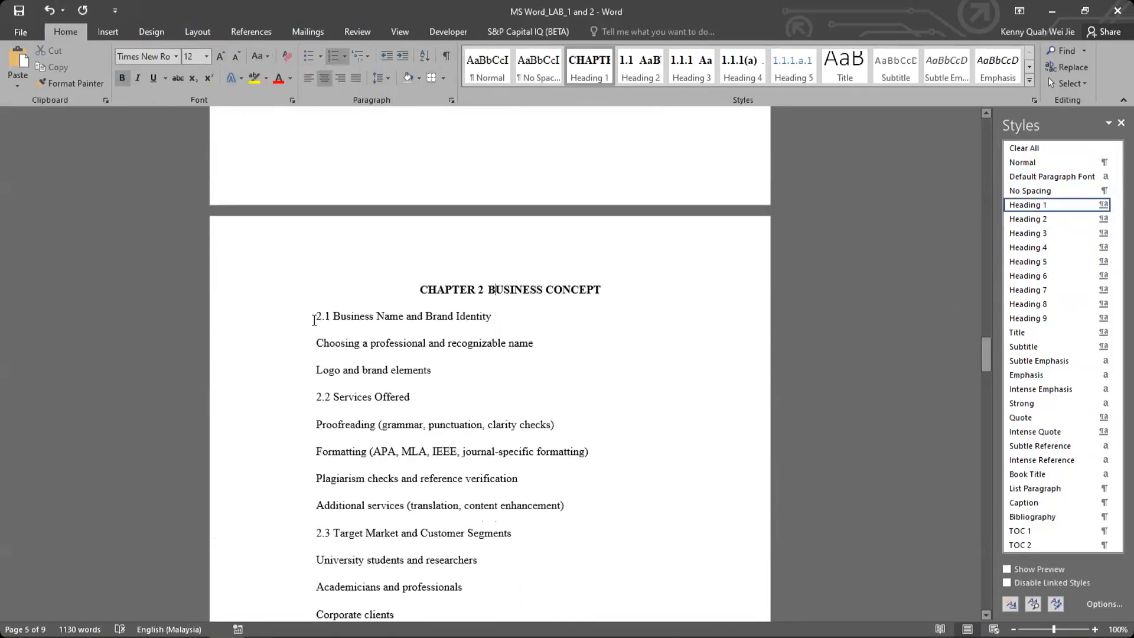
{"action": "left_click", "coordinate": [569, 342]}
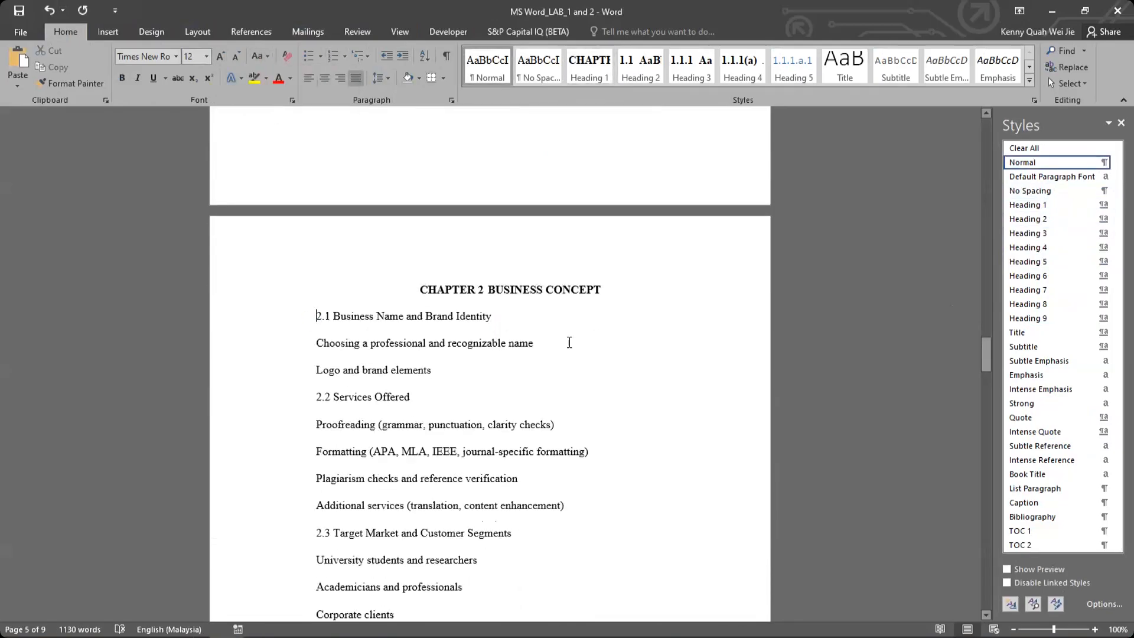
{"action": "left_click", "coordinate": [1028, 219]}
{"action": "key", "text": "Delete"}
{"action": "key", "text": "Delete"}
{"action": "key", "text": "Delete"}
{"action": "key", "text": "Delete"}
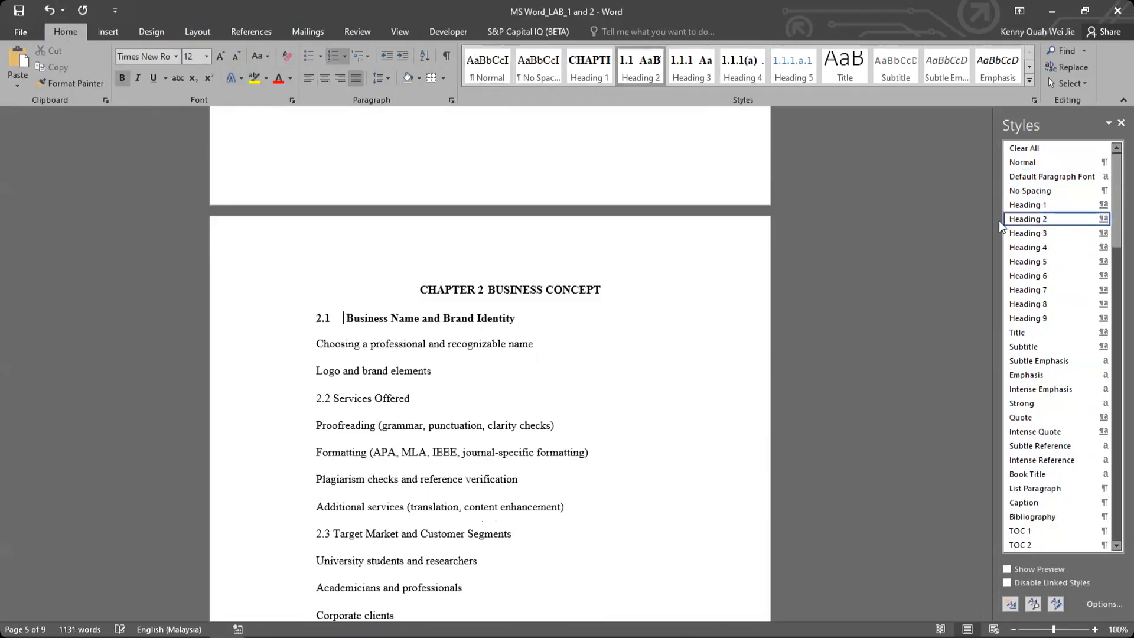
Apply the Heading 2 style to the "Services Offered" title and delete its manually written "2.2".
{"action": "left_click", "coordinate": [317, 392]}
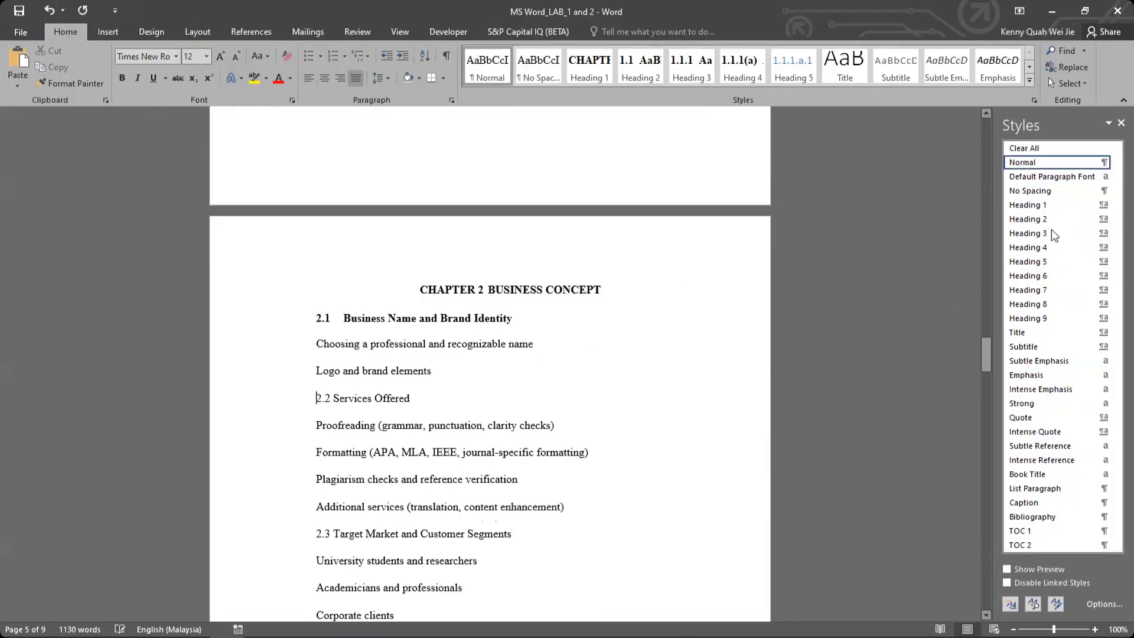
{"action": "left_click", "coordinate": [1051, 222]}
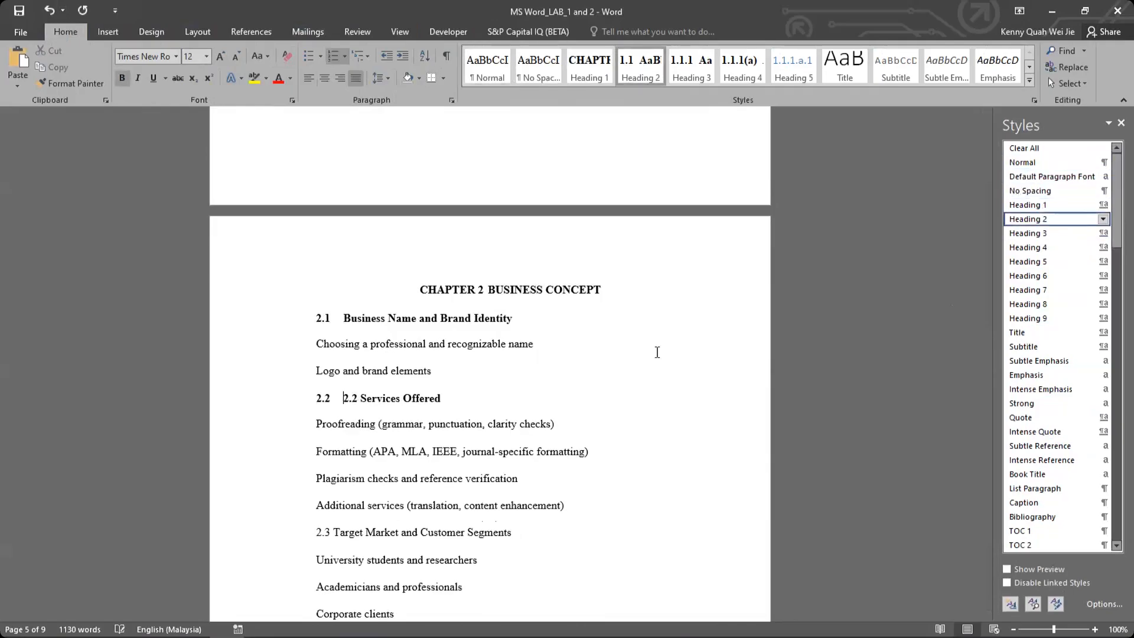
{"action": "scroll", "coordinate": [581, 382], "scroll_direction": "down", "scroll_amount": 2}
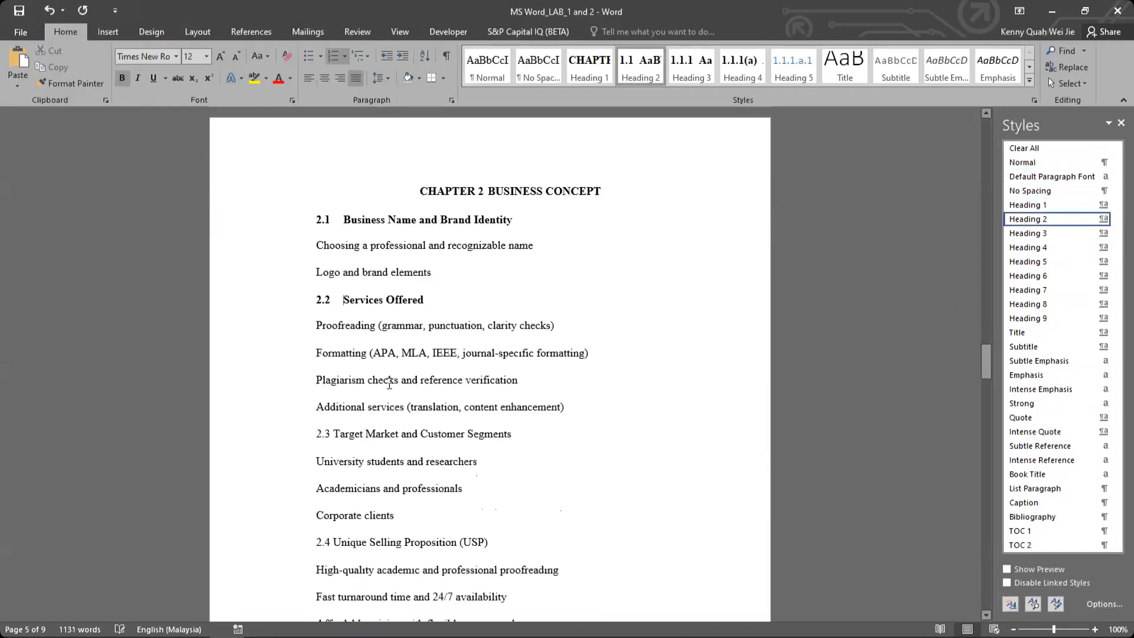
Apply the Heading 2 style to the "Target Market and Customer Segments" title and delete its manually written "2.3".
{"action": "left_click", "coordinate": [314, 430]}
{"action": "left_click", "coordinate": [1031, 219]}
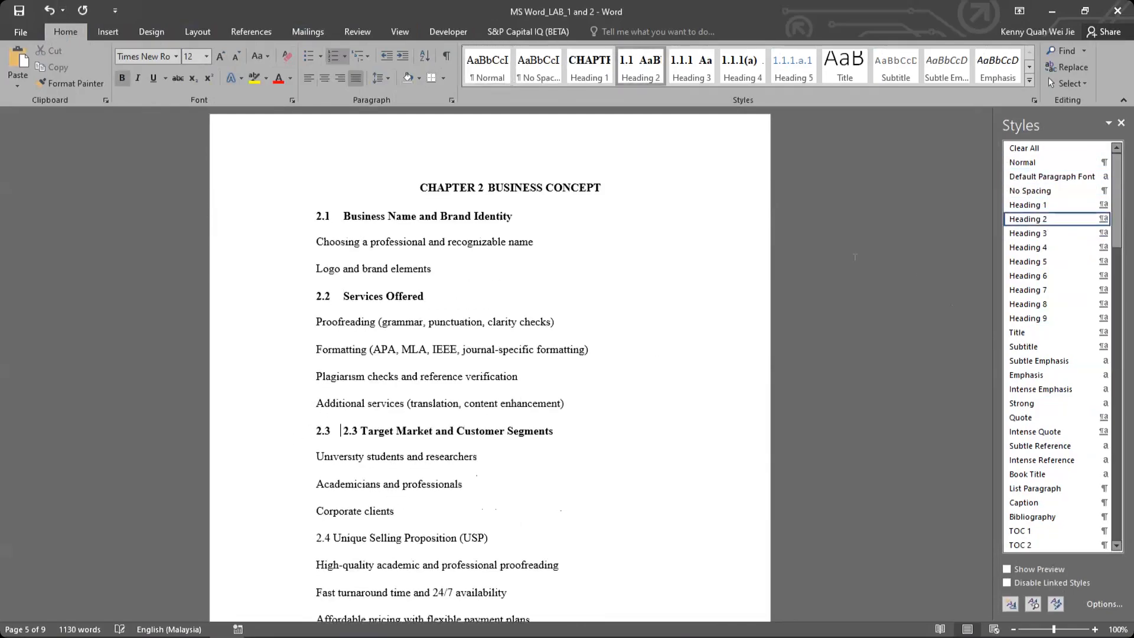
{"action": "key", "text": "Delete"}
{"action": "key", "text": "Delete"}
{"action": "key", "text": "Delete"}
{"action": "key", "text": "Delete"}
Apply the Heading 2 style to the "Unique Selling Proposition (USP)" title and delete its manually written "2.4".
{"action": "scroll", "coordinate": [317, 440], "scroll_direction": "down", "scroll_amount": 2}
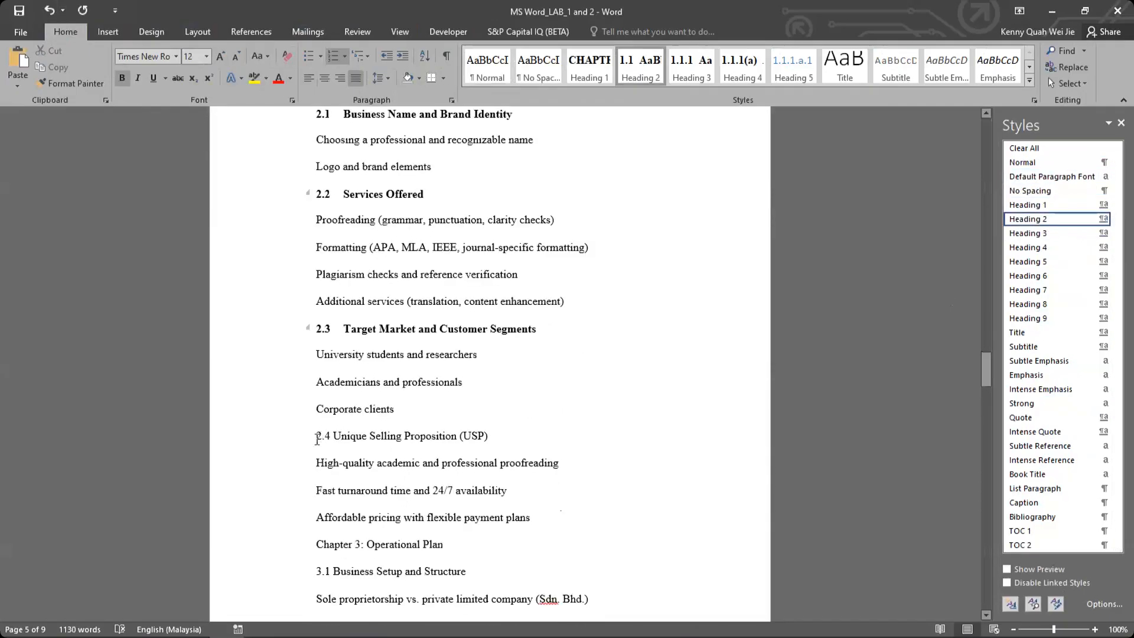
{"action": "left_click", "coordinate": [1040, 219]}
{"action": "key", "text": "Delete"}
{"action": "key", "text": "Delete"}
{"action": "key", "text": "Delete"}
{"action": "key", "text": "Delete"}
{"action": "key", "text": "Delete"}
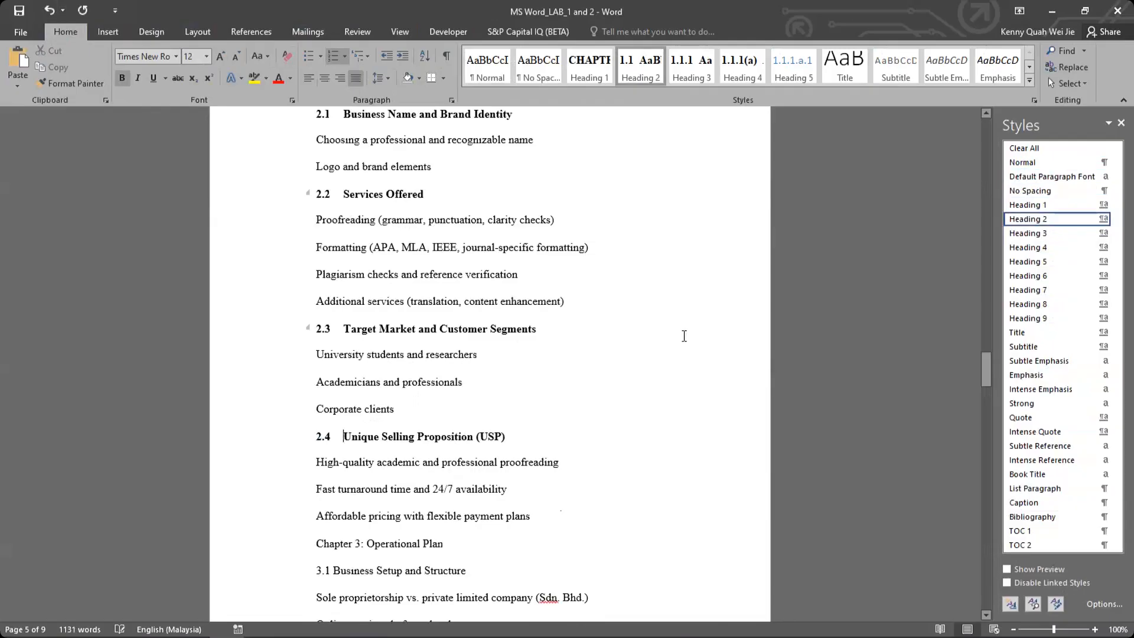
Insert a page break directly before the "Chapter 3: Operational Plan" title.
{"action": "scroll", "coordinate": [676, 338], "scroll_direction": "down", "scroll_amount": 3}
{"action": "left_click", "coordinate": [316, 410]}
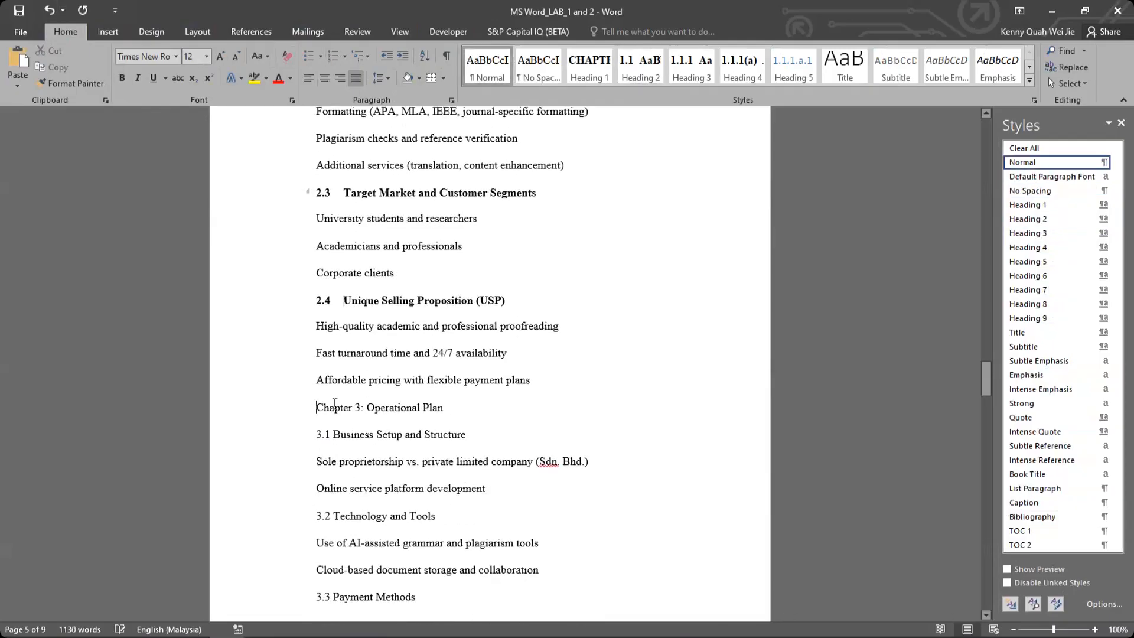
{"action": "key", "text": "ctrl+Return"}
Apply the Heading 1 style to the "Chapter 3: Operational Plan" title and delete its manually written "Chapter 3:".
{"action": "scroll", "coordinate": [334, 403], "scroll_direction": "down", "scroll_amount": 7}
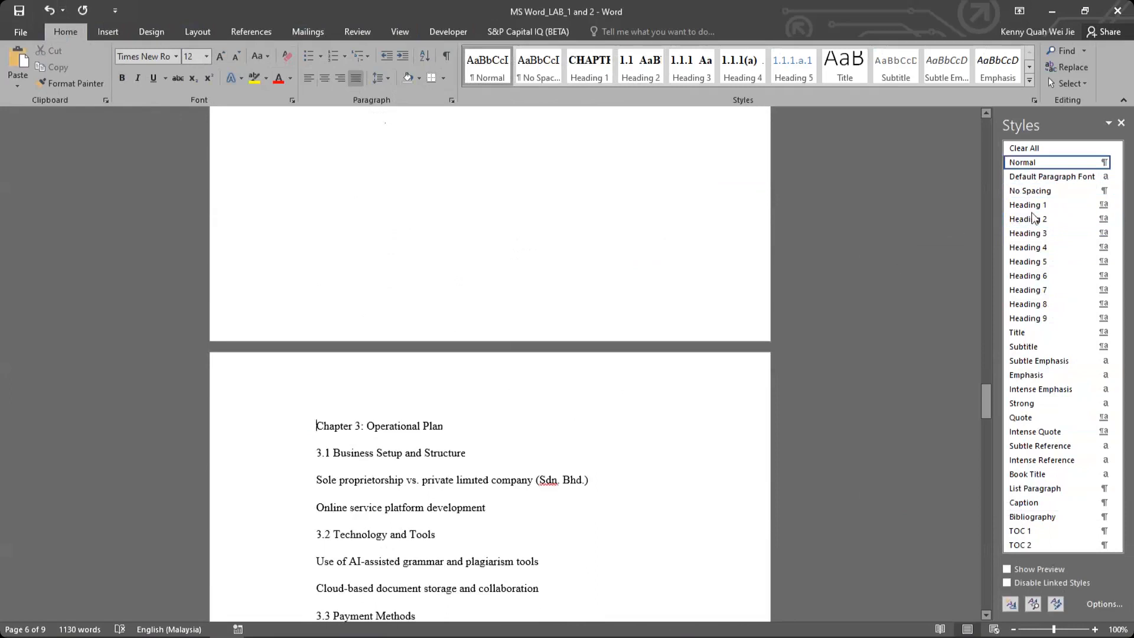
{"action": "mouse_move", "coordinate": [1043, 238]}
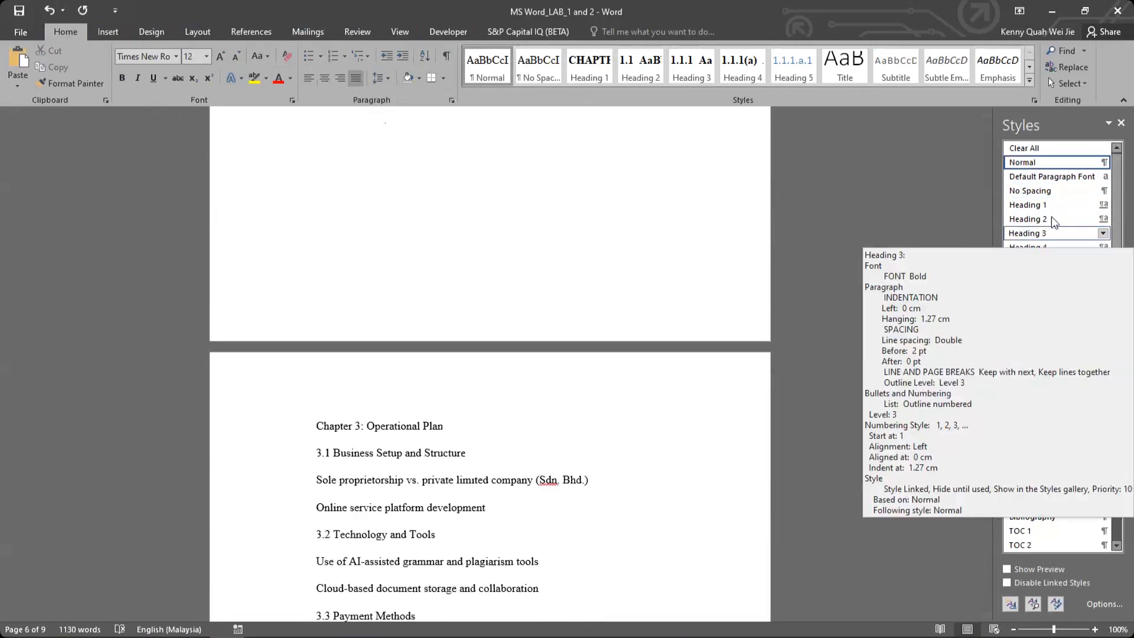
{"action": "left_click", "coordinate": [1056, 205]}
{"action": "key", "text": "Delete"}
{"action": "key", "text": "Delete"}
{"action": "key", "text": "Delete"}
{"action": "key", "text": "Delete"}
{"action": "key", "text": "Delete"}
{"action": "key", "text": "Delete"}
{"action": "key", "text": "Delete"}
{"action": "key", "text": "Delete"}
{"action": "key", "text": "Delete"}
{"action": "key", "text": "Delete"}
{"action": "key", "text": "Delete"}
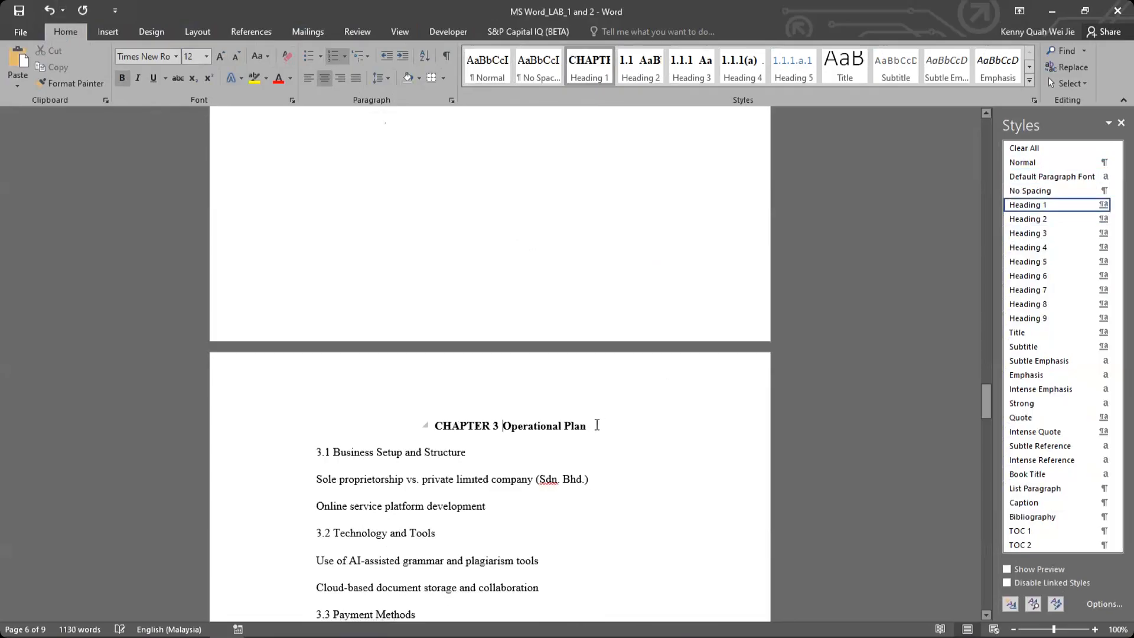
Change the "Operational Plan" wording of the Chapter 3 title to uppercase.
{"action": "left_click_drag", "start_coordinate": [597, 424], "coordinate": [518, 429]}
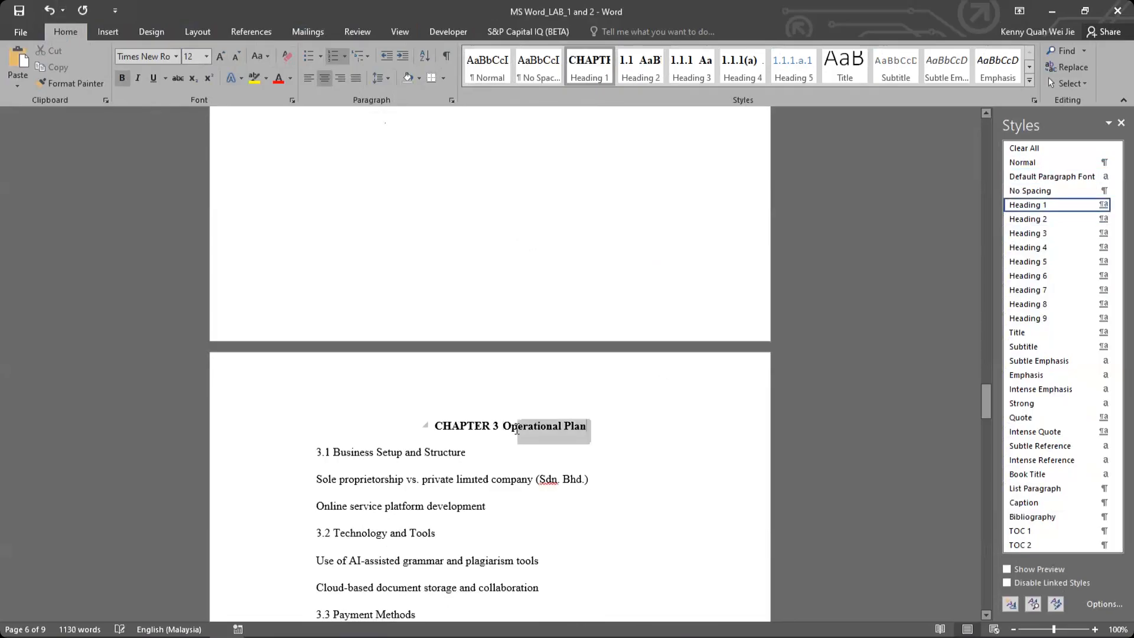
{"action": "left_click", "coordinate": [260, 55]}
{"action": "left_click", "coordinate": [267, 108]}
Apply the Heading 2 style to the "Business Setup and Structure" title and delete its manually written "3.1".
{"action": "scroll", "coordinate": [324, 323], "scroll_direction": "down", "scroll_amount": 4}
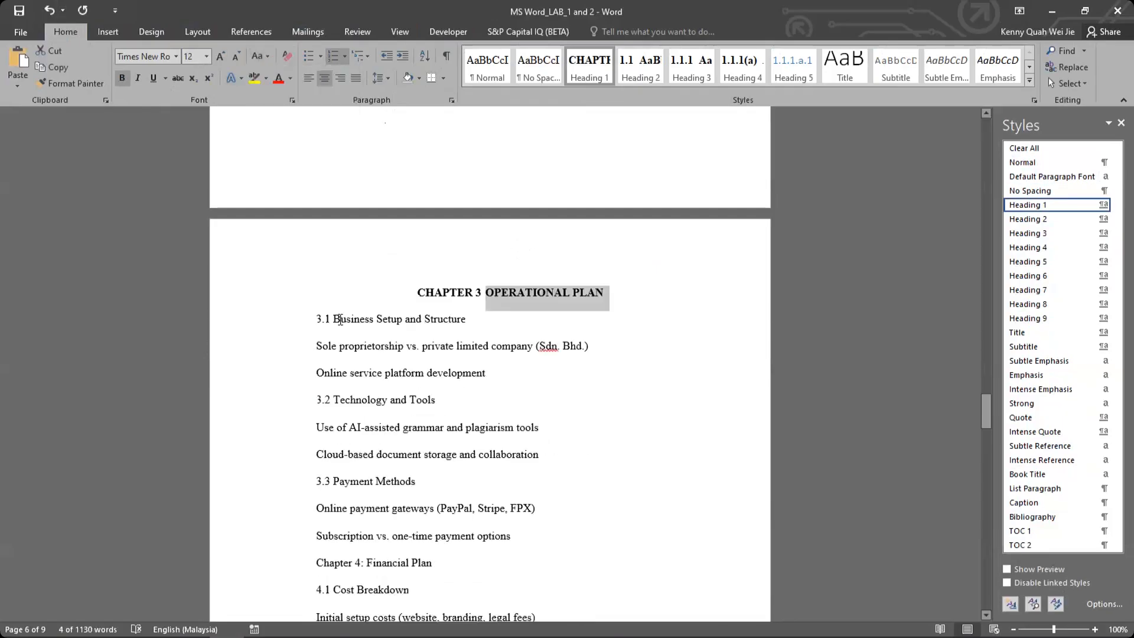
{"action": "left_click", "coordinate": [316, 316]}
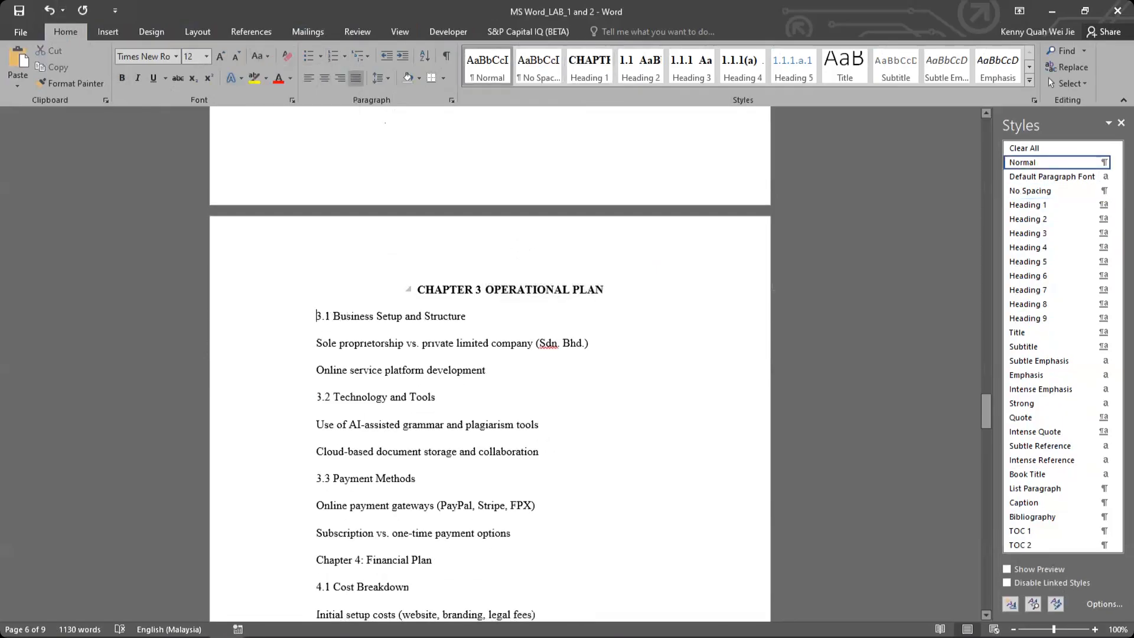
{"action": "left_click", "coordinate": [1027, 219]}
{"action": "key", "text": "Delete"}
{"action": "key", "text": "Delete"}
{"action": "key", "text": "Delete"}
{"action": "key", "text": "Delete"}
Apply the Heading 2 style to the "Technology and Tools" title and delete its manually written "3.2".
{"action": "left_click", "coordinate": [316, 398]}
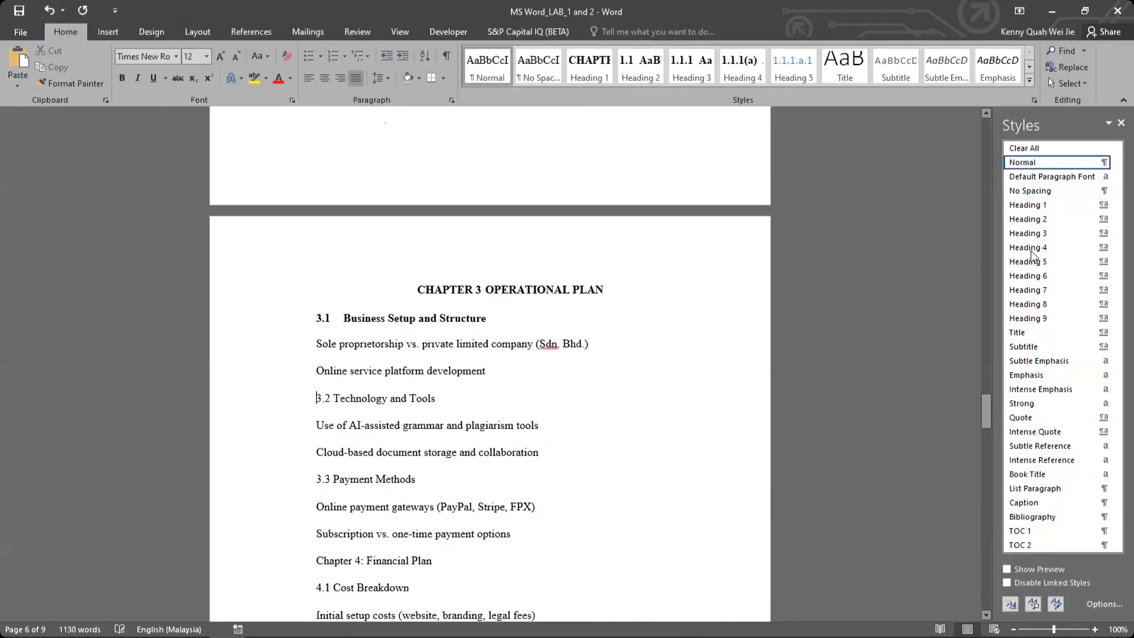
{"action": "left_click", "coordinate": [1028, 219]}
{"action": "key", "text": "Delete"}
{"action": "key", "text": "Delete"}
{"action": "key", "text": "Delete"}
{"action": "key", "text": "Delete"}
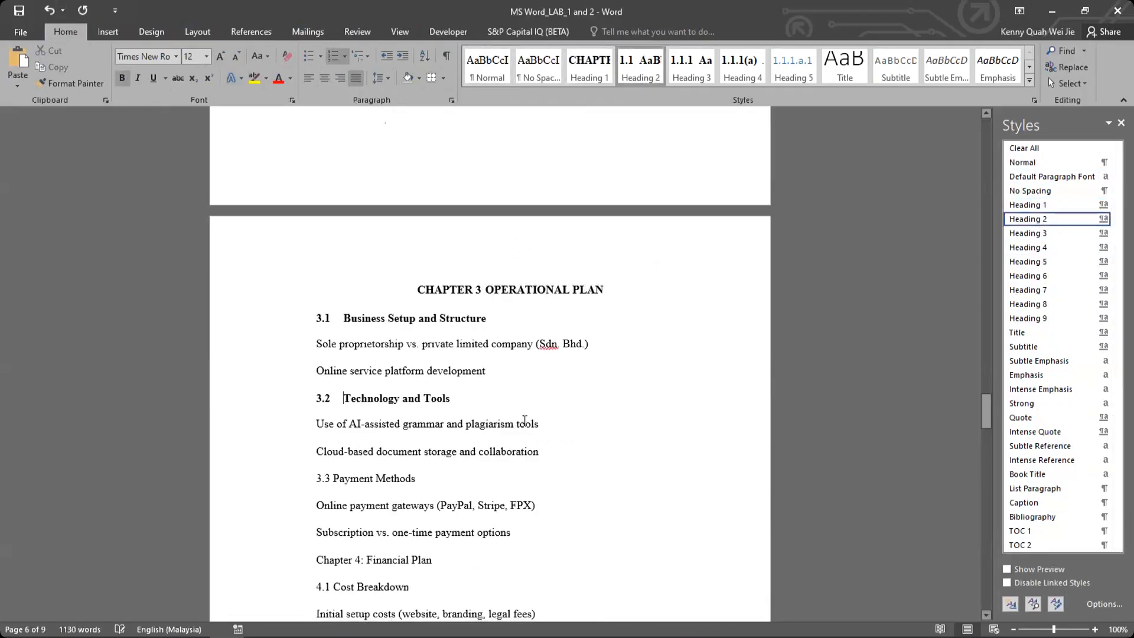
Apply the Heading 2 style to the "Payment Methods" title and delete its manually written "3.3".
{"action": "scroll", "coordinate": [524, 421], "scroll_direction": "down", "scroll_amount": 2}
{"action": "left_click", "coordinate": [330, 404]}
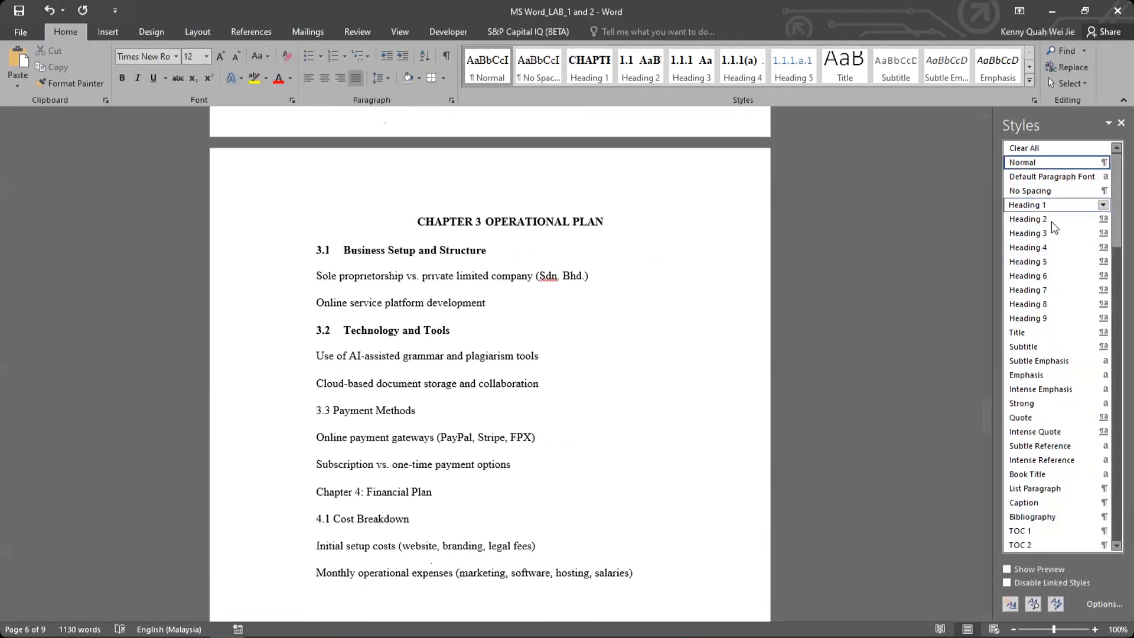
{"action": "left_click", "coordinate": [1051, 222]}
{"action": "key", "text": "Delete"}
{"action": "key", "text": "Delete"}
{"action": "key", "text": "Delete"}
{"action": "key", "text": "Delete"}
Insert a page break directly before the "Chapter 4: Financial Plan" title.
{"action": "scroll", "coordinate": [326, 397], "scroll_direction": "down", "scroll_amount": 3}
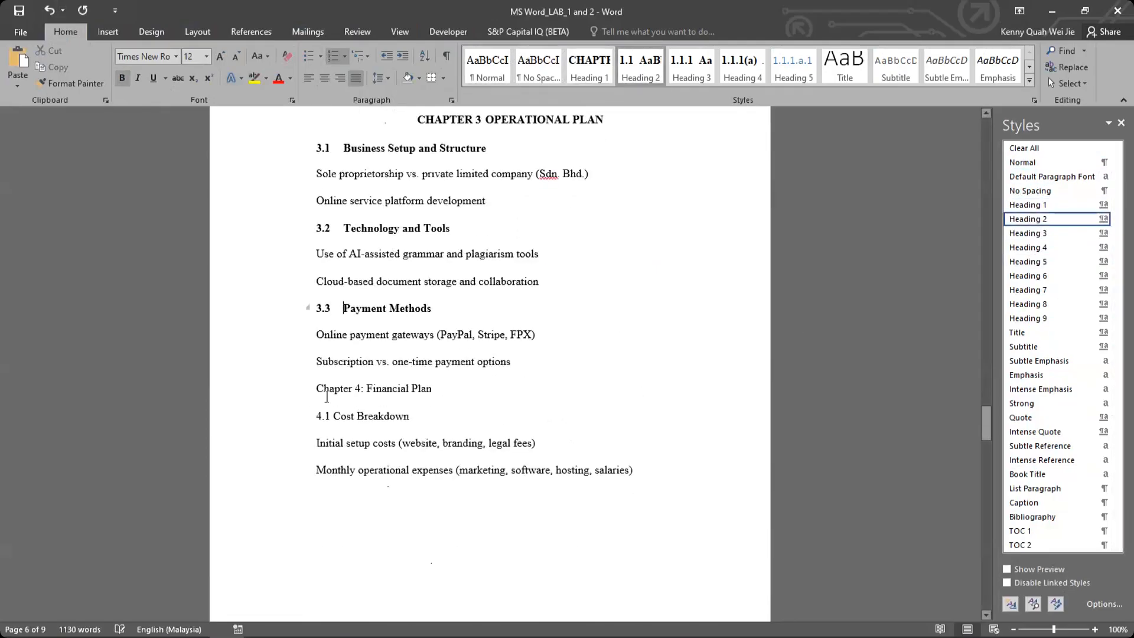
{"action": "left_click", "coordinate": [314, 388]}
{"action": "key", "text": "ctrl+Return"}
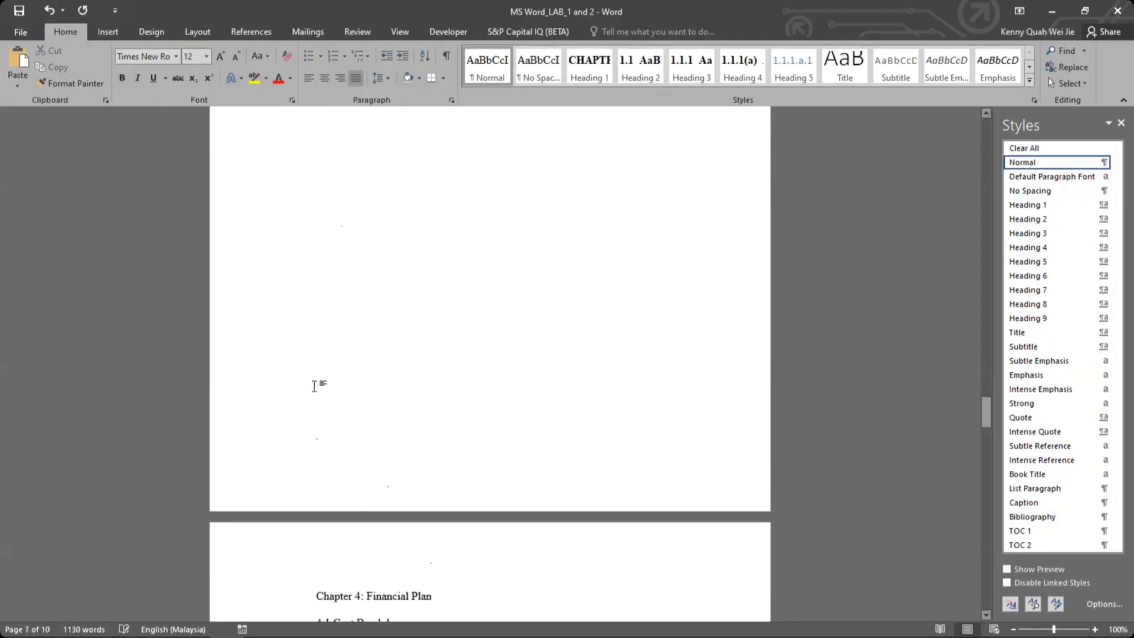
Apply the Heading 1 style to the "Chapter 4: Financial Plan" title and delete its manually written "Chapter 4:".
{"action": "scroll", "coordinate": [384, 439], "scroll_direction": "down", "scroll_amount": 6}
{"action": "left_click", "coordinate": [1028, 205]}
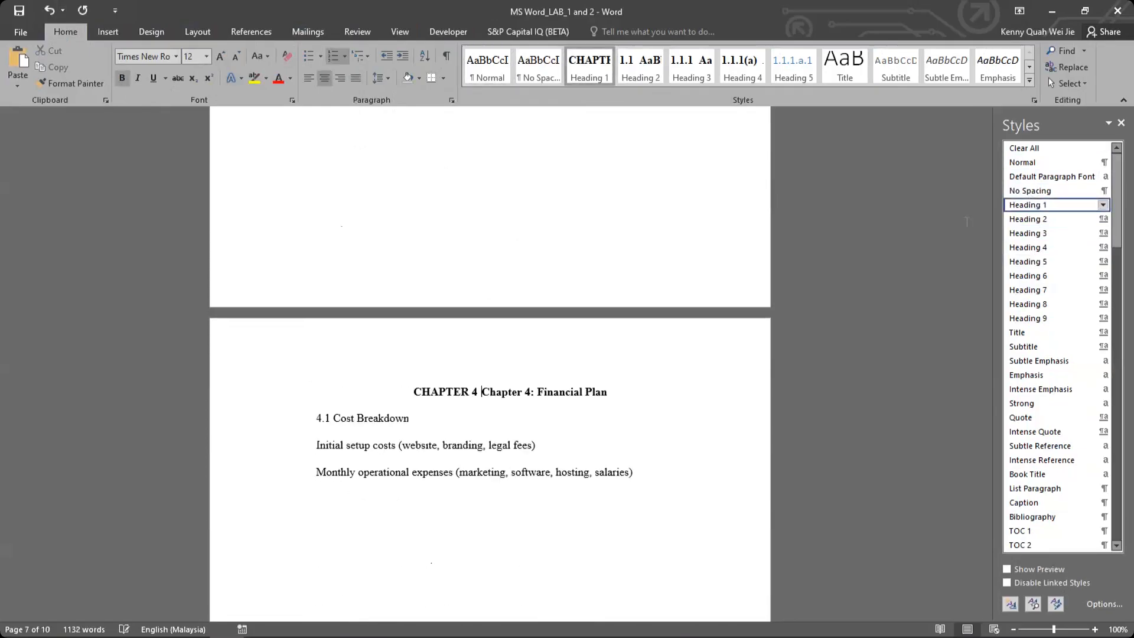
{"action": "key", "text": "Delete"}
{"action": "key", "text": "Delete"}
{"action": "key", "text": "Delete"}
{"action": "key", "text": "Delete"}
{"action": "key", "text": "Delete"}
{"action": "key", "text": "Delete"}
{"action": "key", "text": "Delete"}
{"action": "key", "text": "Delete"}
{"action": "key", "text": "Delete"}
{"action": "key", "text": "Delete"}
{"action": "key", "text": "Delete"}
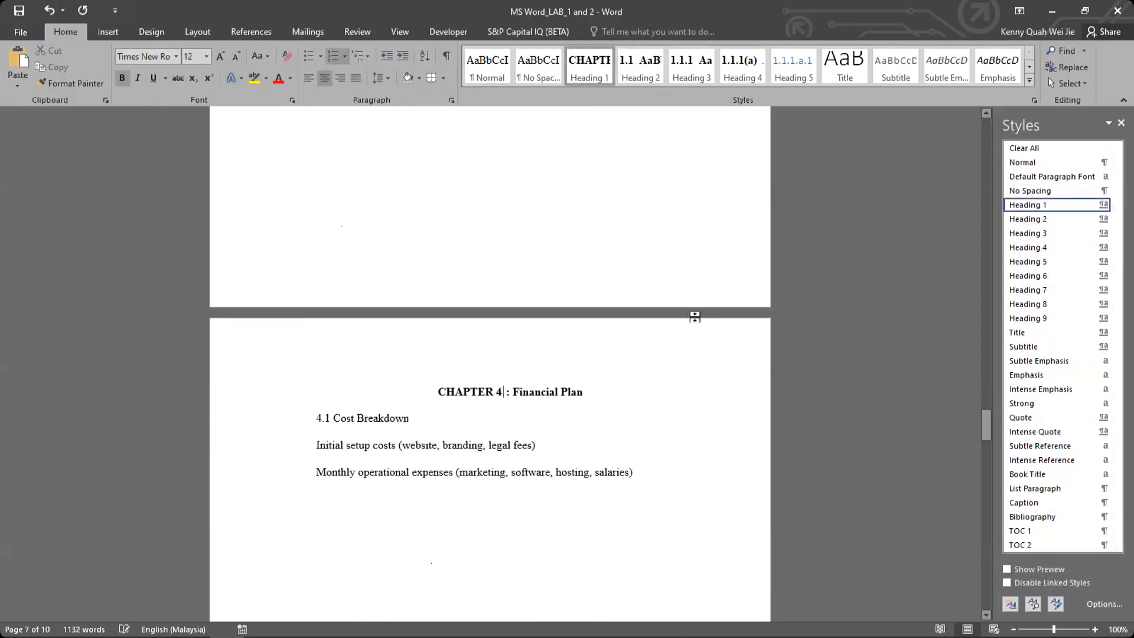
{"action": "key", "text": "Delete"}
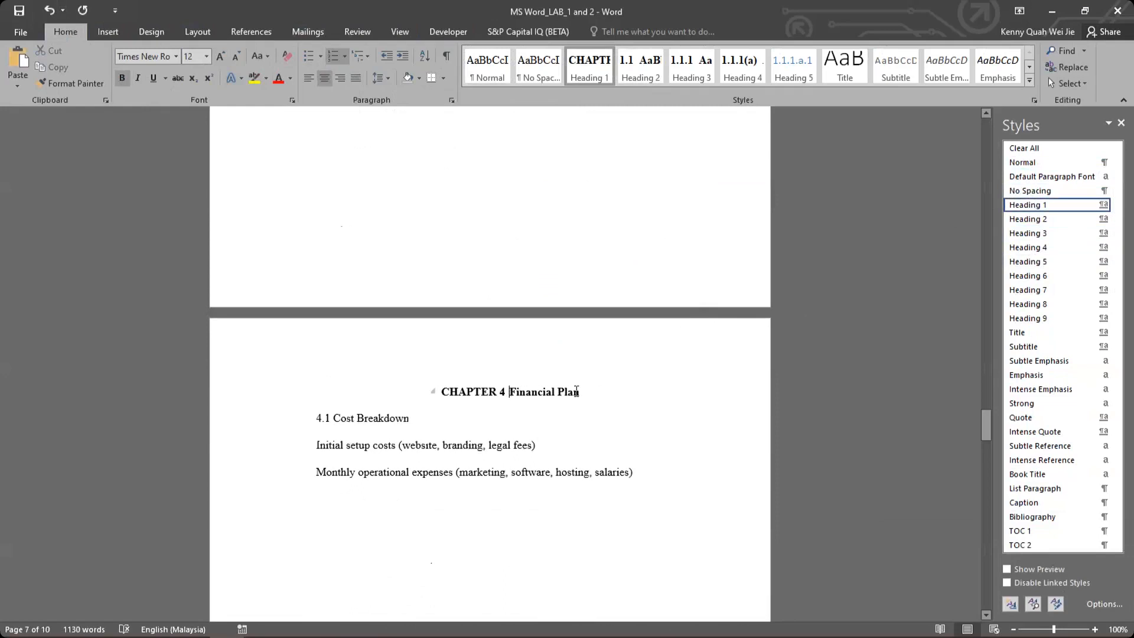
Change the "Financial Plan" chapter title text to uppercase.
{"action": "left_click", "coordinate": [577, 392], "text": "shift"}
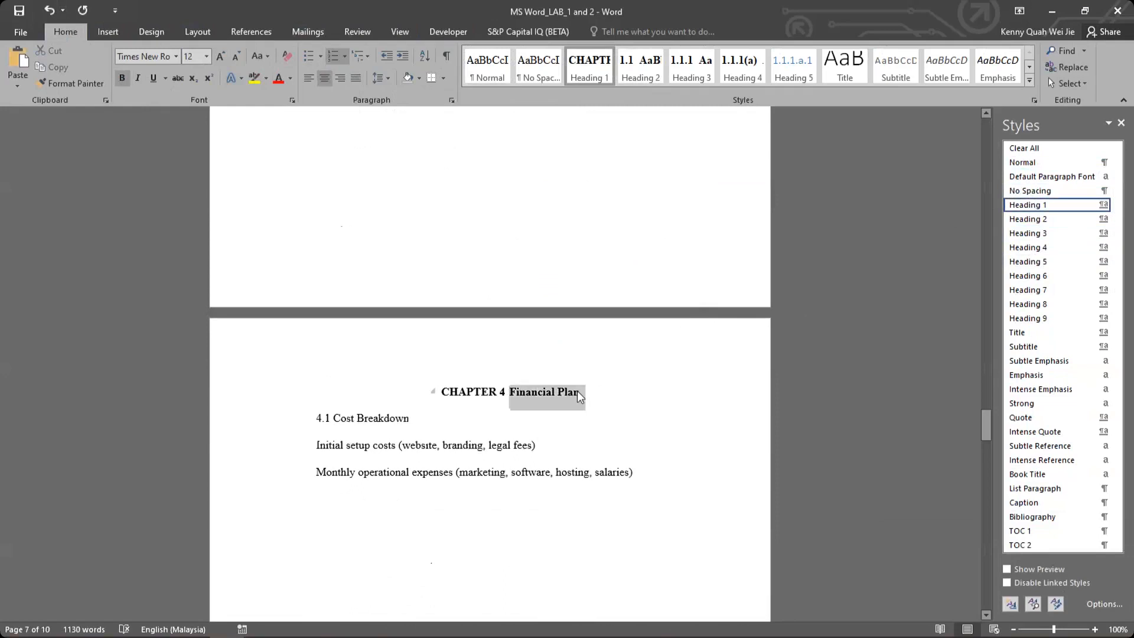
{"action": "left_click", "coordinate": [262, 64]}
{"action": "left_click", "coordinate": [278, 106]}
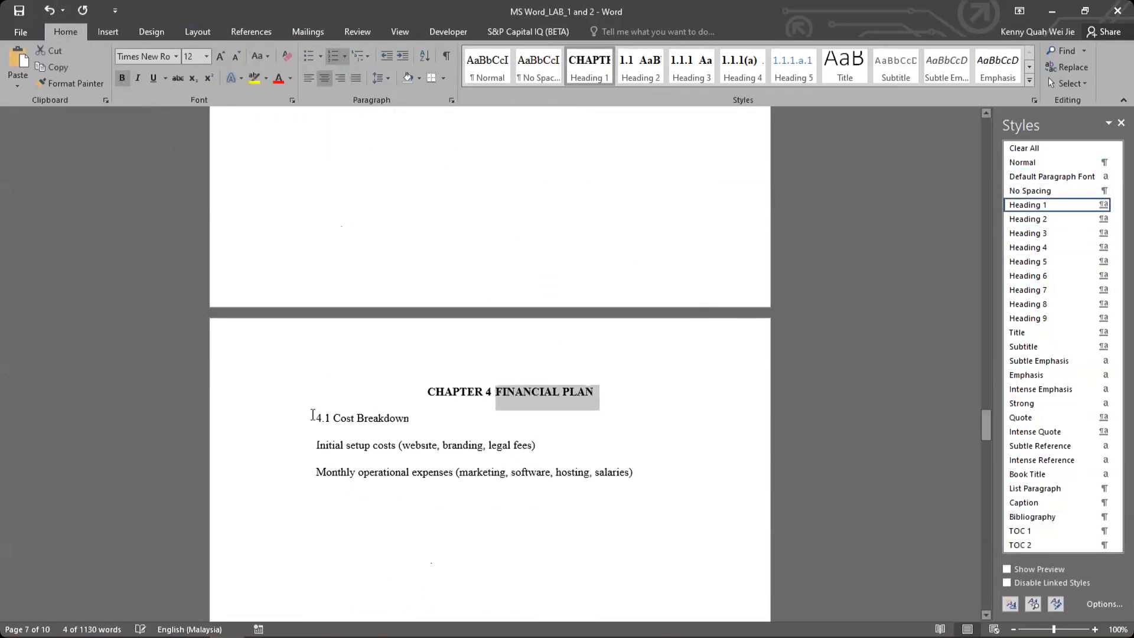
Apply the Heading 2 style to the "Cost Breakdown" and "Revenue Streams" titles and delete their manually written "4.1" and "4.2".
{"action": "left_click", "coordinate": [365, 423]}
{"action": "left_click", "coordinate": [1028, 219]}
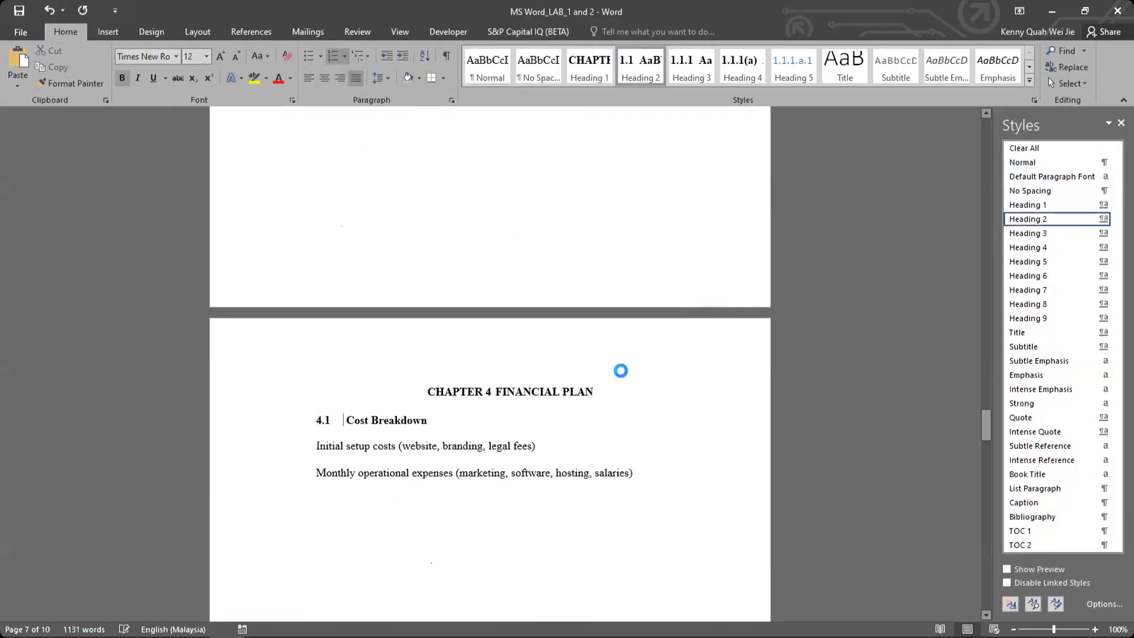
{"action": "scroll", "coordinate": [622, 370], "scroll_direction": "down", "scroll_amount": 20}
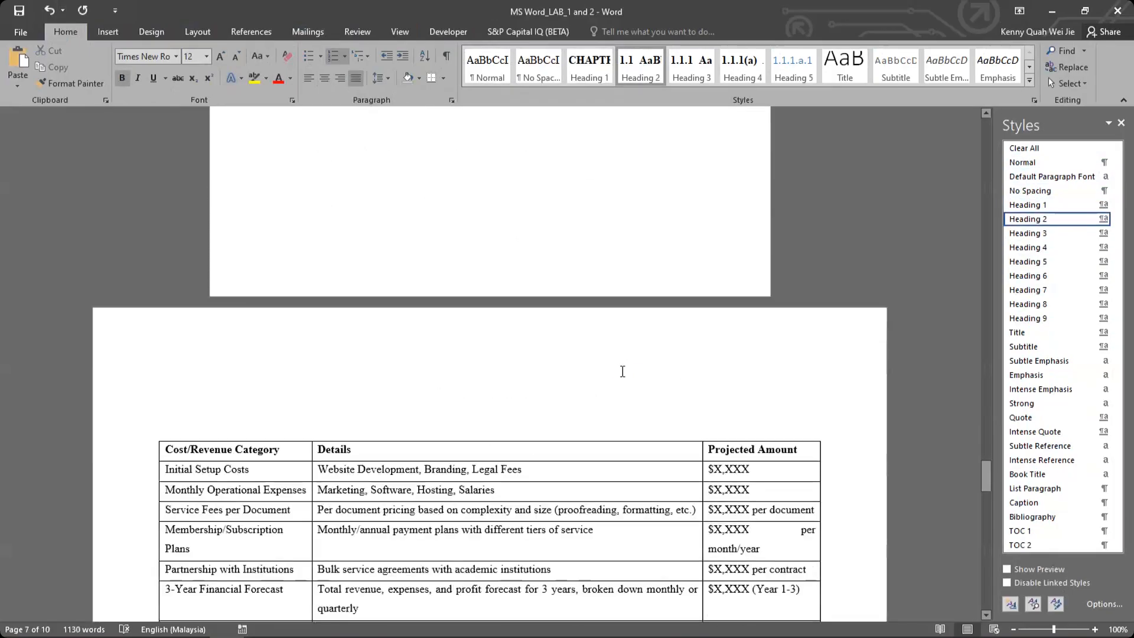
{"action": "scroll", "coordinate": [623, 371], "scroll_direction": "down", "scroll_amount": 10}
{"action": "left_click", "coordinate": [317, 333]}
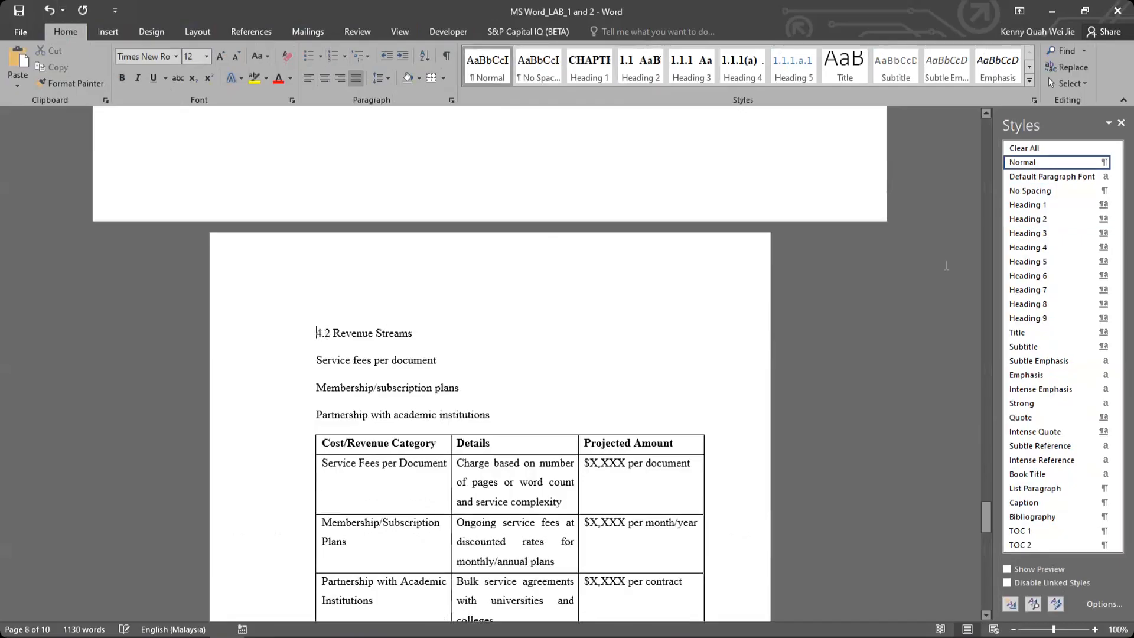
{"action": "left_click", "coordinate": [1030, 219]}
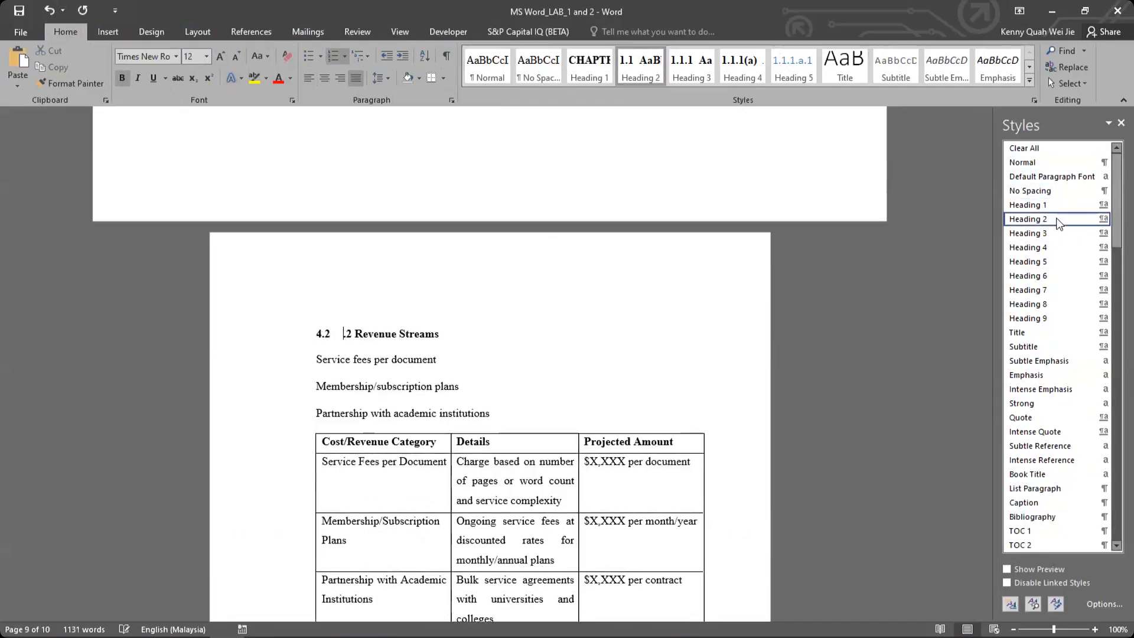
Apply the Heading 2 style to the "Financial Projections and Profitability Forecast" title and delete its manually written "4.3".
{"action": "scroll", "coordinate": [520, 372], "scroll_direction": "down", "scroll_amount": 5}
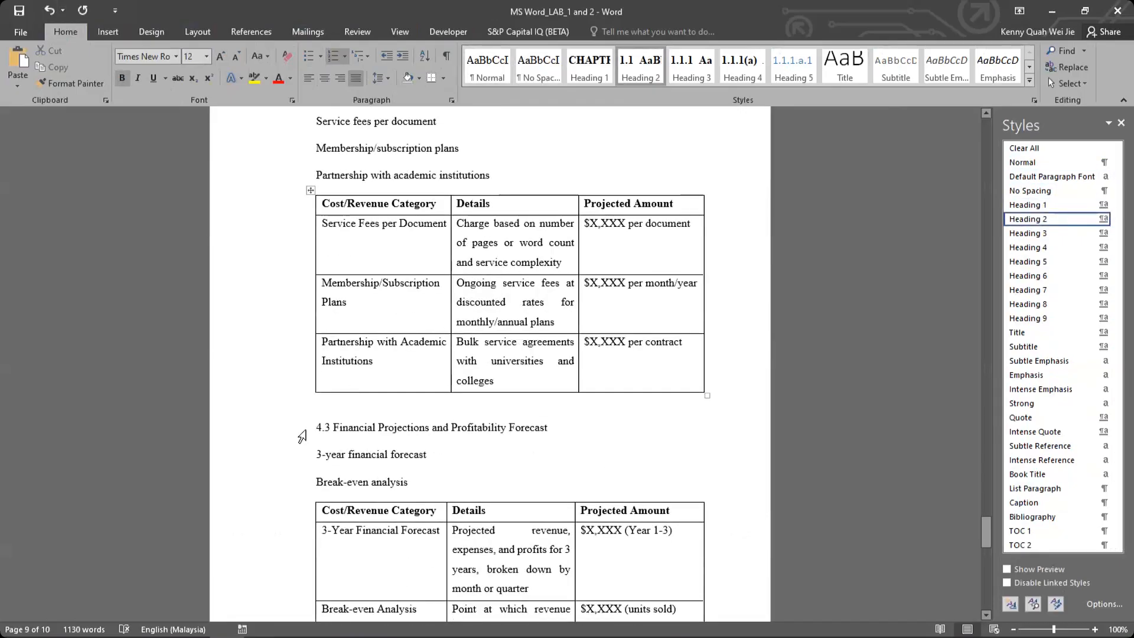
{"action": "left_click", "coordinate": [313, 428]}
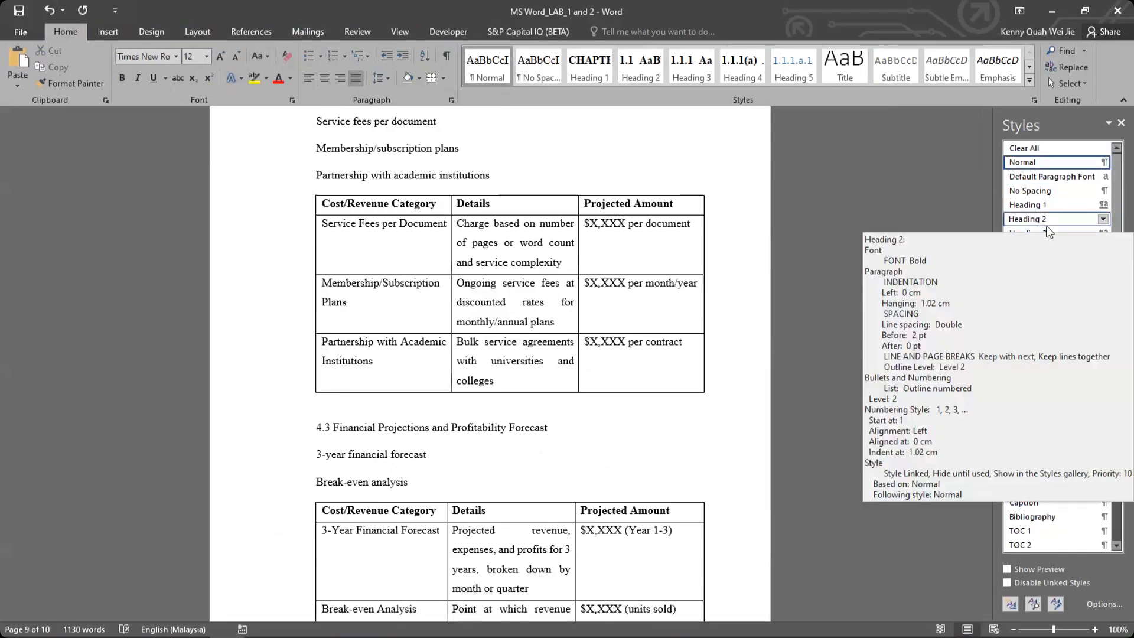
{"action": "left_click", "coordinate": [1046, 223]}
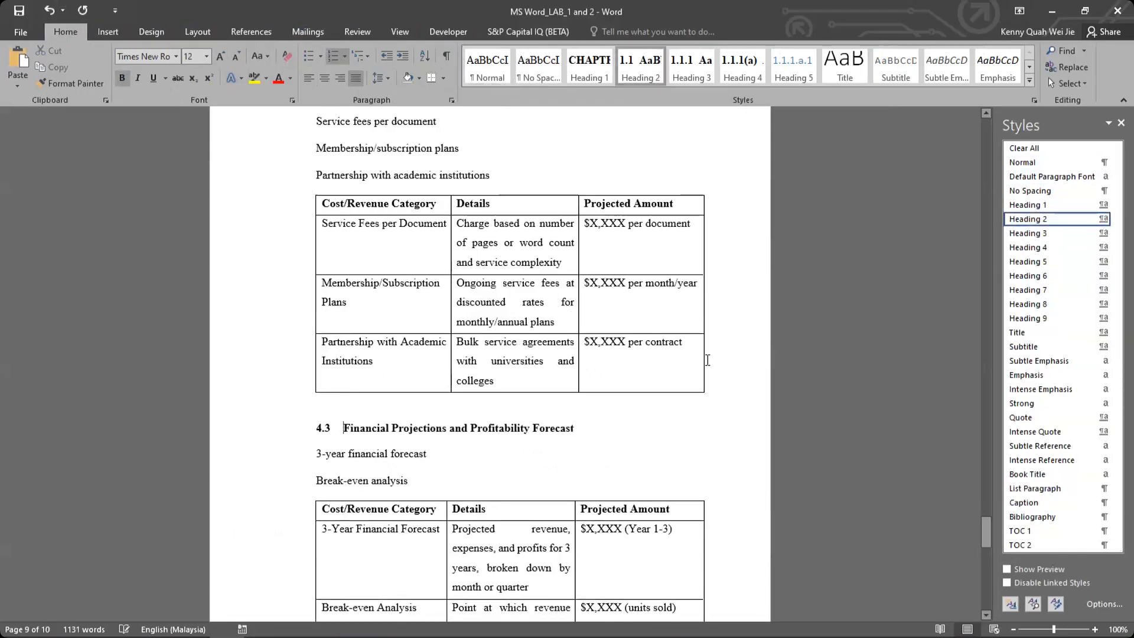
Insert a page break directly before the "Chapter 5: Marketing Strategy" title.
{"action": "scroll", "coordinate": [517, 336], "scroll_direction": "down", "scroll_amount": 6}
{"action": "left_click", "coordinate": [315, 319]}
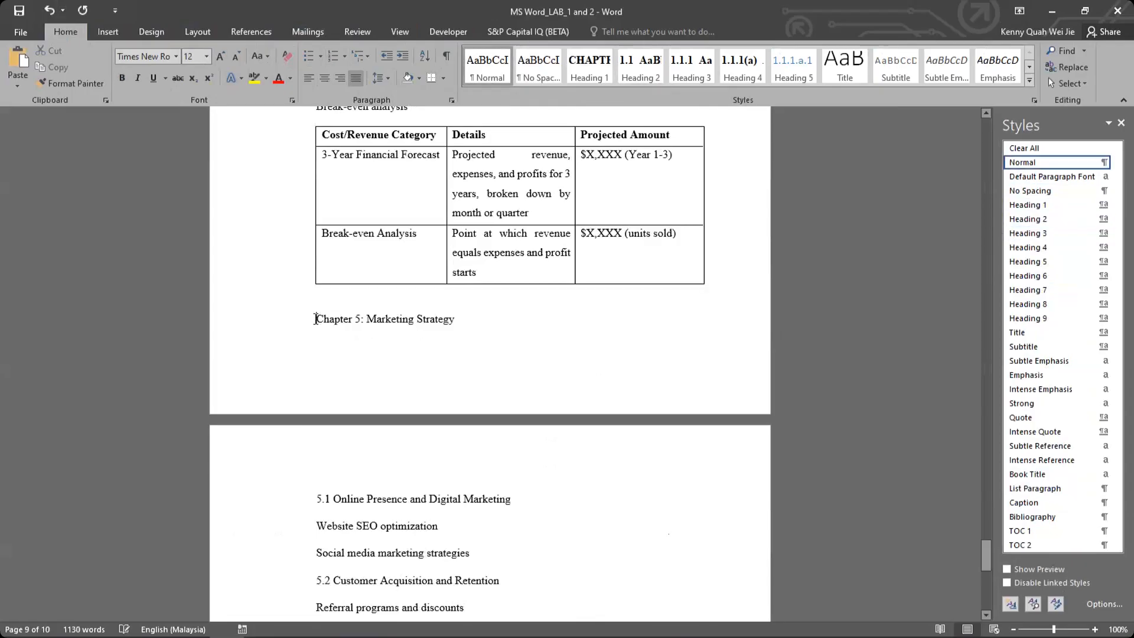
{"action": "key", "text": "ctrl+Return"}
Apply the Heading 1 style to the "Chapter 5: Marketing Strategy" title and delete its manually written "Chapter 5:".
{"action": "scroll", "coordinate": [315, 319], "scroll_direction": "down", "scroll_amount": 3}
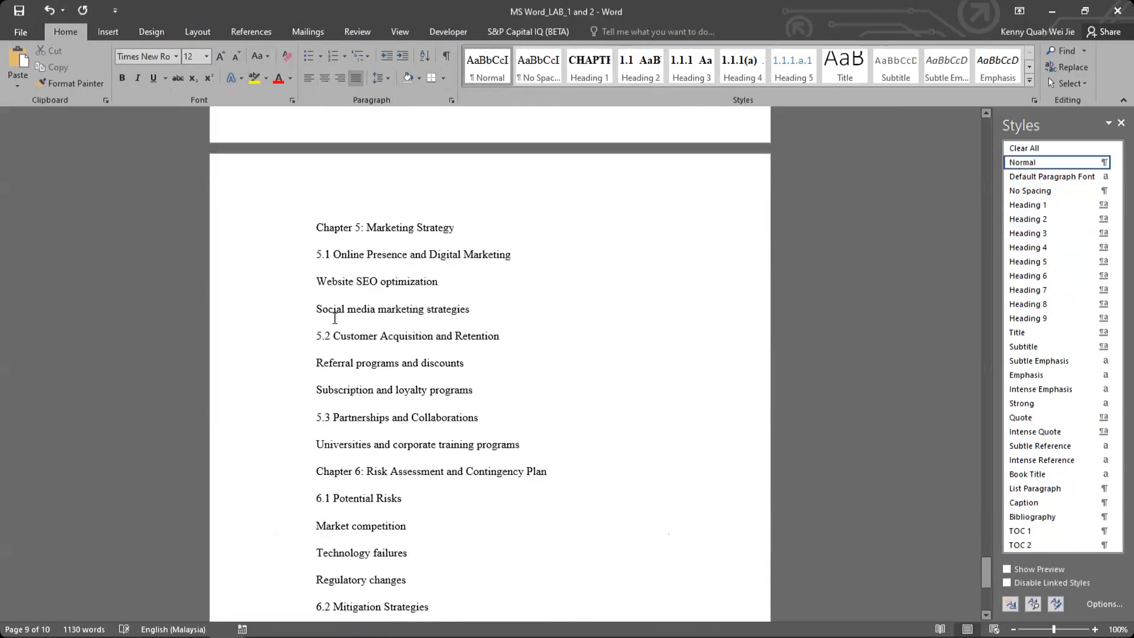
{"action": "left_click", "coordinate": [1054, 207]}
{"action": "key", "text": "Delete"}
{"action": "key", "text": "Delete"}
{"action": "key", "text": "Delete"}
{"action": "key", "text": "Delete"}
{"action": "key", "text": "Delete"}
{"action": "key", "text": "Delete"}
{"action": "key", "text": "Delete"}
{"action": "key", "text": "Delete"}
{"action": "key", "text": "Delete"}
{"action": "key", "text": "Delete"}
{"action": "key", "text": "Delete"}
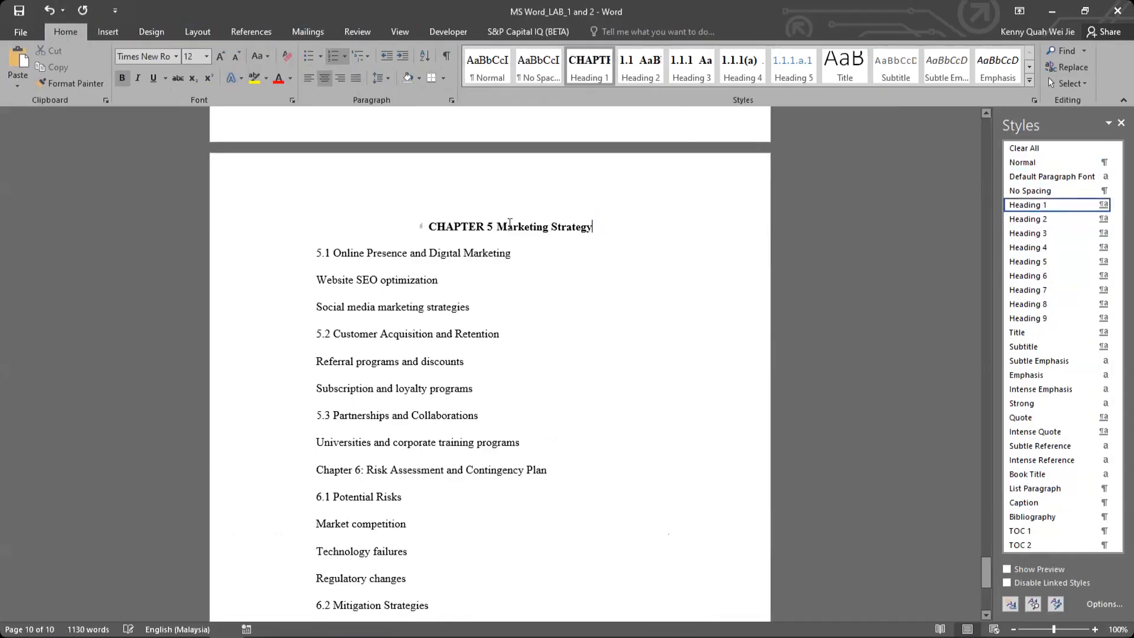
Change the "Marketing Strategy" chapter title text to uppercase.
{"action": "left_click", "coordinate": [598, 223], "text": "shift"}
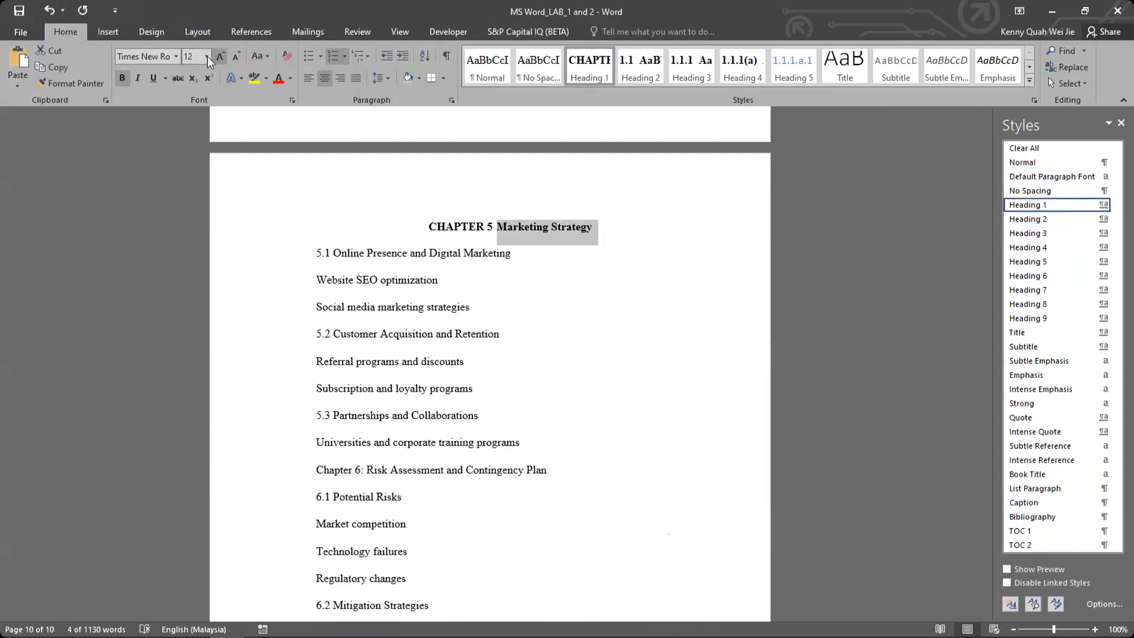
{"action": "left_click", "coordinate": [255, 55]}
{"action": "left_click", "coordinate": [278, 110]}
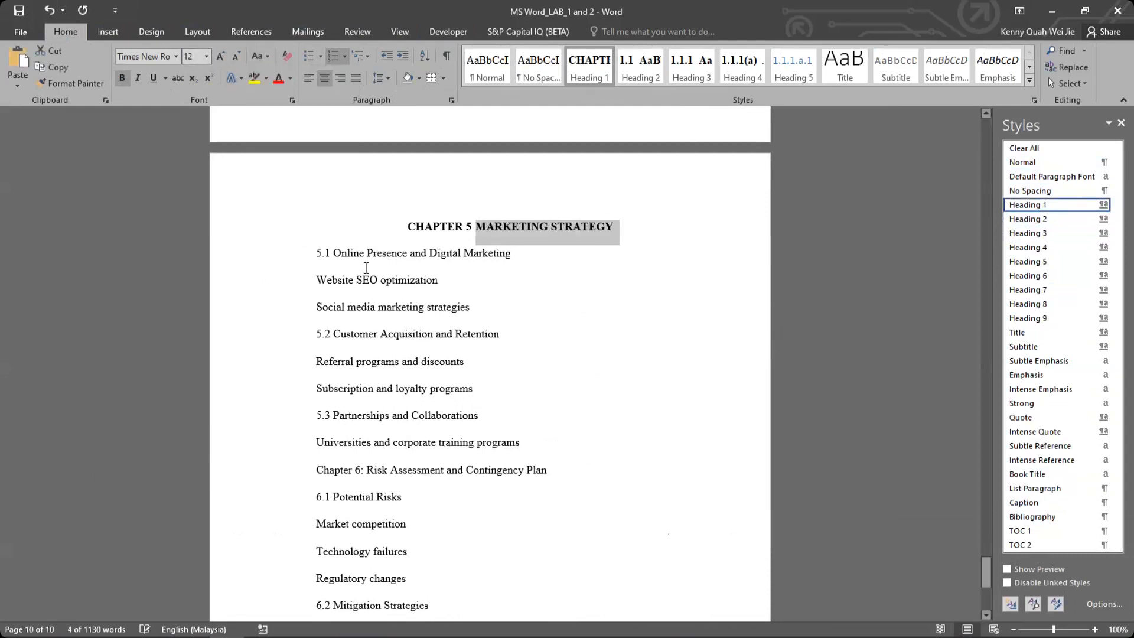
Apply the Heading 2 style to the "Online Presence and Digital Marketing" title and delete its manually written "5.1".
{"action": "left_click", "coordinate": [315, 254]}
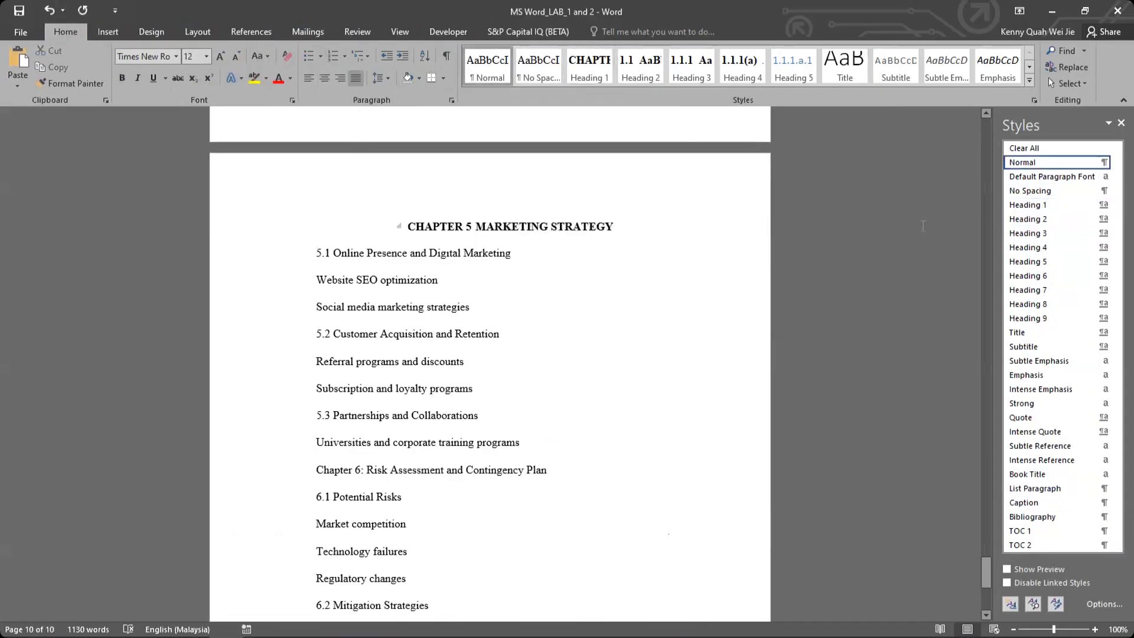
{"action": "left_click", "coordinate": [1049, 206]}
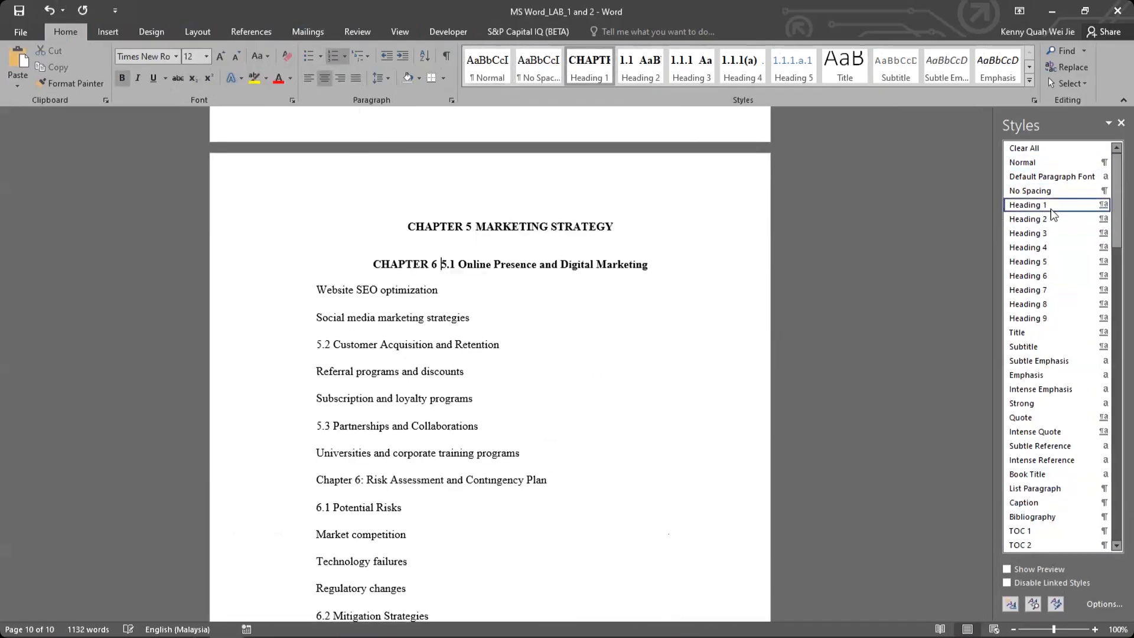
{"action": "left_click", "coordinate": [1046, 219]}
{"action": "key", "text": "Delete"}
{"action": "key", "text": "Delete"}
{"action": "key", "text": "Delete"}
{"action": "key", "text": "Delete"}
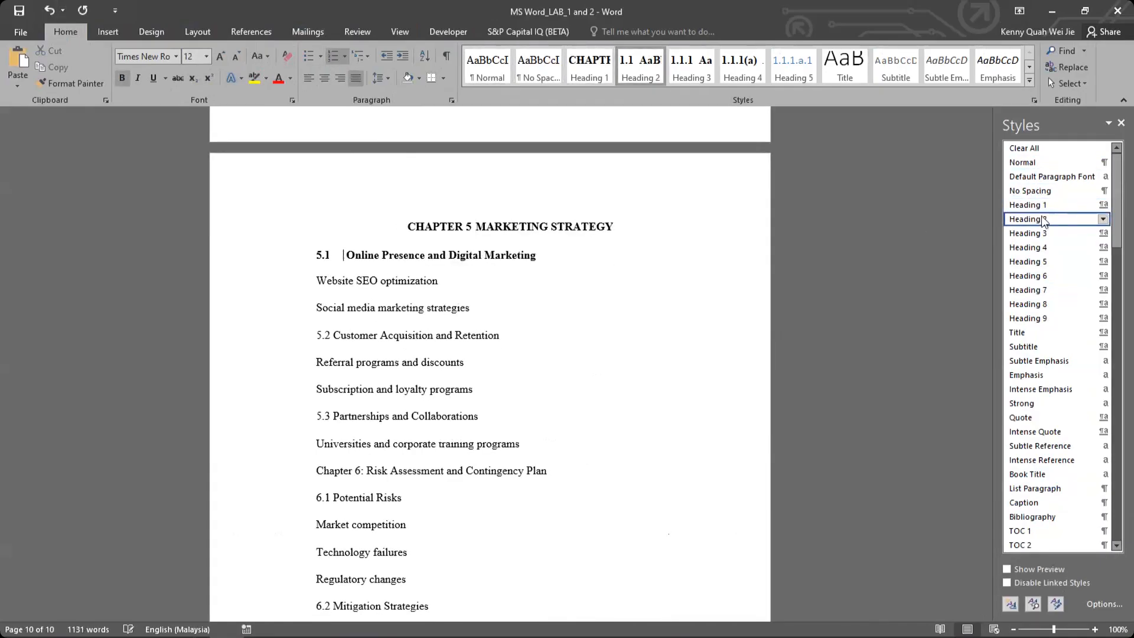
Apply the Heading 2 style to the "Customer Acquisition and Retention" title and delete its manually written "5.2".
{"action": "left_click", "coordinate": [317, 335]}
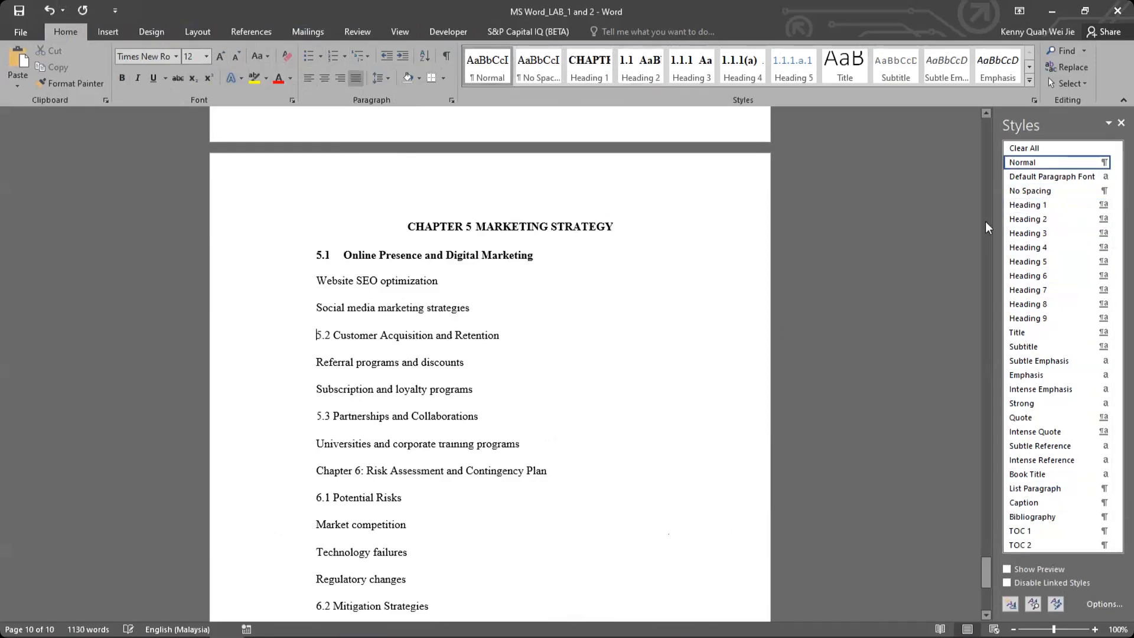
{"action": "left_click", "coordinate": [1065, 221]}
{"action": "key", "text": "Delete"}
{"action": "key", "text": "Delete"}
{"action": "key", "text": "Delete"}
{"action": "key", "text": "Delete"}
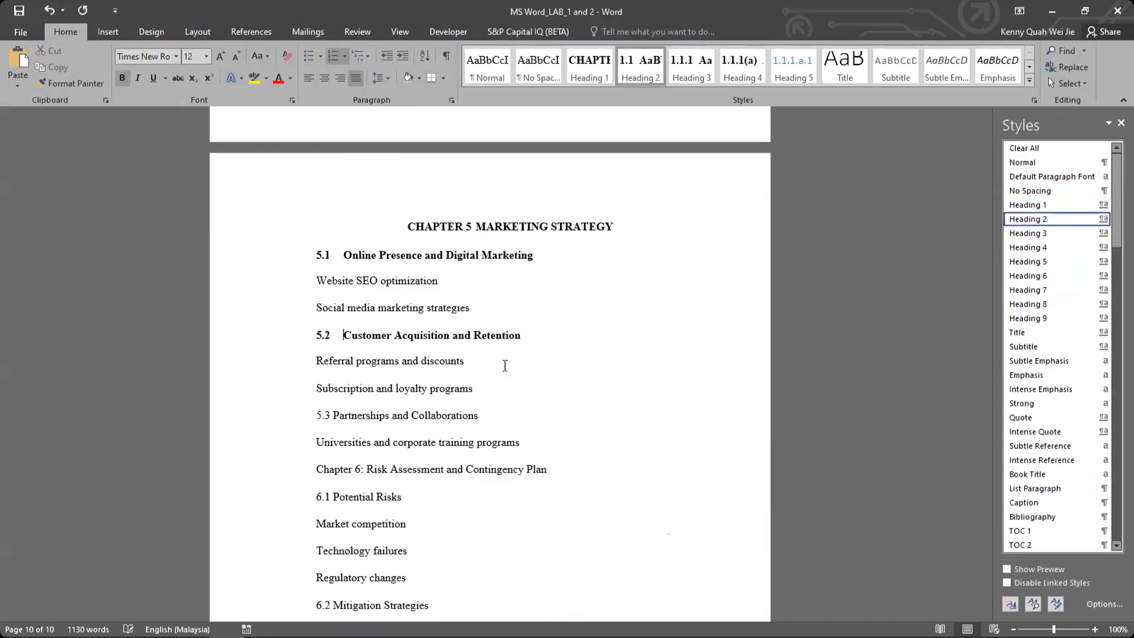
Apply the Heading 2 style to the "Partnerships and Collaborations" title and delete its manually written "5.3".
{"action": "left_click", "coordinate": [310, 414]}
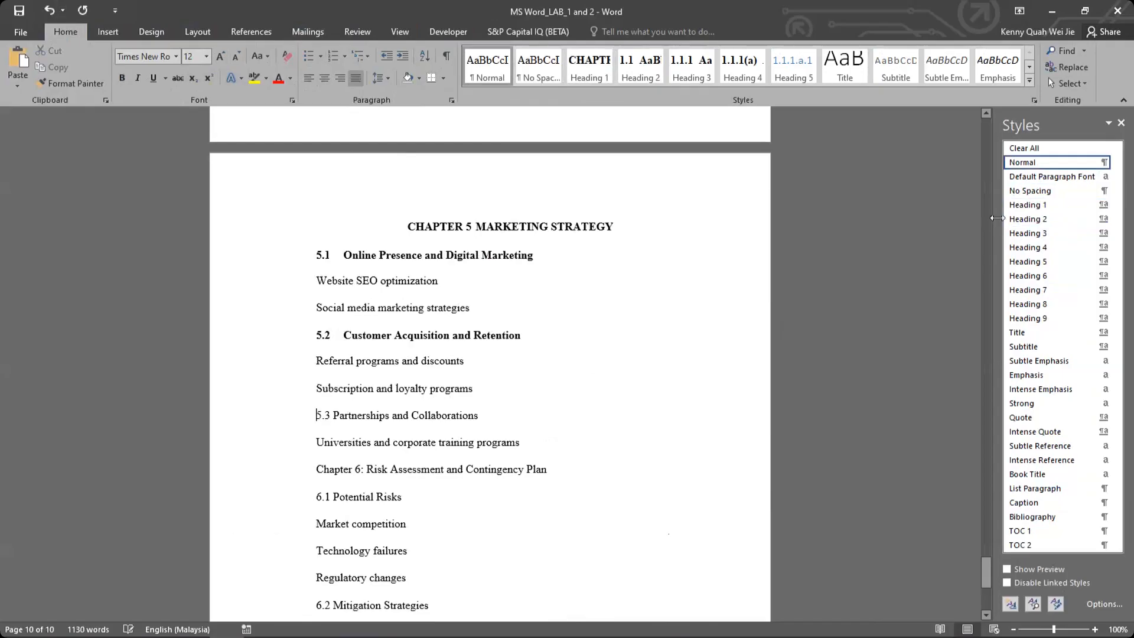
{"action": "left_click", "coordinate": [1062, 218]}
{"action": "scroll", "coordinate": [549, 391], "scroll_direction": "down", "scroll_amount": 3}
{"action": "key", "text": "Delete"}
{"action": "key", "text": "Delete"}
{"action": "key", "text": "Delete"}
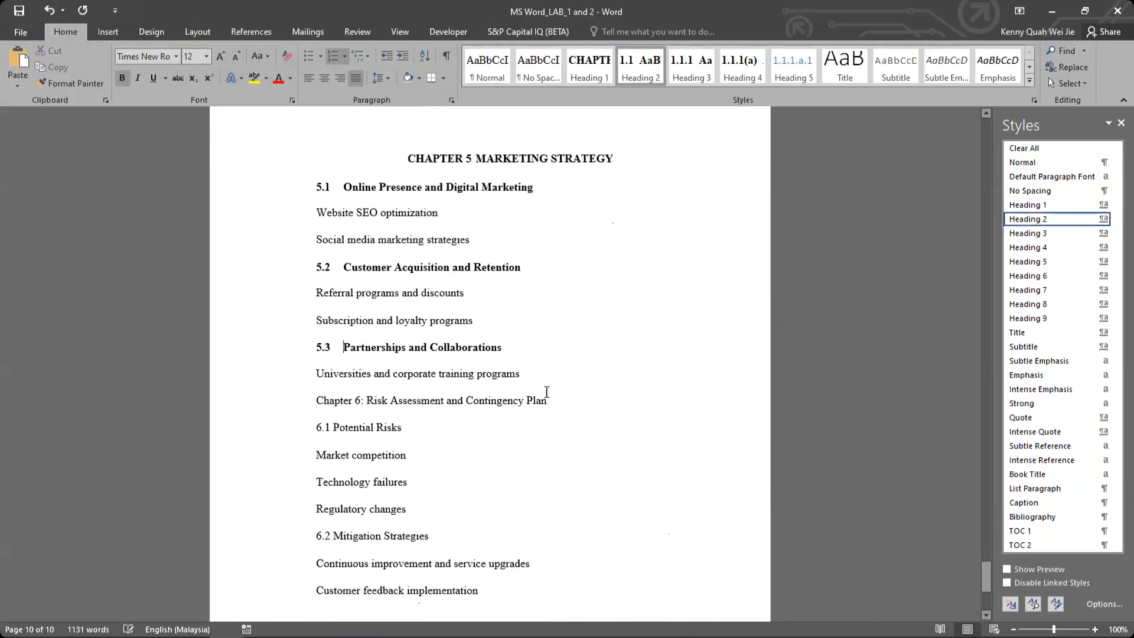
Insert a page break directly before the "Chapter 6: Risk Assessment and Contingency Plan" title.
{"action": "left_click", "coordinate": [311, 368]}
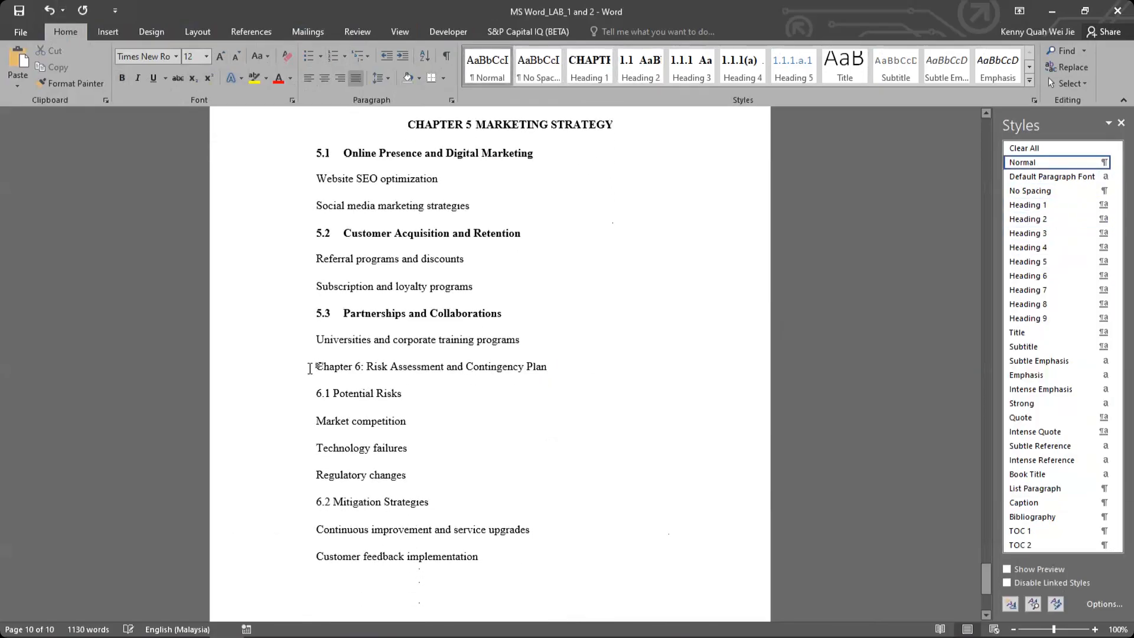
{"action": "key", "text": "ctrl+Return"}
Apply the Heading 1 style to the "Chapter 6: Risk Assessment and Contingency Plan" title and delete its manually written "Chapter 6:".
{"action": "scroll", "coordinate": [400, 317], "scroll_direction": "down", "scroll_amount": 6}
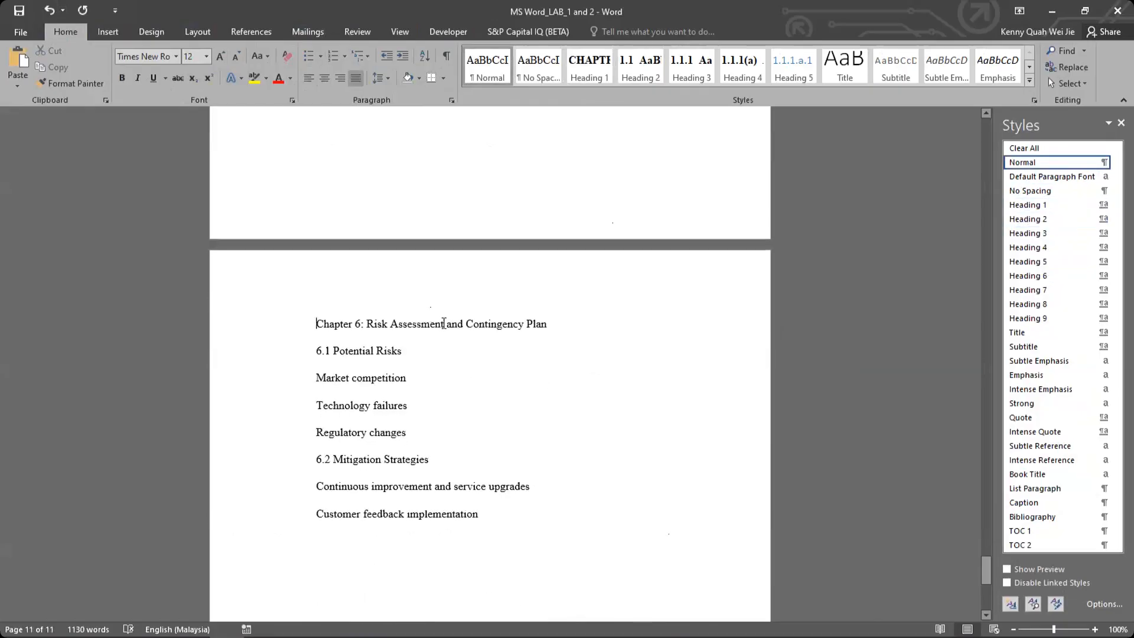
{"action": "left_click", "coordinate": [1040, 205]}
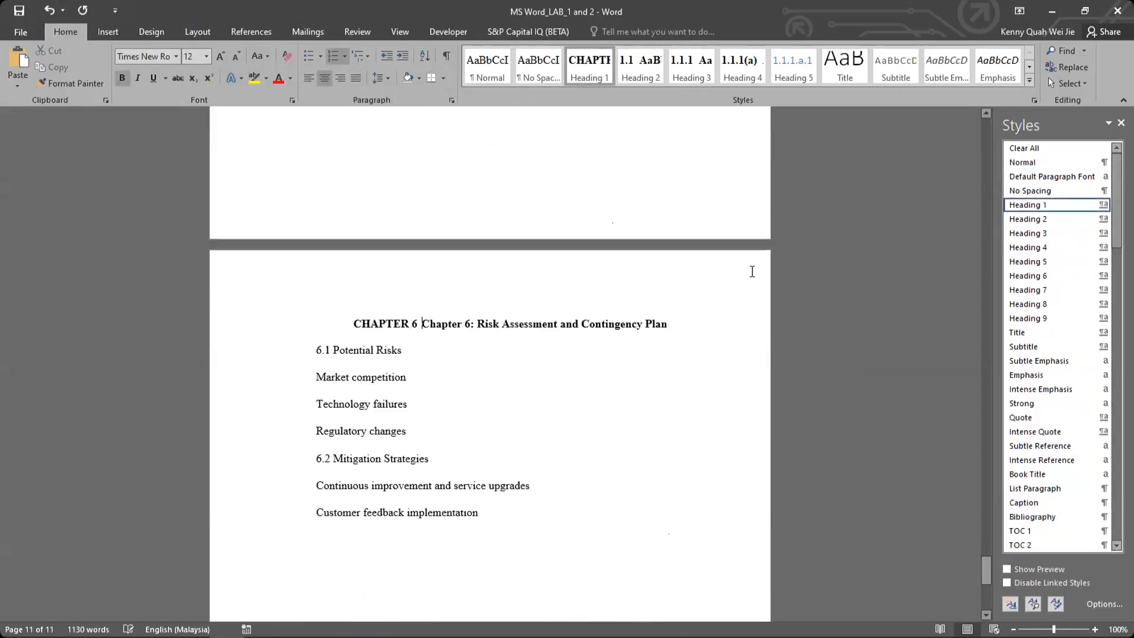
{"action": "key", "text": "Delete"}
{"action": "key", "text": "Delete"}
{"action": "key", "text": "Delete"}
{"action": "key", "text": "Delete"}
{"action": "key", "text": "Delete"}
{"action": "key", "text": "Delete"}
{"action": "key", "text": "Delete"}
{"action": "key", "text": "Delete"}
{"action": "key", "text": "Delete"}
{"action": "key", "text": "Delete"}
{"action": "key", "text": "Delete"}
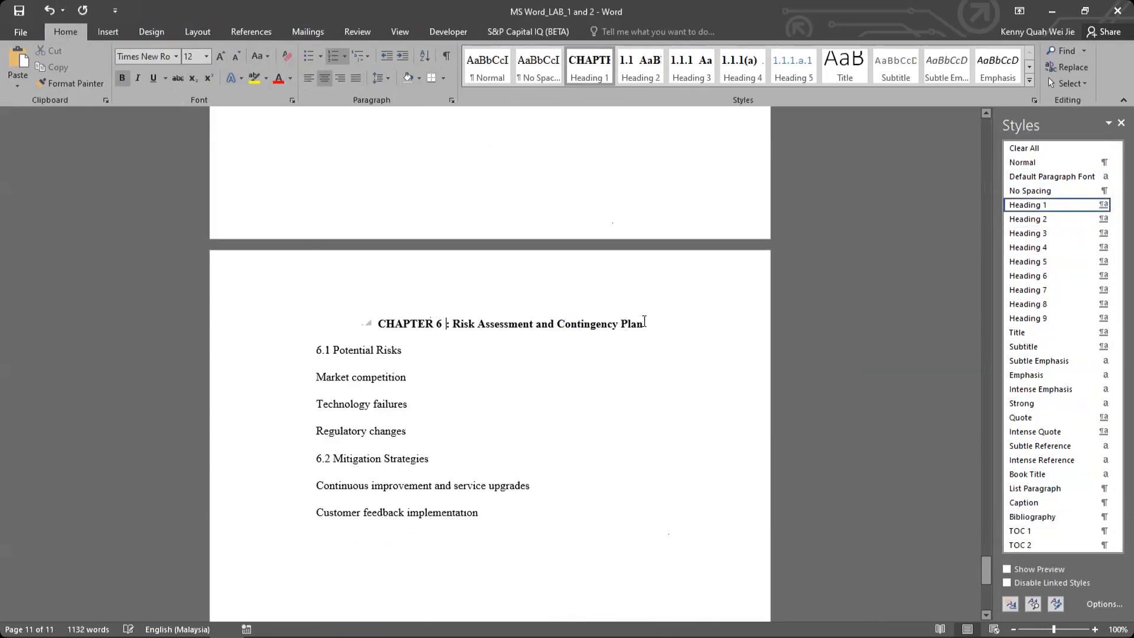
Change the "Risk Assessment and Contingency Plan" chapter title text to uppercase.
{"action": "left_click_drag", "start_coordinate": [647, 324], "coordinate": [450, 324]}
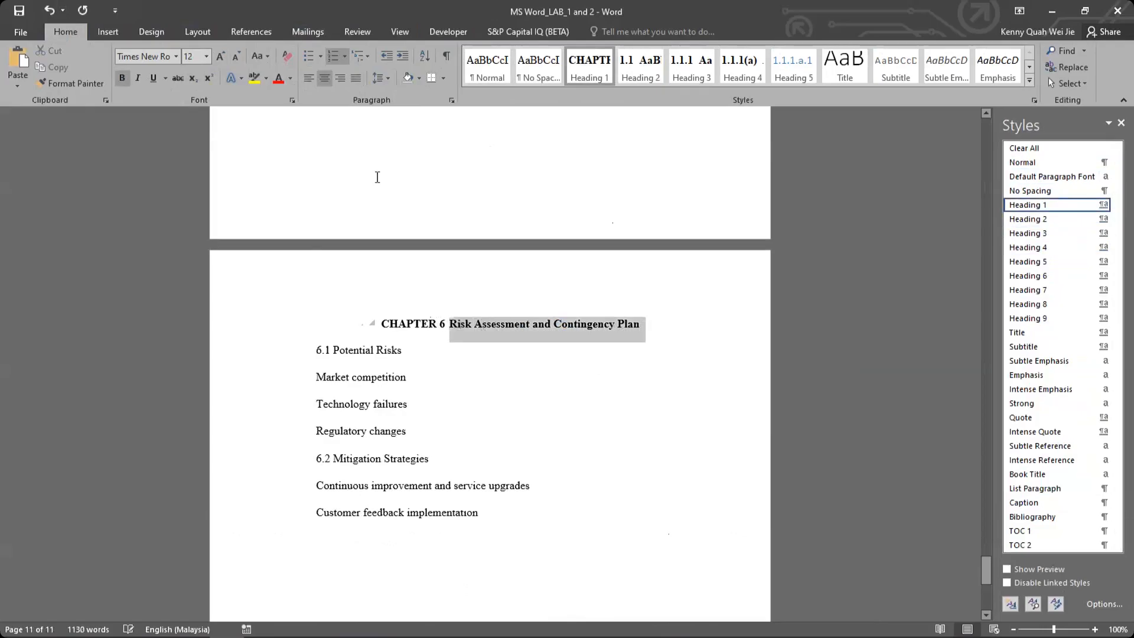
{"action": "left_click", "coordinate": [260, 56]}
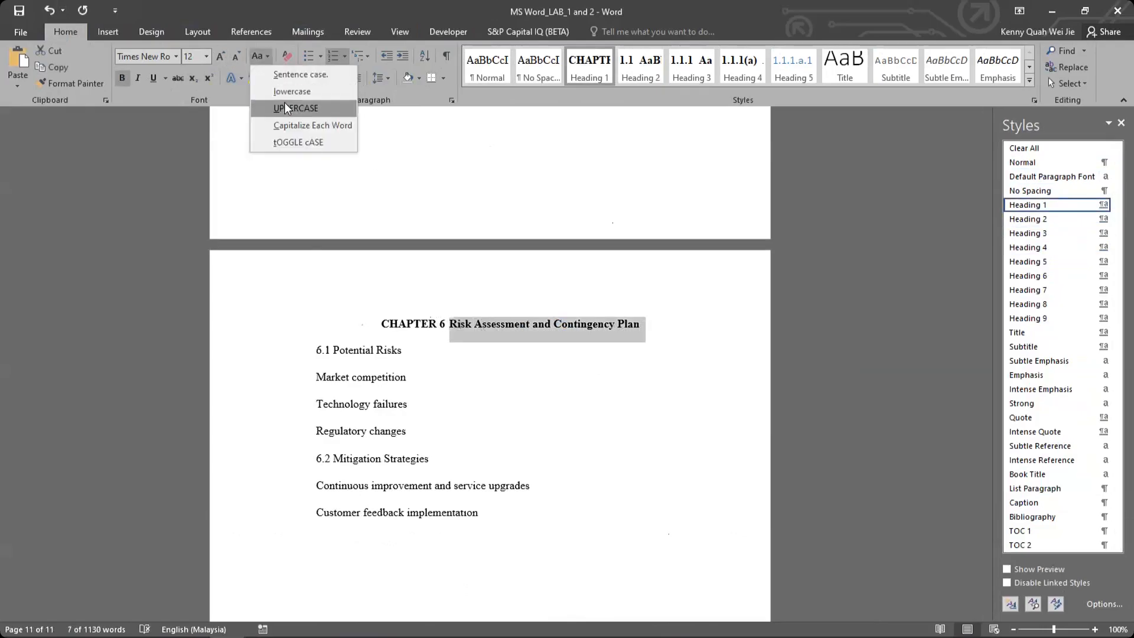
{"action": "left_click", "coordinate": [282, 112]}
Apply the Heading 2 style to the "Potential Risks" title and delete its manually written "6.1".
{"action": "left_click", "coordinate": [347, 374]}
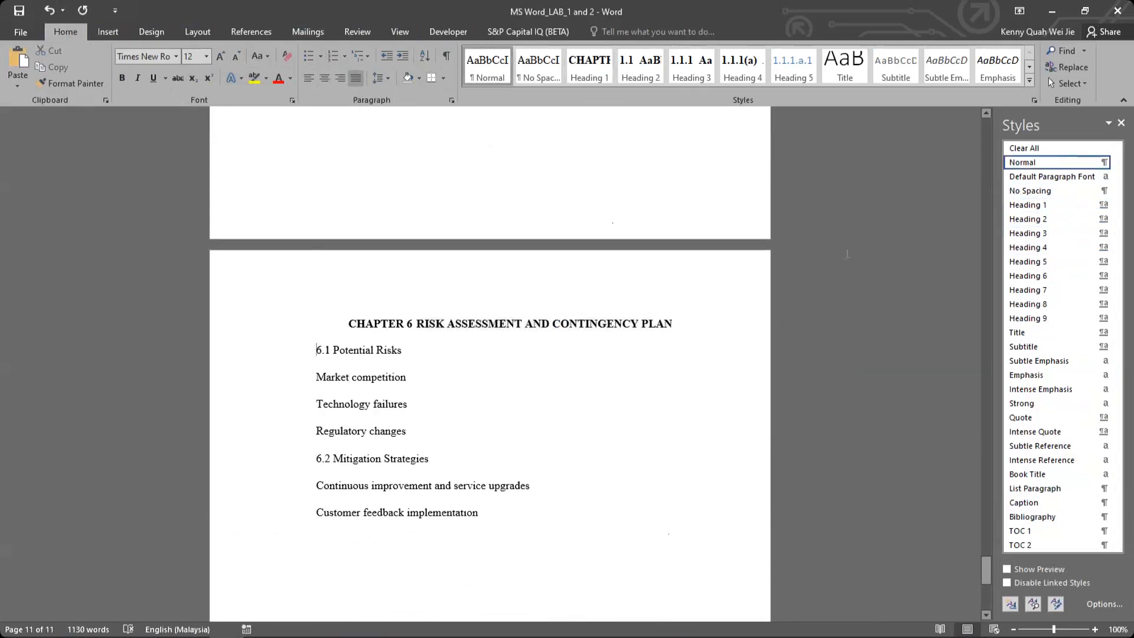
{"action": "left_click", "coordinate": [1038, 219]}
{"action": "key", "text": "Delete"}
{"action": "key", "text": "Delete"}
{"action": "key", "text": "Delete"}
{"action": "key", "text": "Delete"}
Apply the Heading 2 style to the "Mitigation Strategies" title and delete its manually written "6.2".
{"action": "left_click", "coordinate": [317, 458]}
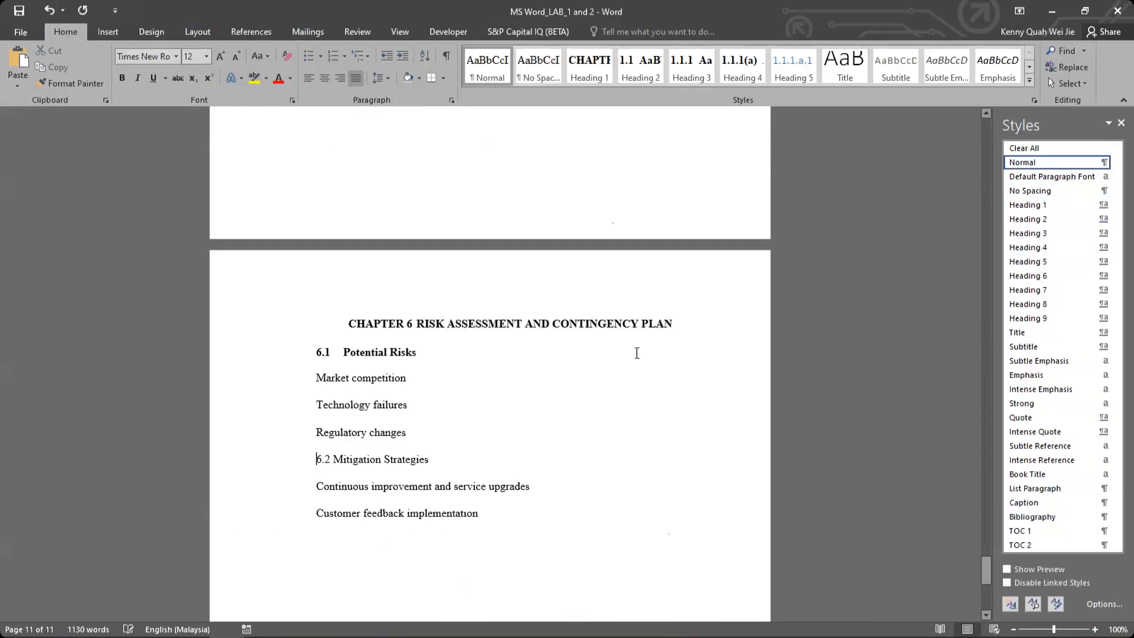
{"action": "left_click", "coordinate": [1070, 223]}
{"action": "key", "text": "Delete"}
{"action": "key", "text": "Delete"}
Insert a page break on the blank first page at the start of the document.
{"action": "scroll", "coordinate": [582, 381], "scroll_direction": "down", "scroll_amount": 10}
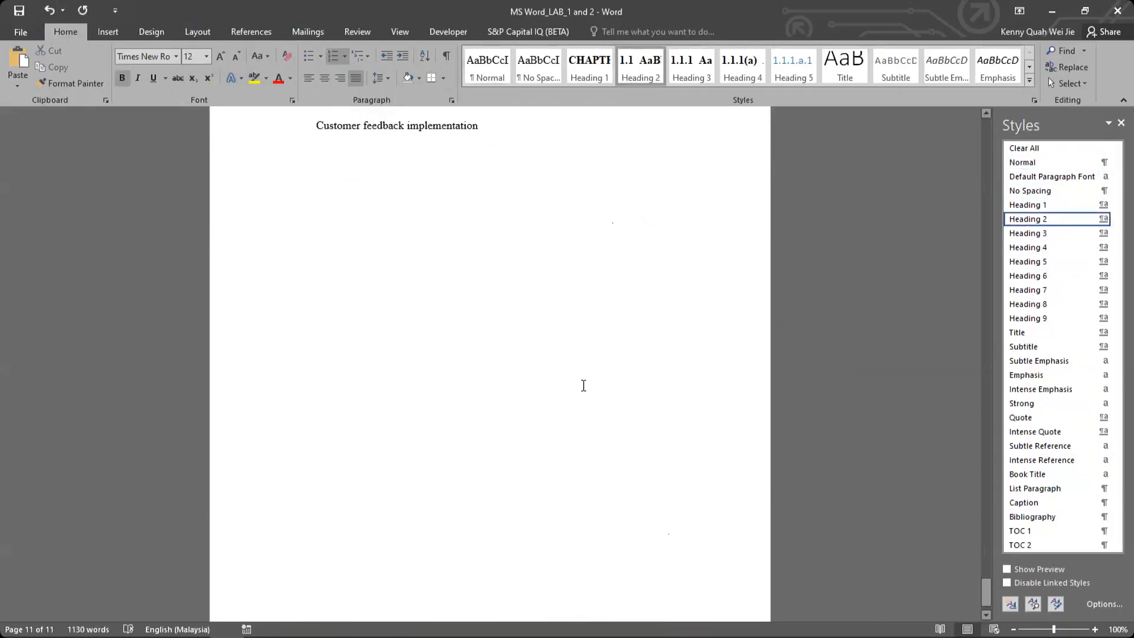
{"action": "scroll", "coordinate": [584, 385], "scroll_direction": "up", "scroll_amount": 10}
{"action": "scroll", "coordinate": [690, 381], "scroll_direction": "up", "scroll_amount": 7}
{"action": "left_click_drag", "start_coordinate": [984, 550], "coordinate": [818, 177]}
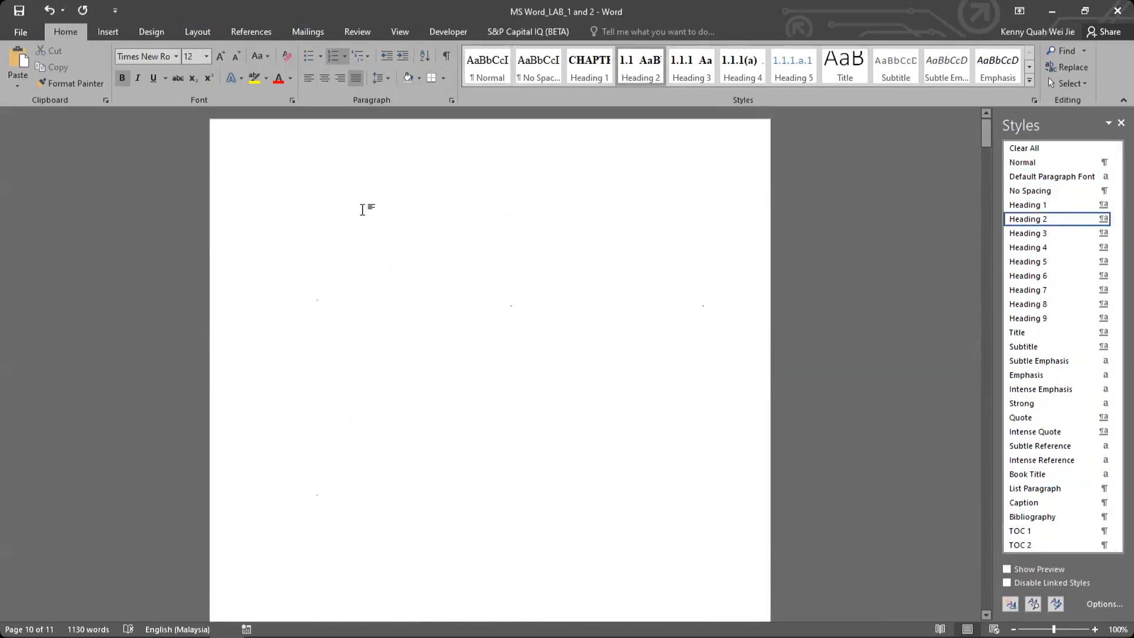
{"action": "left_click", "coordinate": [352, 172]}
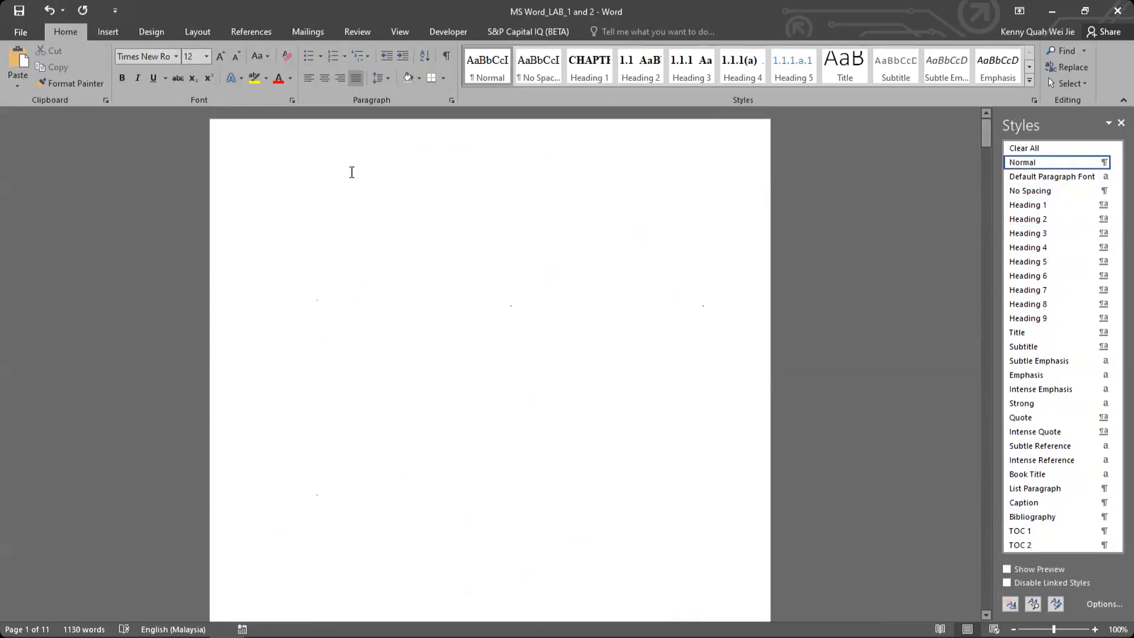
{"action": "key", "text": "ctrl+Return"}
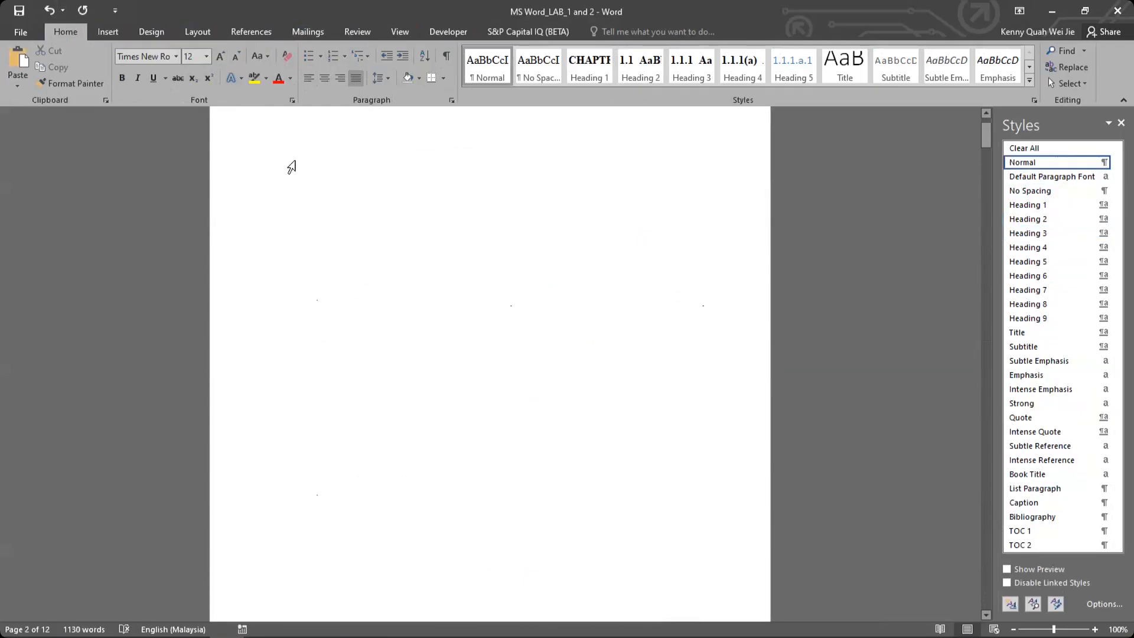
Insert the Automatic Table 2 table of contents on the blank second page.
{"action": "scroll", "coordinate": [296, 181], "scroll_direction": "up", "scroll_amount": 1}
{"action": "left_click", "coordinate": [314, 186]}
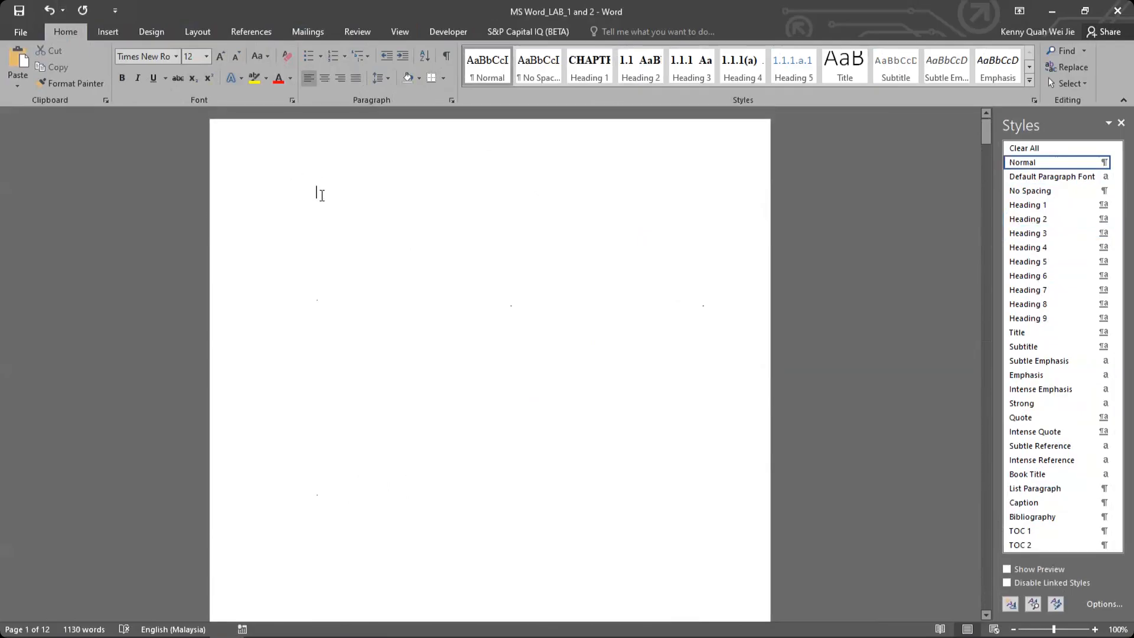
{"action": "scroll", "coordinate": [316, 247], "scroll_direction": "down", "scroll_amount": 2}
{"action": "scroll", "coordinate": [316, 248], "scroll_direction": "down", "scroll_amount": 5}
{"action": "left_click", "coordinate": [287, 328]}
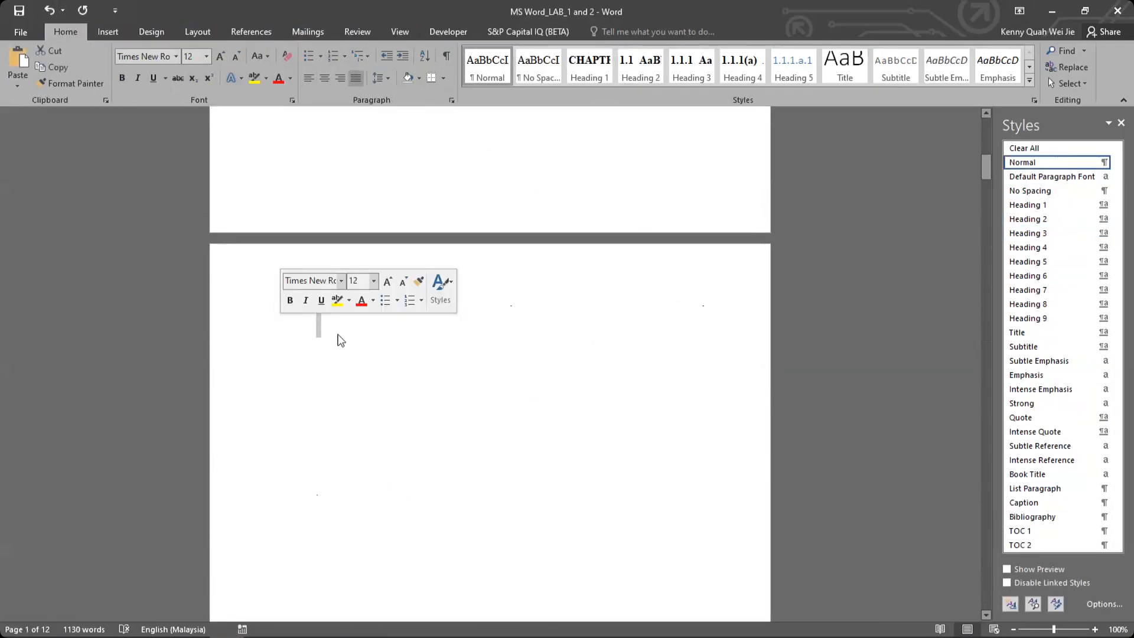
{"action": "left_click", "coordinate": [328, 306]}
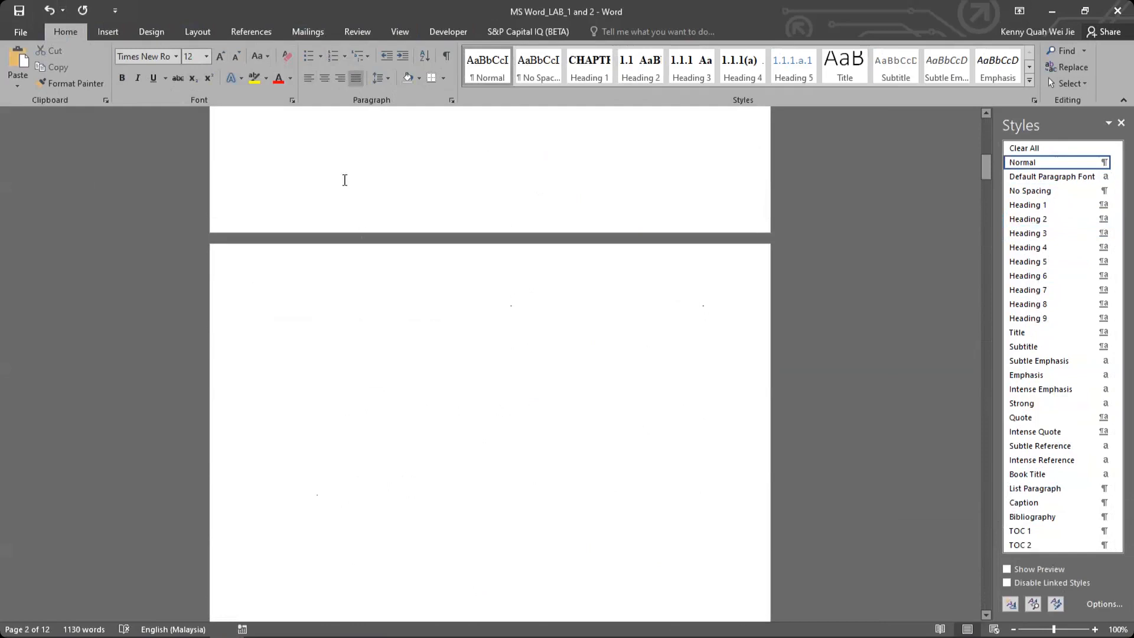
{"action": "left_click", "coordinate": [267, 30]}
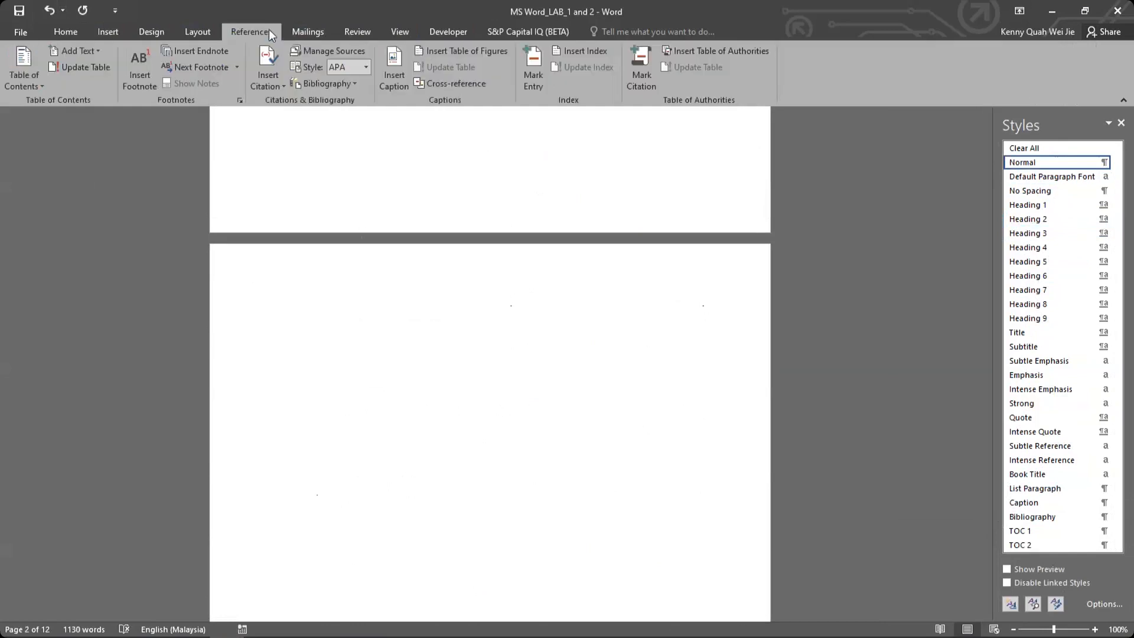
{"action": "left_click", "coordinate": [47, 83]}
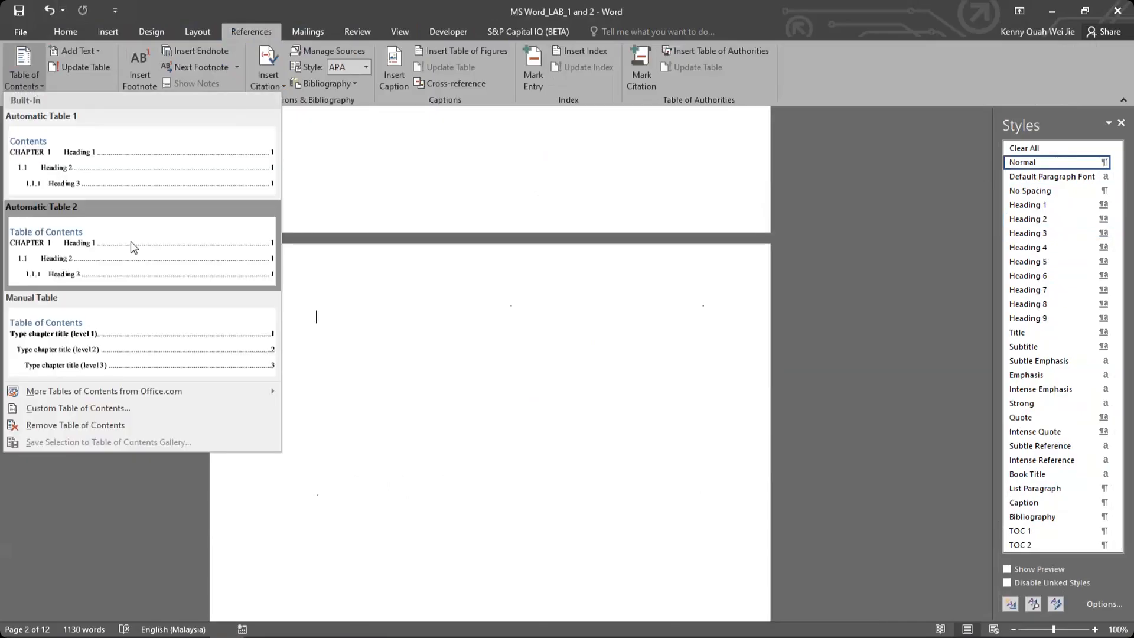
{"action": "left_click", "coordinate": [130, 241]}
Review the inserted table of contents through section 6.2, and follow its CHAPTER 1 INTRODUCTION entry to the chapter.
{"action": "scroll", "coordinate": [380, 263], "scroll_direction": "up", "scroll_amount": 5}
{"action": "scroll", "coordinate": [389, 260], "scroll_direction": "up", "scroll_amount": 10}
{"action": "scroll", "coordinate": [391, 258], "scroll_direction": "down", "scroll_amount": 4}
{"action": "scroll", "coordinate": [391, 258], "scroll_direction": "down", "scroll_amount": 3}
{"action": "scroll", "coordinate": [391, 258], "scroll_direction": "up", "scroll_amount": 2}
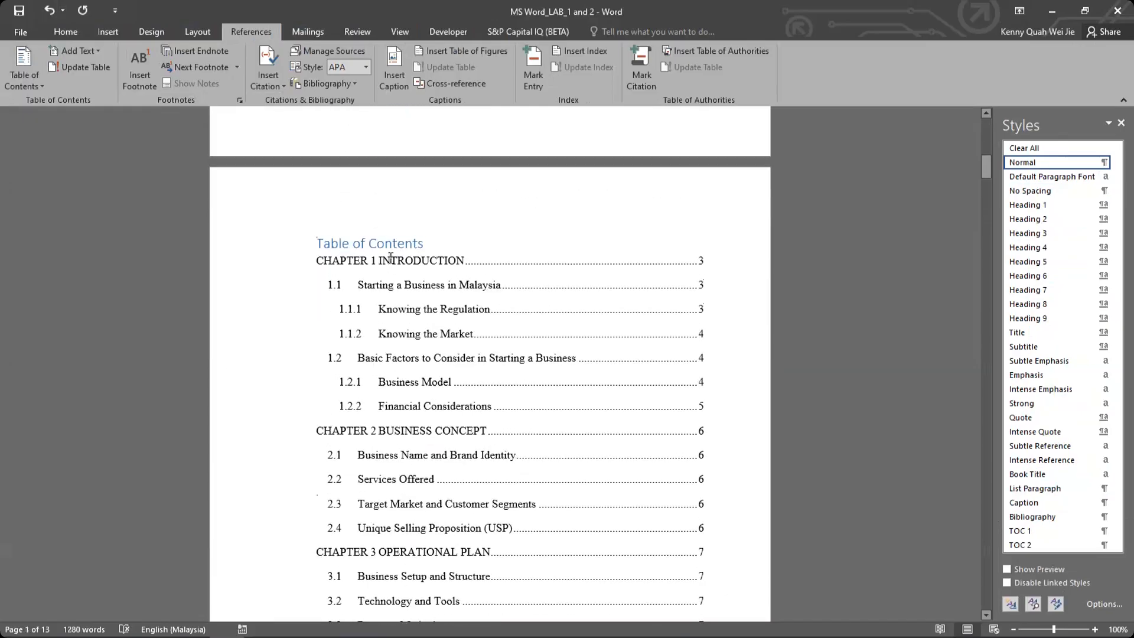
{"action": "left_click", "coordinate": [414, 237]}
{"action": "scroll", "coordinate": [477, 351], "scroll_direction": "down", "scroll_amount": 8}
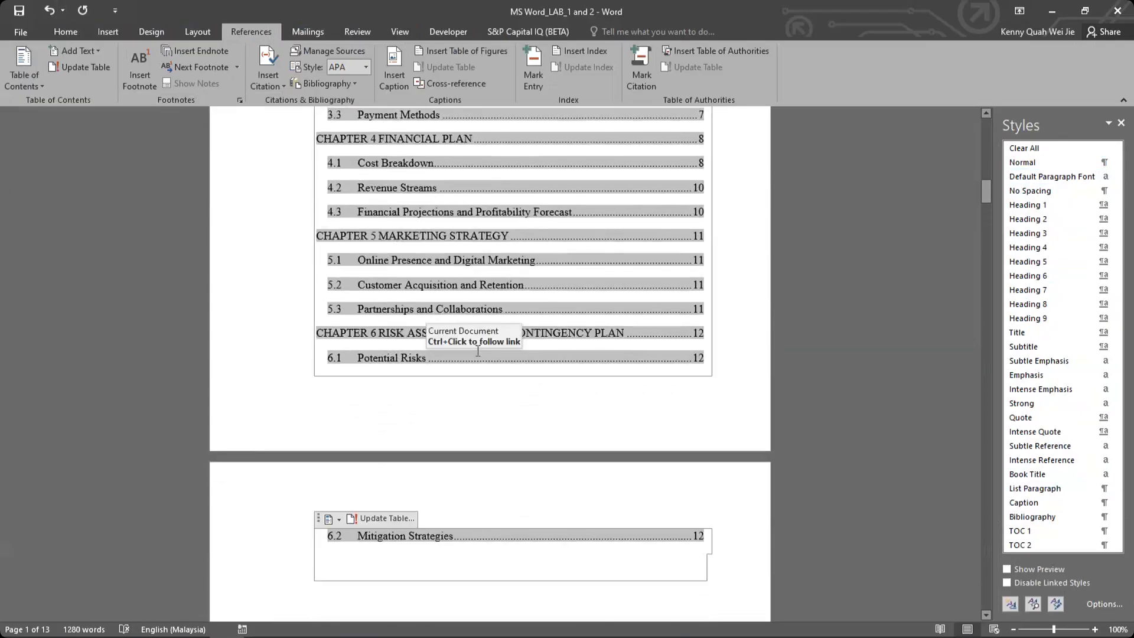
{"action": "scroll", "coordinate": [477, 351], "scroll_direction": "up", "scroll_amount": 8}
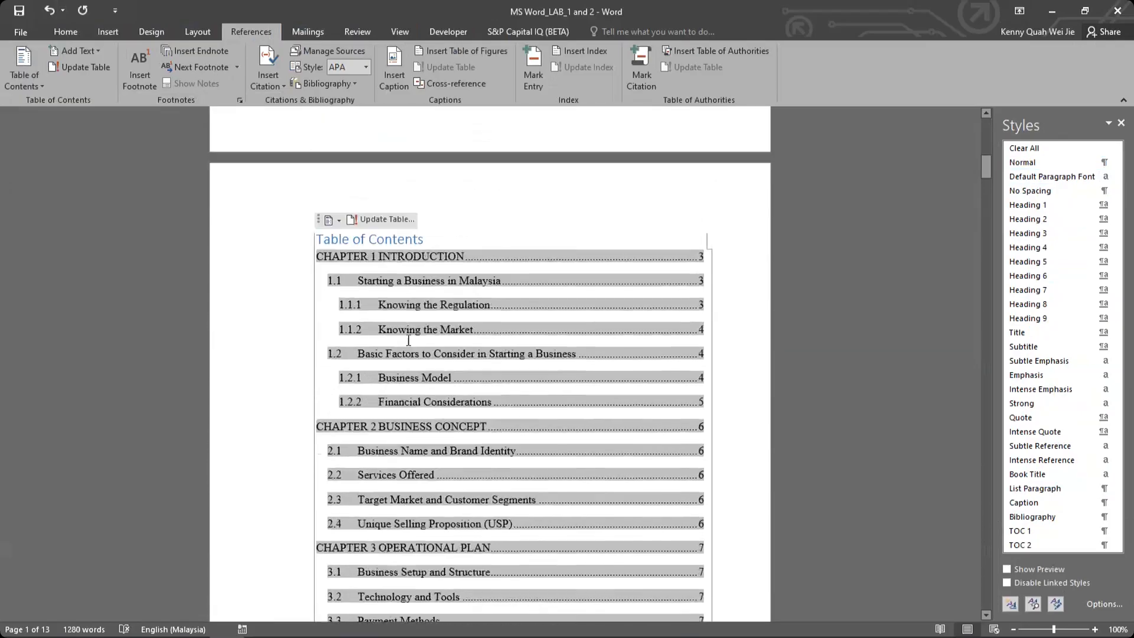
{"action": "scroll", "coordinate": [409, 341], "scroll_direction": "up", "scroll_amount": 2}
{"action": "left_click", "coordinate": [465, 390]}
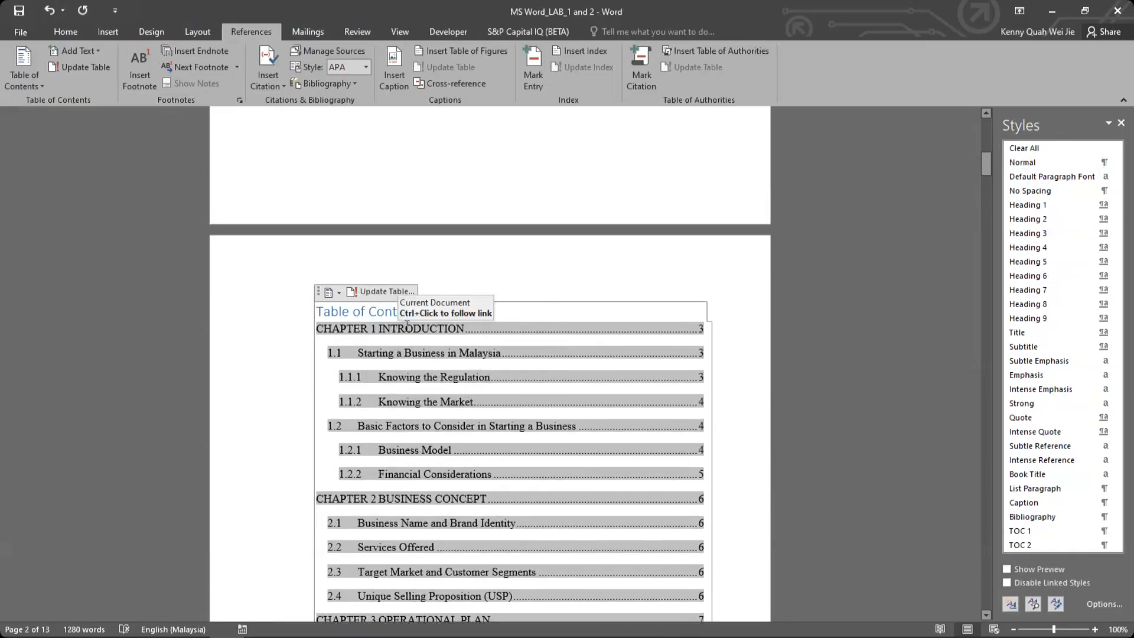
{"action": "scroll", "coordinate": [406, 324], "scroll_direction": "down", "scroll_amount": 2}
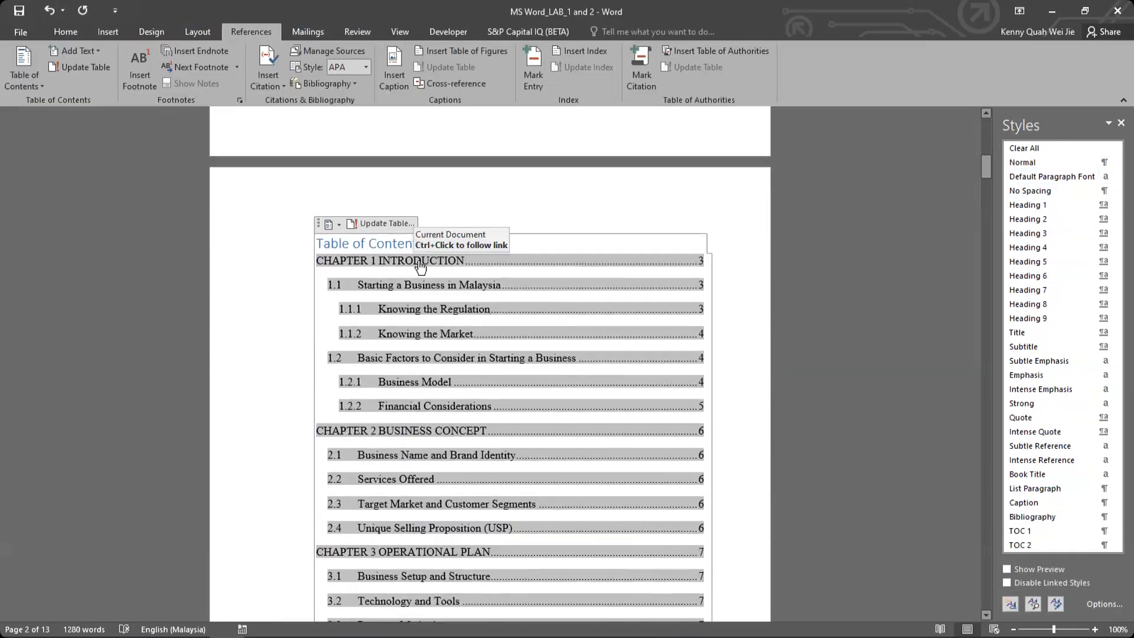
{"action": "left_click", "coordinate": [420, 266]}
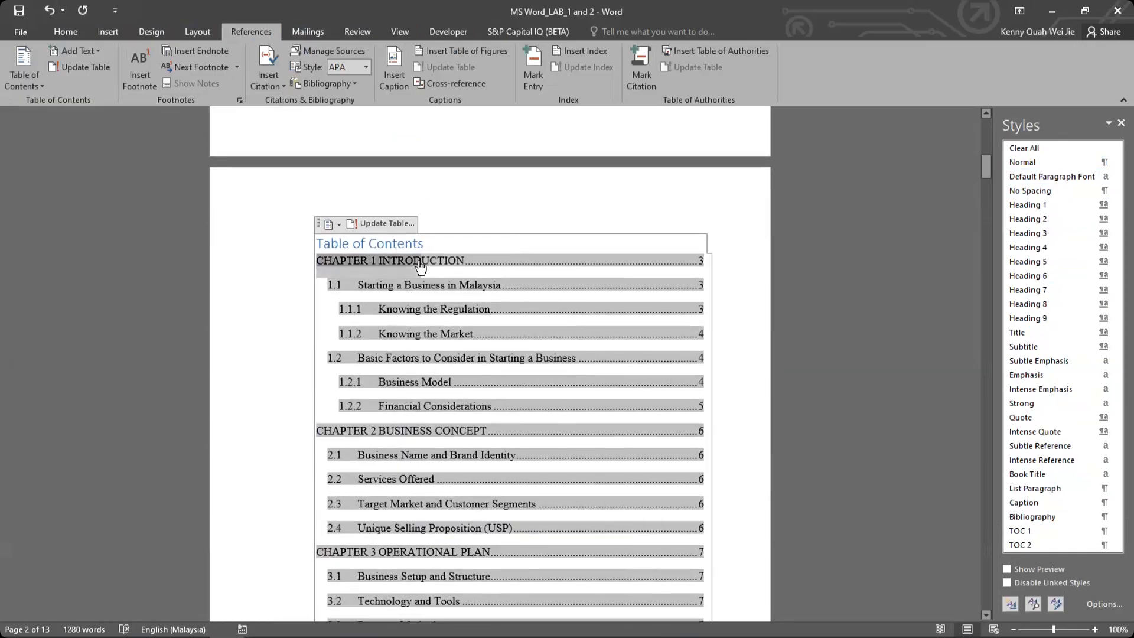
{"action": "left_click", "coordinate": [457, 265], "text": "ctrl"}
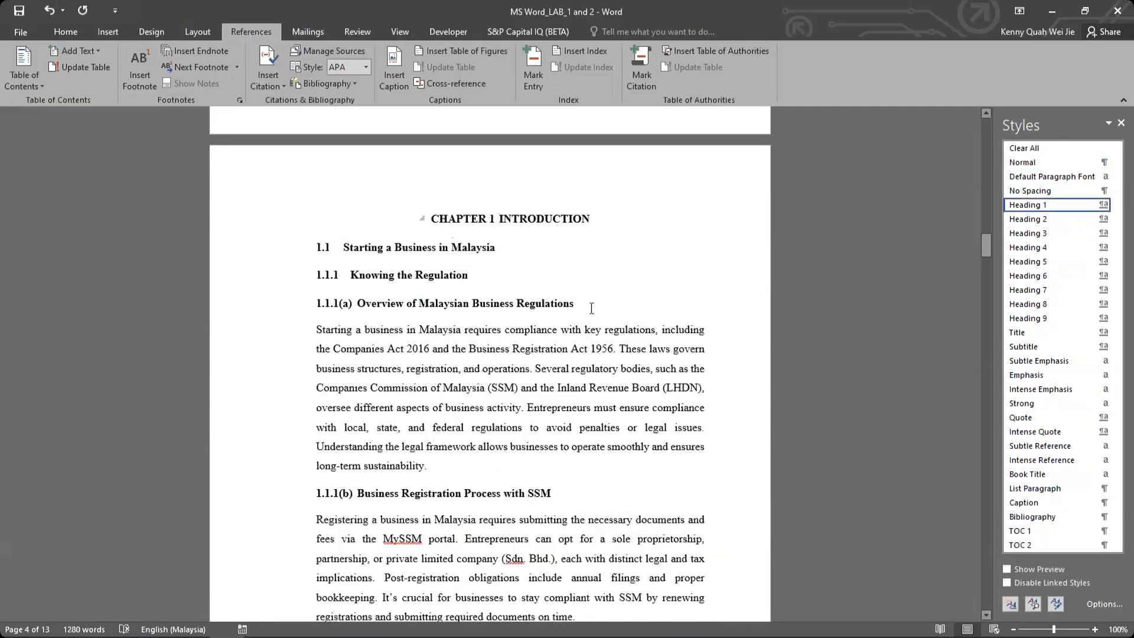
Split the Chapter 1 title with a paragraph break and remove the automatic numbering from the separated INTRODUCTION line.
{"action": "scroll", "coordinate": [596, 394], "scroll_direction": "up", "scroll_amount": 4}
{"action": "key", "text": "Return"}
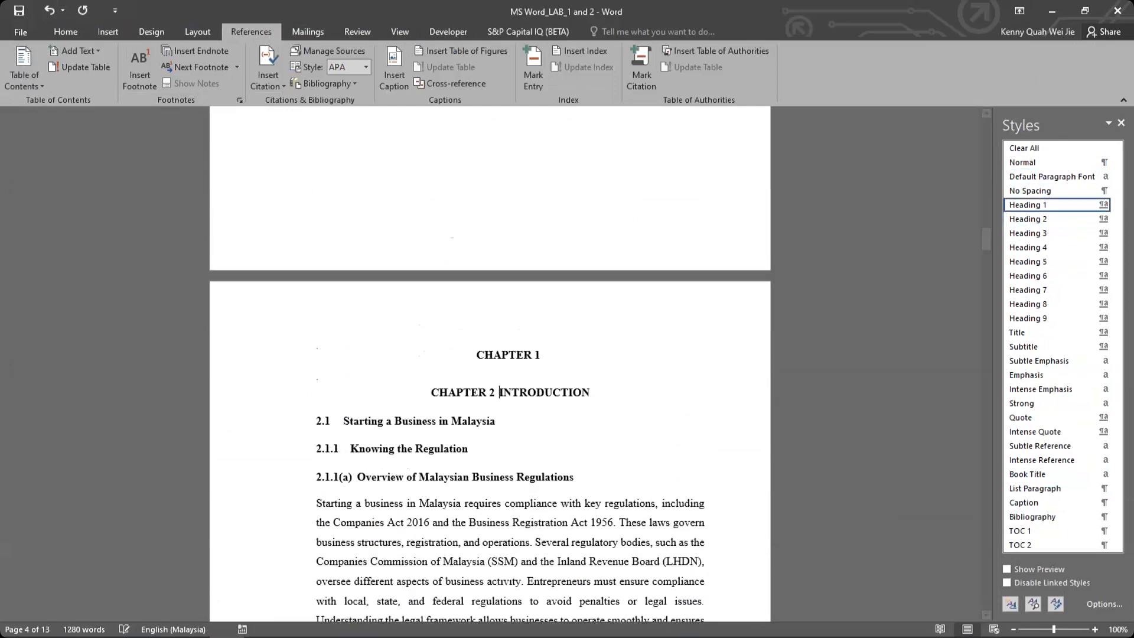
{"action": "key", "text": "BackSpace"}
{"action": "key", "text": "BackSpace"}
{"action": "key", "text": "BackSpace"}
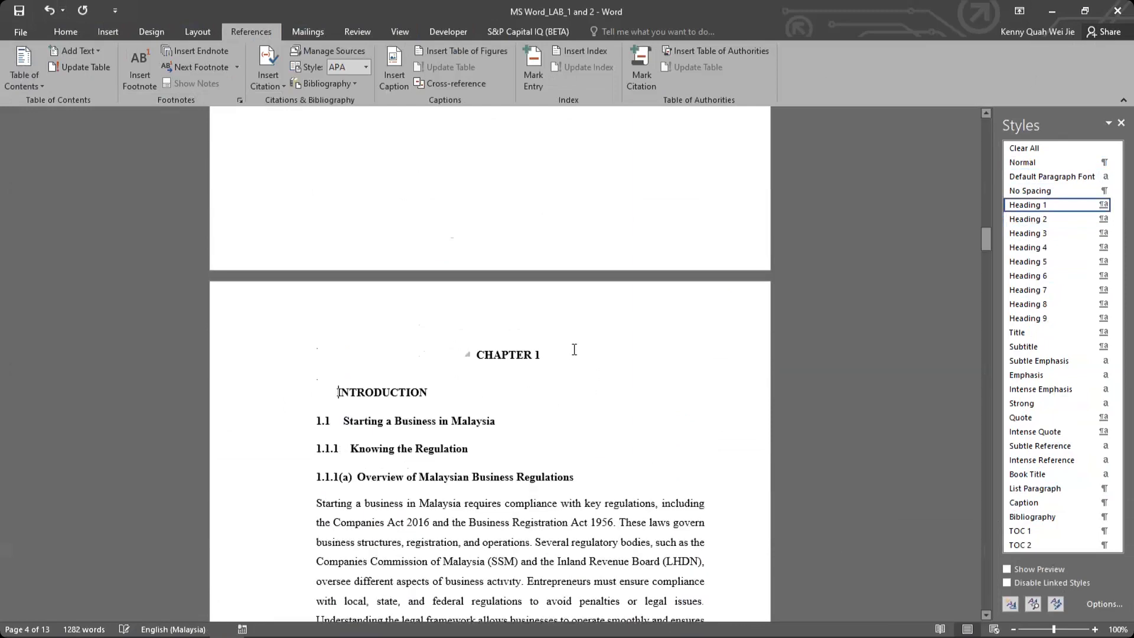
{"action": "key", "text": "Return"}
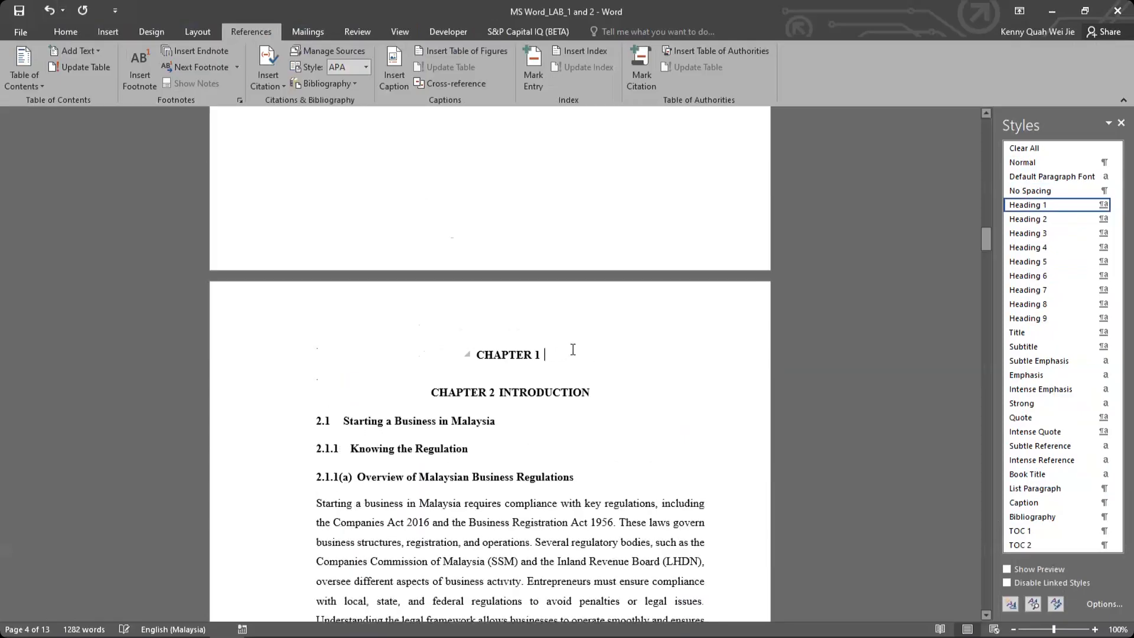
{"action": "key", "text": "Delete"}
{"action": "key", "text": "Return"}
{"action": "key", "text": "BackSpace"}
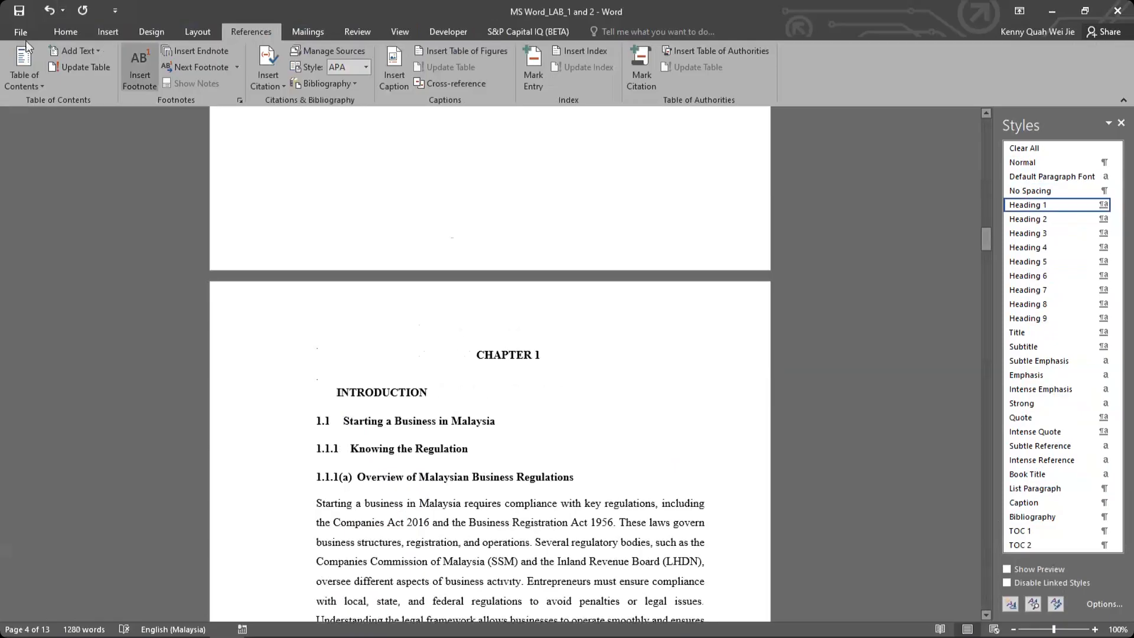
Center the separate INTRODUCTION line below CHAPTER 1.
{"action": "left_click", "coordinate": [66, 32]}
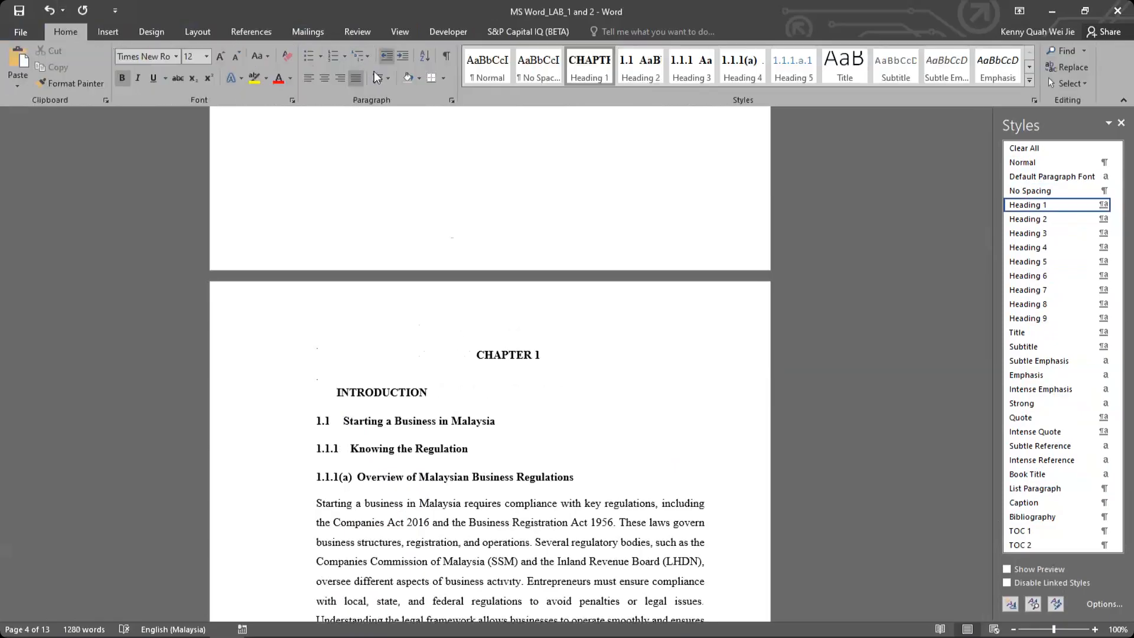
{"action": "left_click", "coordinate": [322, 77]}
{"action": "left_click", "coordinate": [534, 359]}
{"action": "left_click", "coordinate": [615, 415]}
Update the entire table of contents and check how the split Chapter 1 title is listed.
{"action": "scroll", "coordinate": [617, 411], "scroll_direction": "up", "scroll_amount": 8}
{"action": "scroll", "coordinate": [618, 407], "scroll_direction": "up", "scroll_amount": 15}
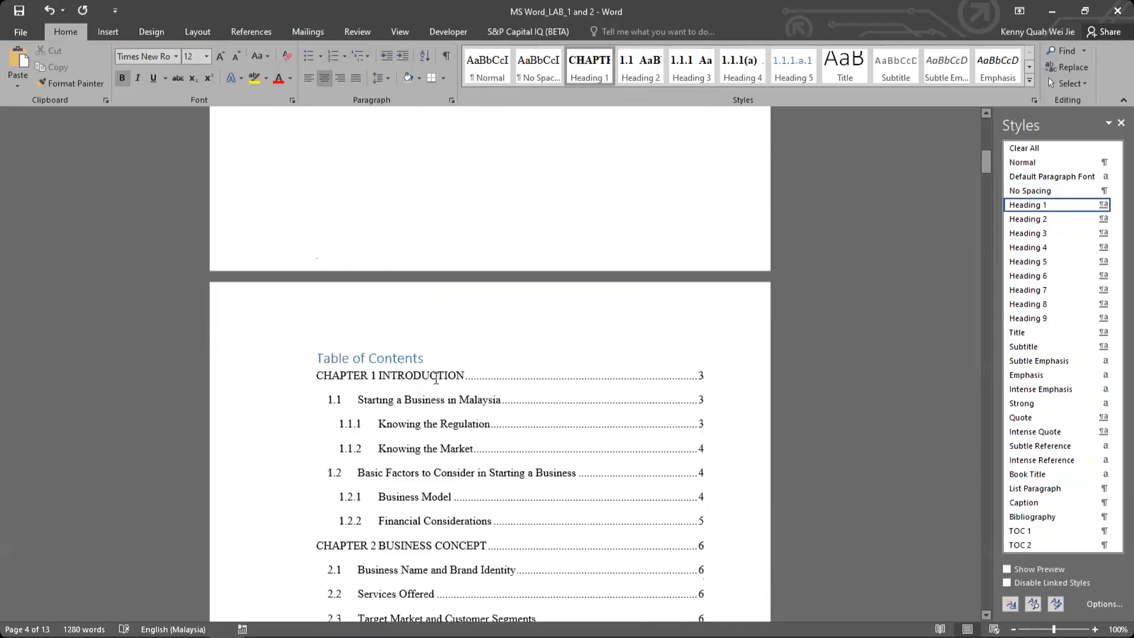
{"action": "left_click", "coordinate": [406, 376]}
{"action": "scroll", "coordinate": [579, 339], "scroll_direction": "down", "scroll_amount": 5}
{"action": "scroll", "coordinate": [453, 280], "scroll_direction": "up", "scroll_amount": 4}
{"action": "left_click", "coordinate": [392, 292]}
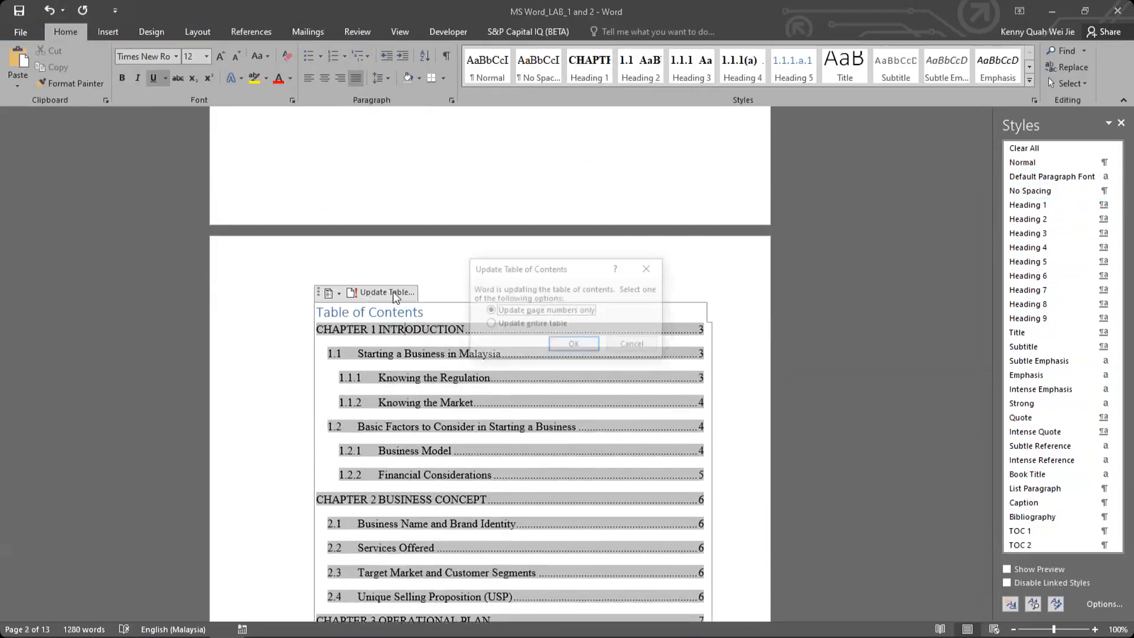
{"action": "left_click", "coordinate": [511, 324]}
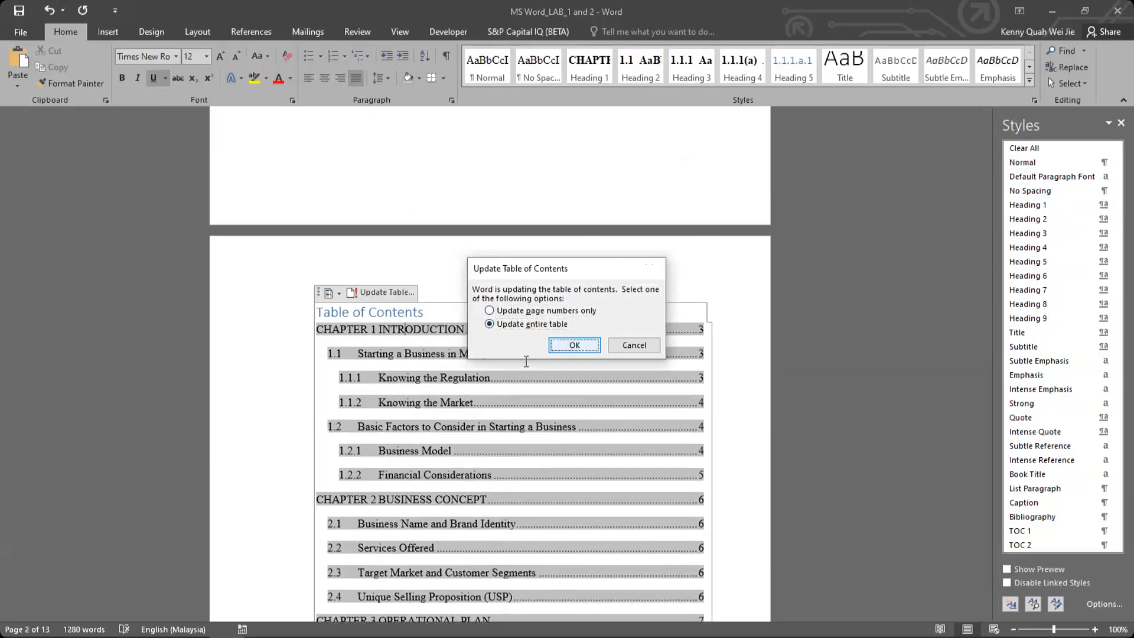
{"action": "key", "text": "Return"}
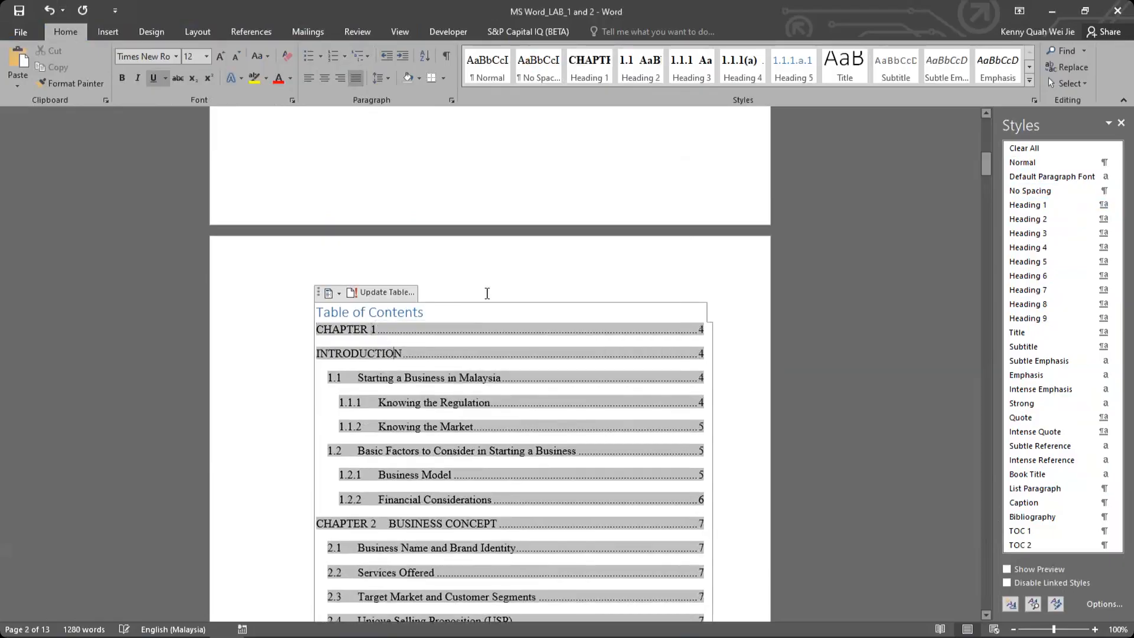
{"action": "key", "text": "Up"}
{"action": "key", "text": "Up"}
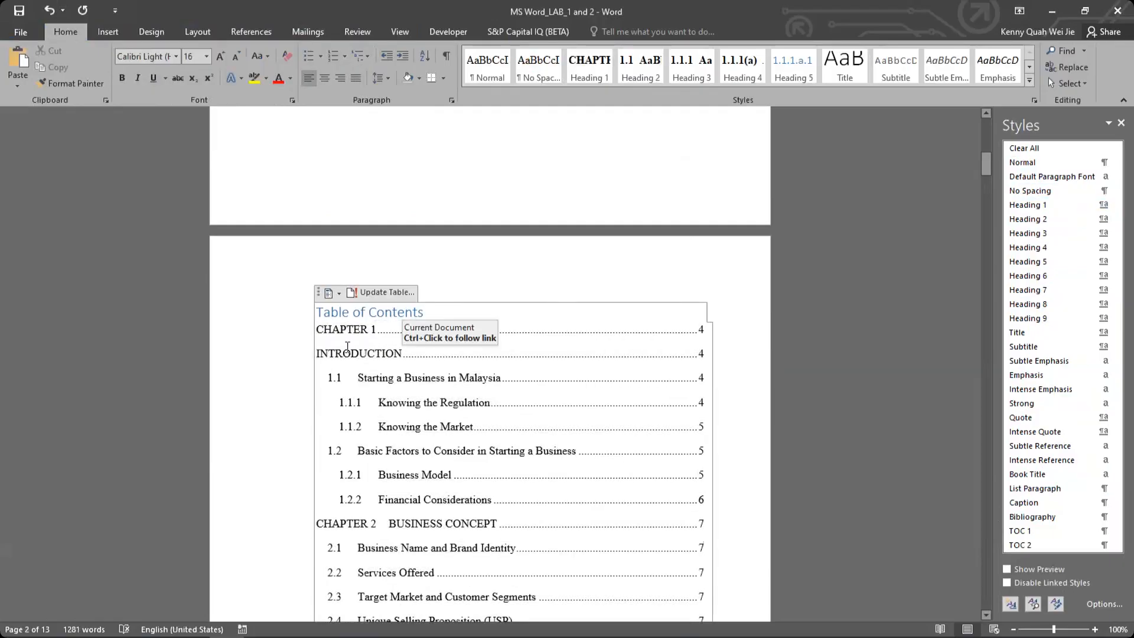
{"action": "scroll", "coordinate": [366, 339], "scroll_direction": "down", "scroll_amount": 3}
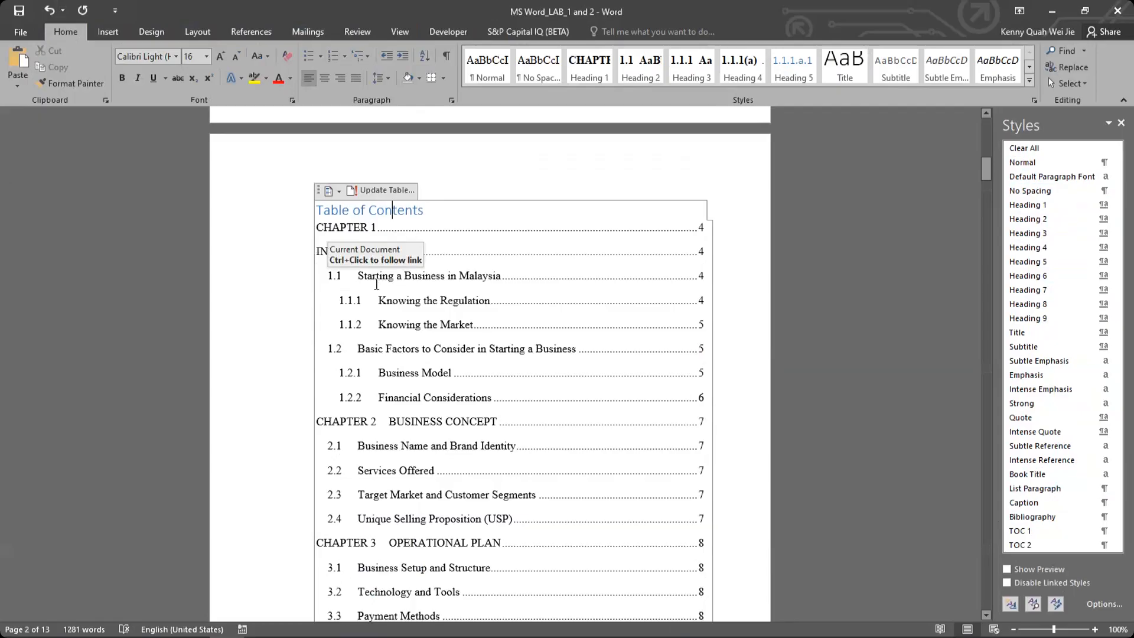
{"action": "scroll", "coordinate": [376, 284], "scroll_direction": "down", "scroll_amount": 3}
{"action": "scroll", "coordinate": [413, 331], "scroll_direction": "up", "scroll_amount": 6}
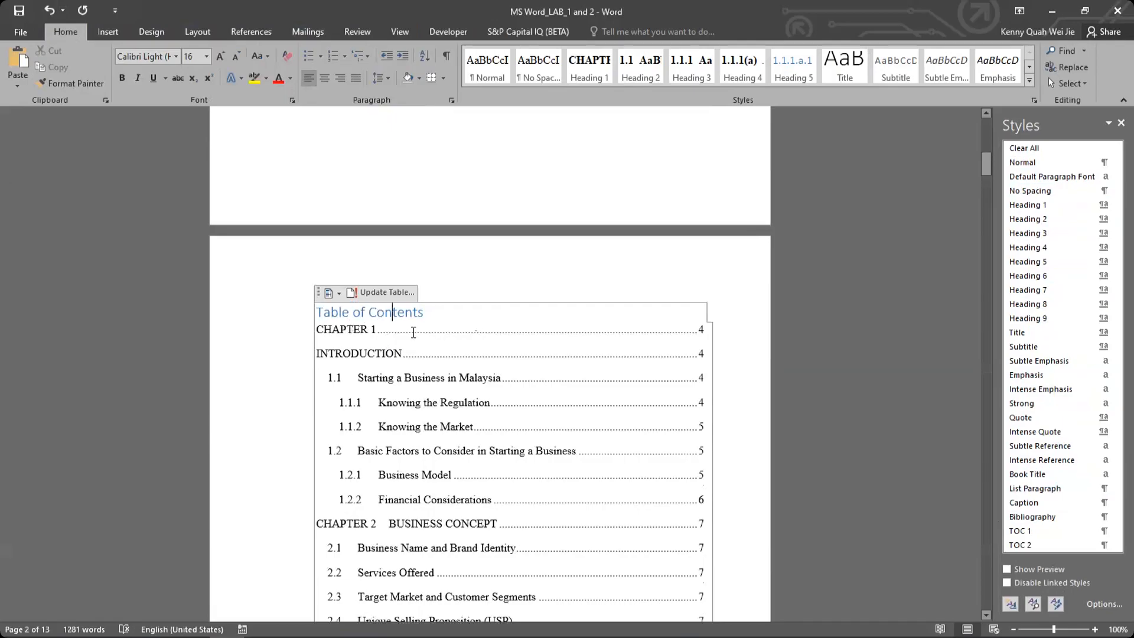
Remove the paragraph break between CHAPTER 1 and INTRODUCTION to rejoin them as one numbered heading.
{"action": "scroll", "coordinate": [583, 371], "scroll_direction": "down", "scroll_amount": 4}
{"action": "scroll", "coordinate": [584, 371], "scroll_direction": "down", "scroll_amount": 15}
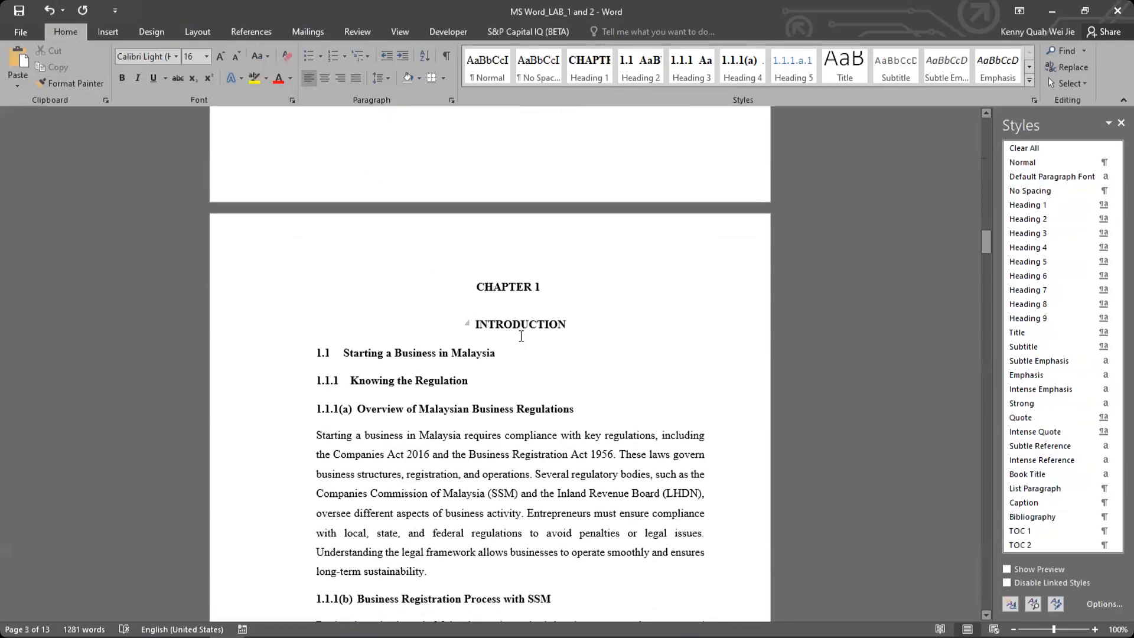
{"action": "left_click", "coordinate": [560, 287]}
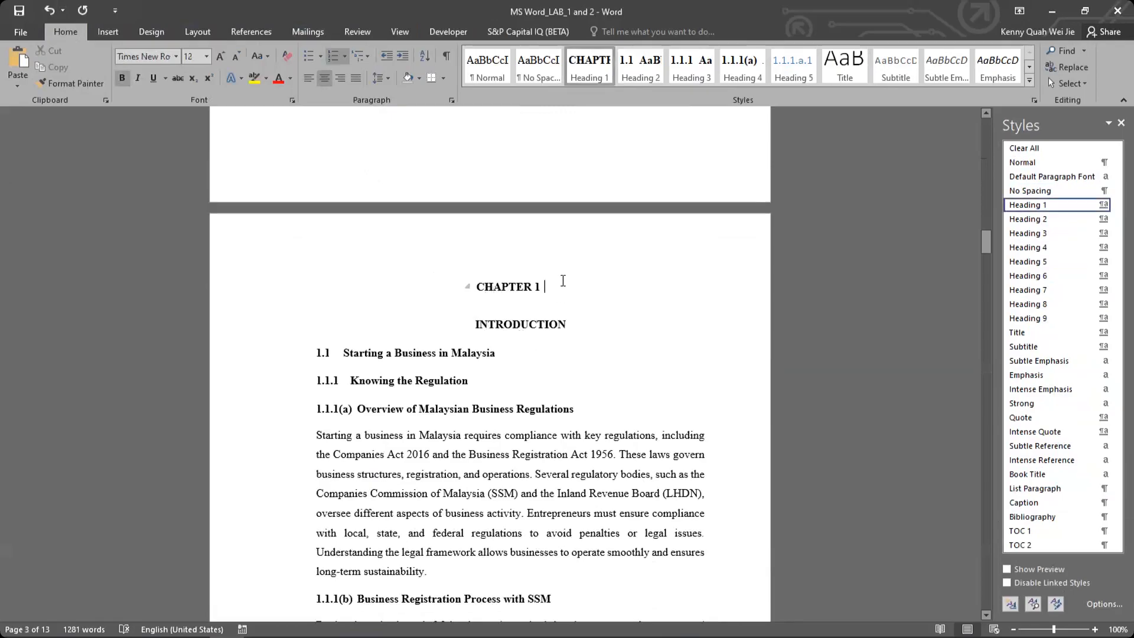
{"action": "key", "text": "BackSpace"}
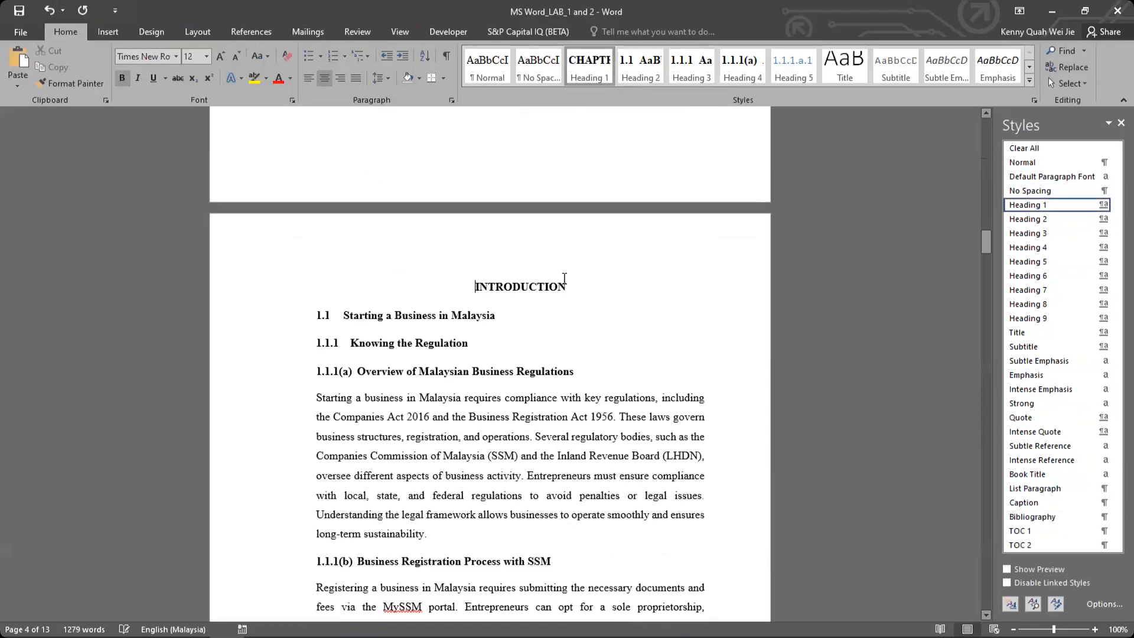
{"action": "key", "text": "ctrl+z"}
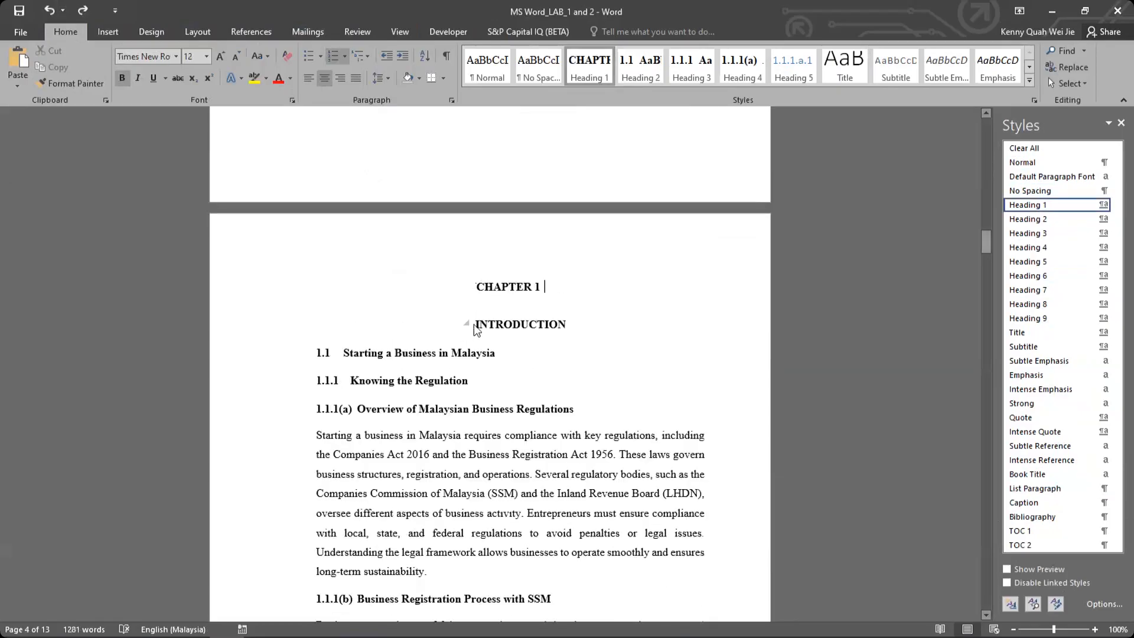
{"action": "key", "text": "BackSpace"}
{"action": "key", "text": "BackSpace"}
{"action": "key", "text": "BackSpace"}
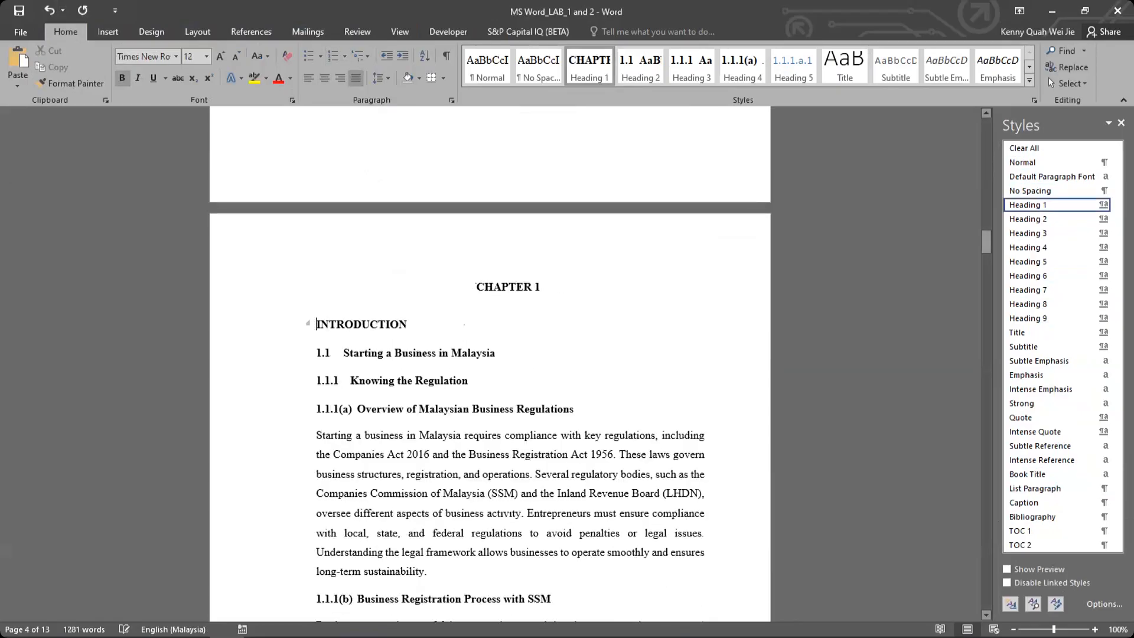
Update the entire table of contents with the rejoined CHAPTER 1 INTRODUCTION heading.
{"action": "scroll", "coordinate": [549, 265], "scroll_direction": "up", "scroll_amount": 8}
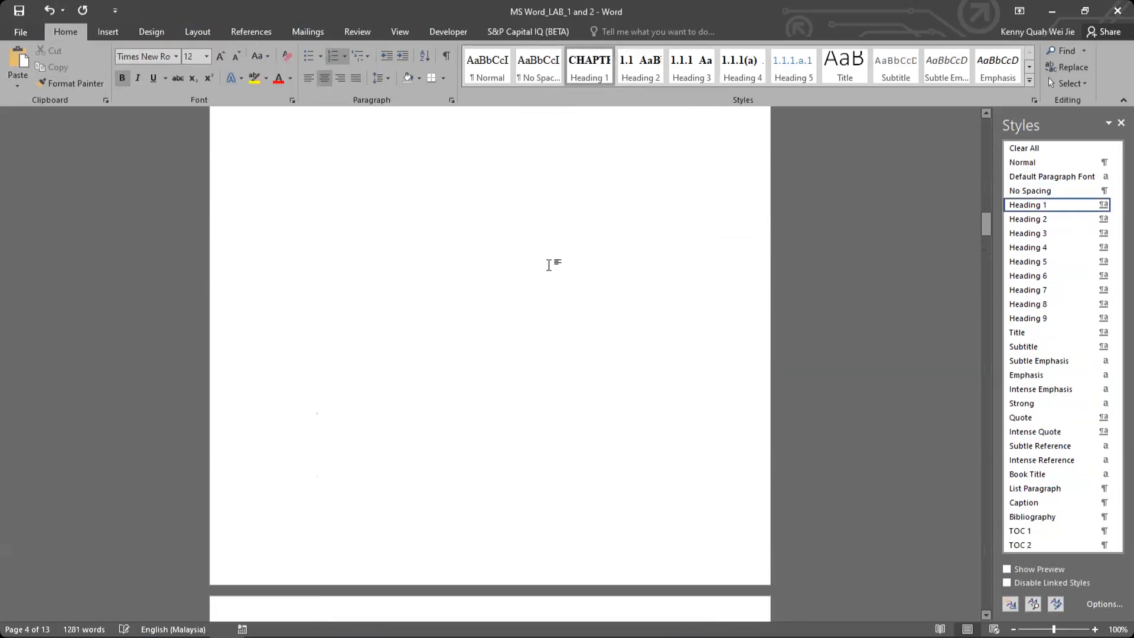
{"action": "scroll", "coordinate": [550, 266], "scroll_direction": "up", "scroll_amount": 15}
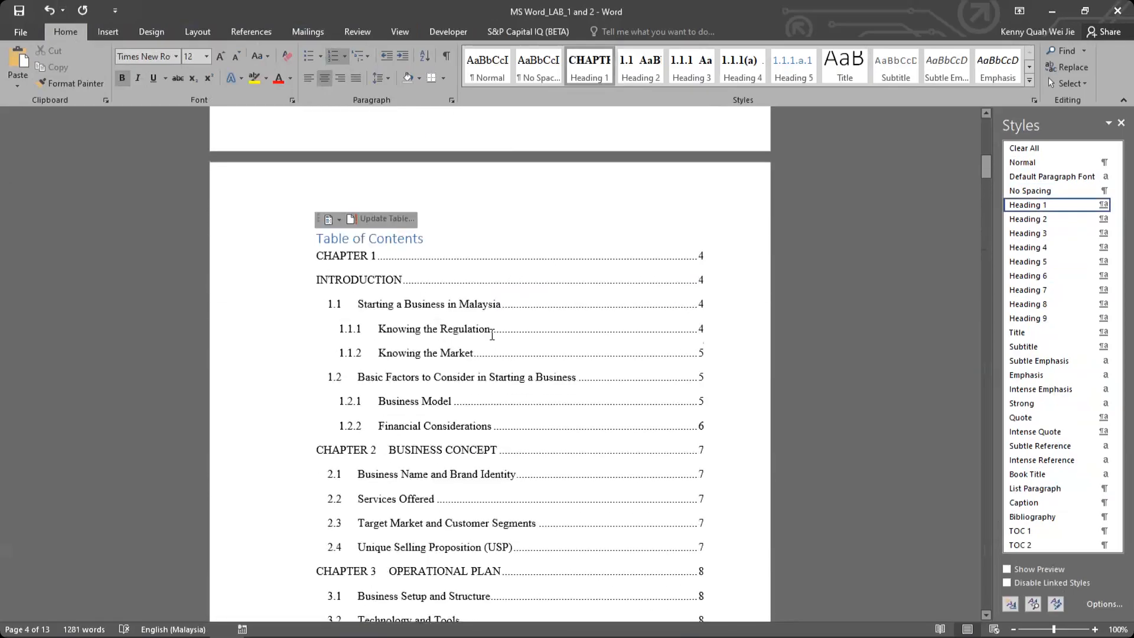
{"action": "left_click", "coordinate": [385, 334]}
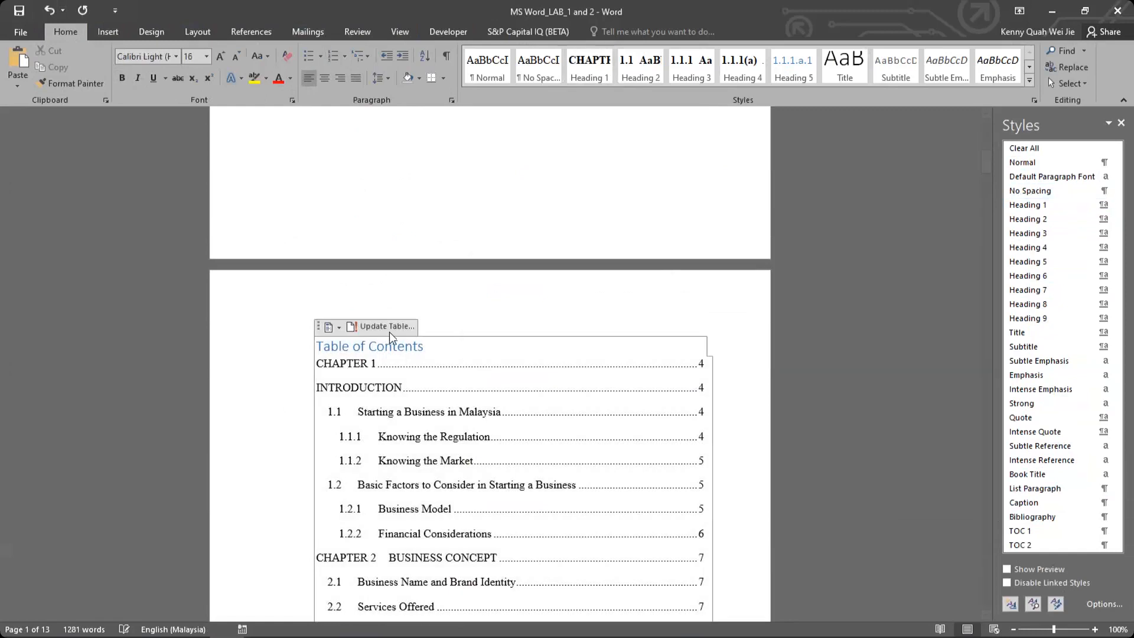
{"action": "left_click", "coordinate": [388, 327]}
{"action": "left_click", "coordinate": [527, 326]}
{"action": "left_click", "coordinate": [574, 345]}
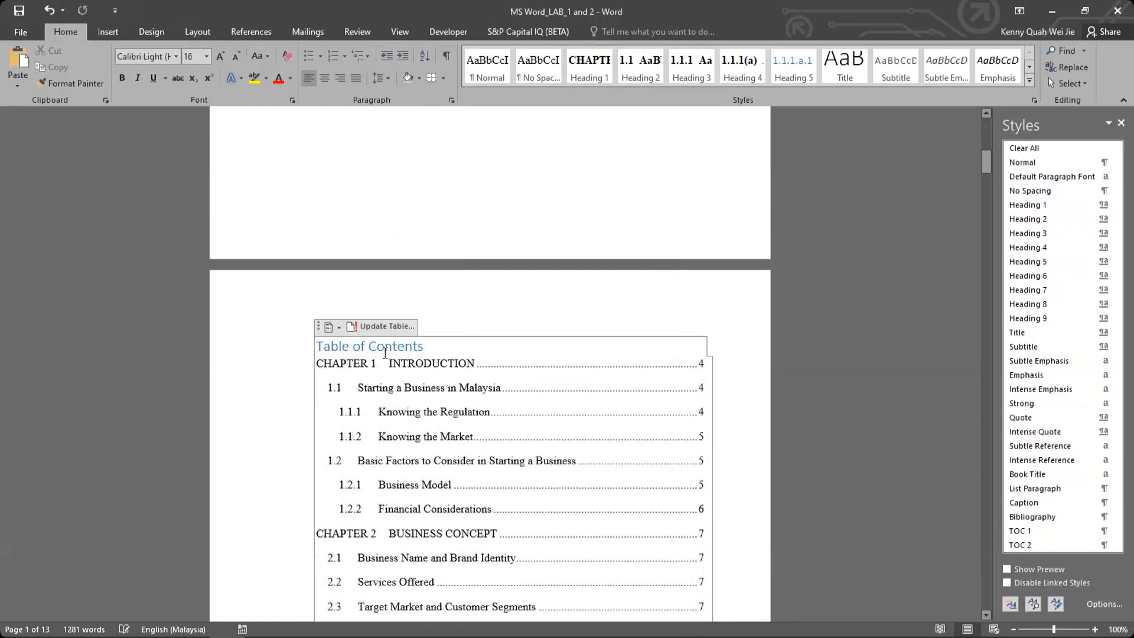
Insert a manual line break before INTRODUCTION in the Chapter 1 heading, keeping both lines in the same paragraph.
{"action": "scroll", "coordinate": [384, 353], "scroll_direction": "down", "scroll_amount": 10}
{"action": "scroll", "coordinate": [542, 357], "scroll_direction": "down", "scroll_amount": 15}
{"action": "left_click", "coordinate": [498, 355]}
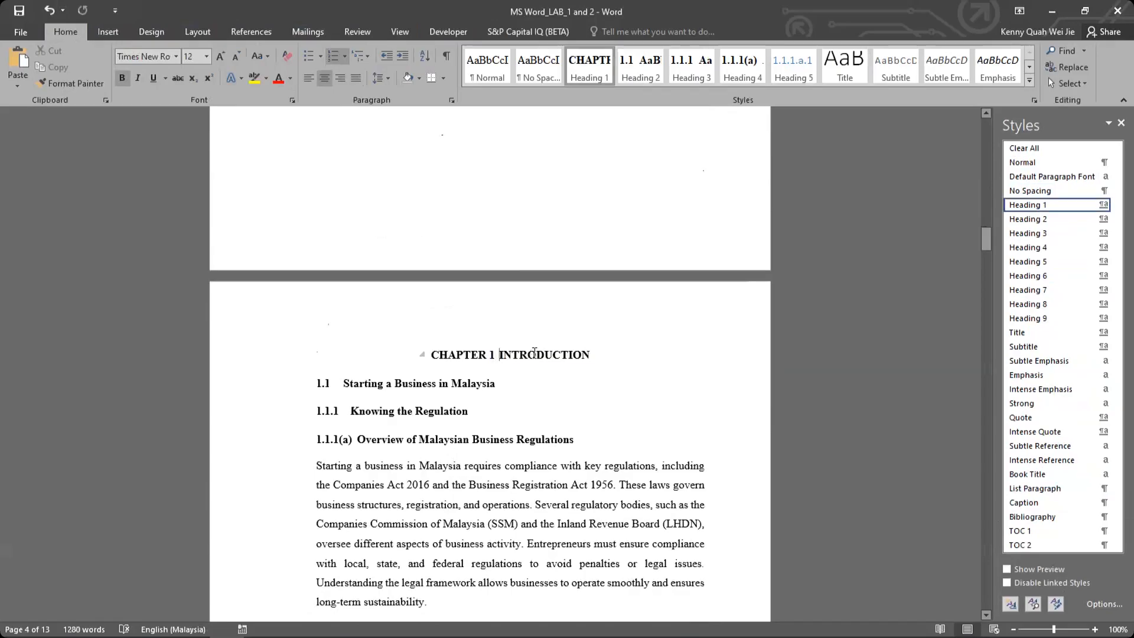
{"action": "key", "text": "shift+Return"}
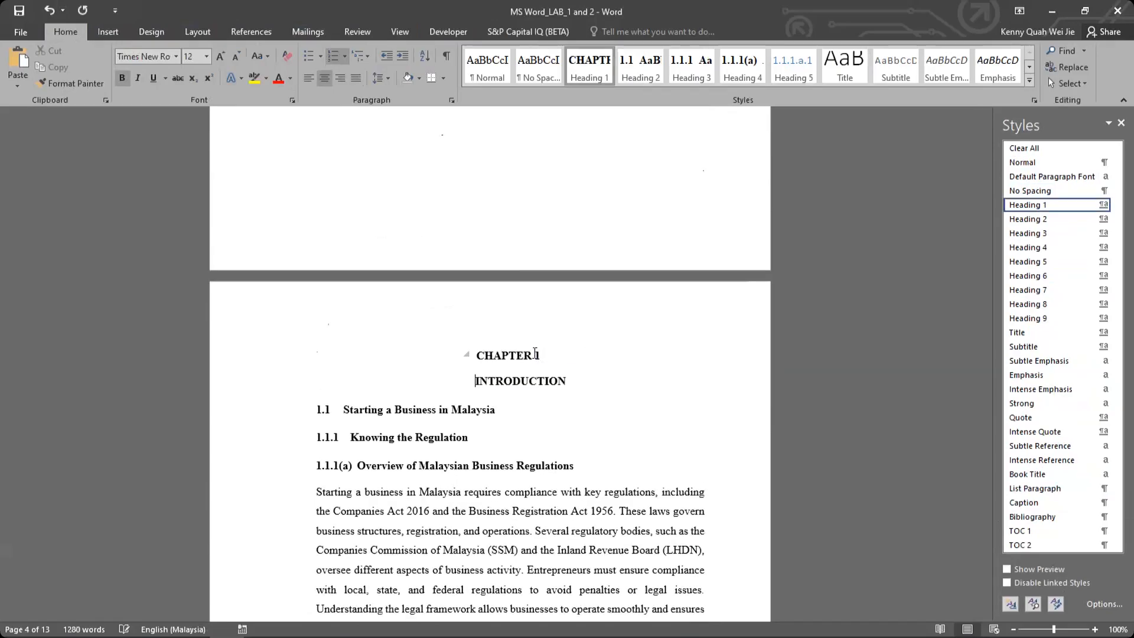
Update the entire table of contents with the Chapter 1 heading that contains the manual line break.
{"action": "scroll", "coordinate": [534, 353], "scroll_direction": "up", "scroll_amount": 10}
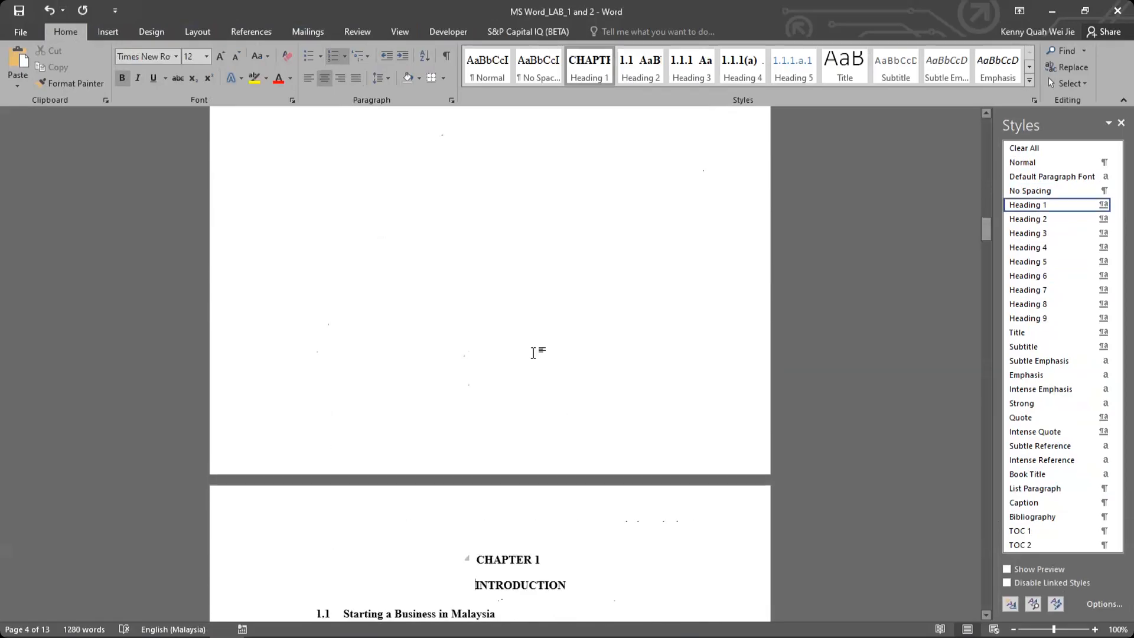
{"action": "scroll", "coordinate": [534, 353], "scroll_direction": "up", "scroll_amount": 10}
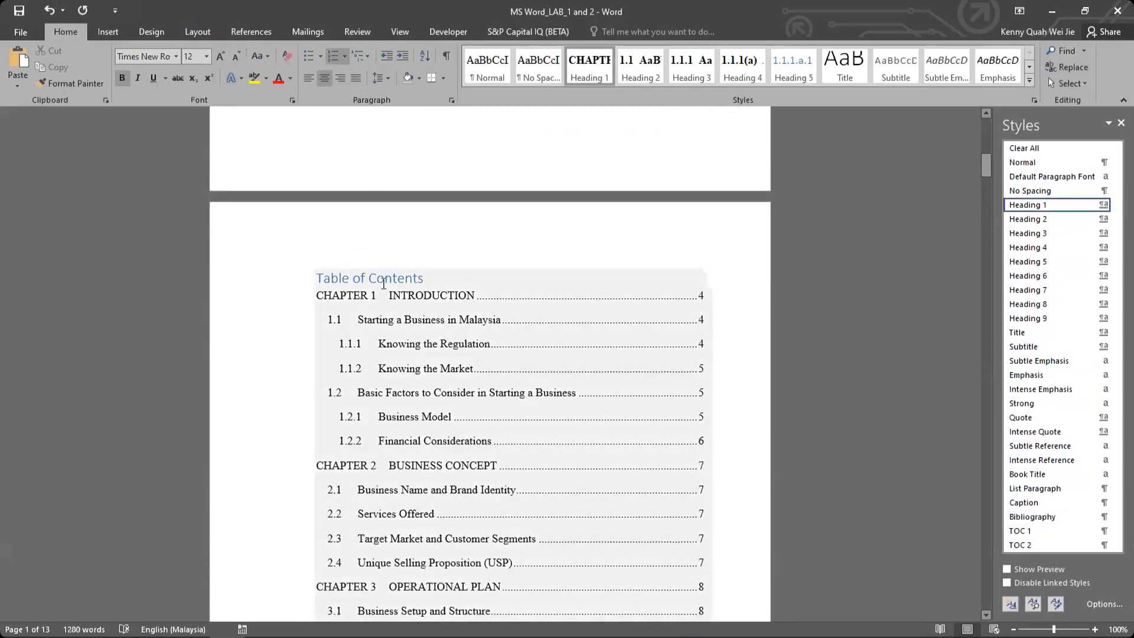
{"action": "left_click", "coordinate": [389, 261]}
{"action": "left_click", "coordinate": [520, 325]}
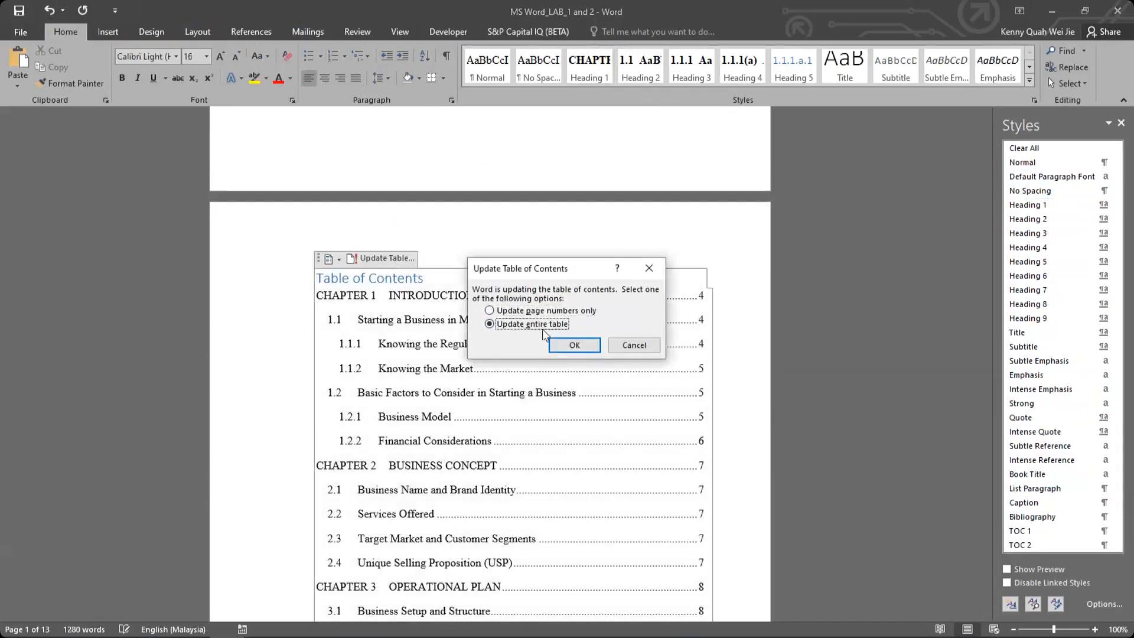
{"action": "left_click", "coordinate": [574, 345]}
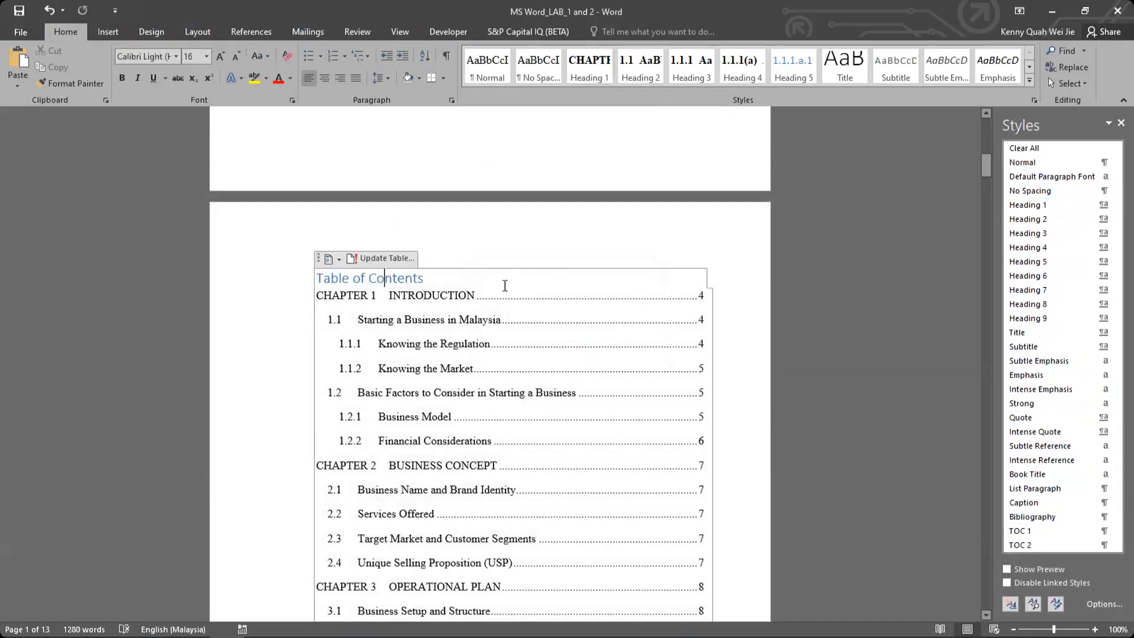
{"action": "left_click", "coordinate": [387, 258]}
{"action": "left_click", "coordinate": [490, 324]}
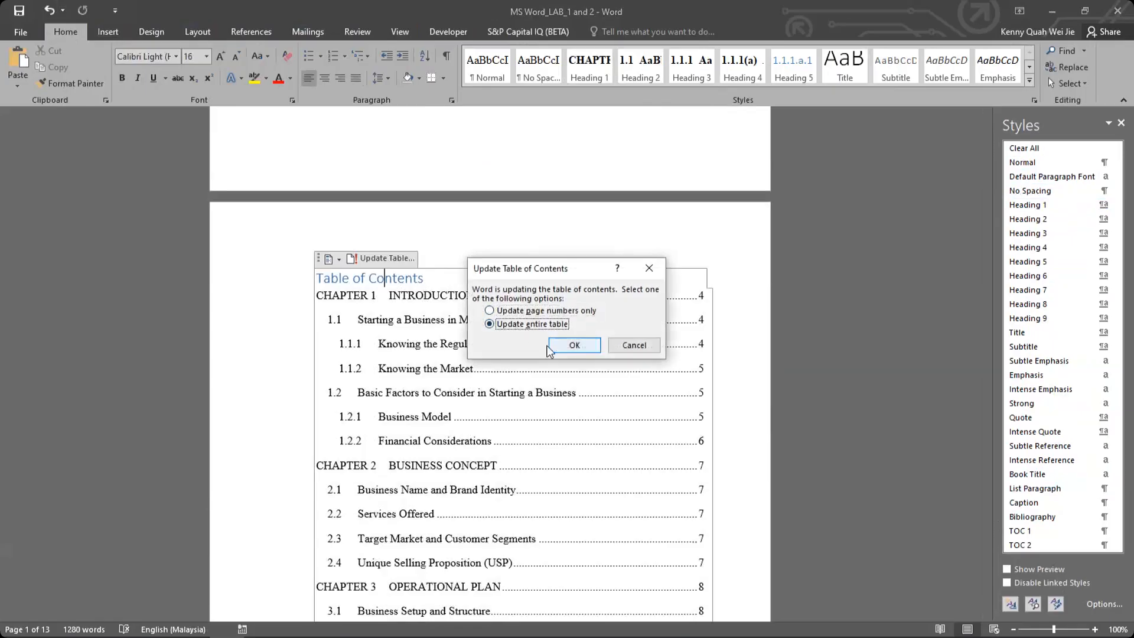
{"action": "left_click", "coordinate": [548, 346]}
{"action": "left_click", "coordinate": [369, 298]}
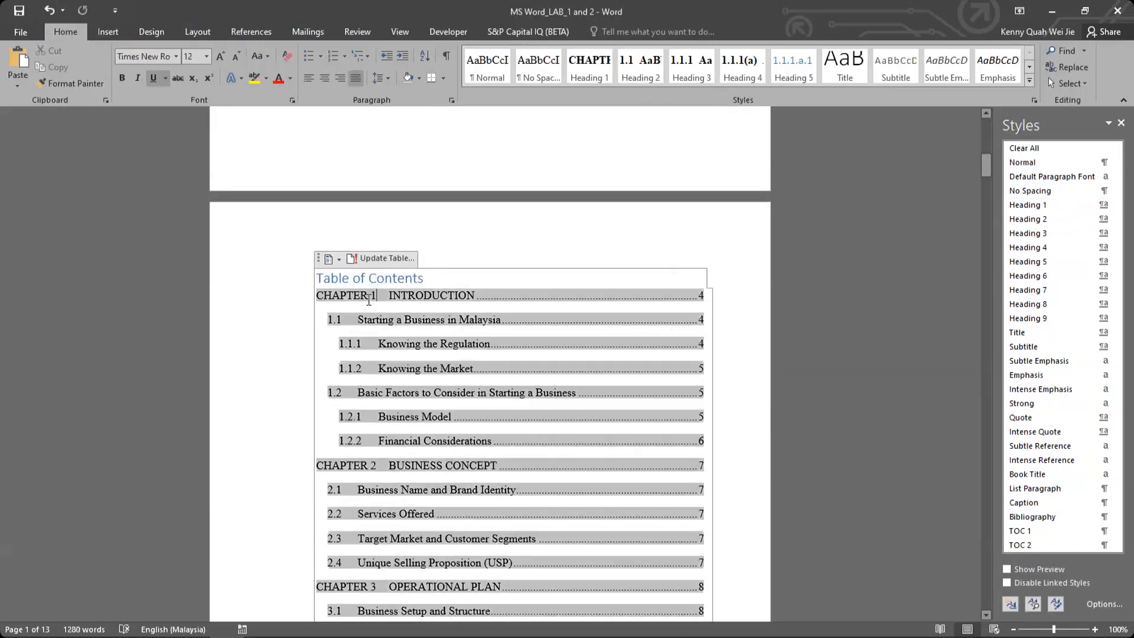
{"action": "left_click", "coordinate": [413, 278]}
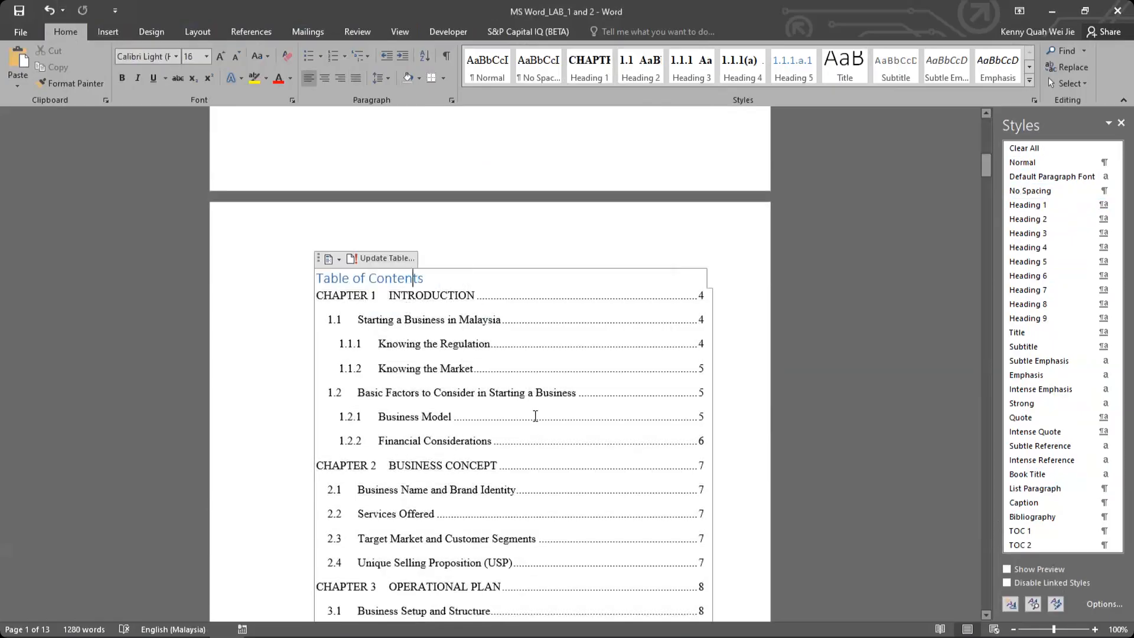
In the multilevel list definition for the Chapter 1 heading, set level 1 to follow its number with Nothing.
{"action": "scroll", "coordinate": [536, 416], "scroll_direction": "down", "scroll_amount": 20}
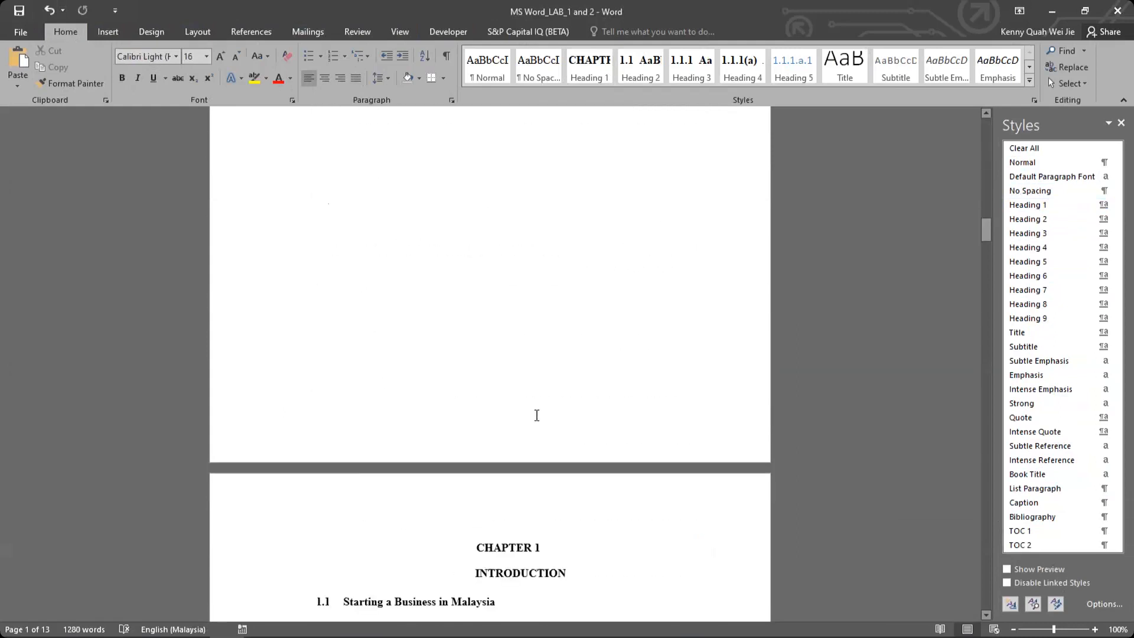
{"action": "scroll", "coordinate": [536, 415], "scroll_direction": "down", "scroll_amount": 4}
{"action": "left_click", "coordinate": [497, 347]}
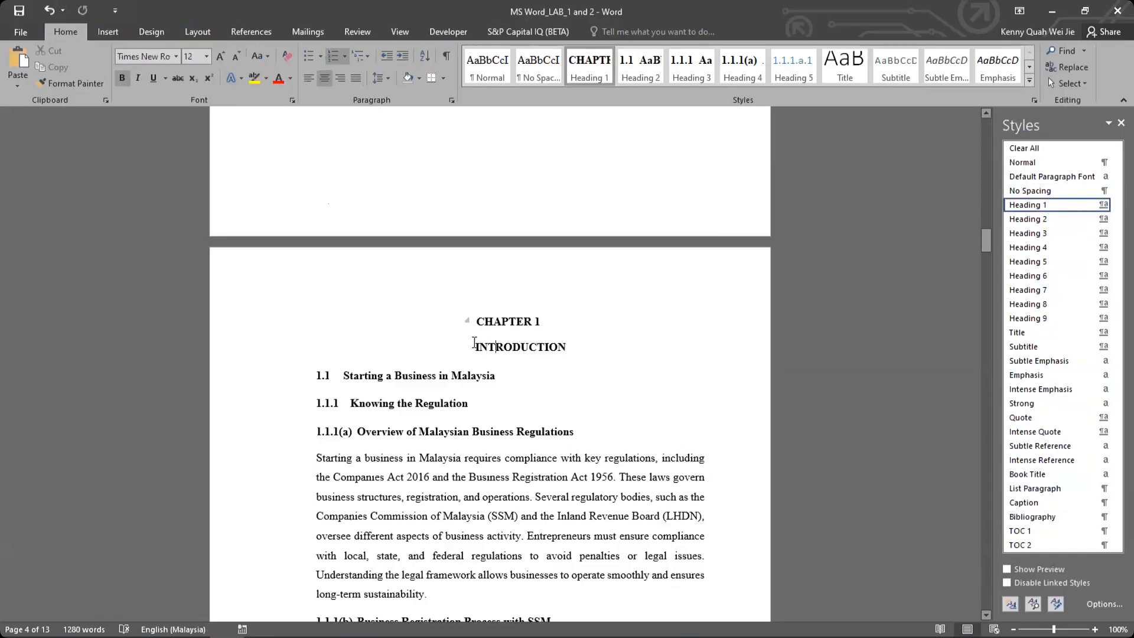
{"action": "left_click", "coordinate": [369, 54]}
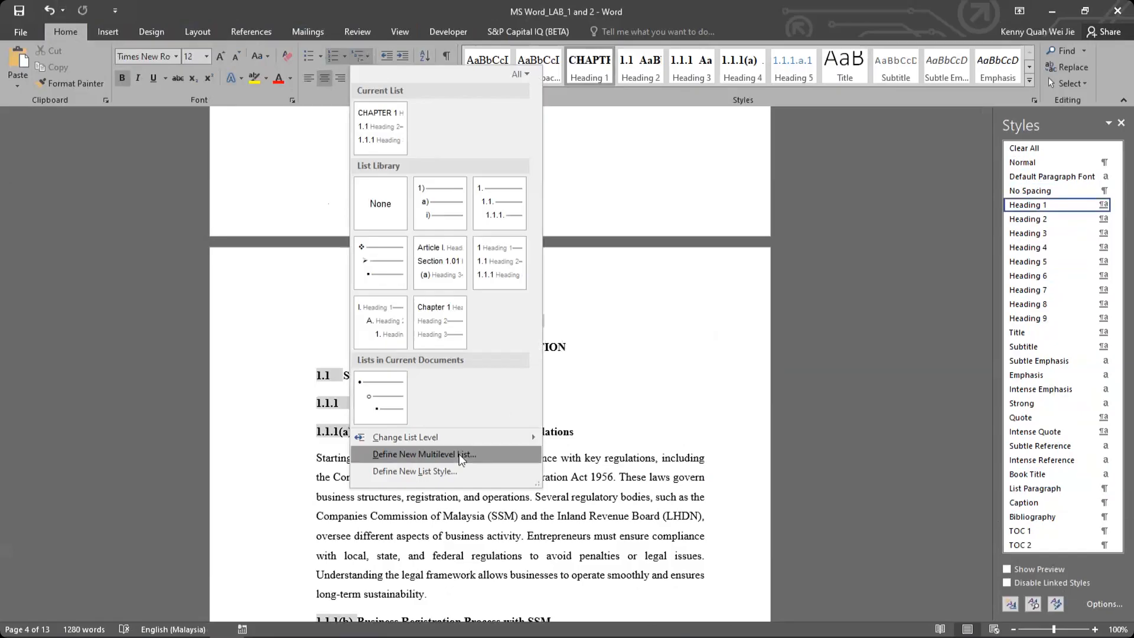
{"action": "left_click", "coordinate": [491, 456]}
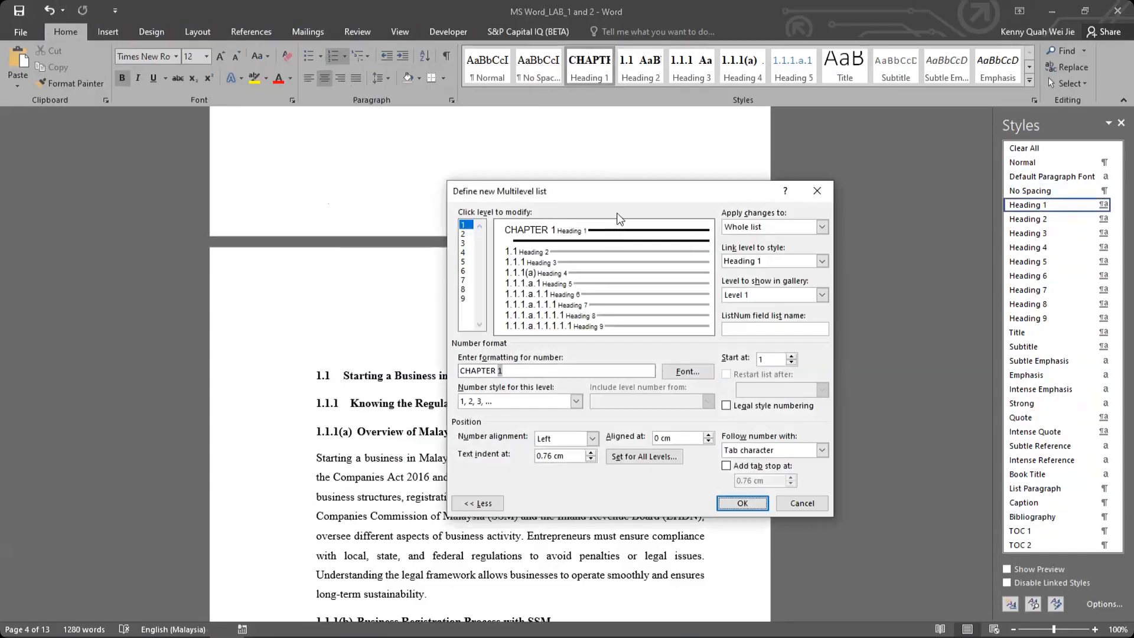
{"action": "left_click_drag", "start_coordinate": [559, 209], "coordinate": [307, 219]}
{"action": "mouse_move", "coordinate": [261, 140]}
{"action": "left_mouse_down"}
{"action": "mouse_move", "coordinate": [241, 138]}
{"action": "mouse_move", "coordinate": [270, 136]}
{"action": "mouse_move", "coordinate": [256, 135]}
{"action": "left_mouse_up"}
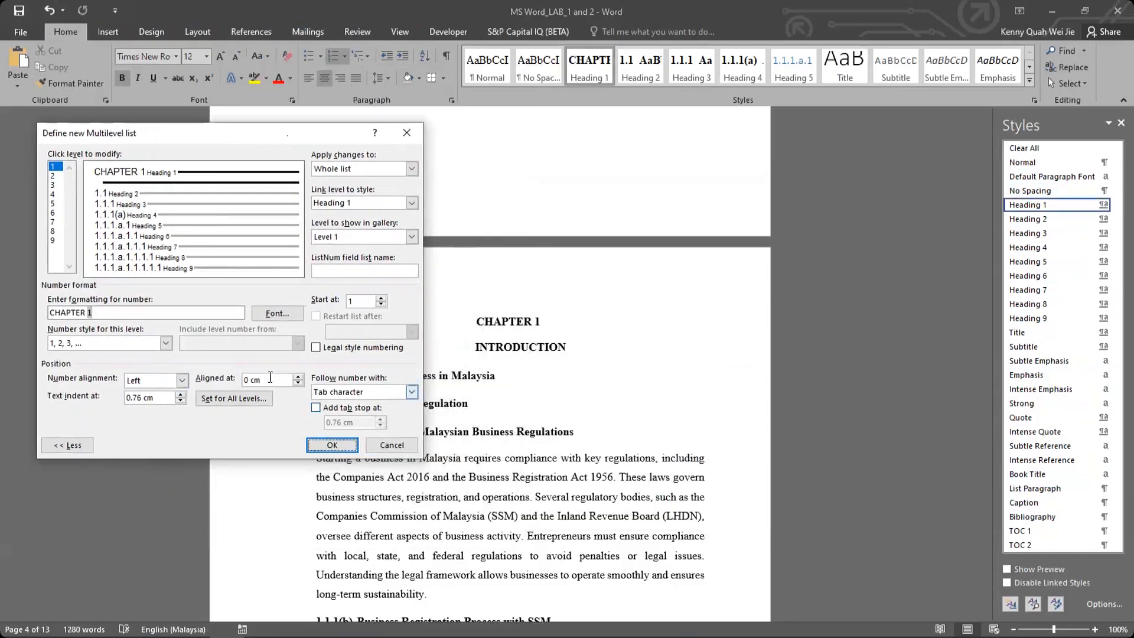
{"action": "left_click", "coordinate": [361, 395]}
{"action": "left_click", "coordinate": [348, 421]}
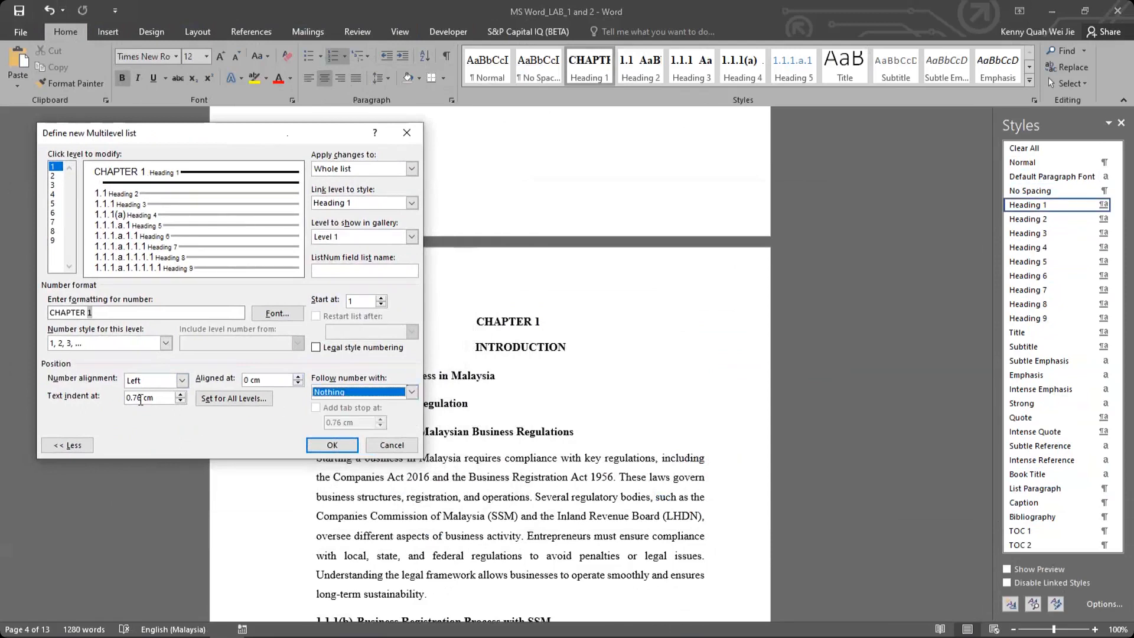
Set the level 1 text indent to 0 cm and apply the redefined multilevel list to the headings.
{"action": "left_click_drag", "start_coordinate": [142, 399], "coordinate": [112, 399]}
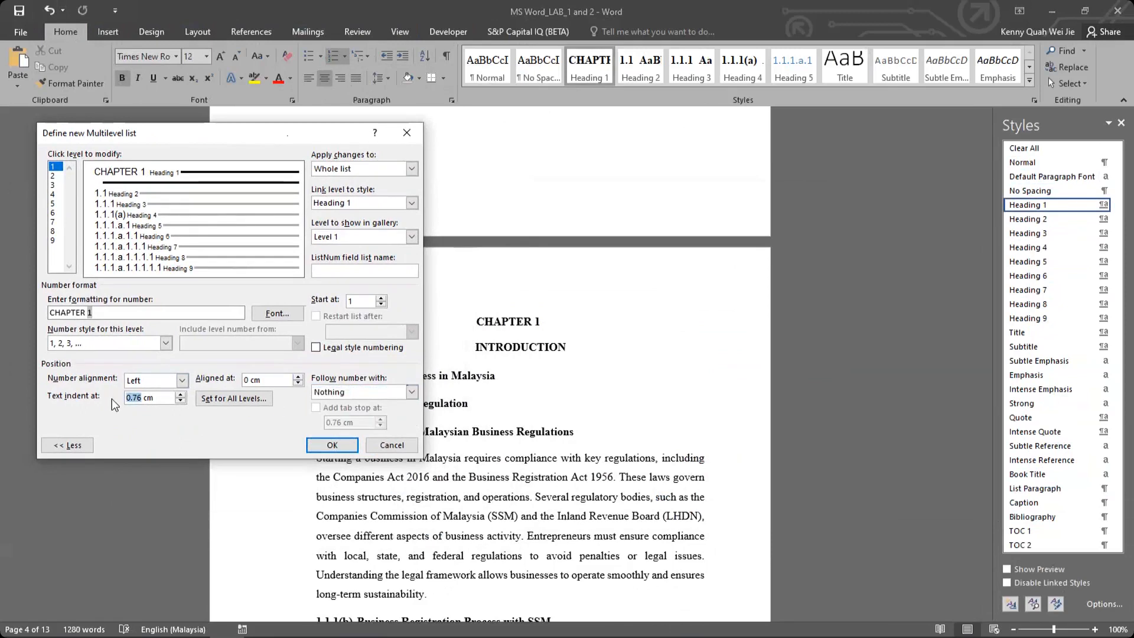
{"action": "left_click", "coordinate": [152, 381]}
{"action": "left_click", "coordinate": [144, 391]}
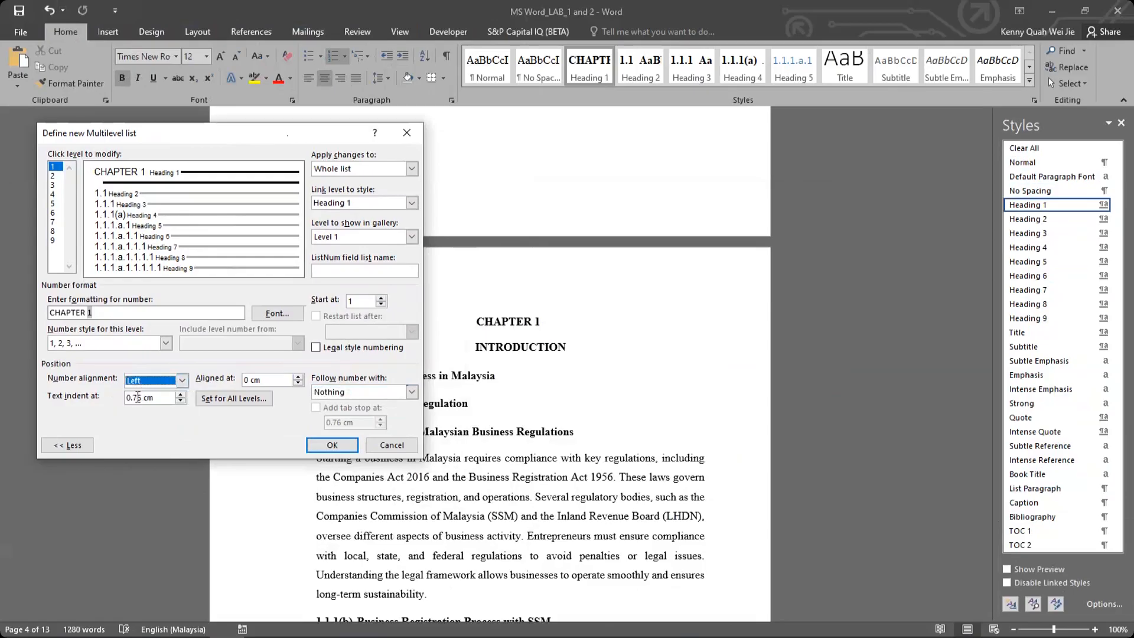
{"action": "left_click_drag", "start_coordinate": [141, 398], "coordinate": [113, 400]}
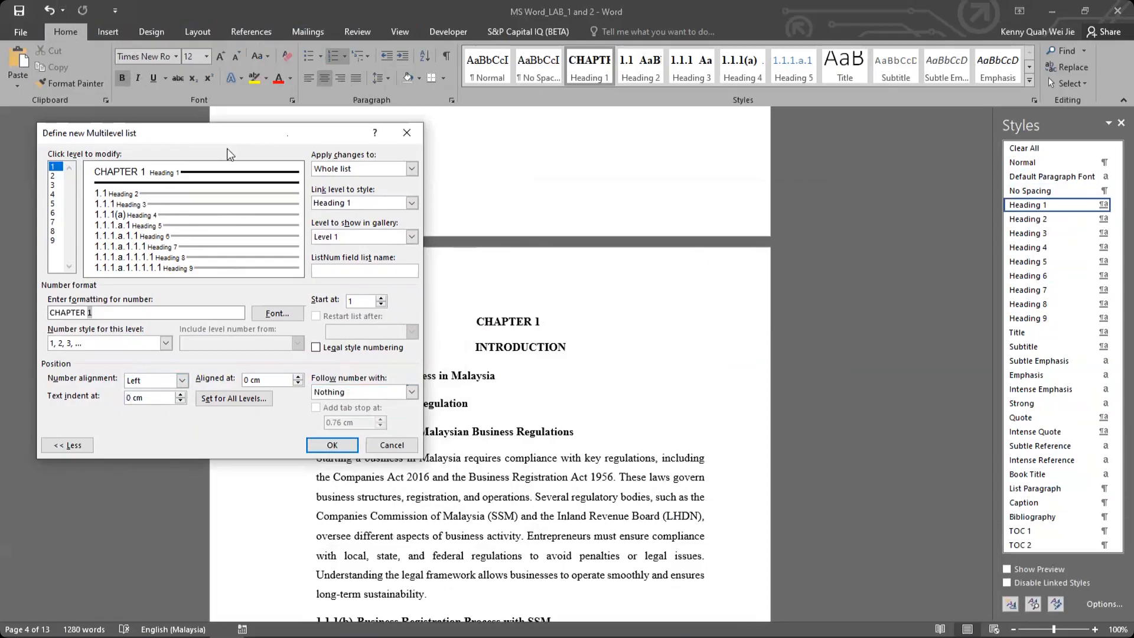
{"action": "left_click_drag", "start_coordinate": [226, 148], "coordinate": [291, 185]}
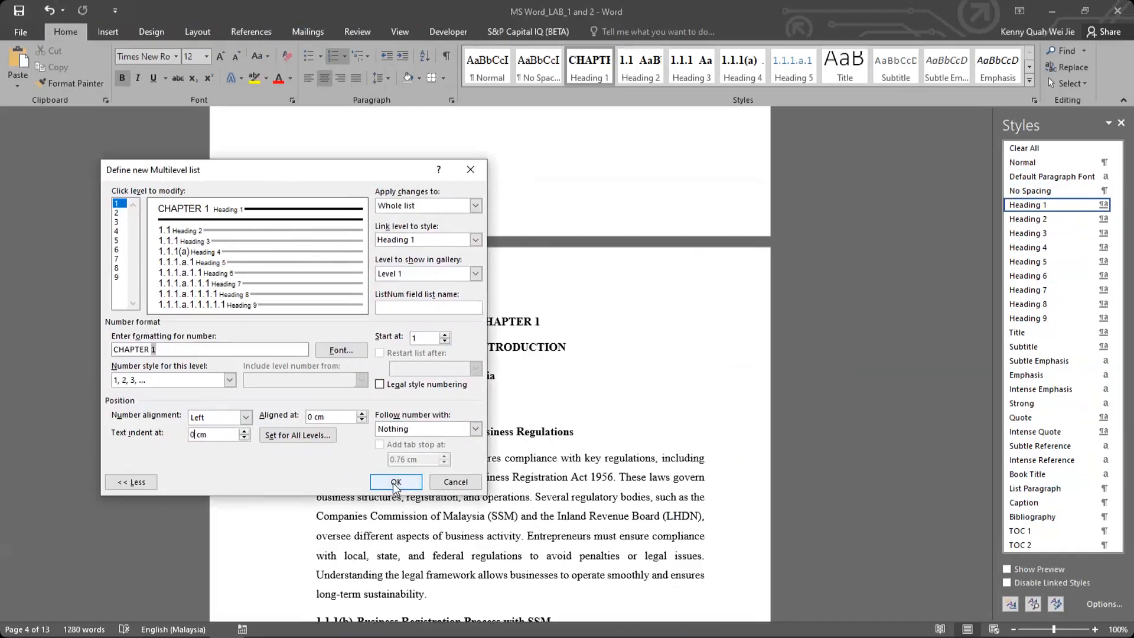
{"action": "left_click", "coordinate": [395, 483]}
{"action": "left_click", "coordinate": [496, 378]}
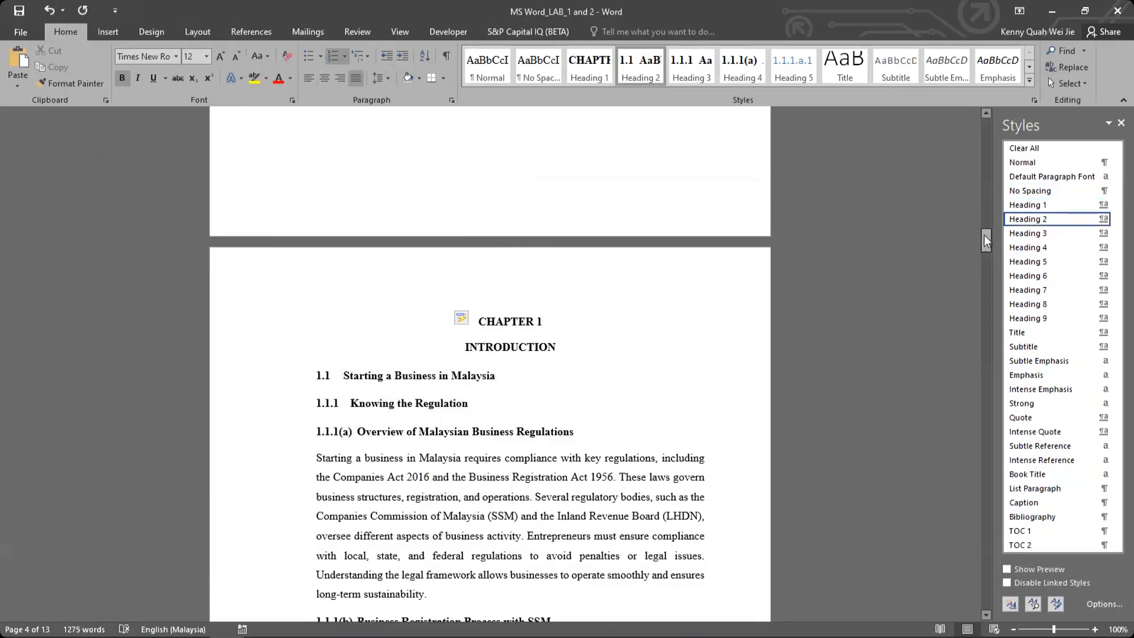
Insert manual line breaks before BUSINESS CONCEPT in the Chapter 2 heading and OPERATIONAL PLAN in the Chapter 3 heading.
{"action": "left_click_drag", "start_coordinate": [984, 235], "coordinate": [962, 373]}
{"action": "left_click", "coordinate": [488, 149]}
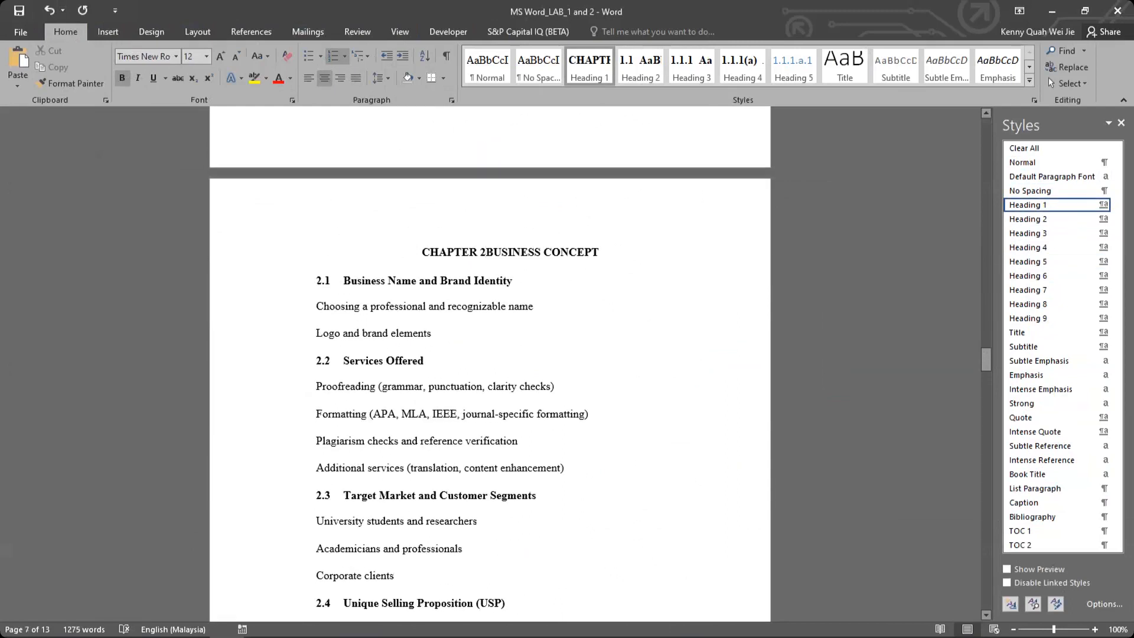
{"action": "key", "text": "Return"}
{"action": "scroll", "coordinate": [583, 231], "scroll_direction": "down", "scroll_amount": 10}
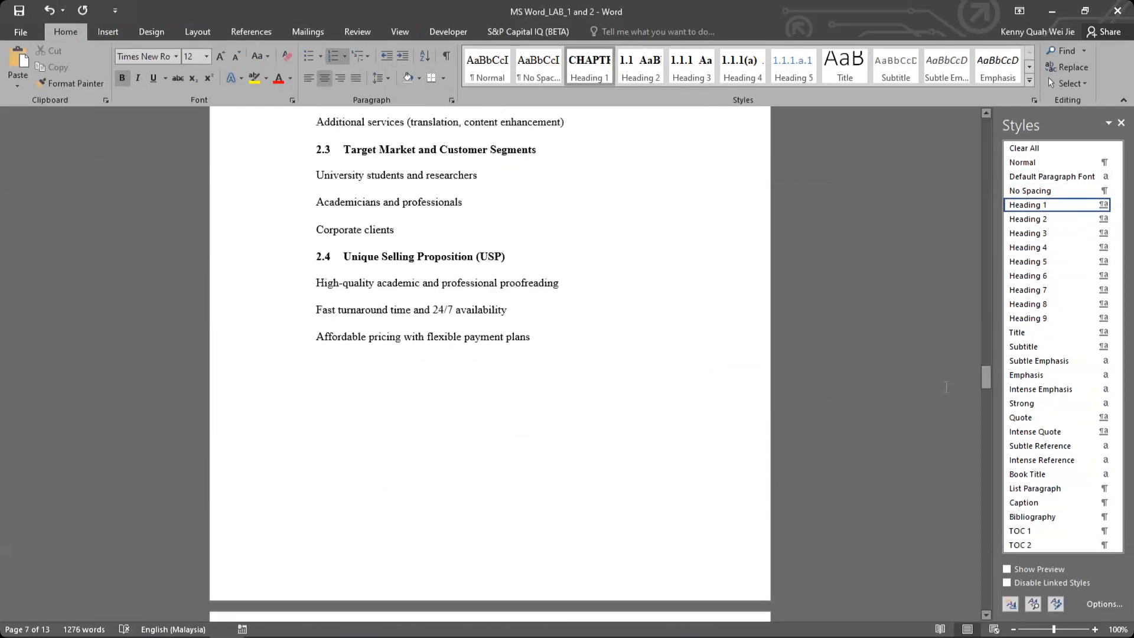
{"action": "left_click", "coordinate": [485, 345]}
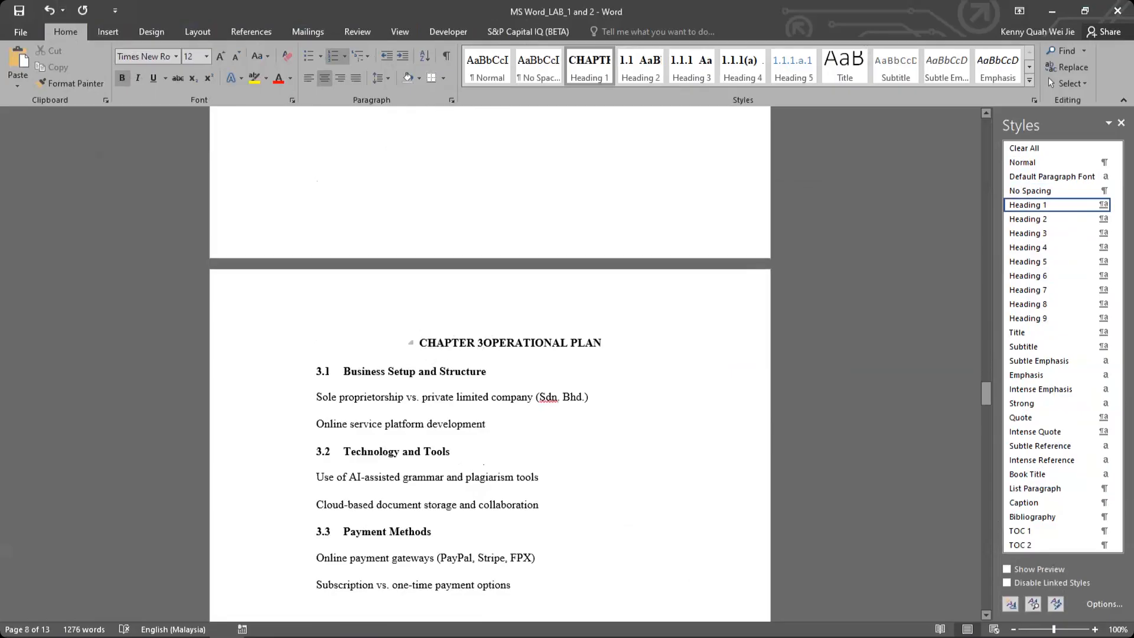
{"action": "key", "text": "Return"}
Insert manual line breaks before FINANCIAL PLAN in the Chapter 4 heading and MARKETING STRATEGY in the Chapter 5 heading.
{"action": "scroll", "coordinate": [490, 341], "scroll_direction": "down", "scroll_amount": 10}
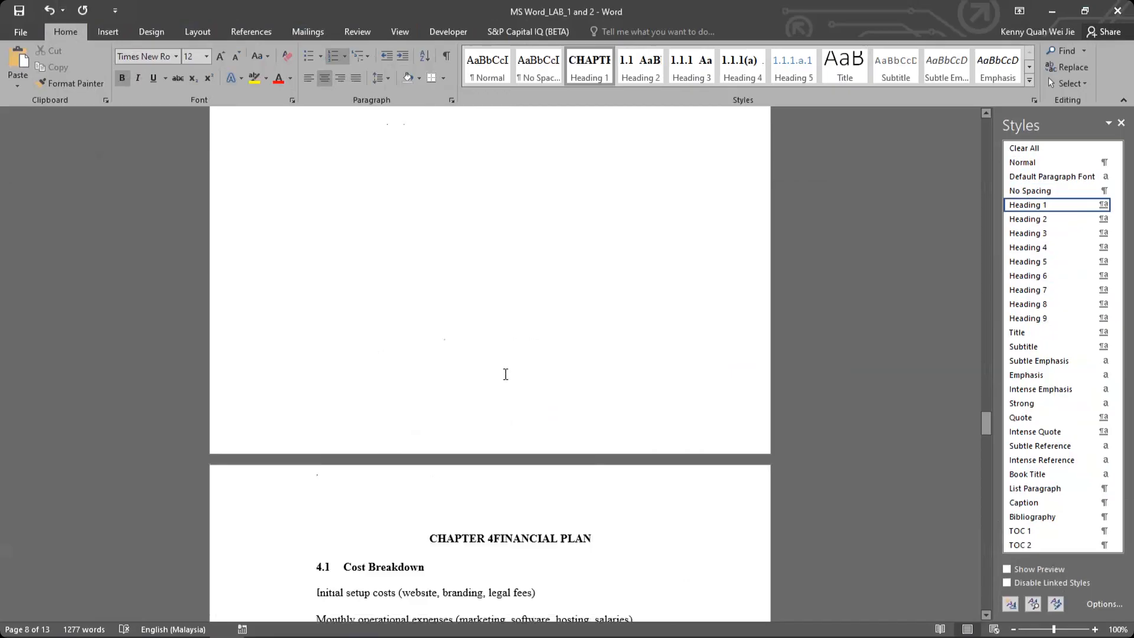
{"action": "left_click", "coordinate": [495, 330]}
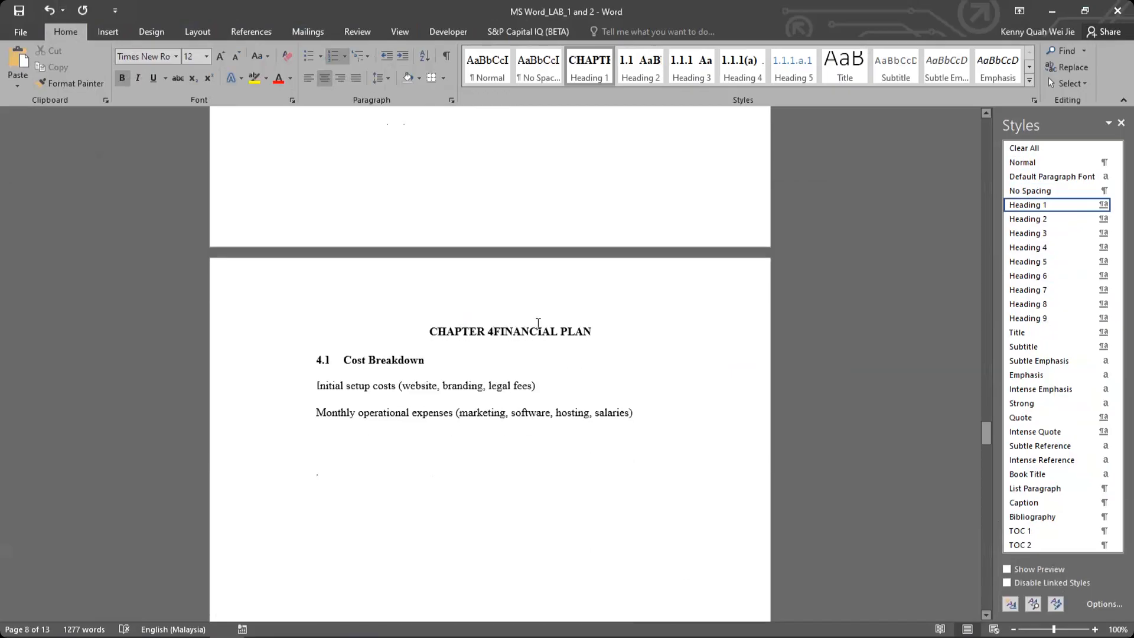
{"action": "key", "text": "Return"}
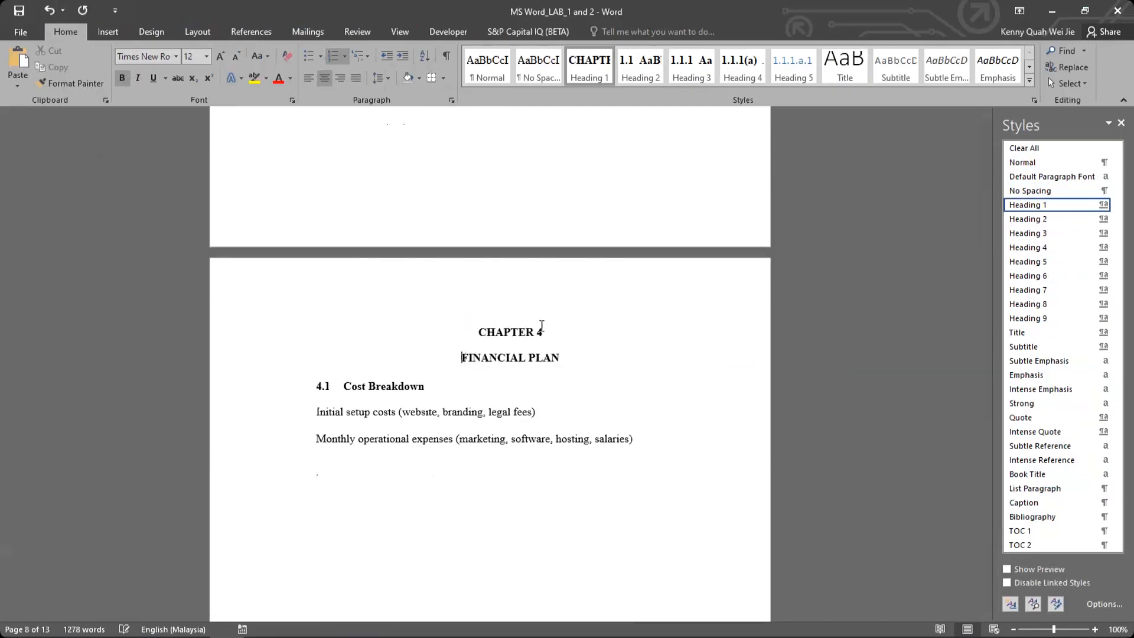
{"action": "scroll", "coordinate": [541, 326], "scroll_direction": "down", "scroll_amount": 10}
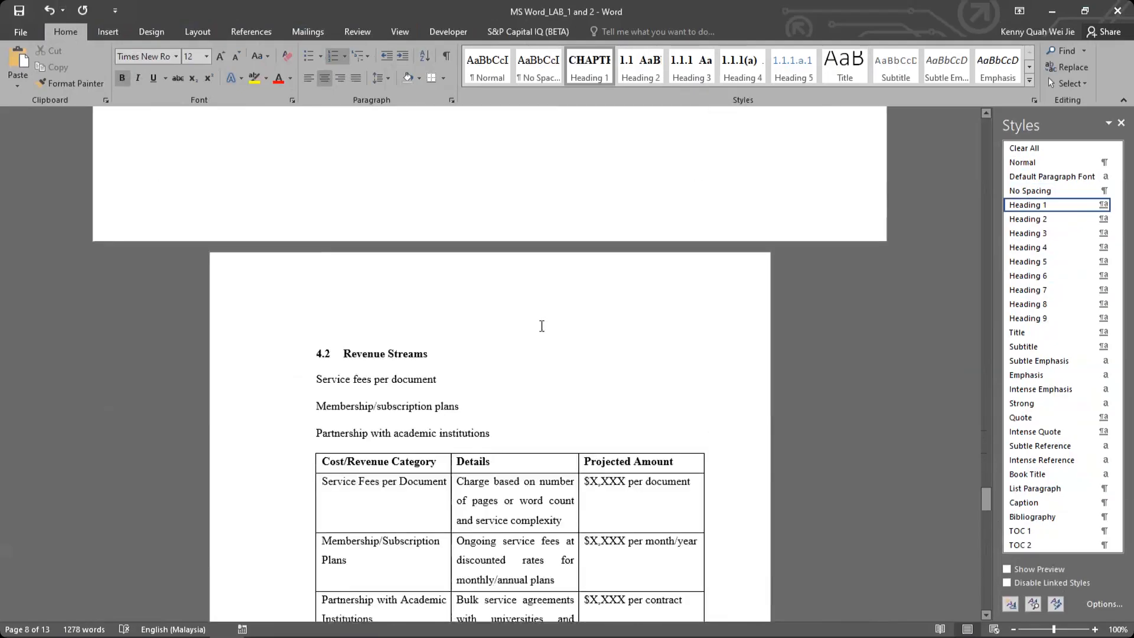
{"action": "scroll", "coordinate": [542, 326], "scroll_direction": "down", "scroll_amount": 15}
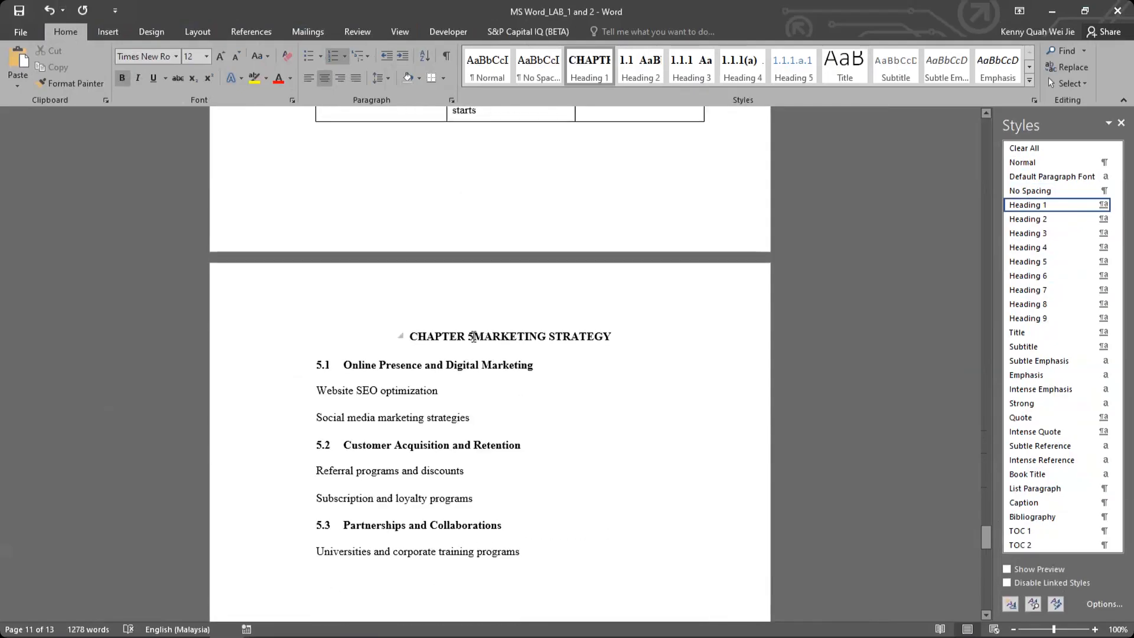
{"action": "left_click", "coordinate": [471, 336]}
{"action": "key", "text": "Return"}
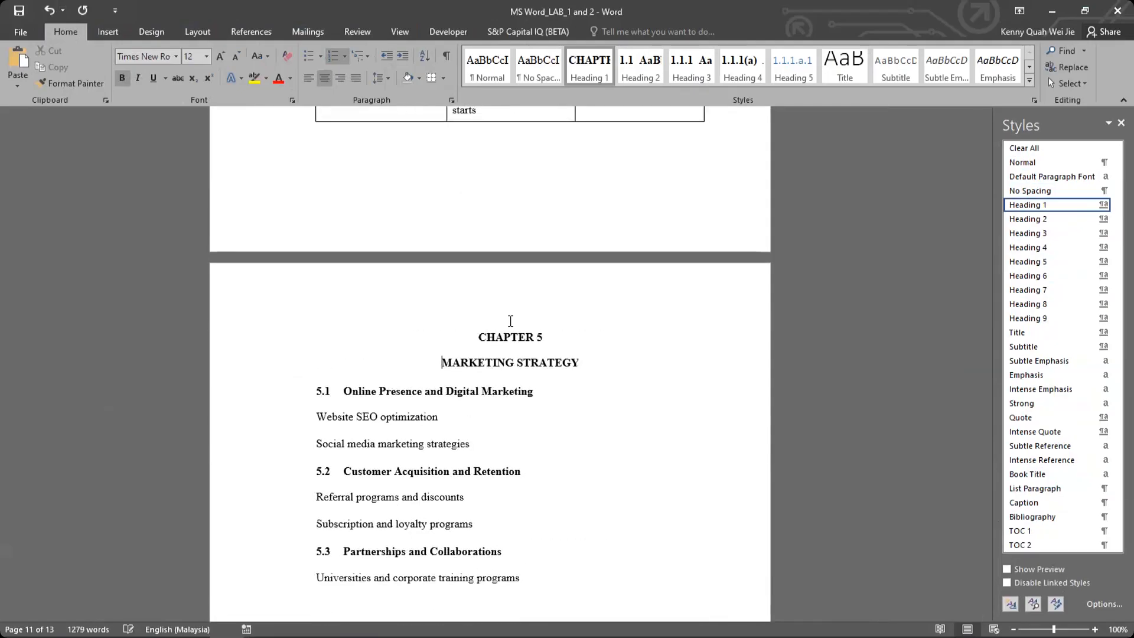
Insert a manual line break before RISK ASSESSMENT AND CONTINGENCY PLAN in the Chapter 6 heading.
{"action": "scroll", "coordinate": [509, 319], "scroll_direction": "down", "scroll_amount": 10}
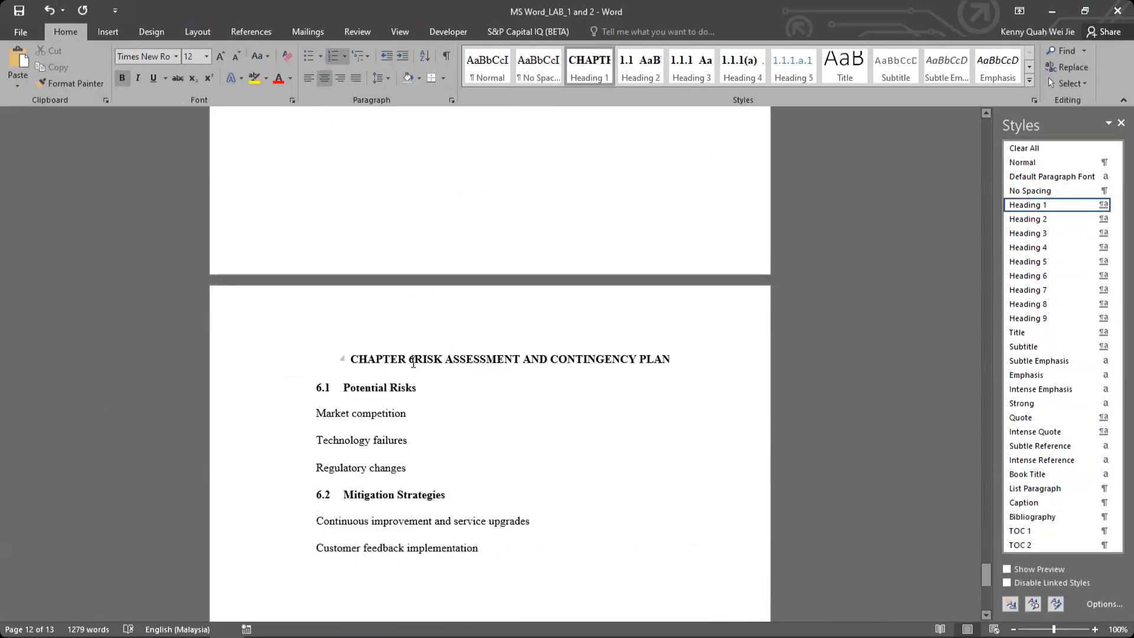
{"action": "left_click", "coordinate": [414, 362]}
{"action": "left_click", "coordinate": [416, 359]}
{"action": "key", "text": "Return"}
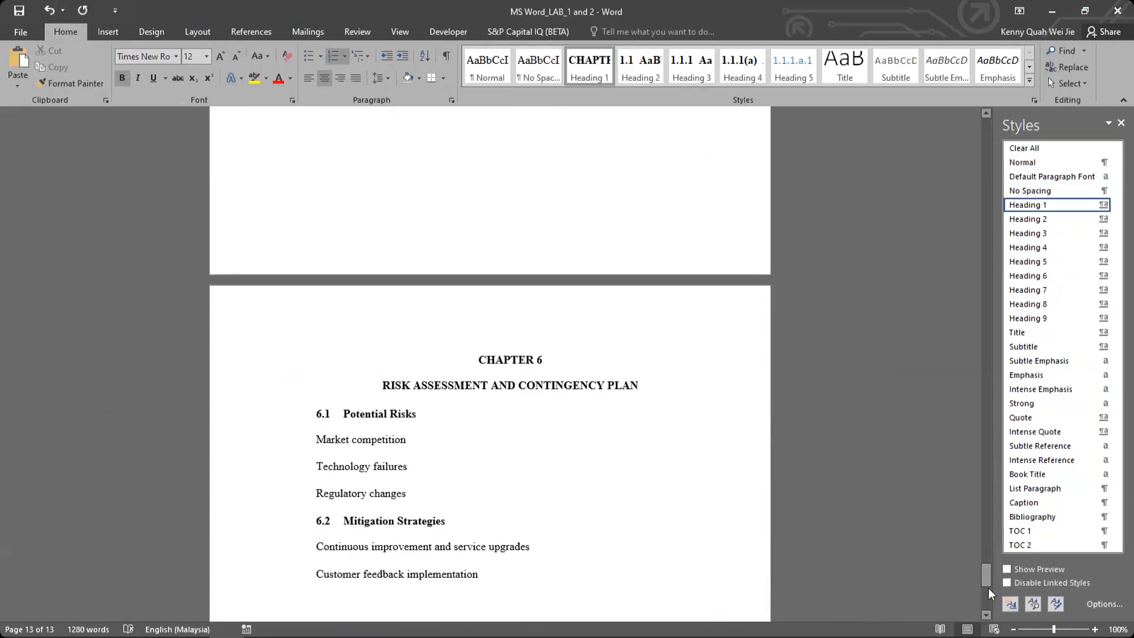
Update the entire table of contents with the two-line headings of all six chapters.
{"action": "left_click_drag", "start_coordinate": [988, 572], "coordinate": [996, 168]}
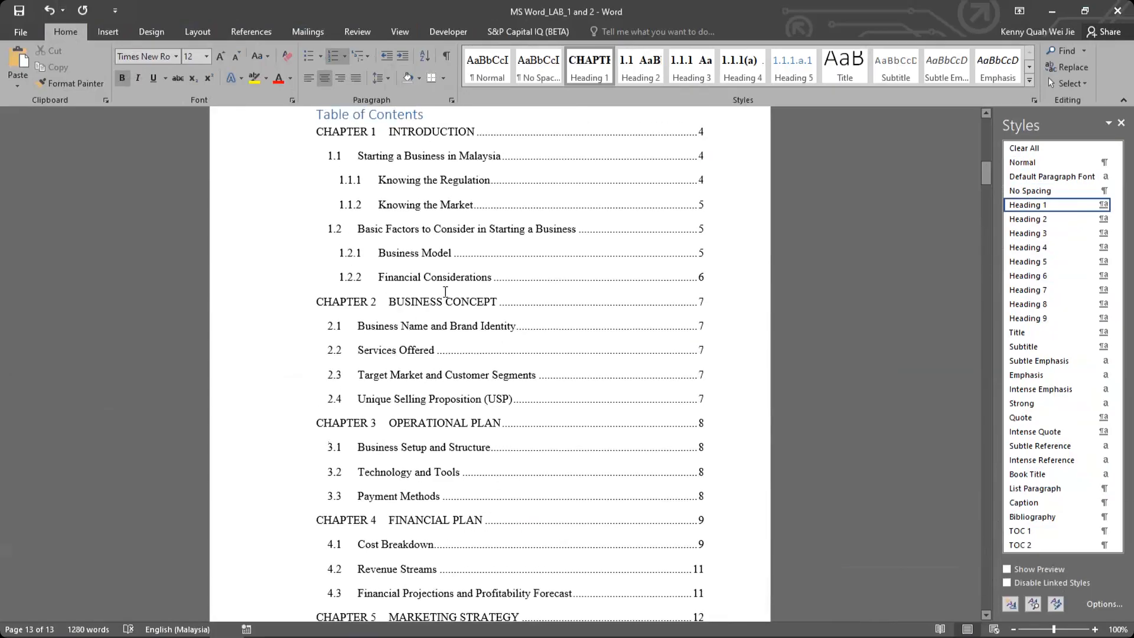
{"action": "scroll", "coordinate": [439, 256], "scroll_direction": "up", "scroll_amount": 1}
{"action": "left_click", "coordinate": [415, 278]}
{"action": "left_click", "coordinate": [402, 265]}
{"action": "left_click", "coordinate": [533, 324]}
{"action": "left_click", "coordinate": [567, 345]}
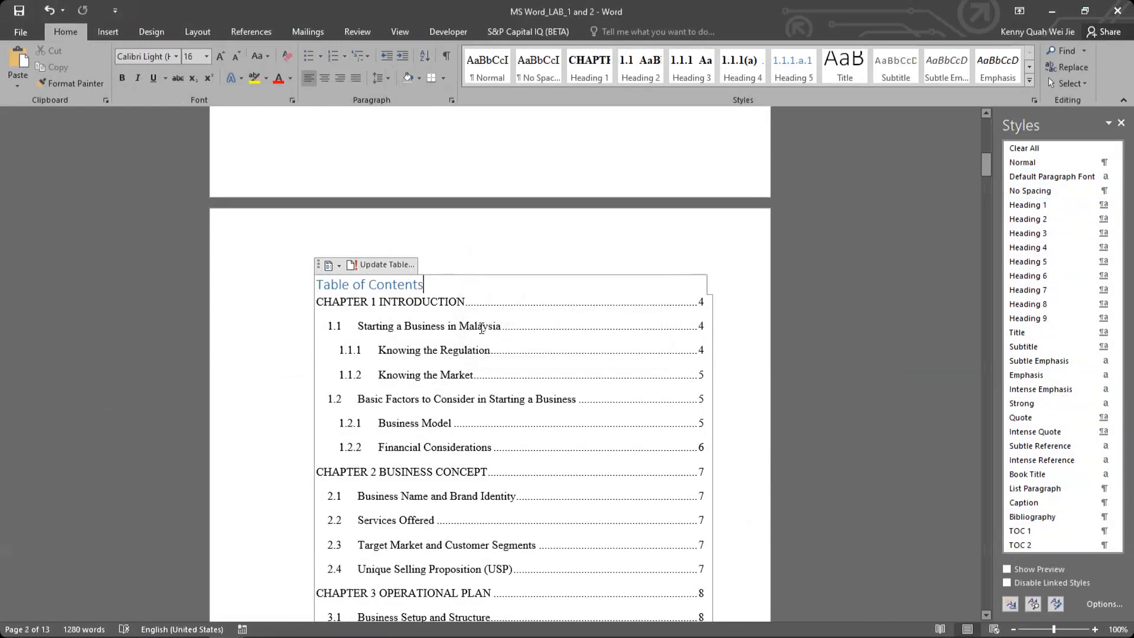
Review how the chapter headings and their subsections are listed throughout the updated table of contents.
{"action": "scroll", "coordinate": [437, 286], "scroll_direction": "down", "scroll_amount": 4}
{"action": "scroll", "coordinate": [405, 336], "scroll_direction": "down", "scroll_amount": 3}
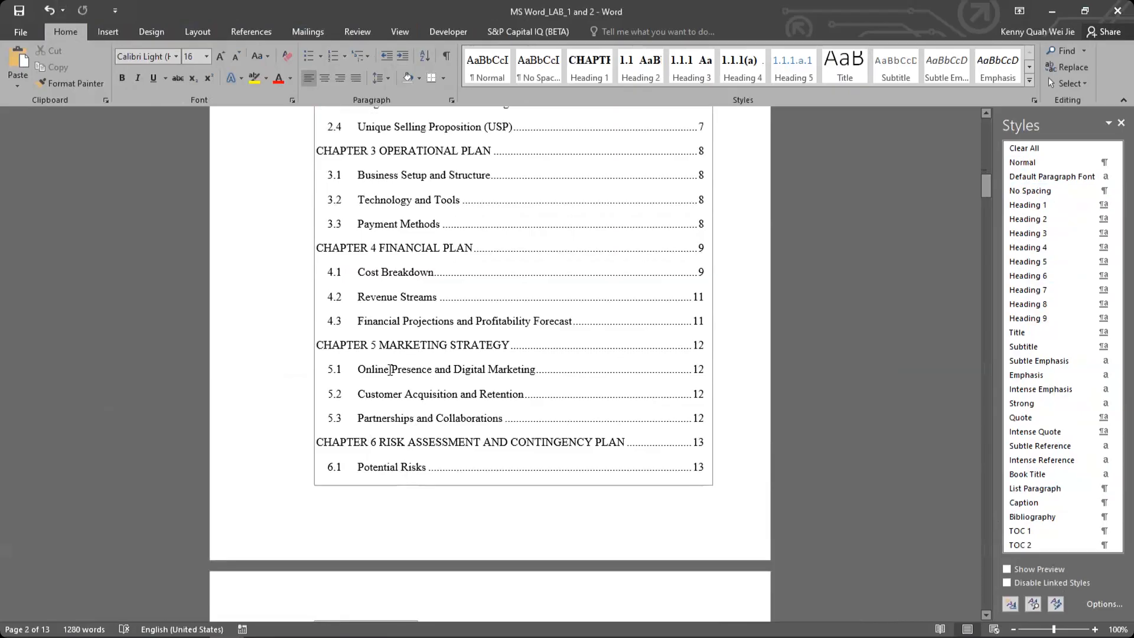
{"action": "left_click", "coordinate": [390, 370]}
{"action": "scroll", "coordinate": [392, 313], "scroll_direction": "up", "scroll_amount": 5}
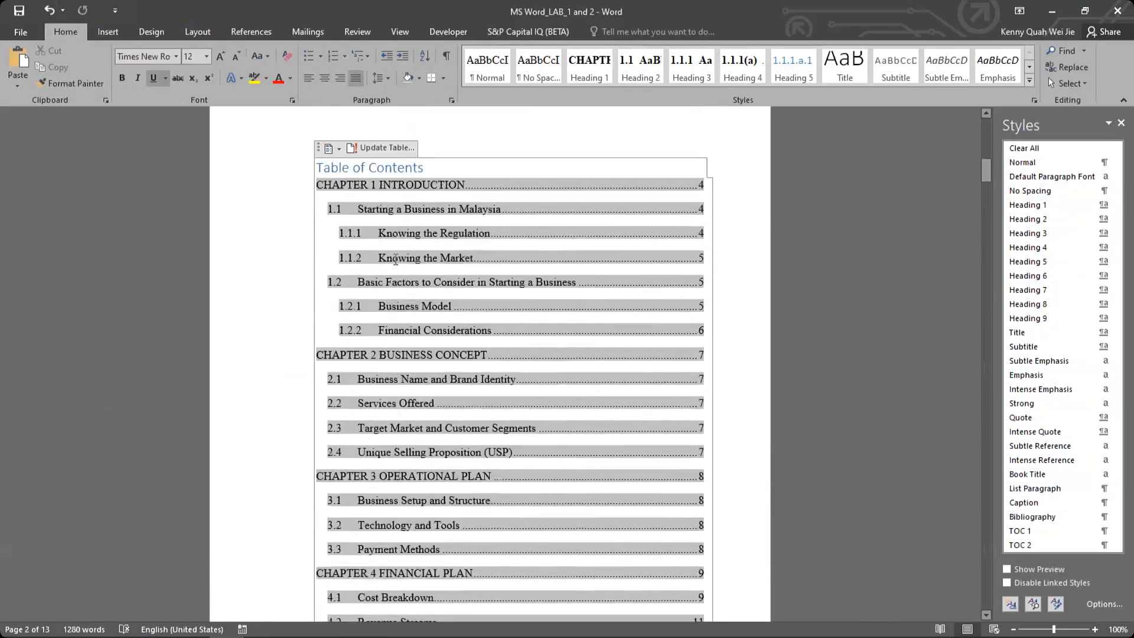
{"action": "left_click", "coordinate": [413, 182]}
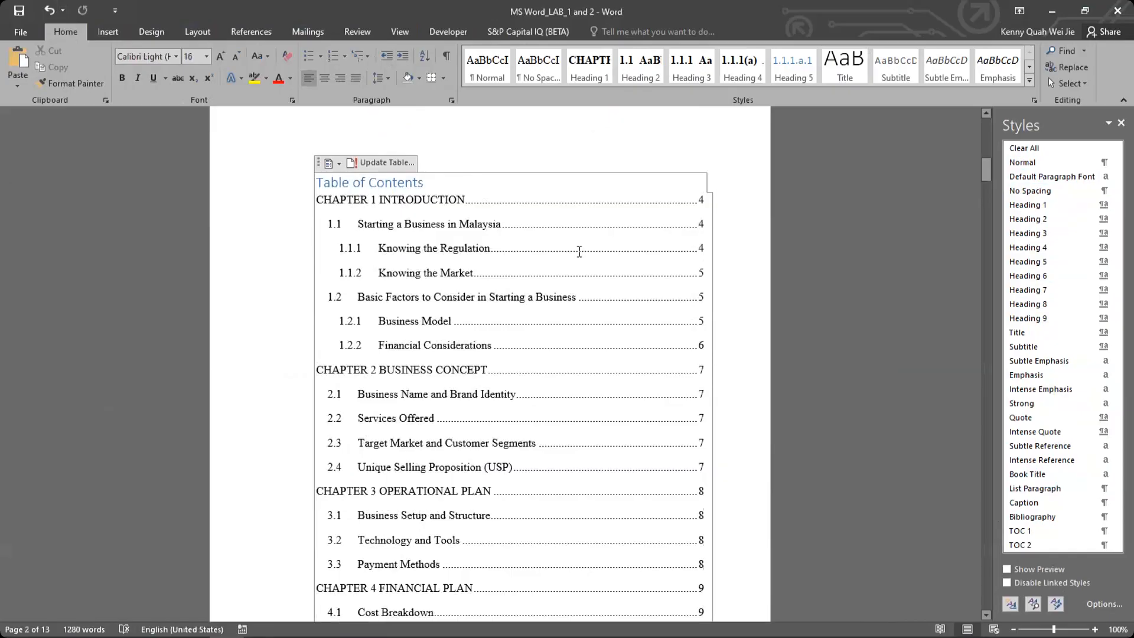
{"action": "scroll", "coordinate": [579, 251], "scroll_direction": "down", "scroll_amount": 2}
{"action": "scroll", "coordinate": [580, 251], "scroll_direction": "down", "scroll_amount": 17}
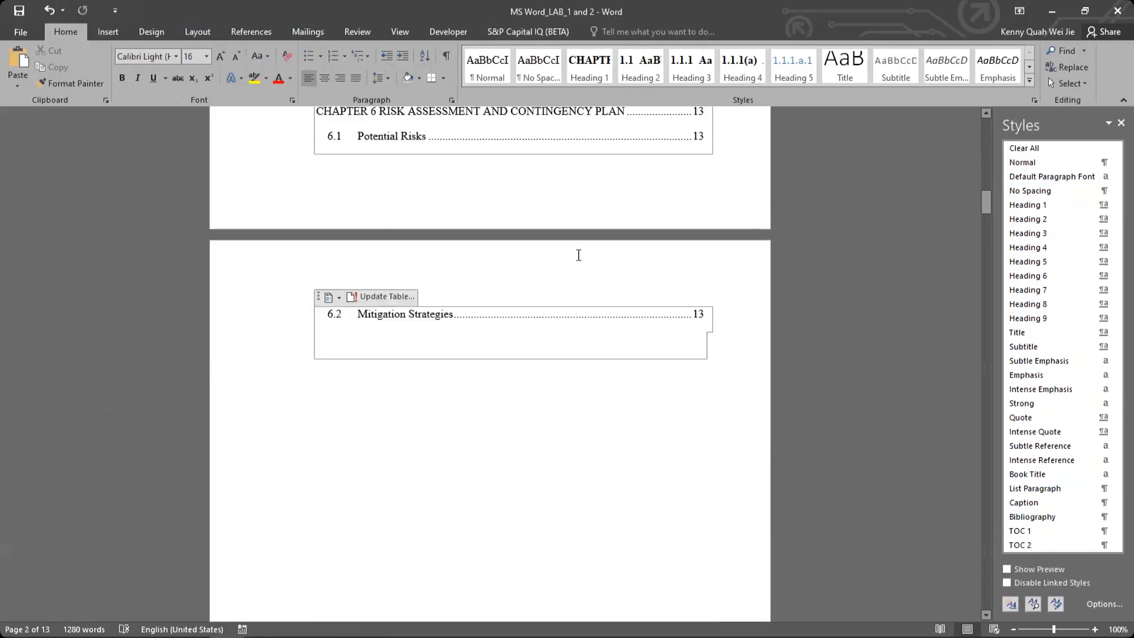
Look over the contents entries from Chapter 1 through section 6.2 and the space following the table before Chapter 1.
{"action": "scroll", "coordinate": [579, 255], "scroll_direction": "up", "scroll_amount": 20}
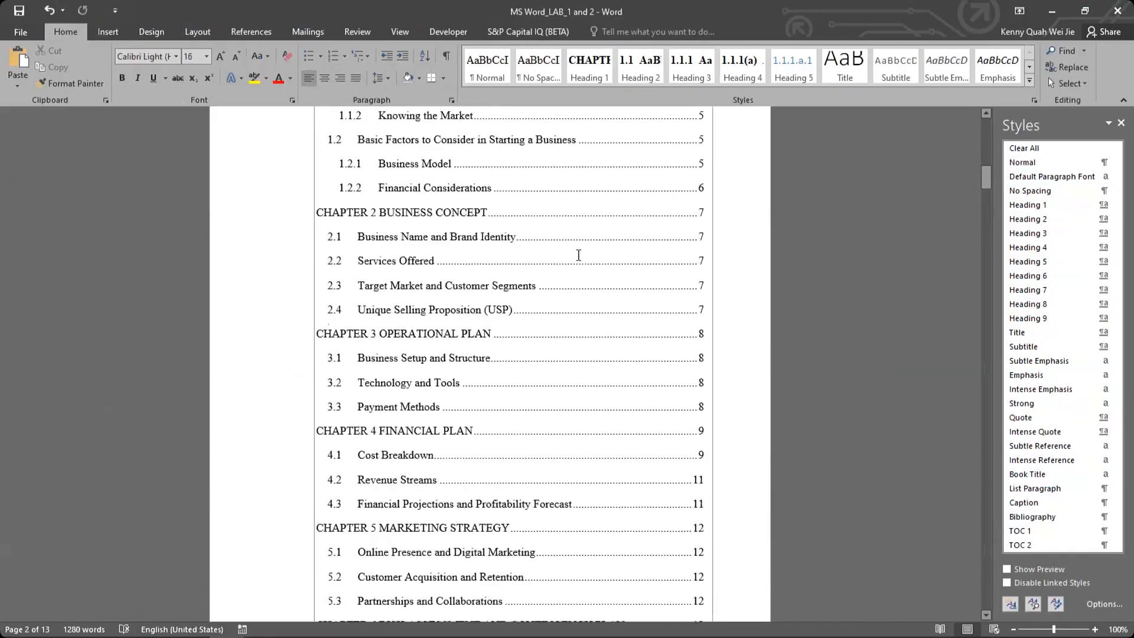
{"action": "scroll", "coordinate": [579, 255], "scroll_direction": "up", "scroll_amount": 1}
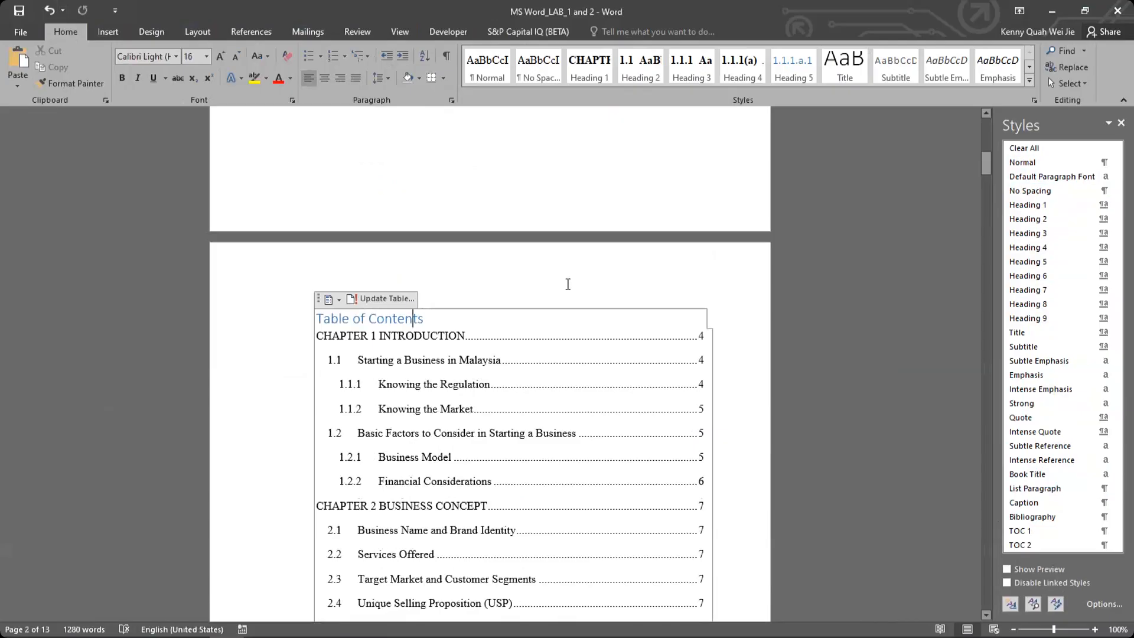
{"action": "scroll", "coordinate": [567, 278], "scroll_direction": "down", "scroll_amount": 9}
{"action": "scroll", "coordinate": [567, 285], "scroll_direction": "down", "scroll_amount": 18}
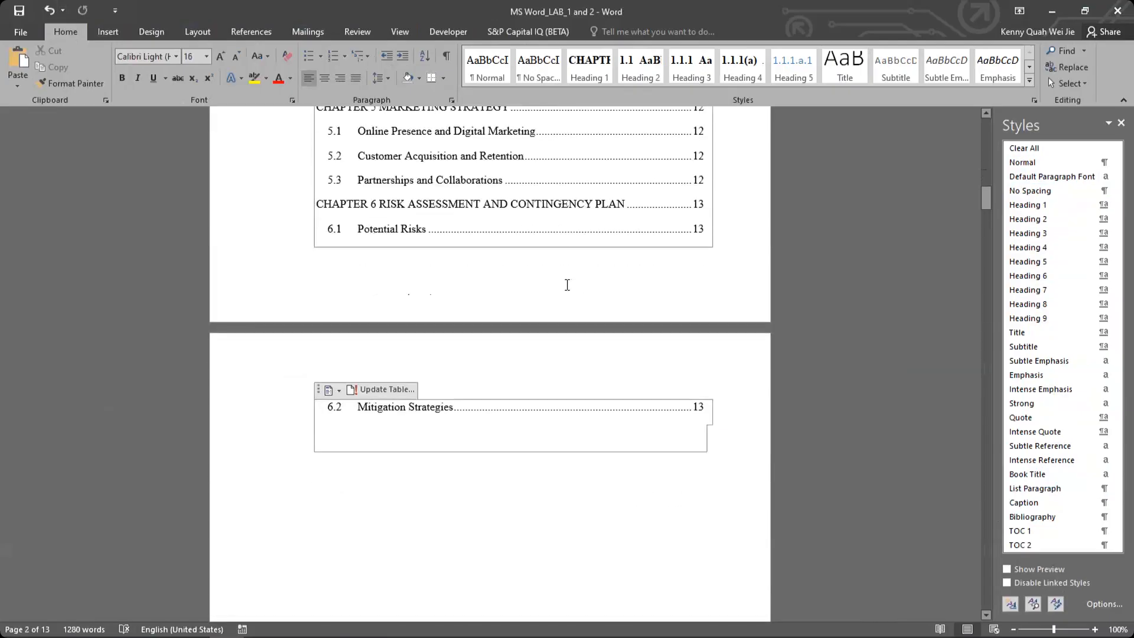
{"action": "scroll", "coordinate": [566, 285], "scroll_direction": "up", "scroll_amount": 15}
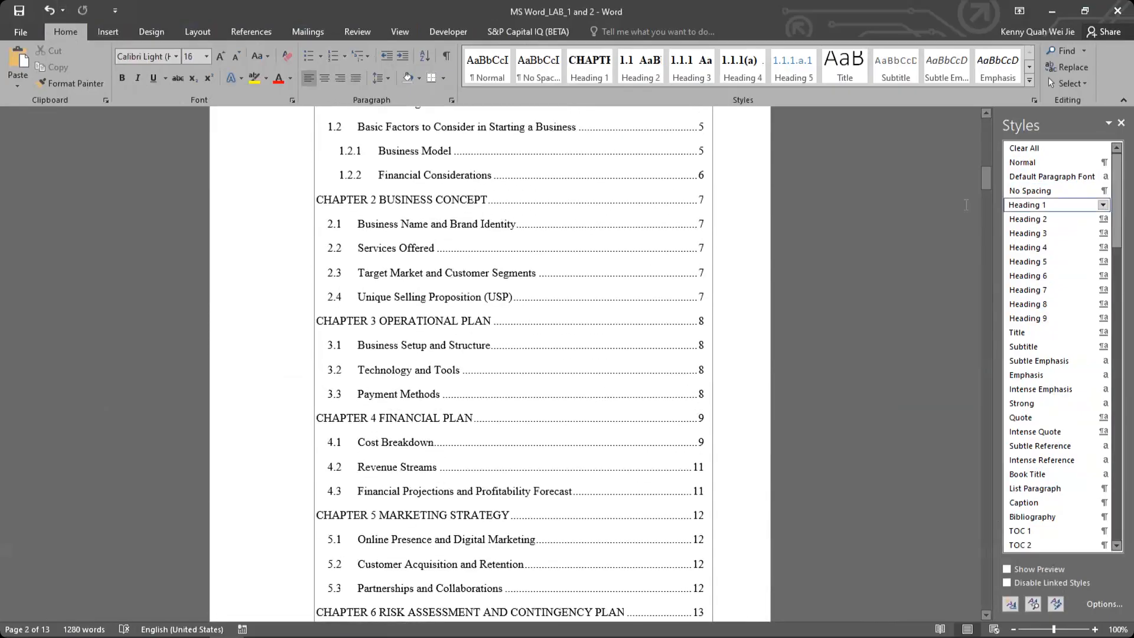
{"action": "left_click", "coordinate": [910, 161]}
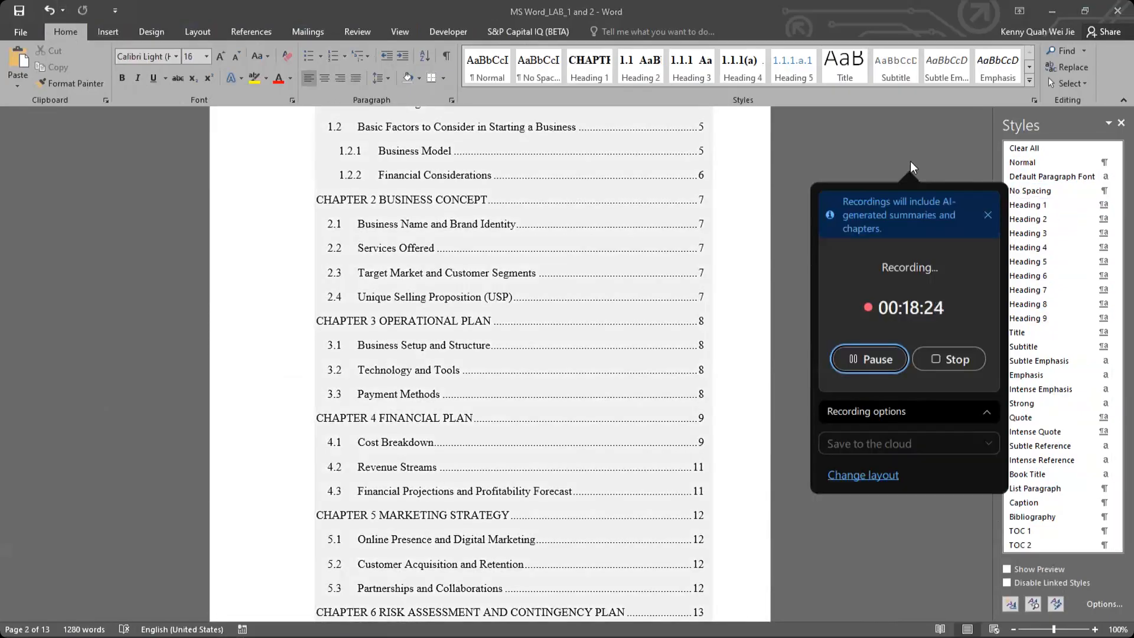
{"action": "left_click", "coordinate": [738, 245]}
{"action": "scroll", "coordinate": [740, 245], "scroll_direction": "up", "scroll_amount": 16}
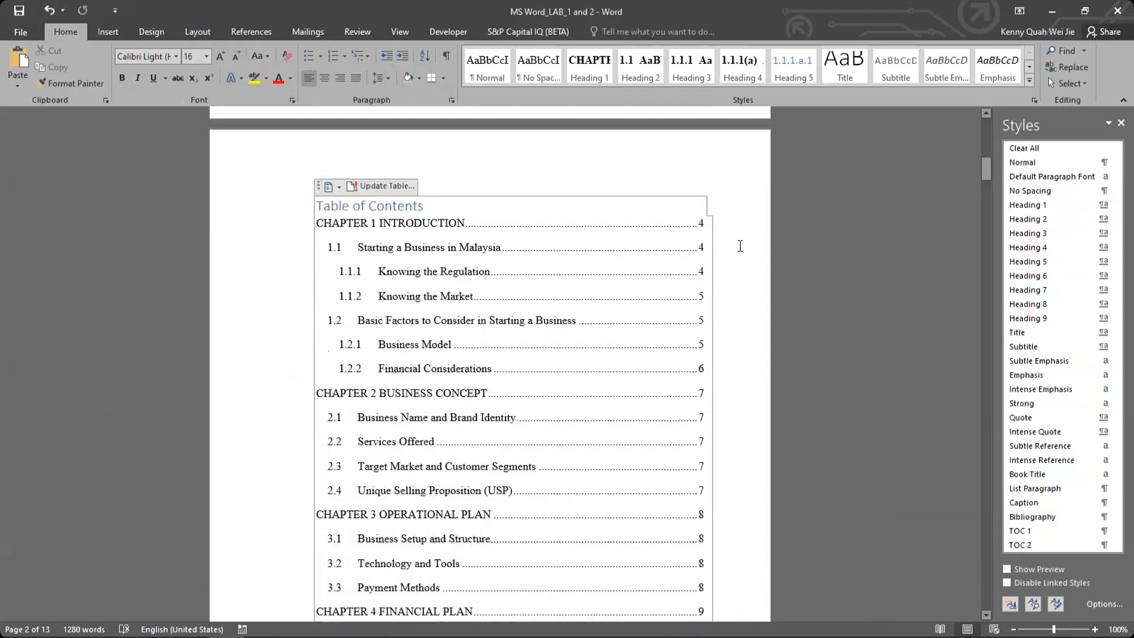
{"action": "scroll", "coordinate": [741, 245], "scroll_direction": "up", "scroll_amount": 4}
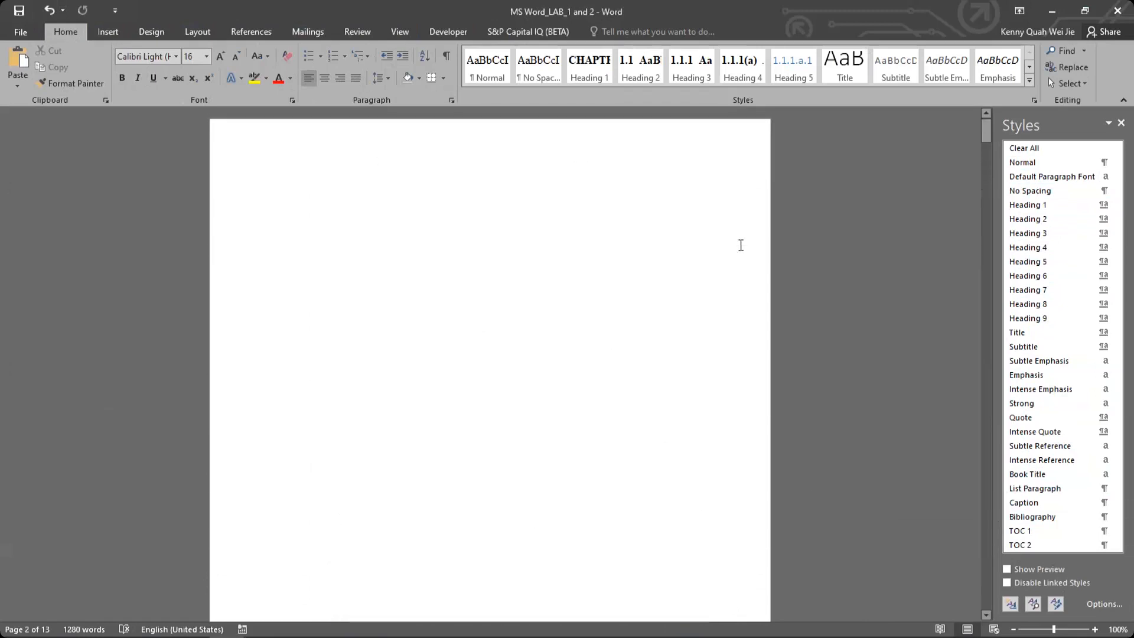
{"action": "scroll", "coordinate": [741, 254], "scroll_direction": "down", "scroll_amount": 18}
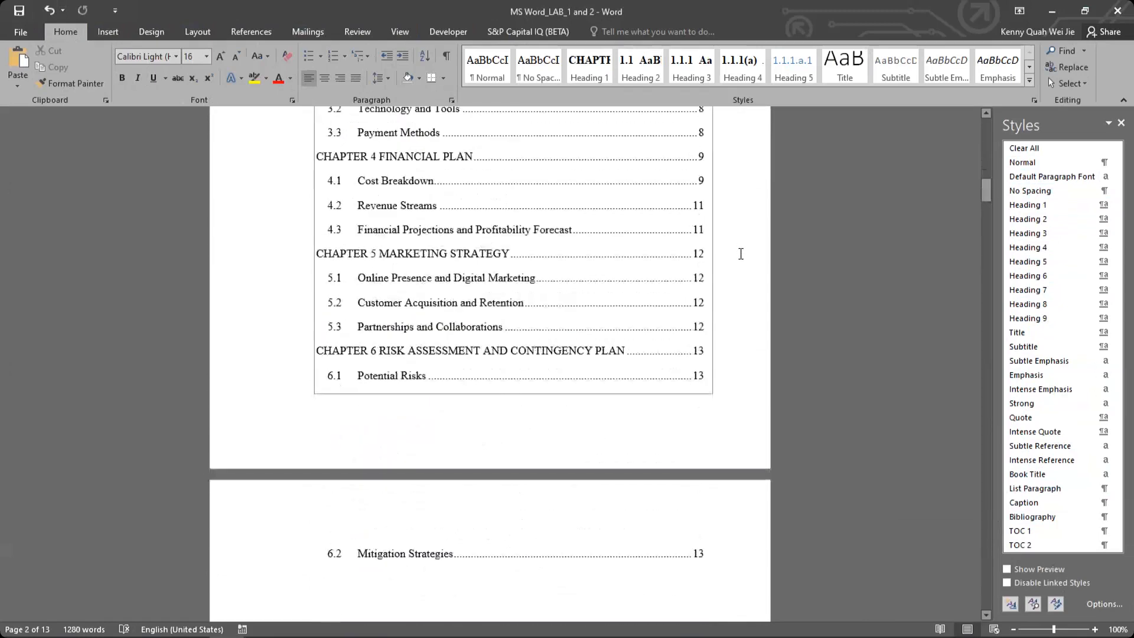
{"action": "scroll", "coordinate": [741, 254], "scroll_direction": "up", "scroll_amount": 9}
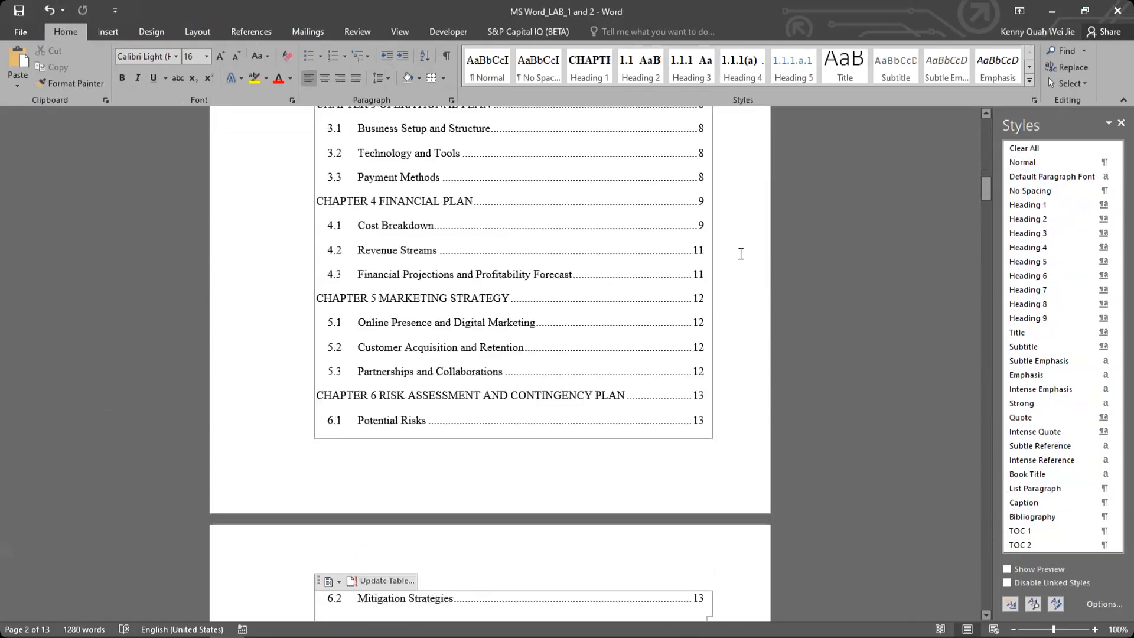
{"action": "scroll", "coordinate": [741, 254], "scroll_direction": "up", "scroll_amount": 8}
{"action": "scroll", "coordinate": [740, 254], "scroll_direction": "down", "scroll_amount": 11}
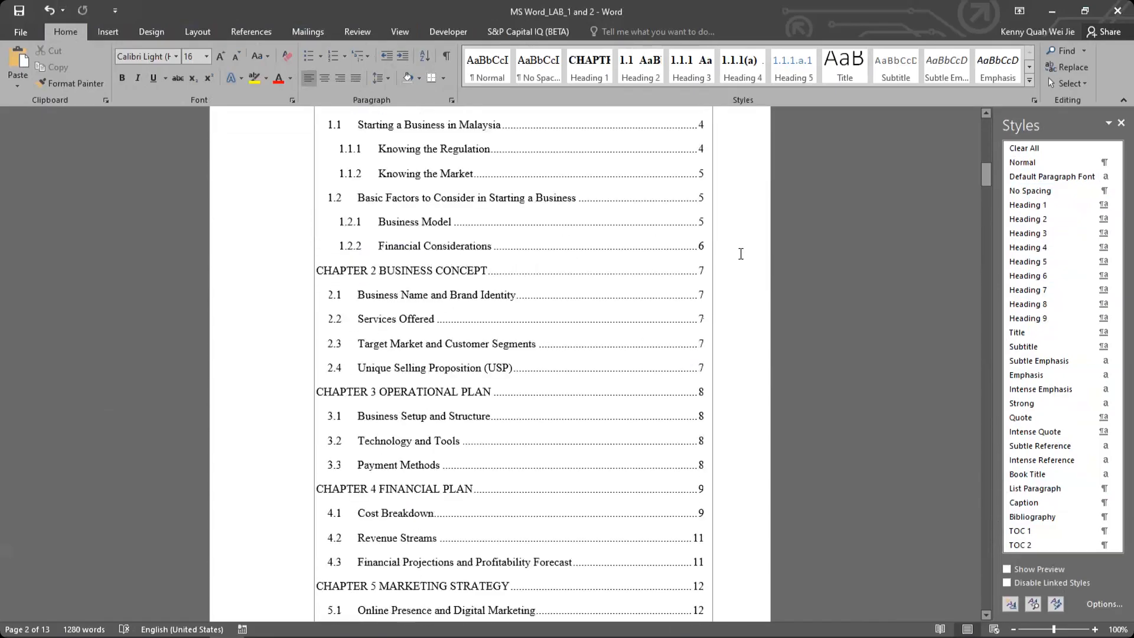
{"action": "scroll", "coordinate": [740, 254], "scroll_direction": "down", "scroll_amount": 6}
{"action": "left_click", "coordinate": [358, 416]}
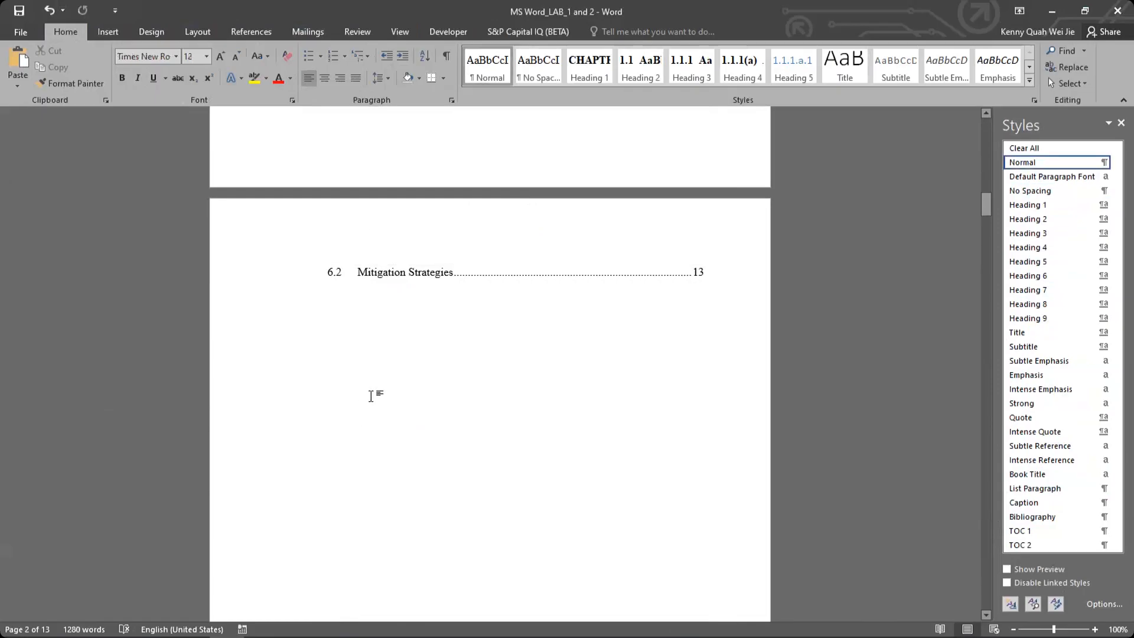
{"action": "scroll", "coordinate": [384, 390], "scroll_direction": "down", "scroll_amount": 3}
{"action": "scroll", "coordinate": [389, 387], "scroll_direction": "down", "scroll_amount": 9}
{"action": "scroll", "coordinate": [395, 374], "scroll_direction": "up", "scroll_amount": 6}
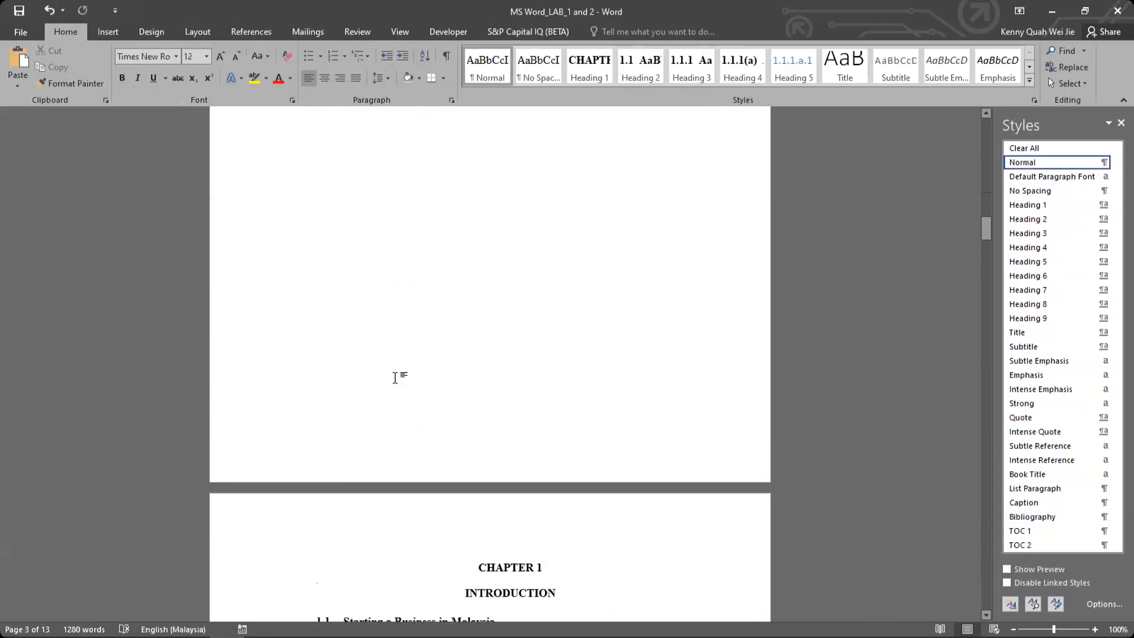
{"action": "scroll", "coordinate": [396, 374], "scroll_direction": "up", "scroll_amount": 5}
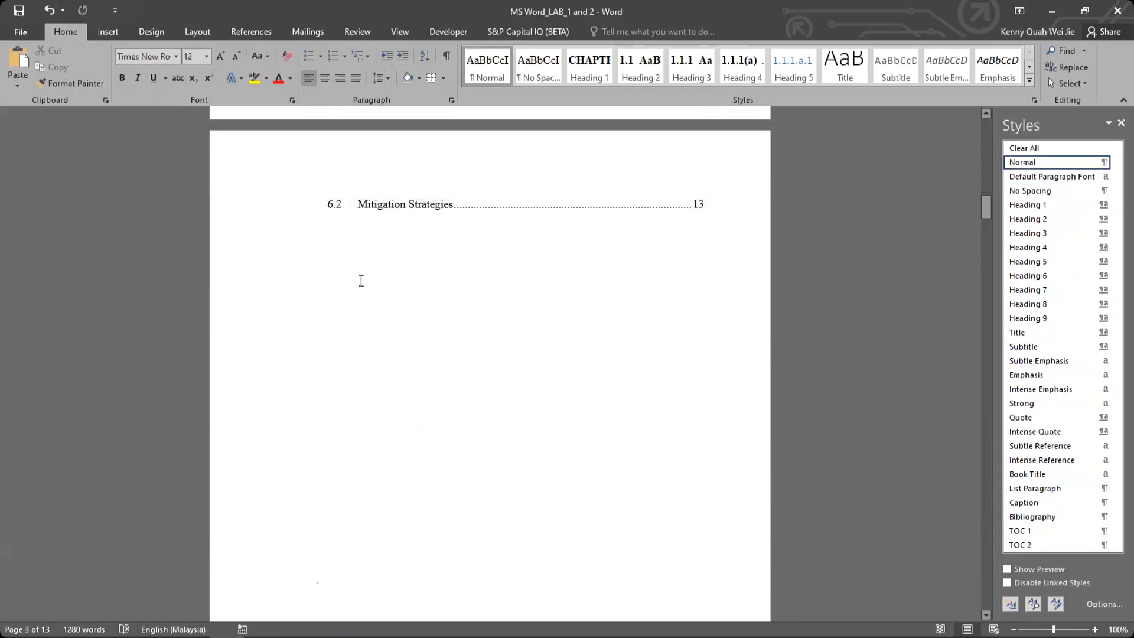
Try applying the Heading 1 style to the empty paragraph below the Chapter 6 text.
{"action": "left_click_drag", "start_coordinate": [987, 207], "coordinate": [983, 583]}
{"action": "left_click", "coordinate": [358, 440]}
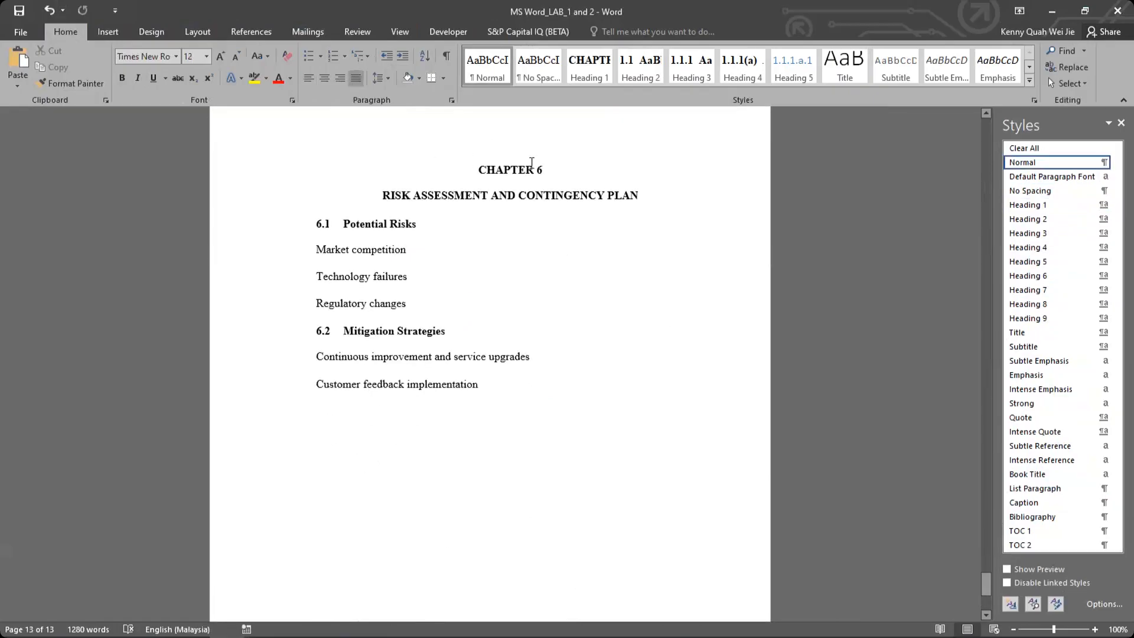
{"action": "left_click", "coordinate": [603, 84]}
{"action": "key", "text": "ctrl+z"}
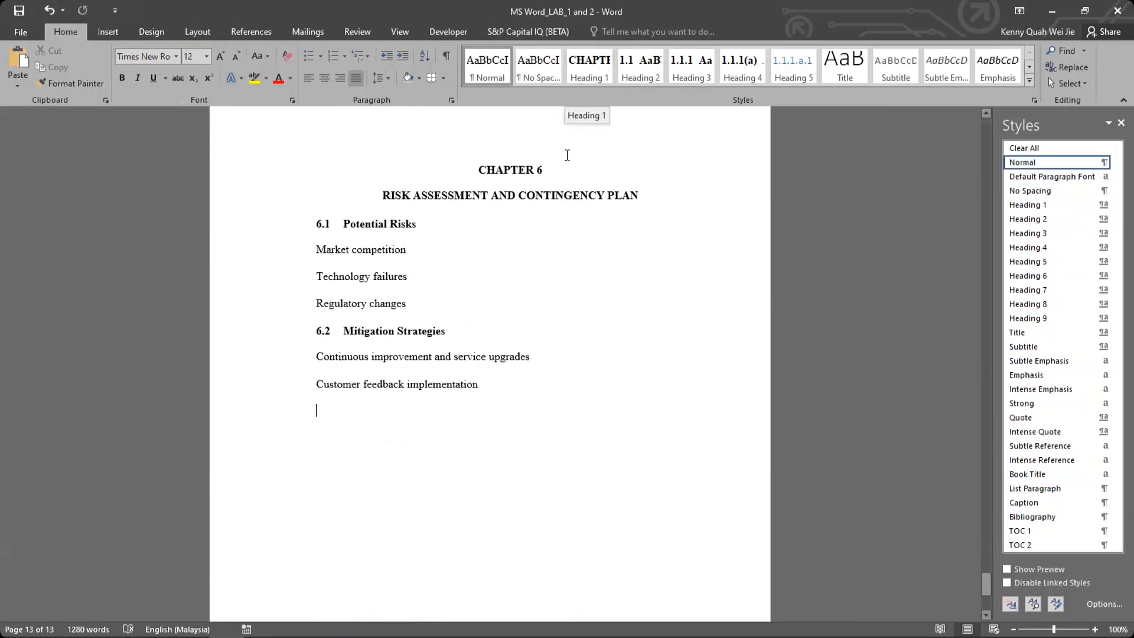
{"action": "left_click", "coordinate": [593, 76]}
Insert a page break after the last line of Chapter 6 and enter References on the new page.
{"action": "left_click_drag", "start_coordinate": [987, 590], "coordinate": [986, 177]}
{"action": "left_click", "coordinate": [707, 436]}
{"action": "scroll", "coordinate": [397, 595], "scroll_direction": "down", "scroll_amount": 4}
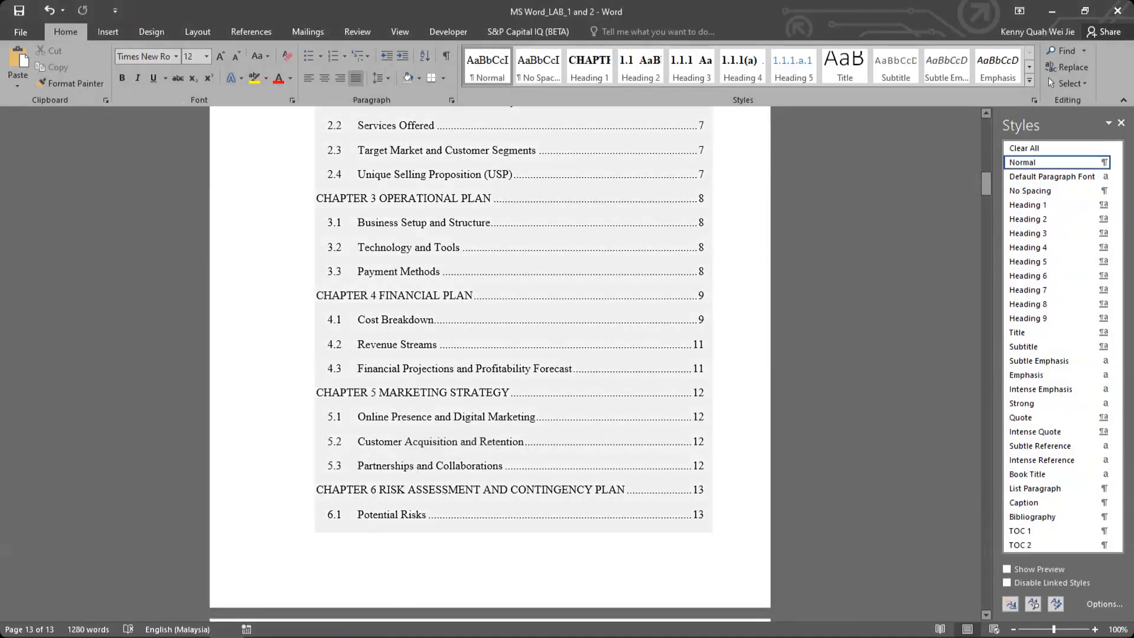
{"action": "left_click_drag", "start_coordinate": [983, 186], "coordinate": [934, 552]}
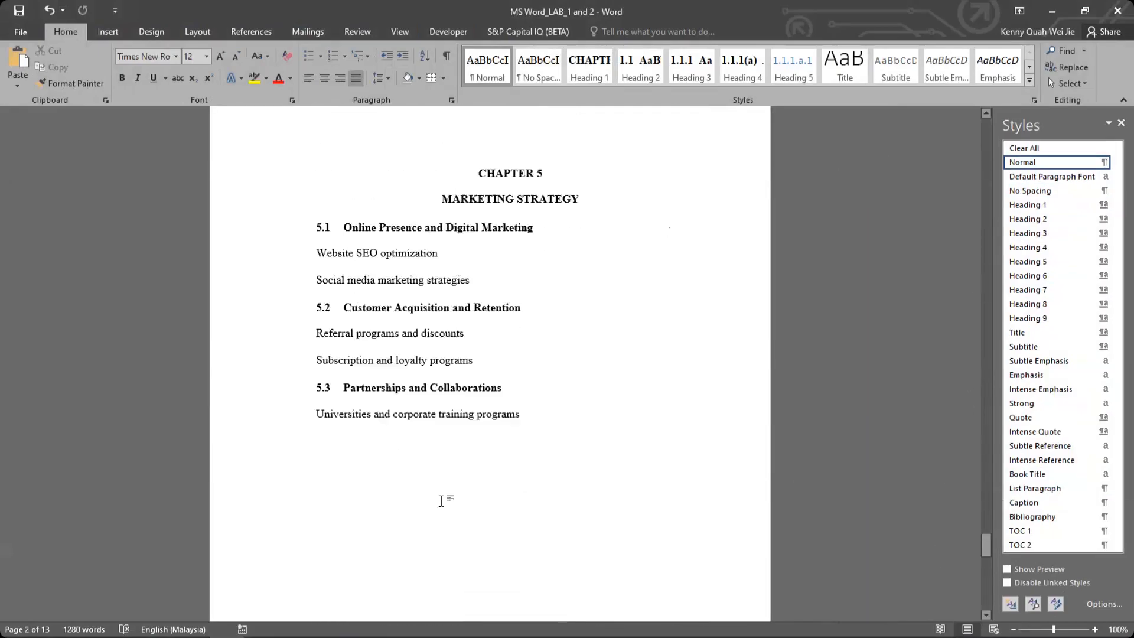
{"action": "left_click", "coordinate": [425, 497]}
{"action": "scroll", "coordinate": [423, 485], "scroll_direction": "down", "scroll_amount": 12}
{"action": "scroll", "coordinate": [423, 485], "scroll_direction": "down", "scroll_amount": 4}
{"action": "left_click", "coordinate": [365, 492]}
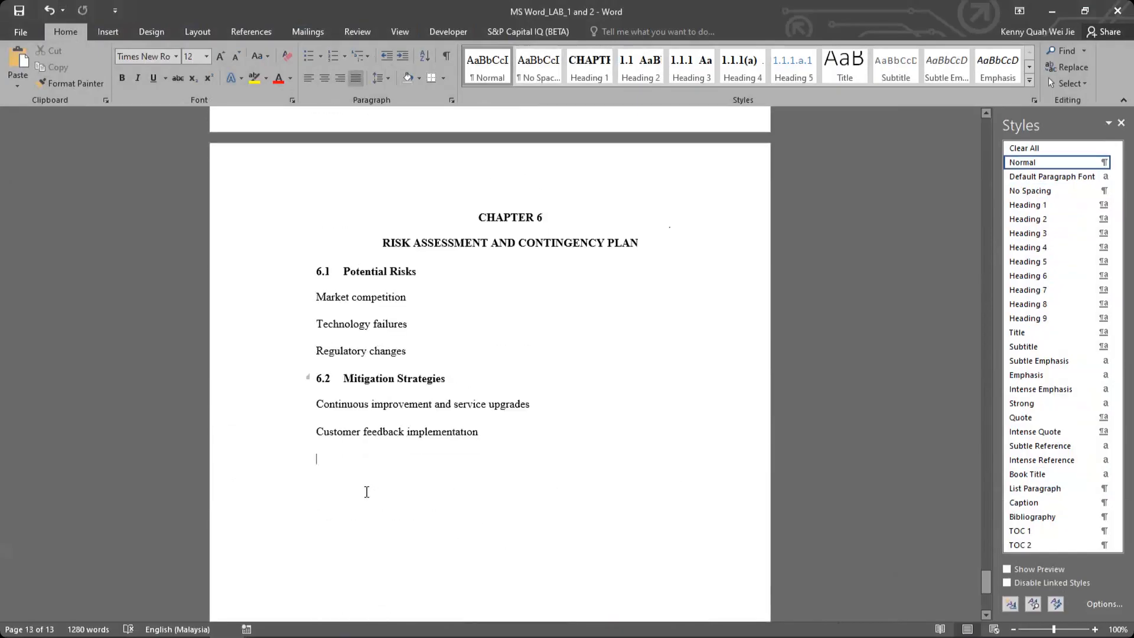
{"action": "key", "text": "ctrl+Return"}
{"action": "type", "text": "References"}
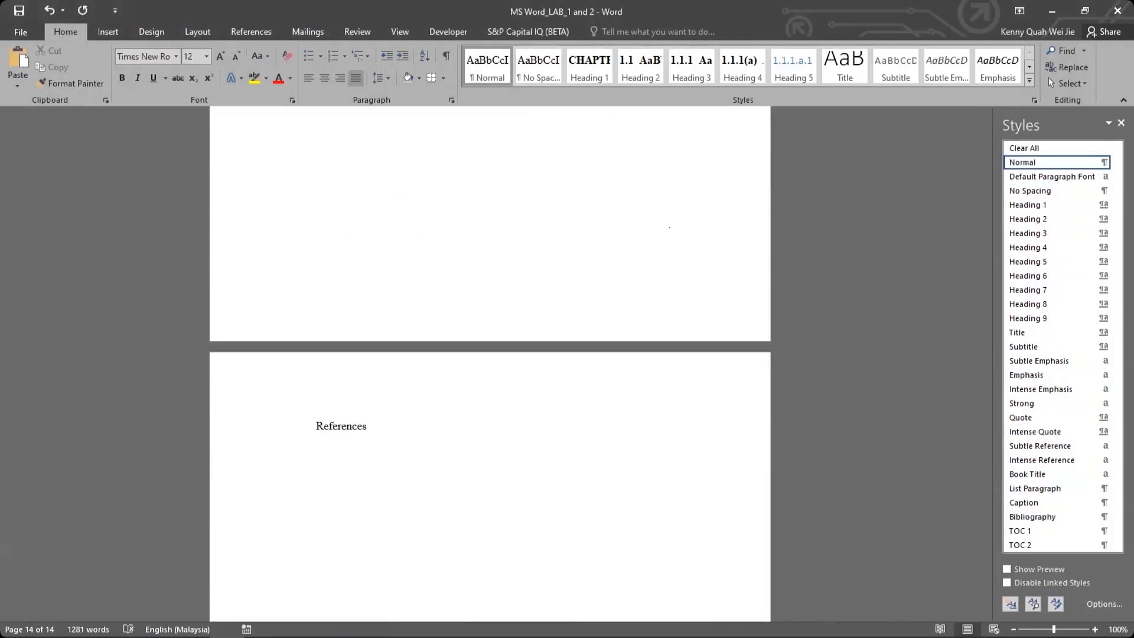
Change the References title on the last page to uppercase.
{"action": "left_click", "coordinate": [285, 434]}
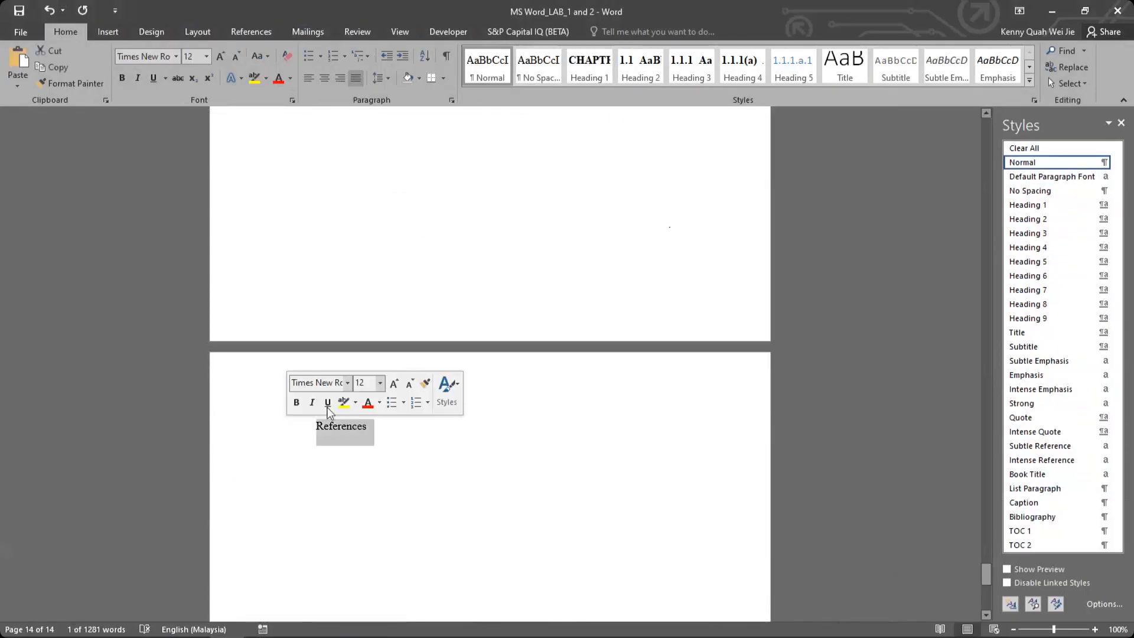
{"action": "left_click", "coordinate": [269, 59]}
{"action": "left_click", "coordinate": [283, 109]}
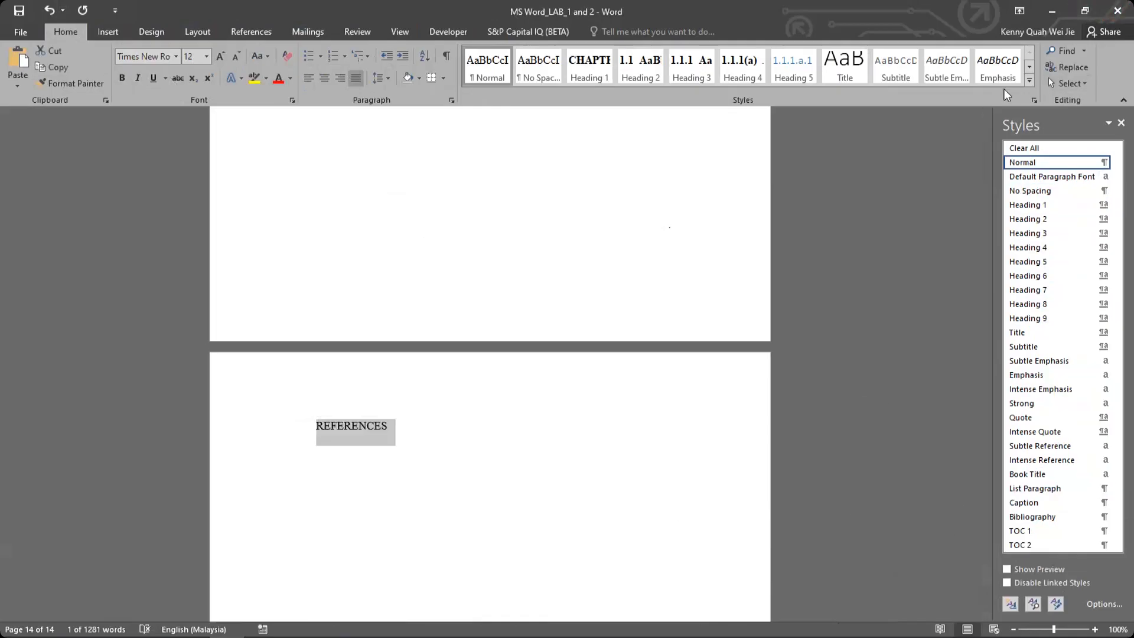
Start a new paragraph style based on the selected REFERENCES title and name it Preface.
{"action": "left_click", "coordinate": [1029, 80]}
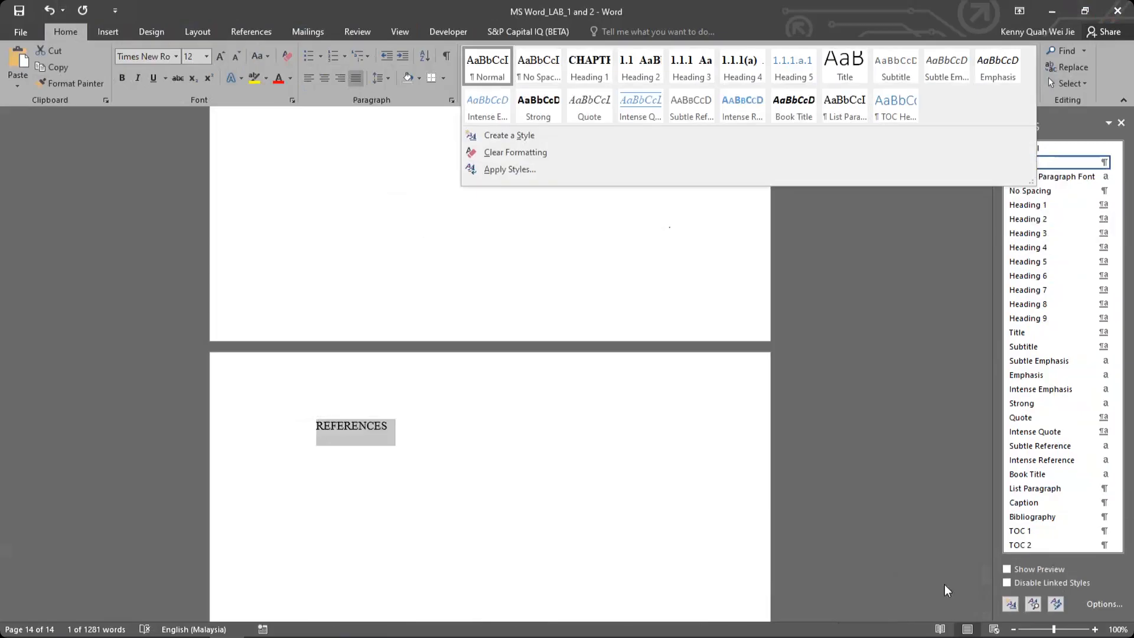
{"action": "left_click", "coordinate": [1010, 605]}
{"action": "left_click", "coordinate": [1010, 605]}
{"action": "left_click_drag", "start_coordinate": [569, 172], "coordinate": [573, 257]}
{"action": "type", "text": "References"}
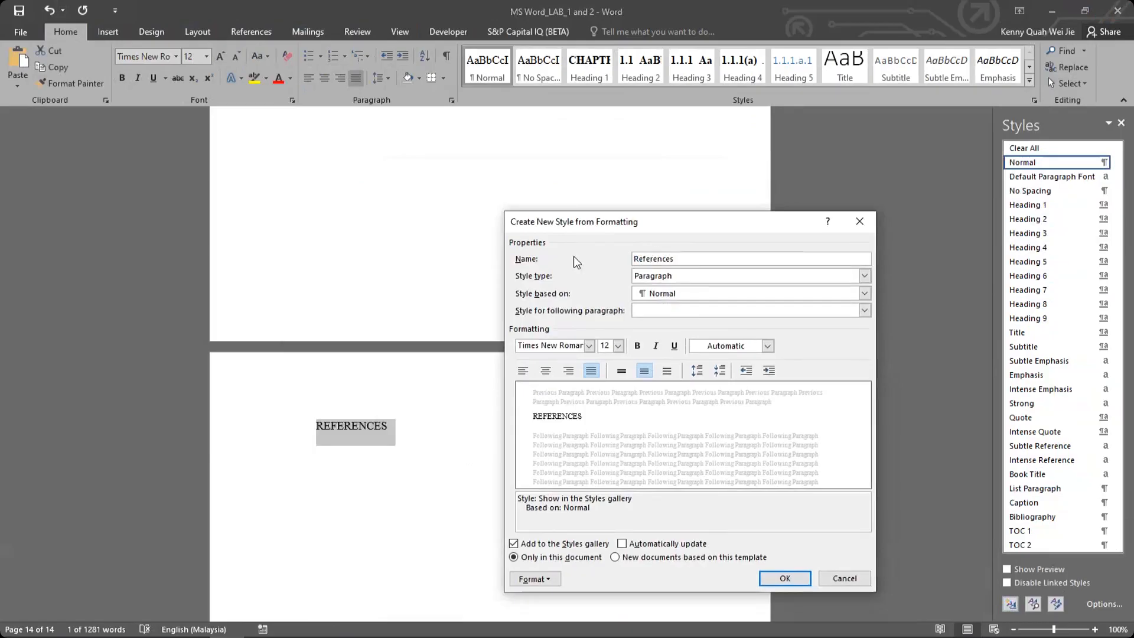
{"action": "key", "text": "BackSpace"}
{"action": "key", "text": "BackSpace"}
{"action": "key", "text": "BackSpace"}
{"action": "key", "text": "BackSpace"}
{"action": "key", "text": "BackSpace"}
{"action": "key", "text": "BackSpace"}
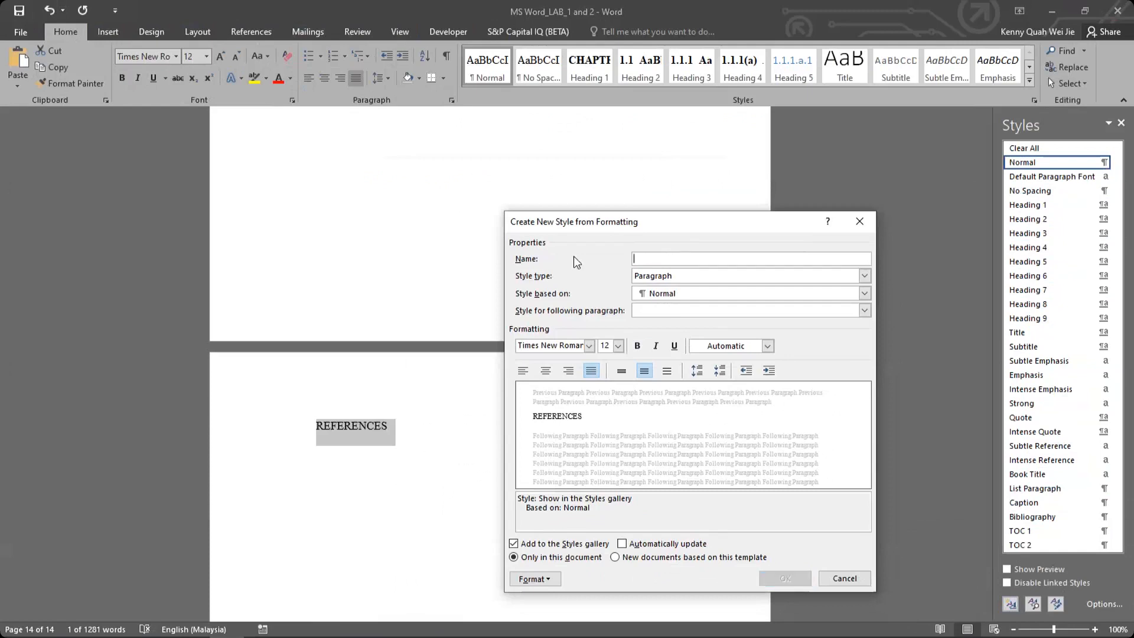
{"action": "type", "text": "Preface"}
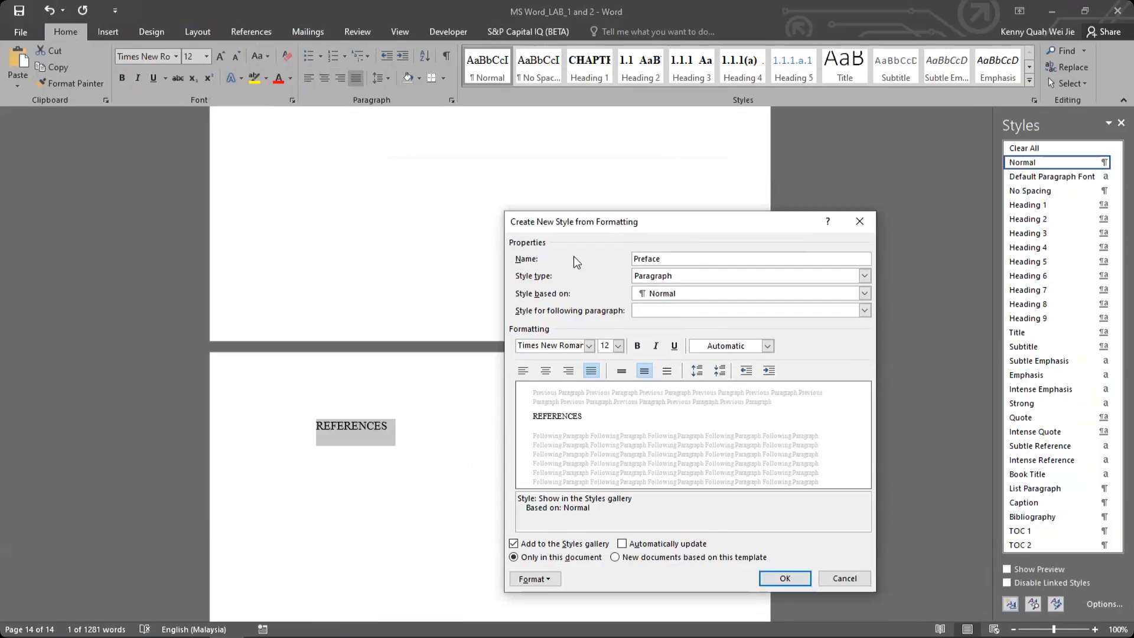
Set the Preface style to centred, bold text with double line spacing, and open its additional formatting options.
{"action": "left_click_drag", "start_coordinate": [601, 221], "coordinate": [524, 176]}
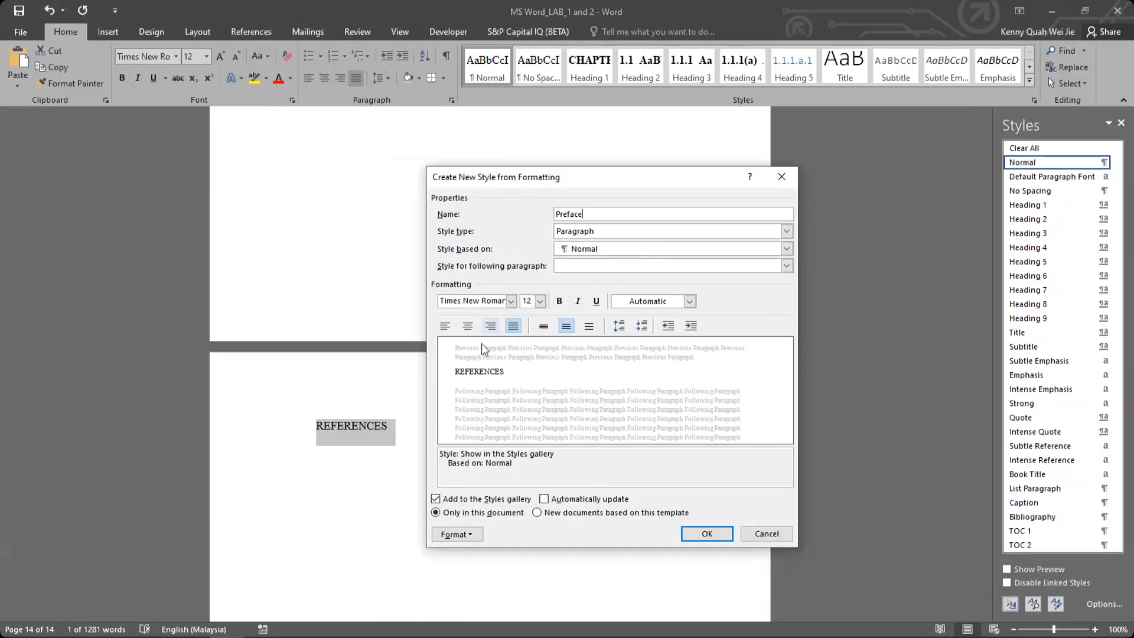
{"action": "left_click", "coordinate": [469, 331]}
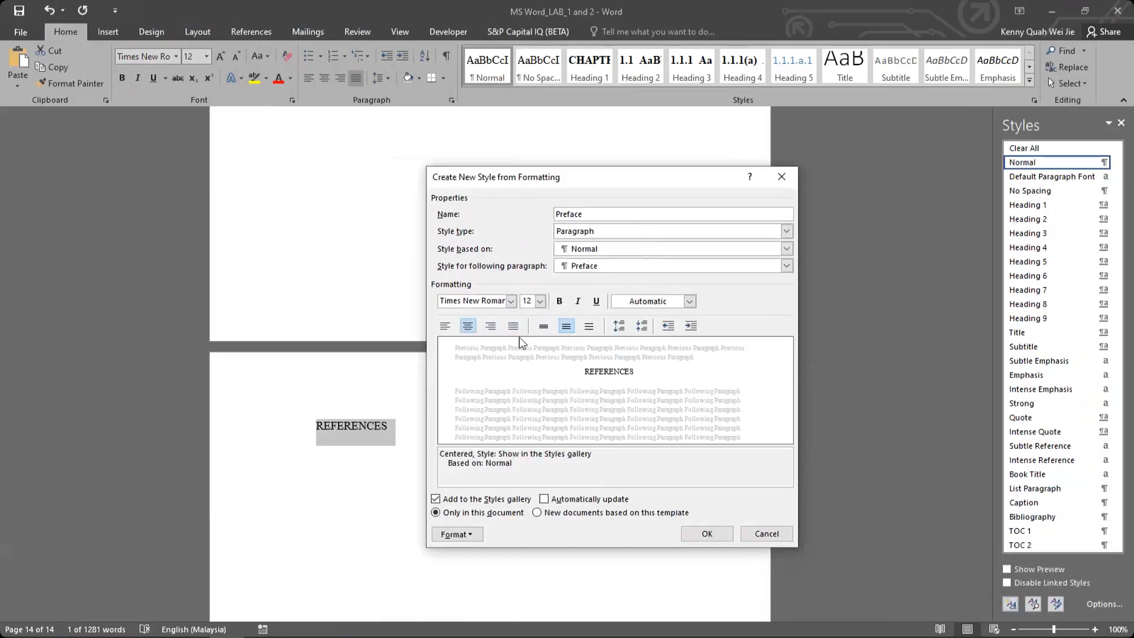
{"action": "left_click", "coordinate": [588, 327]}
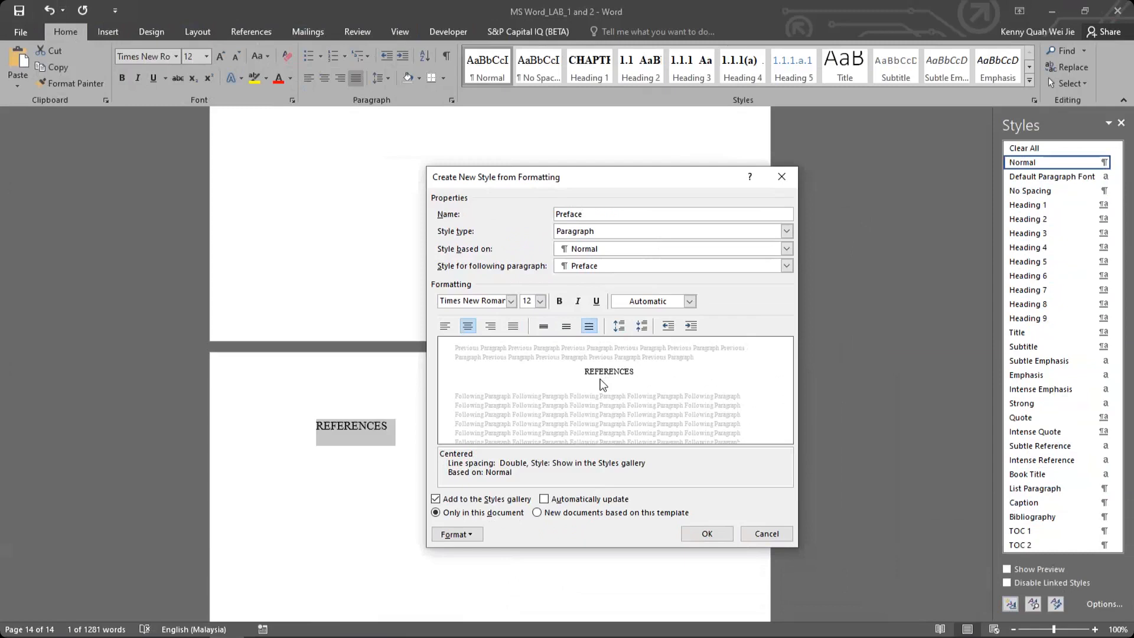
{"action": "left_click", "coordinate": [559, 302]}
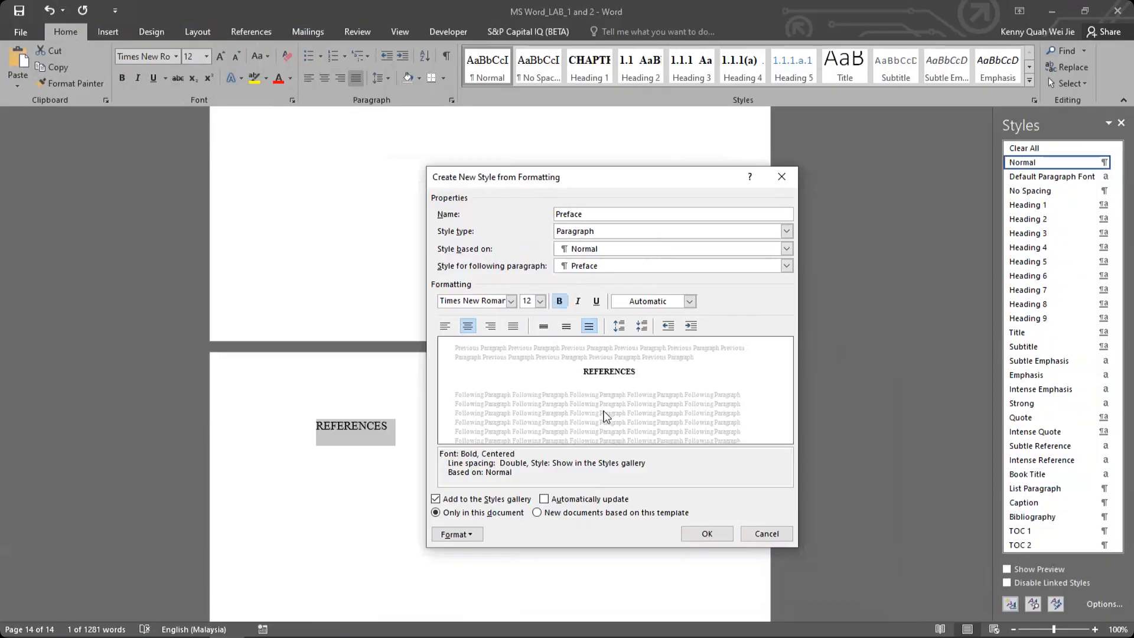
{"action": "left_click", "coordinate": [478, 539]}
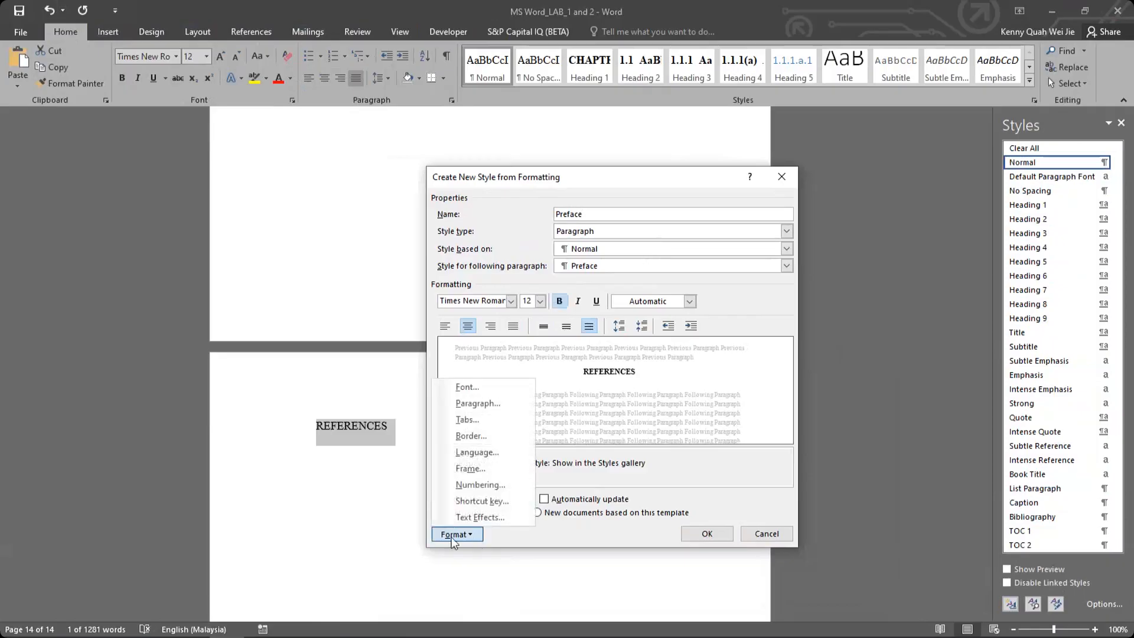
Set the new Preface style's outline level to Level 1 and create the style on the REFERENCES heading.
{"action": "left_click", "coordinate": [478, 408]}
{"action": "left_click_drag", "start_coordinate": [505, 132], "coordinate": [491, 142]}
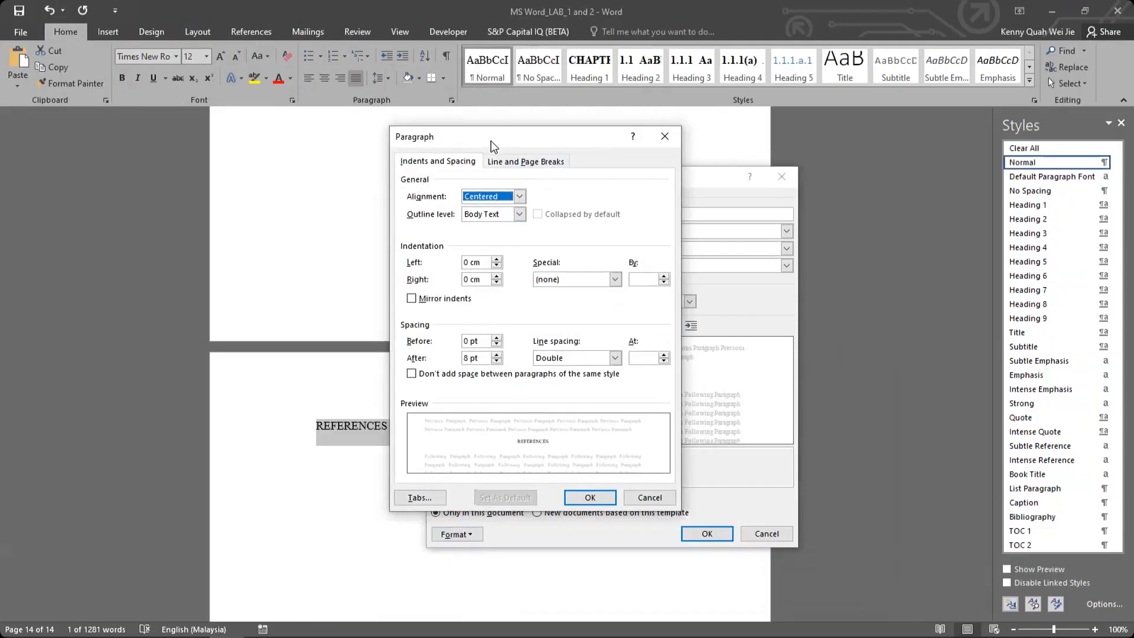
{"action": "left_click", "coordinate": [518, 214]}
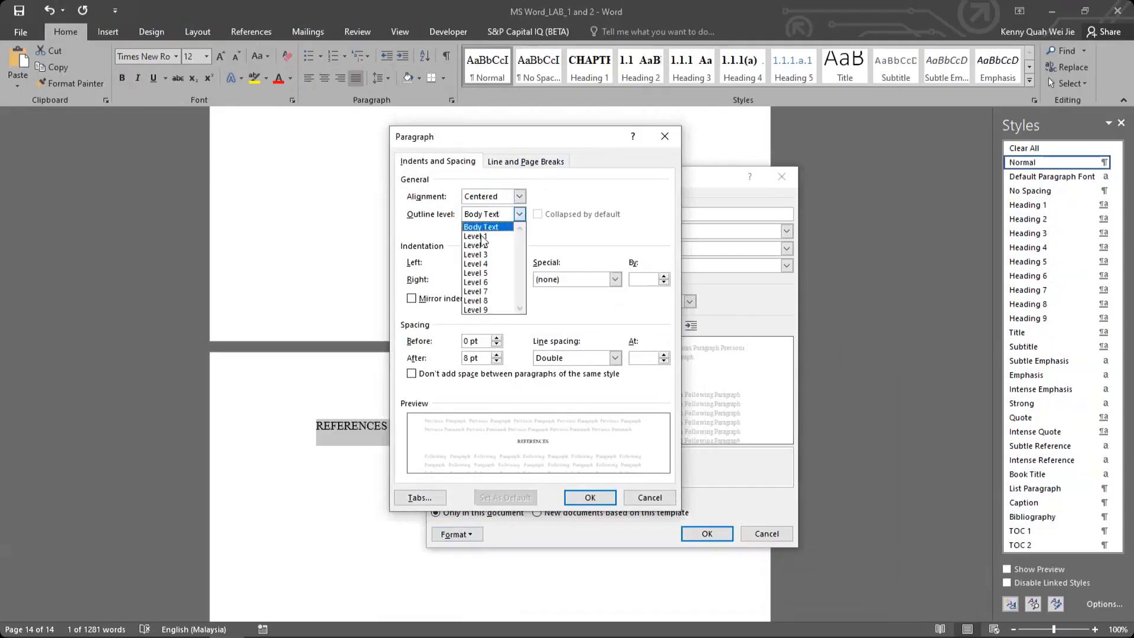
{"action": "left_click", "coordinate": [485, 236]}
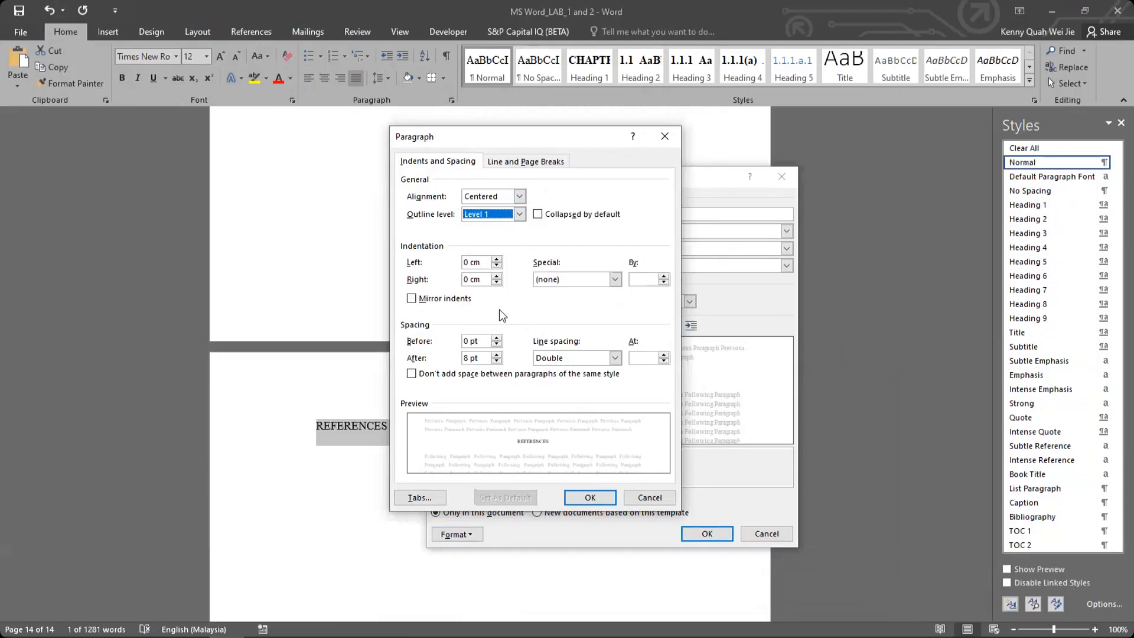
{"action": "left_click", "coordinate": [589, 497]}
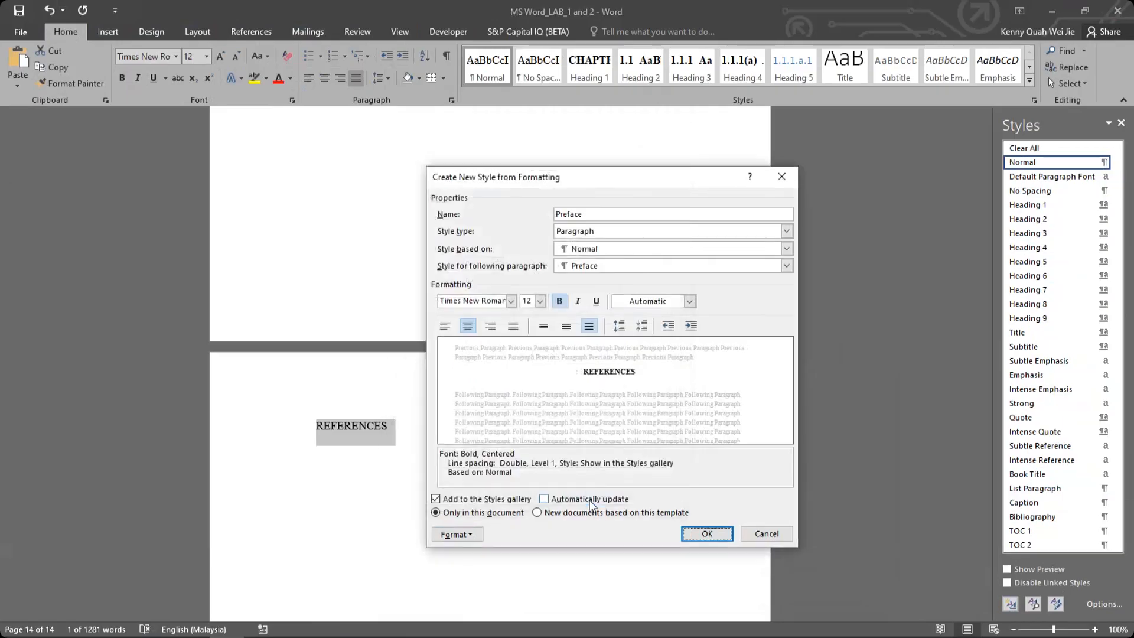
{"action": "left_click", "coordinate": [708, 535]}
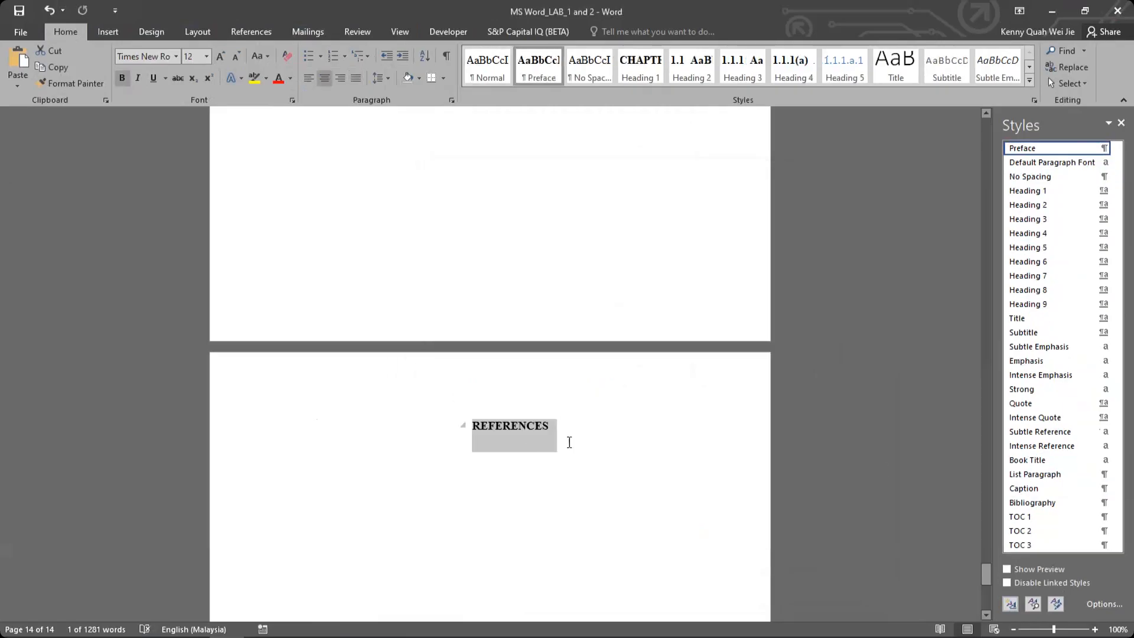
{"action": "left_click", "coordinate": [568, 443]}
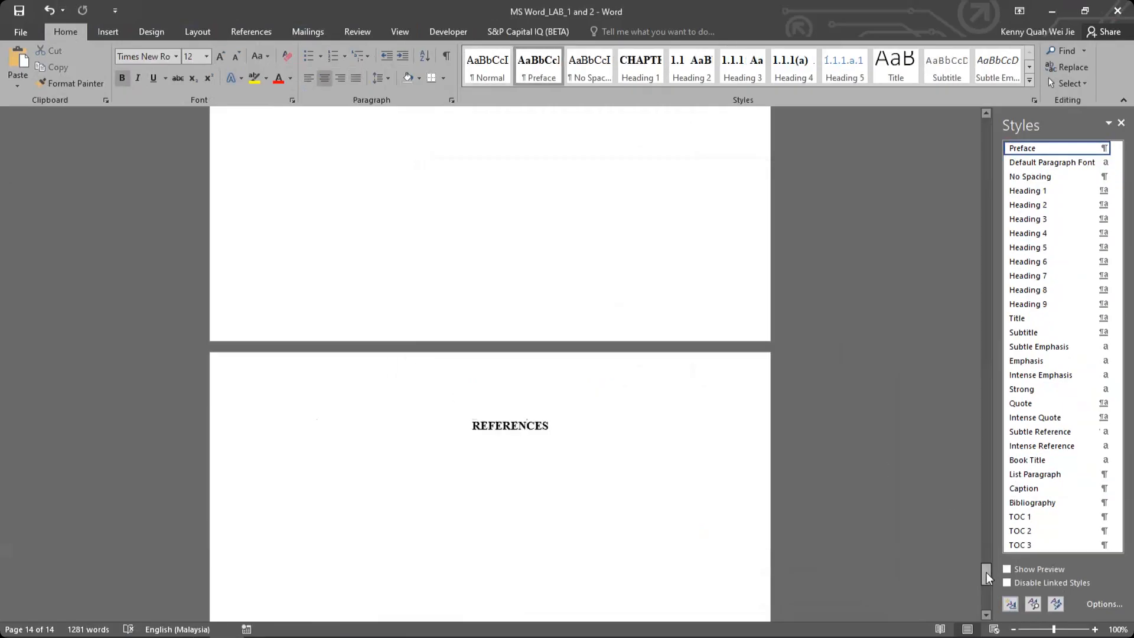
Show the Navigation pane and go to the REFERENCES heading from its list of headings.
{"action": "left_click_drag", "start_coordinate": [986, 573], "coordinate": [1034, 241]}
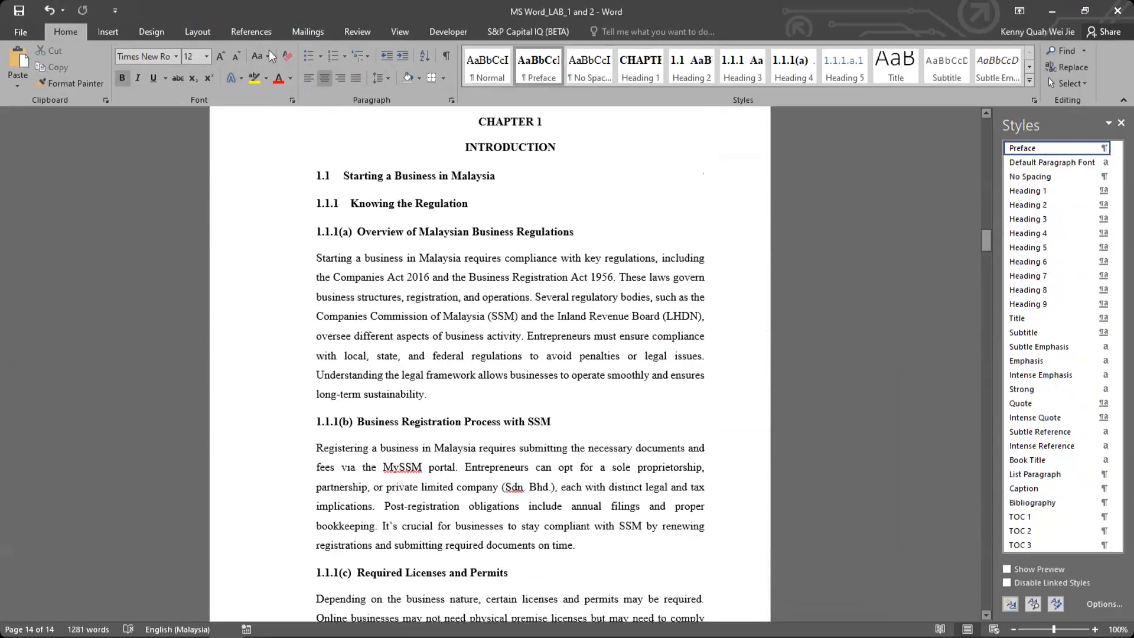
{"action": "left_click", "coordinate": [395, 33]}
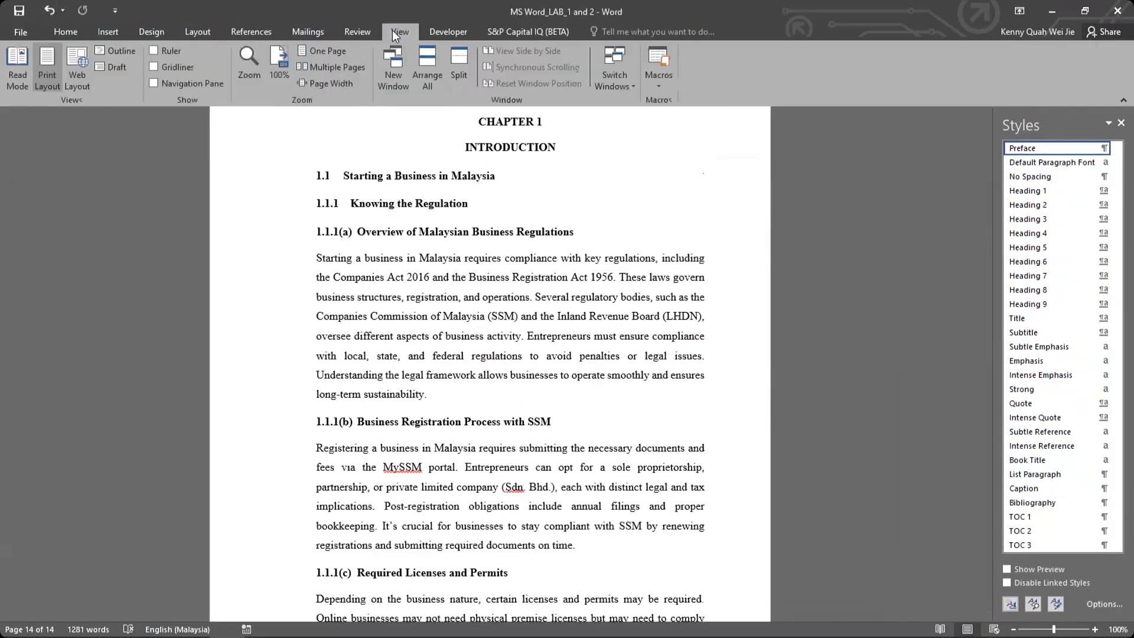
{"action": "left_click", "coordinate": [169, 83]}
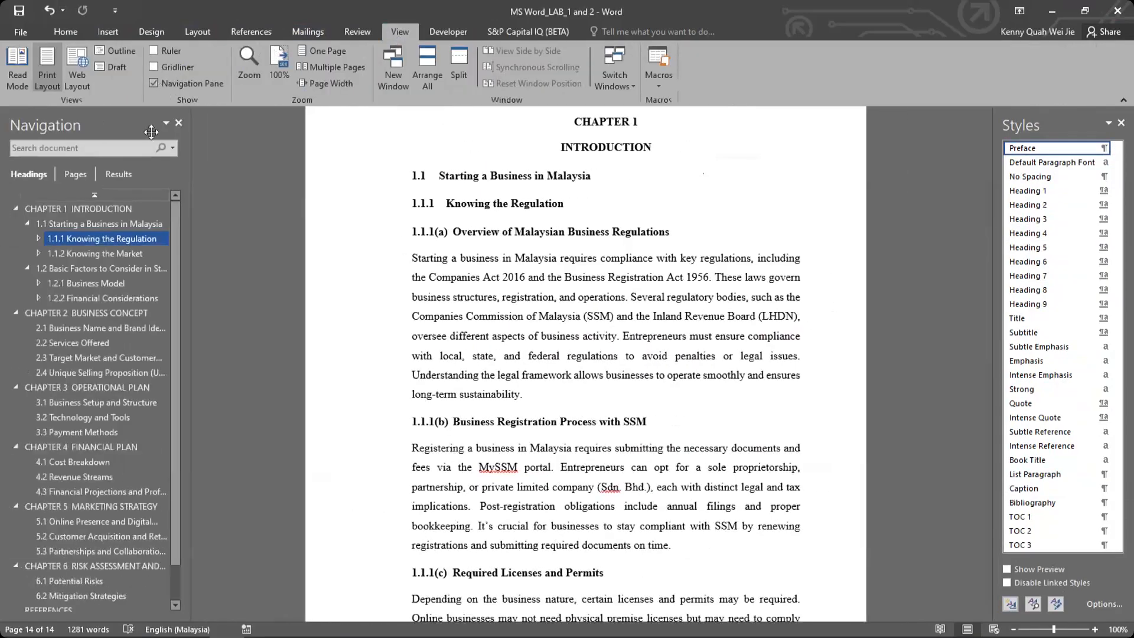
{"action": "left_click", "coordinate": [59, 605]}
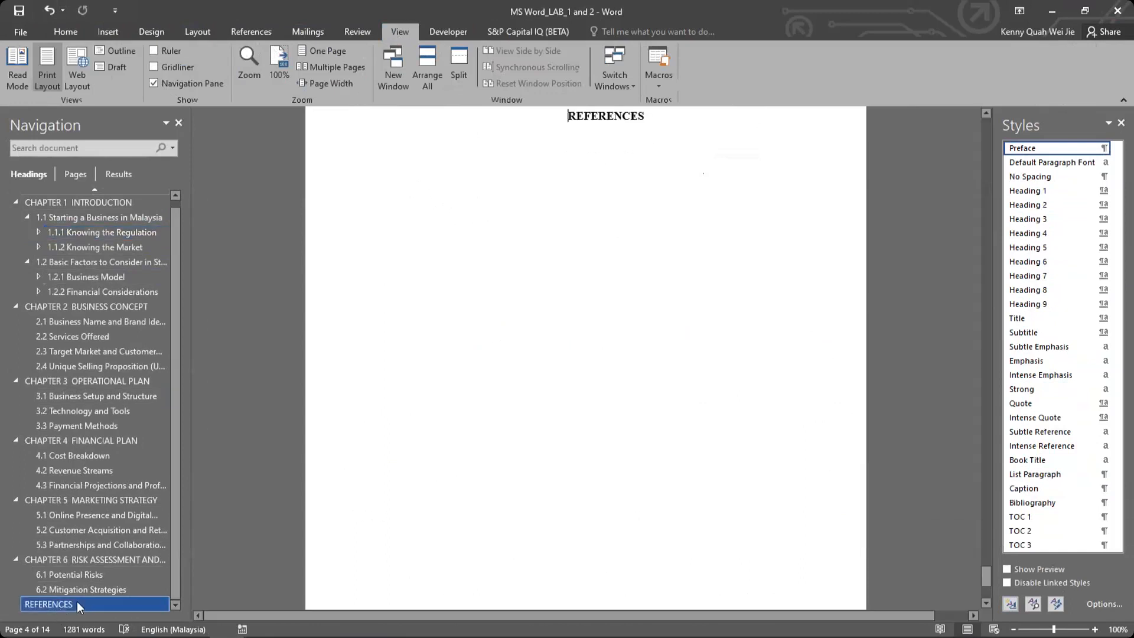
{"action": "scroll", "coordinate": [599, 201], "scroll_direction": "up", "scroll_amount": 3}
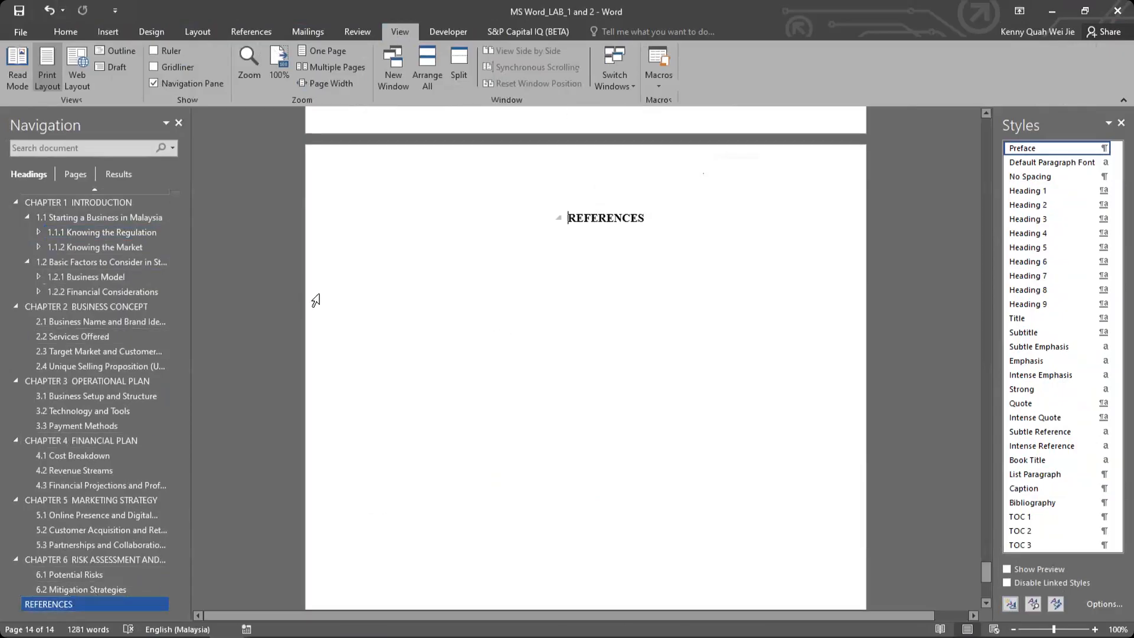
Place the cursor in the REFERENCES heading and close the Styles pane.
{"action": "right_click", "coordinate": [606, 220]}
{"action": "left_click", "coordinate": [149, 40]}
{"action": "left_click", "coordinate": [65, 32]}
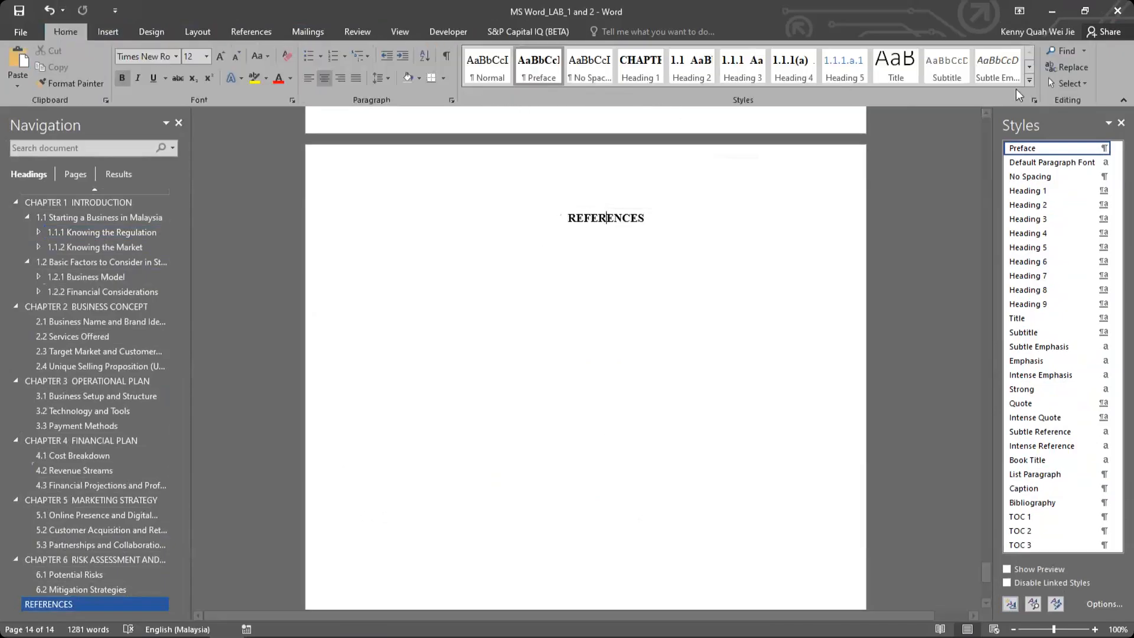
{"action": "left_click", "coordinate": [1034, 101]}
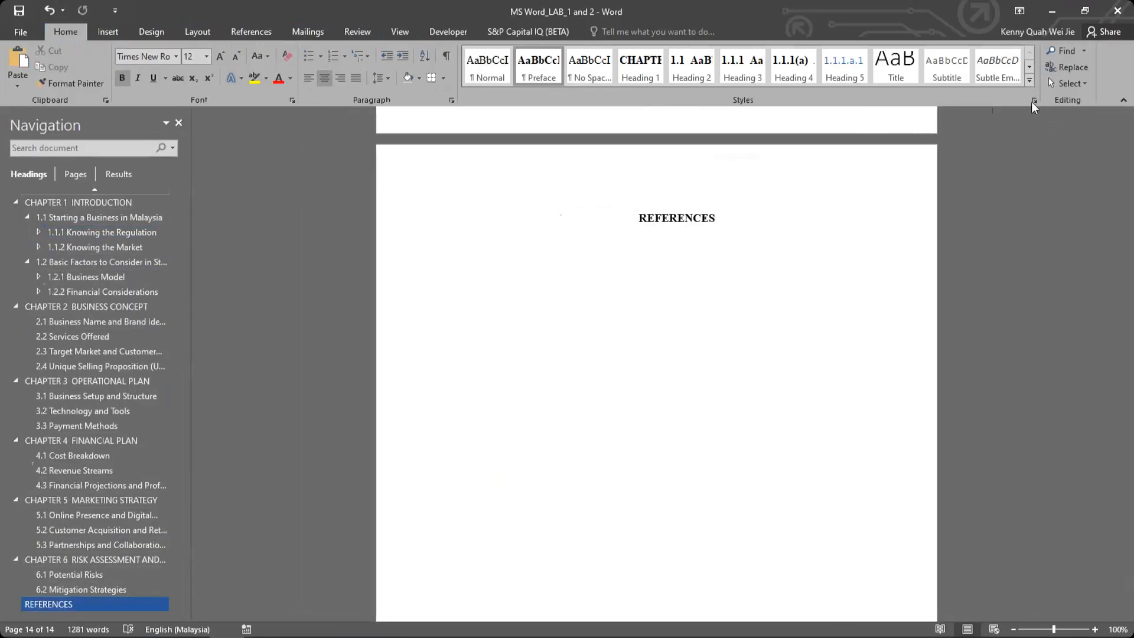
{"action": "left_click", "coordinate": [1034, 100]}
{"action": "left_click", "coordinate": [1034, 100]}
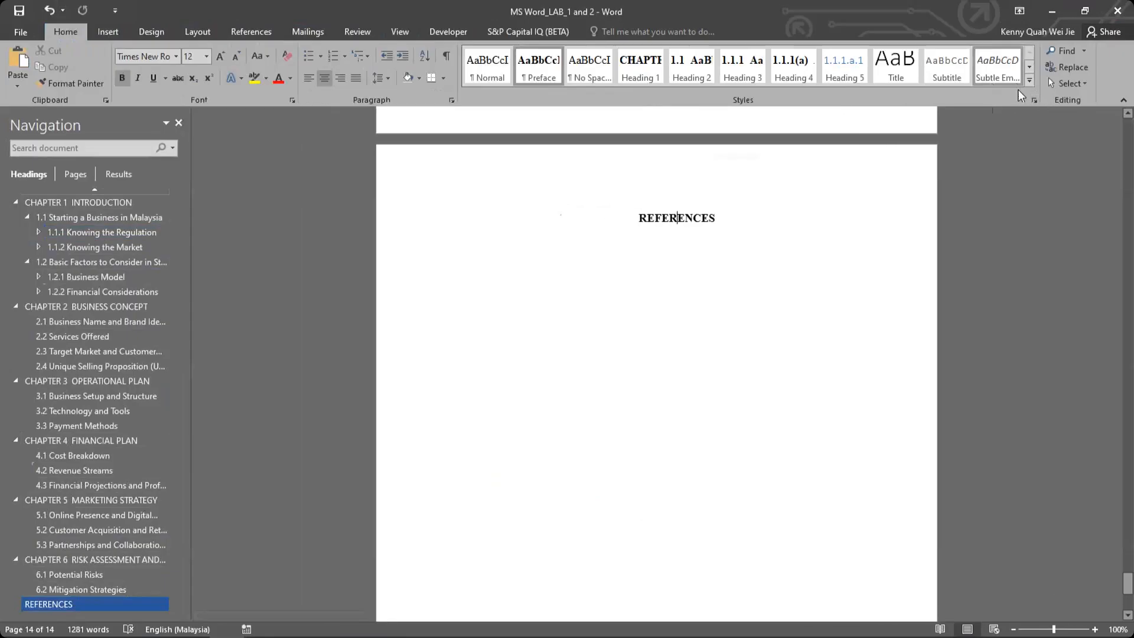
Modify the Preface style so that its paragraph outline level is Body Text.
{"action": "right_click", "coordinate": [544, 70]}
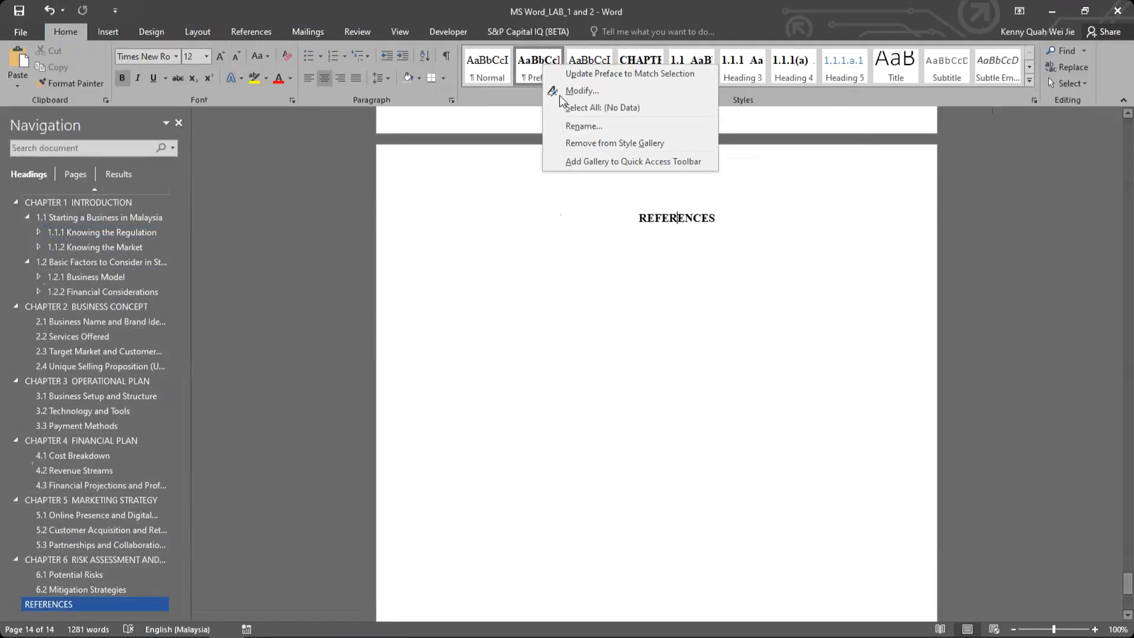
{"action": "left_click", "coordinate": [562, 92]}
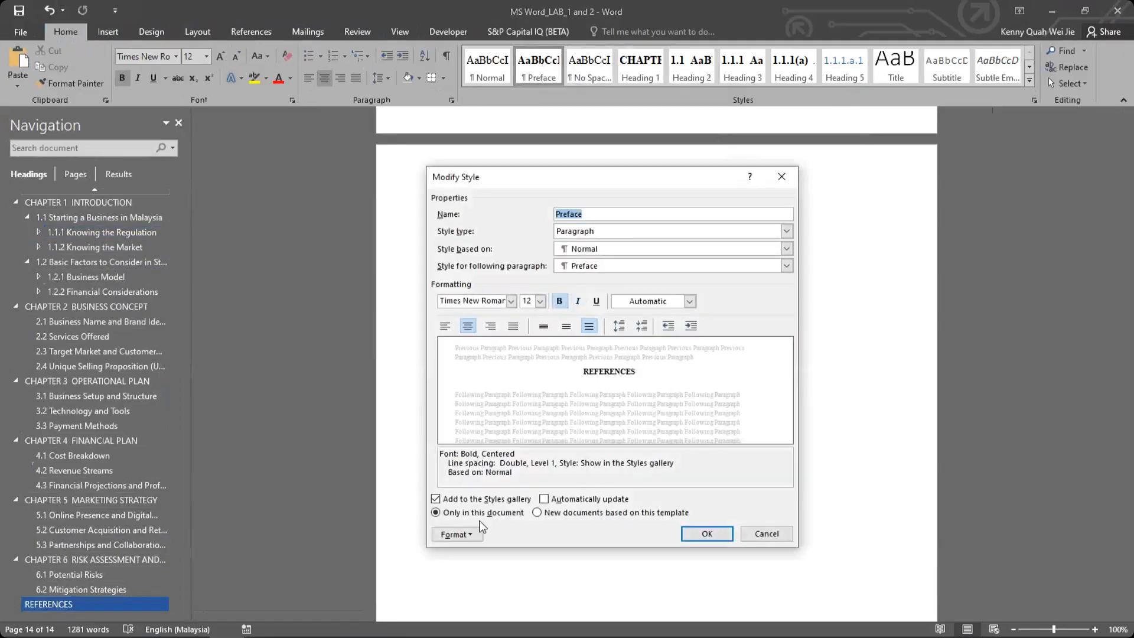
{"action": "left_click", "coordinate": [458, 534]}
{"action": "left_click", "coordinate": [502, 408]}
{"action": "left_click", "coordinate": [508, 214]}
{"action": "left_click", "coordinate": [502, 234]}
{"action": "left_click", "coordinate": [590, 497]}
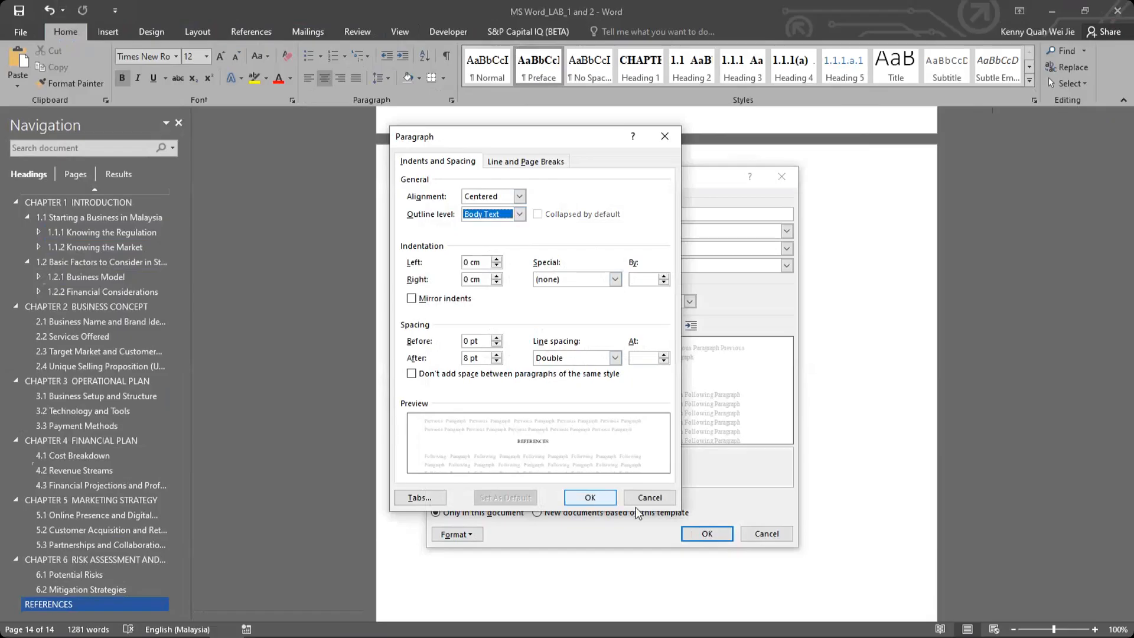
{"action": "left_click", "coordinate": [716, 534]}
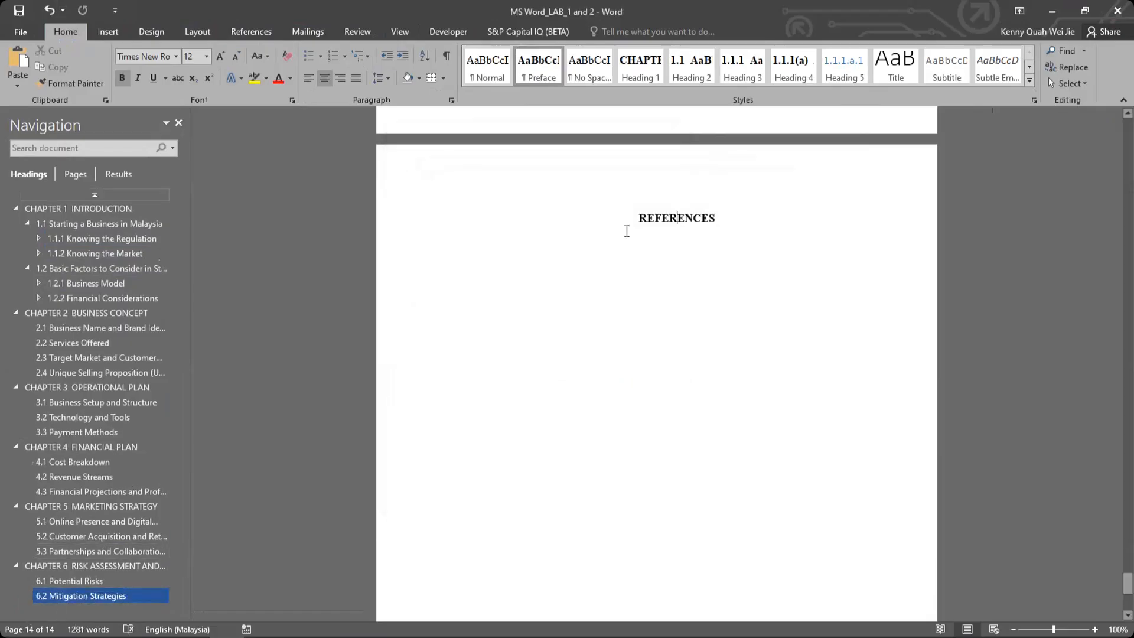
Modify the Preface style's paragraph settings again, setting its outline level to Level 1.
{"action": "right_click", "coordinate": [545, 87]}
{"action": "left_click", "coordinate": [549, 94]}
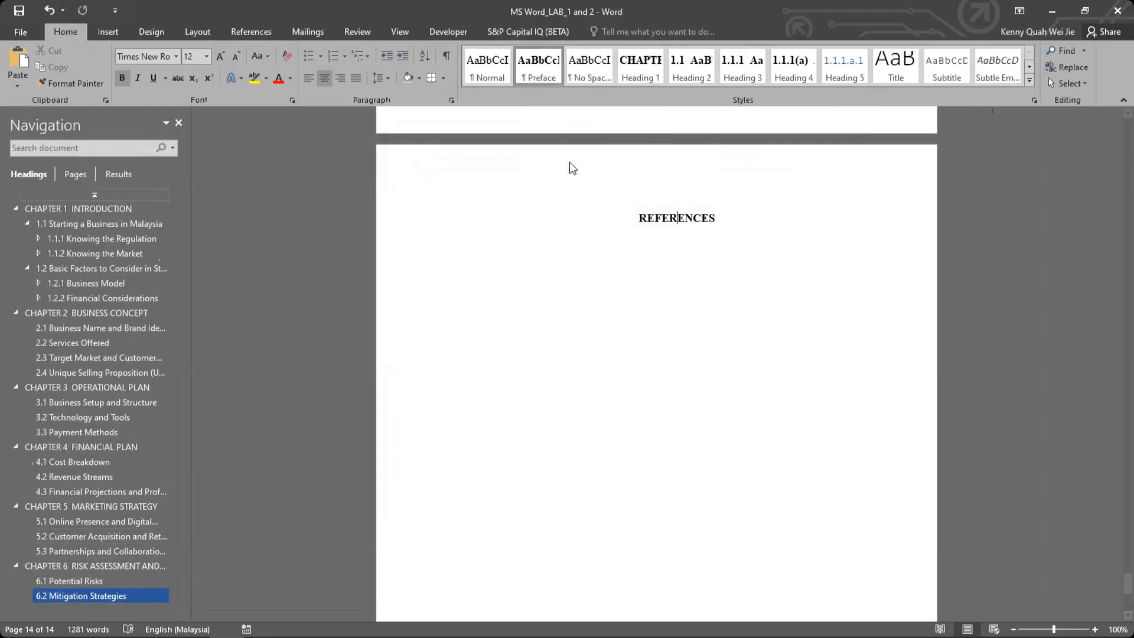
{"action": "left_click", "coordinate": [466, 535]}
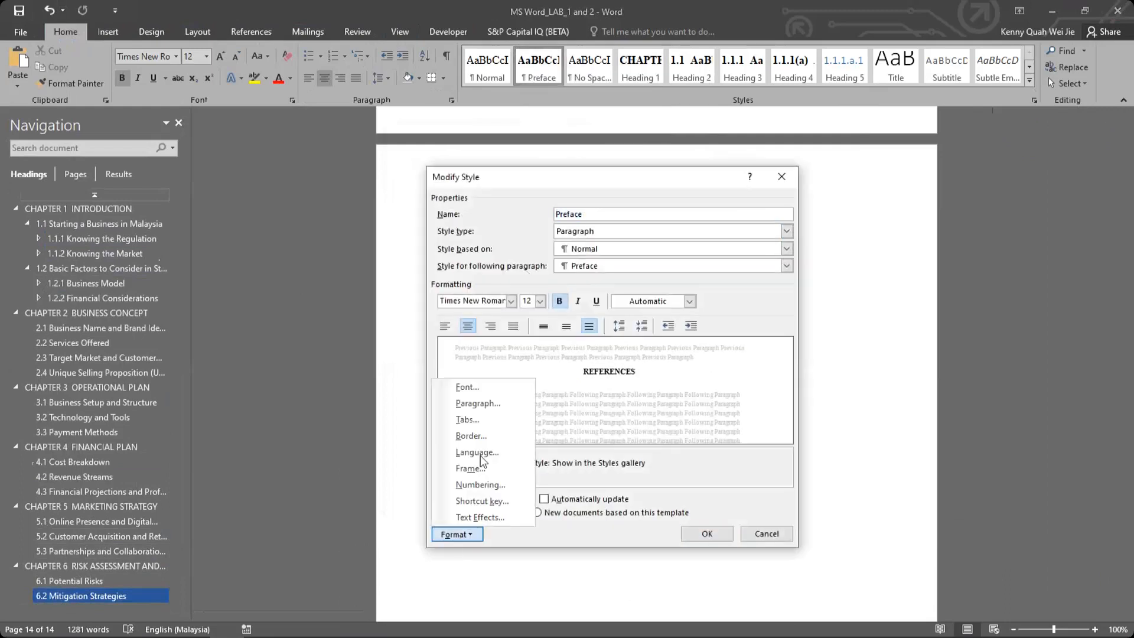
{"action": "left_click", "coordinate": [477, 403]}
{"action": "left_click", "coordinate": [519, 214]}
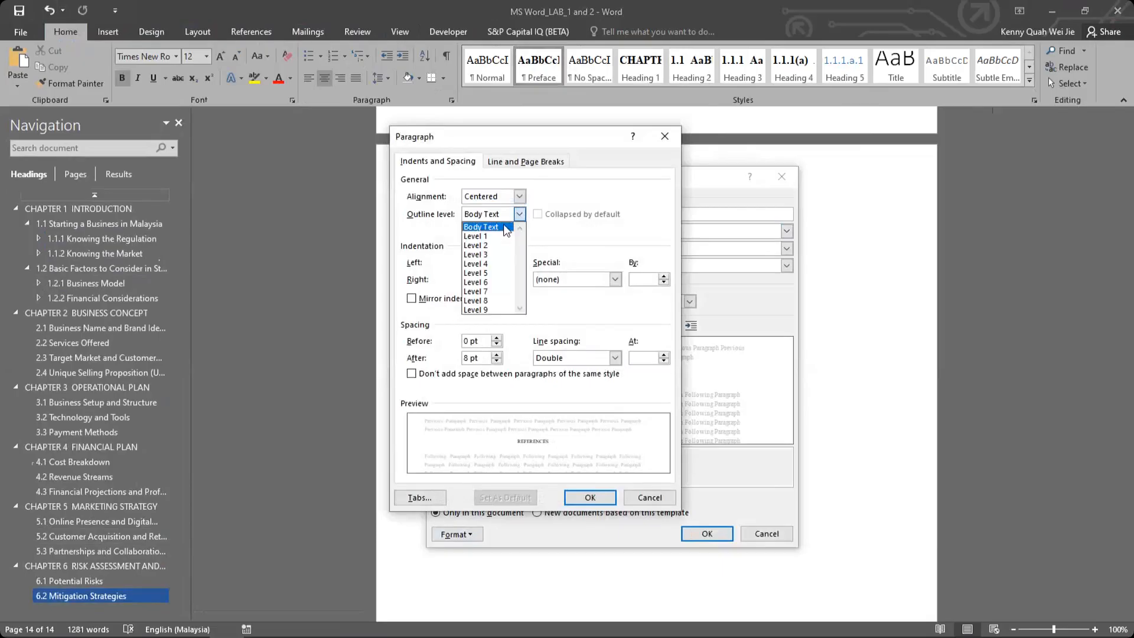
{"action": "left_click", "coordinate": [495, 237]}
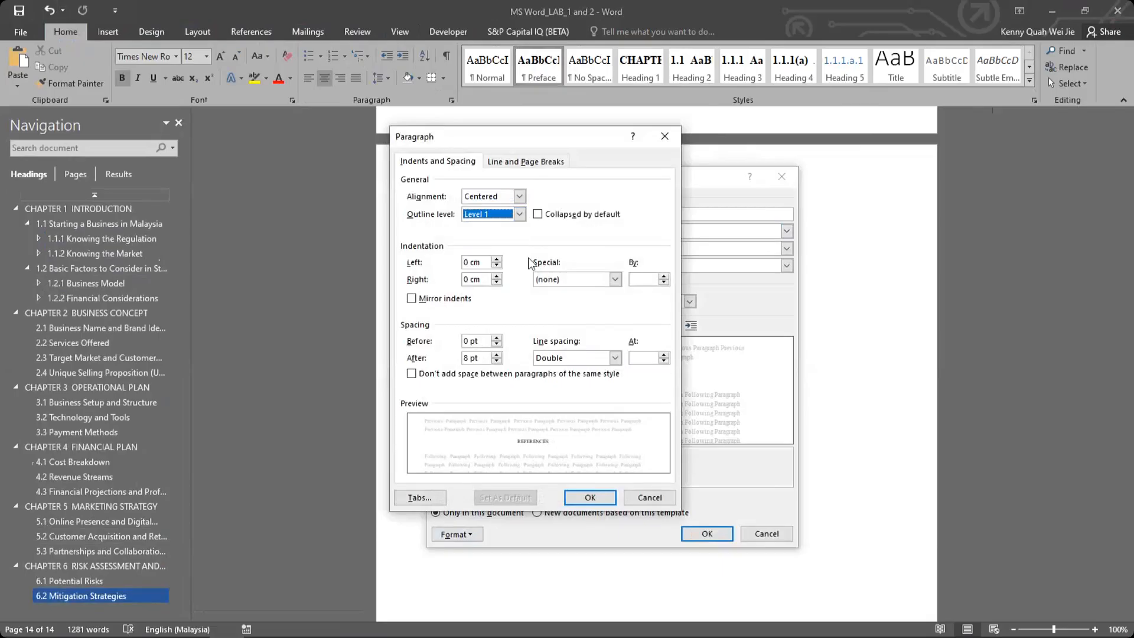
{"action": "left_click", "coordinate": [588, 499]}
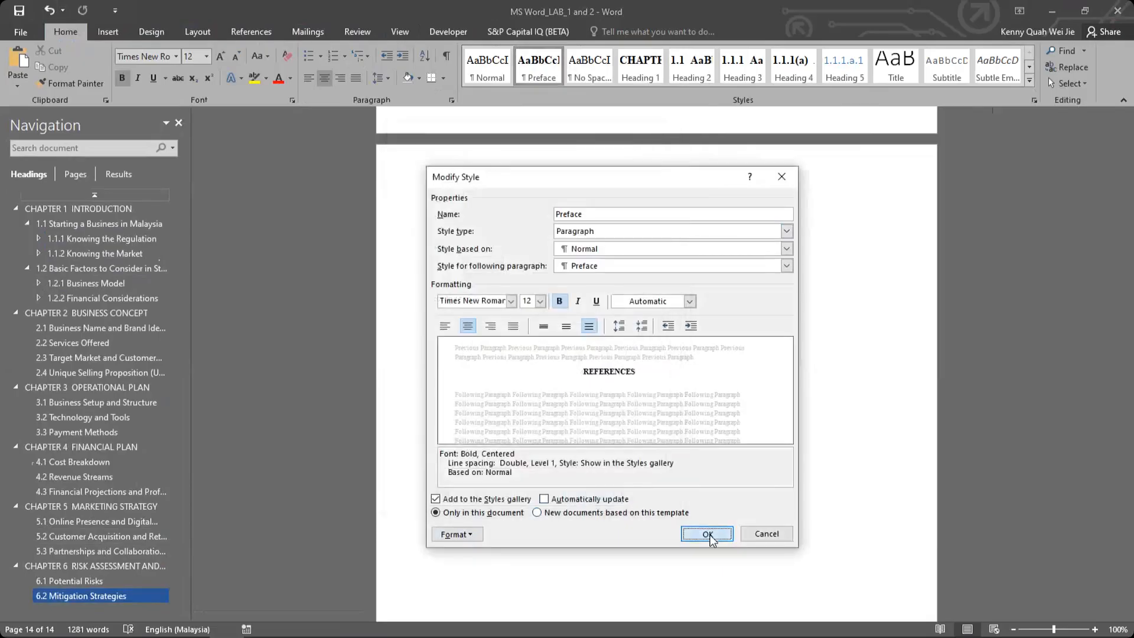
{"action": "left_click", "coordinate": [708, 534]}
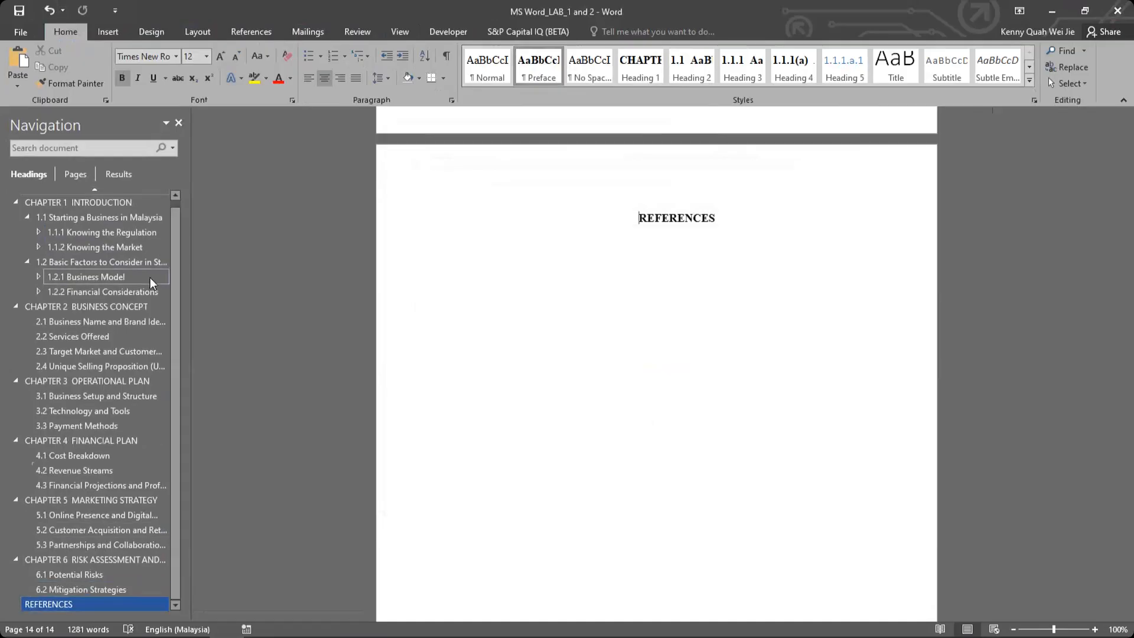
Update the entire table of contents and check its last entries for the REFERENCES heading.
{"action": "scroll", "coordinate": [150, 282], "scroll_direction": "up", "scroll_amount": 1}
{"action": "left_click", "coordinate": [87, 197]}
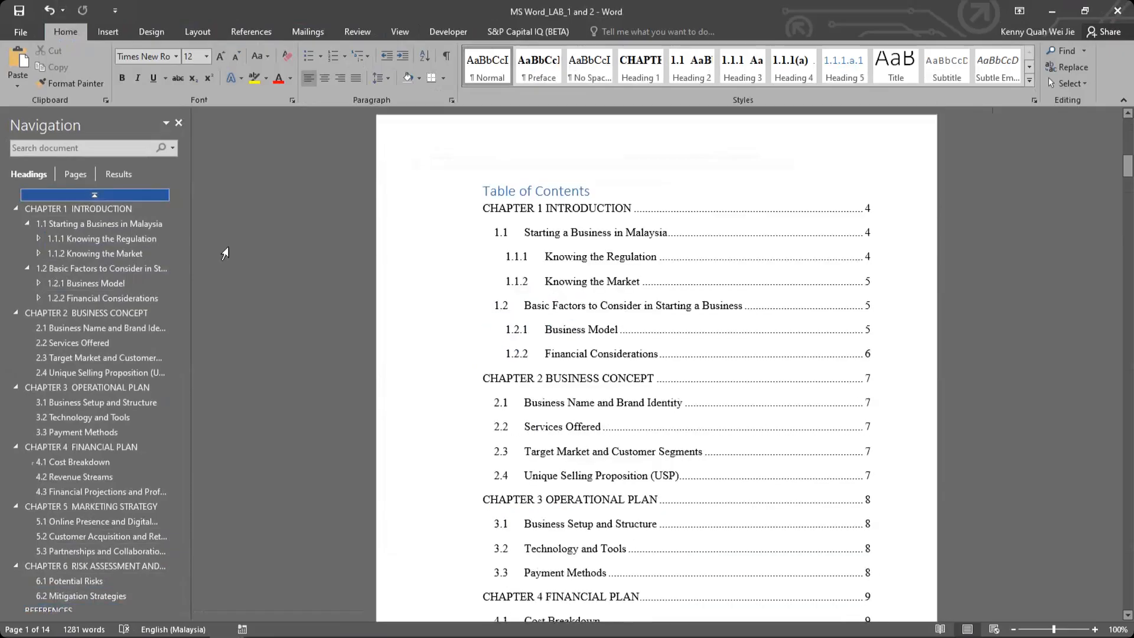
{"action": "scroll", "coordinate": [582, 329], "scroll_direction": "down", "scroll_amount": 10}
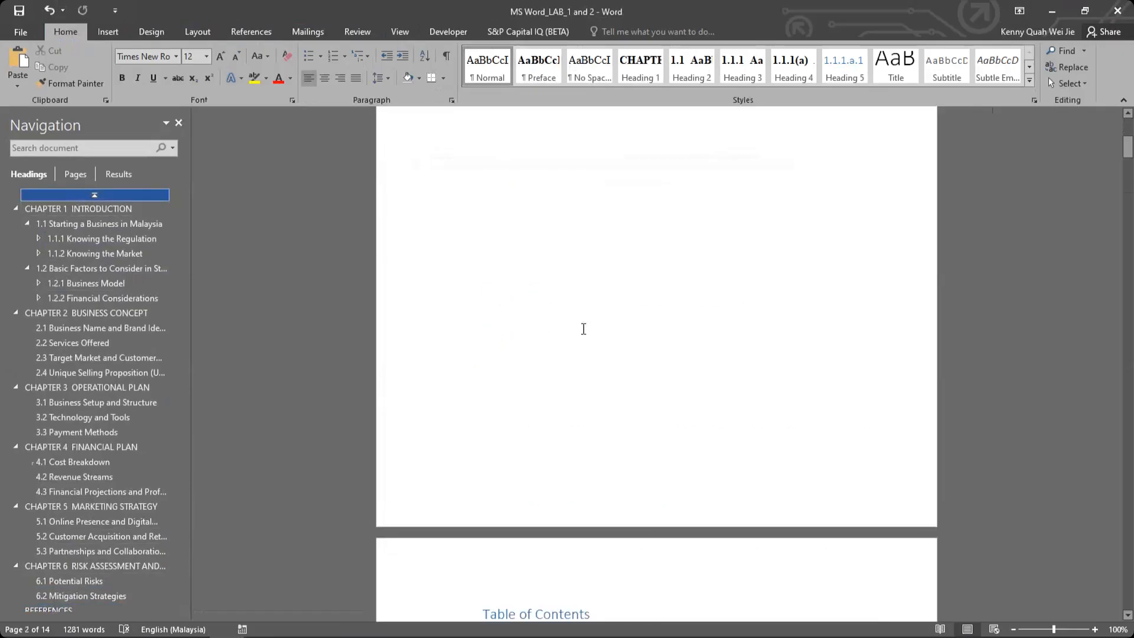
{"action": "left_click", "coordinate": [623, 260]}
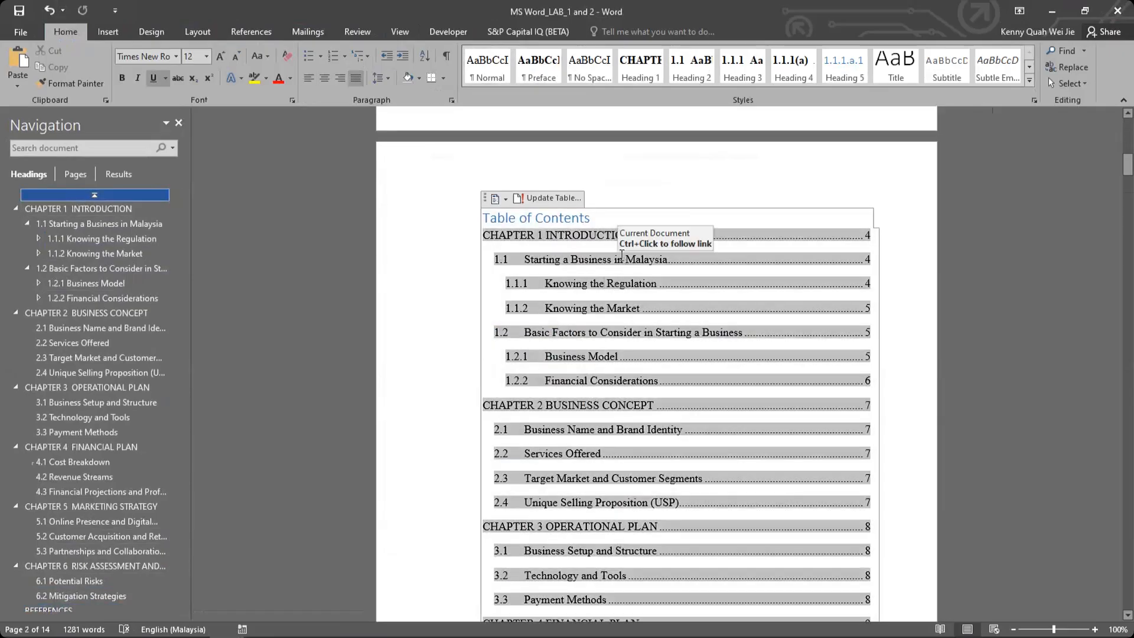
{"action": "scroll", "coordinate": [564, 267], "scroll_direction": "down", "scroll_amount": 3}
{"action": "scroll", "coordinate": [564, 267], "scroll_direction": "down", "scroll_amount": 9}
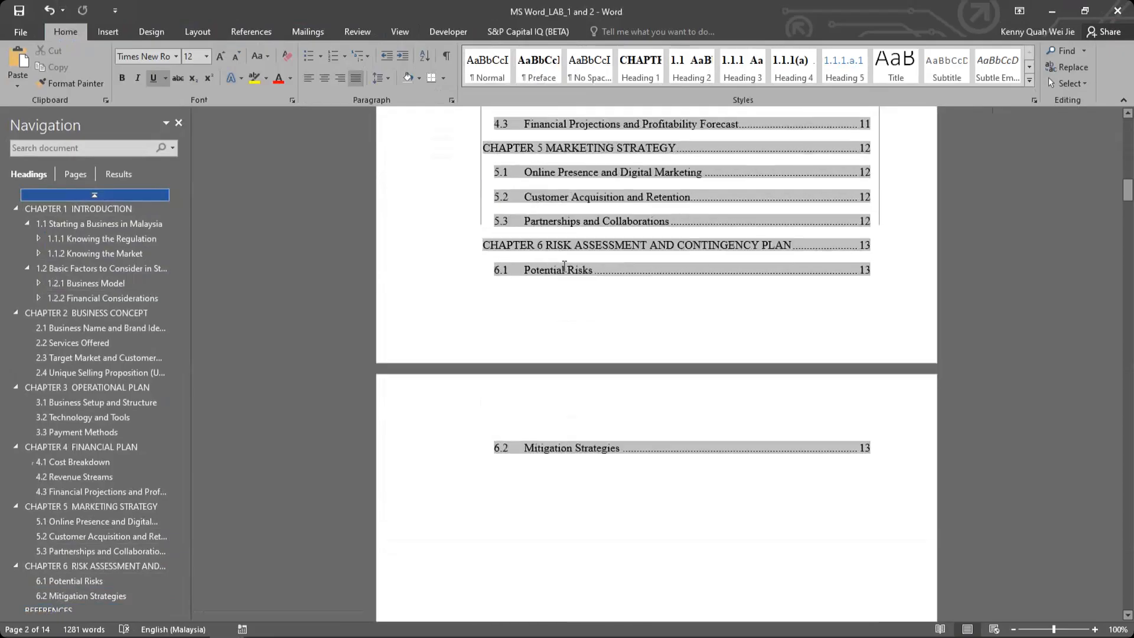
{"action": "scroll", "coordinate": [555, 236], "scroll_direction": "up", "scroll_amount": 11}
{"action": "scroll", "coordinate": [549, 208], "scroll_direction": "up", "scroll_amount": 2}
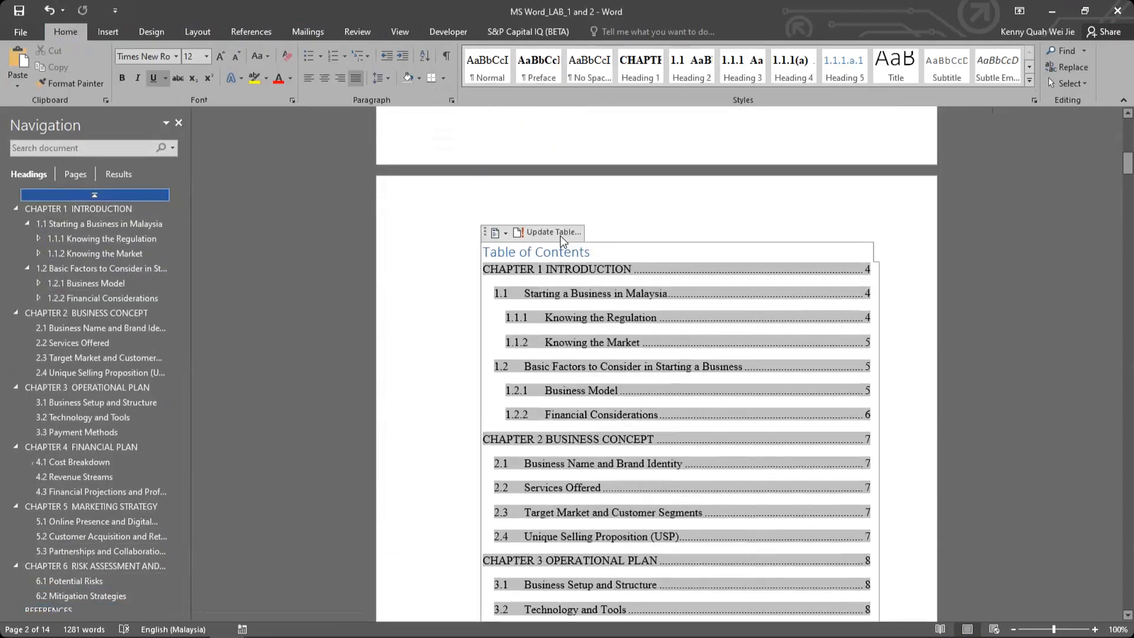
{"action": "left_click", "coordinate": [549, 233]}
{"action": "left_click", "coordinate": [490, 324]}
{"action": "left_click", "coordinate": [574, 345]}
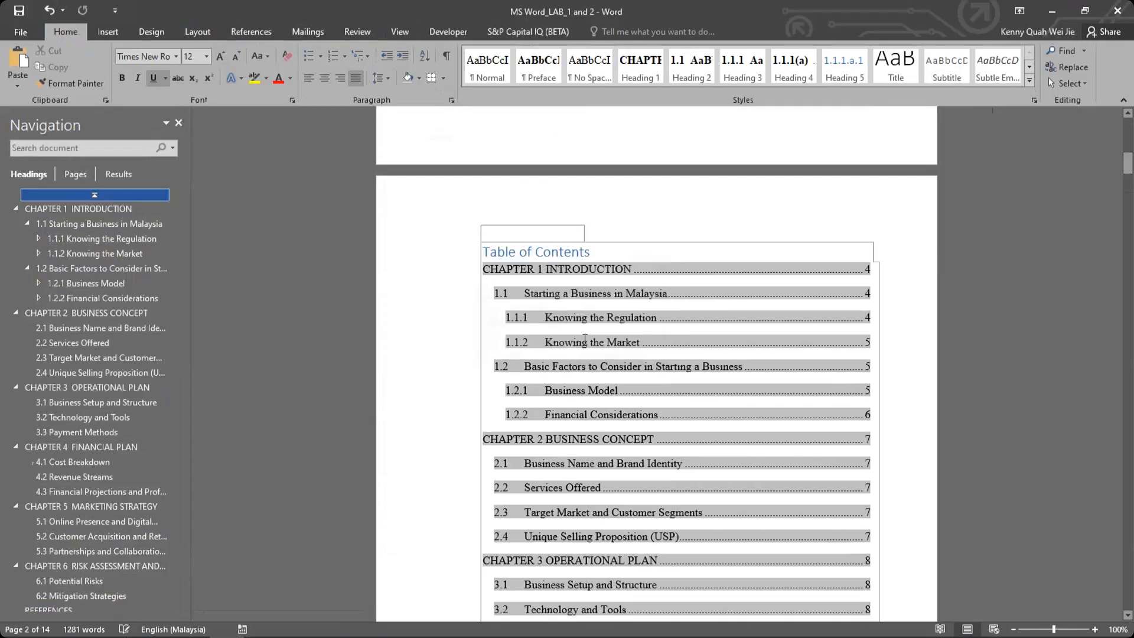
{"action": "scroll", "coordinate": [533, 477], "scroll_direction": "down", "scroll_amount": 10}
{"action": "left_click", "coordinate": [556, 469]}
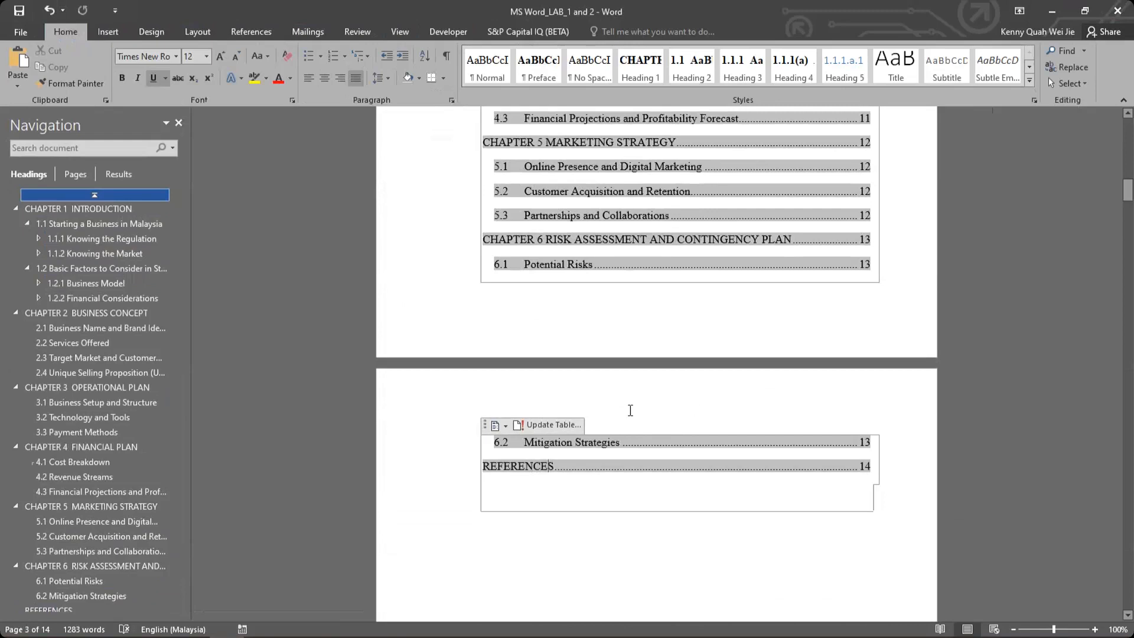
Open the custom table of contents settings and set the number of heading levels shown to 4.
{"action": "scroll", "coordinate": [630, 410], "scroll_direction": "up", "scroll_amount": 9}
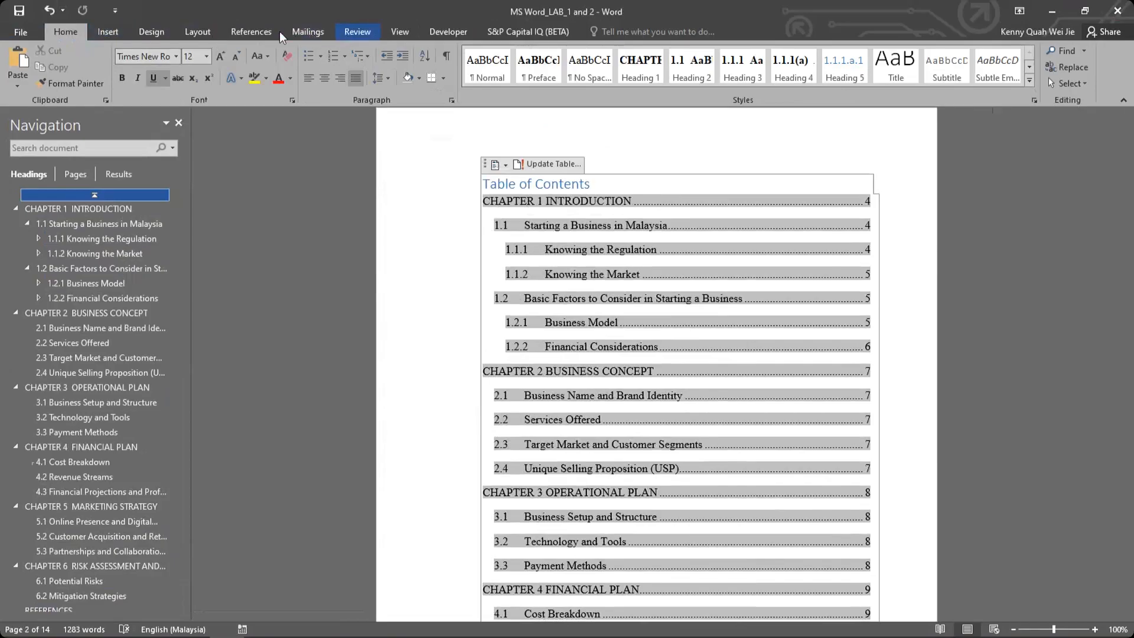
{"action": "left_click", "coordinate": [252, 31]}
{"action": "left_click", "coordinate": [26, 83]}
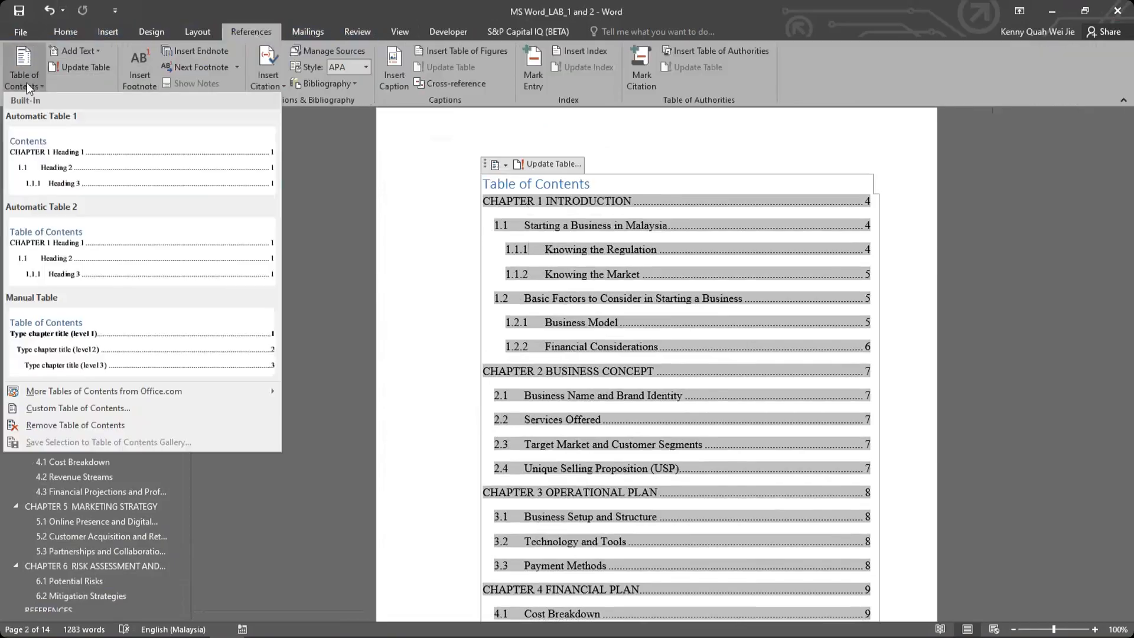
{"action": "left_click", "coordinate": [112, 407]}
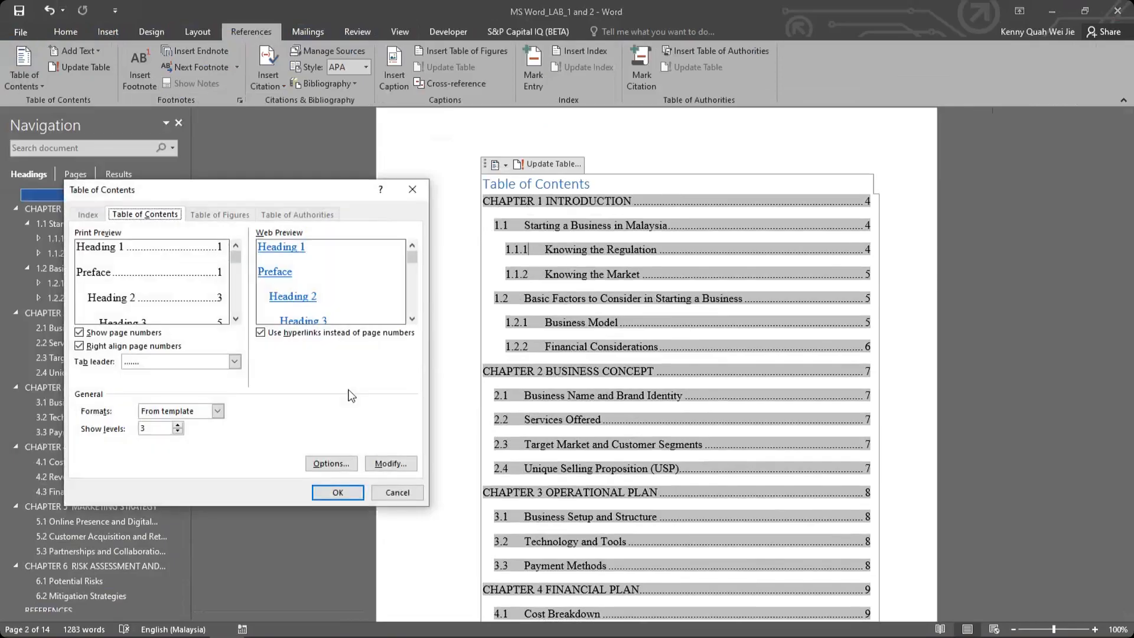
{"action": "left_click", "coordinate": [178, 425]}
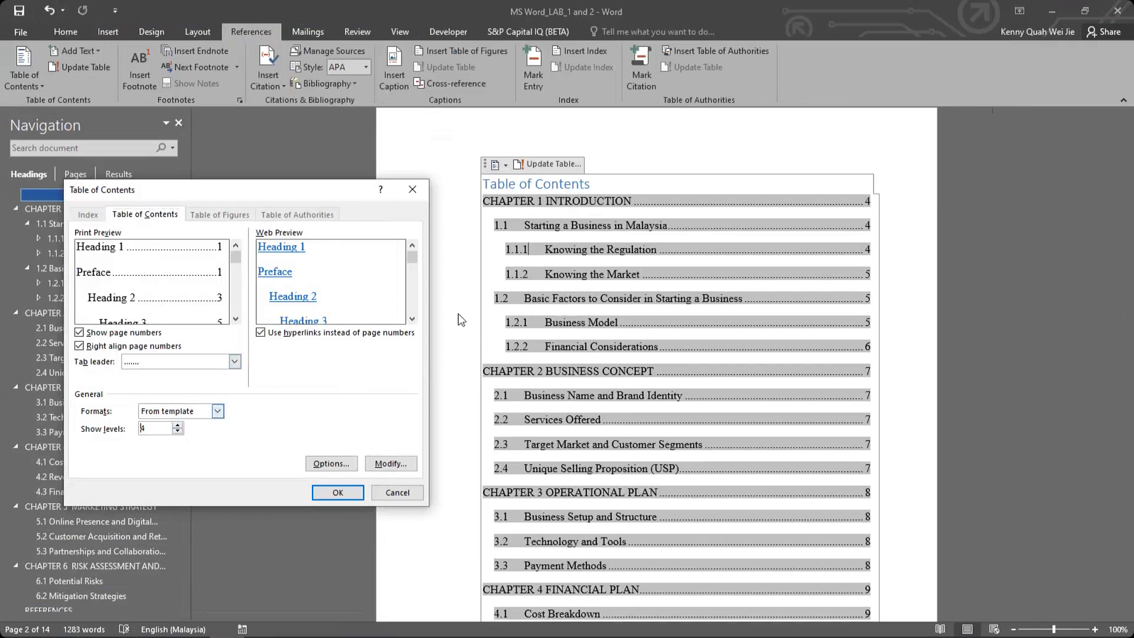
Review the style-to-level options for the table of contents, accept them and replace the existing table.
{"action": "left_click", "coordinate": [350, 465]}
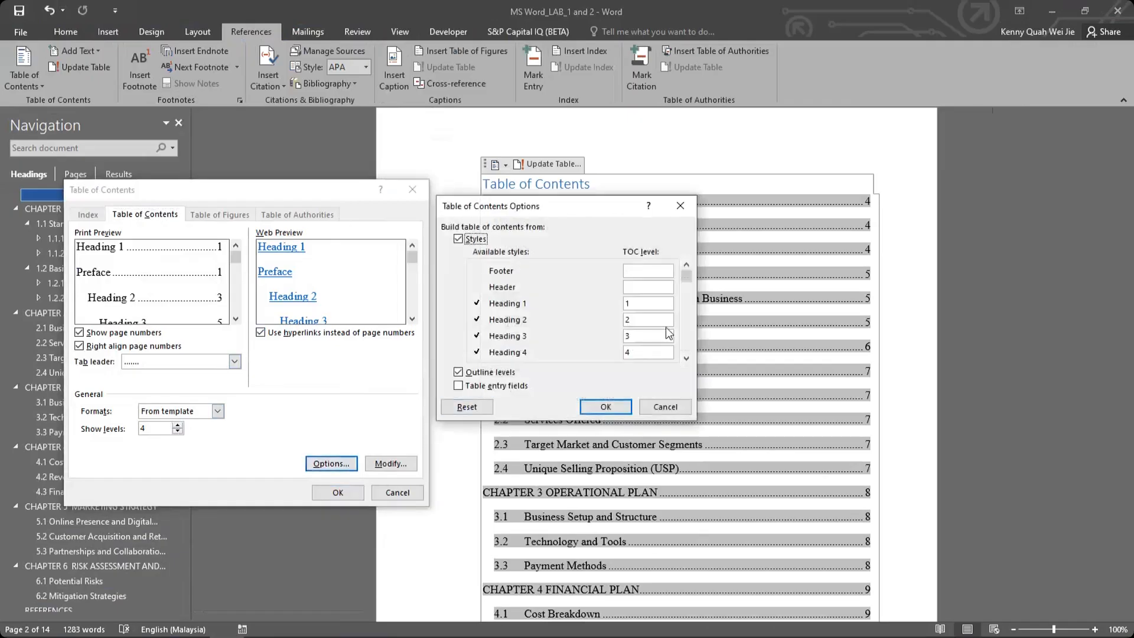
{"action": "left_click", "coordinate": [686, 358]}
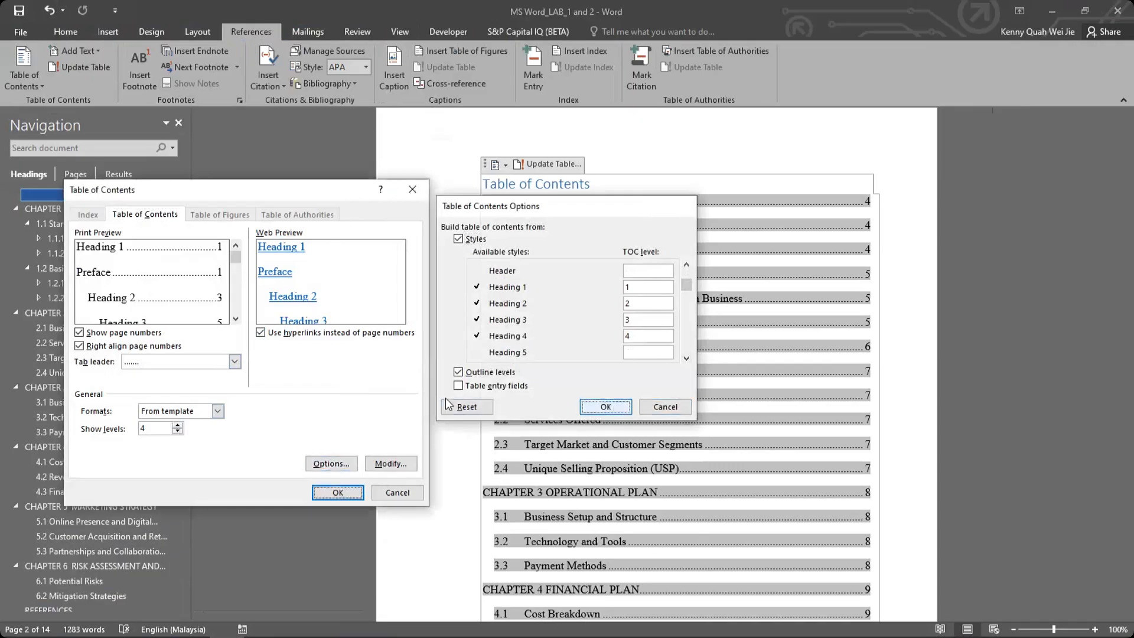
{"action": "left_click", "coordinate": [606, 406]}
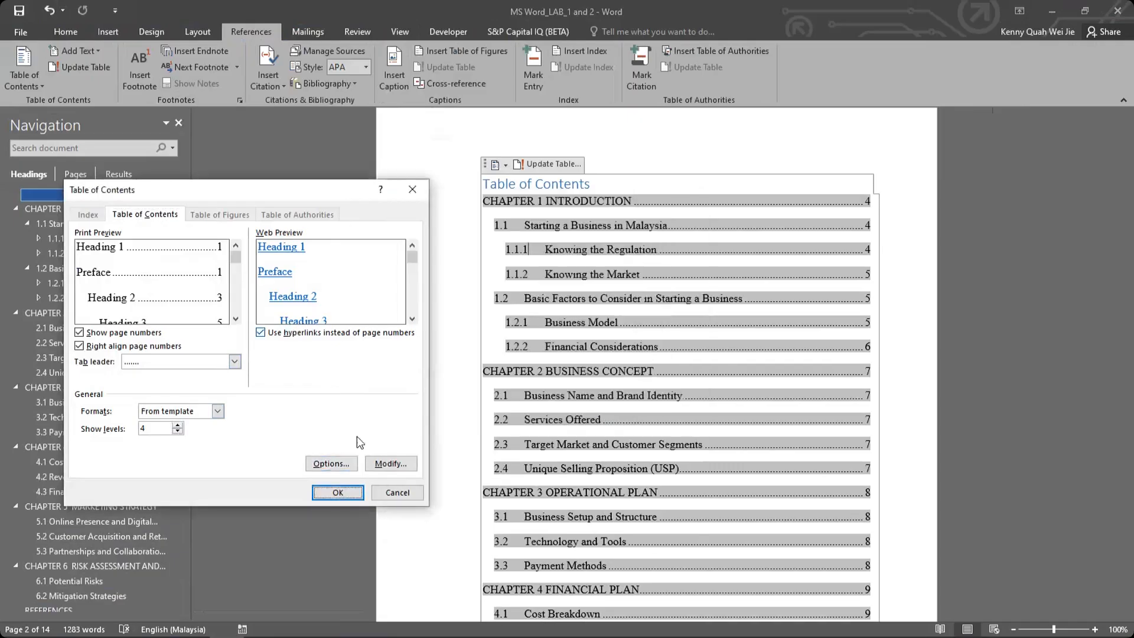
{"action": "left_click", "coordinate": [337, 493]}
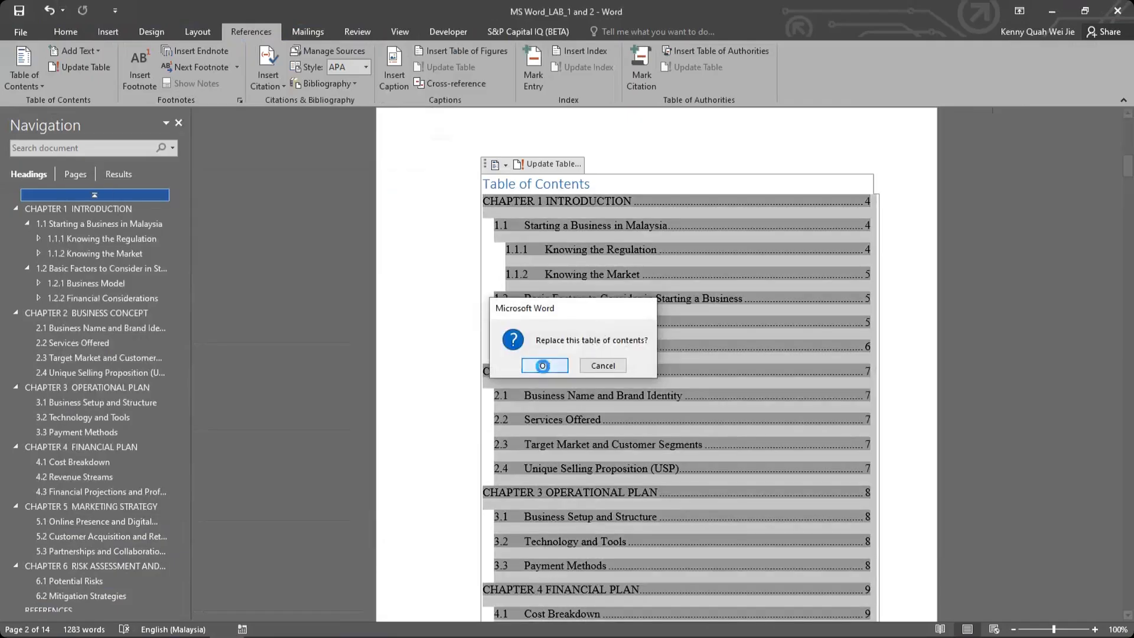
{"action": "left_click", "coordinate": [543, 366]}
Look through the regenerated table of contents and examine the fourth-level entries under Chapter 1.
{"action": "scroll", "coordinate": [561, 331], "scroll_direction": "up", "scroll_amount": 5}
{"action": "scroll", "coordinate": [561, 333], "scroll_direction": "up", "scroll_amount": 7}
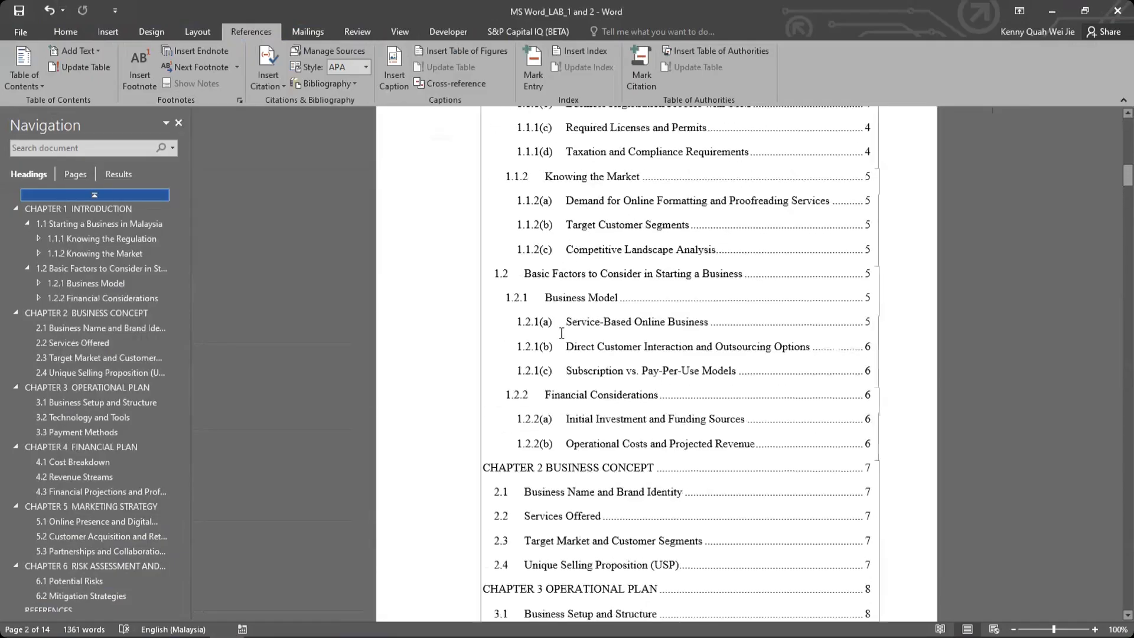
{"action": "scroll", "coordinate": [532, 318], "scroll_direction": "down", "scroll_amount": 1}
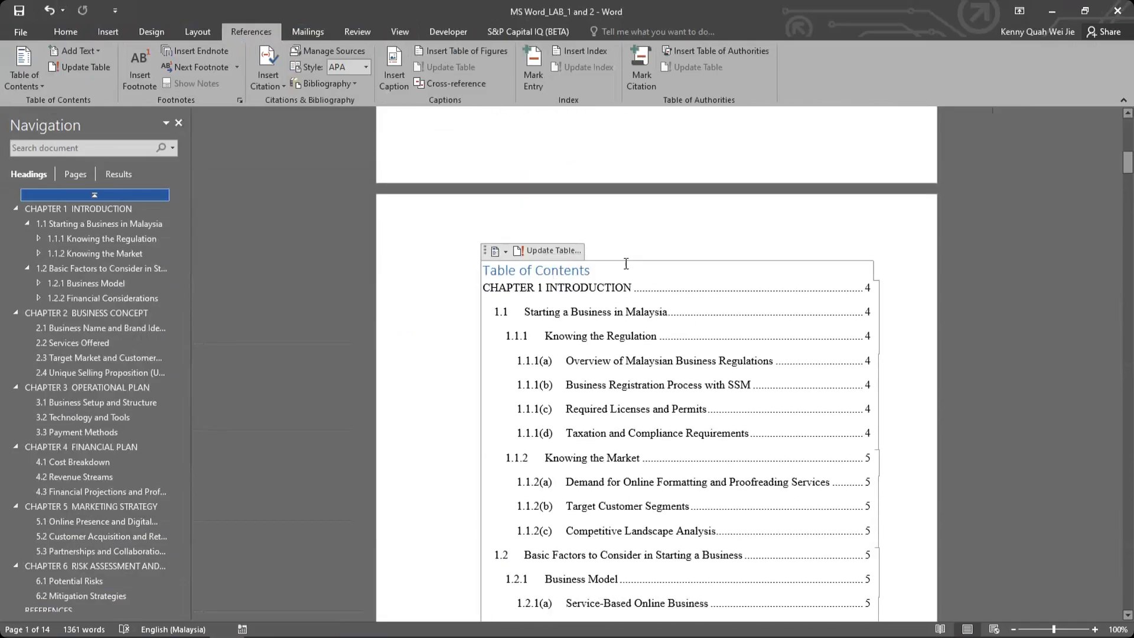
{"action": "scroll", "coordinate": [626, 264], "scroll_direction": "down", "scroll_amount": 1}
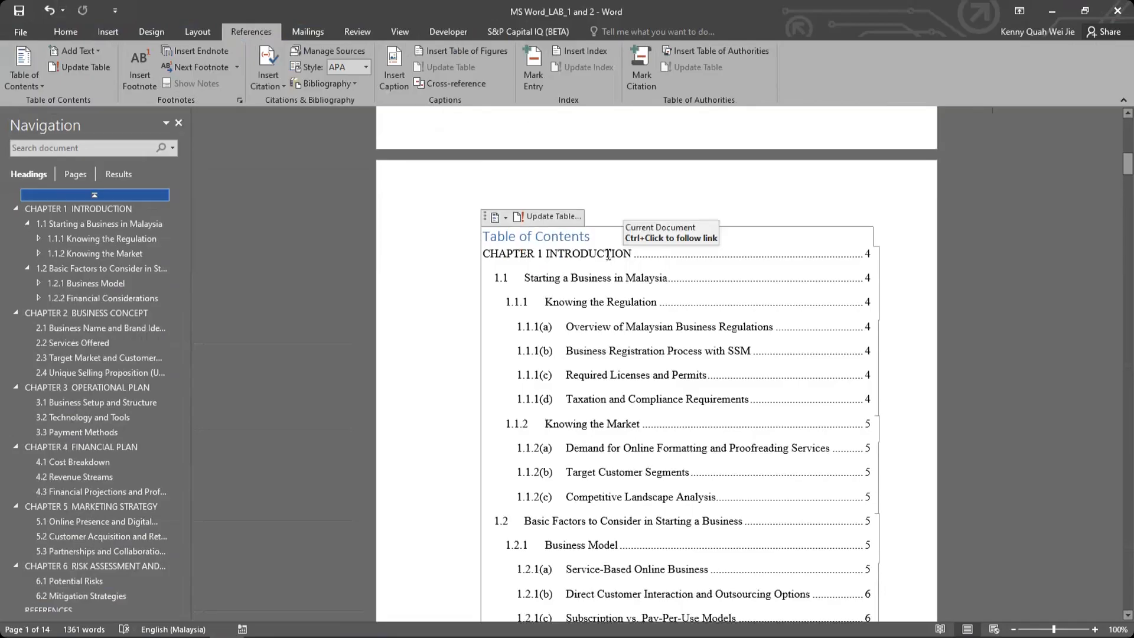
{"action": "scroll", "coordinate": [608, 254], "scroll_direction": "down", "scroll_amount": 5}
{"action": "scroll", "coordinate": [609, 254], "scroll_direction": "up", "scroll_amount": 10}
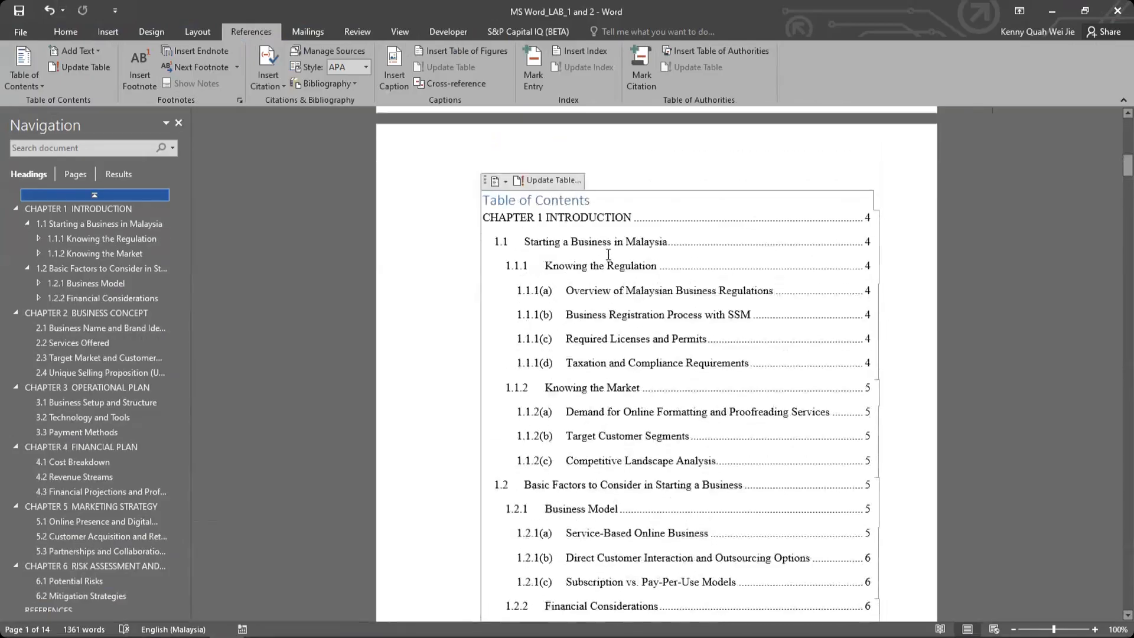
{"action": "scroll", "coordinate": [607, 254], "scroll_direction": "down", "scroll_amount": 10}
{"action": "scroll", "coordinate": [608, 254], "scroll_direction": "down", "scroll_amount": 12}
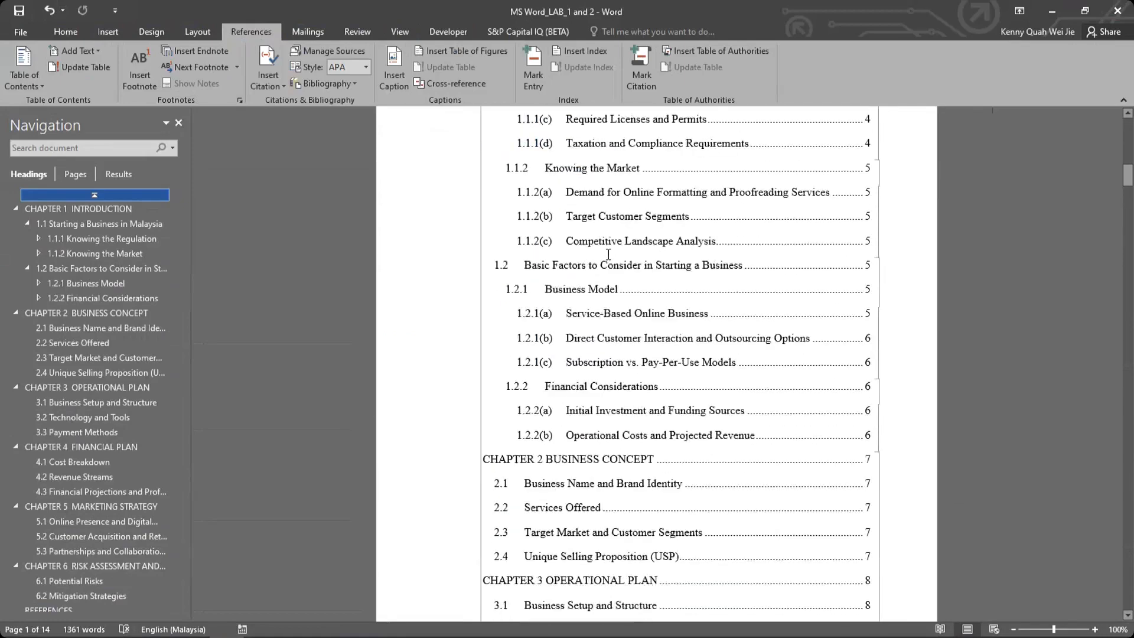
{"action": "scroll", "coordinate": [608, 255], "scroll_direction": "up", "scroll_amount": 12}
{"action": "scroll", "coordinate": [602, 273], "scroll_direction": "up", "scroll_amount": 5}
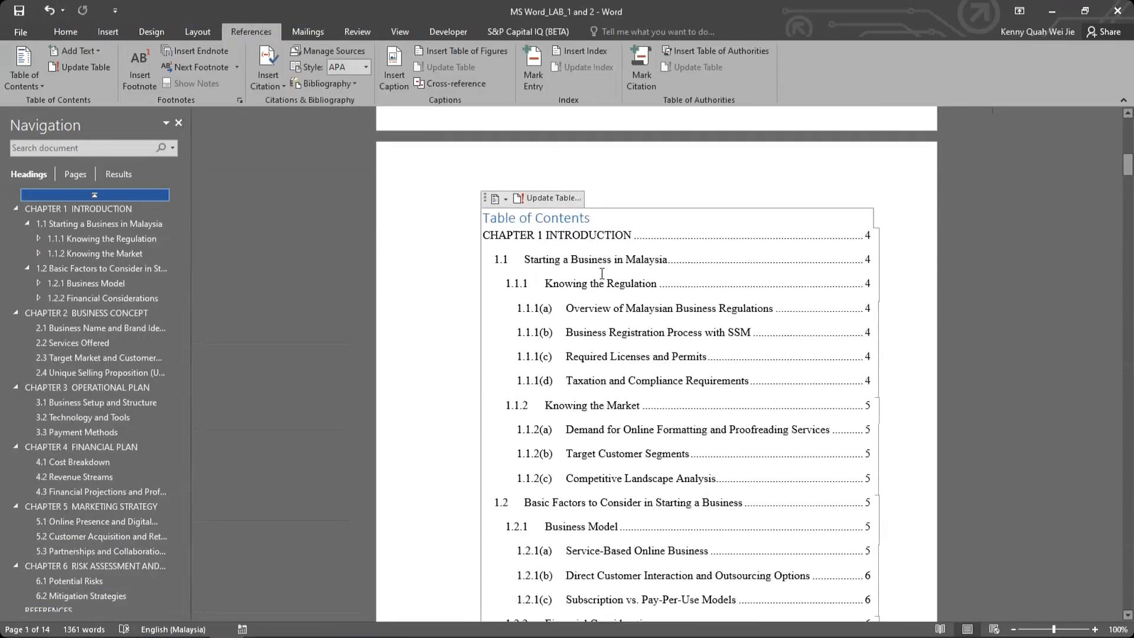
Format the Table of Contents title in black Times New Roman and centre it.
{"action": "left_click", "coordinate": [66, 31]}
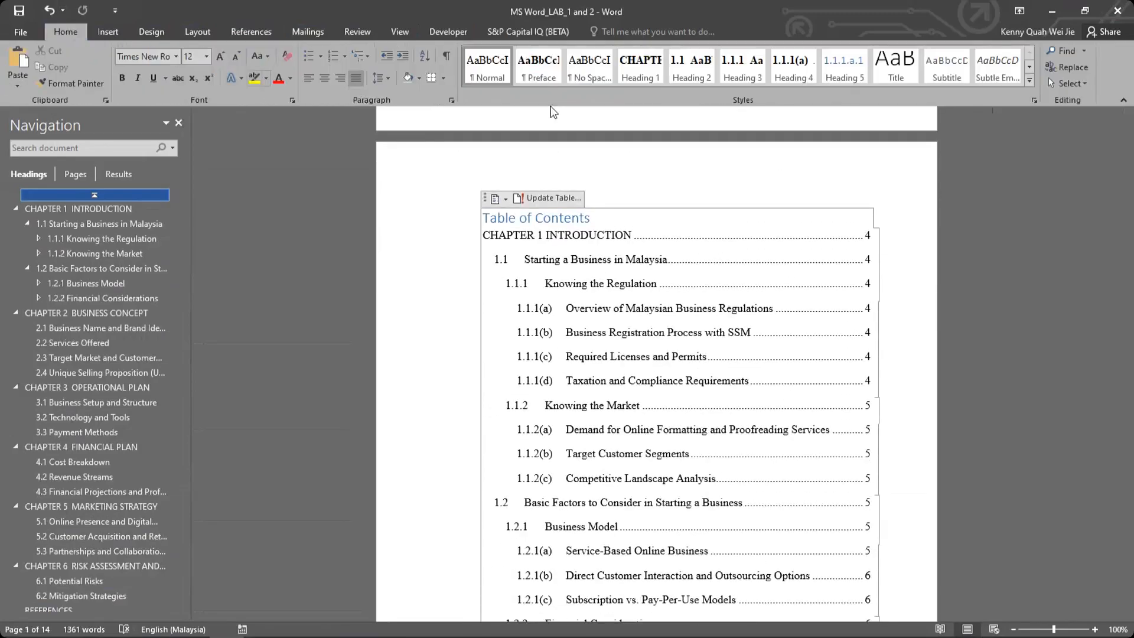
{"action": "triple_click", "coordinate": [546, 224]}
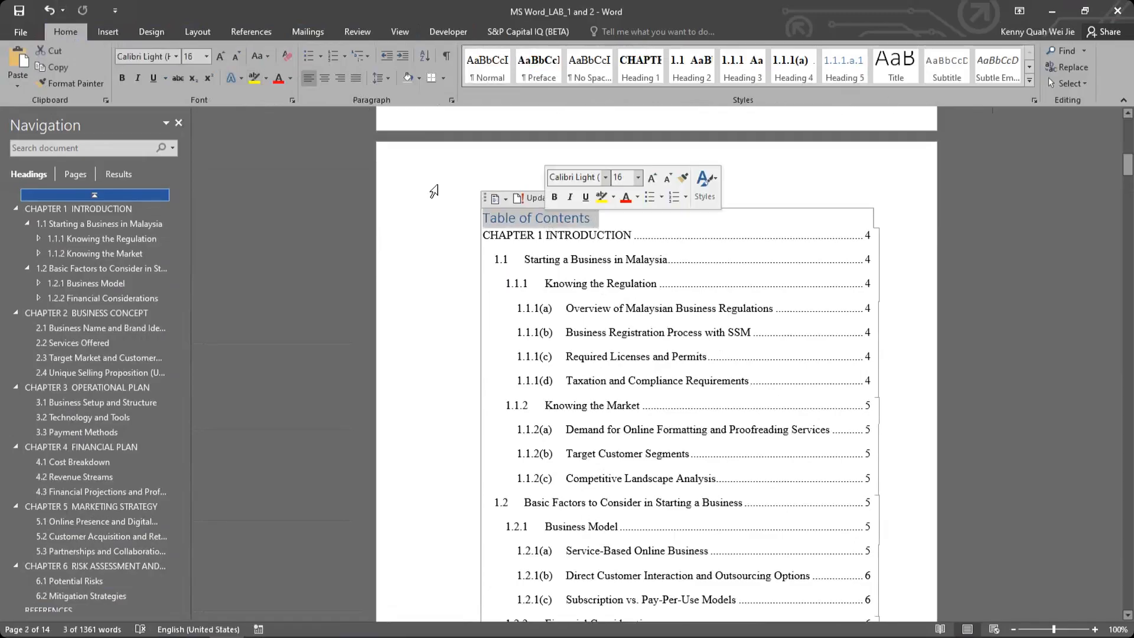
{"action": "left_click", "coordinate": [142, 58]}
{"action": "type", "text": "Times New Roman"}
{"action": "key", "text": "Return"}
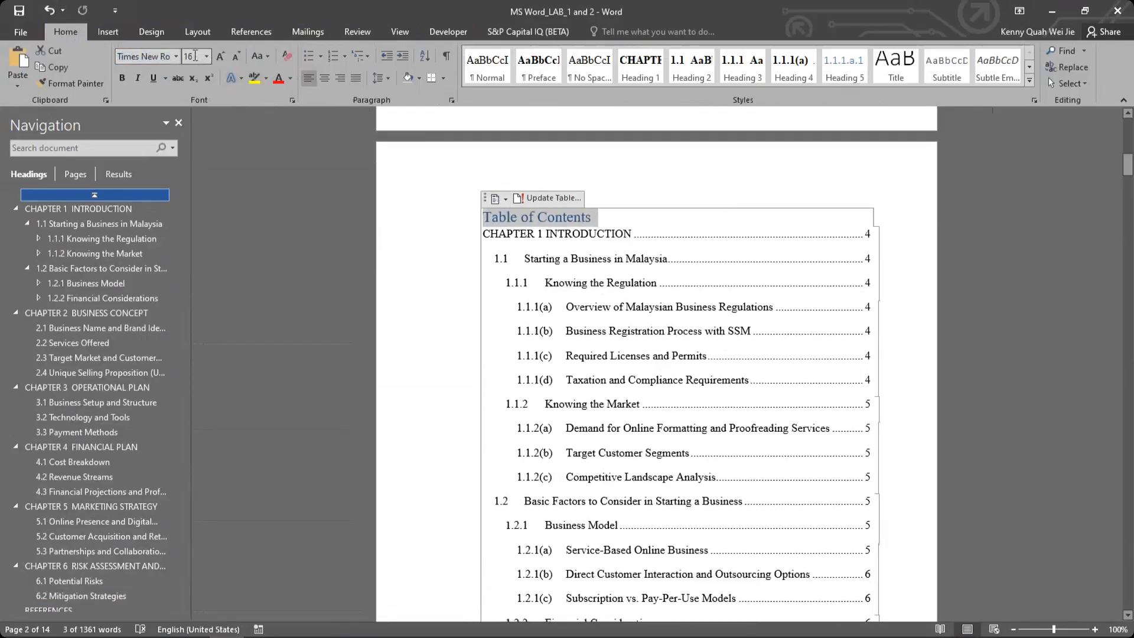
{"action": "left_click", "coordinate": [290, 79]}
{"action": "left_click", "coordinate": [289, 89]}
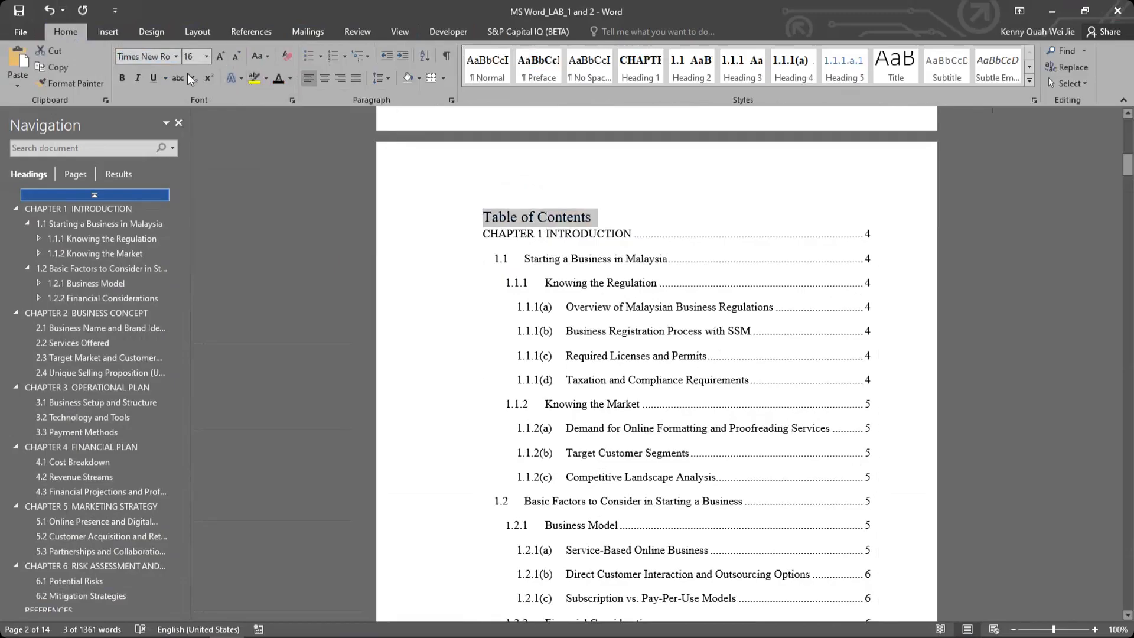
{"action": "left_click", "coordinate": [324, 78]}
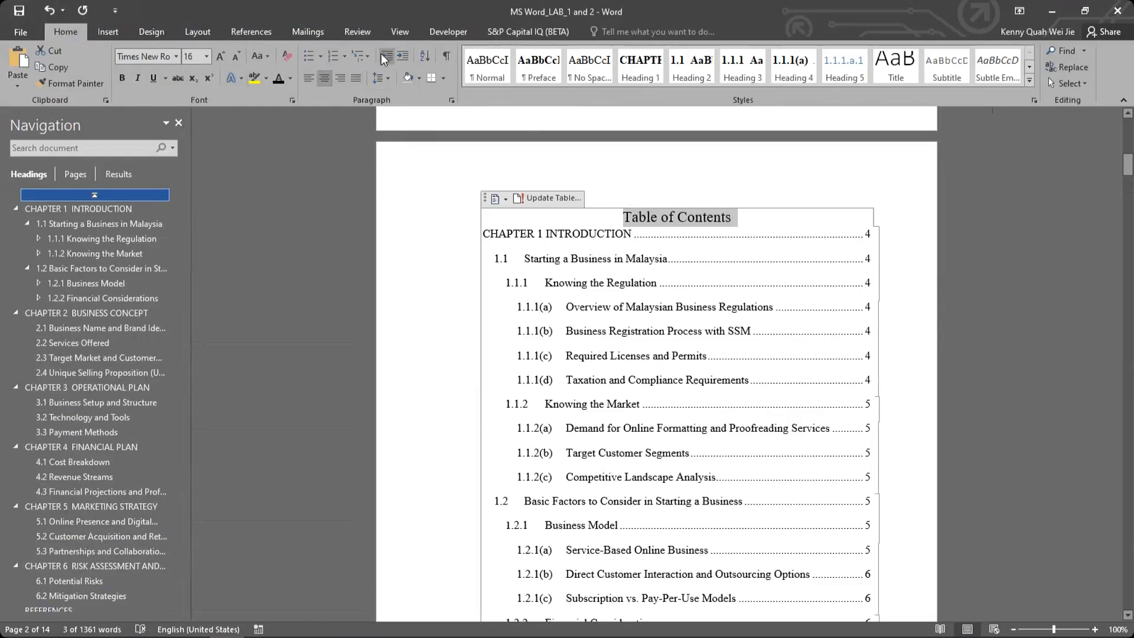
Apply the Preface style to the Table of Contents title and change its text to uppercase.
{"action": "left_click", "coordinate": [533, 70]}
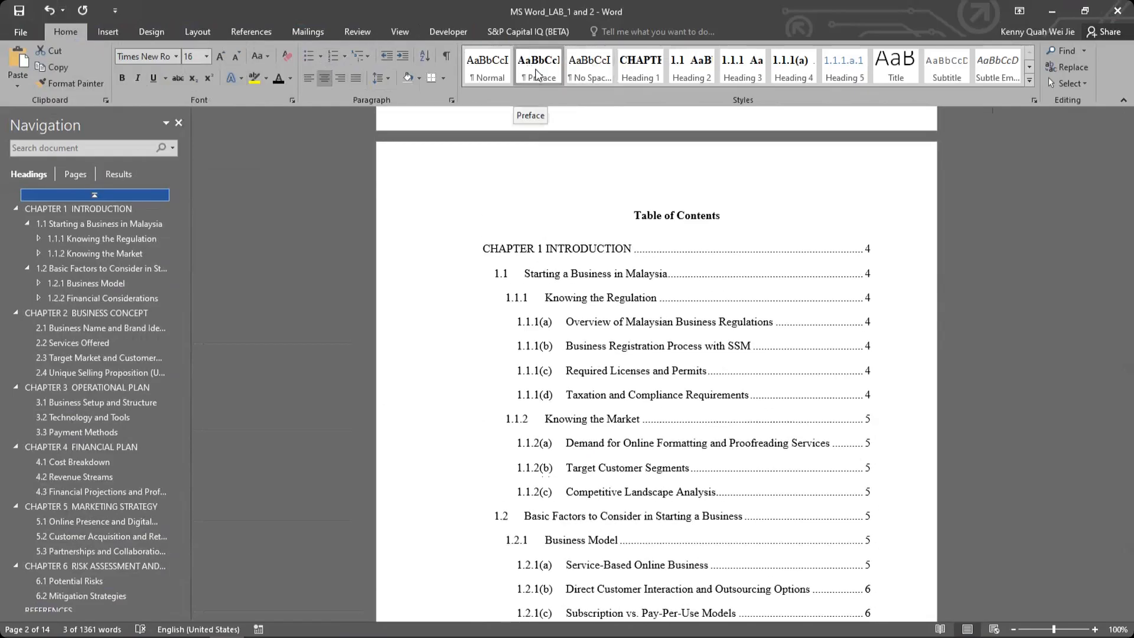
{"action": "left_click", "coordinate": [536, 70]}
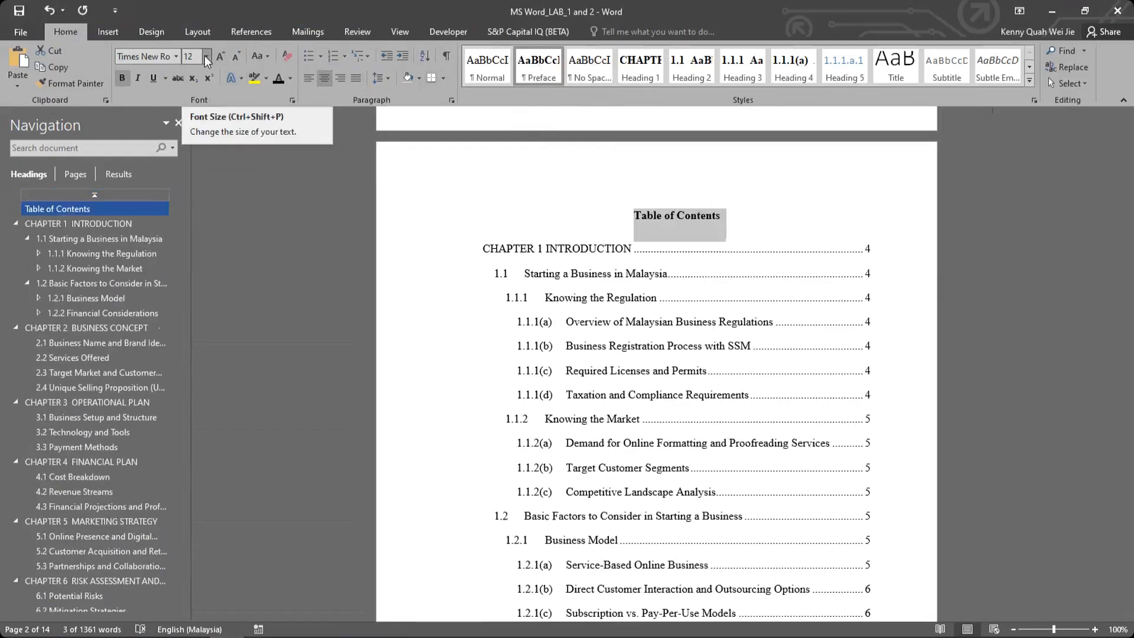
{"action": "left_click", "coordinate": [260, 56]}
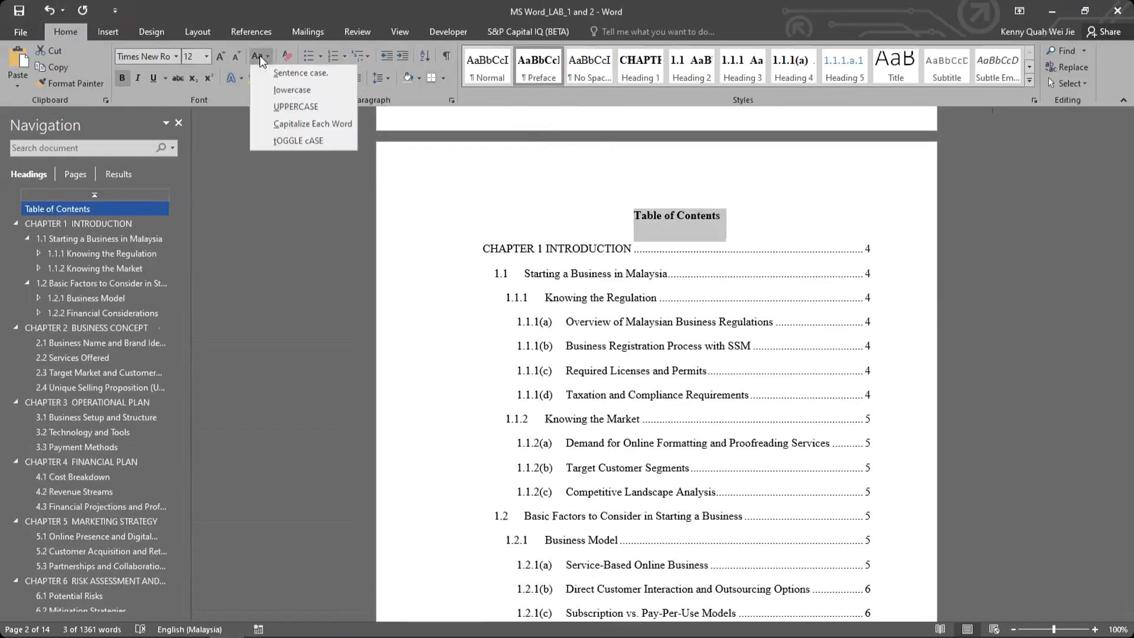
{"action": "left_click", "coordinate": [294, 111]}
{"action": "left_click", "coordinate": [657, 228]}
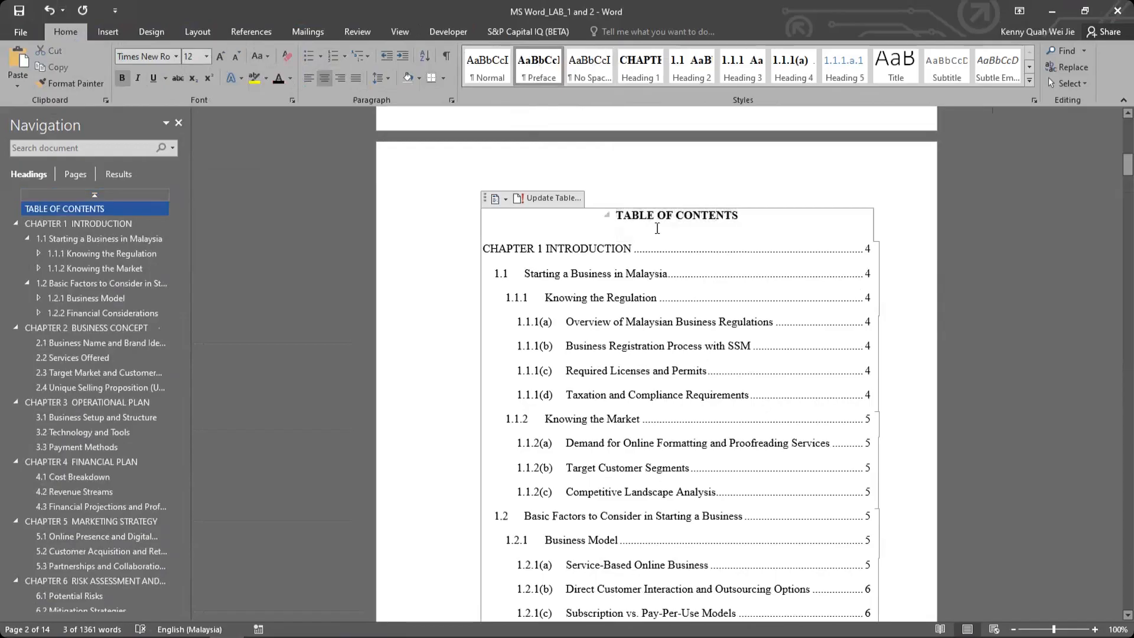
Update the entire table of contents to include its restyled title.
{"action": "left_click", "coordinate": [549, 199]}
{"action": "left_click", "coordinate": [523, 324]}
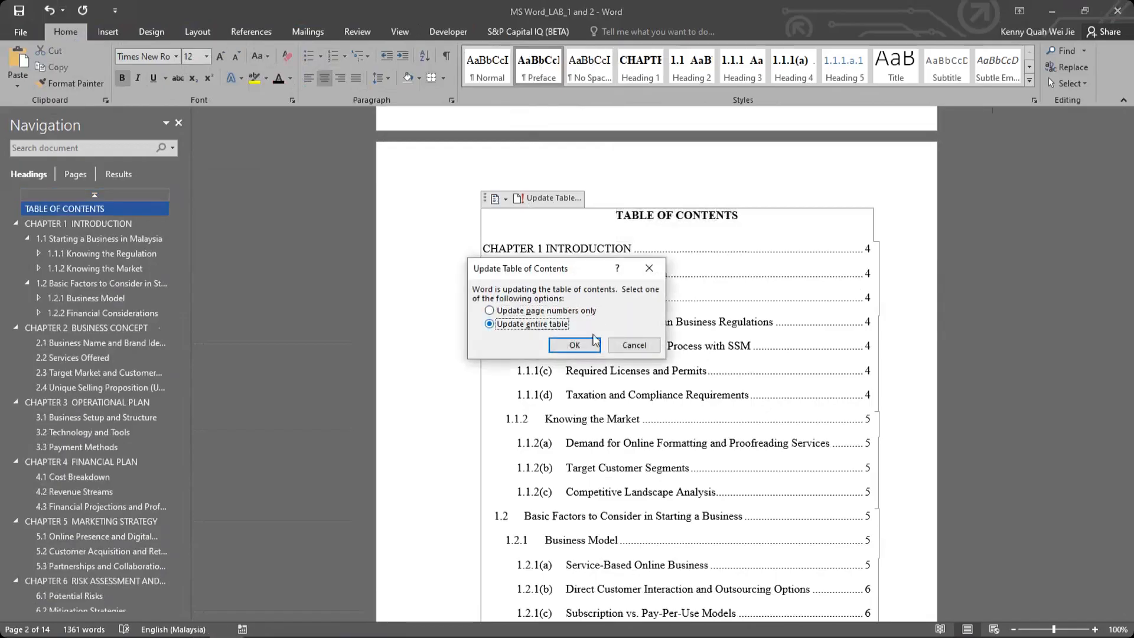
{"action": "left_click", "coordinate": [574, 346]}
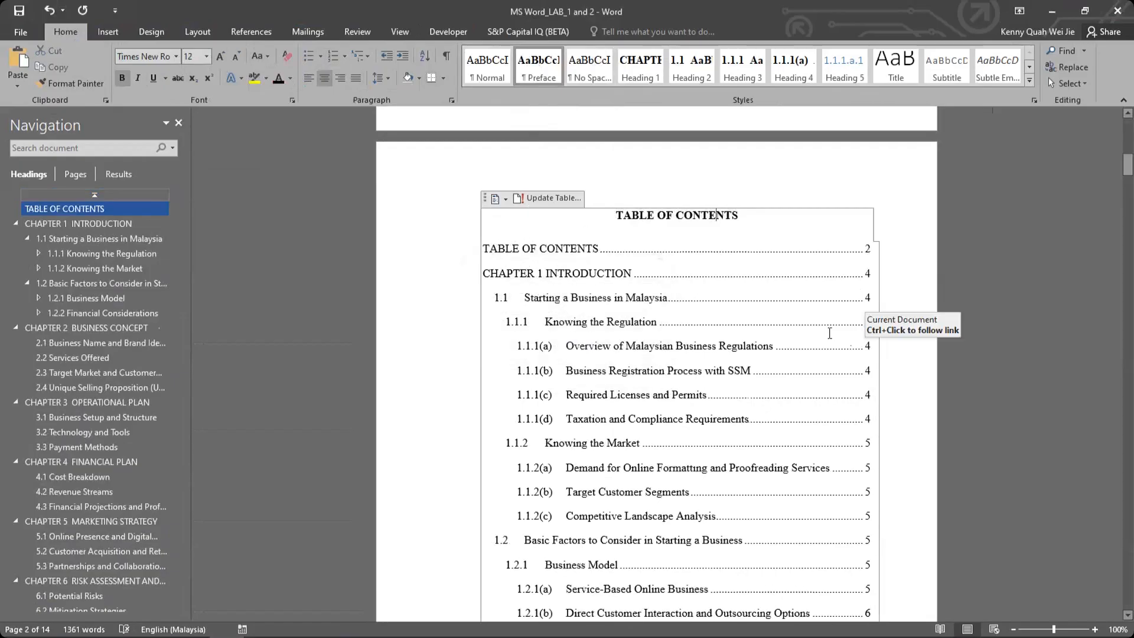
Review the updated table of contents from its title entry through the REFERENCES entry.
{"action": "scroll", "coordinate": [756, 321], "scroll_direction": "up", "scroll_amount": 3}
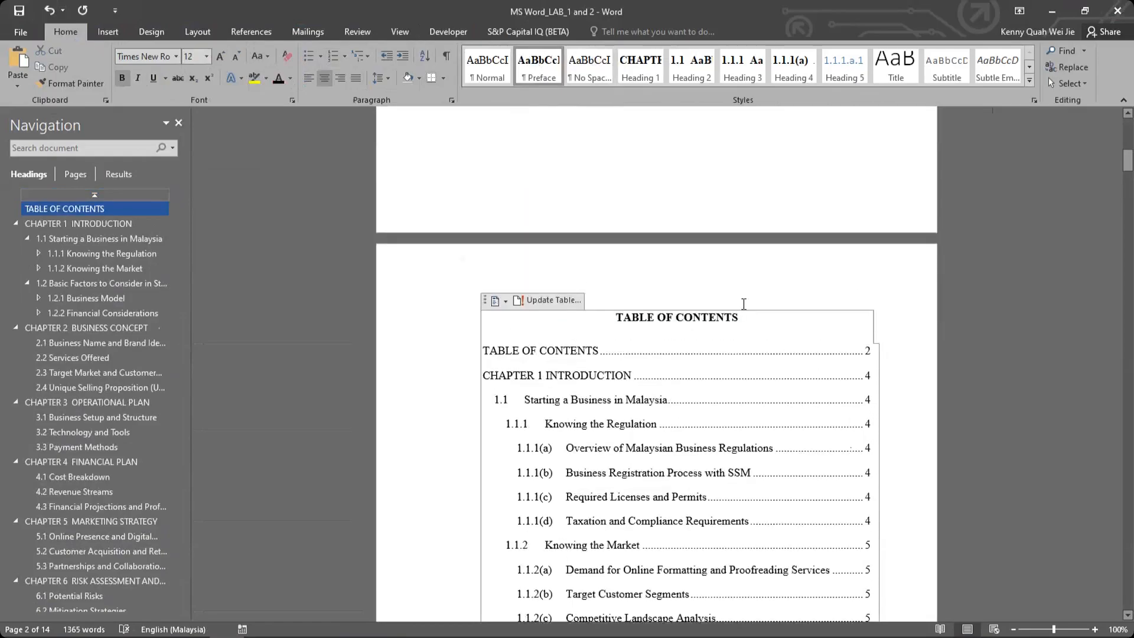
{"action": "scroll", "coordinate": [635, 333], "scroll_direction": "down", "scroll_amount": 2}
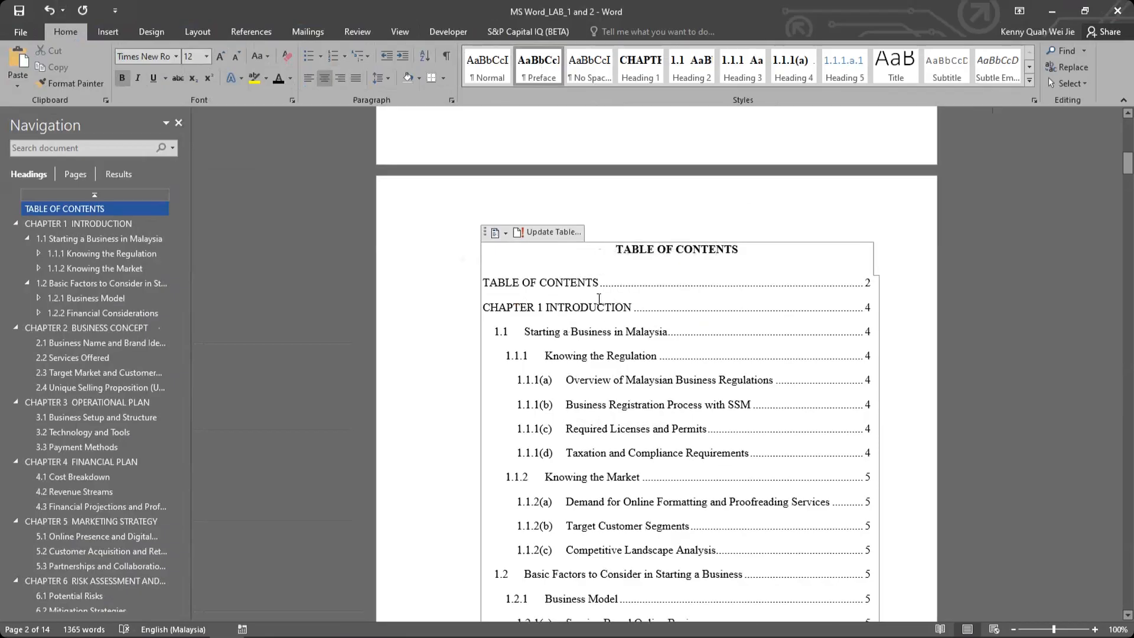
{"action": "scroll", "coordinate": [598, 300], "scroll_direction": "down", "scroll_amount": 5}
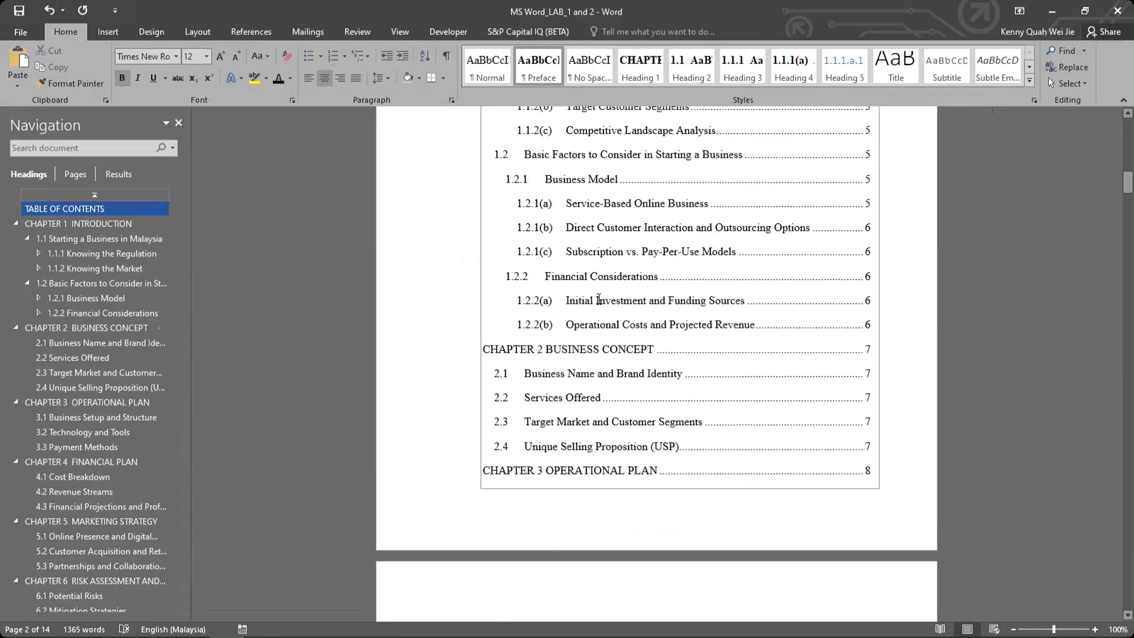
{"action": "scroll", "coordinate": [599, 299], "scroll_direction": "up", "scroll_amount": 6}
{"action": "scroll", "coordinate": [598, 299], "scroll_direction": "down", "scroll_amount": 8}
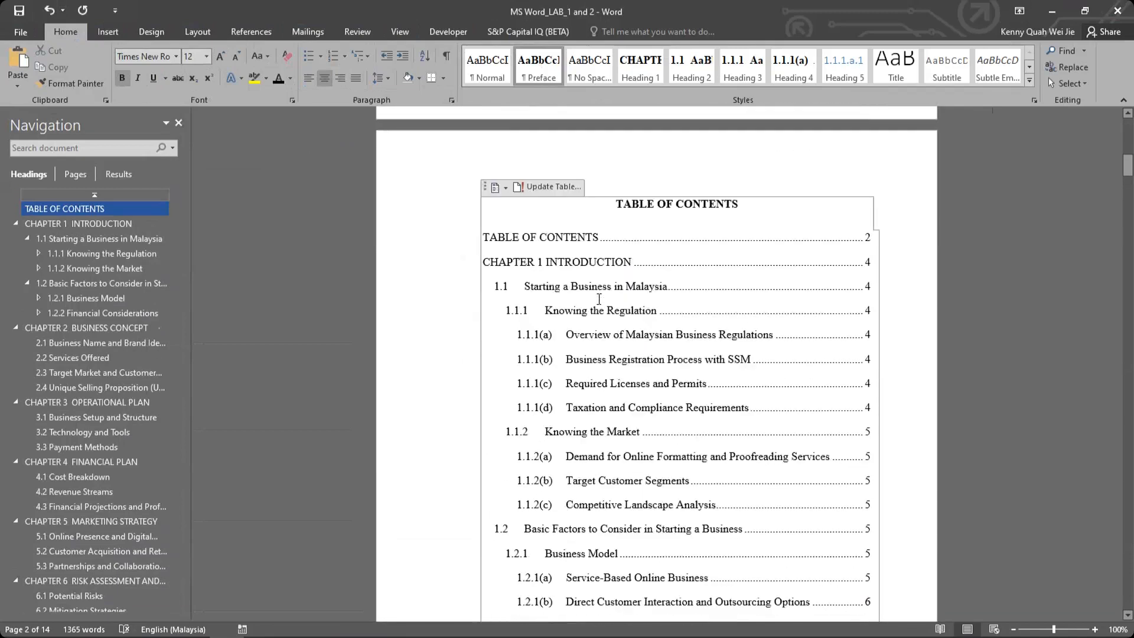
{"action": "scroll", "coordinate": [599, 300], "scroll_direction": "down", "scroll_amount": 9}
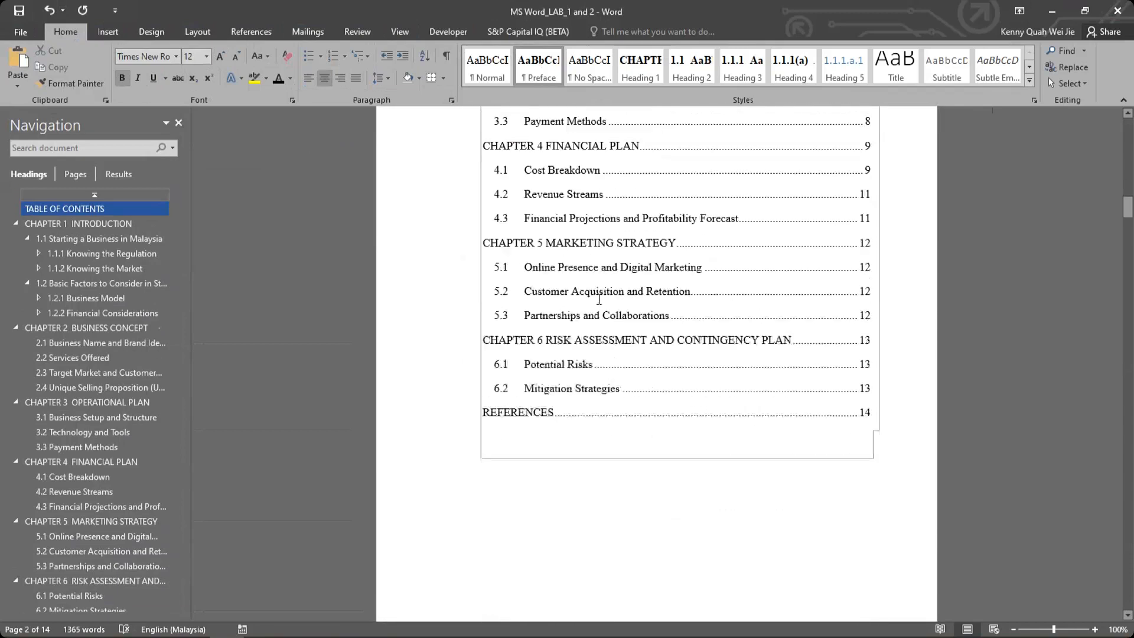
{"action": "scroll", "coordinate": [599, 300], "scroll_direction": "up", "scroll_amount": 12}
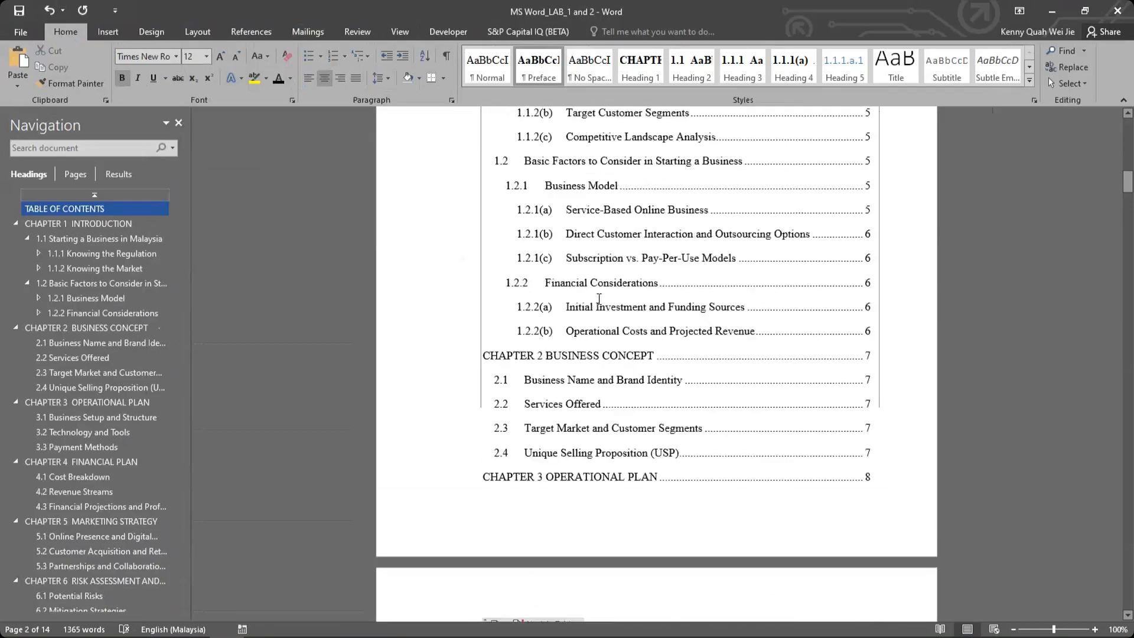
{"action": "scroll", "coordinate": [598, 300], "scroll_direction": "up", "scroll_amount": 4}
Bold the text of the TABLE OF CONTENTS, CHAPTER 1 INTRODUCTION and CHAPTER 2 BUSINESS CONCEPT entries in the table of contents.
{"action": "left_click", "coordinate": [556, 284]}
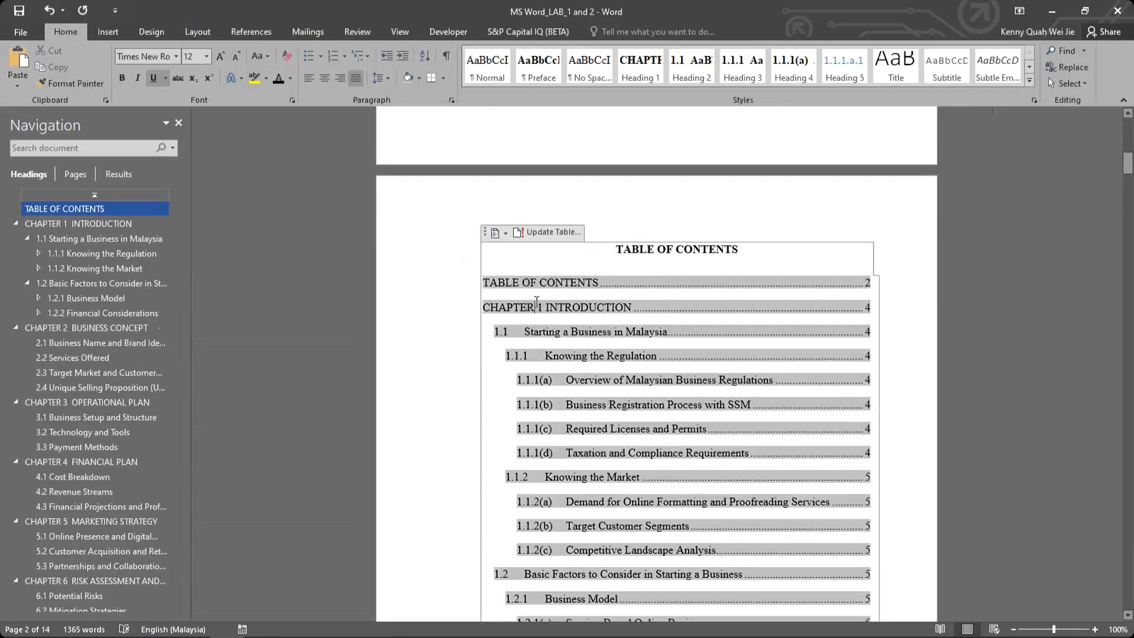
{"action": "left_click_drag", "start_coordinate": [608, 280], "coordinate": [489, 280]}
{"action": "key", "text": "ctrl+b"}
{"action": "left_click", "coordinate": [585, 250]}
{"action": "left_click_drag", "start_coordinate": [632, 310], "coordinate": [520, 310]}
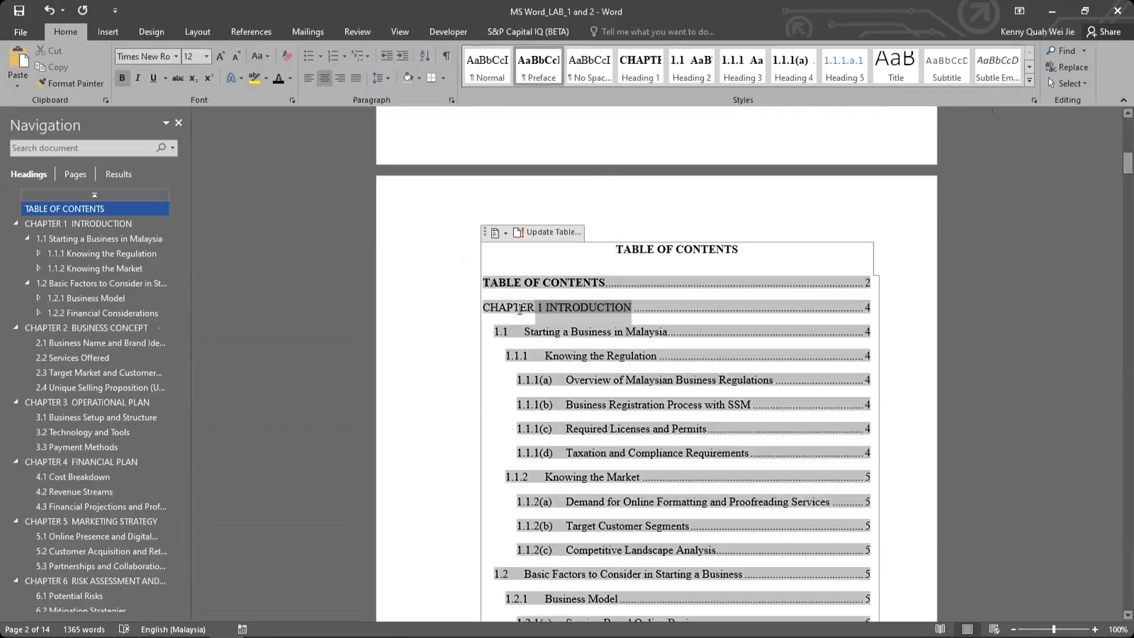
{"action": "key", "text": "ctrl+b"}
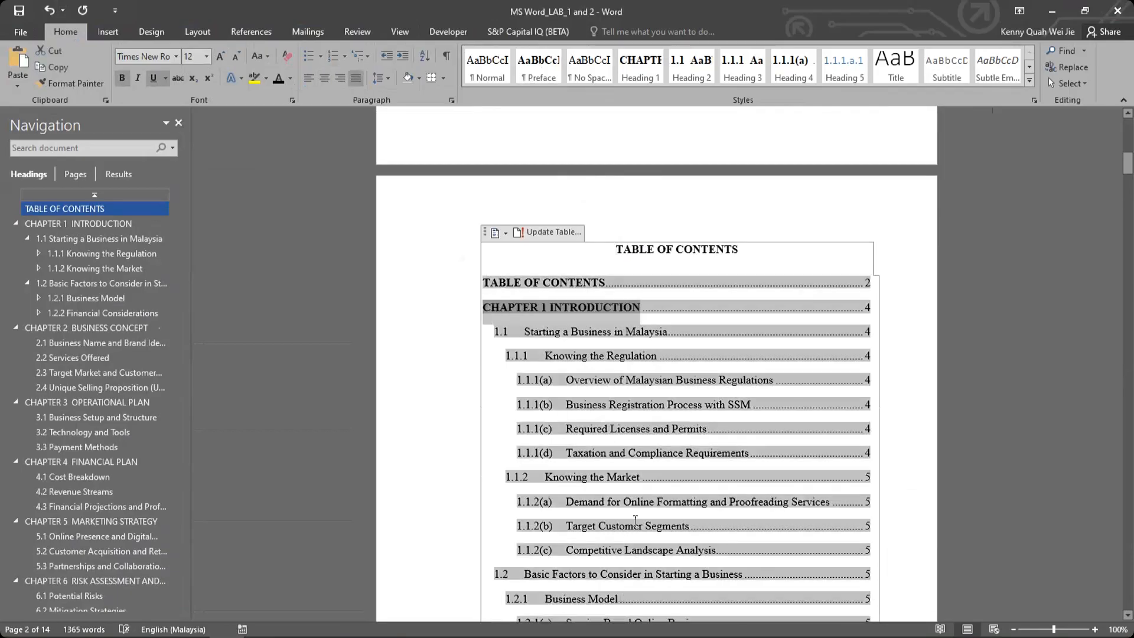
{"action": "scroll", "coordinate": [635, 520], "scroll_direction": "down", "scroll_amount": 4}
{"action": "left_click_drag", "start_coordinate": [654, 531], "coordinate": [482, 529]}
{"action": "key", "text": "ctrl+b"}
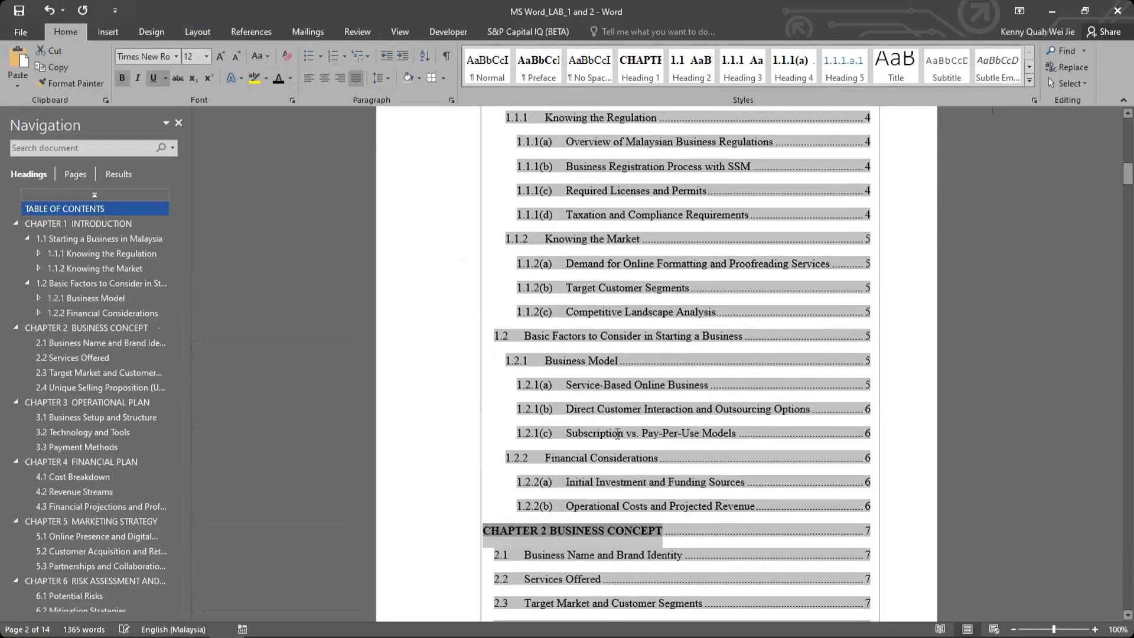
Check the bolded title and chapter entries throughout the first page of the table of contents.
{"action": "left_click", "coordinate": [617, 434]}
{"action": "scroll", "coordinate": [627, 361], "scroll_direction": "up", "scroll_amount": 5}
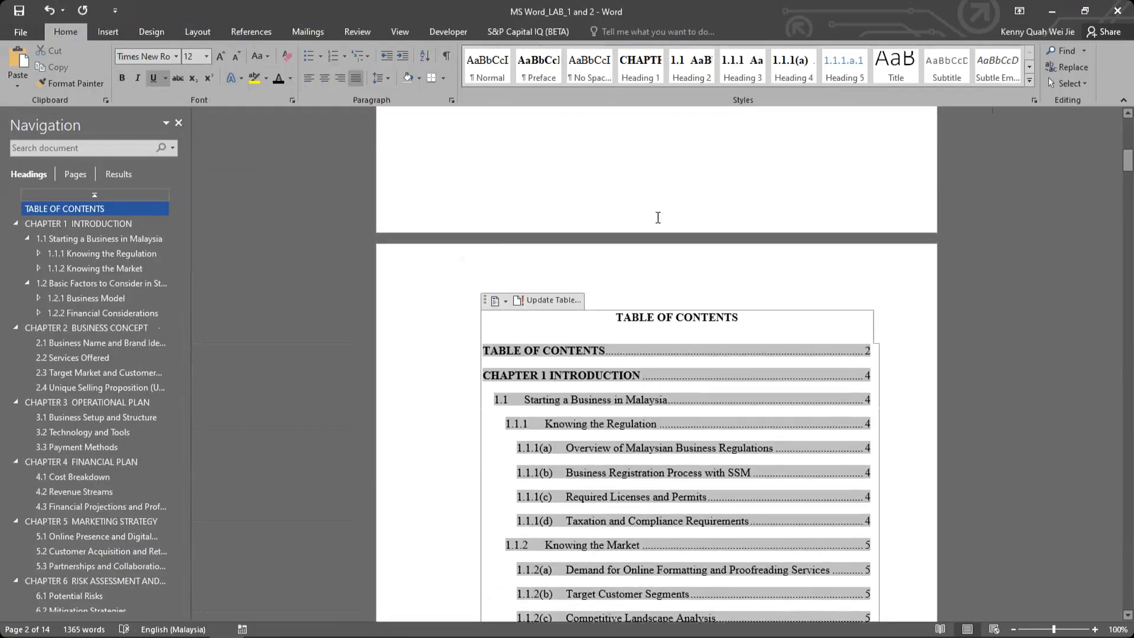
{"action": "scroll", "coordinate": [620, 137], "scroll_direction": "up", "scroll_amount": 6}
{"action": "left_click", "coordinate": [665, 392]}
{"action": "scroll", "coordinate": [662, 413], "scroll_direction": "down", "scroll_amount": 5}
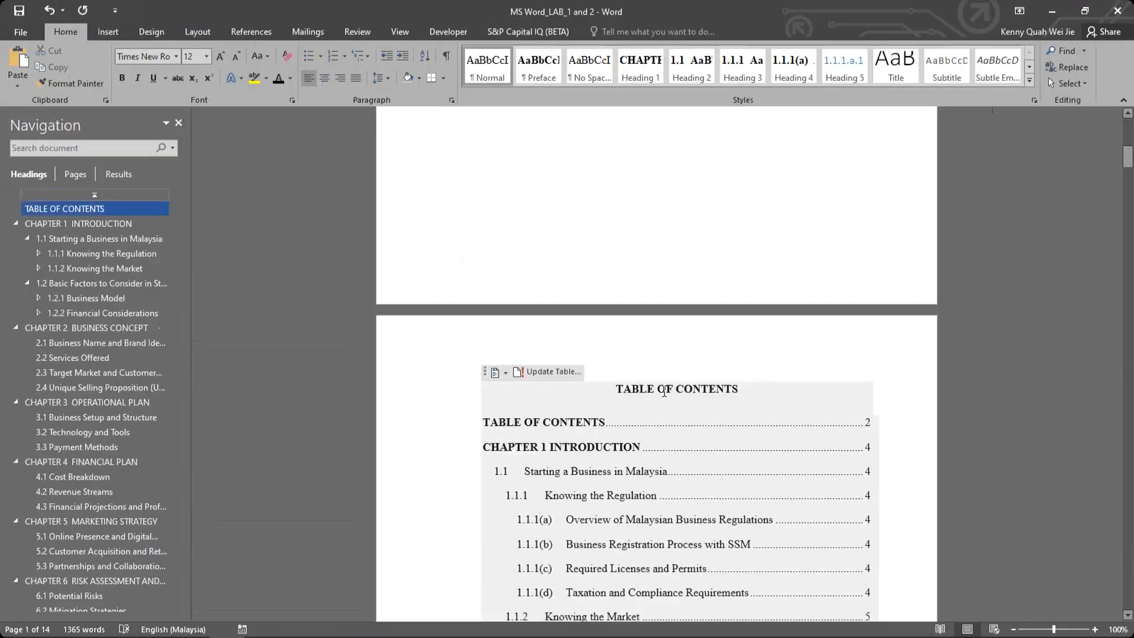
{"action": "left_click", "coordinate": [665, 392]}
{"action": "scroll", "coordinate": [650, 395], "scroll_direction": "down", "scroll_amount": 7}
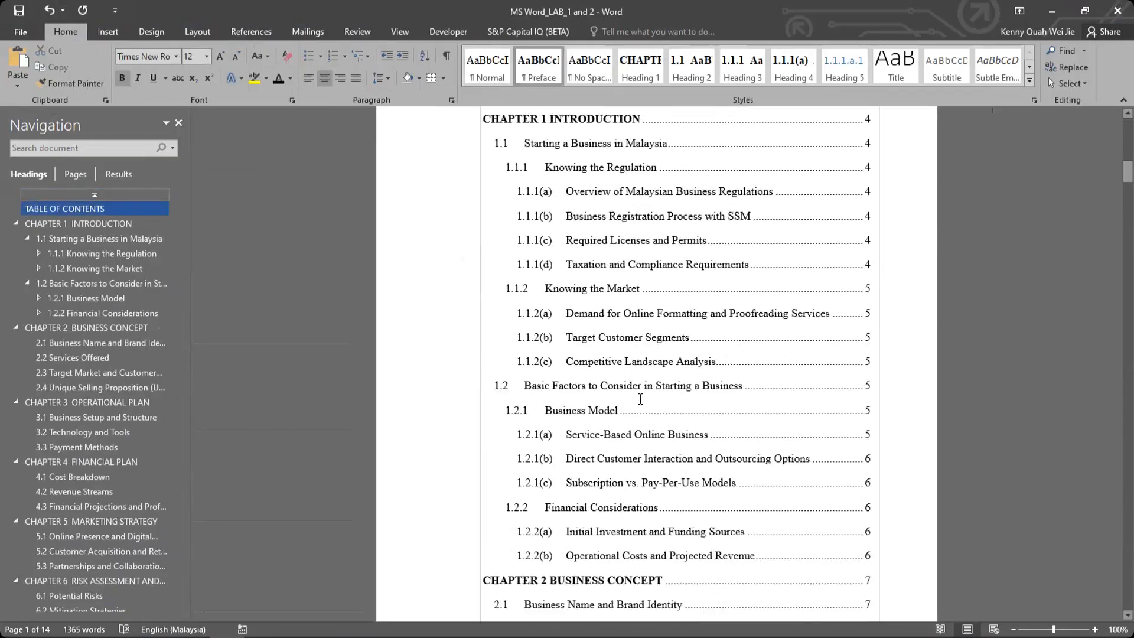
{"action": "scroll", "coordinate": [639, 400], "scroll_direction": "up", "scroll_amount": 6}
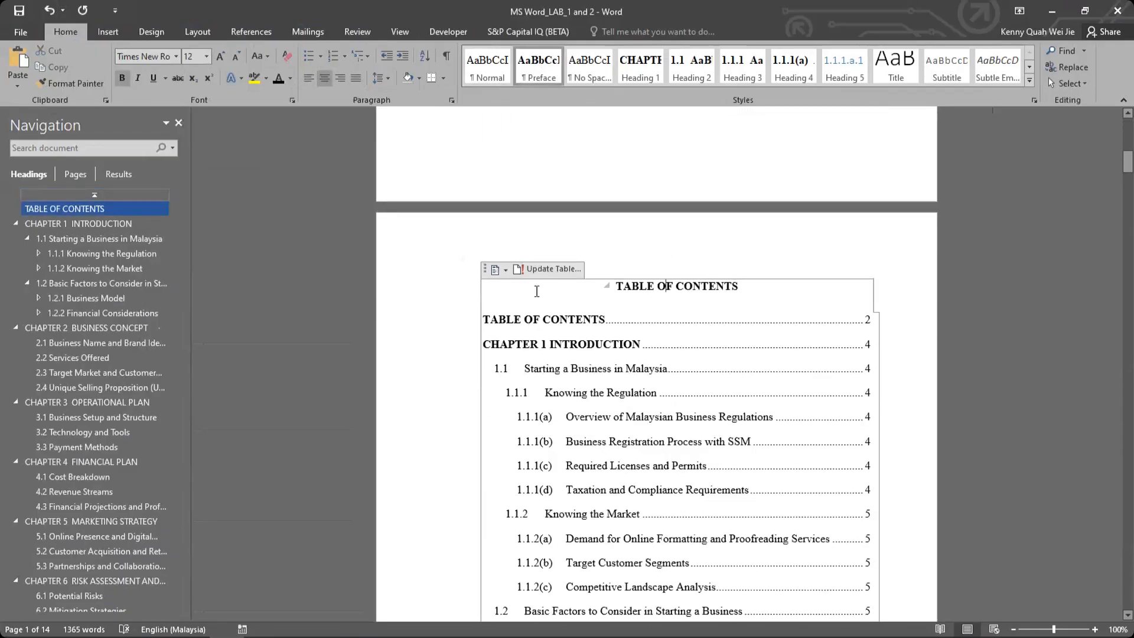
Update the entire table of contents and check the formatting of its title and chapter entries.
{"action": "left_click", "coordinate": [553, 270]}
{"action": "left_click", "coordinate": [537, 324]}
{"action": "left_click", "coordinate": [582, 346]}
{"action": "scroll", "coordinate": [602, 428], "scroll_direction": "down", "scroll_amount": 6}
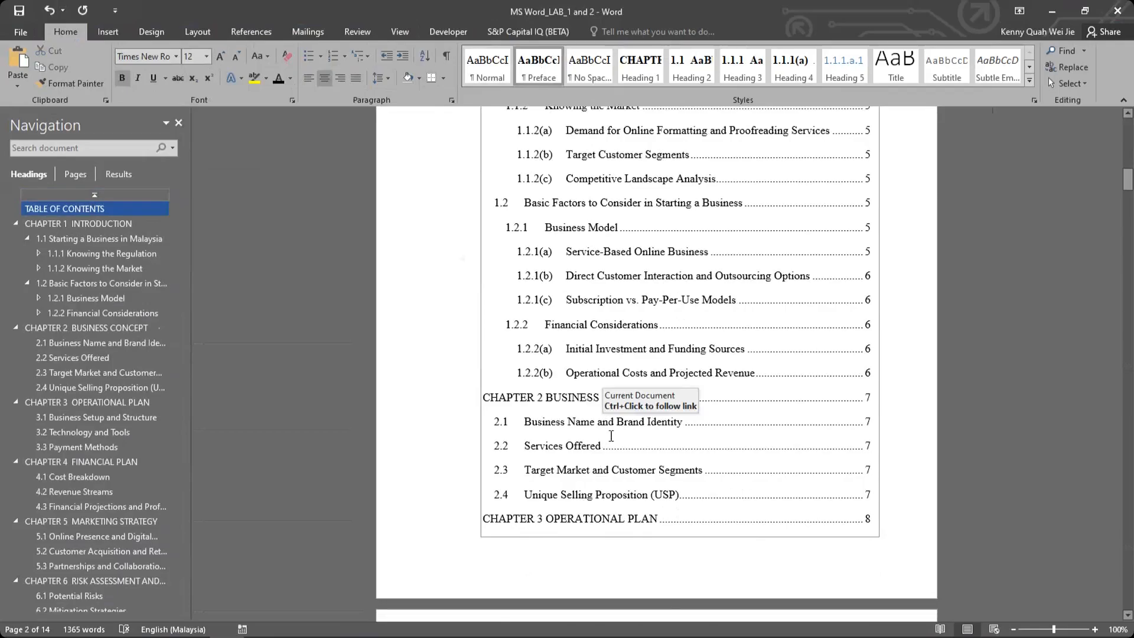
{"action": "scroll", "coordinate": [632, 443], "scroll_direction": "up", "scroll_amount": 4}
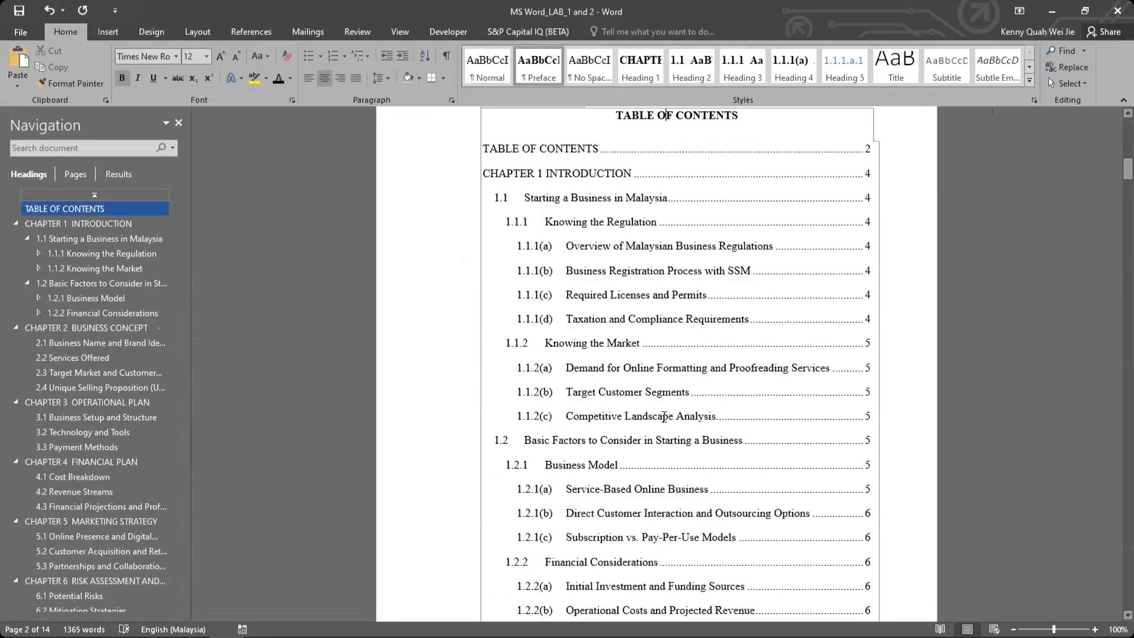
{"action": "scroll", "coordinate": [664, 417], "scroll_direction": "up", "scroll_amount": 2}
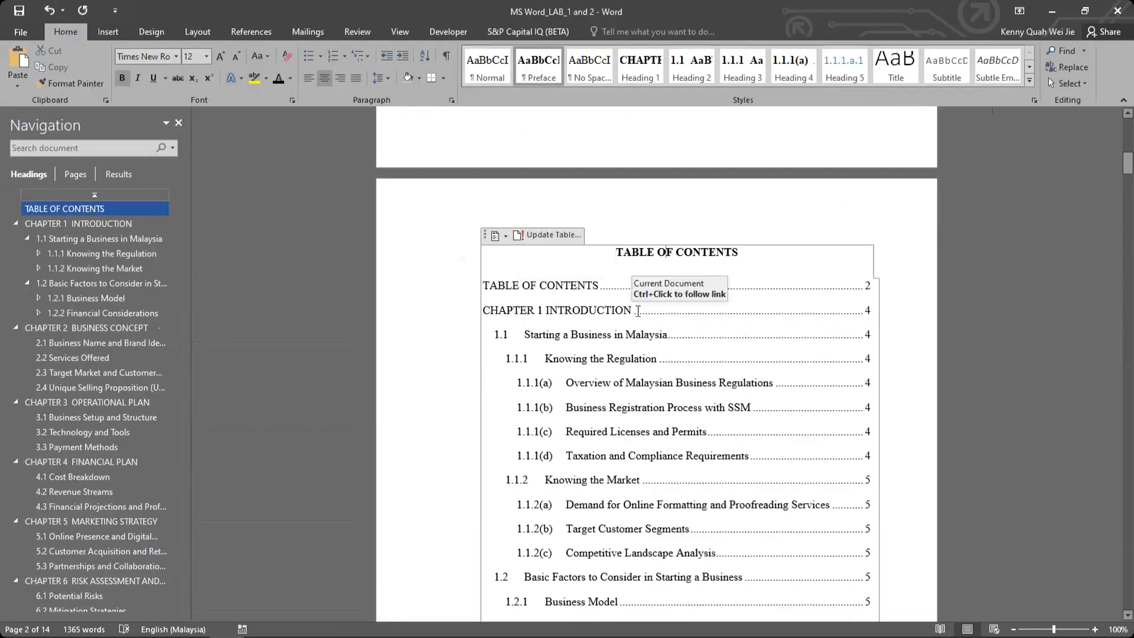
{"action": "left_click", "coordinate": [444, 312]}
{"action": "left_click", "coordinate": [587, 271]}
{"action": "left_click_drag", "start_coordinate": [488, 286], "coordinate": [604, 286]}
{"action": "left_click", "coordinate": [647, 252]}
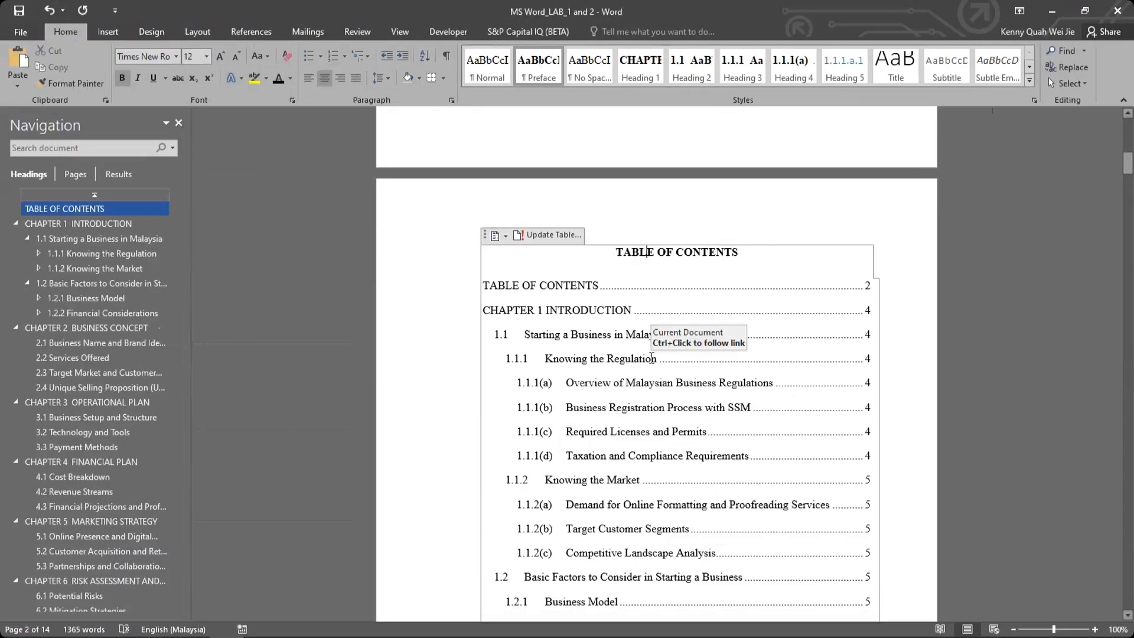
{"action": "left_click", "coordinate": [567, 290]}
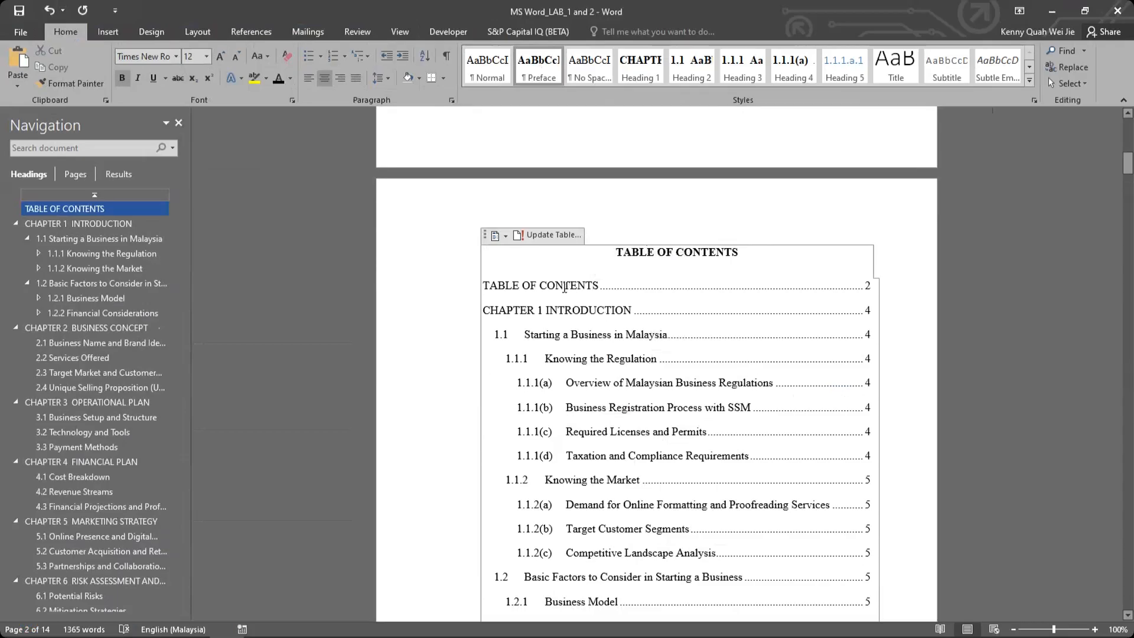
{"action": "left_click", "coordinate": [677, 252]}
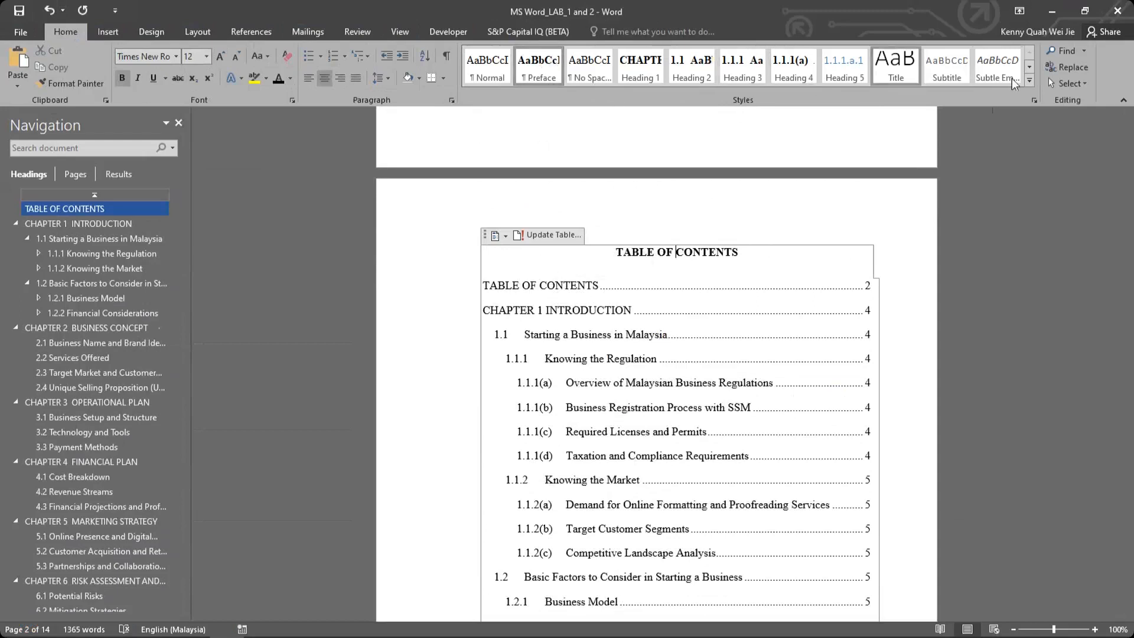
Show the full list of styles and modify the TOC 1 style to use bold text.
{"action": "left_click", "coordinate": [1033, 100]}
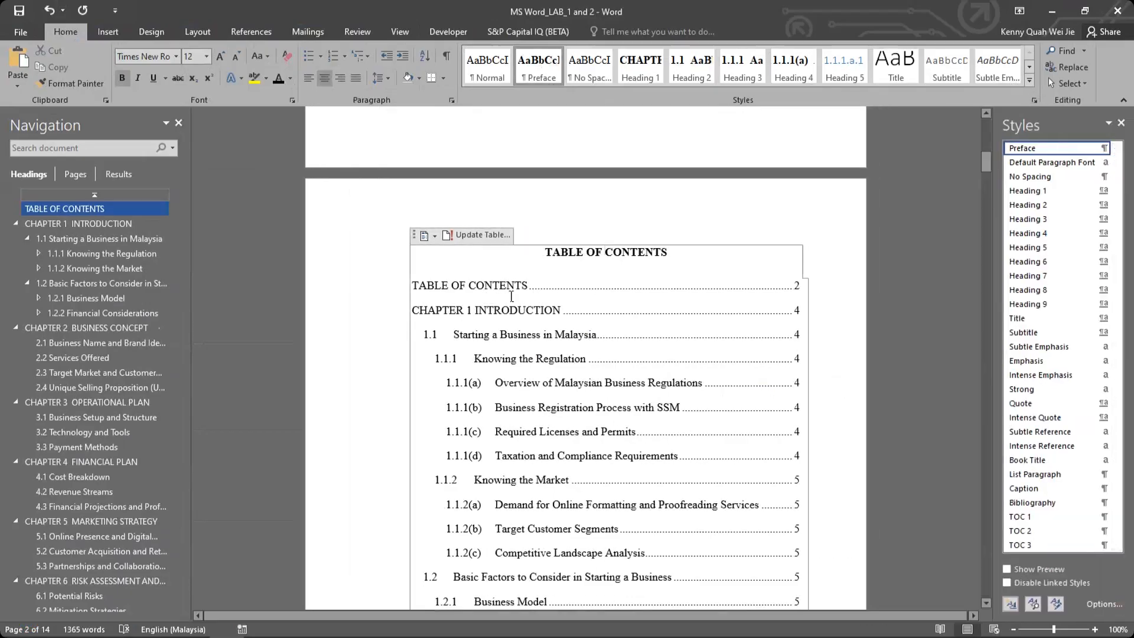
{"action": "left_click", "coordinate": [486, 287]}
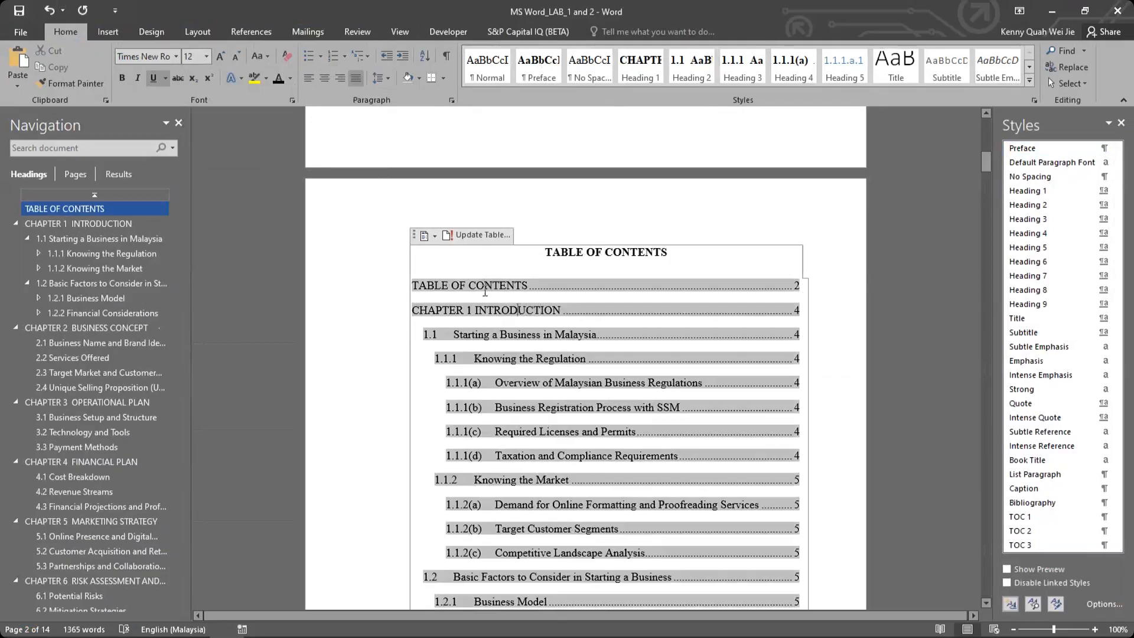
{"action": "triple_click", "coordinate": [536, 311]}
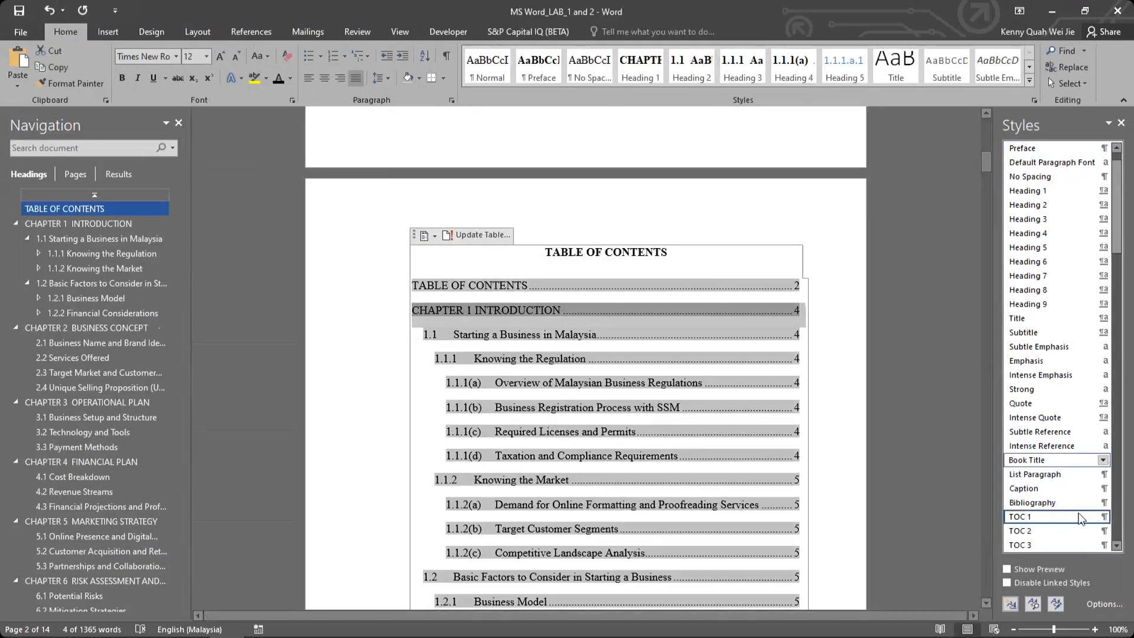
{"action": "left_click", "coordinate": [1104, 518]}
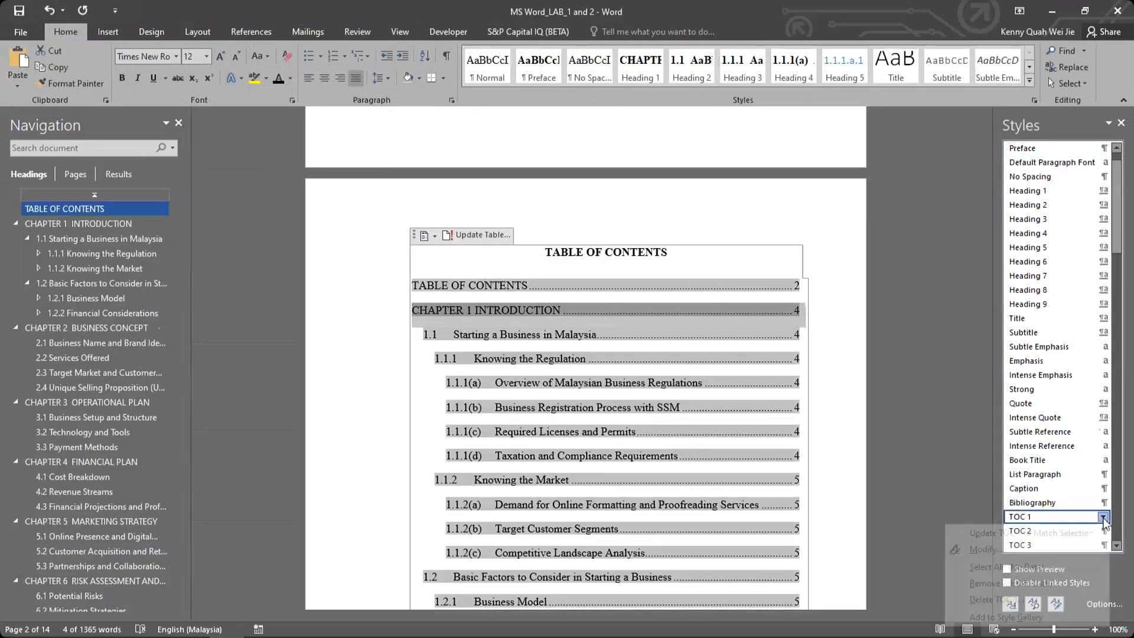
{"action": "left_click", "coordinate": [1037, 515]}
{"action": "left_click", "coordinate": [1103, 518]}
{"action": "left_click", "coordinate": [1105, 519]}
{"action": "left_click", "coordinate": [1105, 518]}
{"action": "left_click", "coordinate": [1026, 549]}
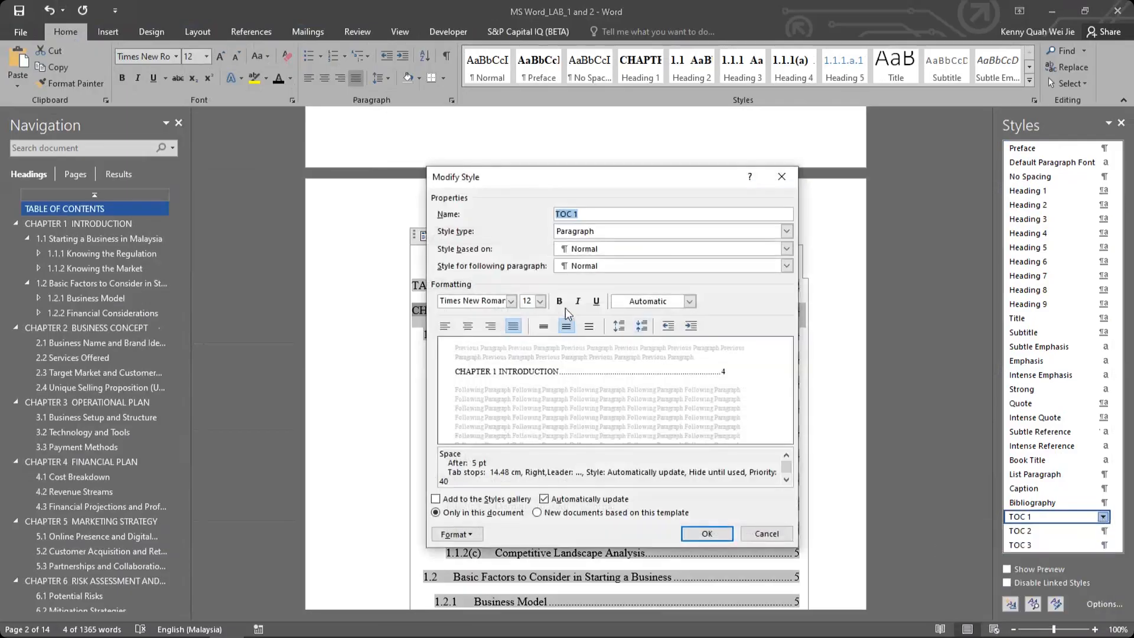
{"action": "left_click", "coordinate": [560, 302]}
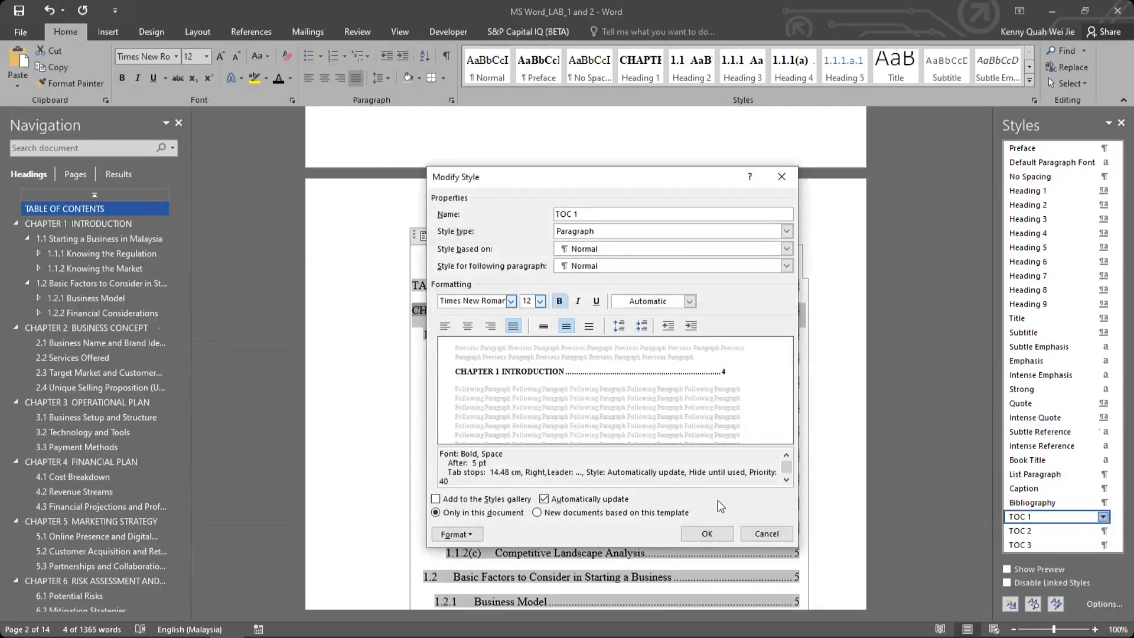
{"action": "left_click", "coordinate": [708, 533]}
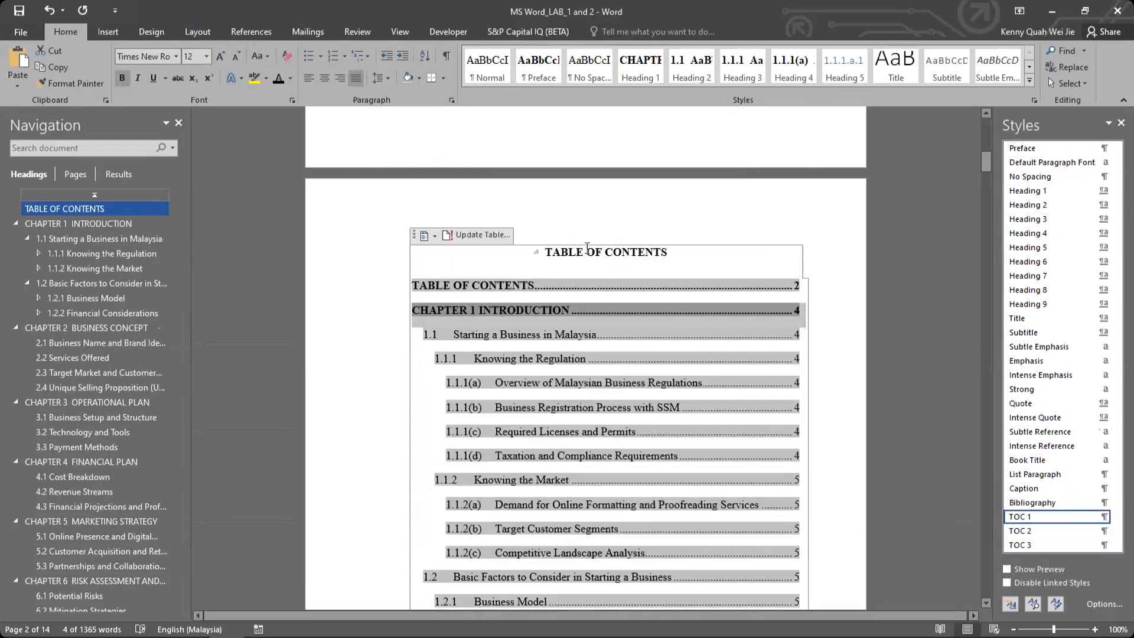
Check the top-level entries down to REFERENCES and update the entire table of contents with the modified TOC 1 style.
{"action": "left_click", "coordinate": [612, 265]}
{"action": "scroll", "coordinate": [489, 350], "scroll_direction": "down", "scroll_amount": 10}
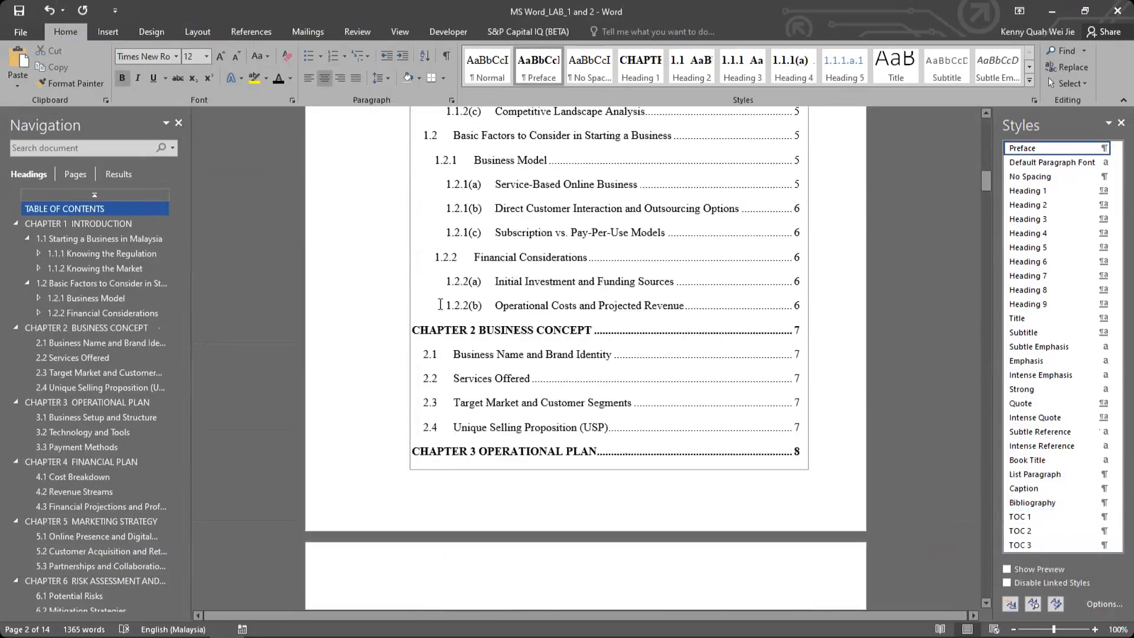
{"action": "scroll", "coordinate": [489, 350], "scroll_direction": "down", "scroll_amount": 3}
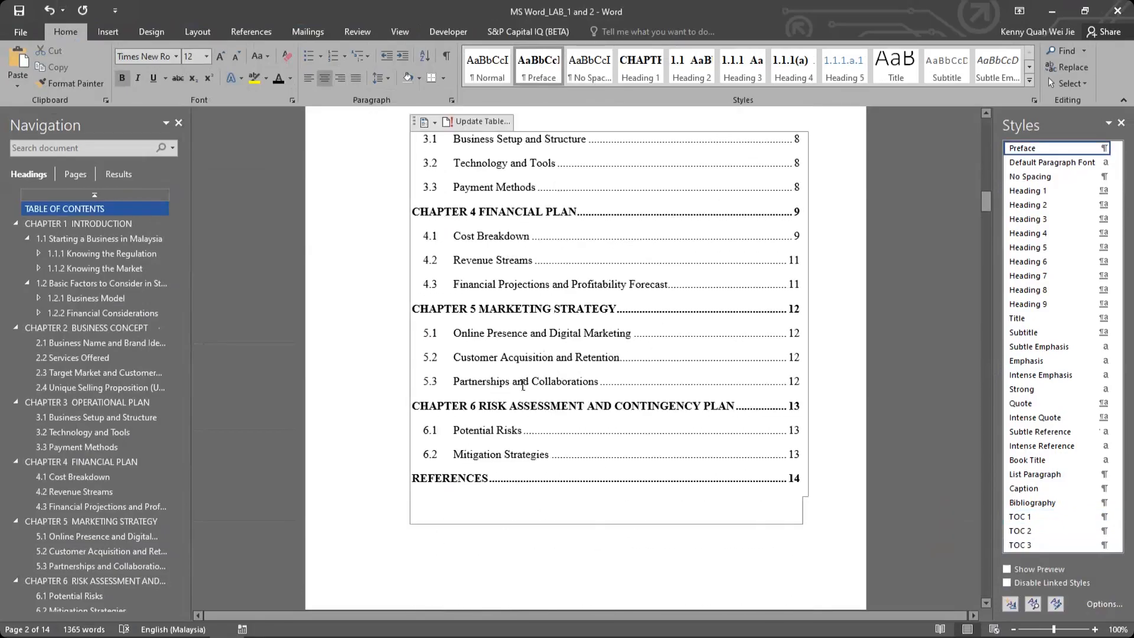
{"action": "scroll", "coordinate": [522, 384], "scroll_direction": "up", "scroll_amount": 15}
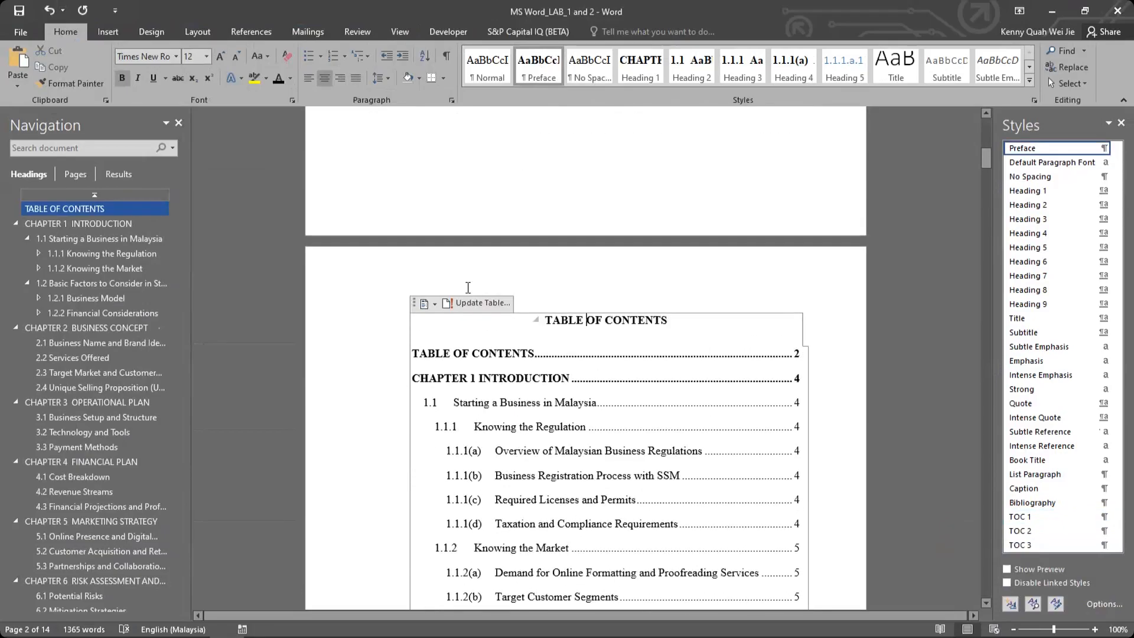
{"action": "left_click", "coordinate": [479, 304]}
{"action": "left_click", "coordinate": [489, 324]}
{"action": "left_click", "coordinate": [578, 348]}
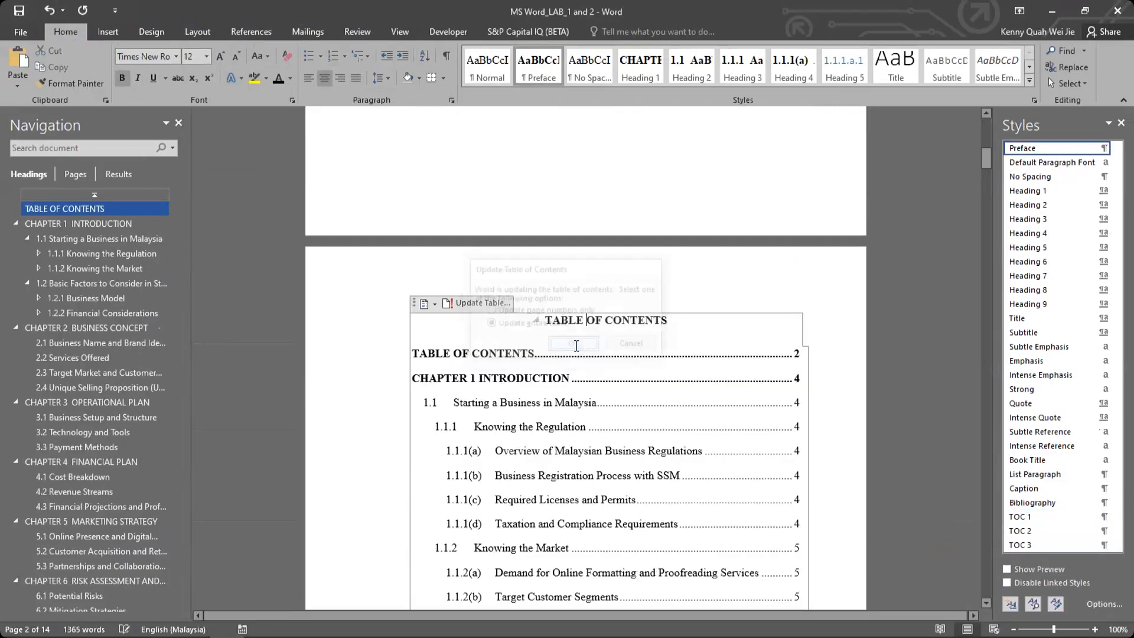
{"action": "left_click", "coordinate": [483, 304]}
{"action": "left_click", "coordinate": [505, 326]}
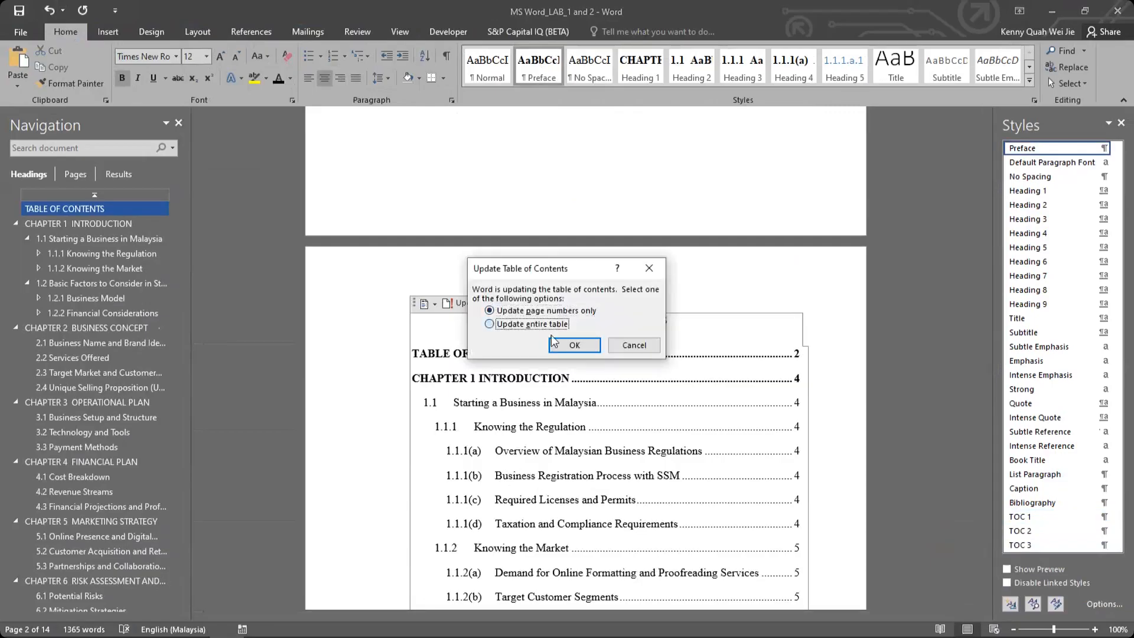
{"action": "left_click", "coordinate": [579, 348]}
Review the updated table of contents across its pages and look through the available TOC level styles.
{"action": "scroll", "coordinate": [627, 349], "scroll_direction": "down", "scroll_amount": 18}
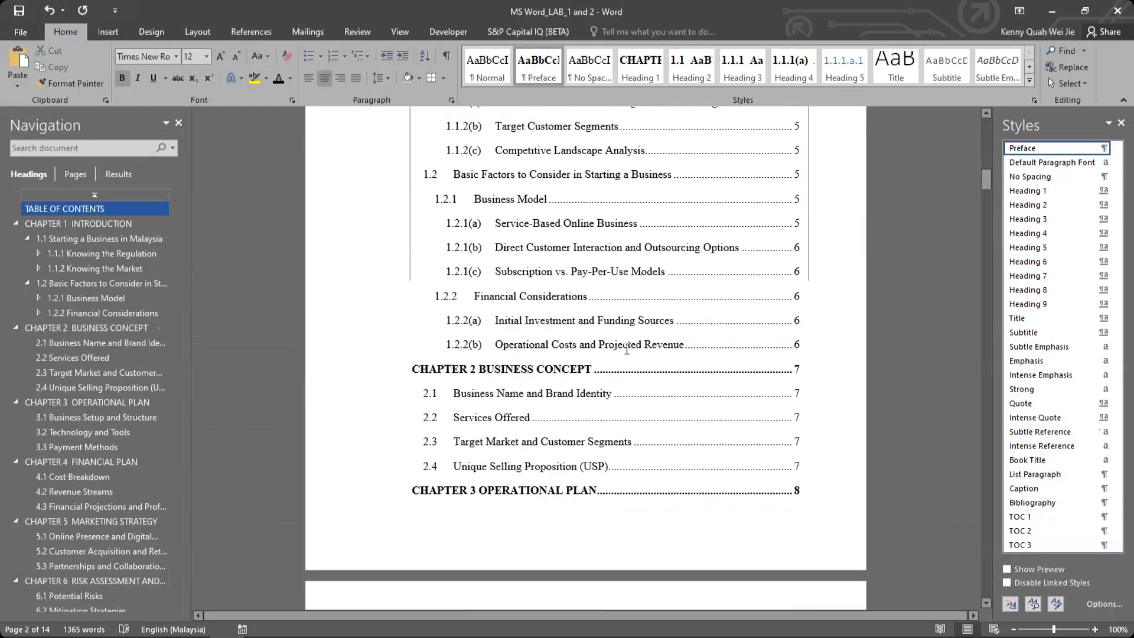
{"action": "scroll", "coordinate": [577, 367], "scroll_direction": "down", "scroll_amount": 10}
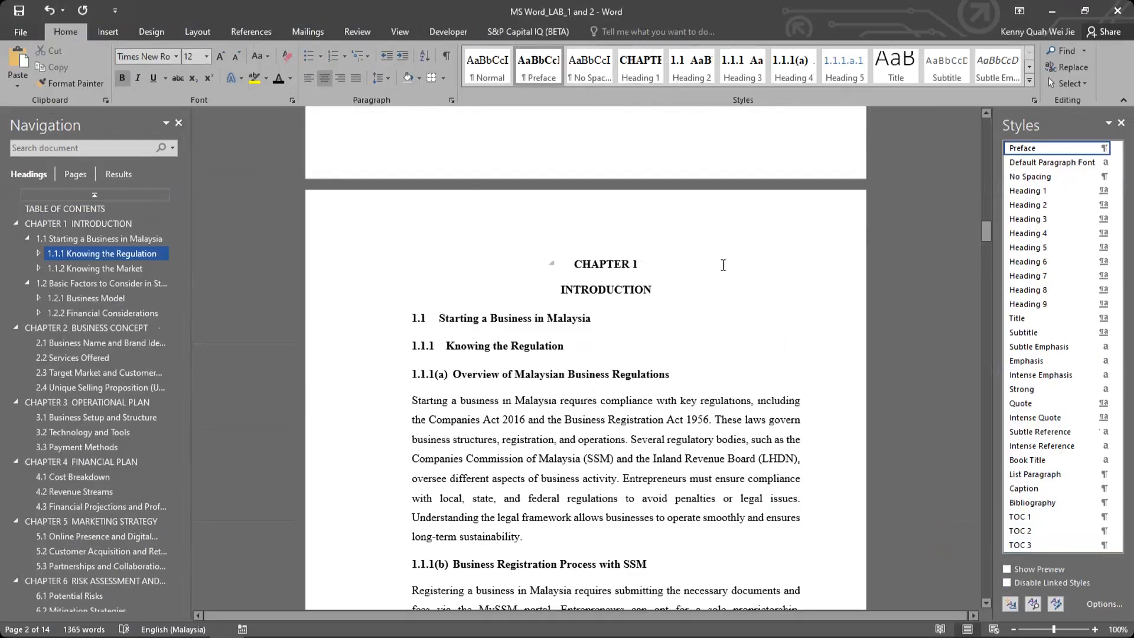
{"action": "scroll", "coordinate": [721, 263], "scroll_direction": "up", "scroll_amount": 8}
{"action": "scroll", "coordinate": [641, 331], "scroll_direction": "up", "scroll_amount": 15}
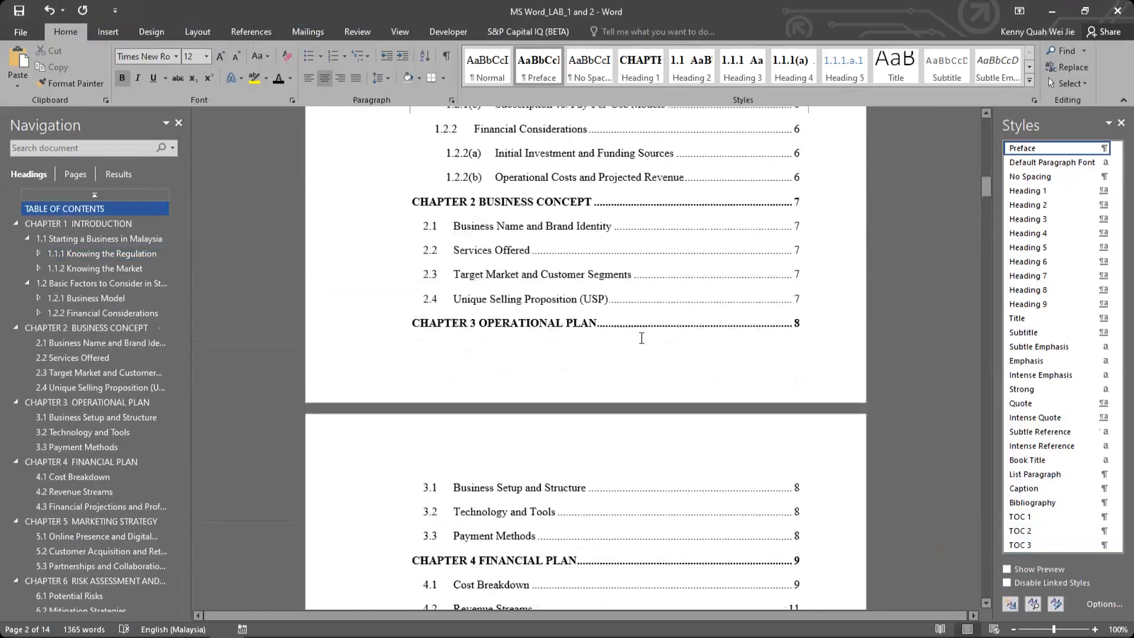
{"action": "scroll", "coordinate": [1093, 443], "scroll_direction": "down", "scroll_amount": 4}
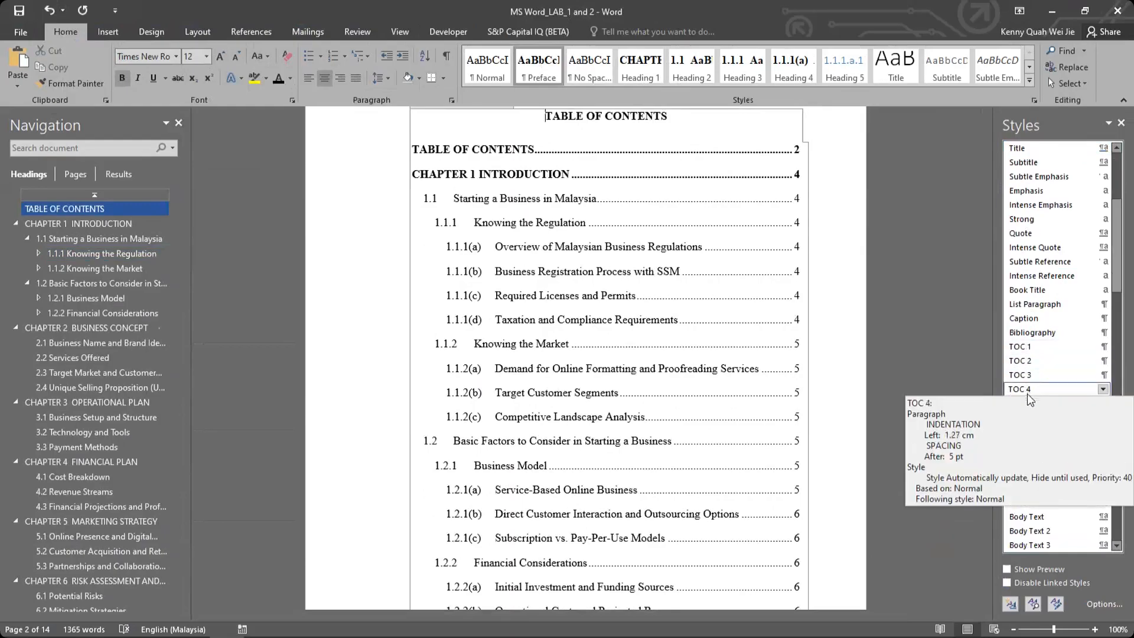
{"action": "scroll", "coordinate": [654, 355], "scroll_direction": "up", "scroll_amount": 1}
{"action": "scroll", "coordinate": [654, 355], "scroll_direction": "up", "scroll_amount": 3}
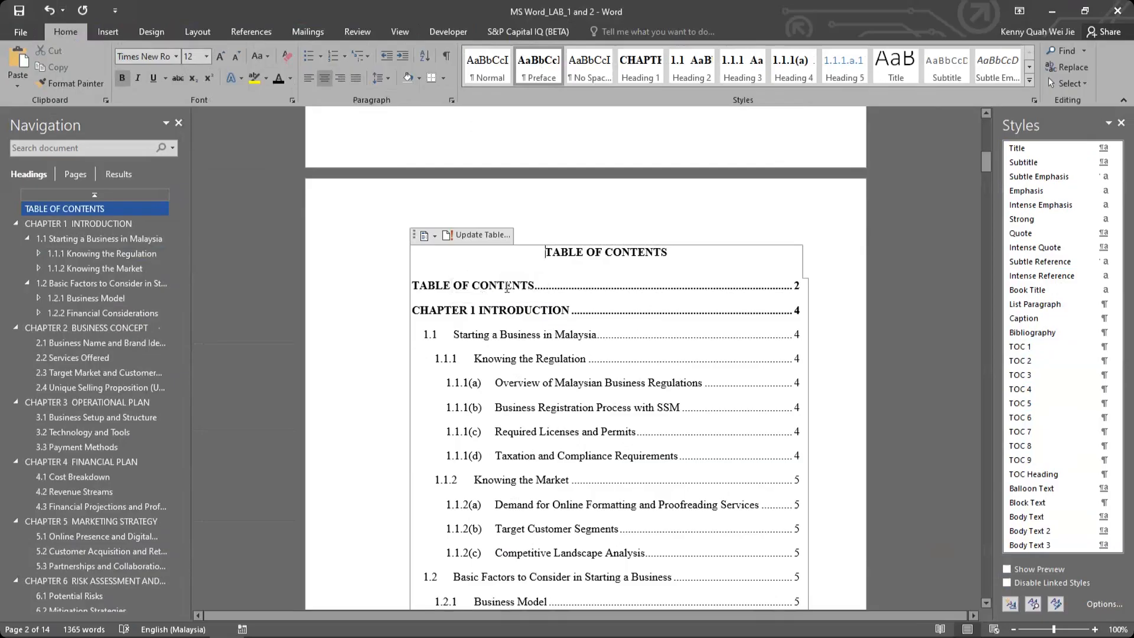
Modify the TOC 1 style's paragraph settings to 1 line of spacing after and single line spacing.
{"action": "left_click", "coordinate": [1103, 347]}
{"action": "left_click", "coordinate": [1031, 377]}
{"action": "left_click_drag", "start_coordinate": [585, 178], "coordinate": [431, 160]}
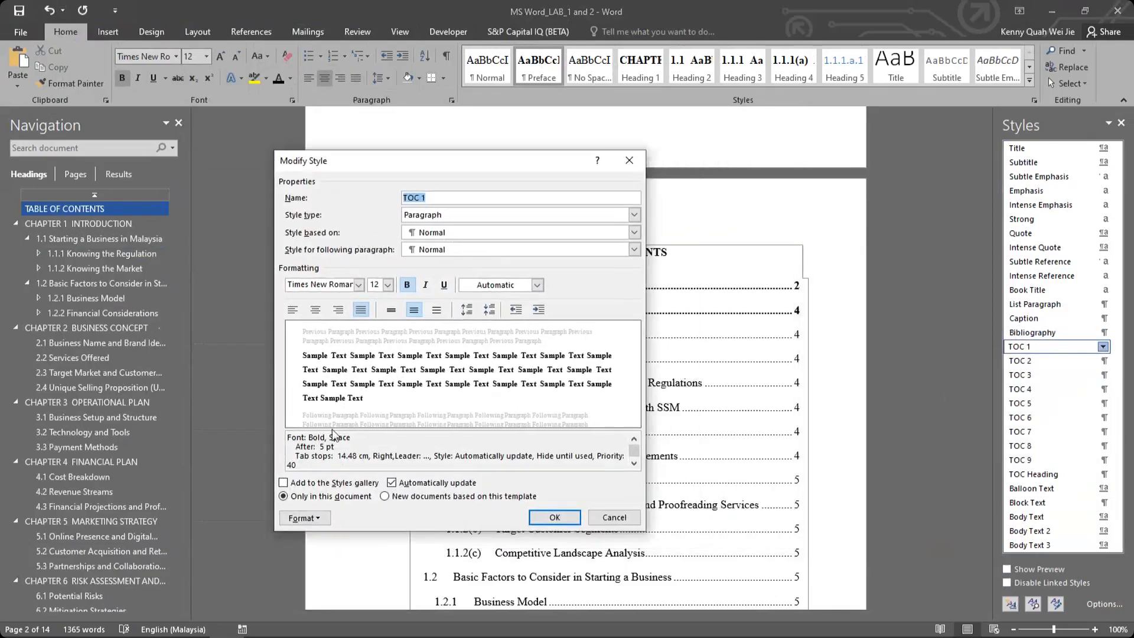
{"action": "left_click", "coordinate": [324, 516]}
{"action": "left_click", "coordinate": [318, 385]}
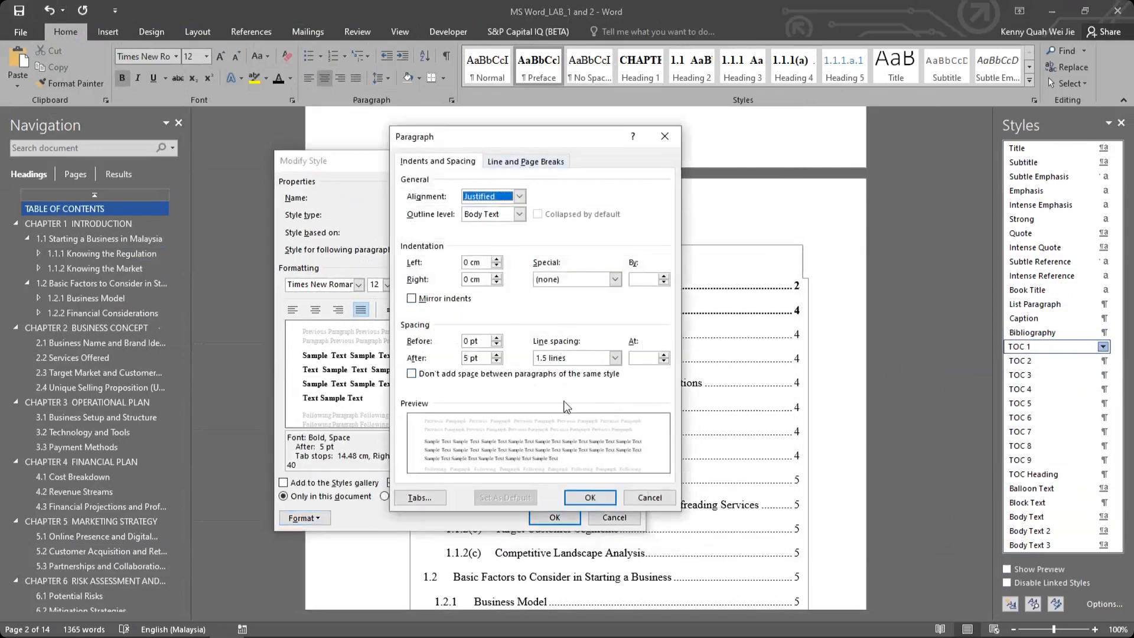
{"action": "left_click", "coordinate": [471, 359]}
{"action": "left_click_drag", "start_coordinate": [480, 358], "coordinate": [432, 367]}
{"action": "type", "text": "1 line"}
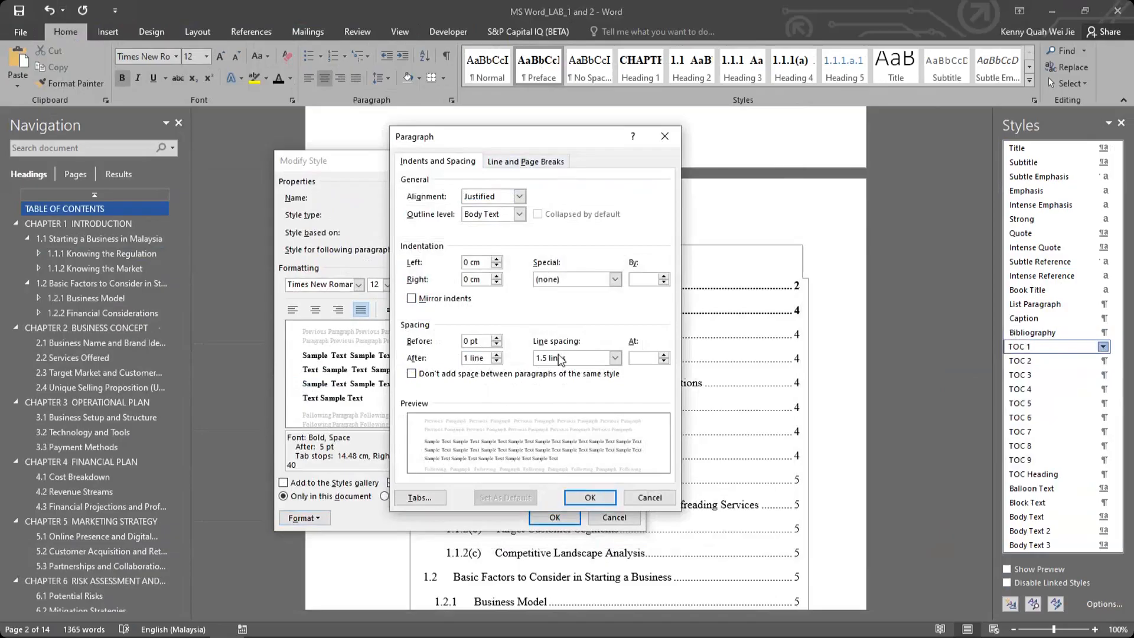
{"action": "left_click", "coordinate": [614, 358]}
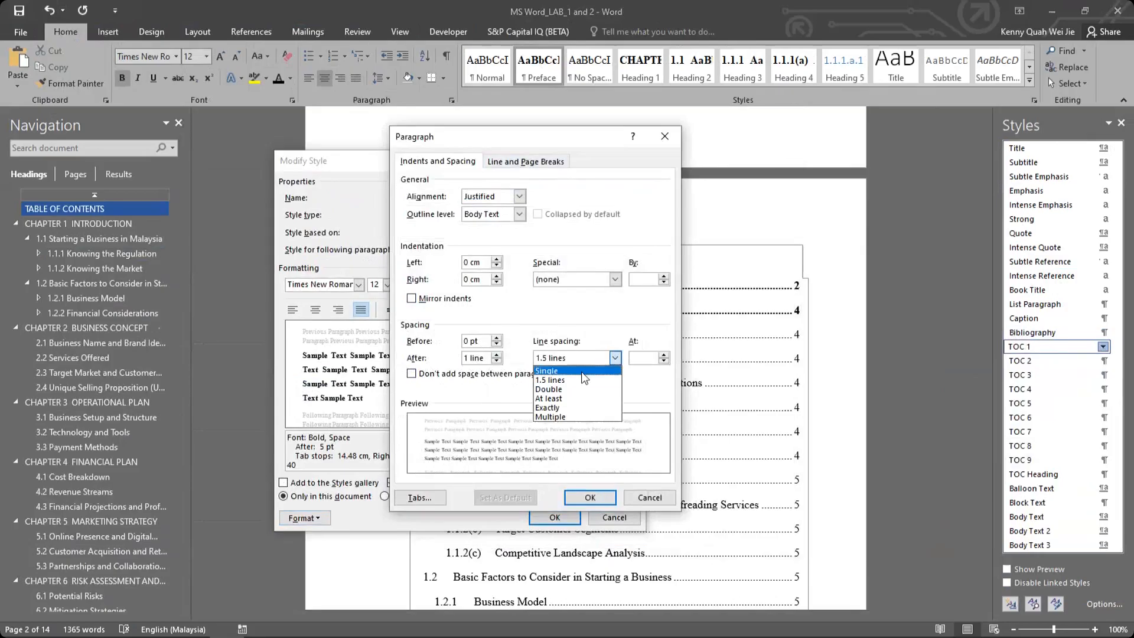
{"action": "left_click", "coordinate": [582, 370]}
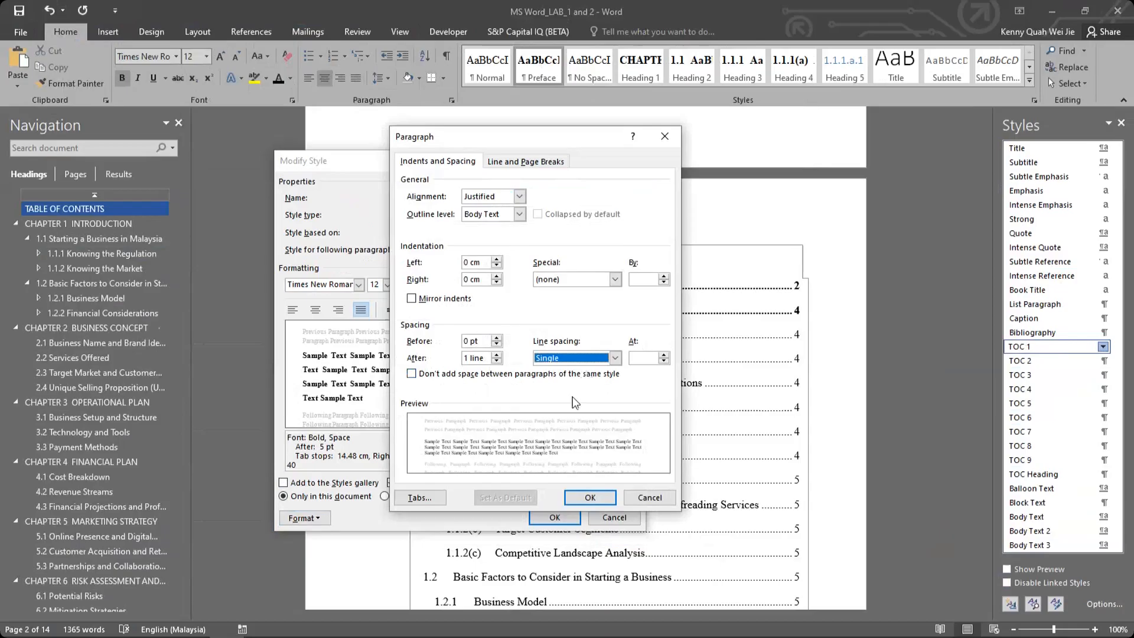
Try to change the TOC 1 style's existing tab stop position to 14.5 cm.
{"action": "left_click", "coordinate": [418, 497]}
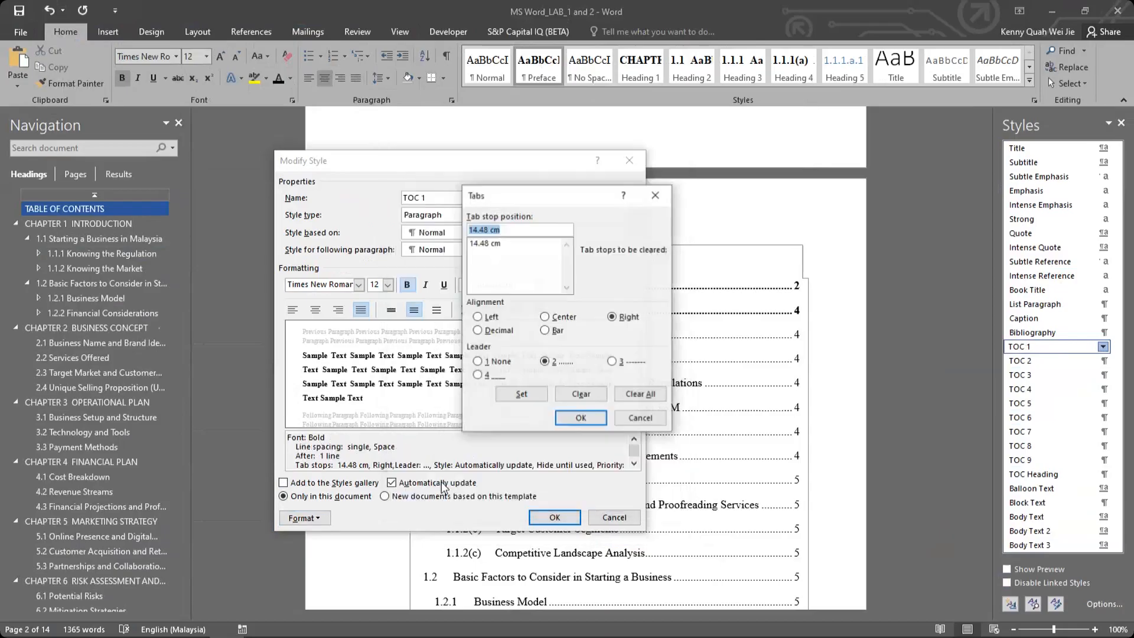
{"action": "left_click", "coordinate": [488, 230]}
{"action": "left_click_drag", "start_coordinate": [488, 230], "coordinate": [489, 230]}
{"action": "type", "text": "5"}
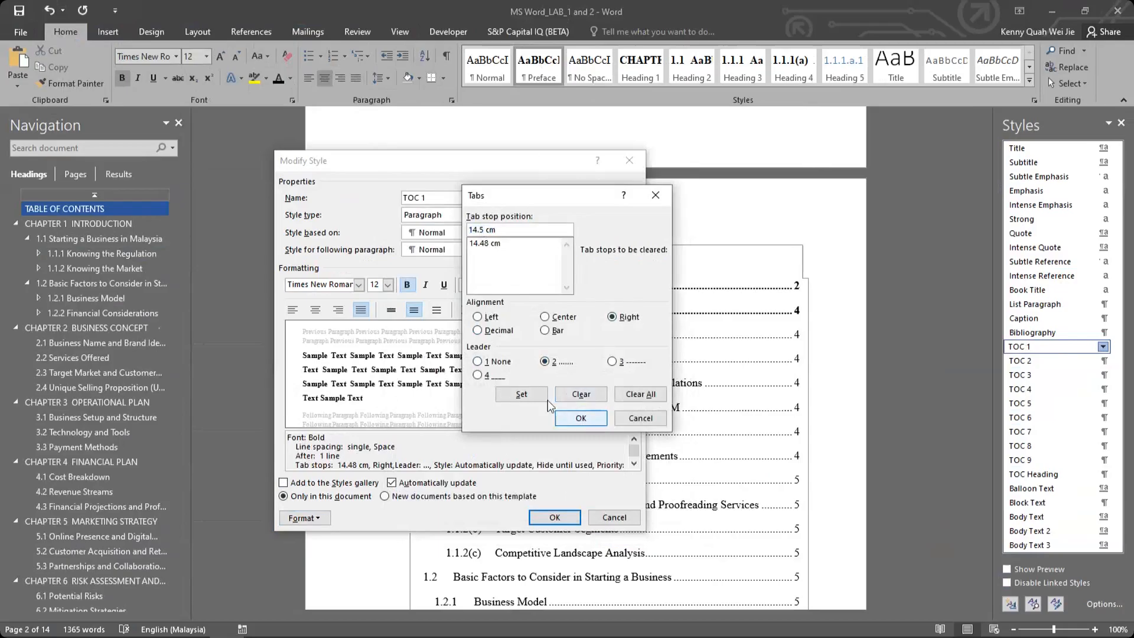
{"action": "left_click", "coordinate": [530, 398]}
{"action": "left_click", "coordinate": [486, 230]}
{"action": "double_click", "coordinate": [487, 230]}
{"action": "type", "text": "5"}
{"action": "left_click", "coordinate": [518, 394]}
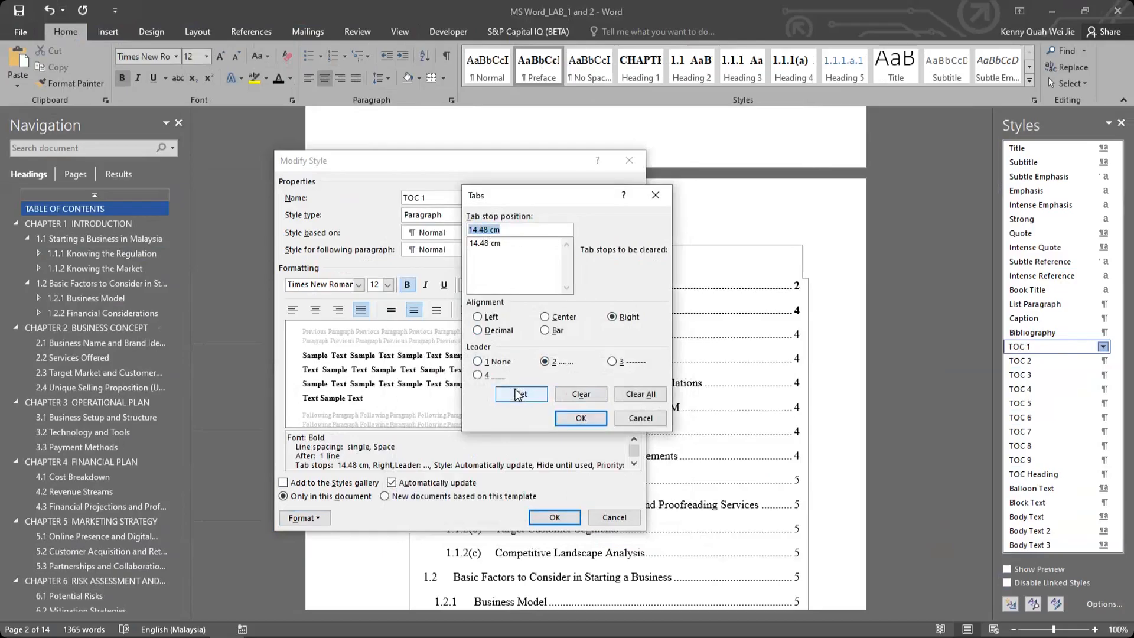
Clear the 14.48 cm tab stop from the TOC 1 style and set a right-aligned tab stop at 14.5 cm.
{"action": "left_click", "coordinate": [586, 392]}
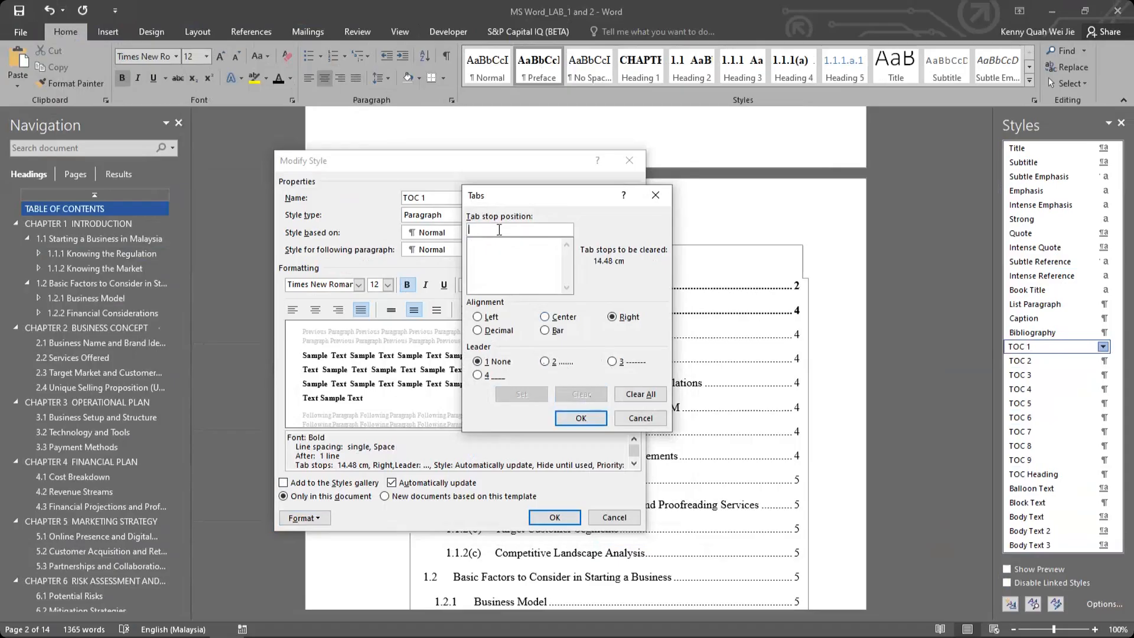
{"action": "type", "text": "14.5"}
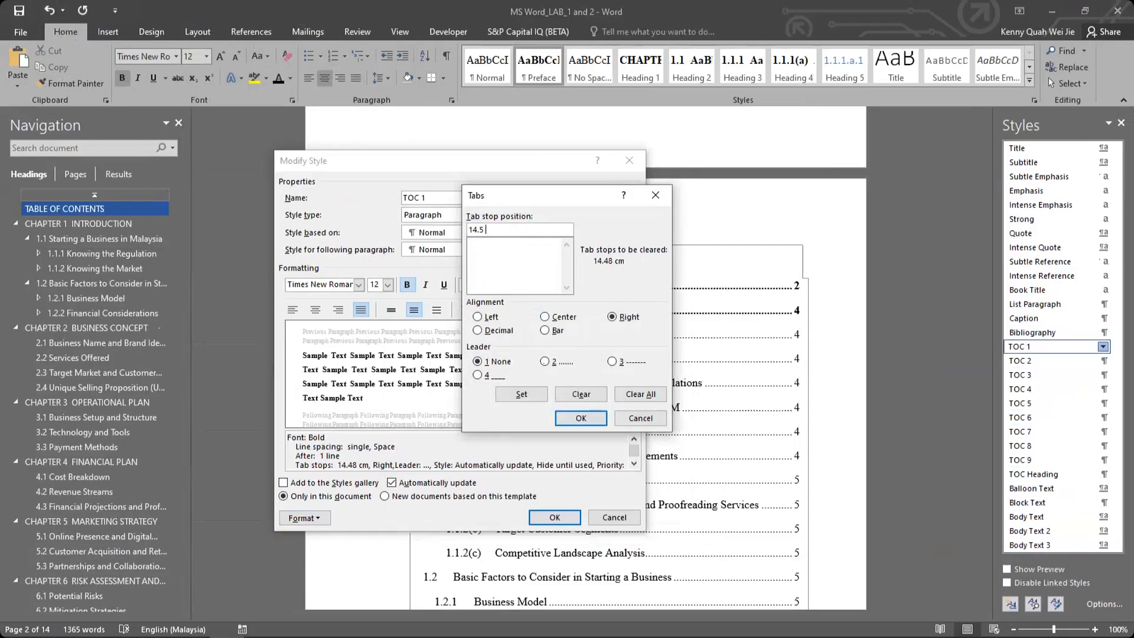
{"action": "type", "text": " cm"}
{"action": "left_click", "coordinate": [522, 394]}
{"action": "left_click", "coordinate": [591, 418]}
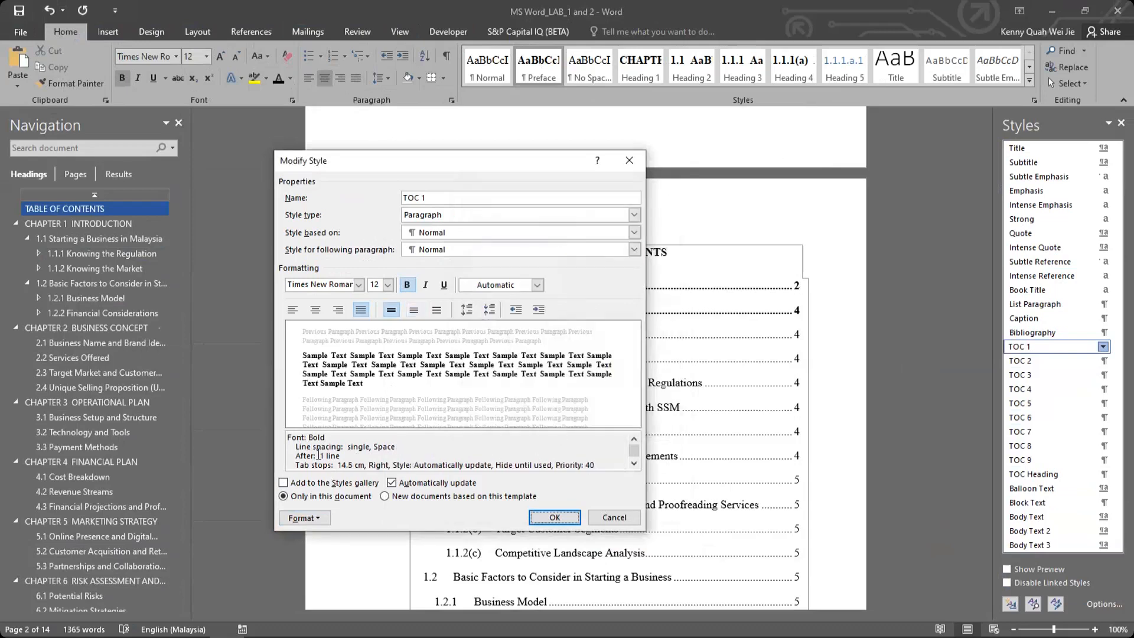
{"action": "left_click_drag", "start_coordinate": [413, 160], "coordinate": [517, 167]}
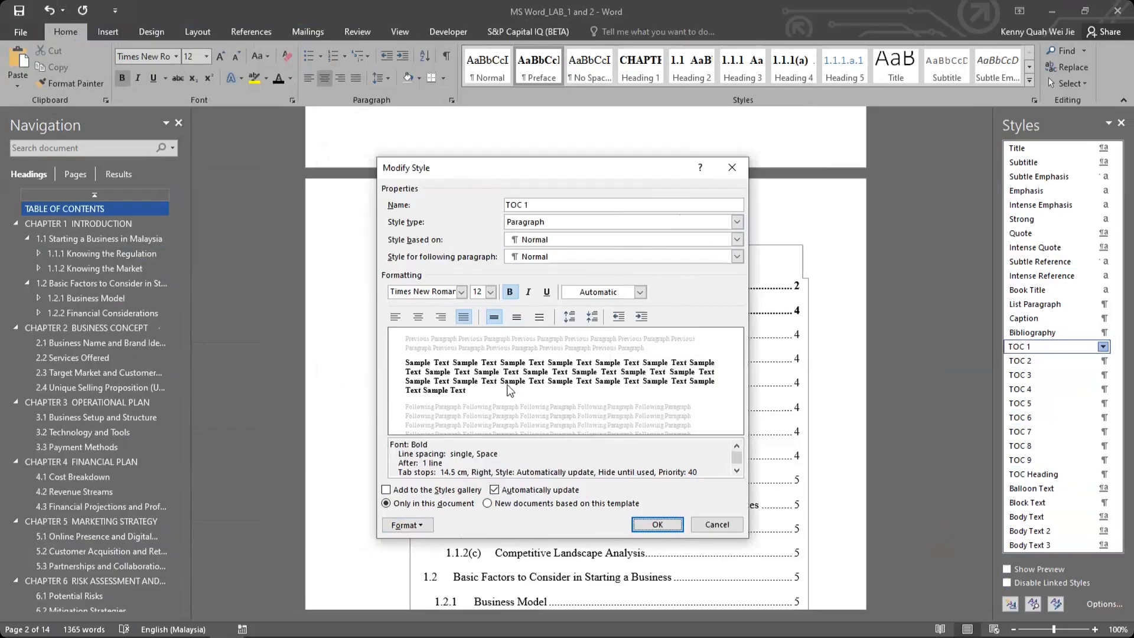
{"action": "left_click", "coordinate": [643, 525]}
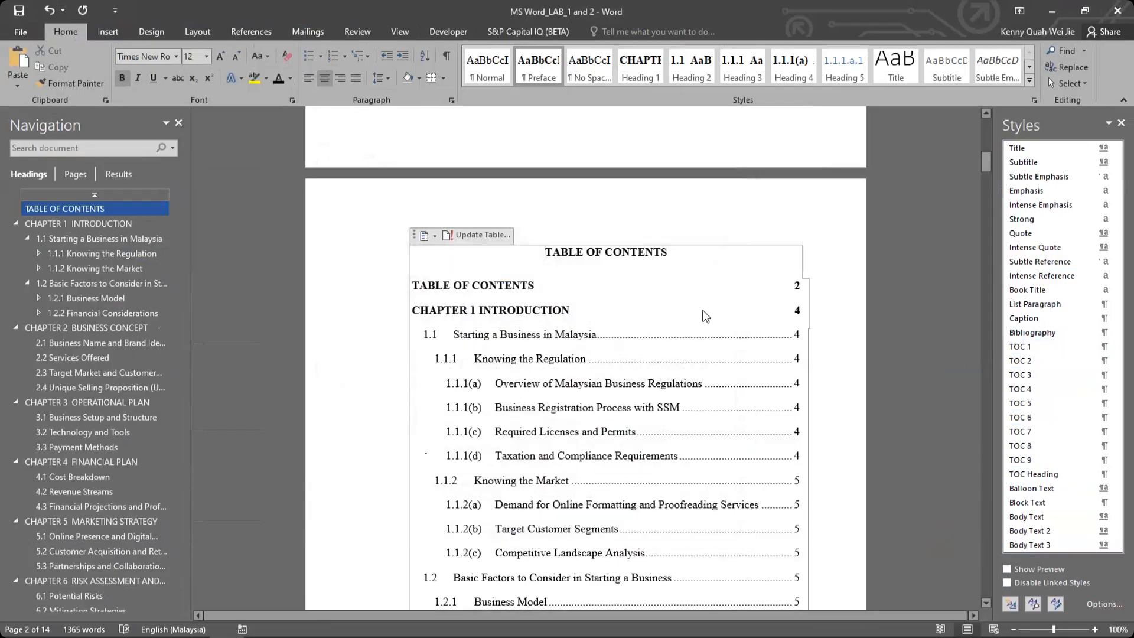
Modify the TOC 1 style's 14.5 cm right tab stop to use the dotted leader, option 2.
{"action": "left_click", "coordinate": [1102, 347]}
{"action": "left_click", "coordinate": [1043, 373]}
{"action": "left_click", "coordinate": [407, 525]}
{"action": "left_click", "coordinate": [416, 426]}
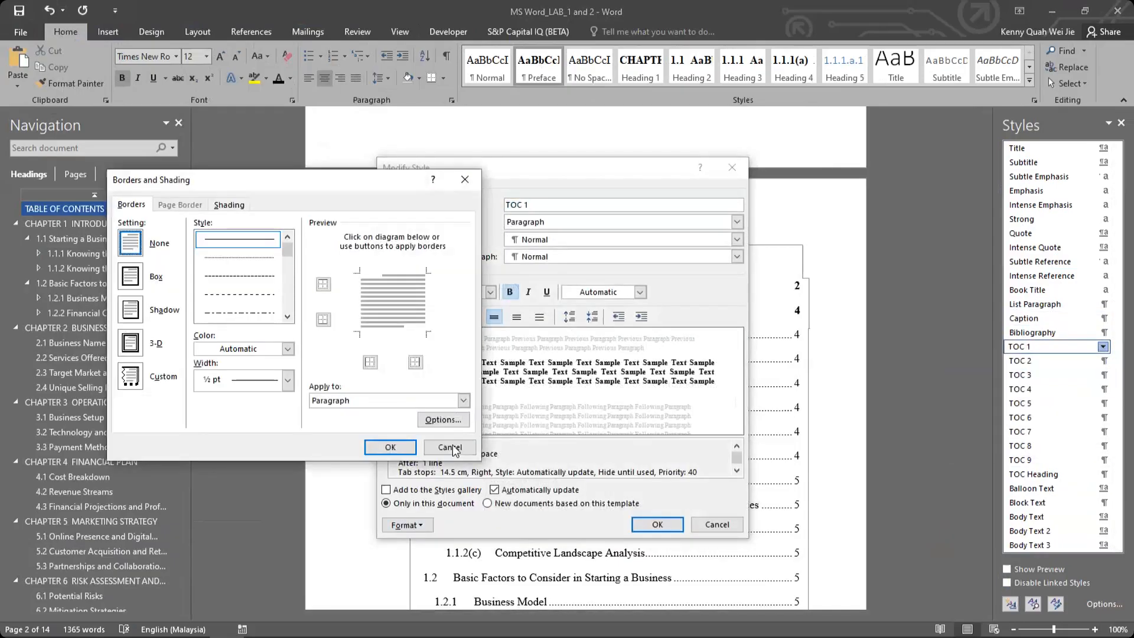
{"action": "left_click", "coordinate": [452, 444]}
{"action": "left_click", "coordinate": [407, 525]}
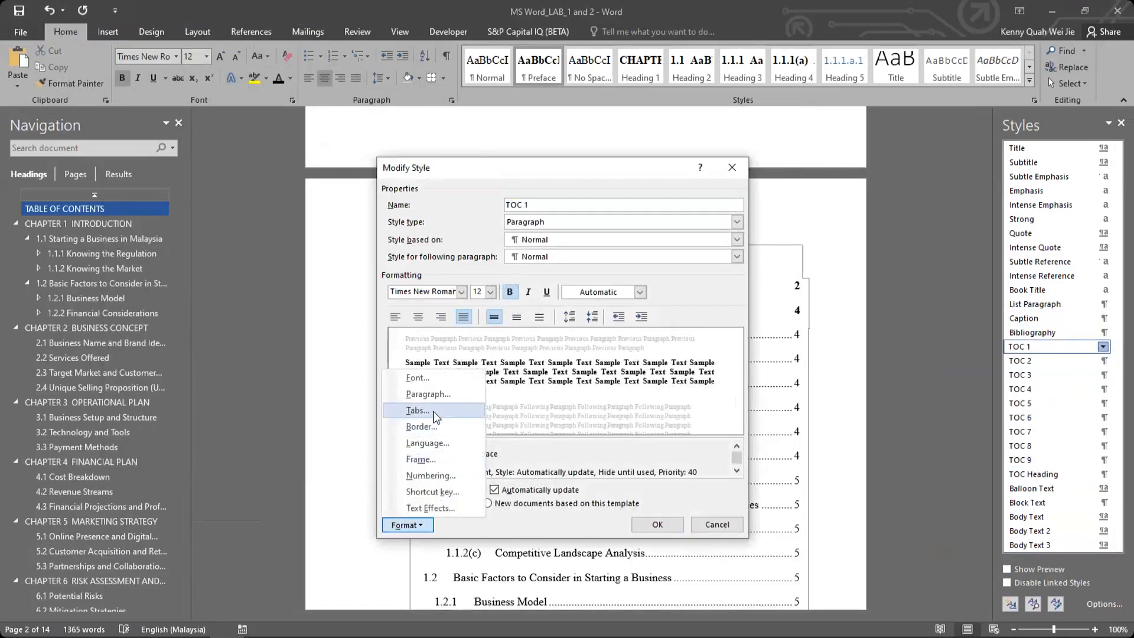
{"action": "left_click", "coordinate": [427, 410]}
{"action": "left_click", "coordinate": [554, 361]}
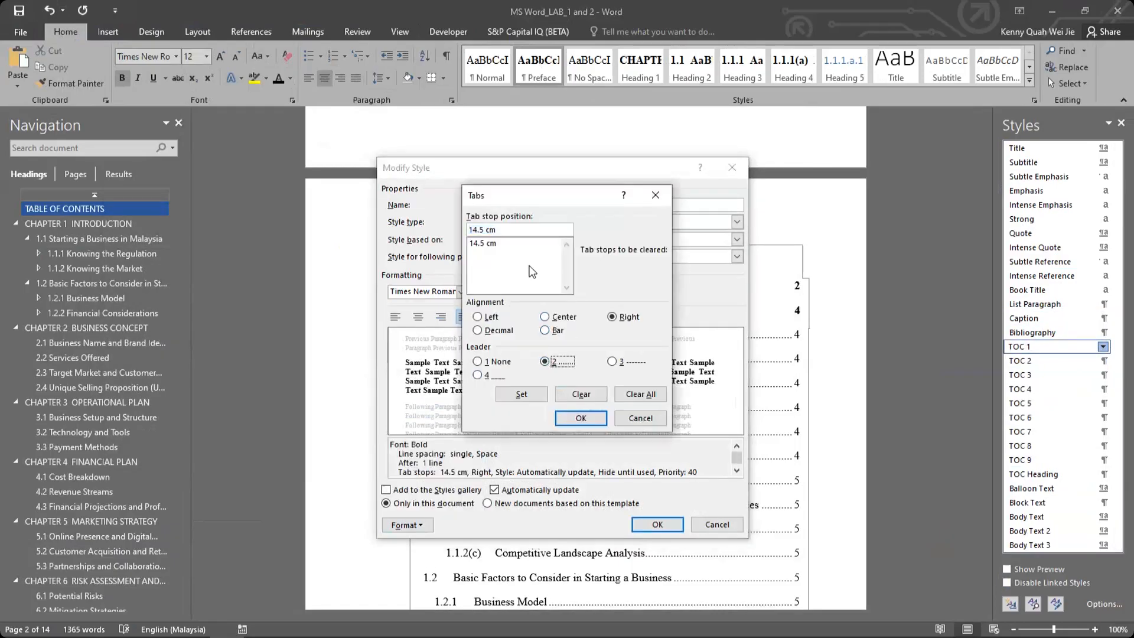
{"action": "left_click", "coordinate": [526, 394]}
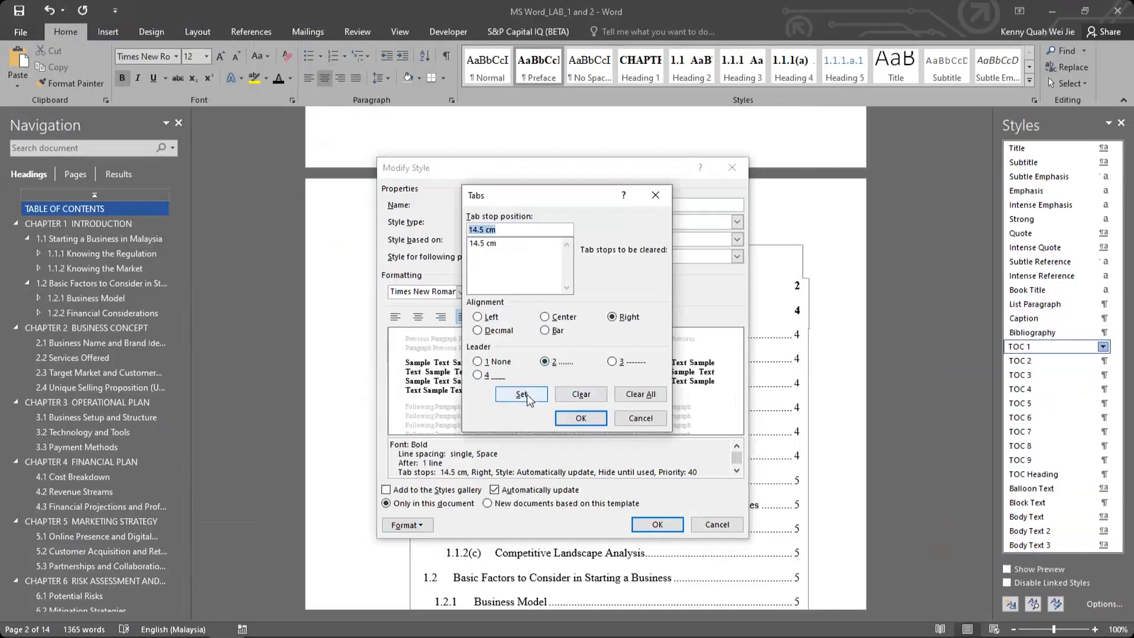
{"action": "left_click", "coordinate": [511, 246]}
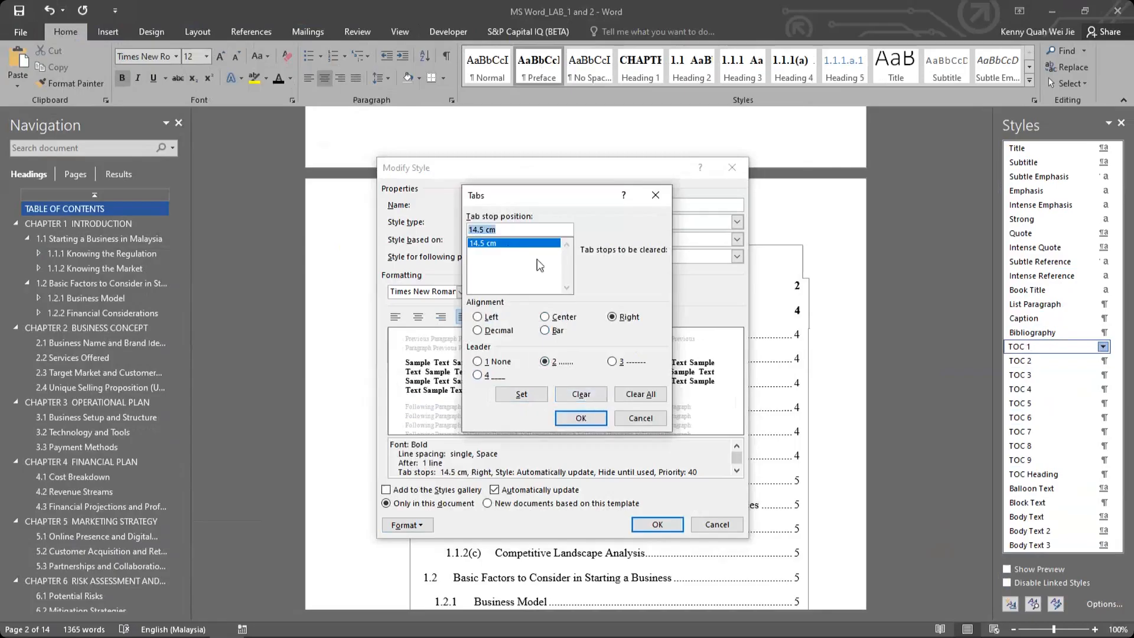
{"action": "left_click", "coordinate": [522, 394]}
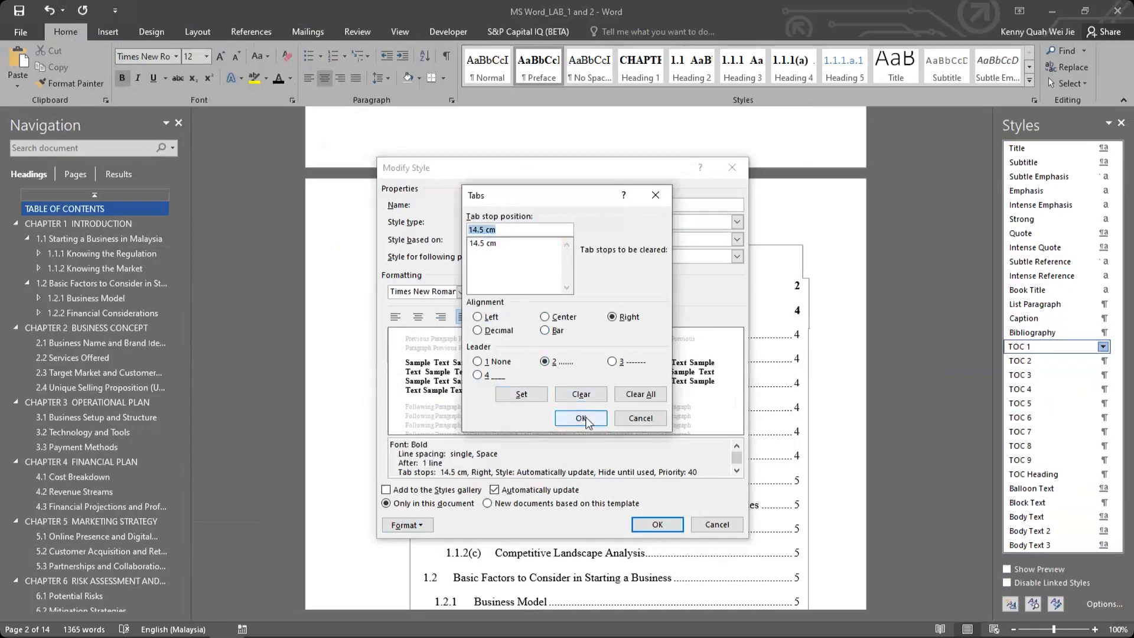
{"action": "left_click", "coordinate": [581, 418]}
{"action": "left_click", "coordinate": [658, 524]}
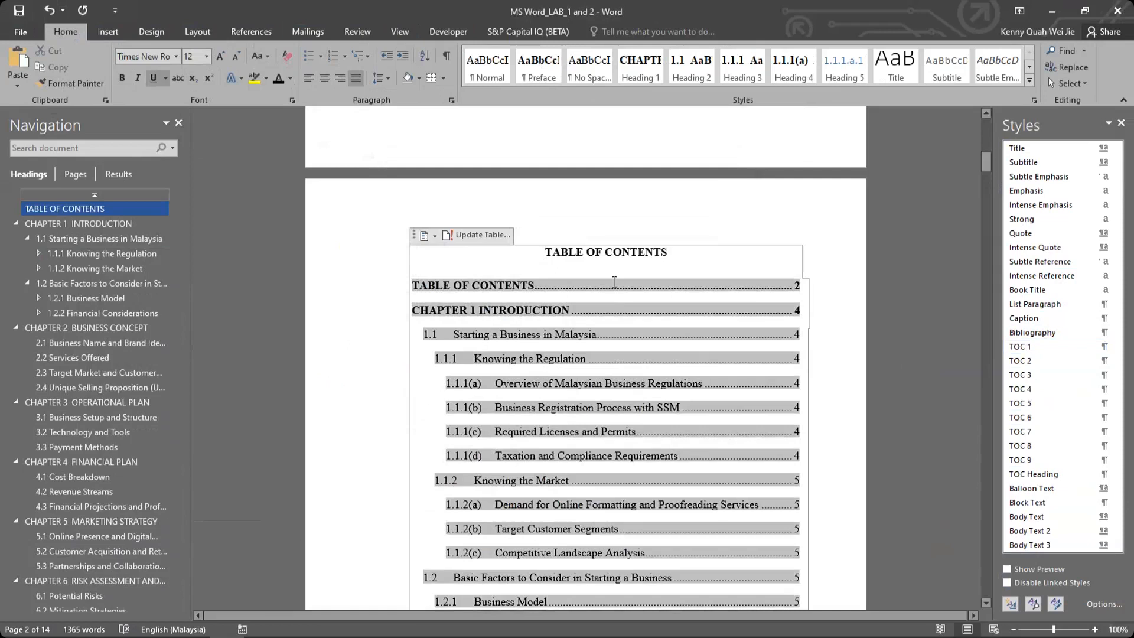
{"action": "left_click", "coordinate": [620, 261]}
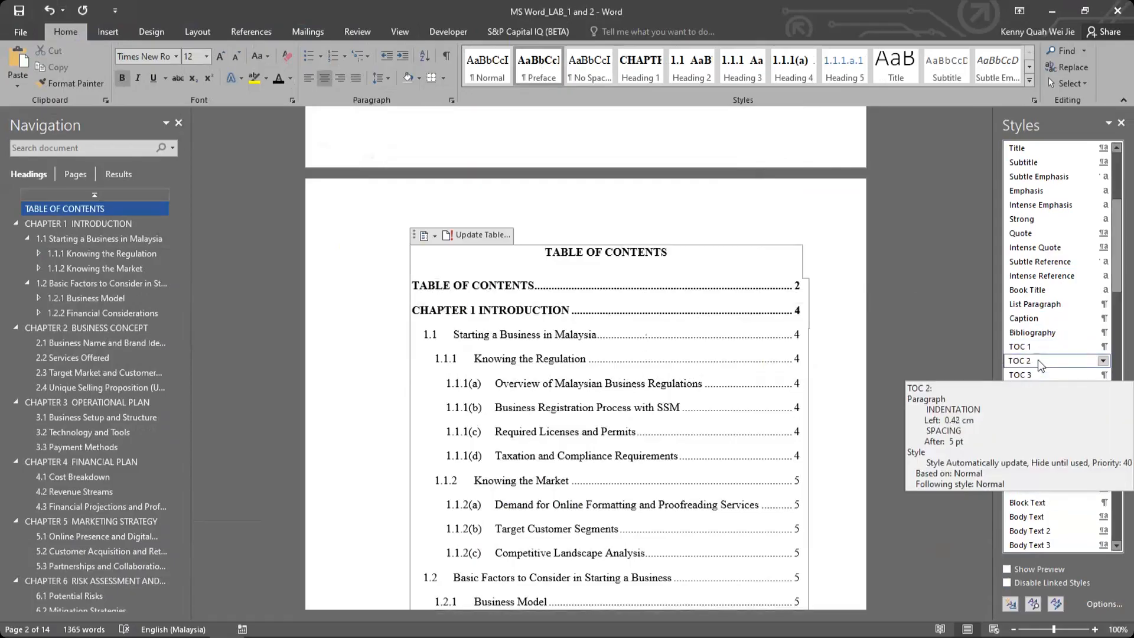
Modify the TOC 2 style's paragraph format to a left indentation of 0 cm.
{"action": "left_click", "coordinate": [1102, 361]}
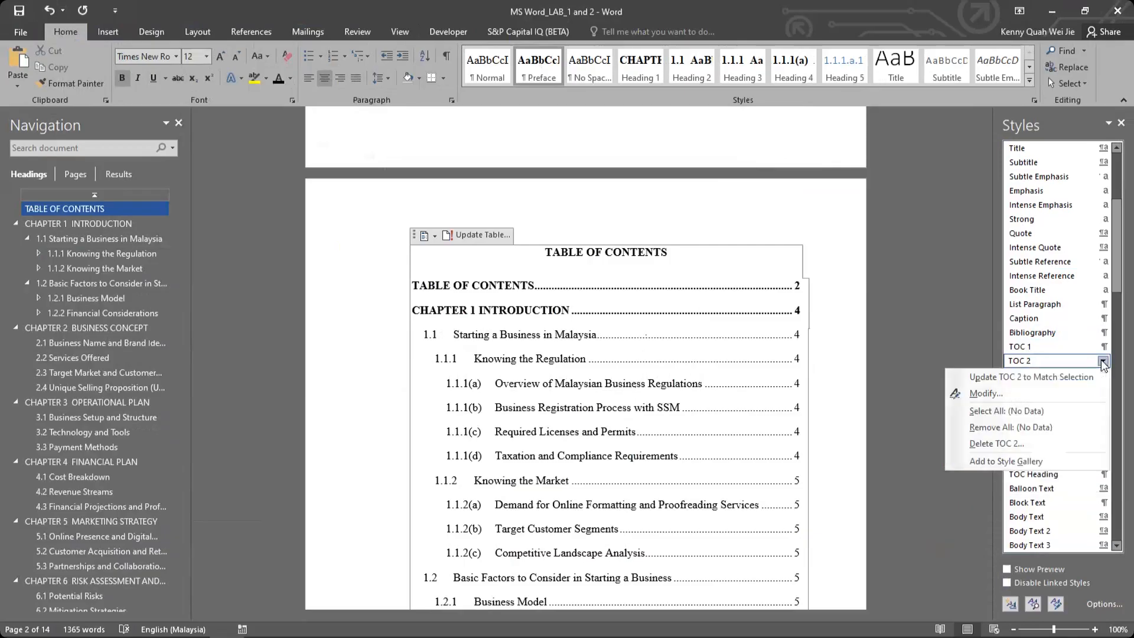
{"action": "left_click", "coordinate": [986, 394]}
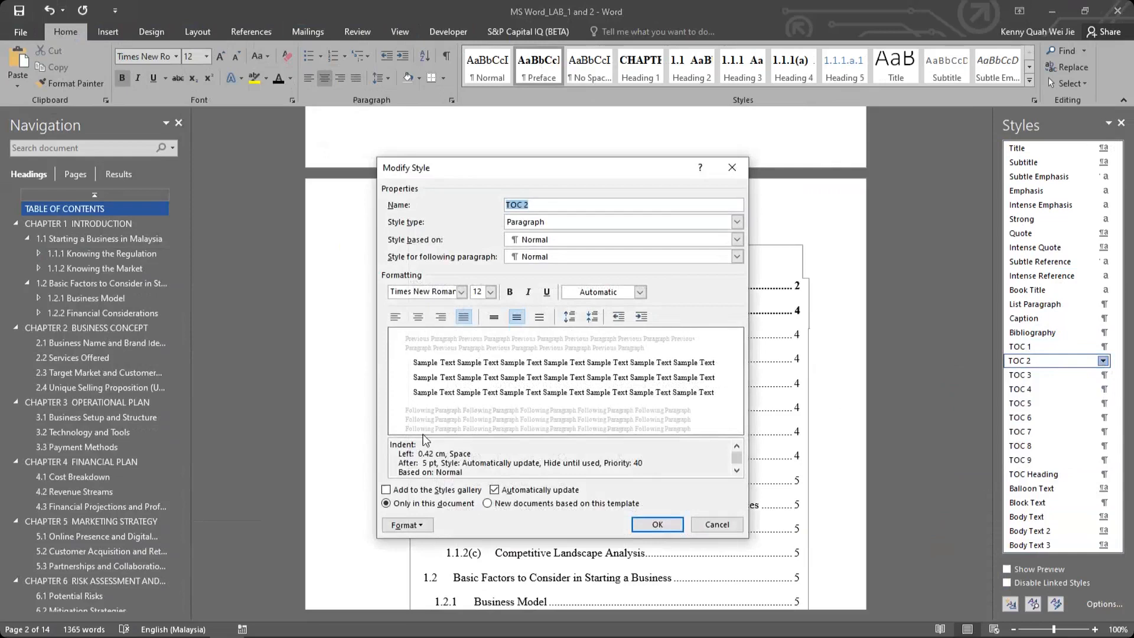
{"action": "left_click", "coordinate": [406, 525]}
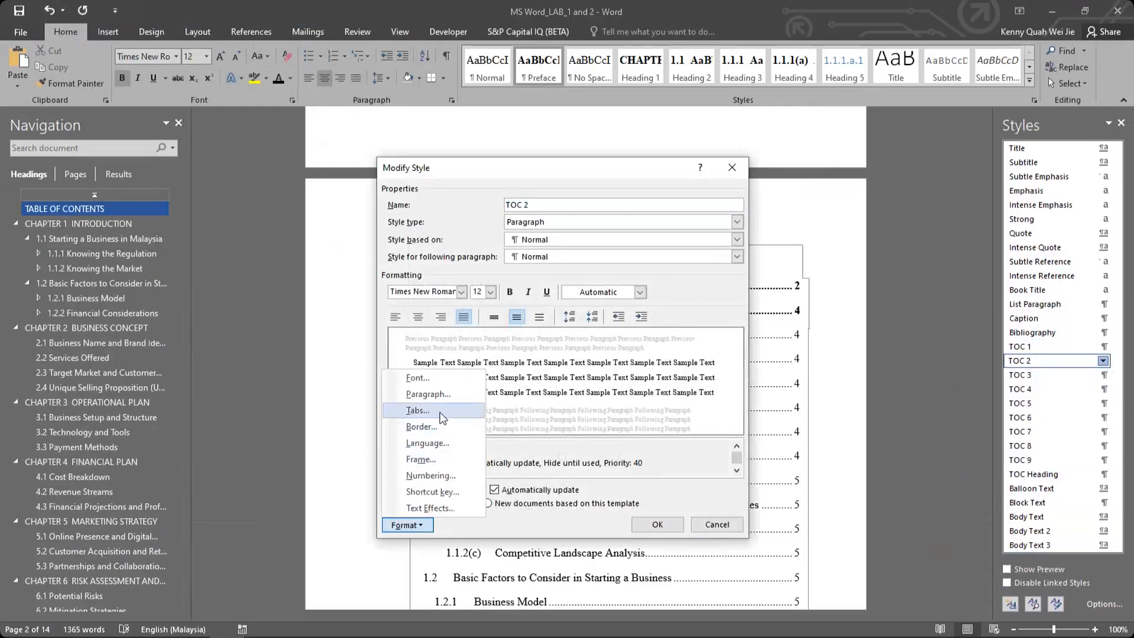
{"action": "left_click", "coordinate": [443, 394]}
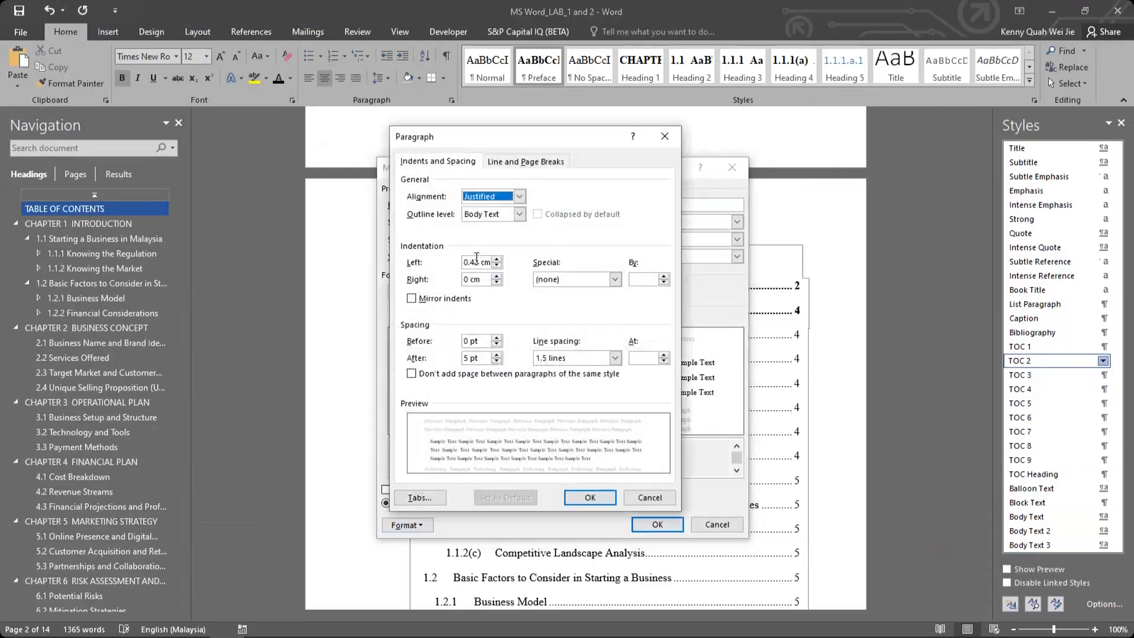
{"action": "left_click", "coordinate": [478, 262]}
{"action": "left_click_drag", "start_coordinate": [428, 261], "coordinate": [423, 267]}
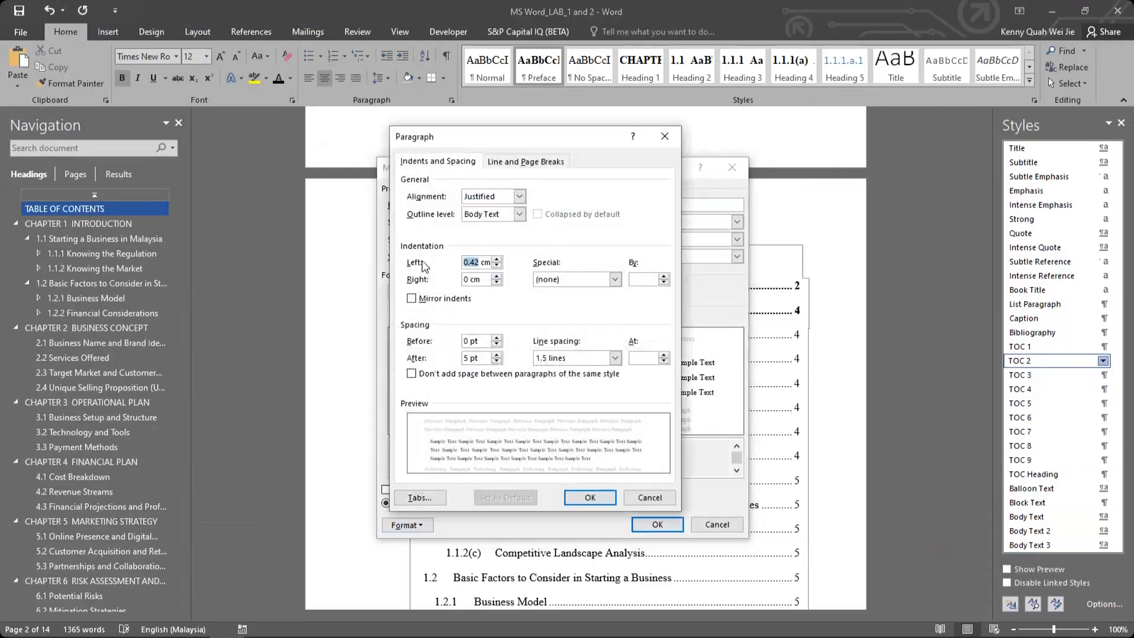
{"action": "type", "text": "0"}
Set the TOC 2 style's spacing after to 1 line and its line spacing to Single.
{"action": "left_click", "coordinate": [469, 358]}
{"action": "left_click_drag", "start_coordinate": [483, 358], "coordinate": [445, 359]}
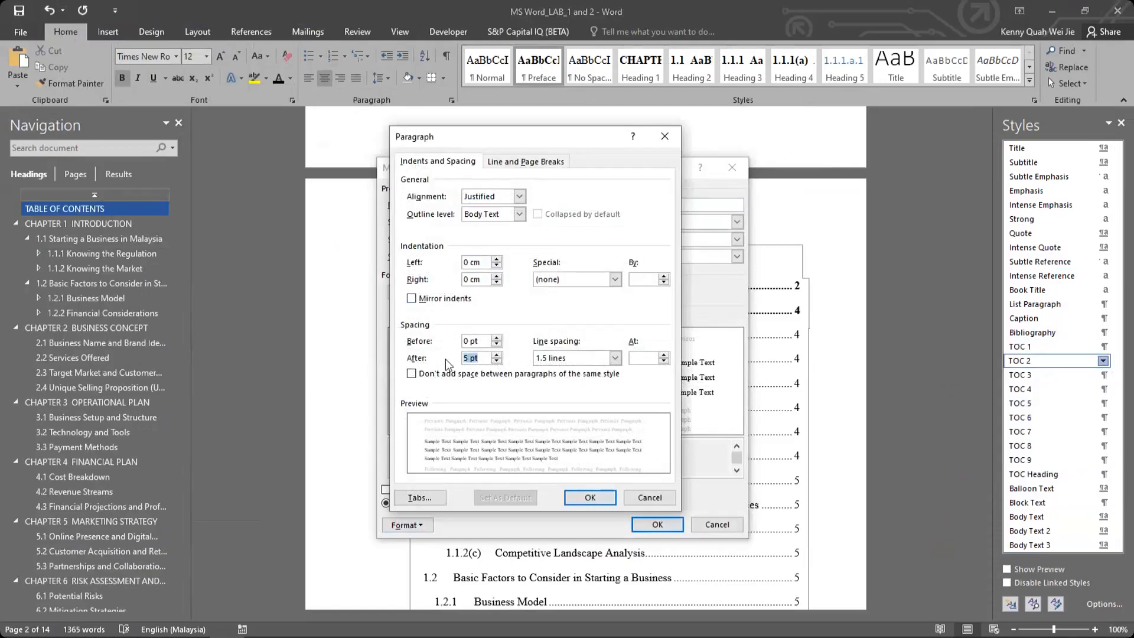
{"action": "type", "text": "1 line"}
{"action": "left_click", "coordinate": [585, 358]}
{"action": "left_click", "coordinate": [561, 370]}
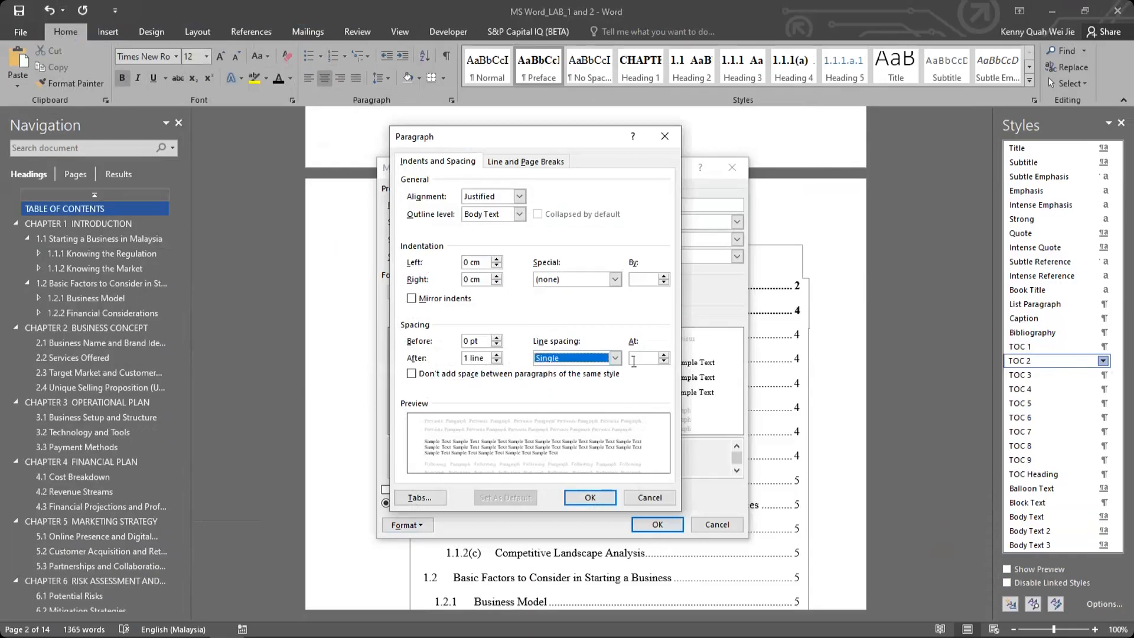
Give the TOC 2 style a hanging indentation of 1.25 cm and check its line and page break options.
{"action": "left_click", "coordinate": [614, 279]}
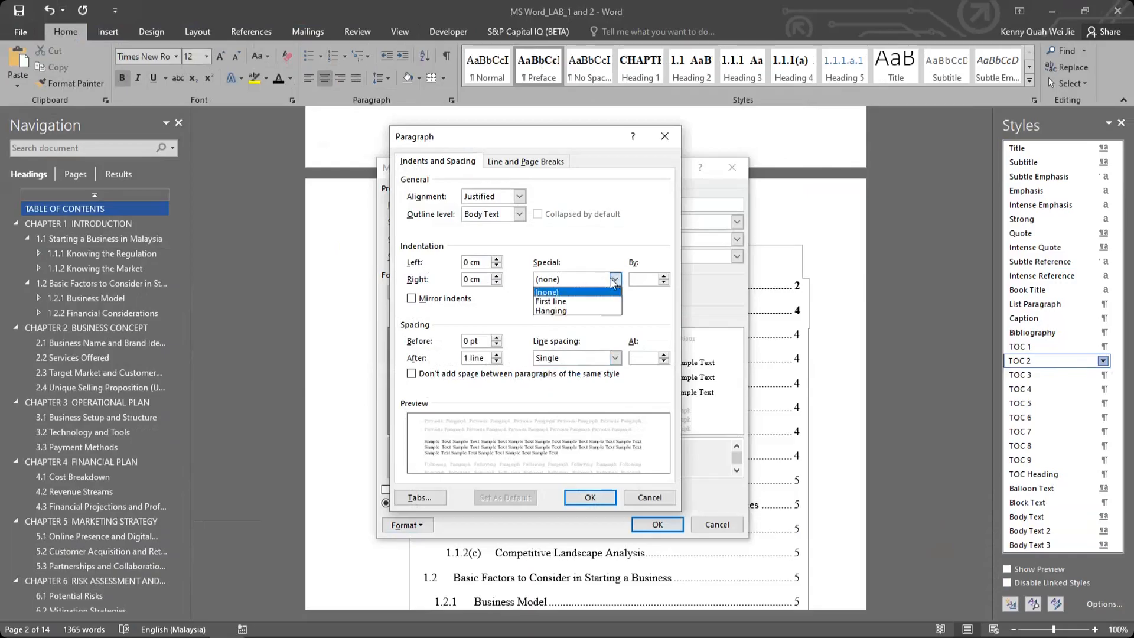
{"action": "left_click", "coordinate": [614, 311]}
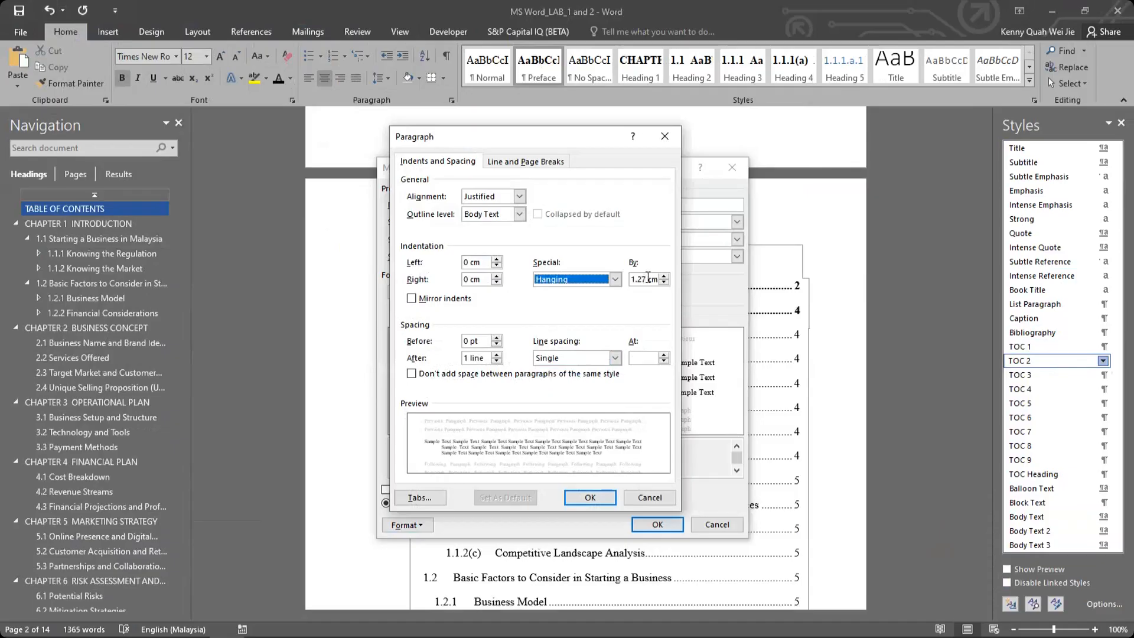
{"action": "left_click", "coordinate": [647, 279]}
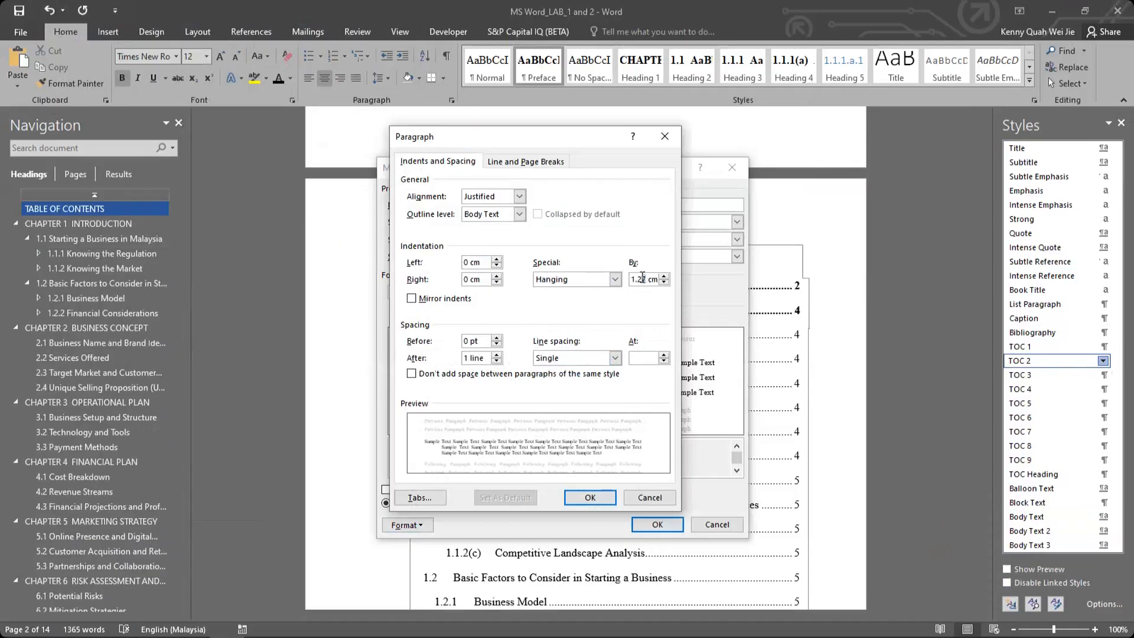
{"action": "type", "text": "5"}
{"action": "left_click", "coordinate": [534, 162]}
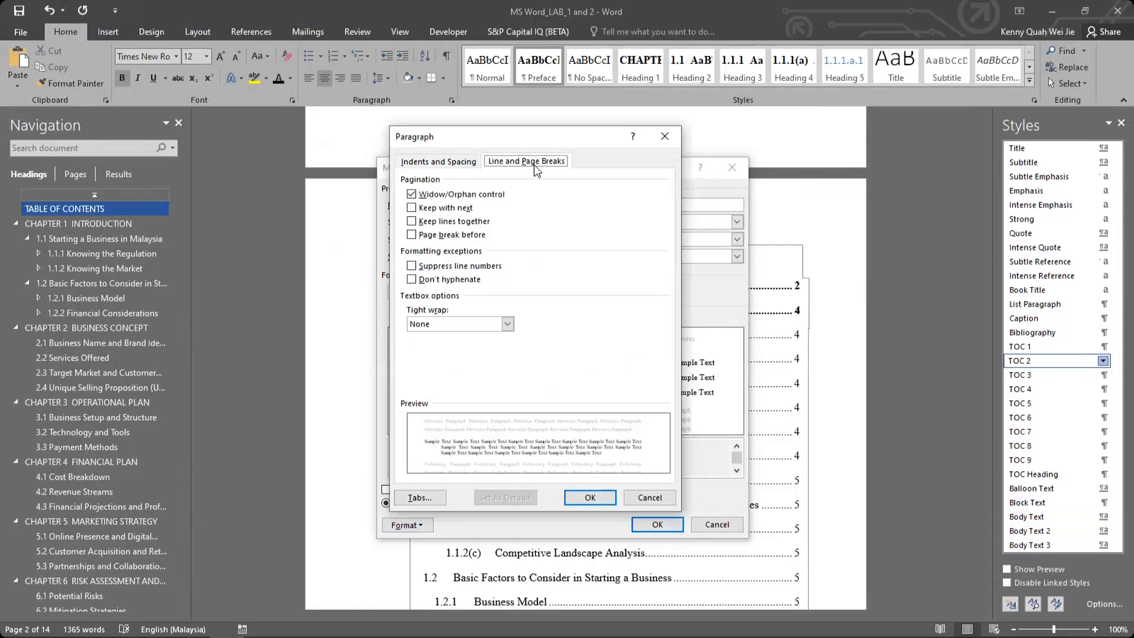
Add a right-aligned tab stop at 14.5 cm with dotted leader option 2 to the TOC 2 style and apply the style changes.
{"action": "left_click", "coordinate": [418, 494]}
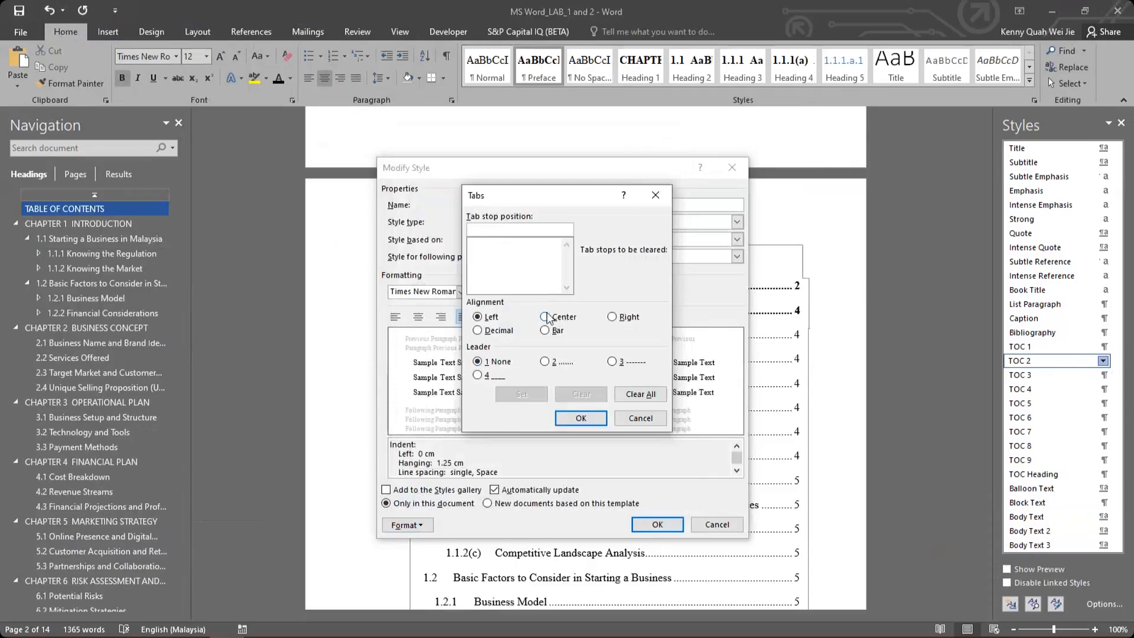
{"action": "left_click", "coordinate": [612, 316]}
{"action": "left_click", "coordinate": [560, 362]}
{"action": "left_click", "coordinate": [500, 233]}
{"action": "type", "text": "14.5"}
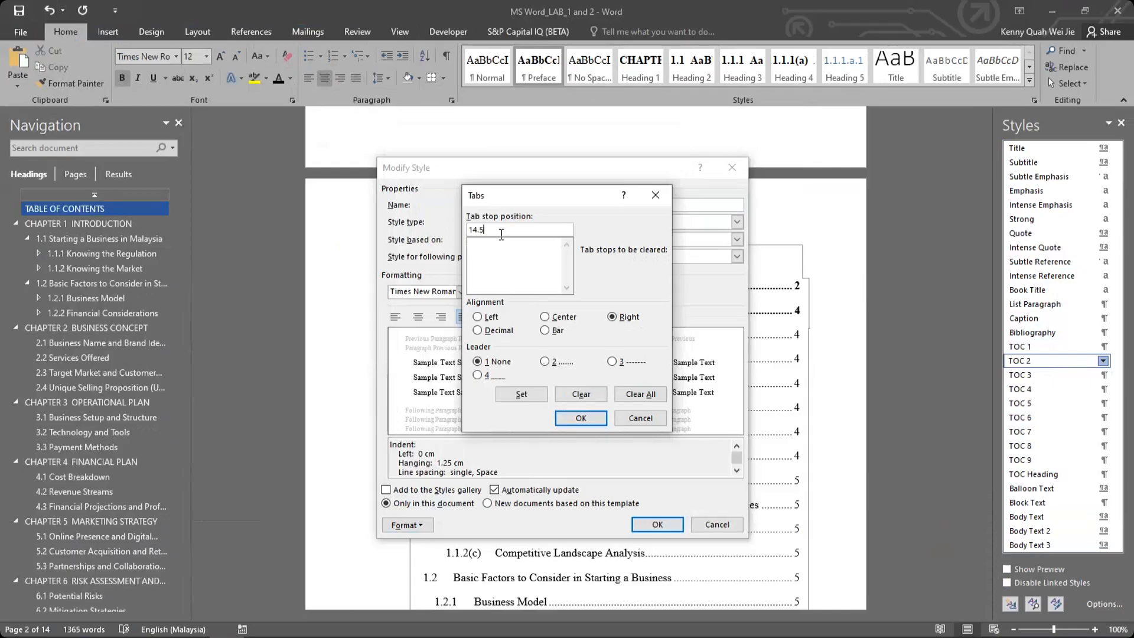
{"action": "left_click", "coordinate": [521, 394]}
{"action": "left_click", "coordinate": [582, 418]}
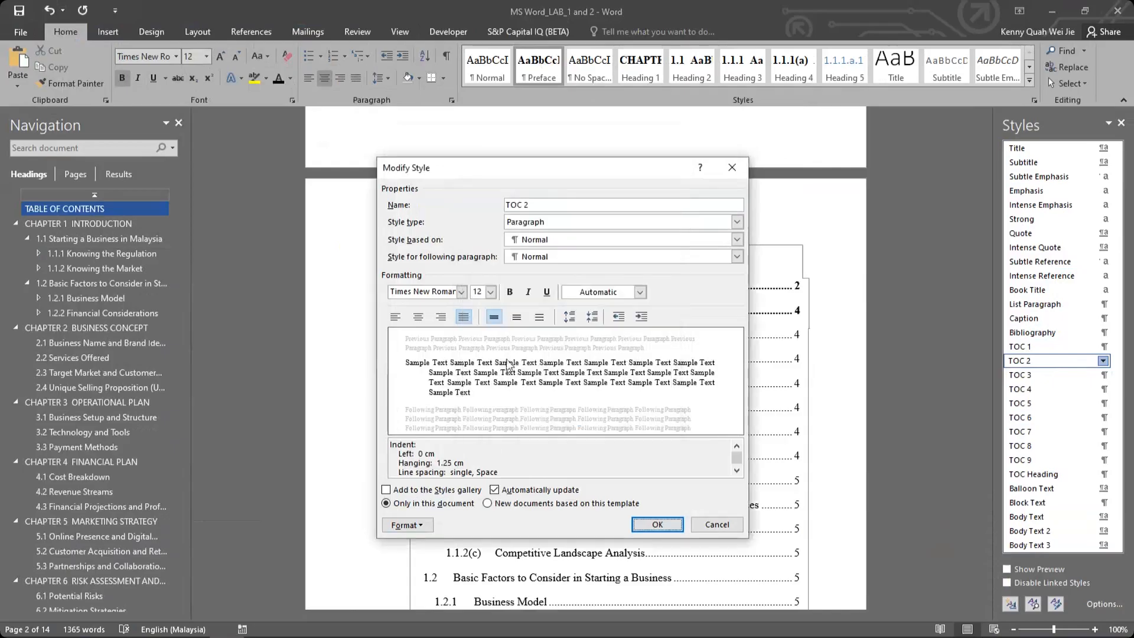
{"action": "left_click", "coordinate": [650, 524]}
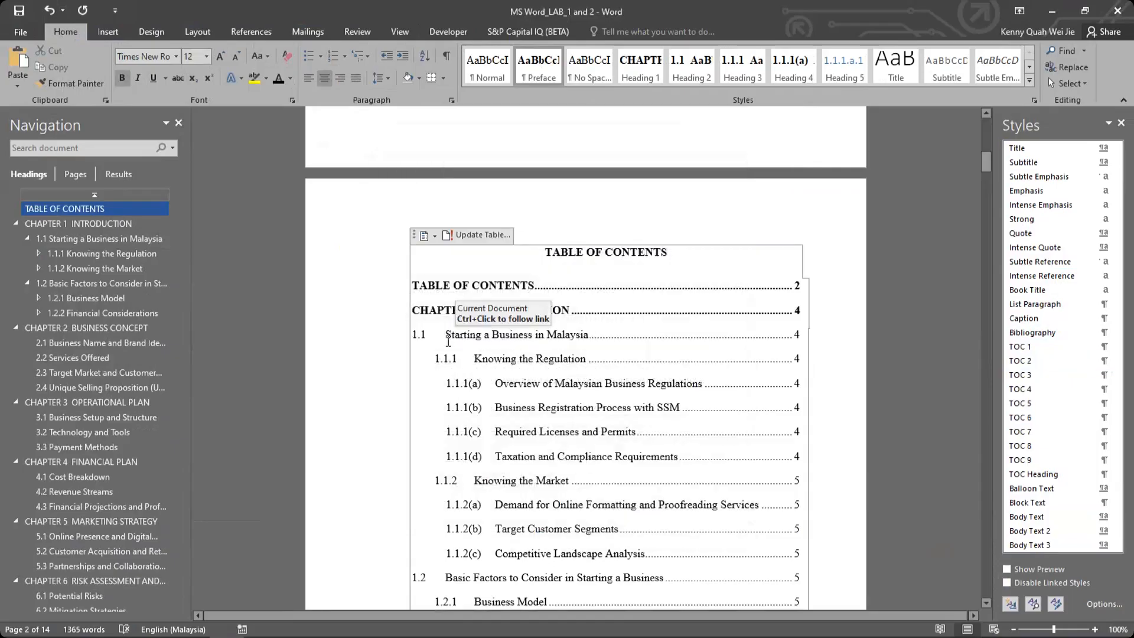
{"action": "scroll", "coordinate": [448, 342], "scroll_direction": "down", "scroll_amount": 1}
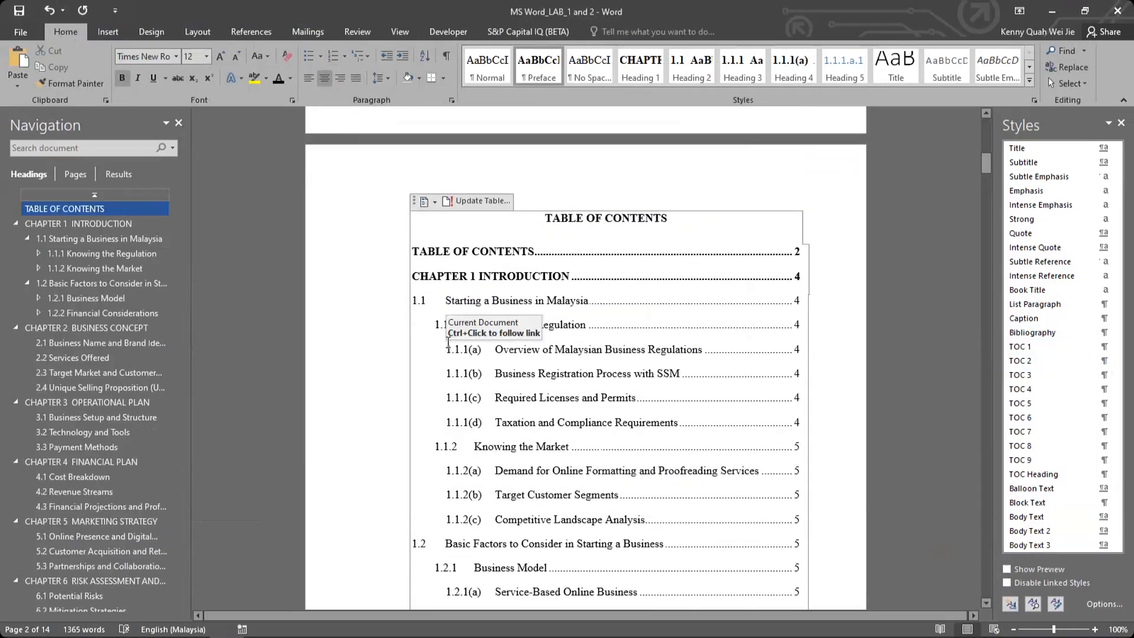
{"action": "scroll", "coordinate": [543, 361], "scroll_direction": "down", "scroll_amount": 1}
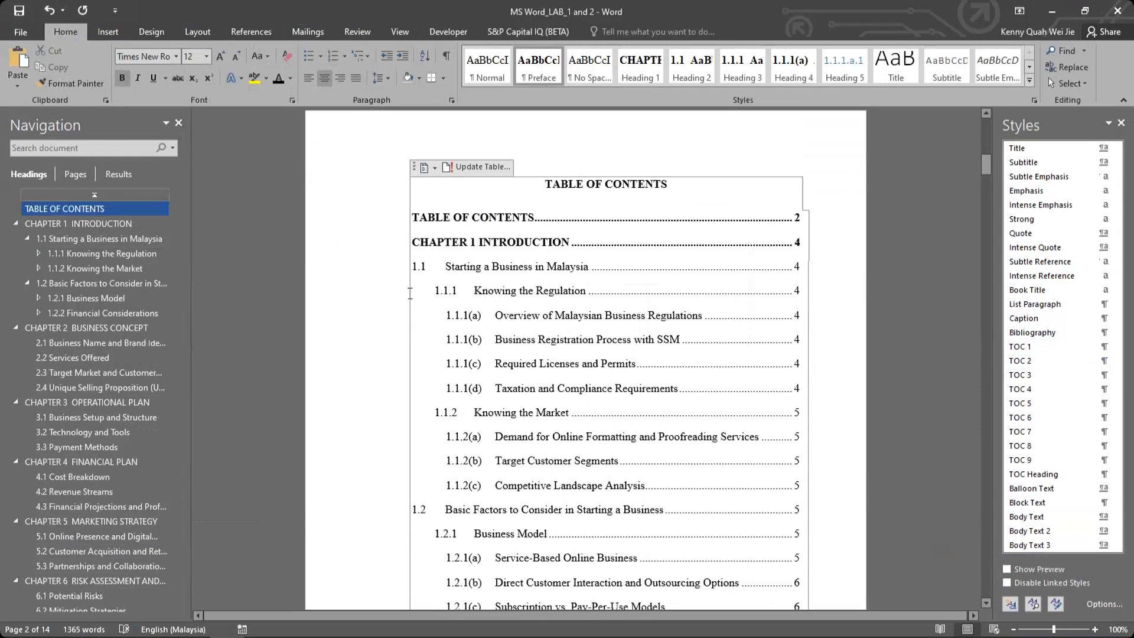
{"action": "scroll", "coordinate": [567, 283], "scroll_direction": "down", "scroll_amount": 2}
{"action": "scroll", "coordinate": [502, 293], "scroll_direction": "up", "scroll_amount": 2}
{"action": "left_click", "coordinate": [588, 239]}
{"action": "left_click", "coordinate": [607, 188]}
Modify the TOC 3 style's paragraph format to a left indentation of 1.25 cm and a right indentation of 1 cm.
{"action": "left_click", "coordinate": [1103, 375]}
{"action": "left_click", "coordinate": [1040, 407]}
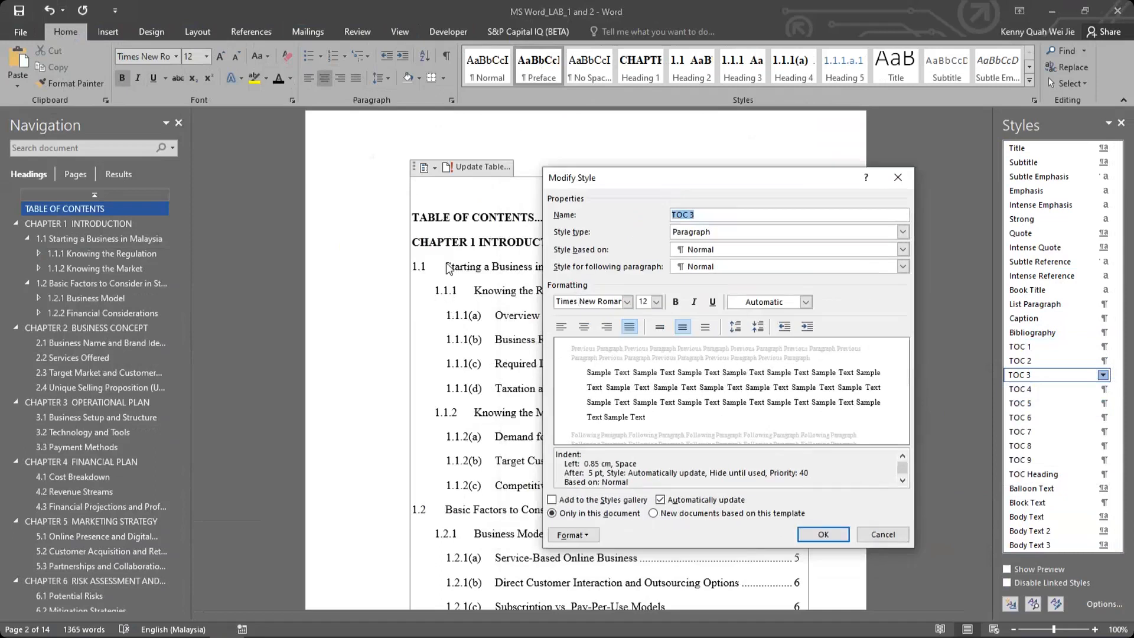
{"action": "left_click", "coordinate": [582, 533]}
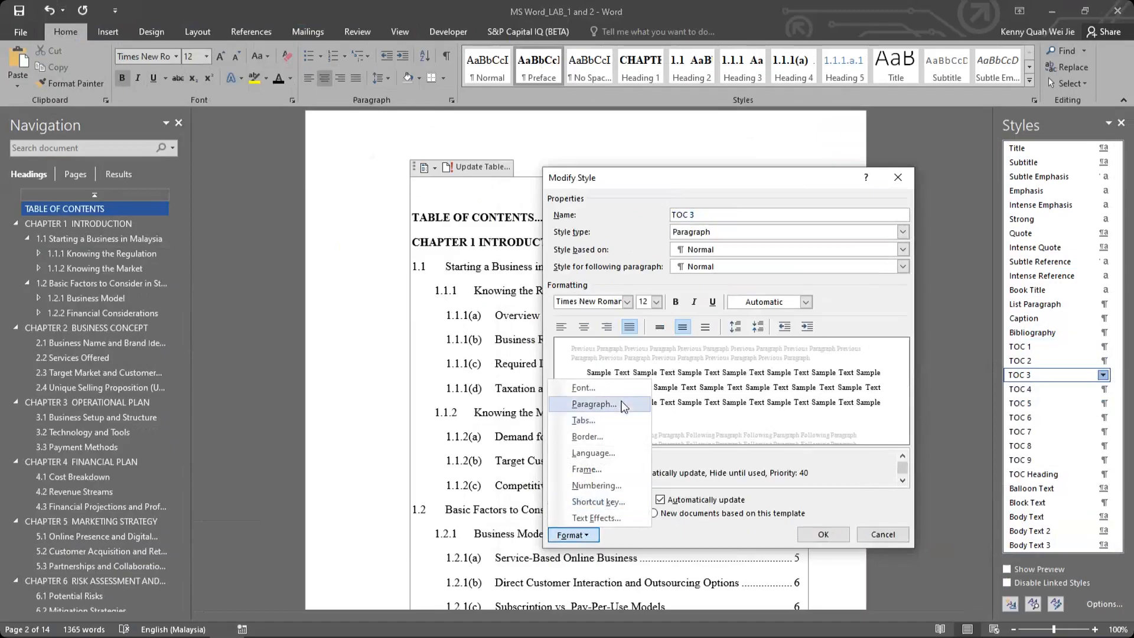
{"action": "left_click", "coordinate": [622, 405]}
{"action": "left_click", "coordinate": [448, 163]}
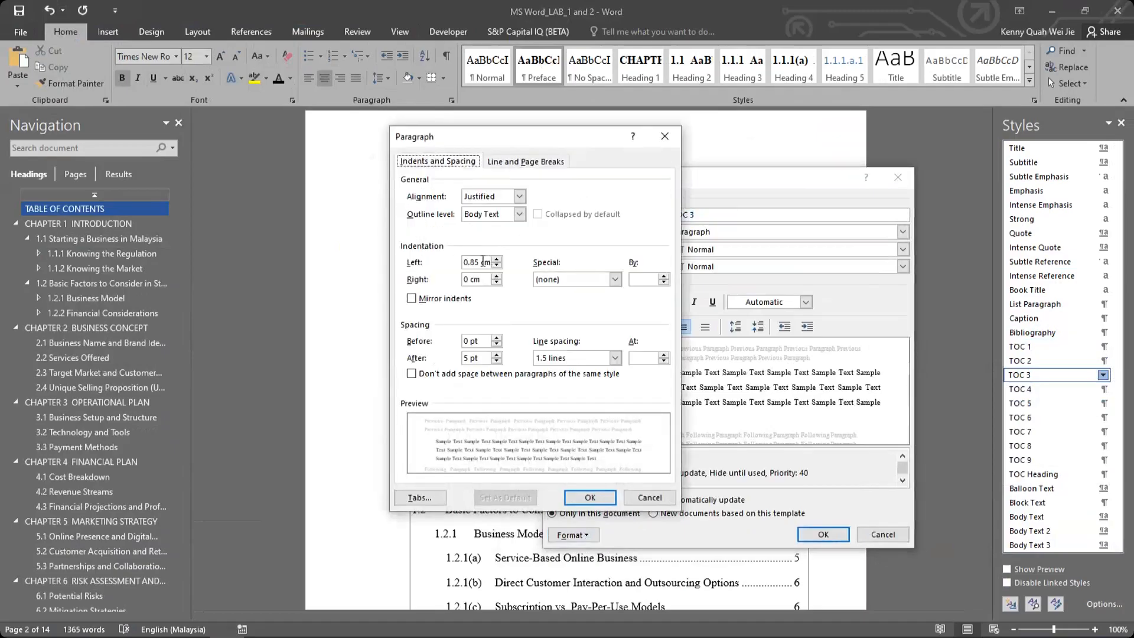
{"action": "left_click_drag", "start_coordinate": [477, 262], "coordinate": [463, 262]}
{"action": "type", "text": "1.25"}
{"action": "double_click", "coordinate": [468, 280]}
{"action": "type", "text": "1"}
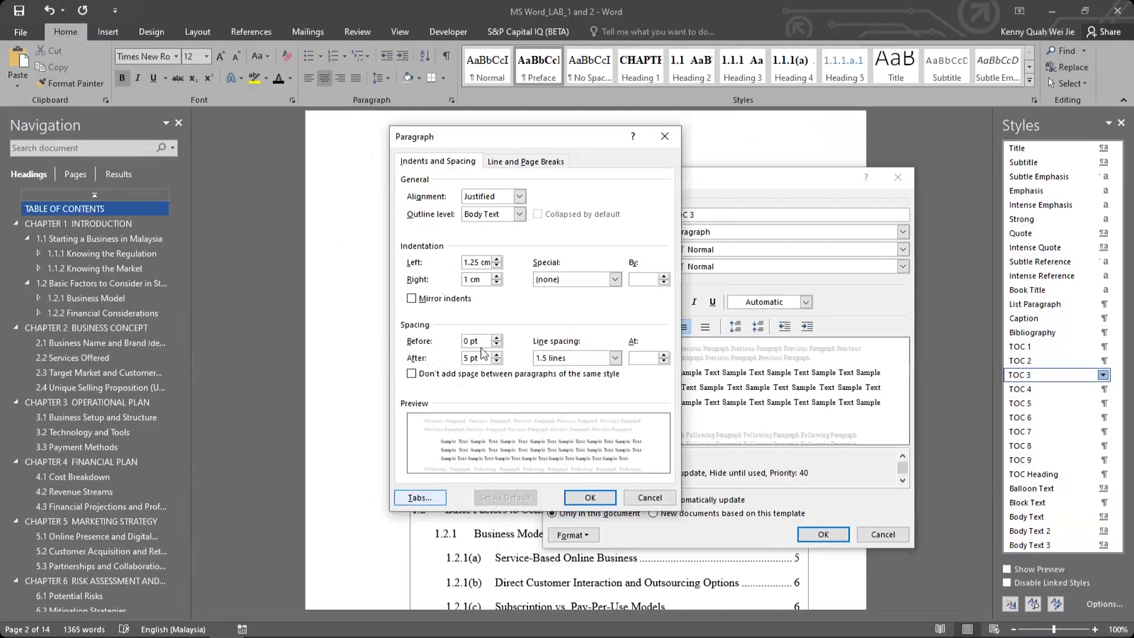
Give the TOC 3 style a hanging indentation of 1.7 cm.
{"action": "left_click", "coordinate": [580, 278]}
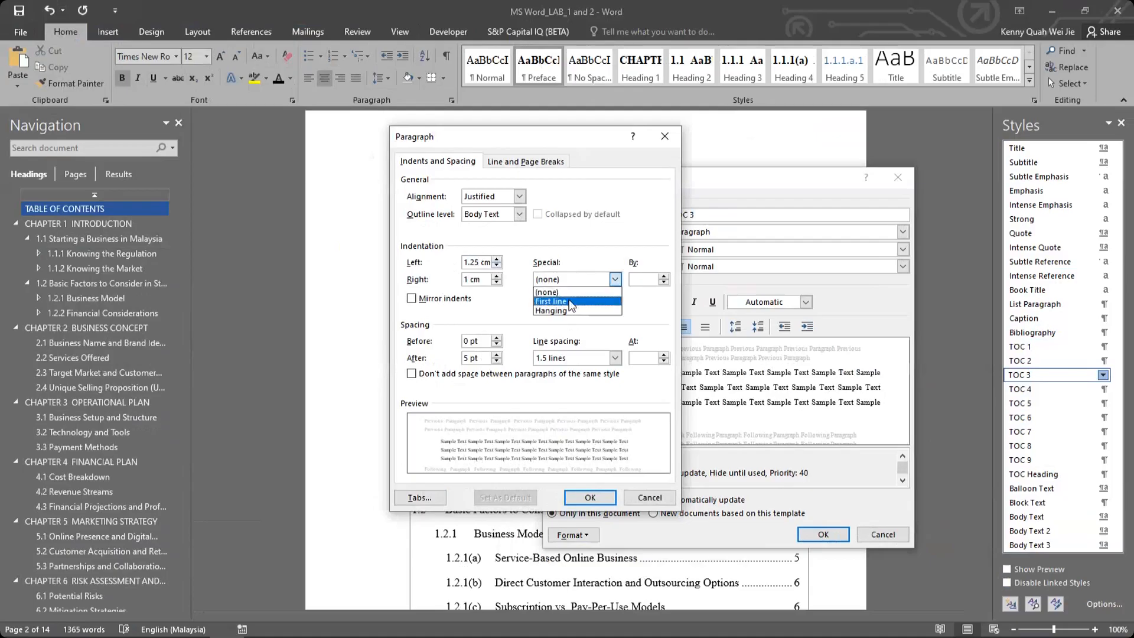
{"action": "left_click", "coordinate": [569, 311]}
{"action": "left_click", "coordinate": [644, 275]}
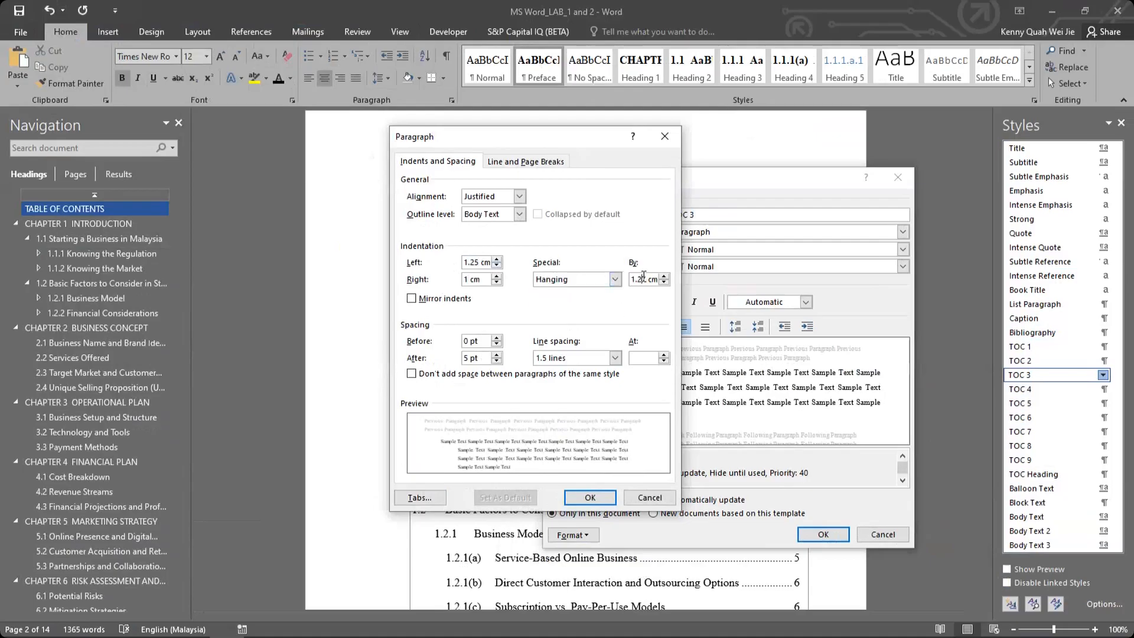
{"action": "key", "text": "BackSpace"}
Set the TOC 3 style's spacing after to 1 line and its line spacing to Single.
{"action": "left_click_drag", "start_coordinate": [479, 358], "coordinate": [425, 359]}
{"action": "type", "text": "1 line"}
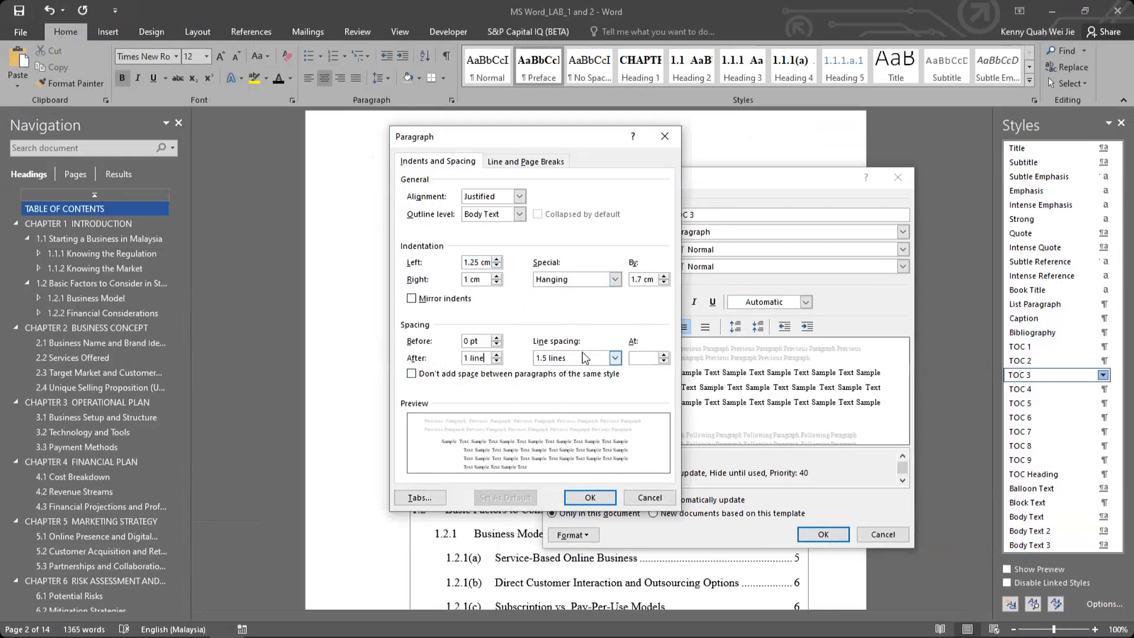
{"action": "left_click", "coordinate": [615, 358]}
{"action": "left_click", "coordinate": [572, 379]}
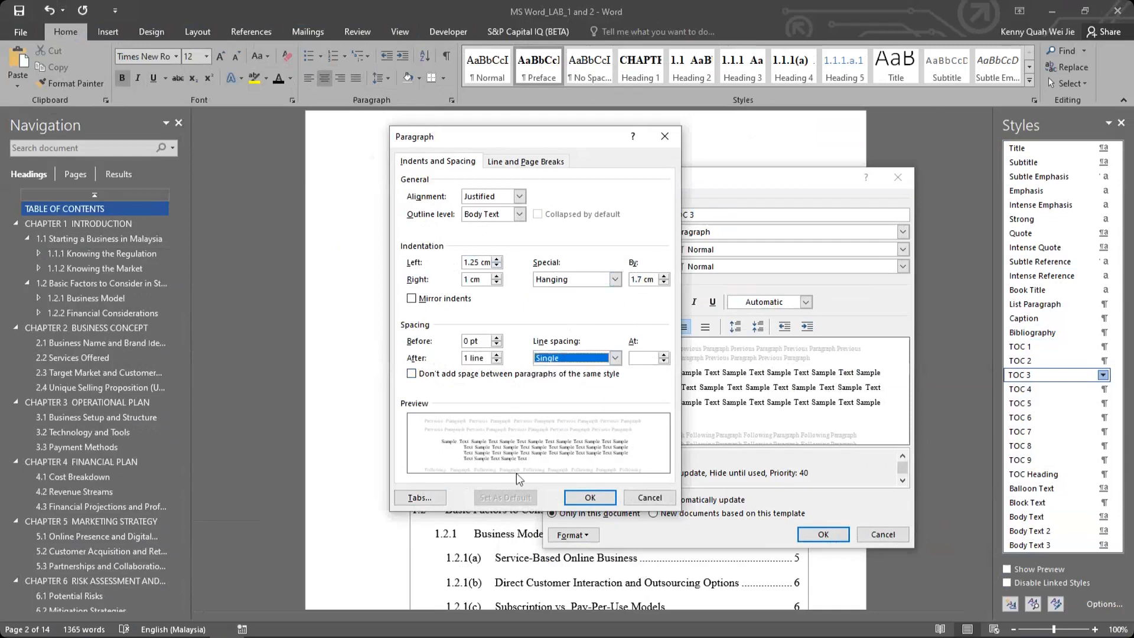
{"action": "left_click", "coordinate": [589, 497]}
Add a right-aligned tab stop at 14.48 cm with dotted leader option 2 to the TOC 3 style and apply the style changes.
{"action": "left_click", "coordinate": [581, 534]}
{"action": "left_click", "coordinate": [586, 418]}
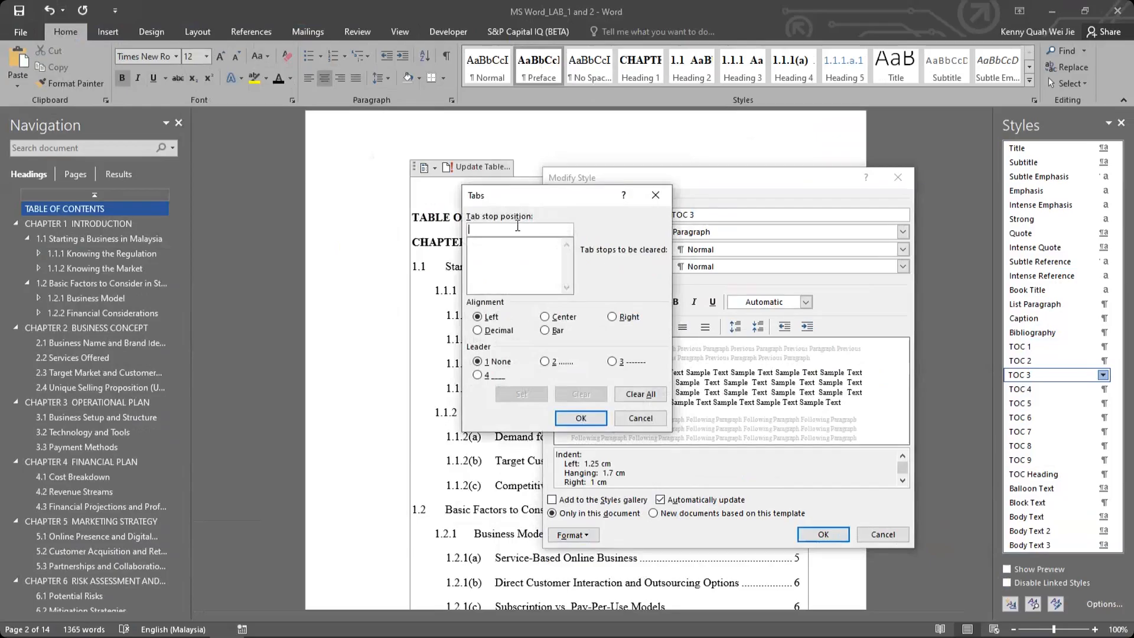
{"action": "type", "text": "14"}
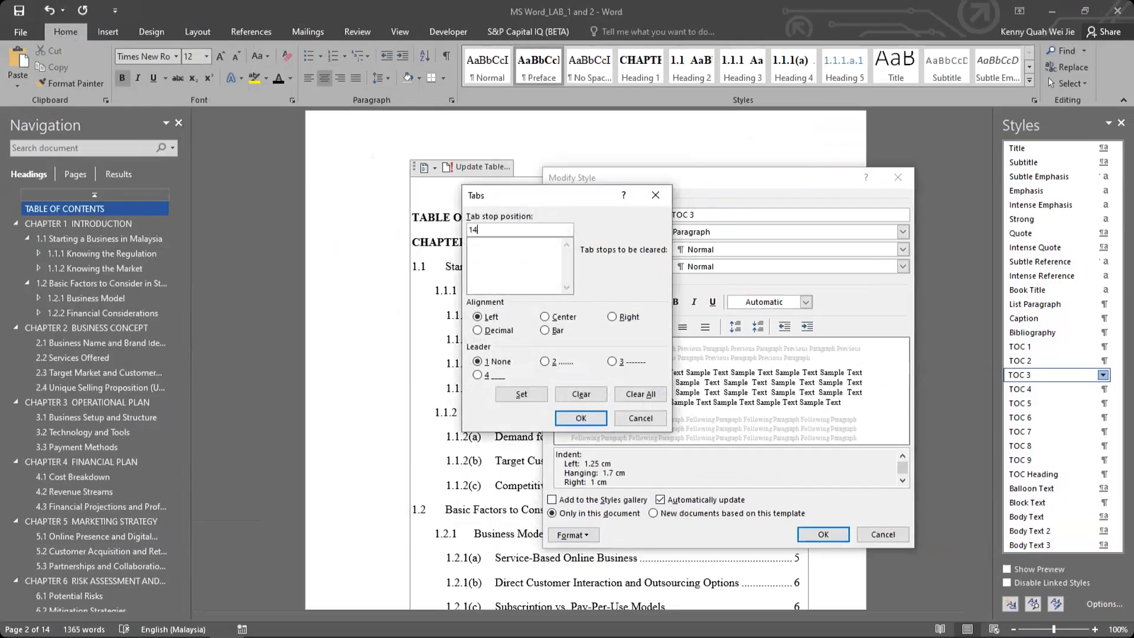
{"action": "type", "text": ".48 c"}
{"action": "left_click", "coordinate": [558, 317]}
{"action": "left_click", "coordinate": [621, 318]}
{"action": "left_click", "coordinate": [562, 362]}
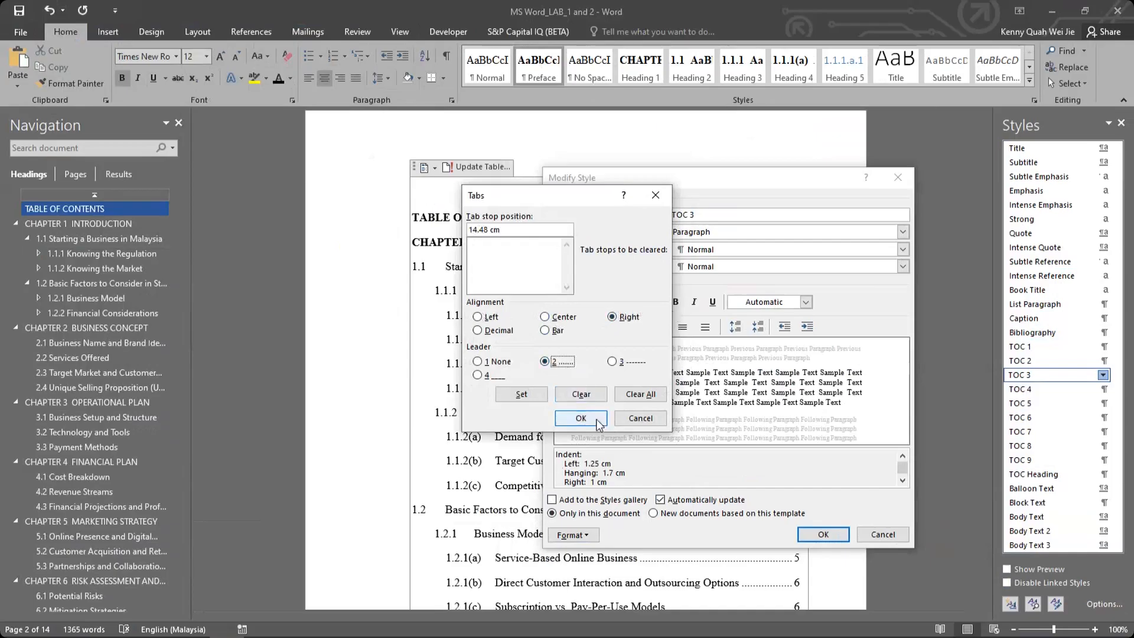
{"action": "left_click", "coordinate": [558, 418]}
{"action": "left_click", "coordinate": [823, 534]}
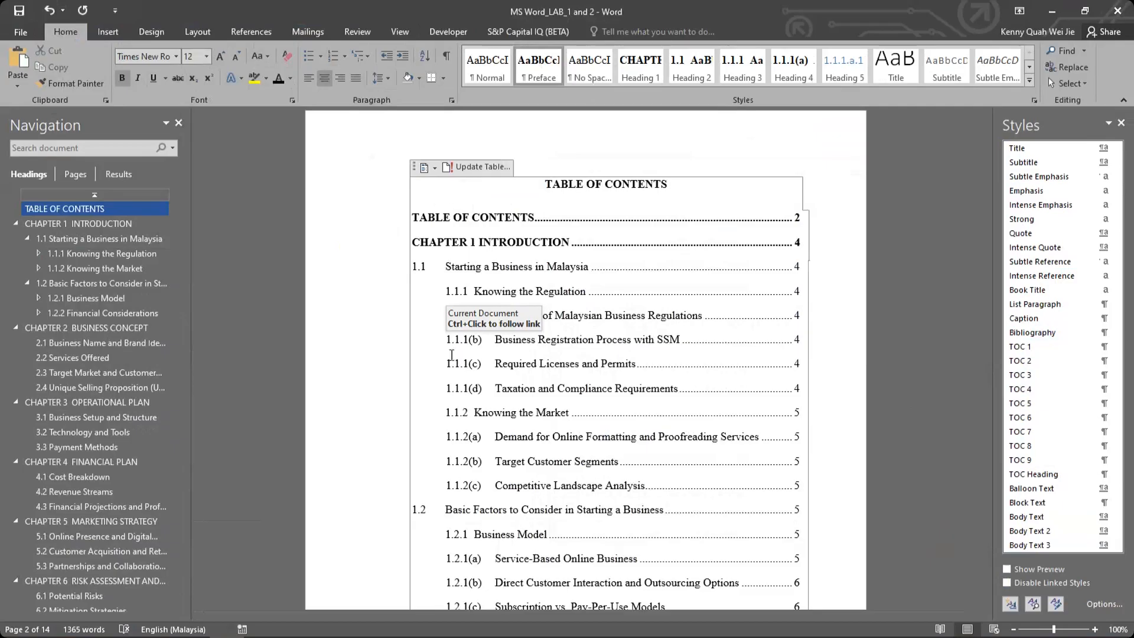
{"action": "left_click", "coordinate": [1099, 392]}
{"action": "left_click", "coordinate": [1102, 389]}
{"action": "left_click", "coordinate": [716, 332]}
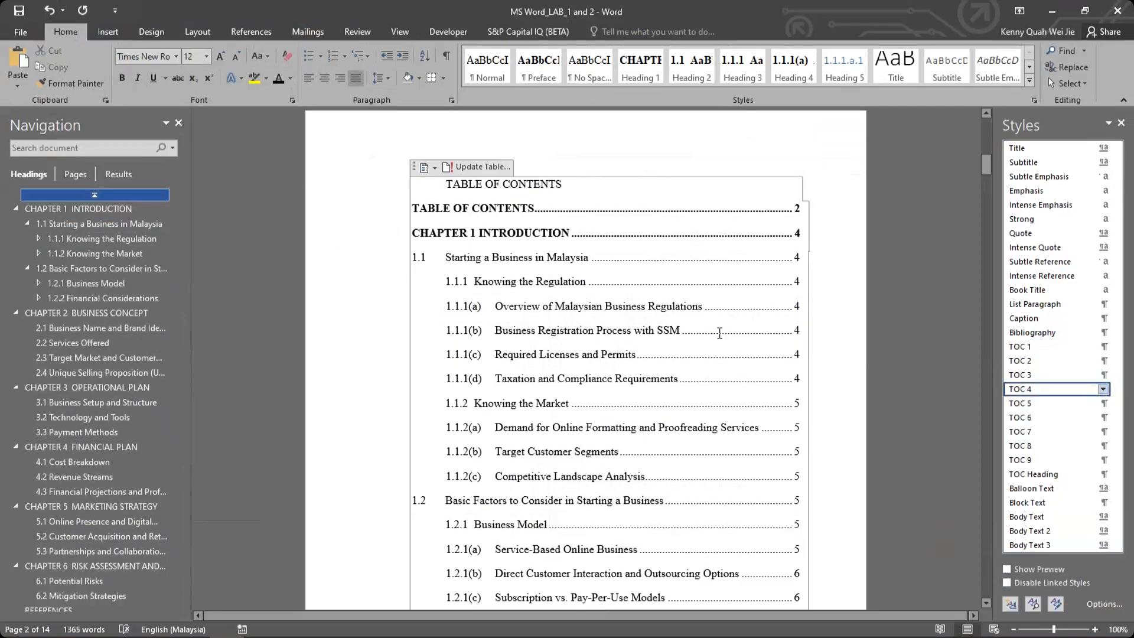
{"action": "left_click", "coordinate": [614, 247]}
{"action": "key", "text": "ctrl+z"}
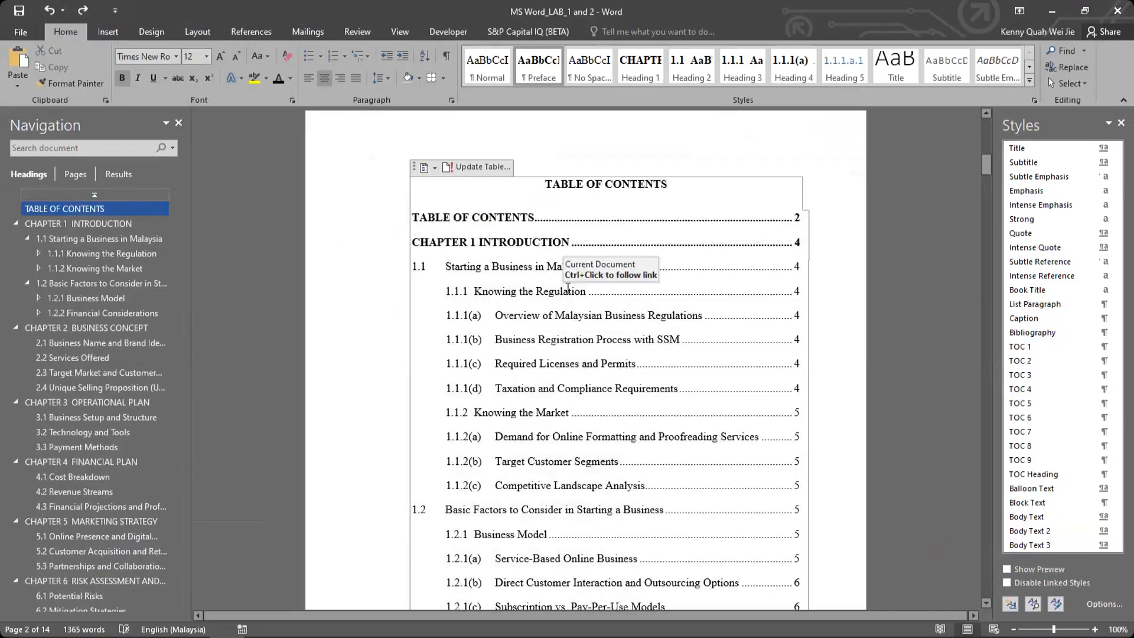
{"action": "left_click", "coordinate": [82, 10]}
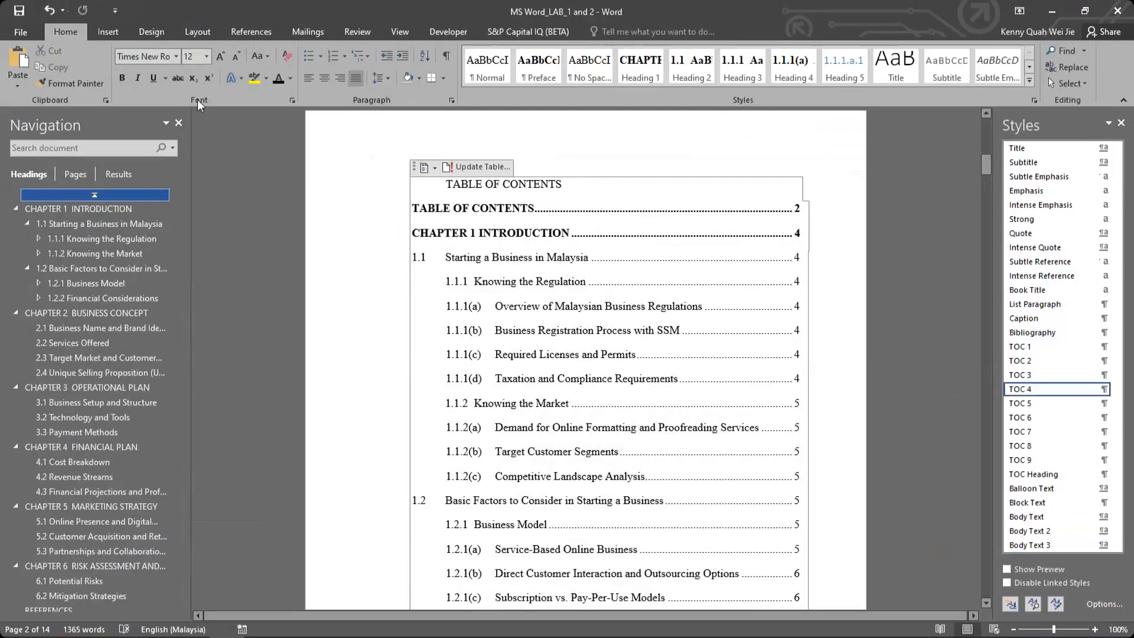
{"action": "left_click", "coordinate": [49, 11]}
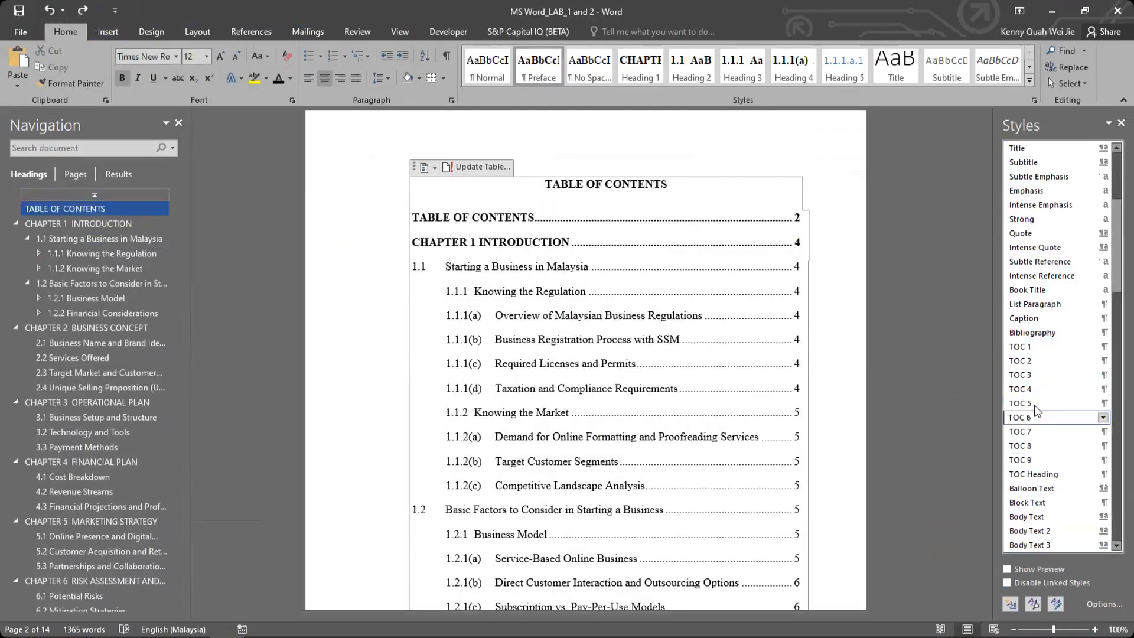
Modify the TOC 4 style's paragraph format to a left indentation of 3 cm and a right indentation of 1 cm.
{"action": "mouse_move", "coordinate": [1037, 384]}
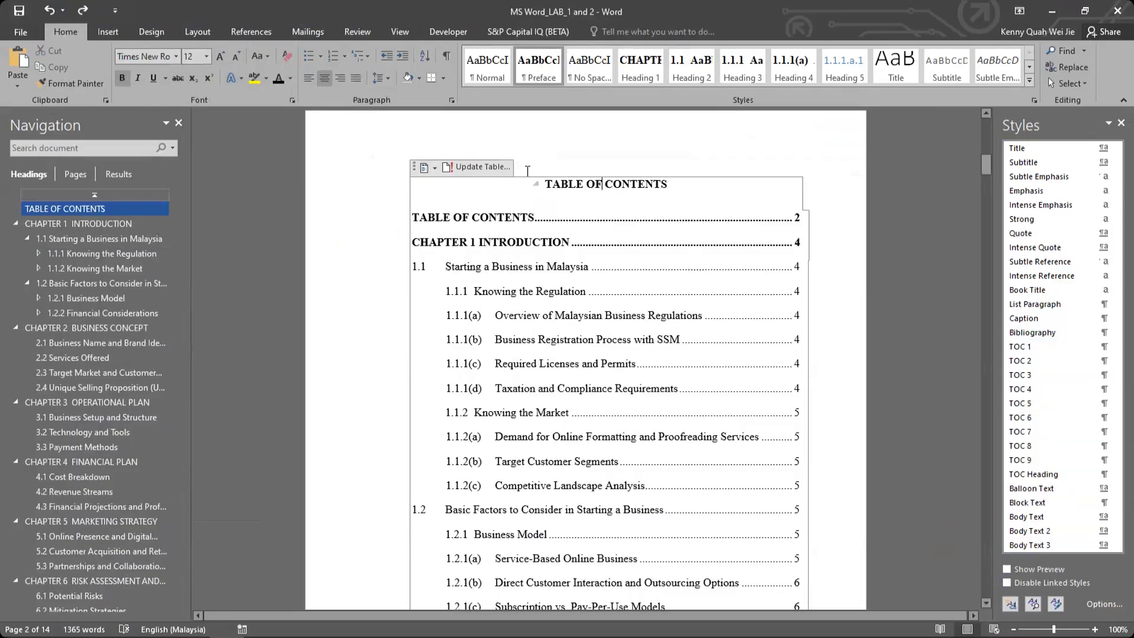
{"action": "right_click", "coordinate": [1069, 392]}
{"action": "left_click", "coordinate": [990, 422]}
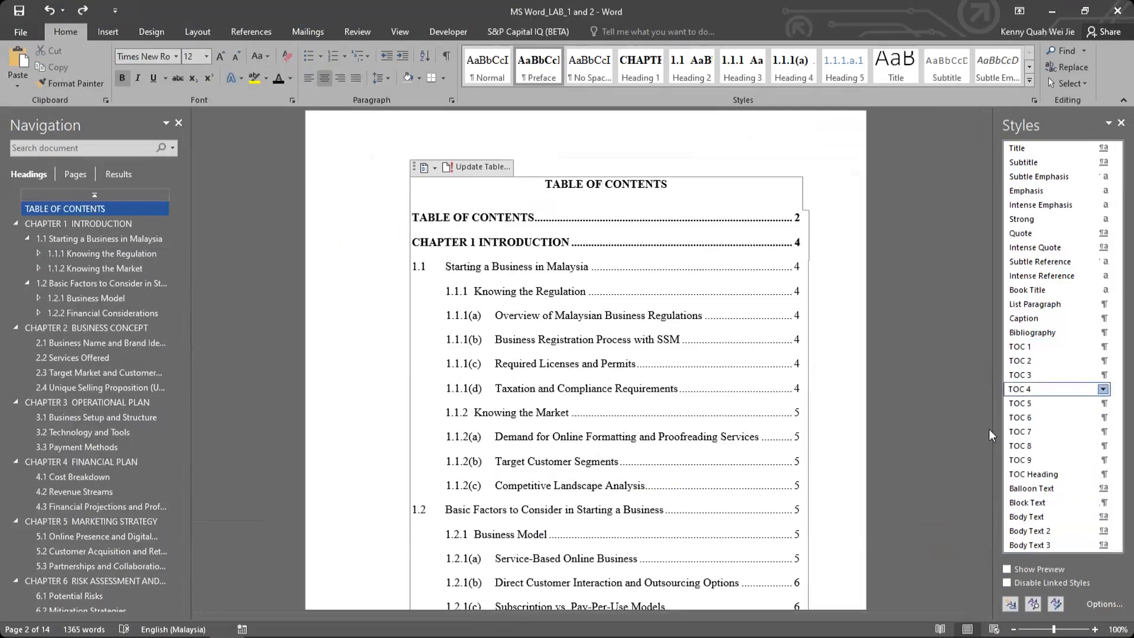
{"action": "left_click", "coordinate": [590, 534]}
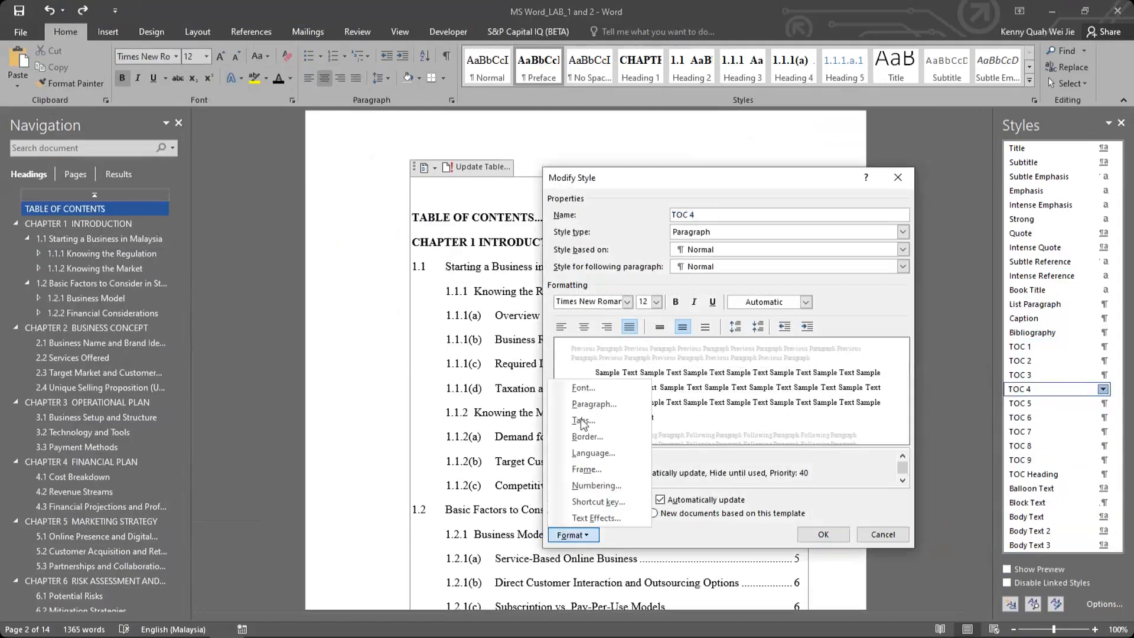
{"action": "left_click", "coordinate": [587, 410]}
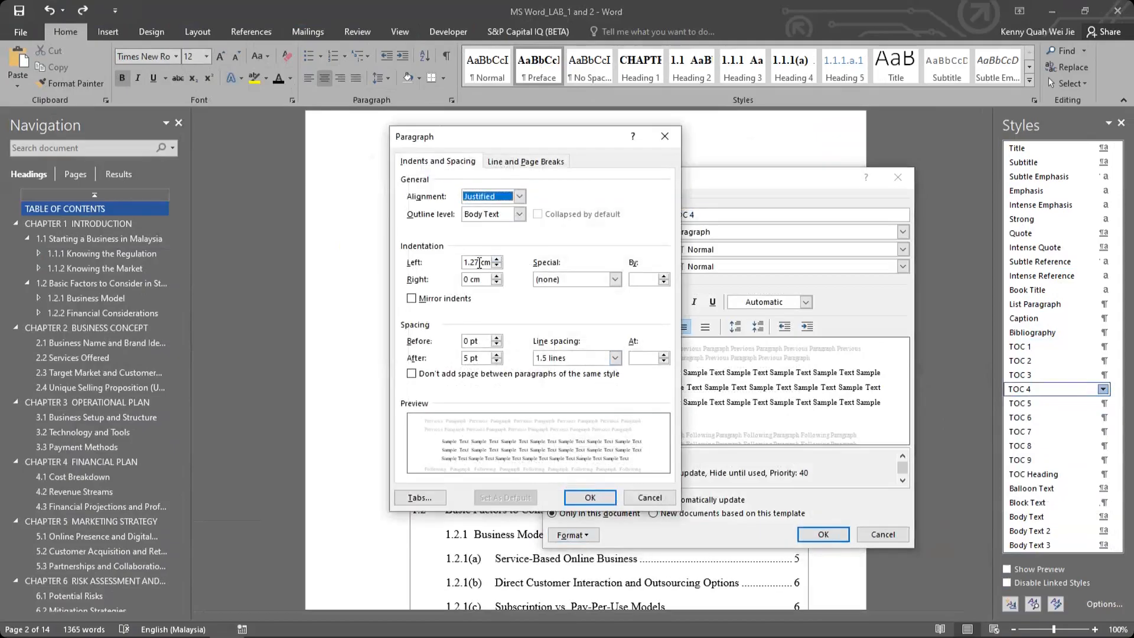
{"action": "left_click_drag", "start_coordinate": [480, 262], "coordinate": [468, 264]}
{"action": "type", "text": "3"}
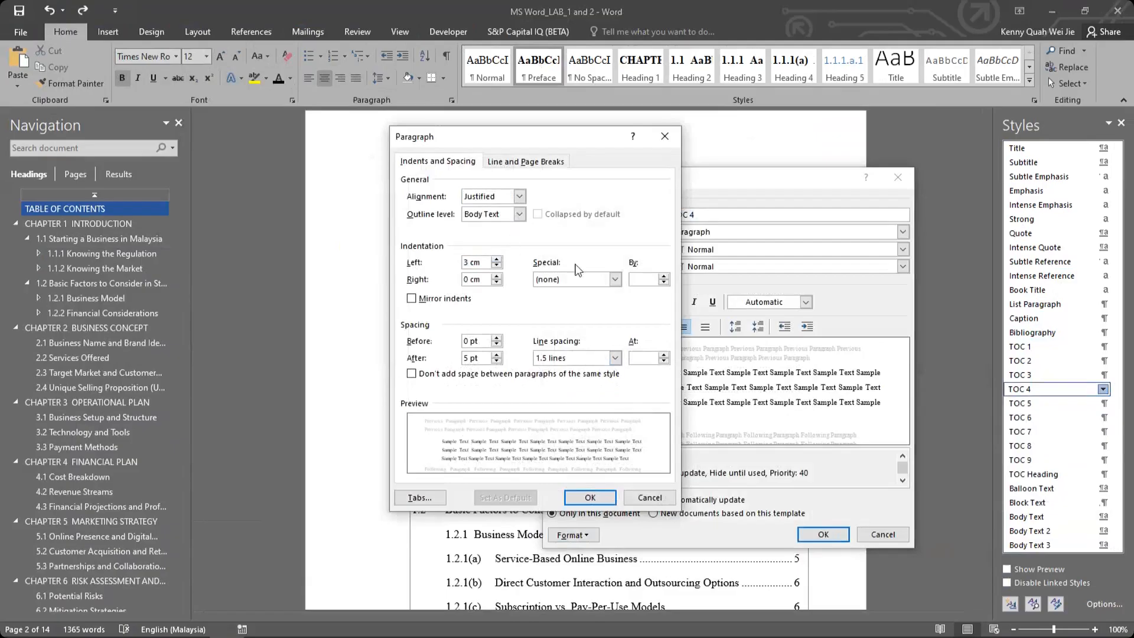
{"action": "double_click", "coordinate": [466, 279]}
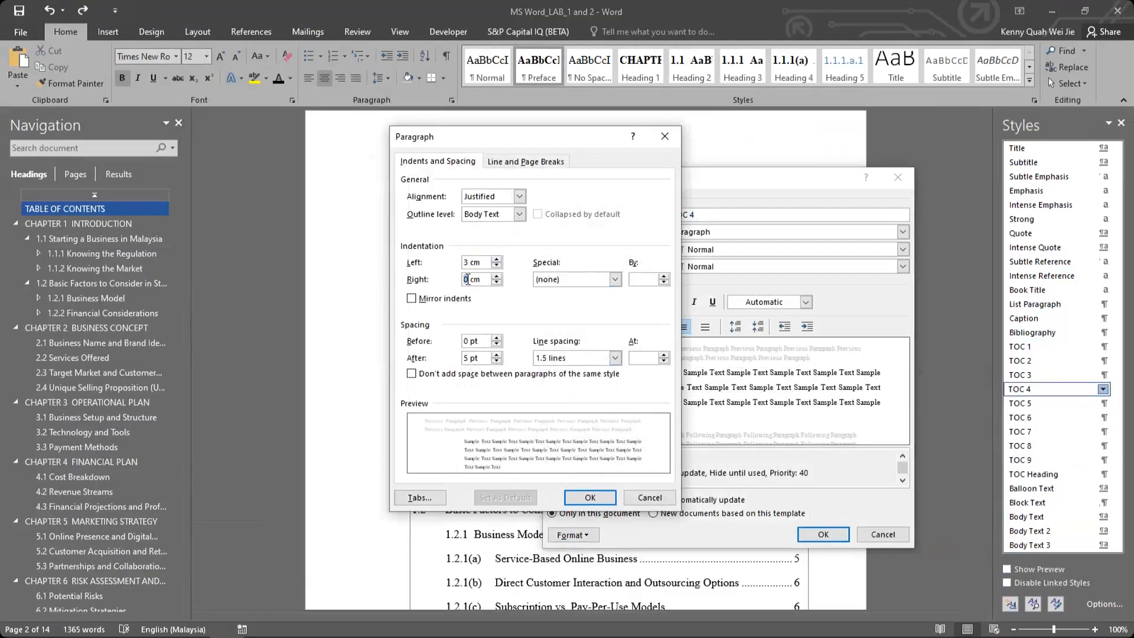
{"action": "type", "text": "1"}
Give the TOC 4 style a 1.7 cm hanging indentation, and set its spacing after to 12 pt with Single line spacing.
{"action": "left_click", "coordinate": [572, 283]}
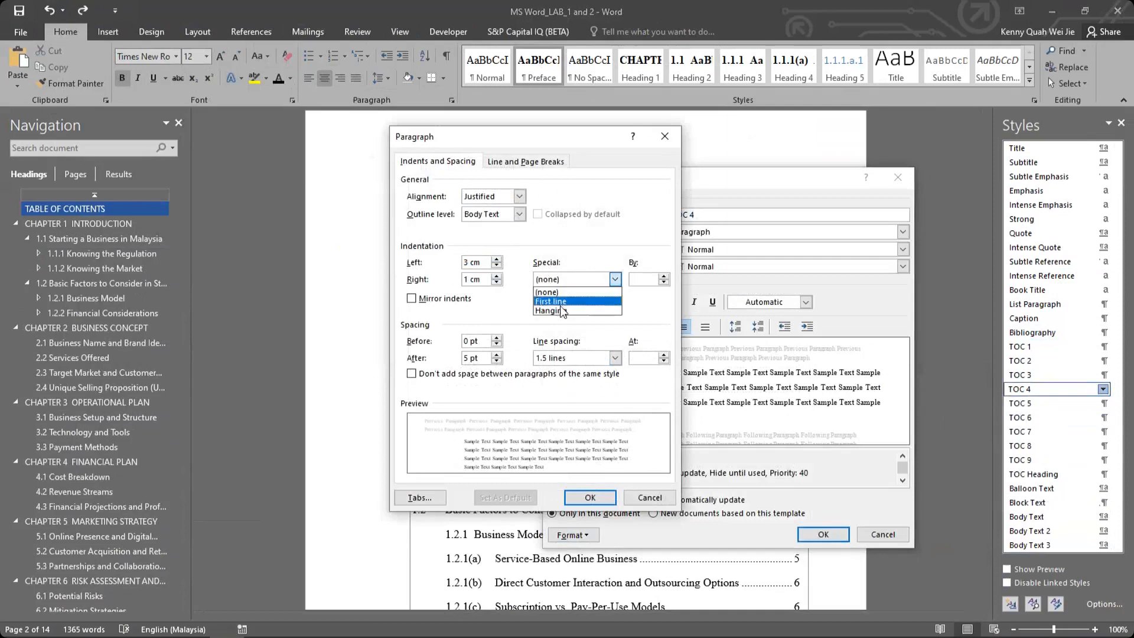
{"action": "left_click", "coordinate": [561, 312]}
{"action": "left_click", "coordinate": [635, 279]}
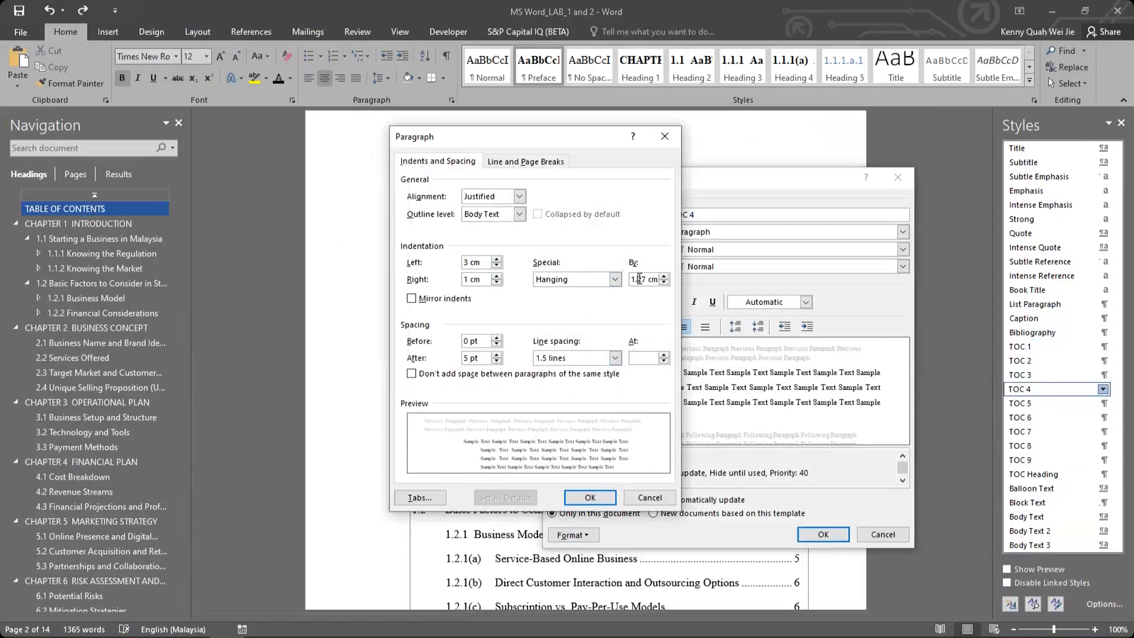
{"action": "key", "text": "Delete"}
{"action": "double_click", "coordinate": [466, 358]}
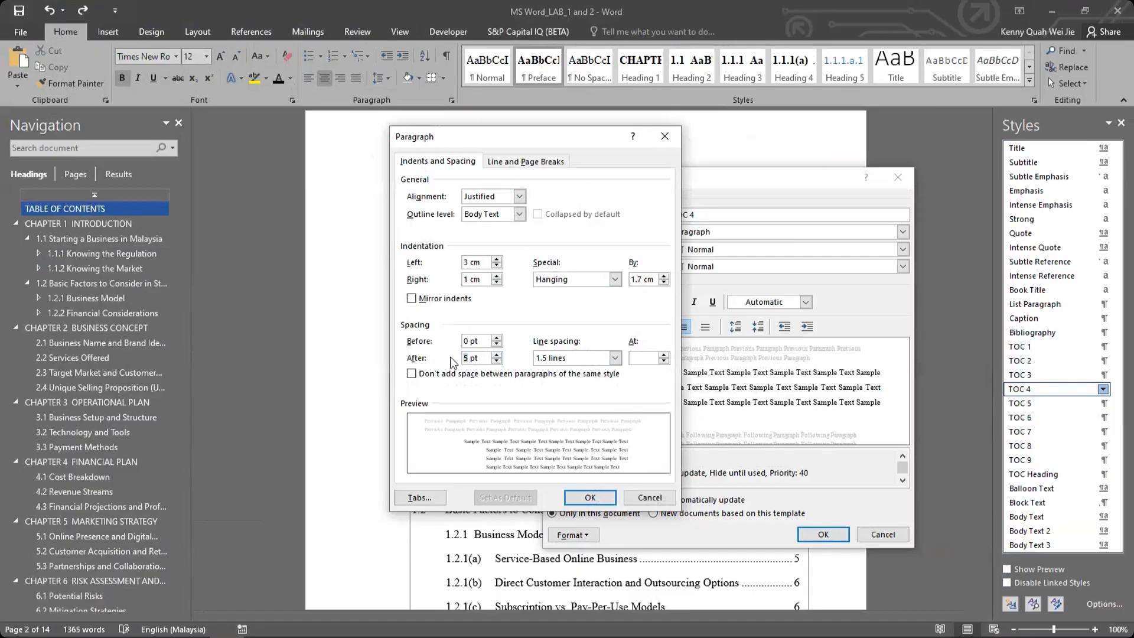
{"action": "type", "text": "12"}
{"action": "left_click", "coordinate": [569, 359]}
{"action": "left_click", "coordinate": [572, 381]}
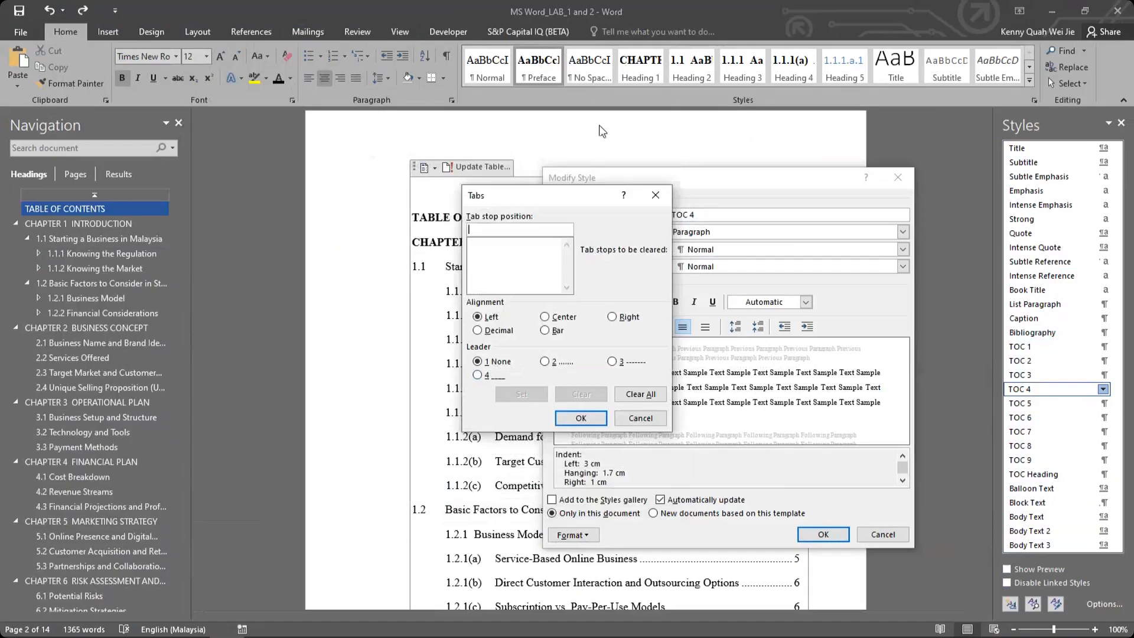
Add a right-aligned tab stop at 14.46 cm with a dotted leader to the TOC 4 style and apply the style changes.
{"action": "type", "text": "14.46 cm"}
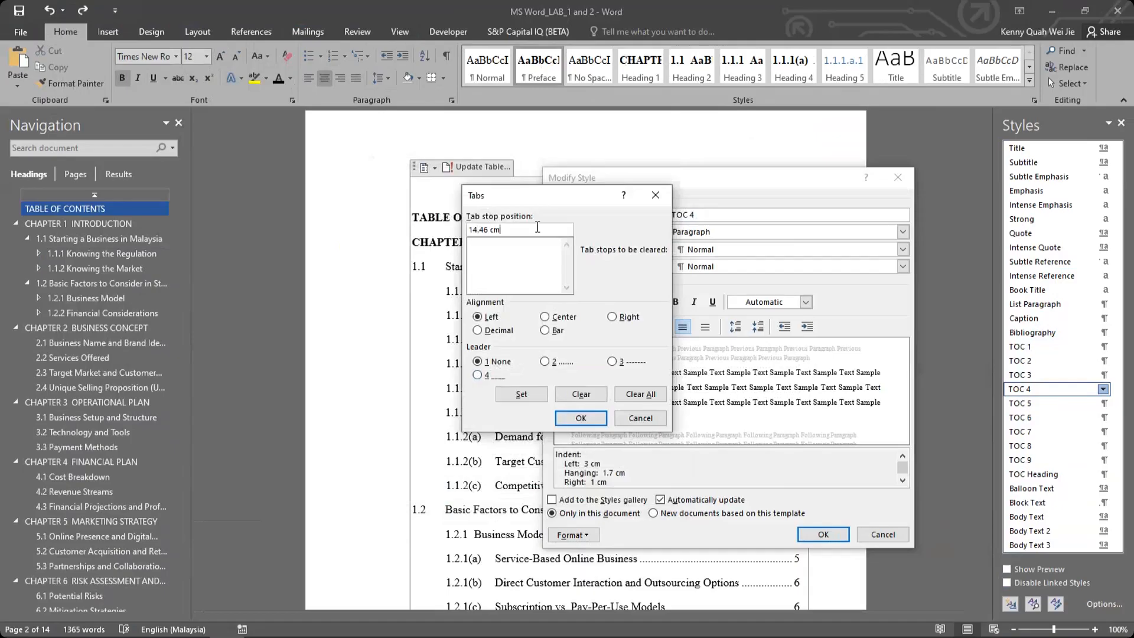
{"action": "left_click", "coordinate": [628, 322]}
{"action": "left_click", "coordinate": [534, 399]}
{"action": "left_click", "coordinate": [580, 418]}
{"action": "left_click", "coordinate": [823, 533]}
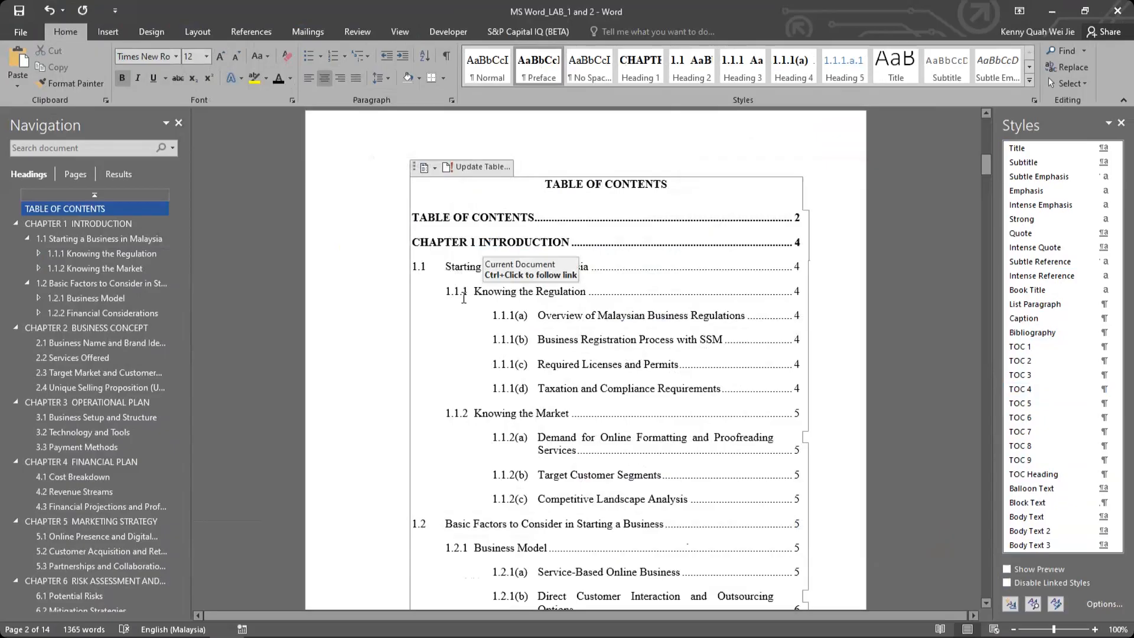
Update the entire table of contents.
{"action": "left_click", "coordinate": [480, 168]}
{"action": "left_click", "coordinate": [523, 324]}
{"action": "key", "text": "Return"}
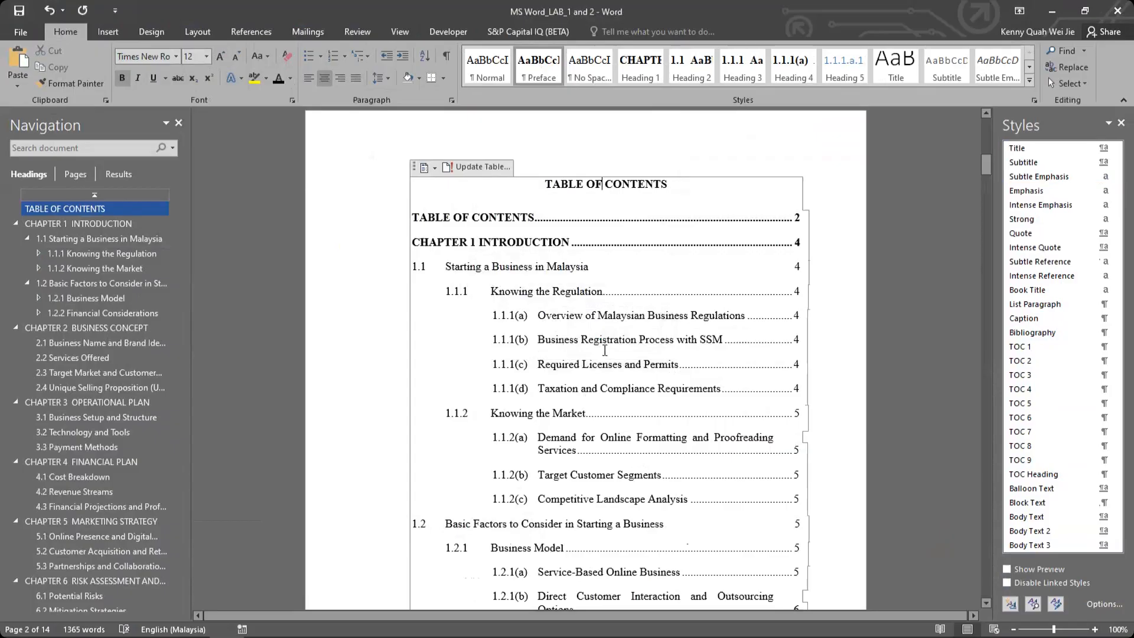
Examine the indents and tab leaders throughout the updated table of contents, and place the cursor in the section 1.2 entry.
{"action": "scroll", "coordinate": [605, 351], "scroll_direction": "down", "scroll_amount": 15}
{"action": "scroll", "coordinate": [635, 371], "scroll_direction": "down", "scroll_amount": 5}
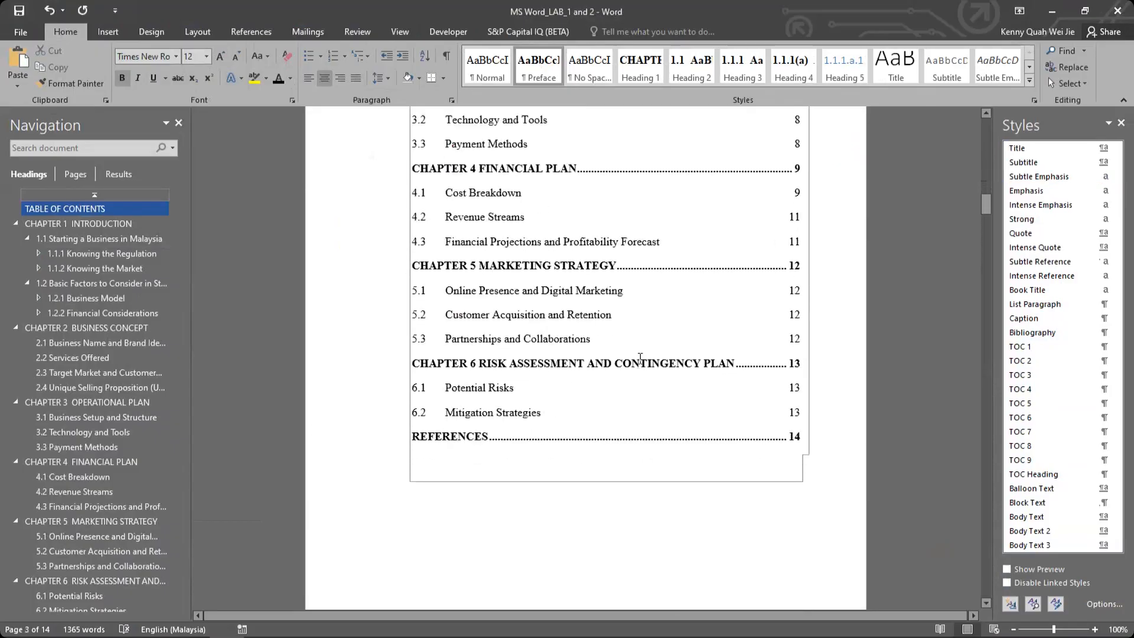
{"action": "scroll", "coordinate": [640, 358], "scroll_direction": "up", "scroll_amount": 6}
{"action": "scroll", "coordinate": [603, 370], "scroll_direction": "up", "scroll_amount": 6}
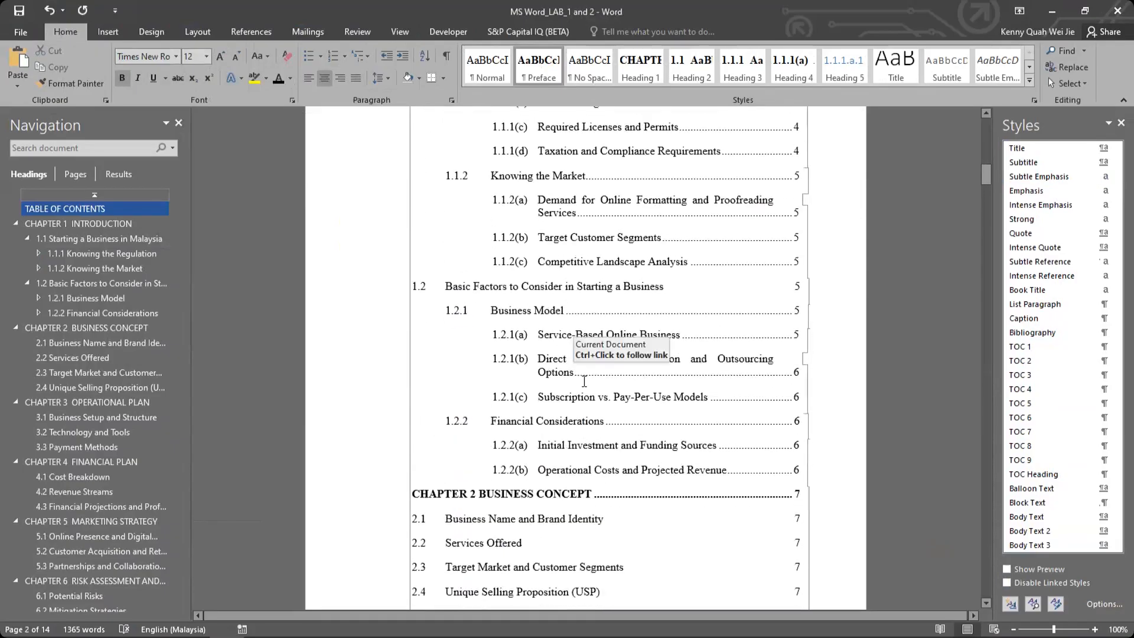
{"action": "scroll", "coordinate": [620, 355], "scroll_direction": "up", "scroll_amount": 1}
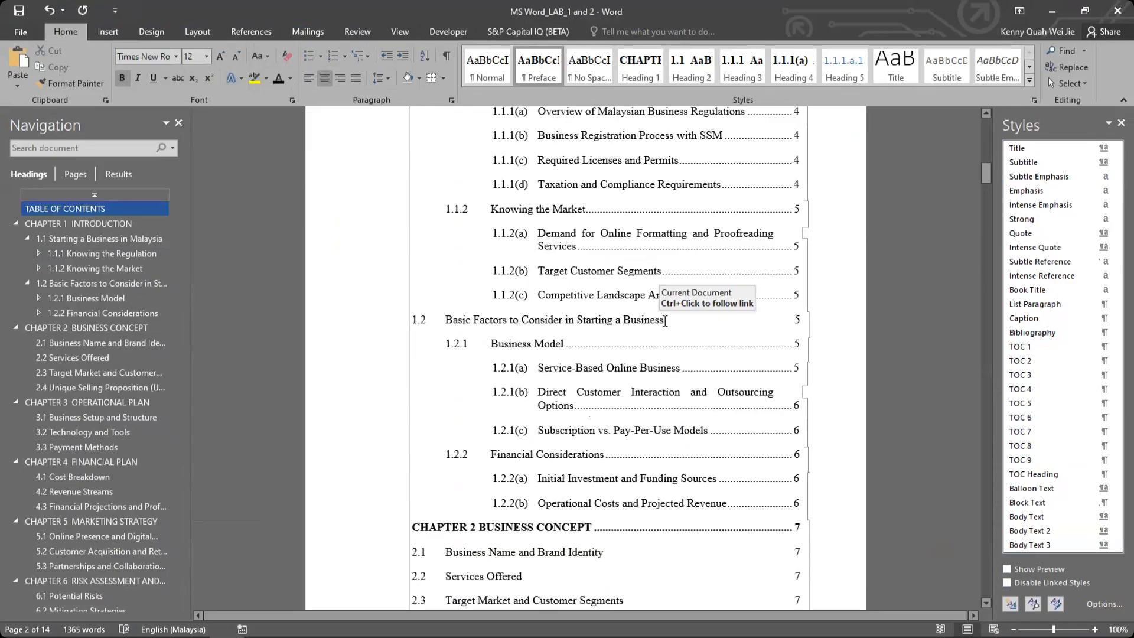
{"action": "left_click", "coordinate": [620, 330]}
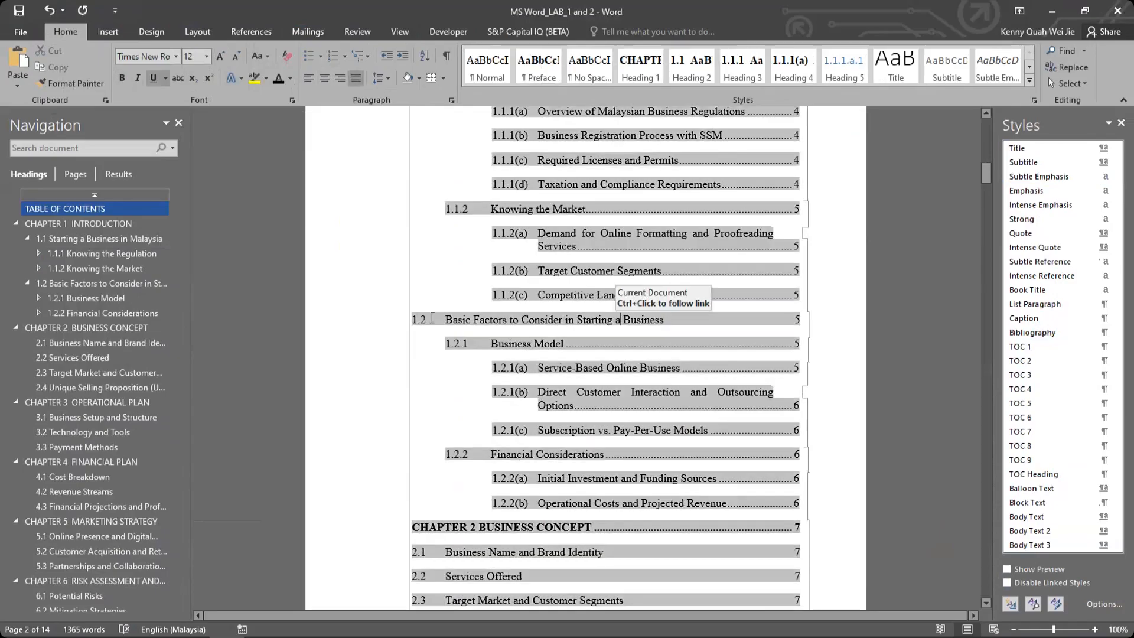
Give the TOC 2 style's 14.5 cm right-aligned tab stop a dotted leader and apply the style change.
{"action": "scroll", "coordinate": [483, 239], "scroll_direction": "up", "scroll_amount": 8}
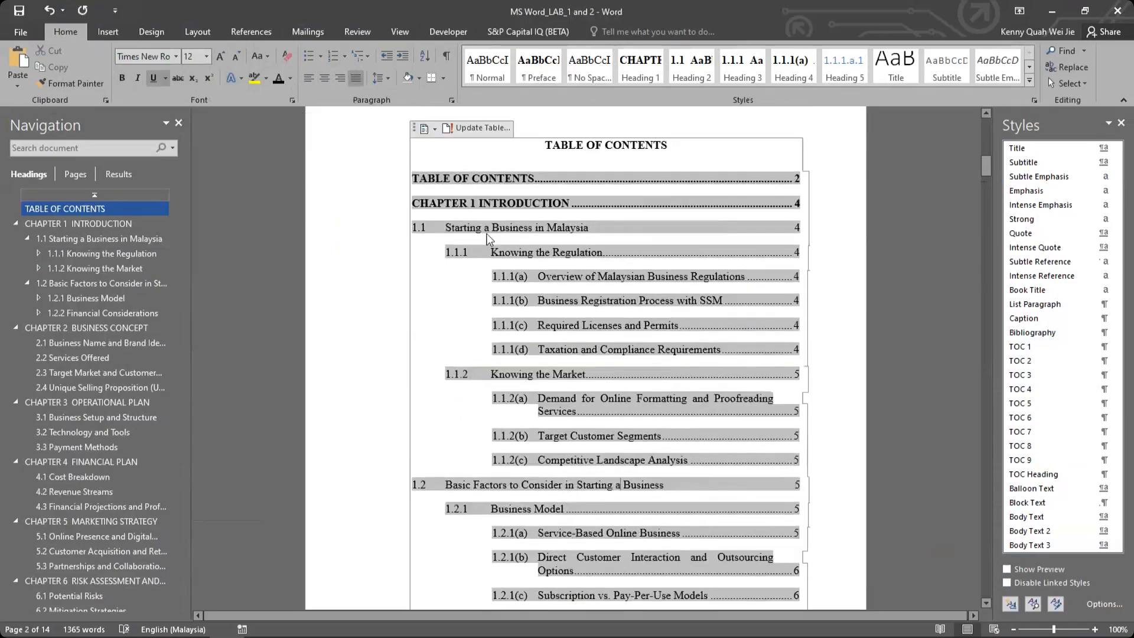
{"action": "left_click", "coordinate": [585, 252]}
{"action": "scroll", "coordinate": [907, 278], "scroll_direction": "down", "scroll_amount": 4}
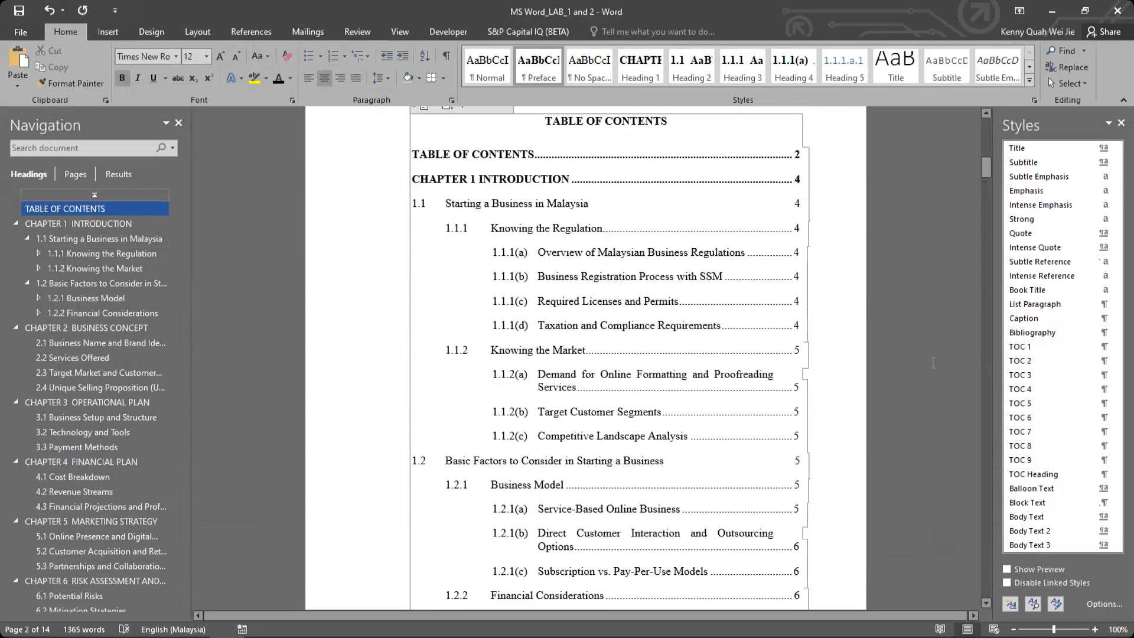
{"action": "left_click", "coordinate": [1102, 361]}
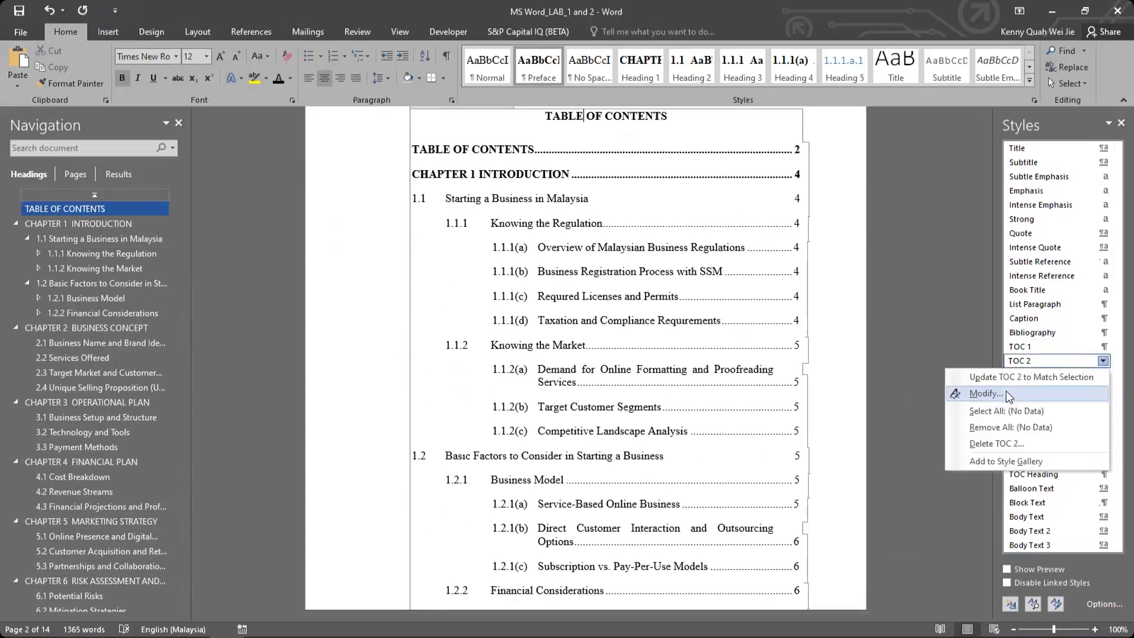
{"action": "left_click", "coordinate": [945, 394]}
{"action": "left_click", "coordinate": [583, 536]}
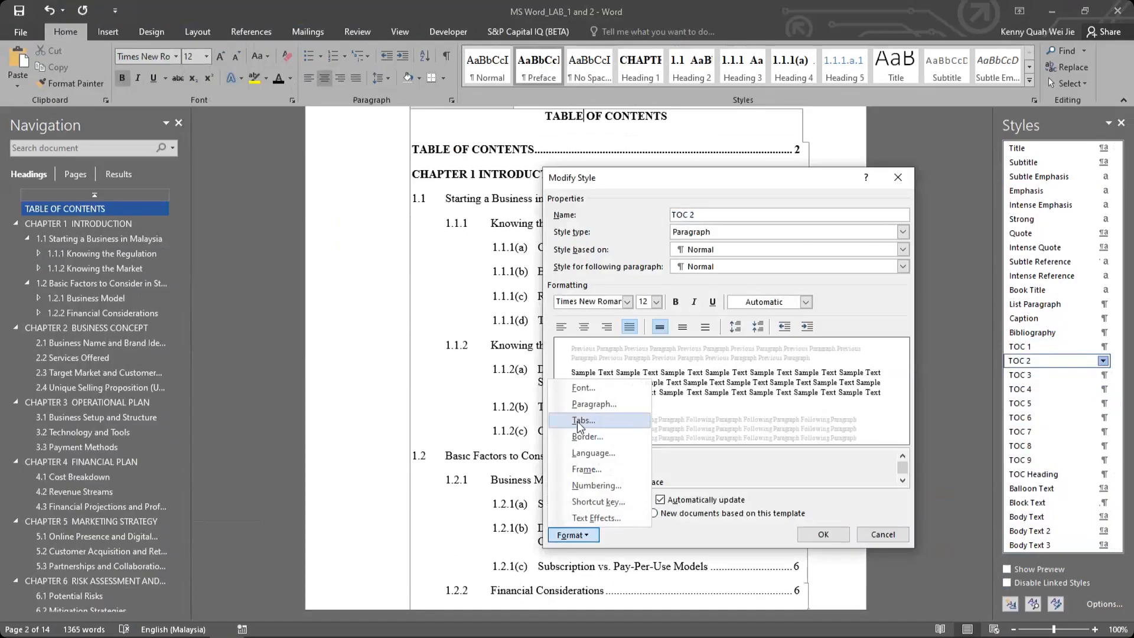
{"action": "left_click", "coordinate": [581, 421]}
{"action": "left_click", "coordinate": [544, 362]}
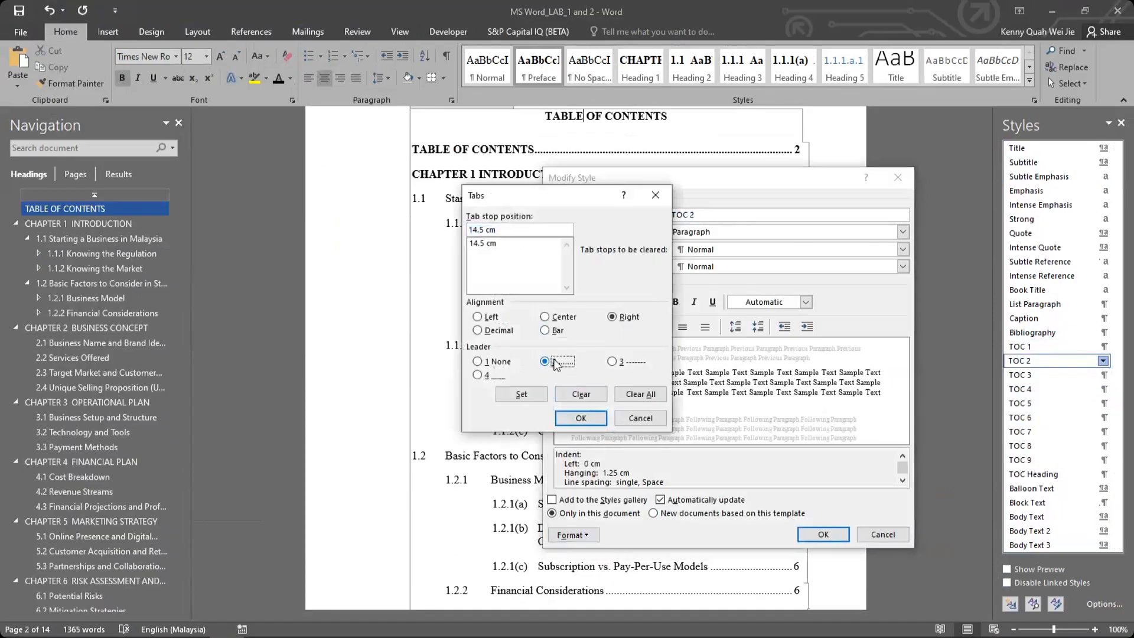
{"action": "left_click", "coordinate": [531, 392]}
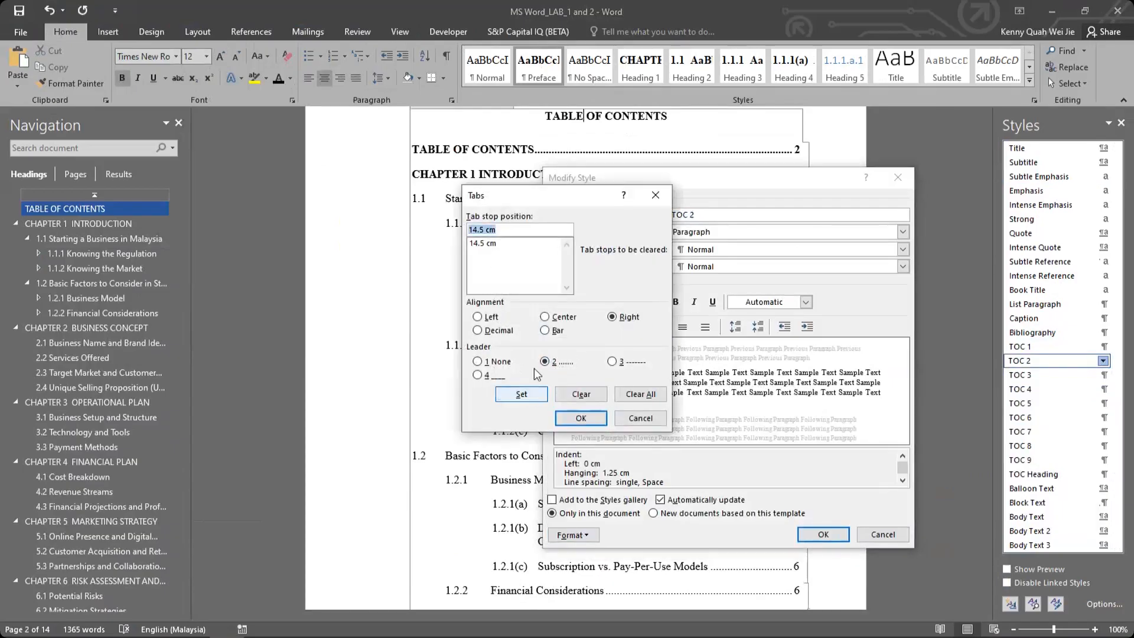
{"action": "left_click", "coordinate": [591, 416]}
{"action": "left_click", "coordinate": [822, 535]}
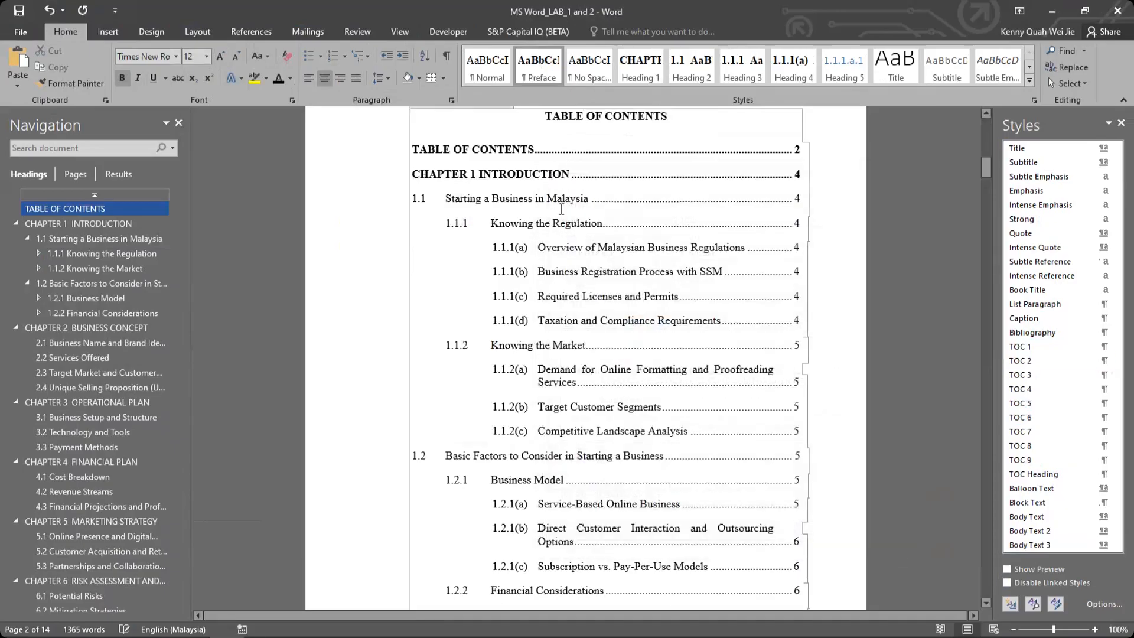
Update the table of contents with its current refresh option.
{"action": "scroll", "coordinate": [618, 231], "scroll_direction": "up", "scroll_amount": 3}
{"action": "left_click", "coordinate": [472, 201]}
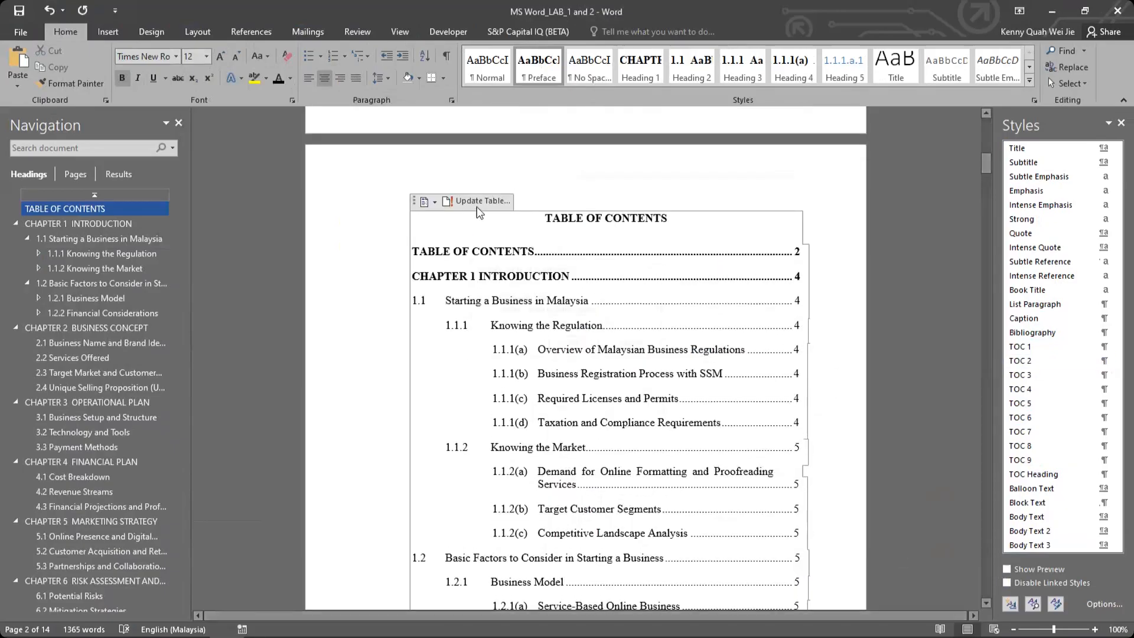
{"action": "left_click", "coordinate": [506, 323]}
{"action": "key", "text": "Return"}
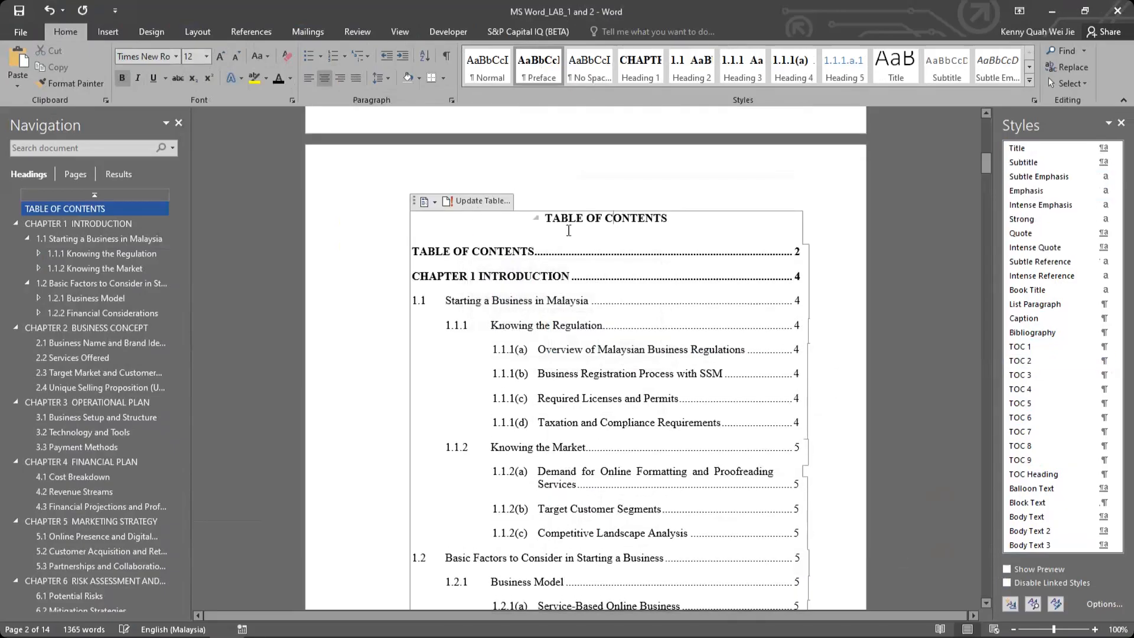
Examine the indents, dotted leaders and page numbers throughout the updated table of contents, down to the Chapter 1 page.
{"action": "scroll", "coordinate": [630, 210], "scroll_direction": "up", "scroll_amount": 4}
{"action": "scroll", "coordinate": [633, 245], "scroll_direction": "up", "scroll_amount": 12}
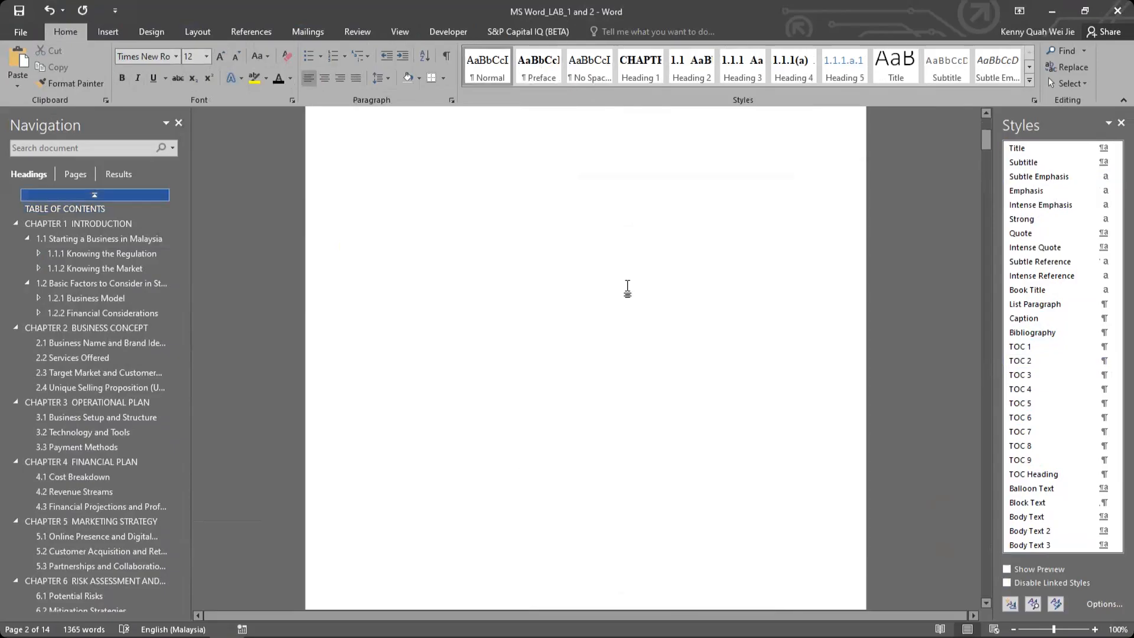
{"action": "scroll", "coordinate": [494, 378], "scroll_direction": "down", "scroll_amount": 15}
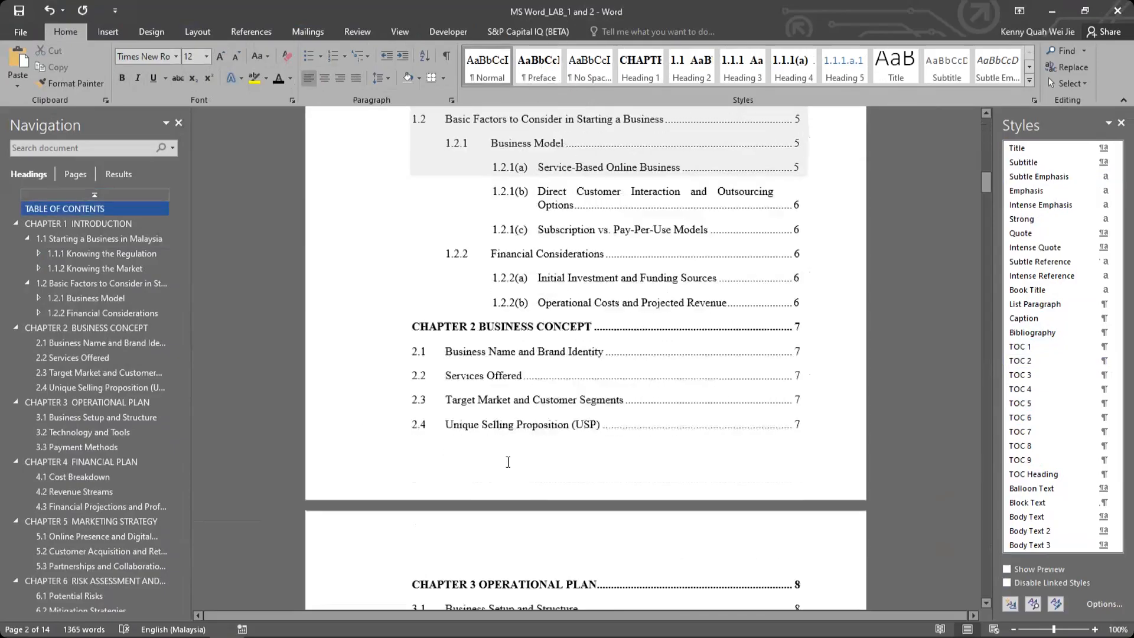
{"action": "scroll", "coordinate": [634, 420], "scroll_direction": "down", "scroll_amount": 7}
{"action": "scroll", "coordinate": [821, 397], "scroll_direction": "up", "scroll_amount": 7}
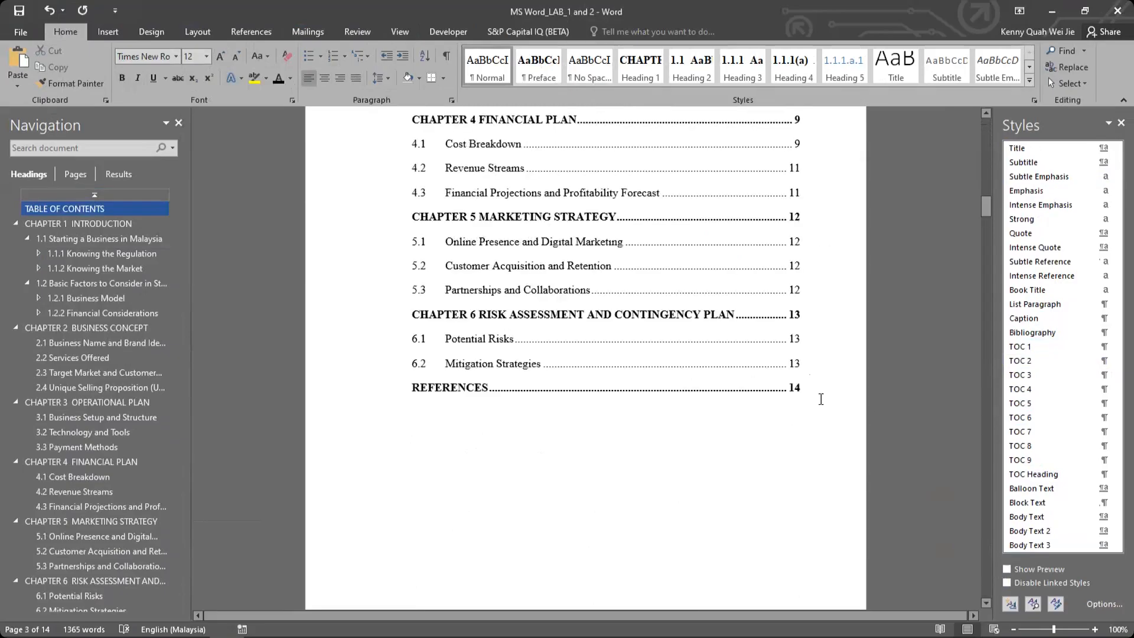
{"action": "scroll", "coordinate": [814, 397], "scroll_direction": "up", "scroll_amount": 7}
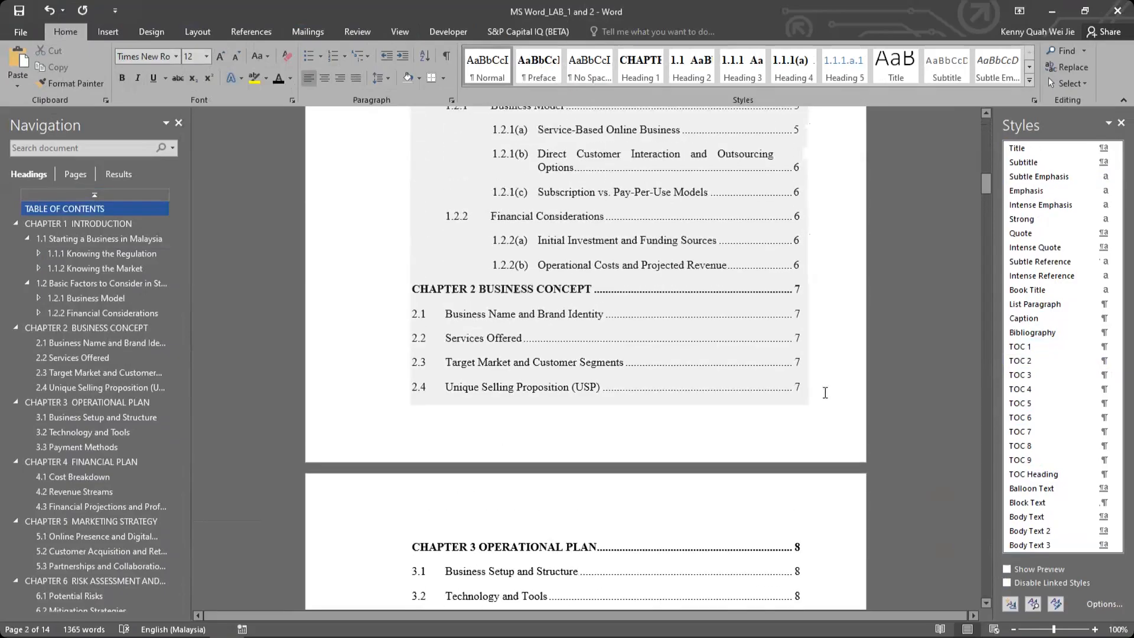
{"action": "scroll", "coordinate": [825, 393], "scroll_direction": "up", "scroll_amount": 4}
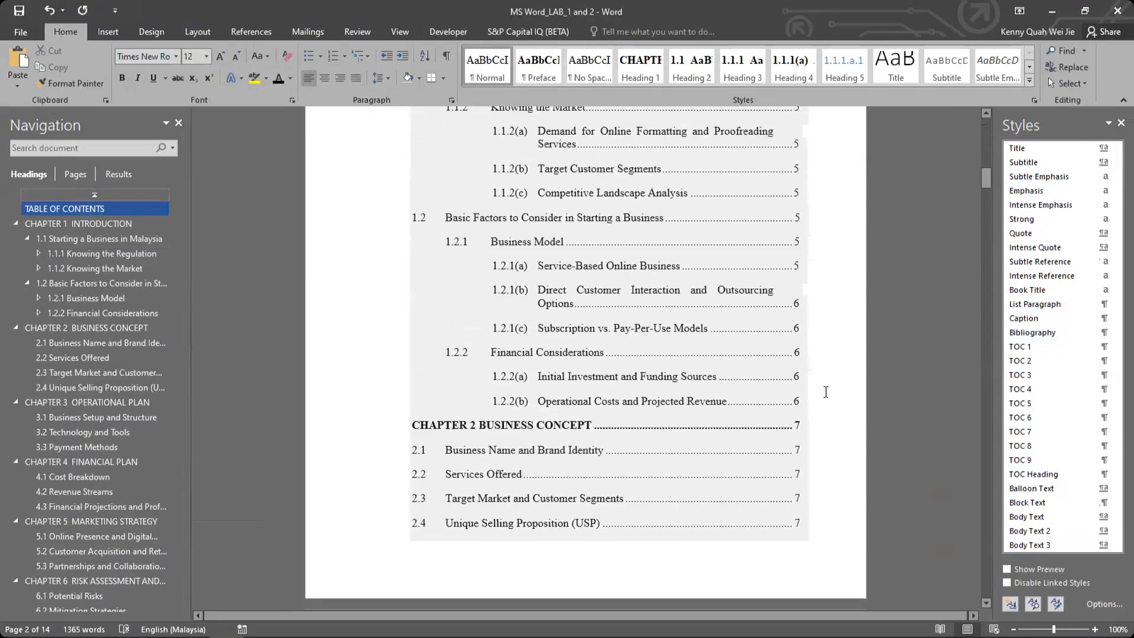
{"action": "scroll", "coordinate": [827, 390], "scroll_direction": "up", "scroll_amount": 12}
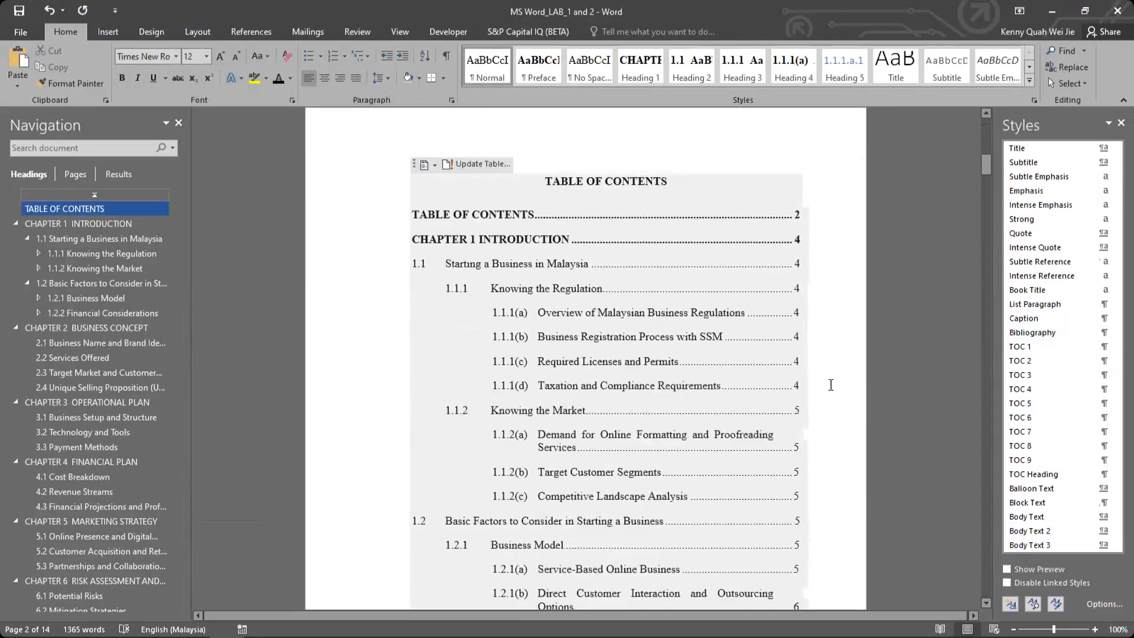
{"action": "scroll", "coordinate": [830, 385], "scroll_direction": "down", "scroll_amount": 20}
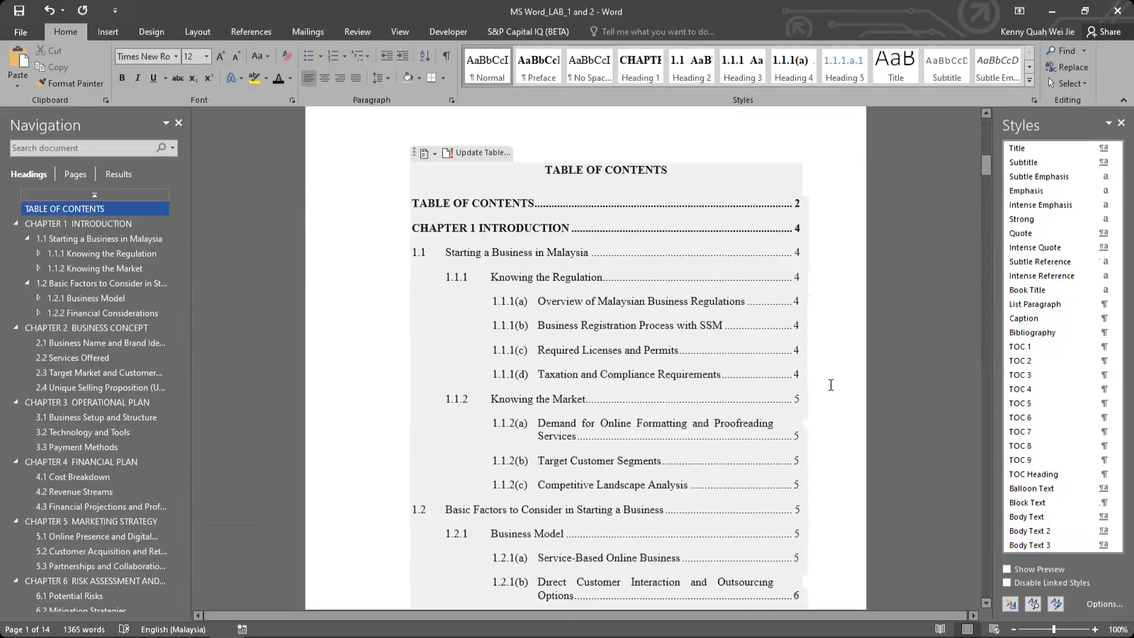
{"action": "scroll", "coordinate": [830, 386], "scroll_direction": "down", "scroll_amount": 4}
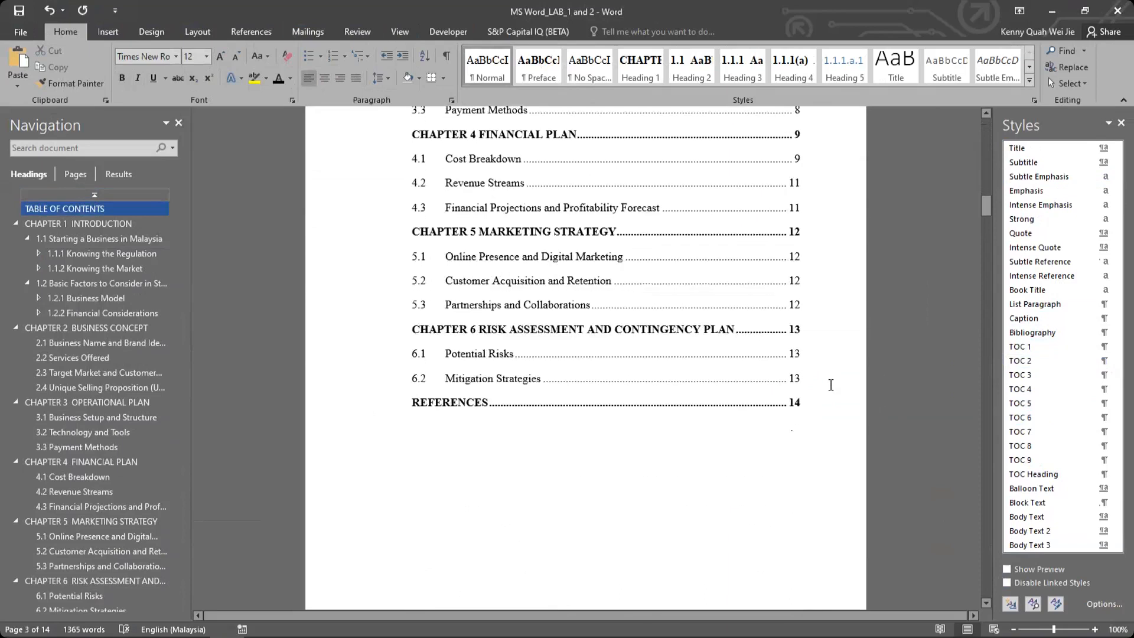
{"action": "scroll", "coordinate": [830, 385], "scroll_direction": "down", "scroll_amount": 11}
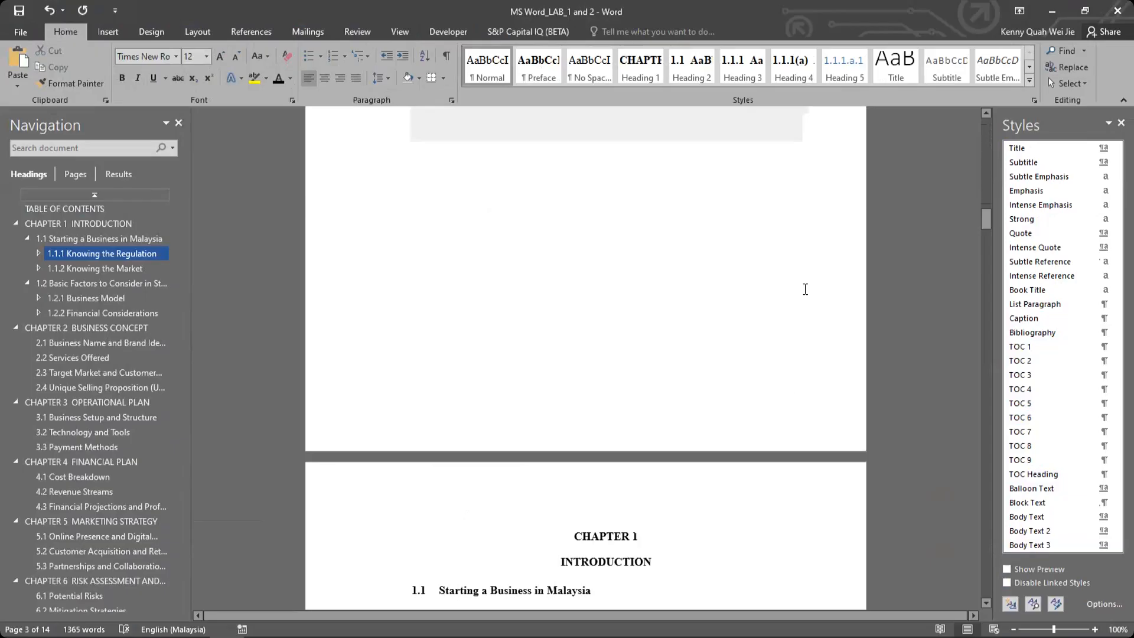
Review the page numbers listed in the table of contents and the boundary between the first page and the contents page.
{"action": "left_click", "coordinate": [909, 154]}
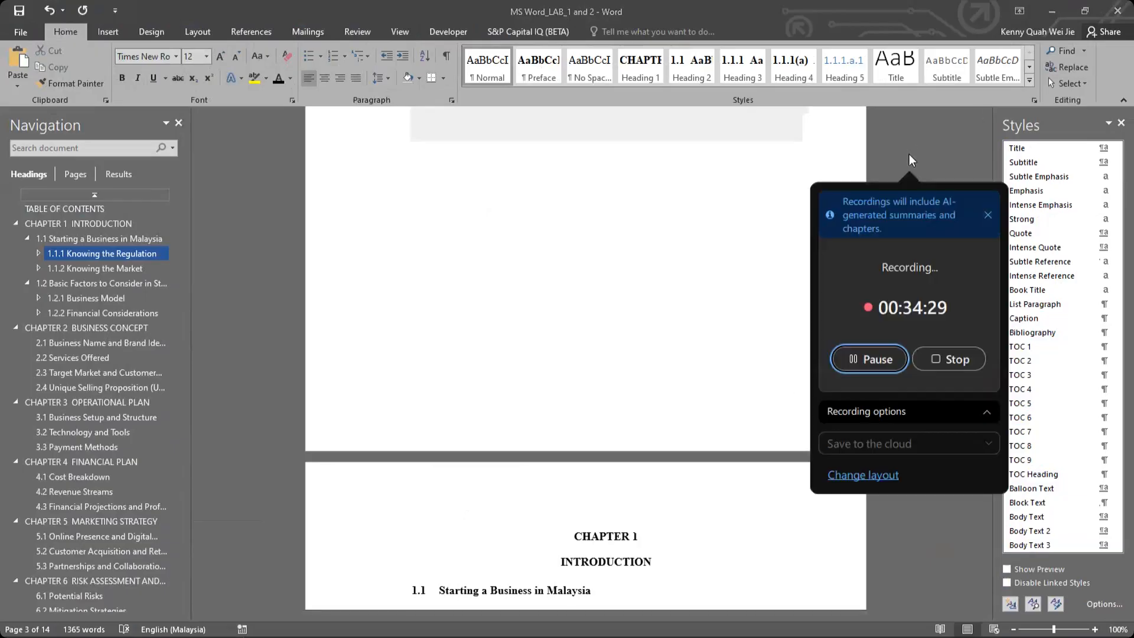
{"action": "left_click", "coordinate": [909, 155]}
{"action": "scroll", "coordinate": [726, 451], "scroll_direction": "up", "scroll_amount": 6}
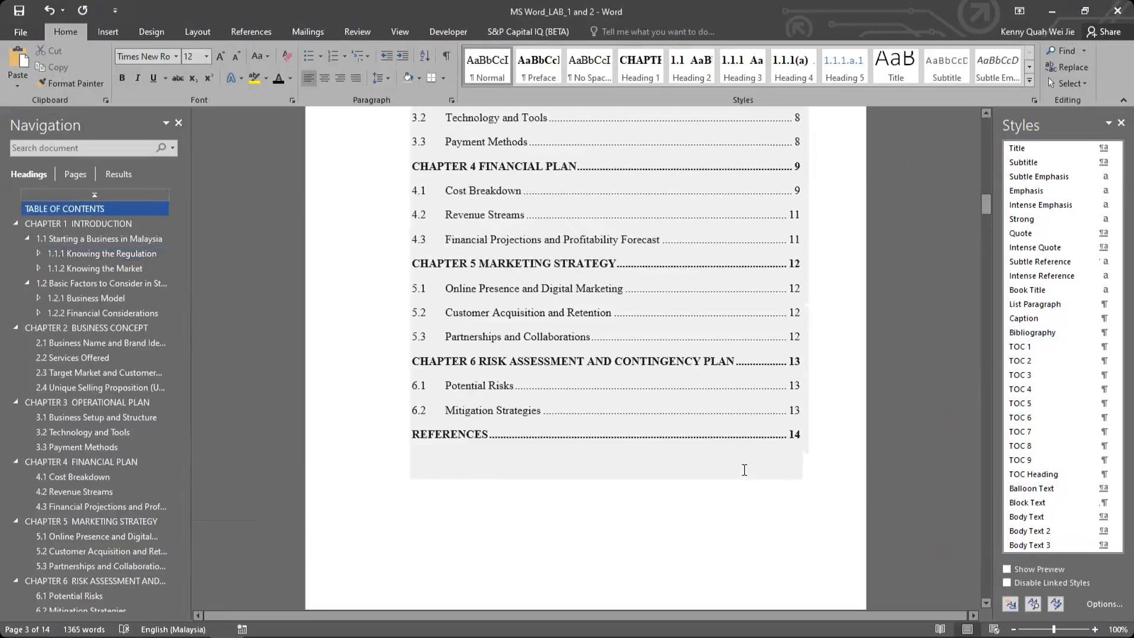
{"action": "scroll", "coordinate": [744, 470], "scroll_direction": "up", "scroll_amount": 4}
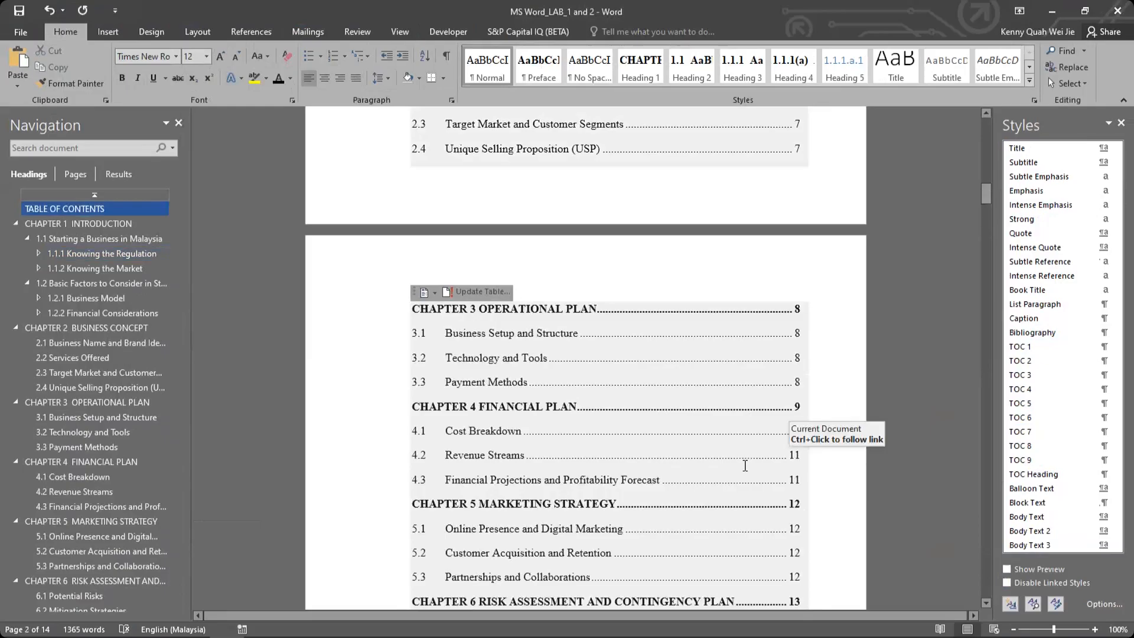
{"action": "scroll", "coordinate": [745, 466], "scroll_direction": "up", "scroll_amount": 6}
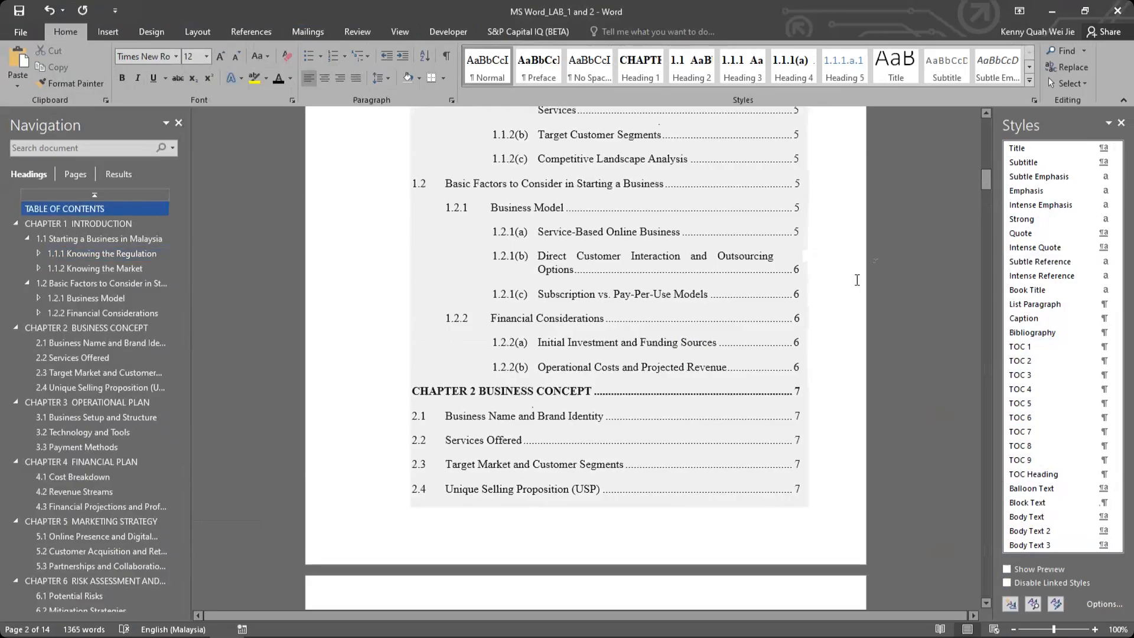
{"action": "scroll", "coordinate": [854, 279], "scroll_direction": "up", "scroll_amount": 10}
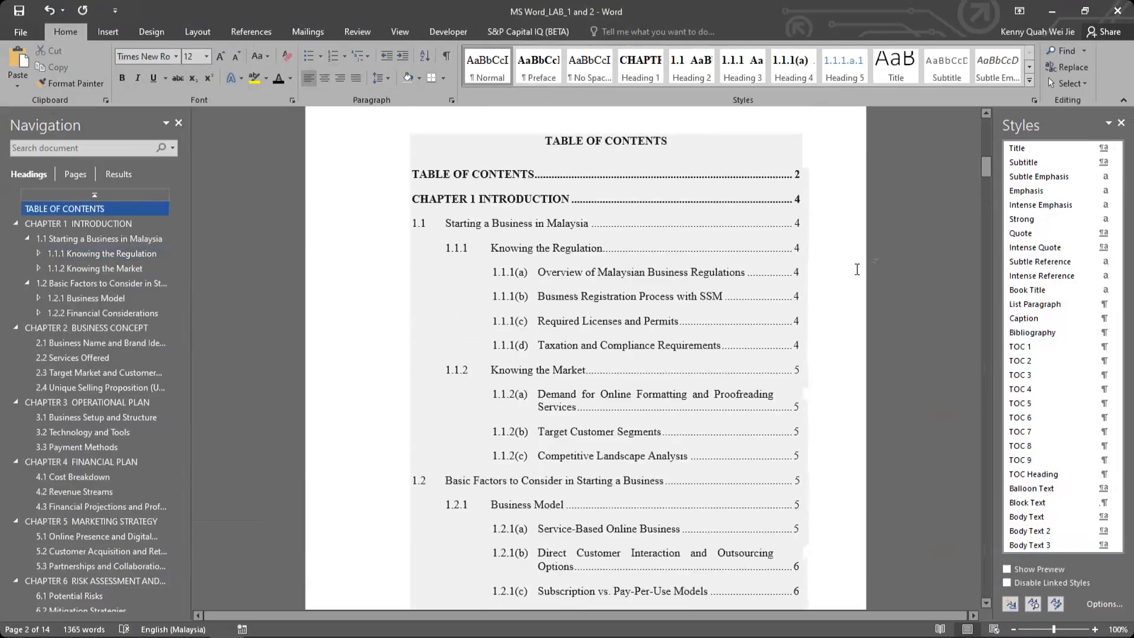
{"action": "scroll", "coordinate": [854, 299], "scroll_direction": "up", "scroll_amount": 10}
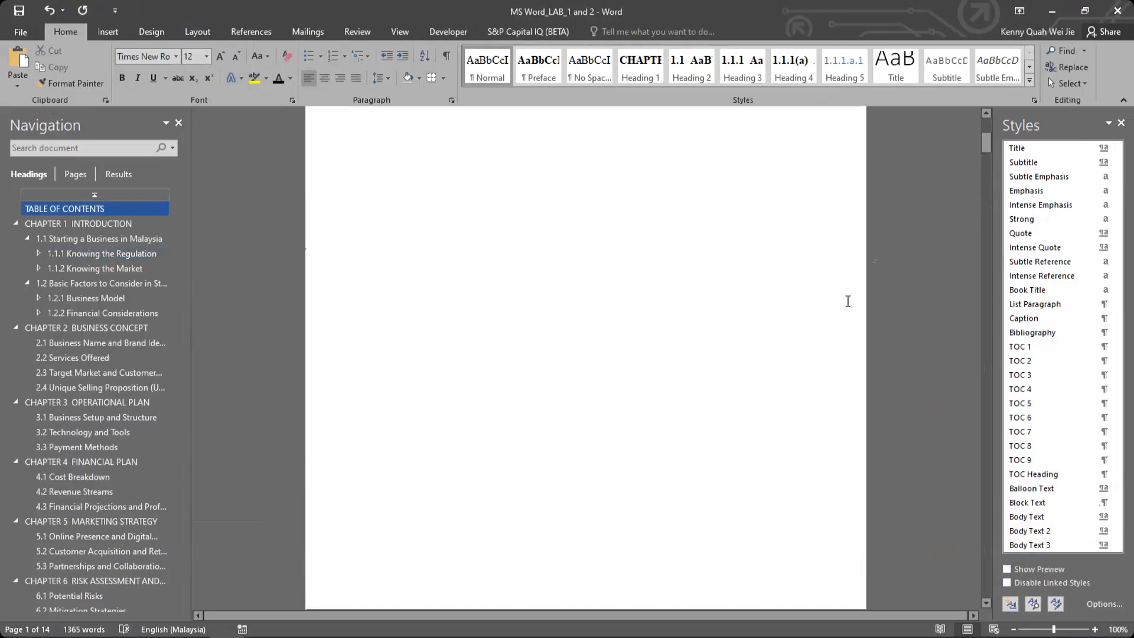
{"action": "scroll", "coordinate": [848, 301], "scroll_direction": "down", "scroll_amount": 1}
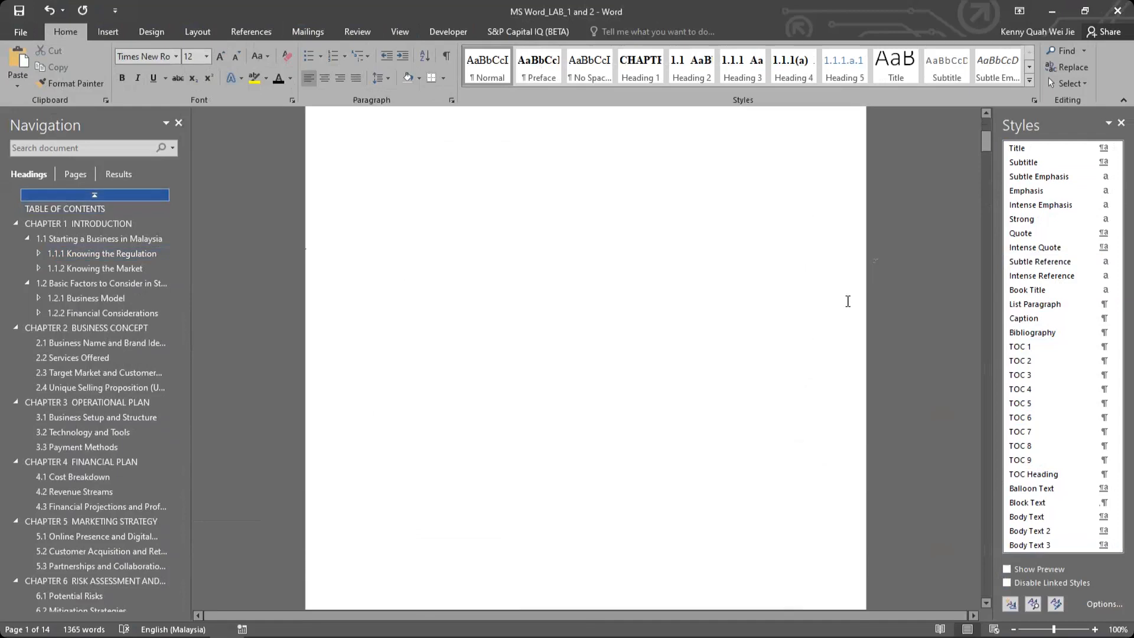
{"action": "scroll", "coordinate": [848, 301], "scroll_direction": "down", "scroll_amount": 5}
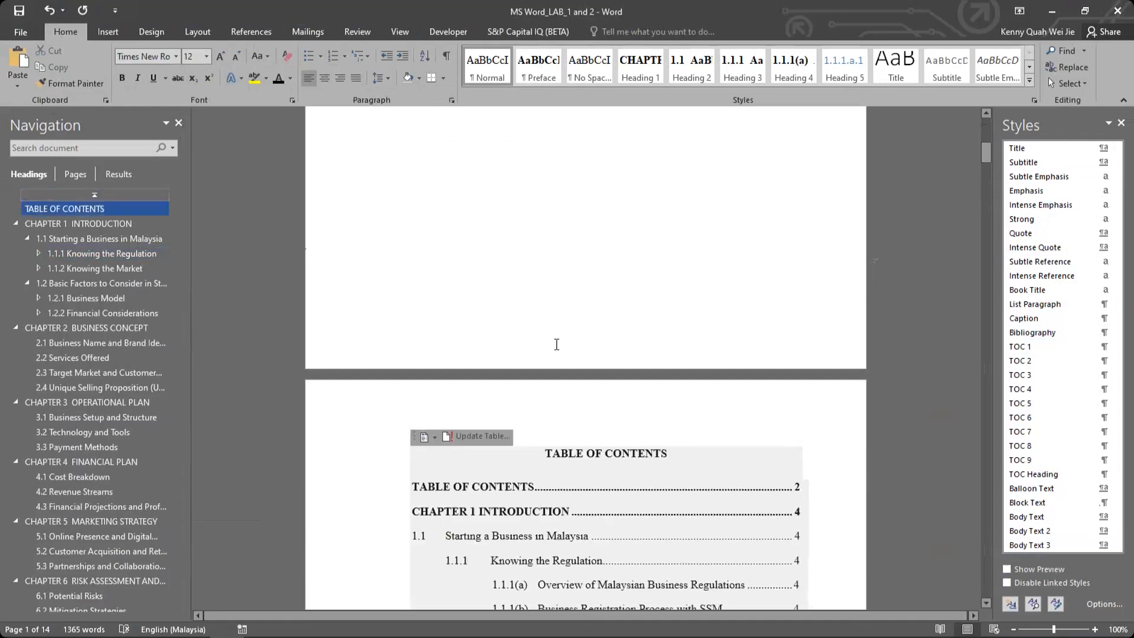
{"action": "scroll", "coordinate": [557, 344], "scroll_direction": "down", "scroll_amount": 6}
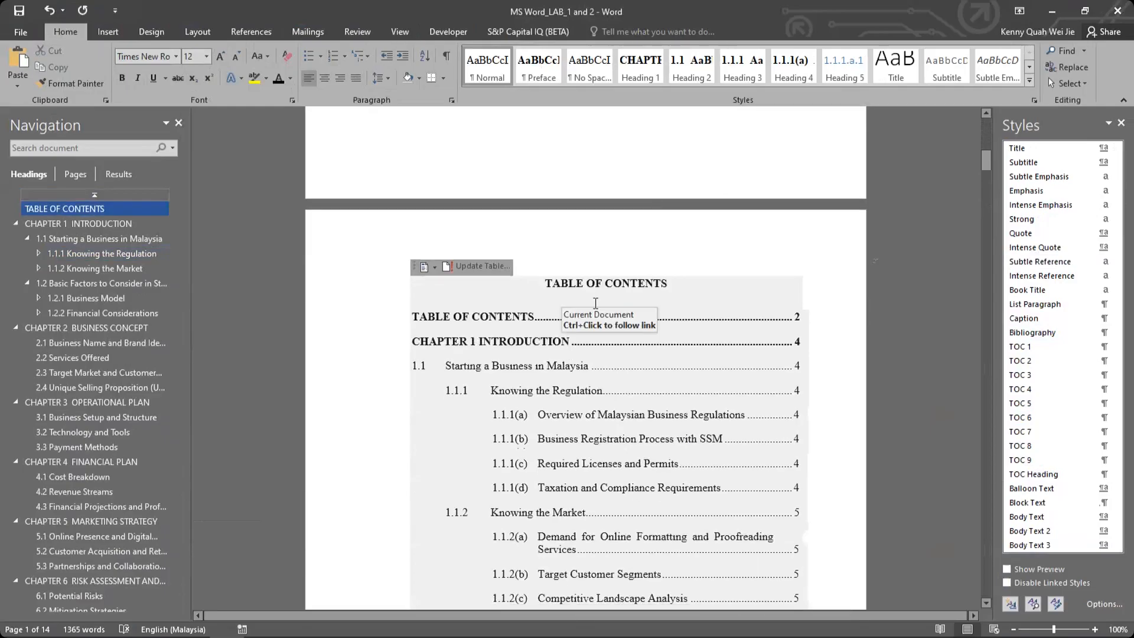
Open the section 1 header and footer for editing.
{"action": "double_click", "coordinate": [539, 175]}
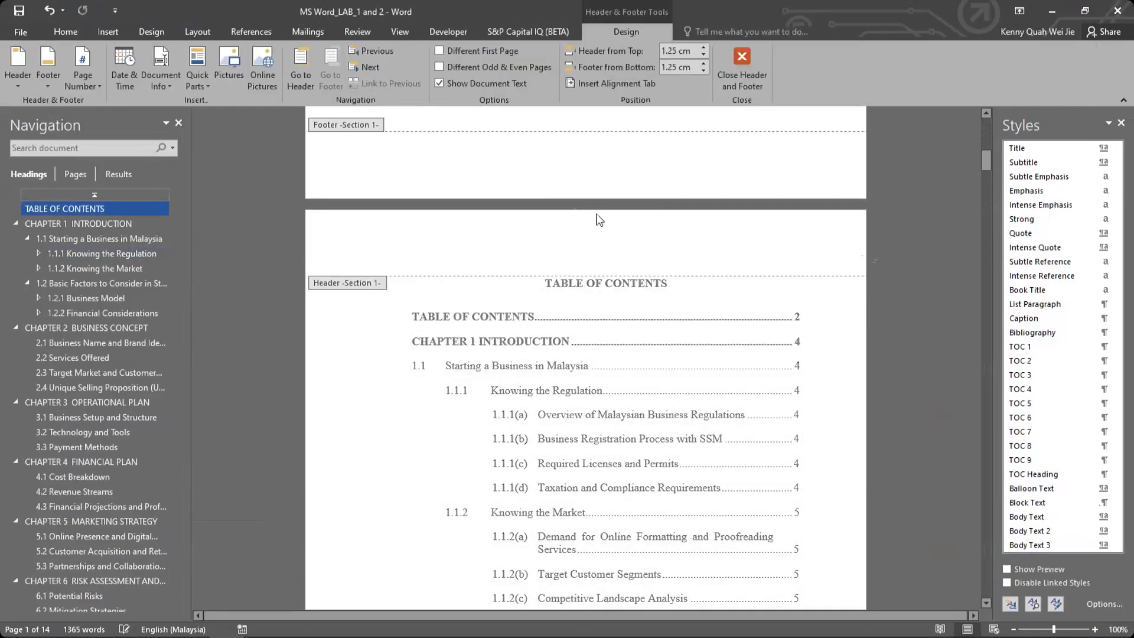
{"action": "scroll", "coordinate": [427, 225], "scroll_direction": "up", "scroll_amount": 5}
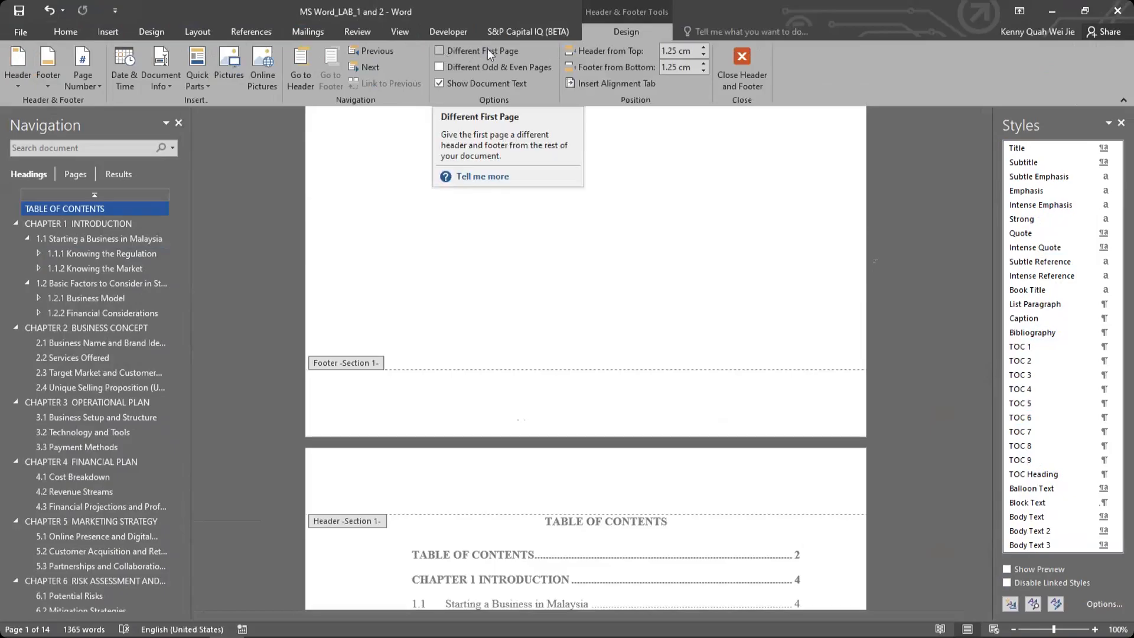
Try the Different First Page option on the section 1 header and footer.
{"action": "left_click", "coordinate": [438, 52]}
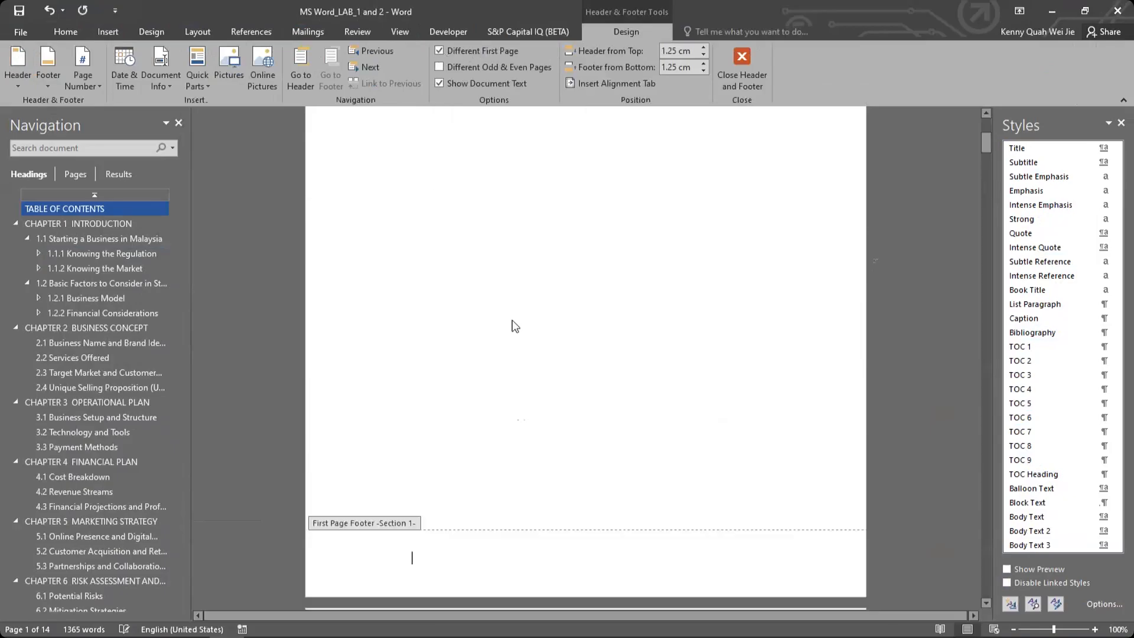
{"action": "scroll", "coordinate": [520, 325], "scroll_direction": "down", "scroll_amount": 2}
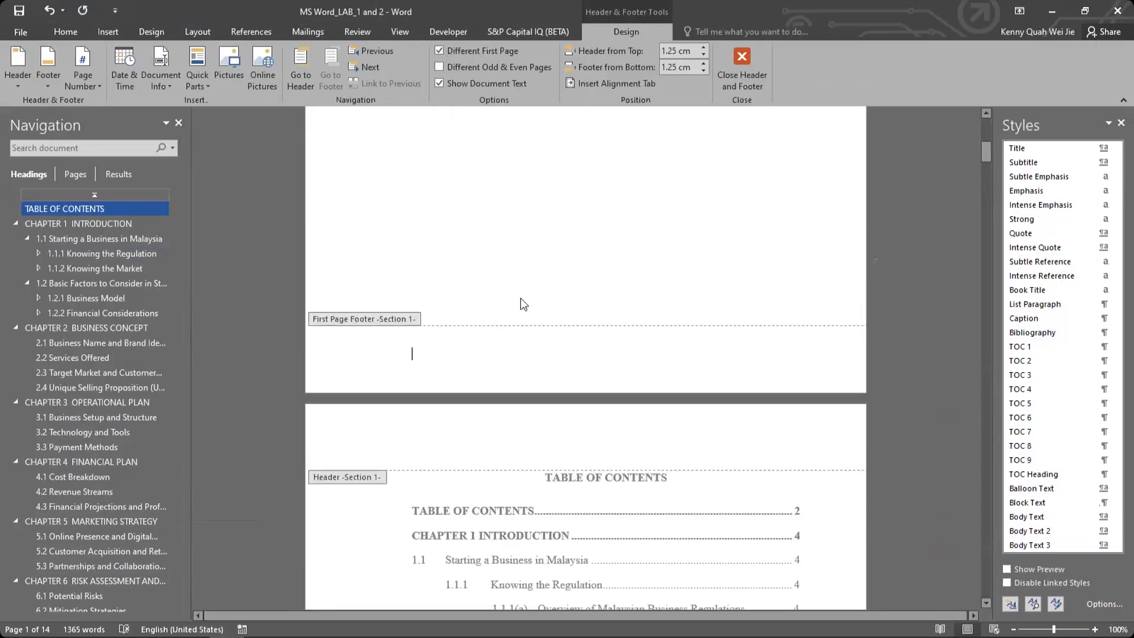
{"action": "left_click", "coordinate": [439, 50]}
Insert page numbers at the bottom of the section 1 pages using the centred Plain Number 2 design.
{"action": "scroll", "coordinate": [534, 254], "scroll_direction": "down", "scroll_amount": 8}
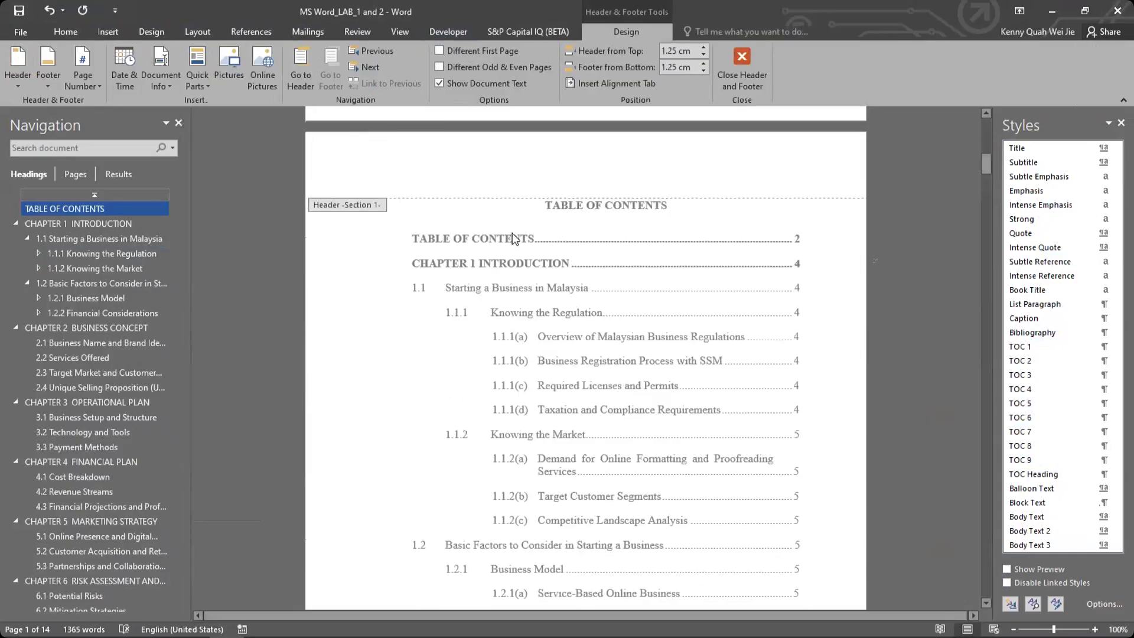
{"action": "scroll", "coordinate": [512, 232], "scroll_direction": "up", "scroll_amount": 3}
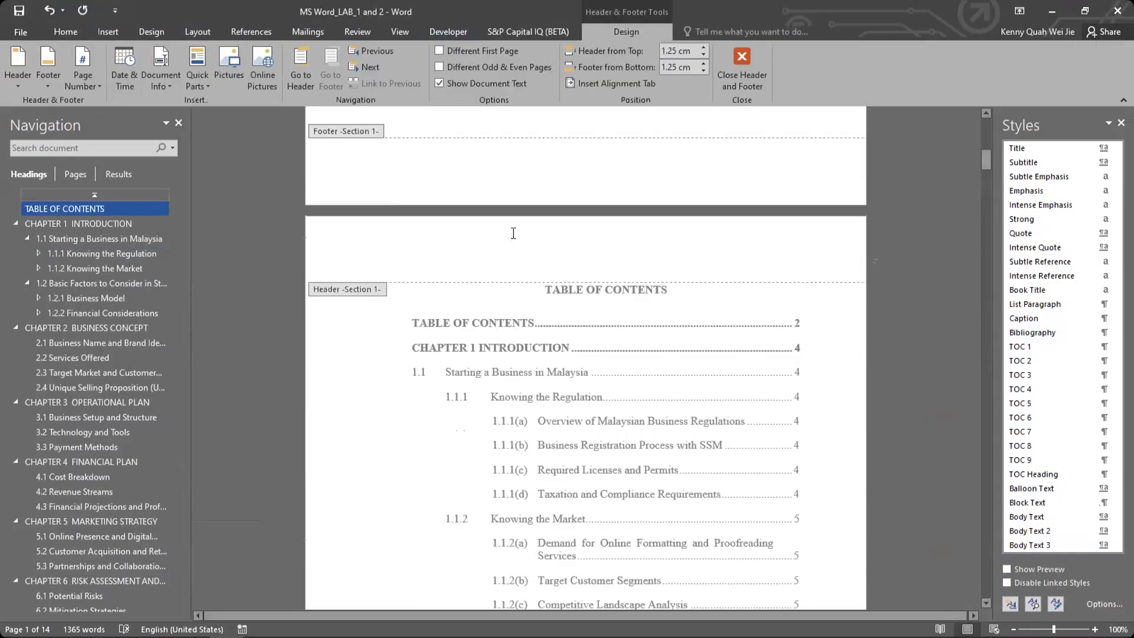
{"action": "left_click", "coordinate": [90, 88]}
{"action": "mouse_move", "coordinate": [115, 137]}
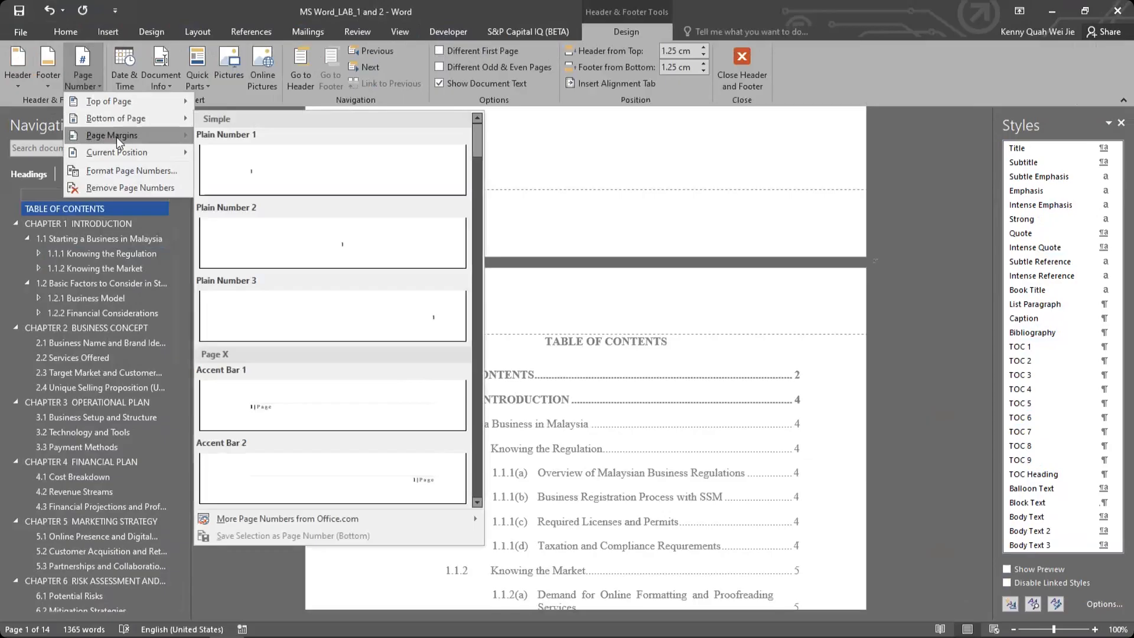
{"action": "mouse_move", "coordinate": [126, 118]}
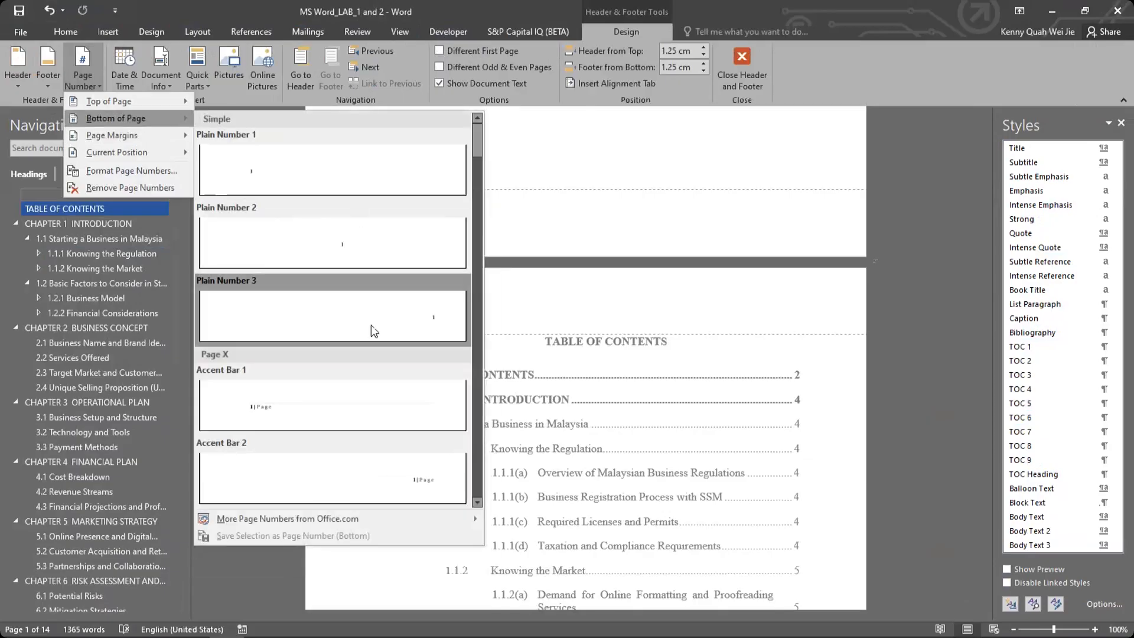
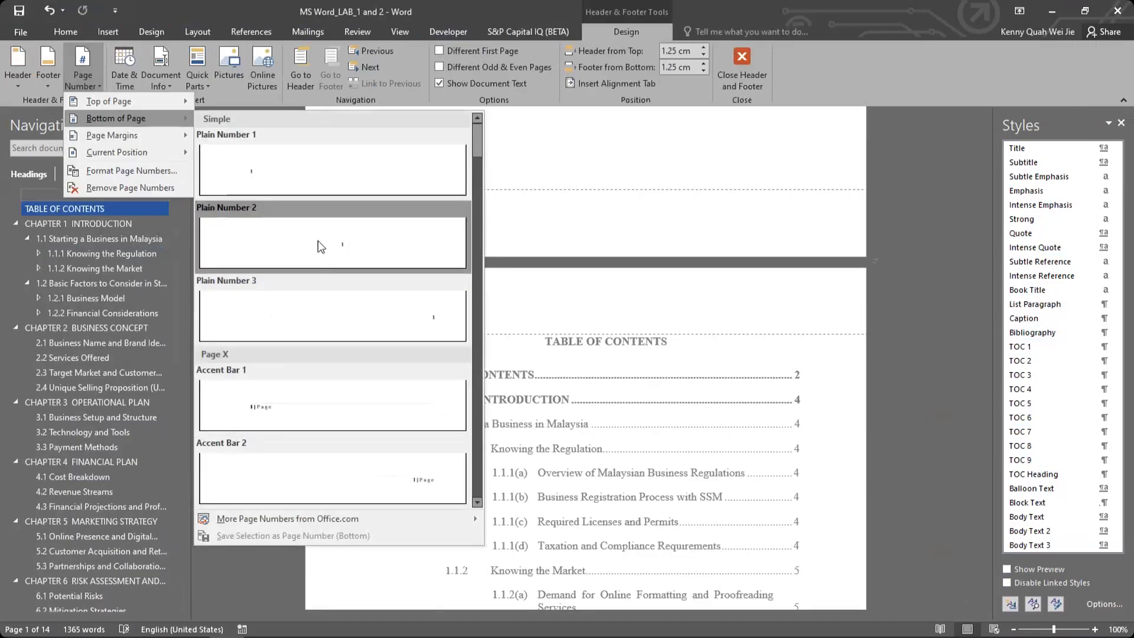
{"action": "left_click", "coordinate": [318, 240]}
{"action": "scroll", "coordinate": [646, 205], "scroll_direction": "up", "scroll_amount": 2}
{"action": "scroll", "coordinate": [647, 204], "scroll_direction": "down", "scroll_amount": 10}
{"action": "scroll", "coordinate": [645, 250], "scroll_direction": "down", "scroll_amount": 10}
{"action": "scroll", "coordinate": [647, 254], "scroll_direction": "down", "scroll_amount": 10}
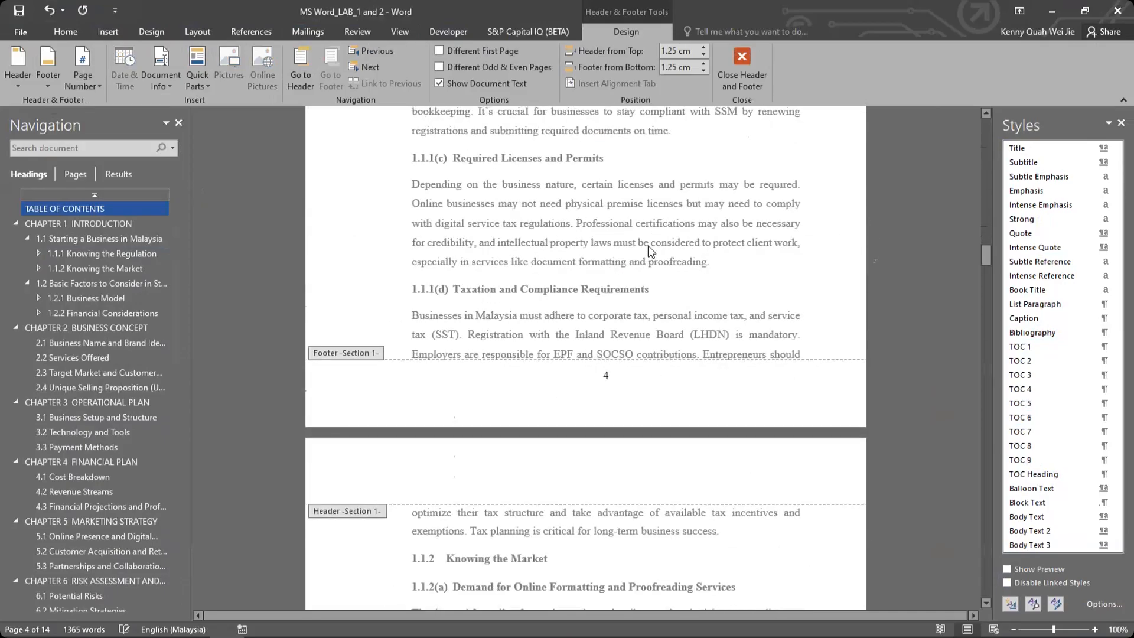
{"action": "scroll", "coordinate": [650, 248], "scroll_direction": "up", "scroll_amount": 8}
Leave header and footer editing and enter the title ACW180 INFORMATION TECHNOLOGY AND ACCOUNTING at the start of the blank first page.
{"action": "left_click_drag", "start_coordinate": [990, 225], "coordinate": [1002, 115]}
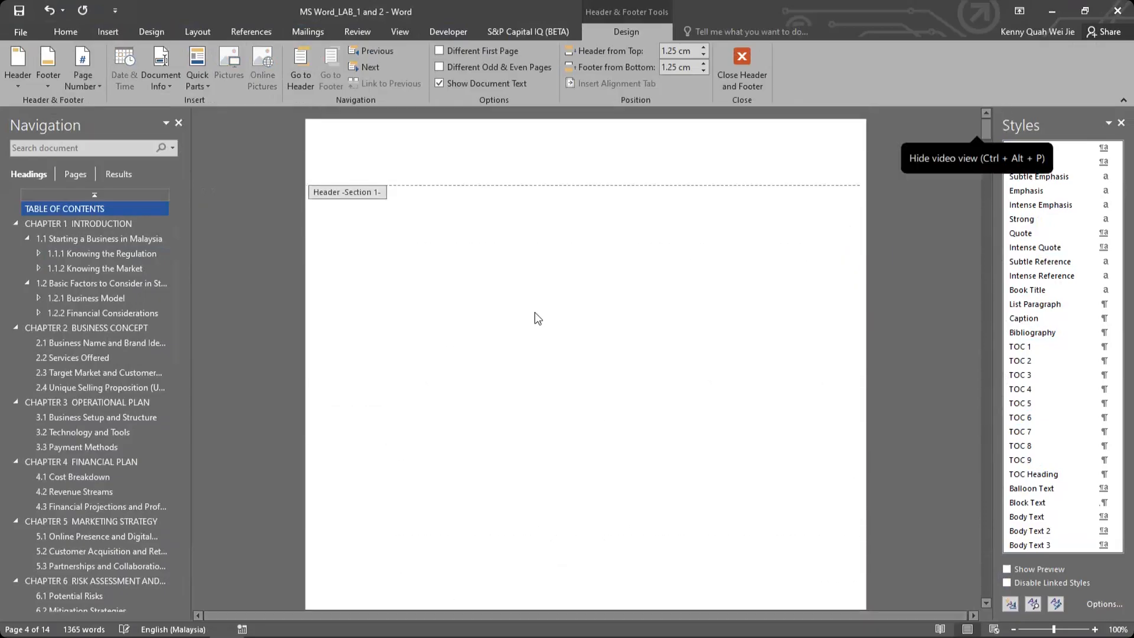
{"action": "double_click", "coordinate": [535, 308]}
{"action": "scroll", "coordinate": [531, 310], "scroll_direction": "down", "scroll_amount": 5}
{"action": "scroll", "coordinate": [532, 245], "scroll_direction": "up", "scroll_amount": 6}
{"action": "left_click", "coordinate": [431, 214]}
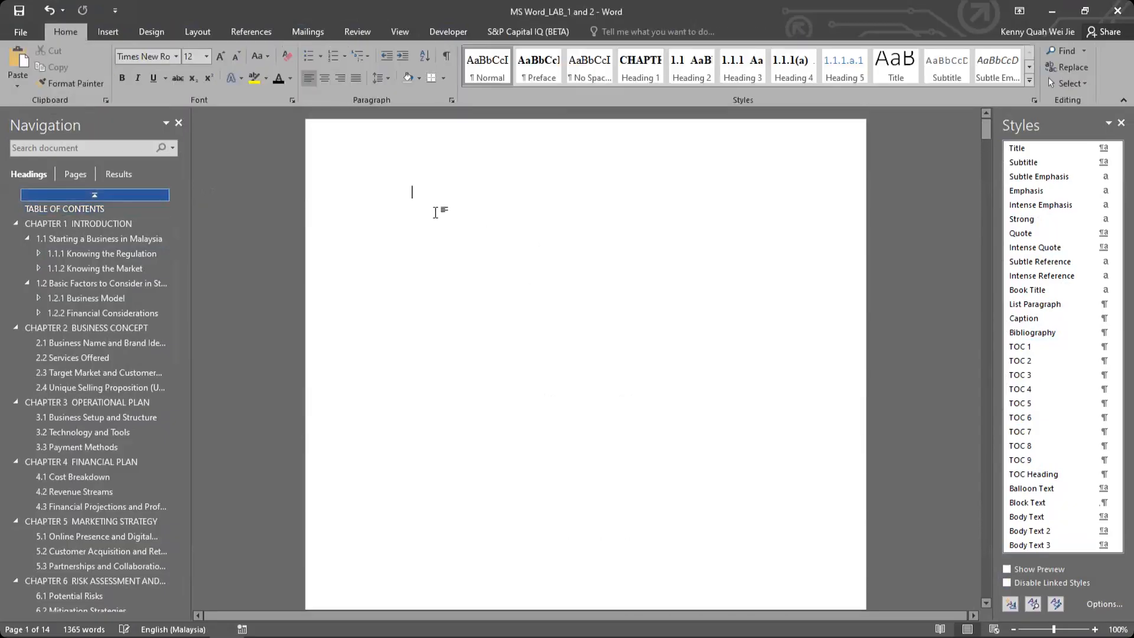
{"action": "type", "text": "ACW180 INFORMA"}
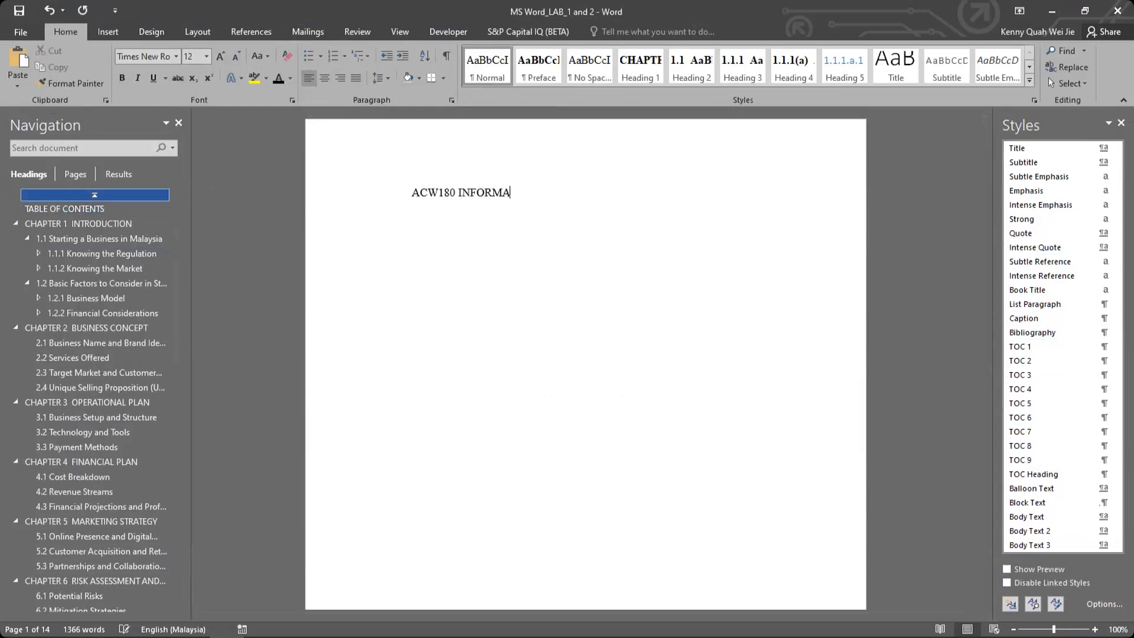
{"action": "type", "text": "TION TECHNOLOGY AND ACCO"}
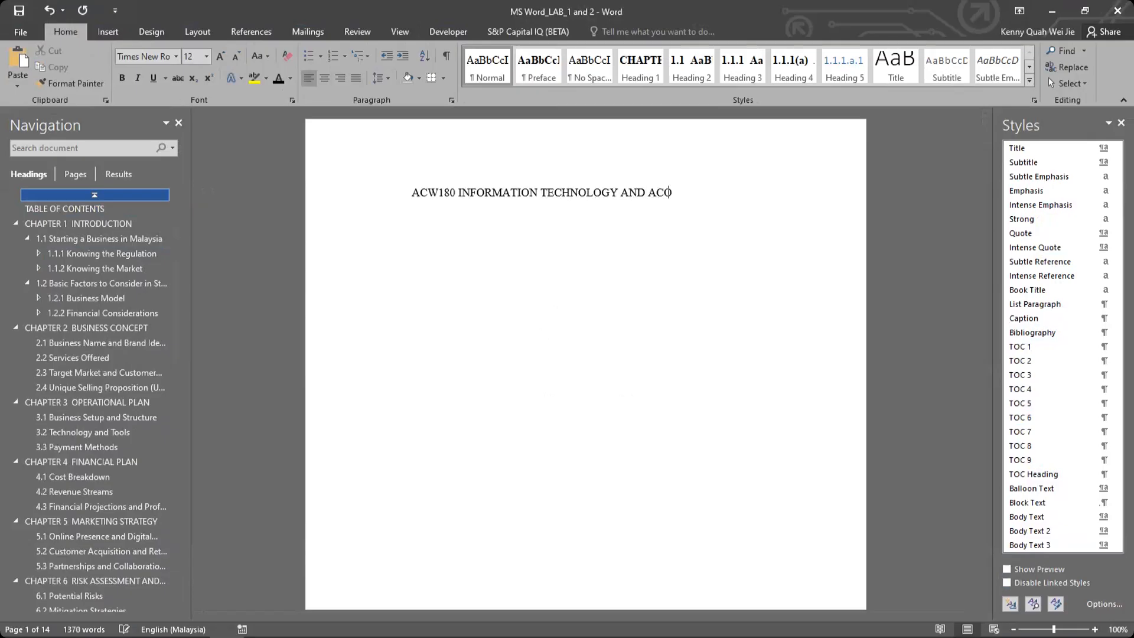
{"action": "type", "text": "UNTING"}
Centre the cover page title and set its font size to 48.
{"action": "left_click", "coordinate": [398, 204]}
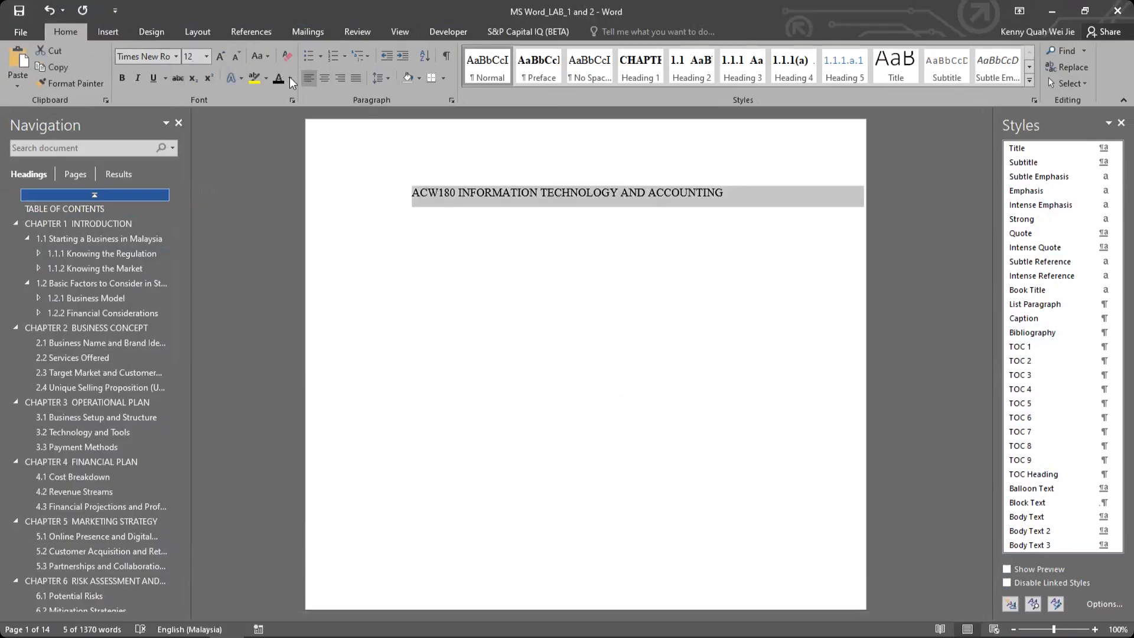
{"action": "left_click", "coordinate": [326, 75]}
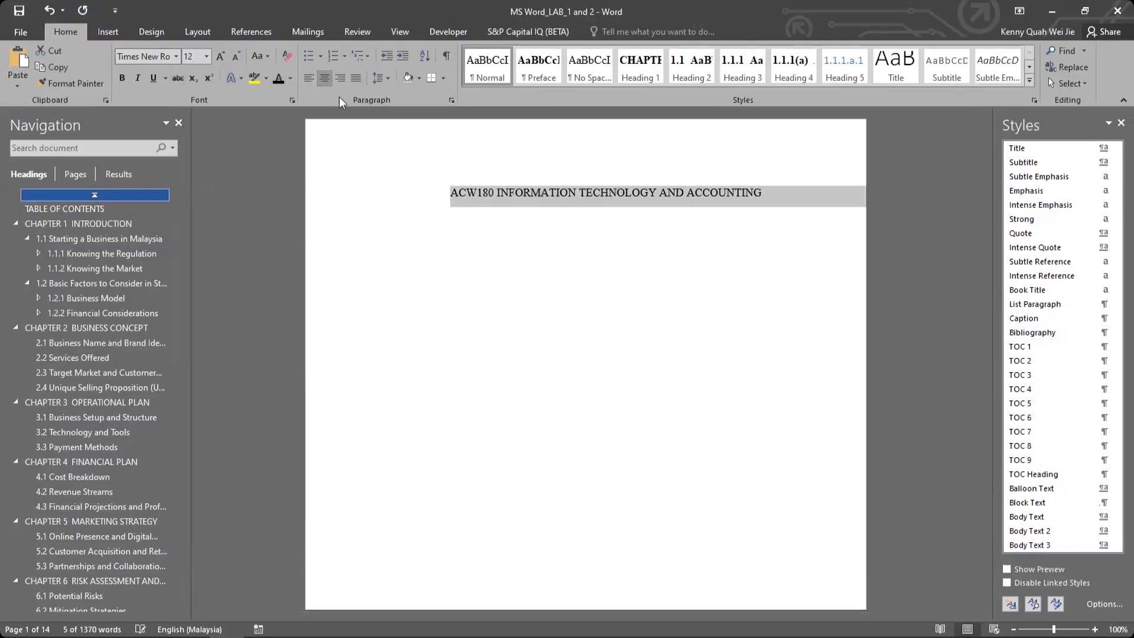
{"action": "left_click", "coordinate": [206, 56]}
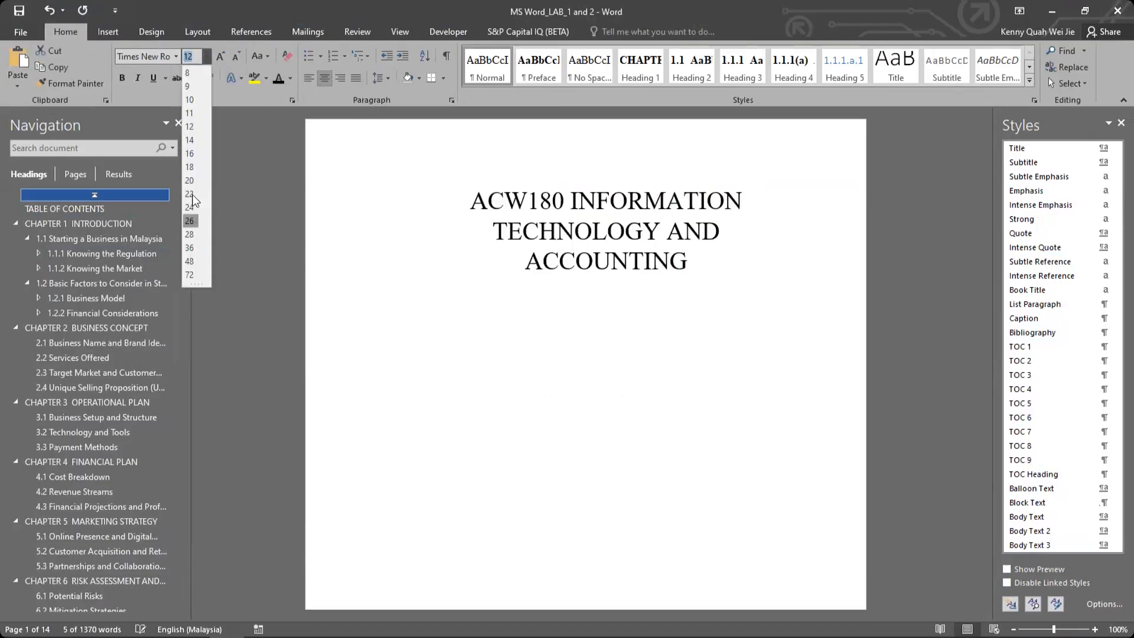
{"action": "left_click", "coordinate": [191, 261]}
{"action": "left_click", "coordinate": [556, 309]}
{"action": "scroll", "coordinate": [679, 325], "scroll_direction": "down", "scroll_amount": 10}
{"action": "scroll", "coordinate": [681, 324], "scroll_direction": "up", "scroll_amount": 8}
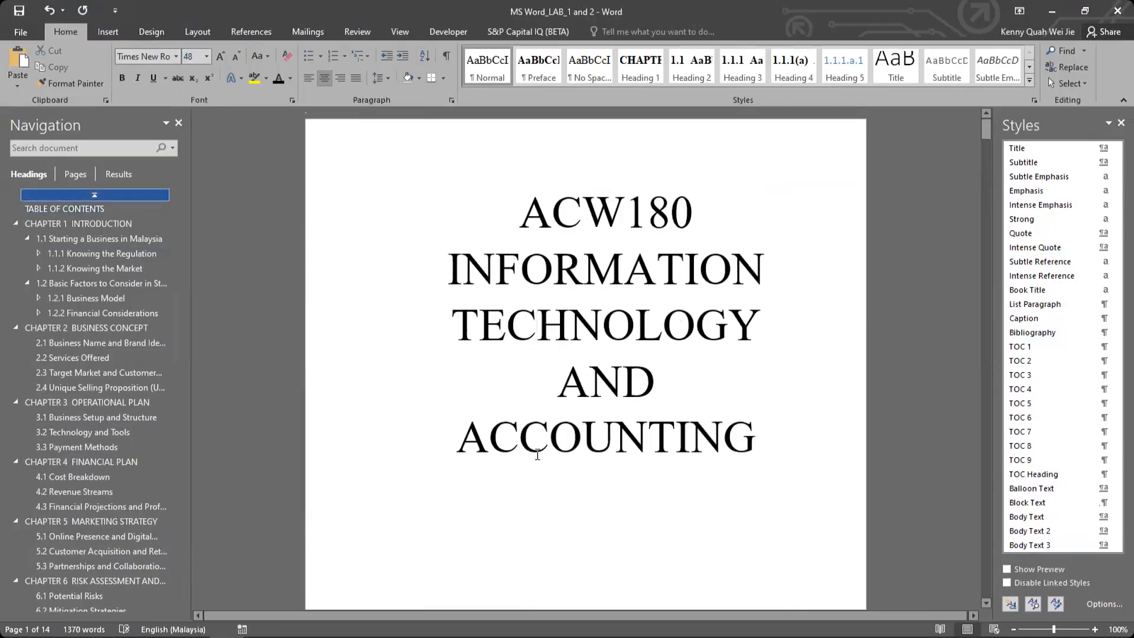
{"action": "scroll", "coordinate": [538, 455], "scroll_direction": "down", "scroll_amount": 3}
{"action": "scroll", "coordinate": [547, 355], "scroll_direction": "up", "scroll_amount": 3}
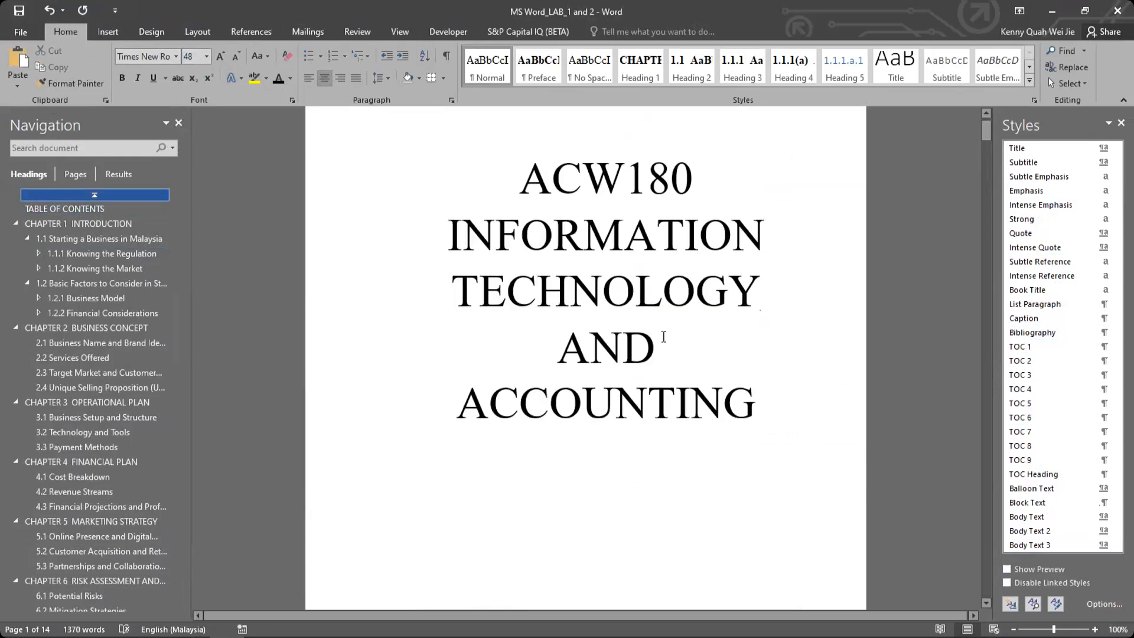
Apply the orange outlined text effect with a shadow to the whole cover page title.
{"action": "left_click_drag", "start_coordinate": [759, 413], "coordinate": [484, 169]}
{"action": "left_click", "coordinate": [232, 76]}
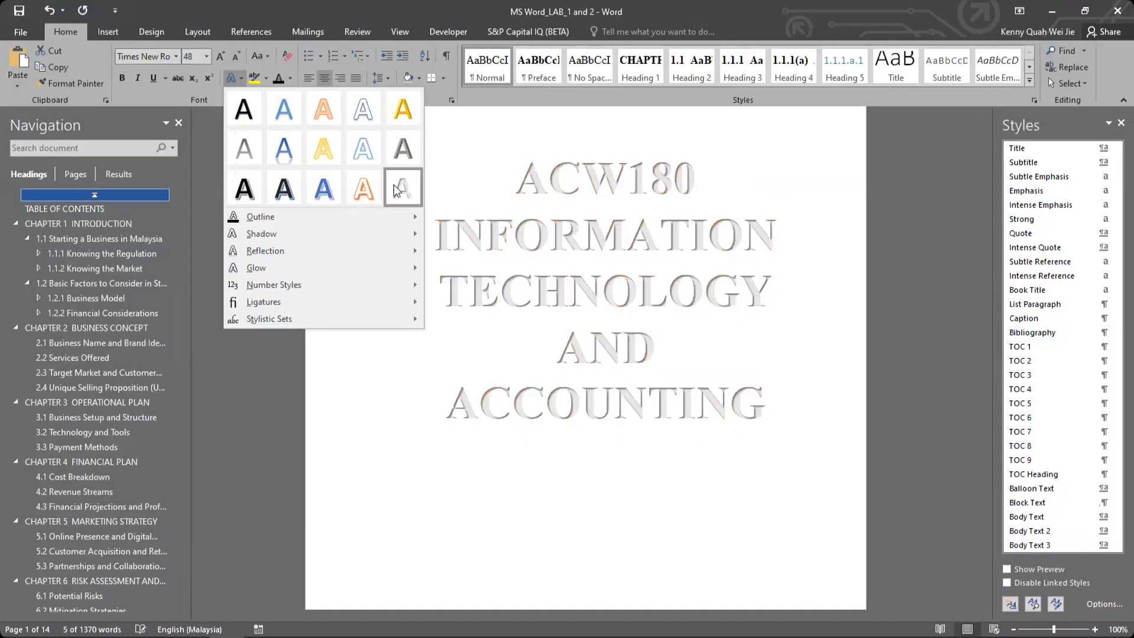
{"action": "left_click", "coordinate": [362, 192]}
{"action": "left_click", "coordinate": [649, 401]}
{"action": "scroll", "coordinate": [649, 335], "scroll_direction": "down", "scroll_amount": 2}
{"action": "scroll", "coordinate": [655, 328], "scroll_direction": "down", "scroll_amount": 5}
{"action": "scroll", "coordinate": [415, 286], "scroll_direction": "up", "scroll_amount": 5}
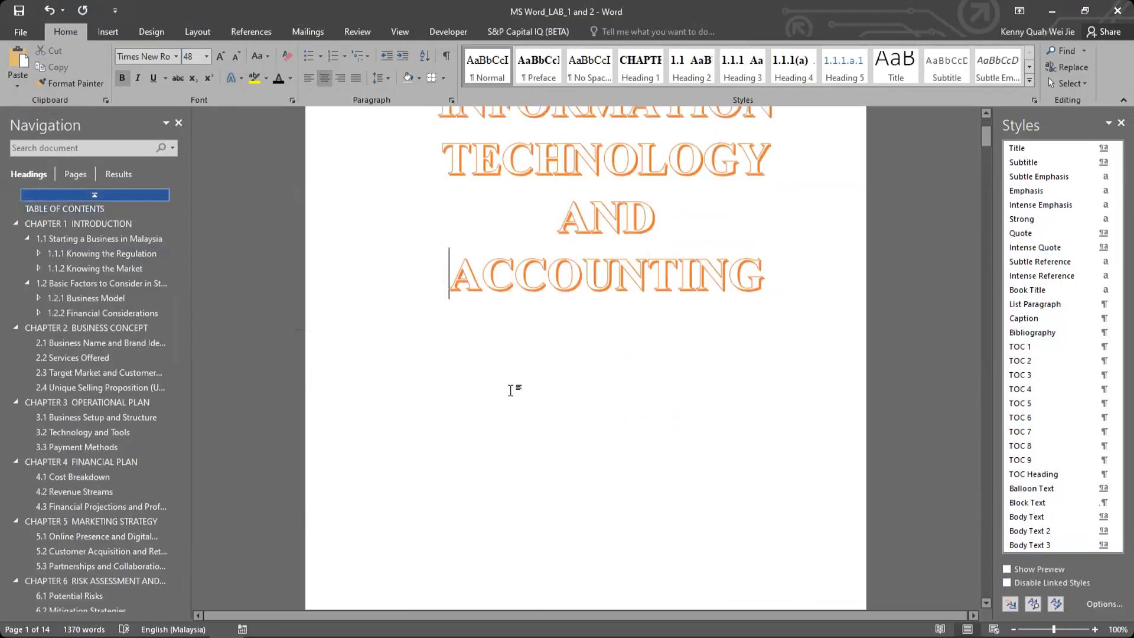
Add an empty paragraph below the cover page title and justify it.
{"action": "left_click", "coordinate": [800, 281]}
{"action": "left_click", "coordinate": [610, 361]}
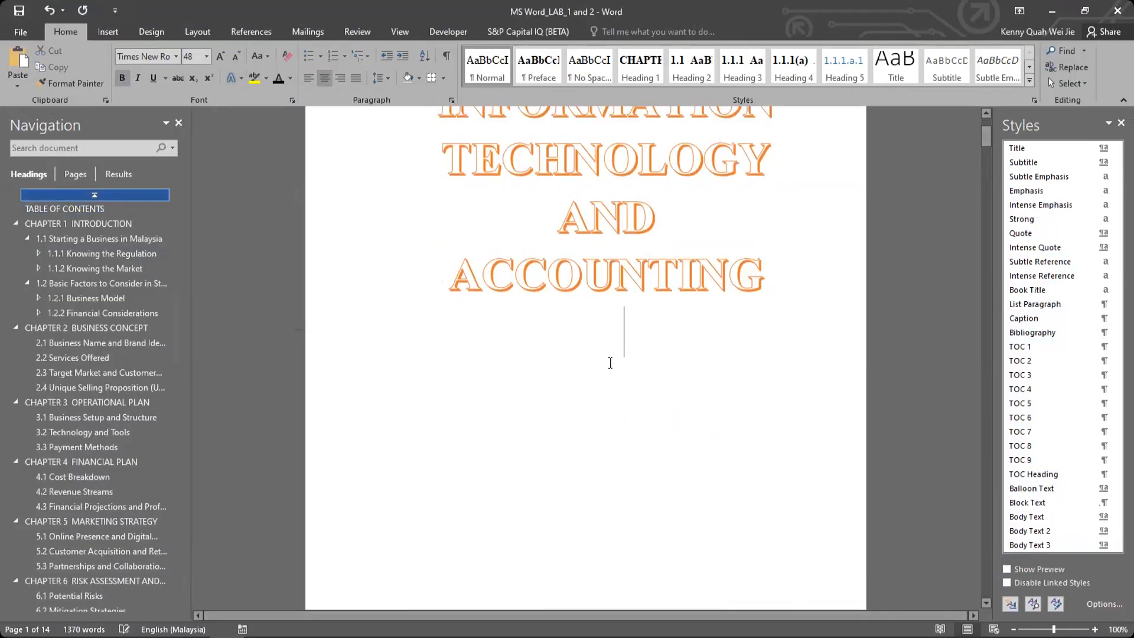
{"action": "scroll", "coordinate": [629, 337], "scroll_direction": "down", "scroll_amount": 8}
{"action": "scroll", "coordinate": [443, 263], "scroll_direction": "up", "scroll_amount": 7}
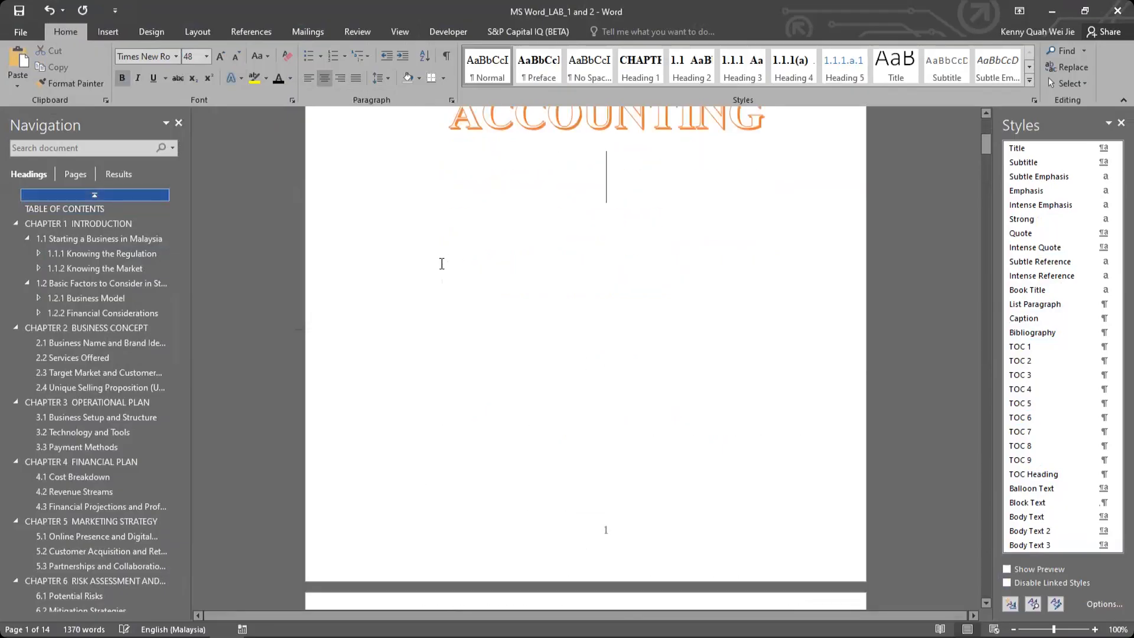
{"action": "scroll", "coordinate": [524, 245], "scroll_direction": "down", "scroll_amount": 1}
{"action": "key", "text": "ctrl+j"}
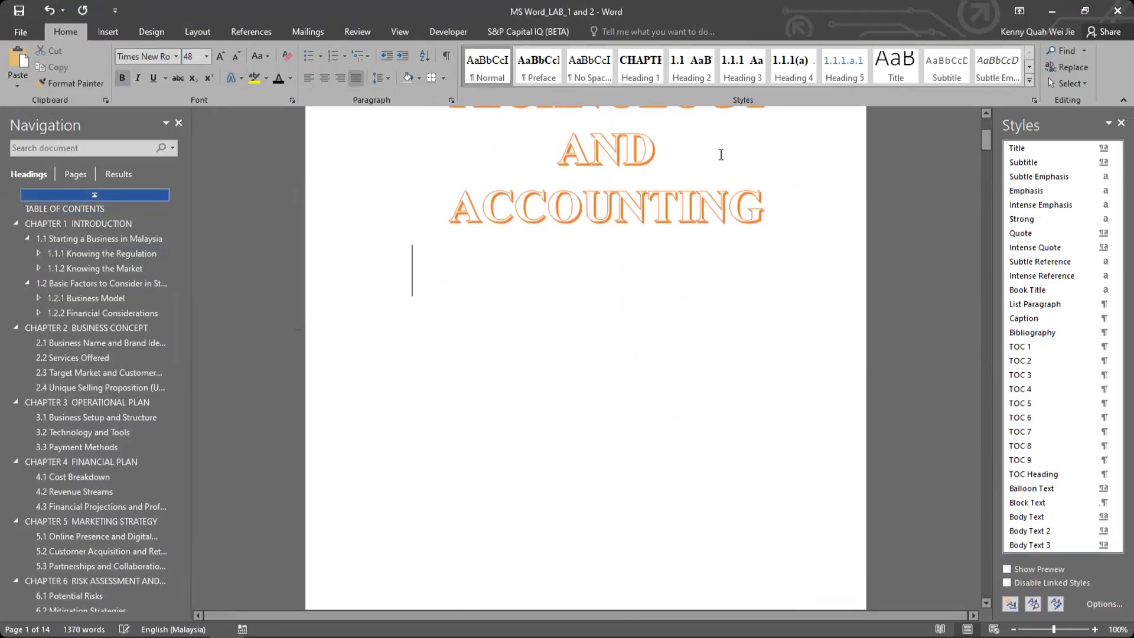
Open the first page's footer for editing and turn on Different First Page for section 1.
{"action": "scroll", "coordinate": [696, 380], "scroll_direction": "down", "scroll_amount": 7}
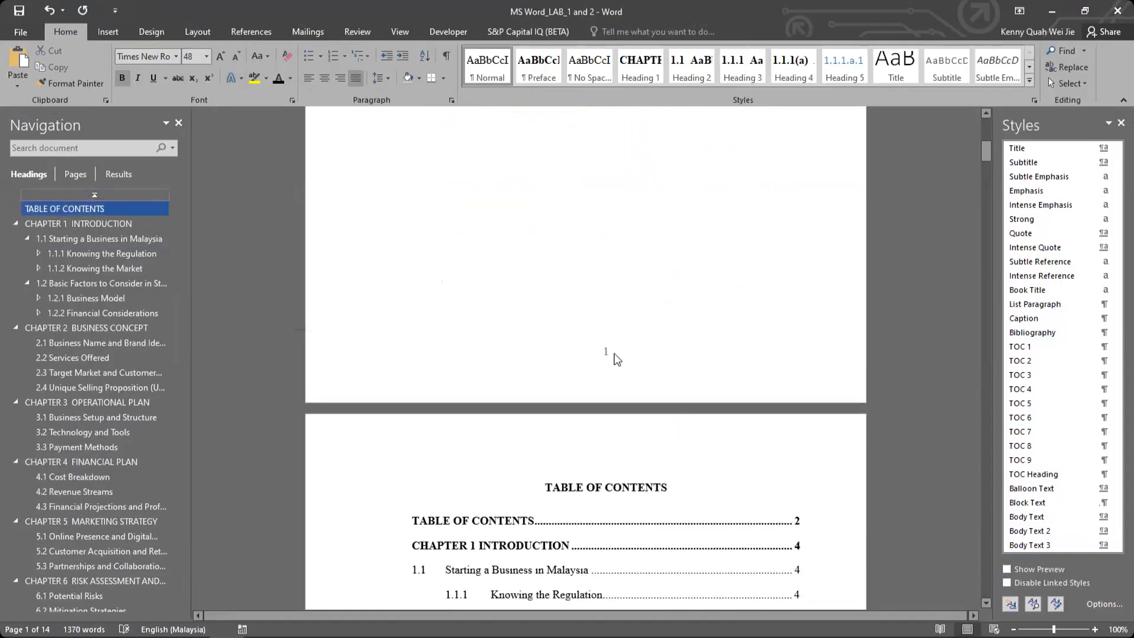
{"action": "double_click", "coordinate": [618, 353]}
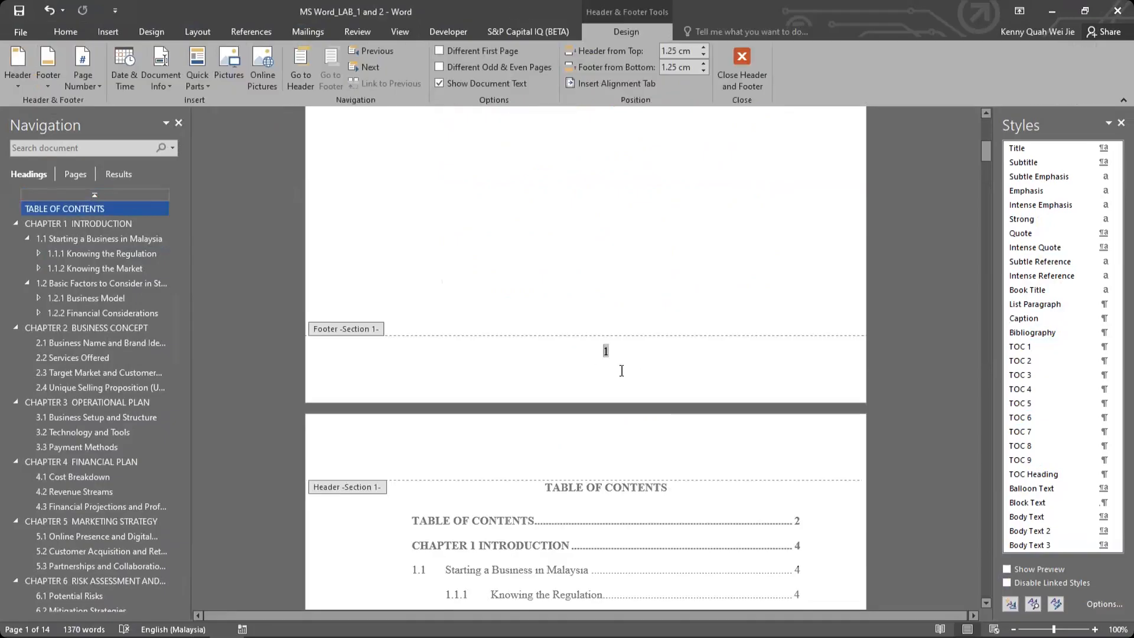
{"action": "left_click", "coordinate": [452, 50]}
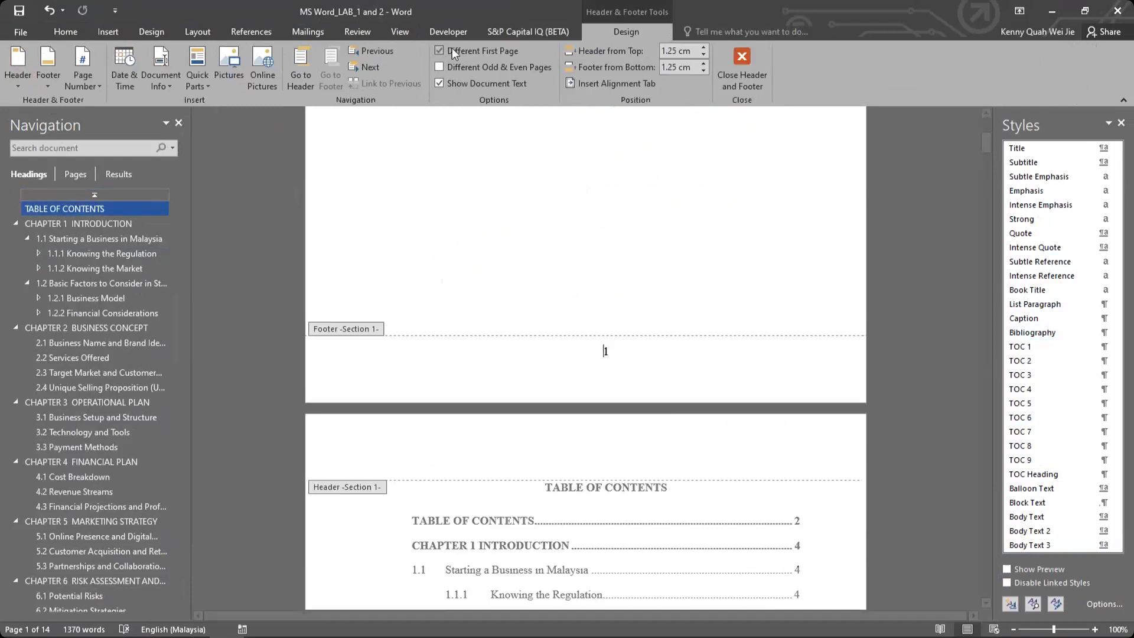
{"action": "scroll", "coordinate": [477, 340], "scroll_direction": "down", "scroll_amount": 3}
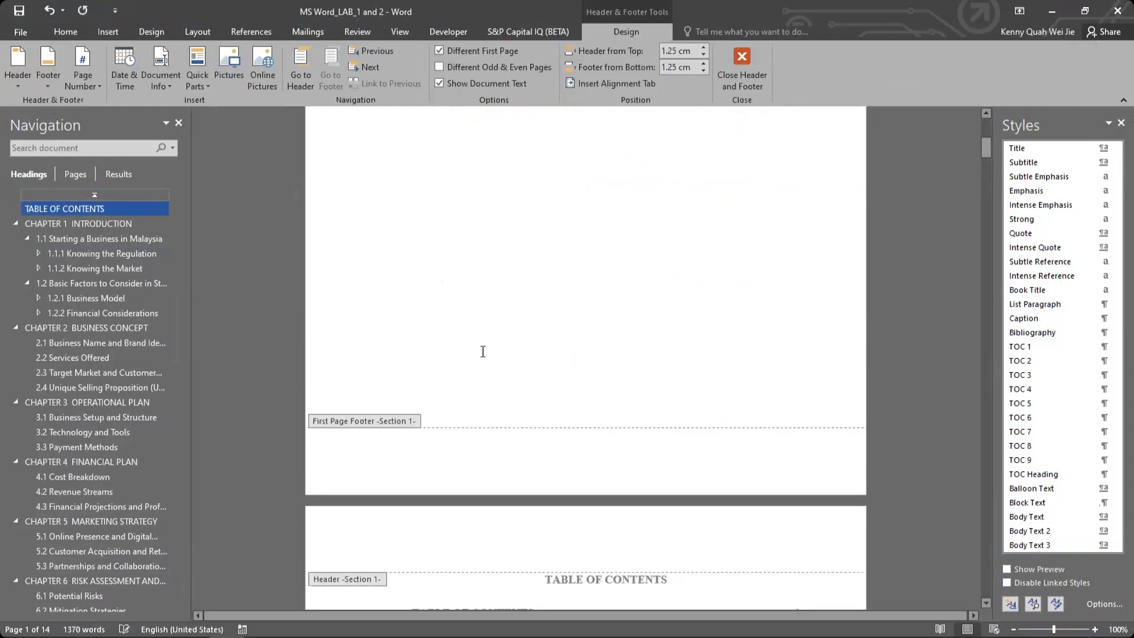
{"action": "scroll", "coordinate": [570, 340], "scroll_direction": "down", "scroll_amount": 4}
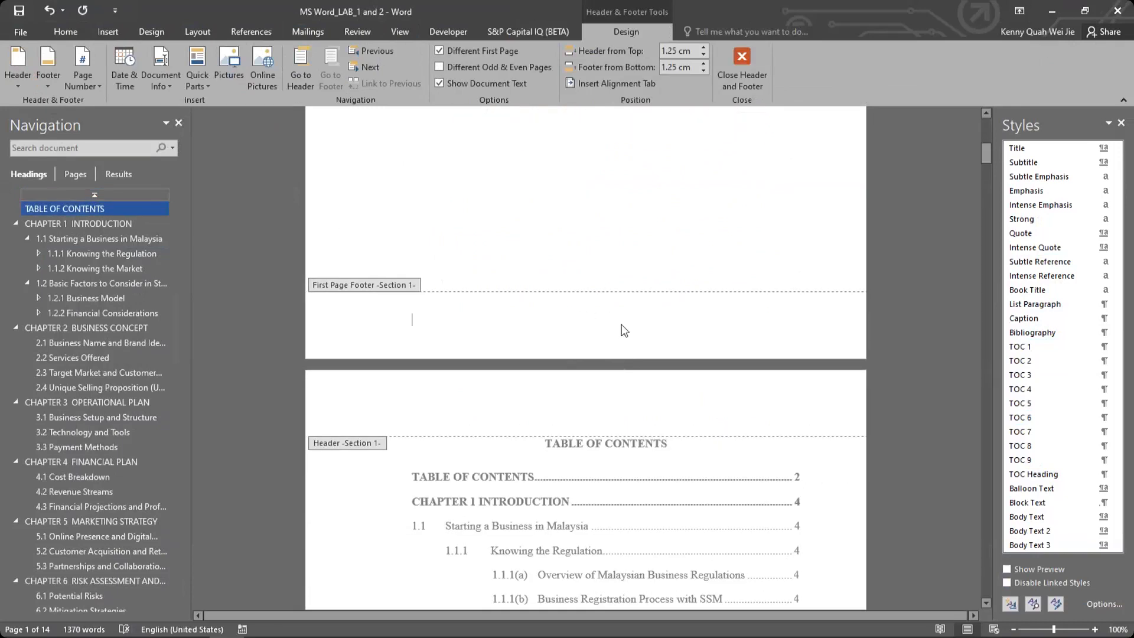
{"action": "scroll", "coordinate": [624, 330], "scroll_direction": "down", "scroll_amount": 4}
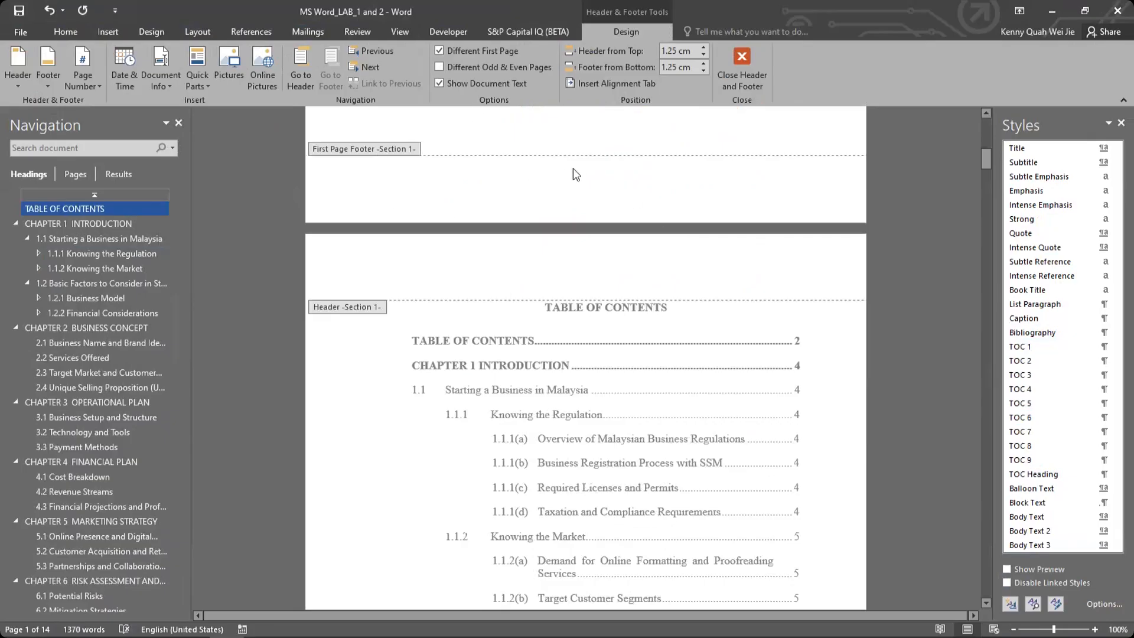
{"action": "scroll", "coordinate": [651, 278], "scroll_direction": "down", "scroll_amount": 10}
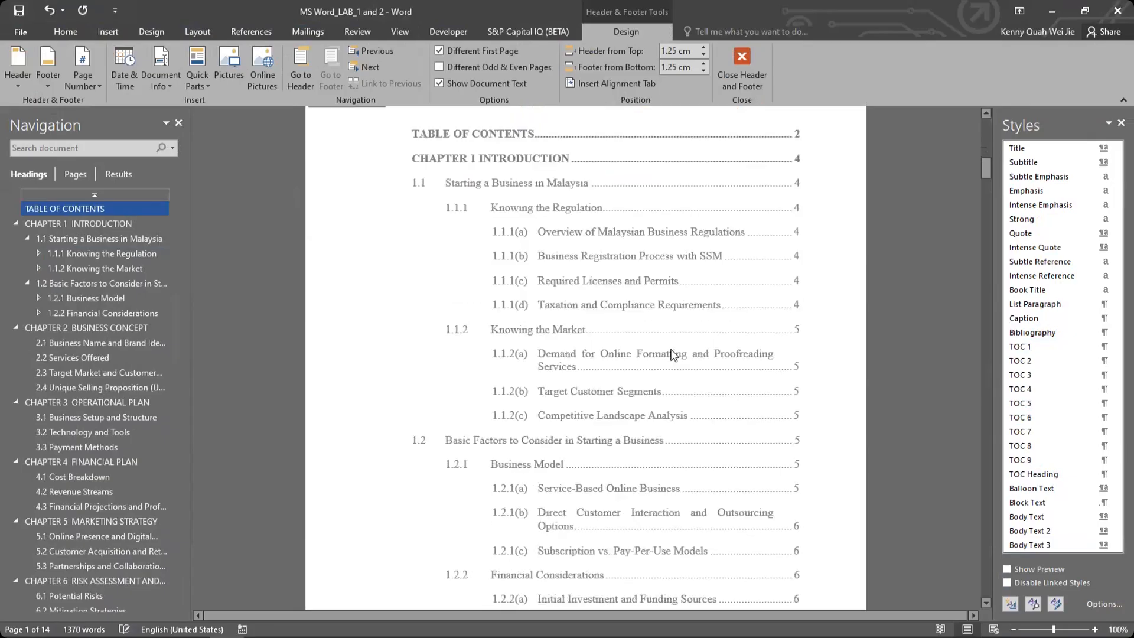
{"action": "scroll", "coordinate": [787, 348], "scroll_direction": "down", "scroll_amount": 9}
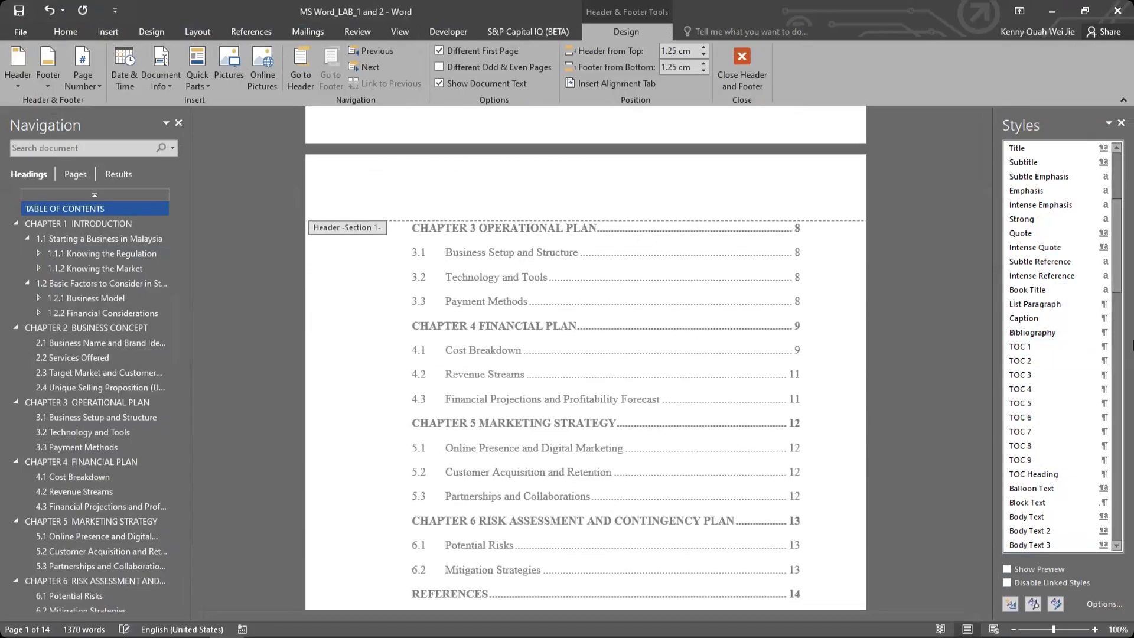
Close the Styles pane.
{"action": "left_click", "coordinate": [1118, 347]}
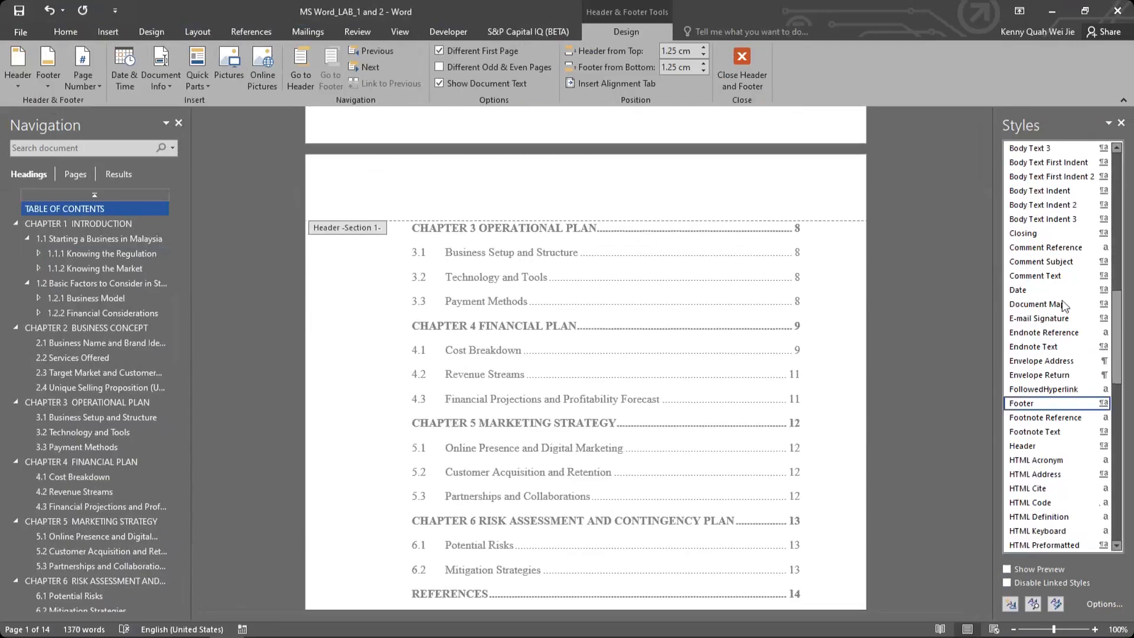
{"action": "left_click", "coordinate": [1119, 123]}
Compare the header and footer settings and page numbers around the section 1 and 2 boundary and on the first page.
{"action": "left_click_drag", "start_coordinate": [1128, 201], "coordinate": [1128, 446]}
{"action": "left_click", "coordinate": [679, 324]}
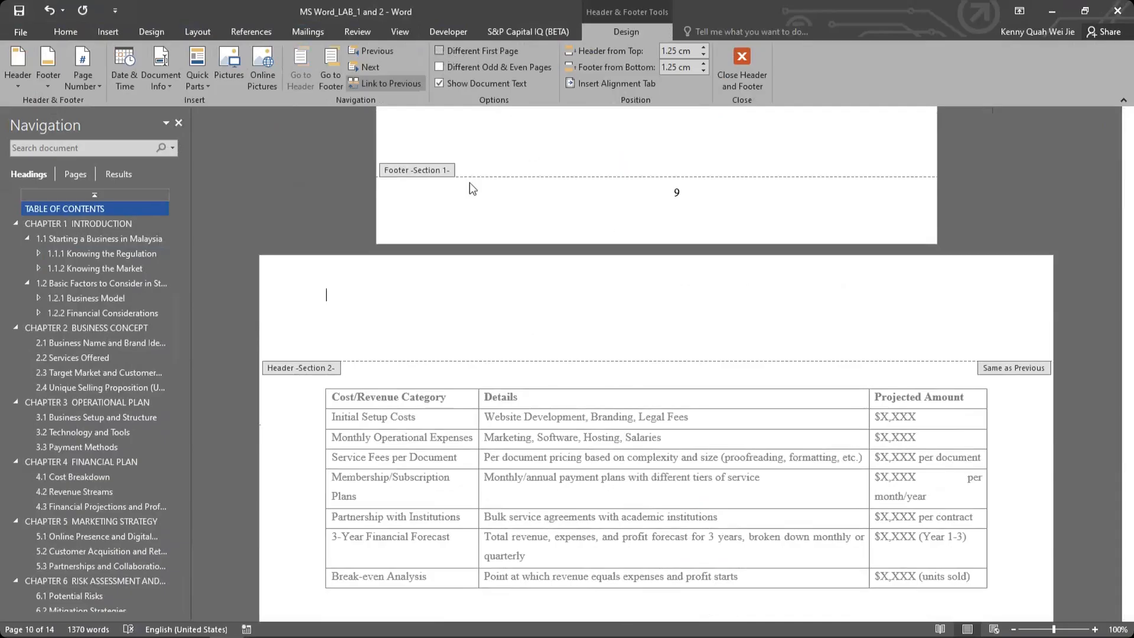
{"action": "left_click", "coordinate": [663, 147]}
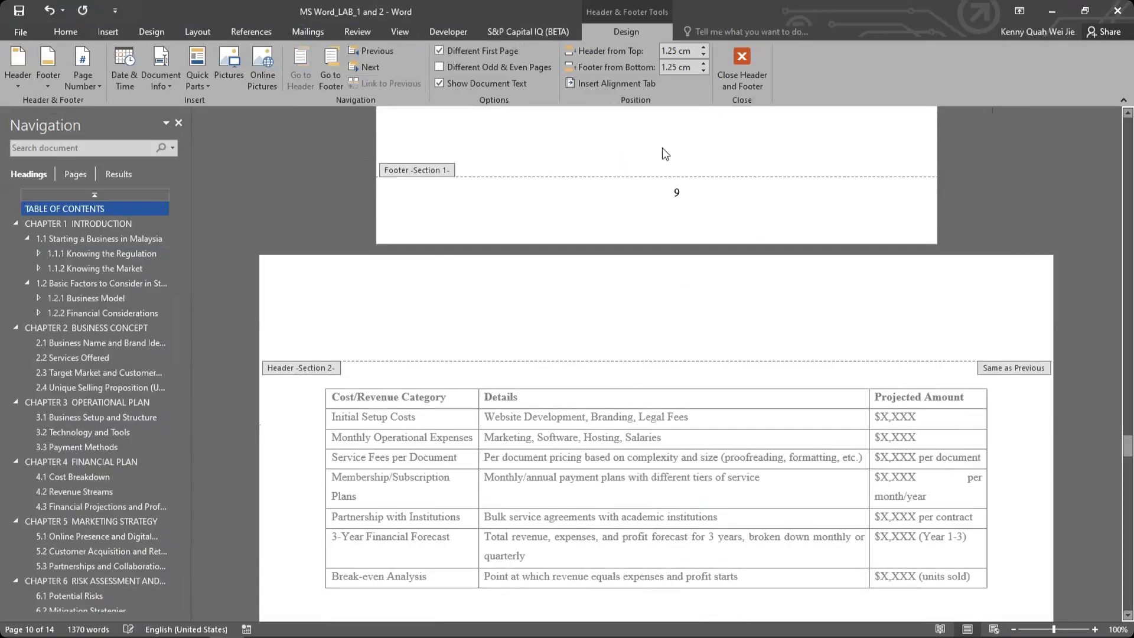
{"action": "scroll", "coordinate": [672, 184], "scroll_direction": "up", "scroll_amount": 6}
{"action": "scroll", "coordinate": [677, 242], "scroll_direction": "down", "scroll_amount": 6}
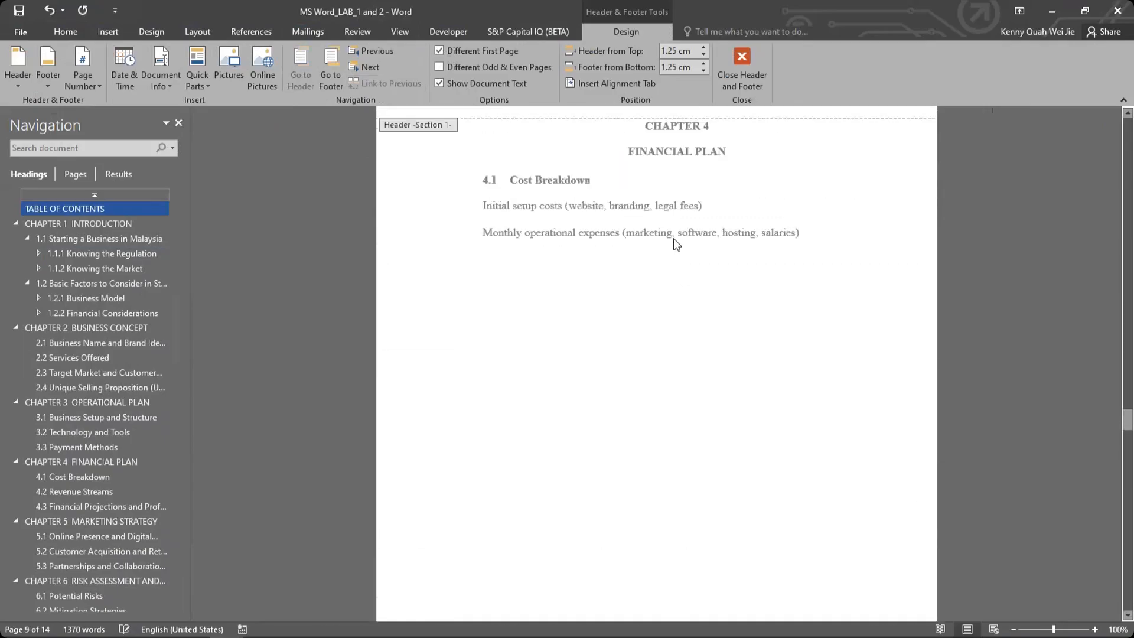
{"action": "scroll", "coordinate": [615, 209], "scroll_direction": "up", "scroll_amount": 4}
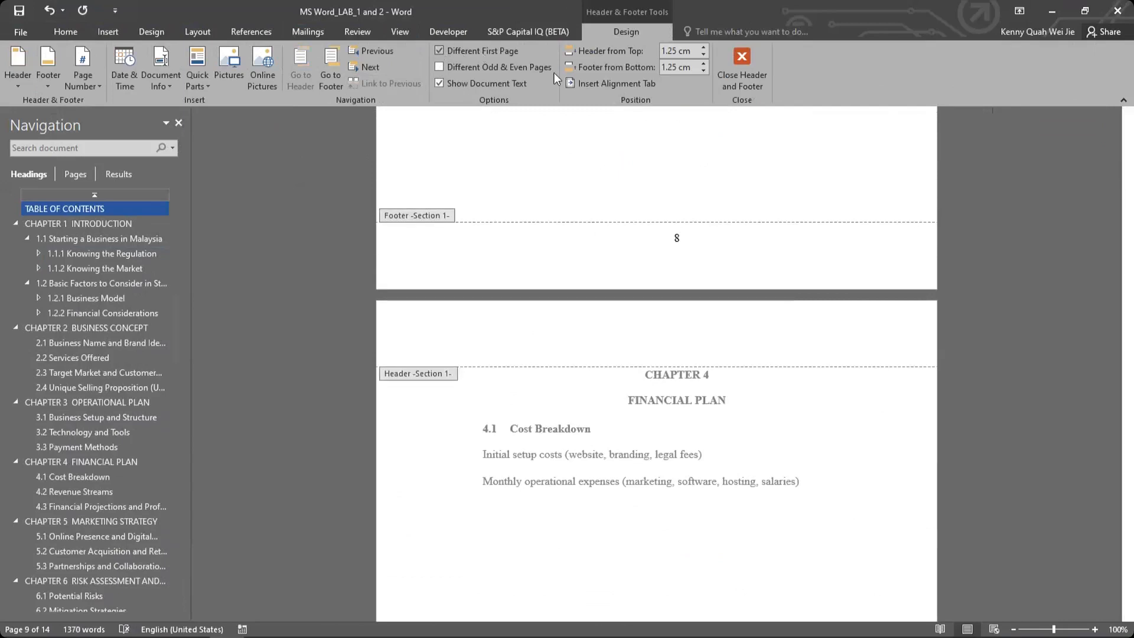
{"action": "left_click_drag", "start_coordinate": [1129, 407], "coordinate": [1128, 121]}
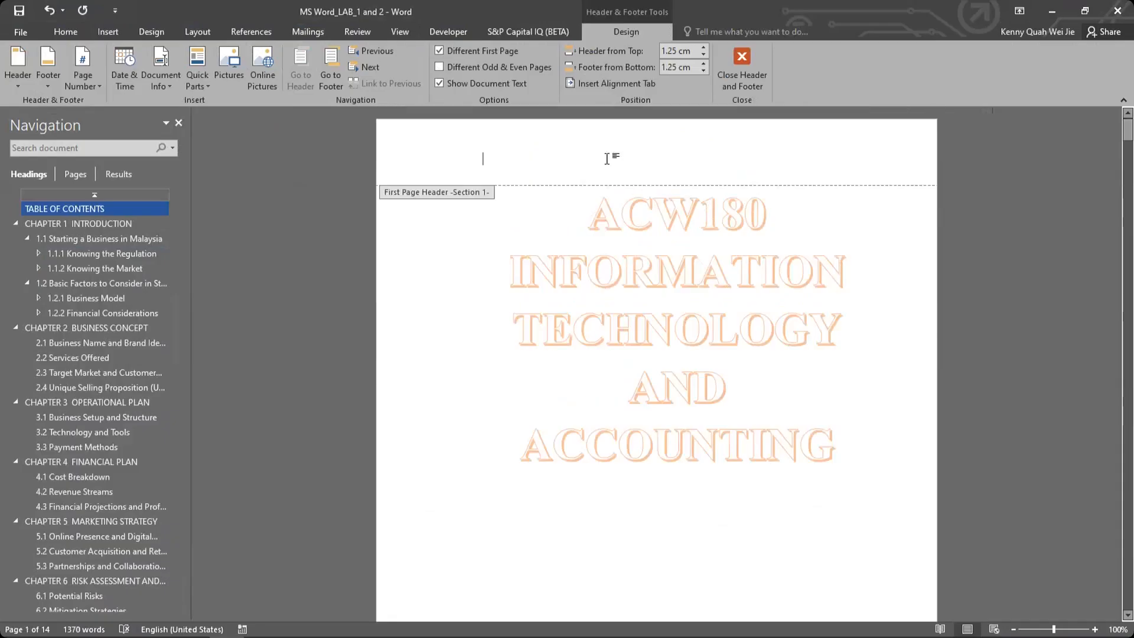
{"action": "scroll", "coordinate": [573, 243], "scroll_direction": "down", "scroll_amount": 10}
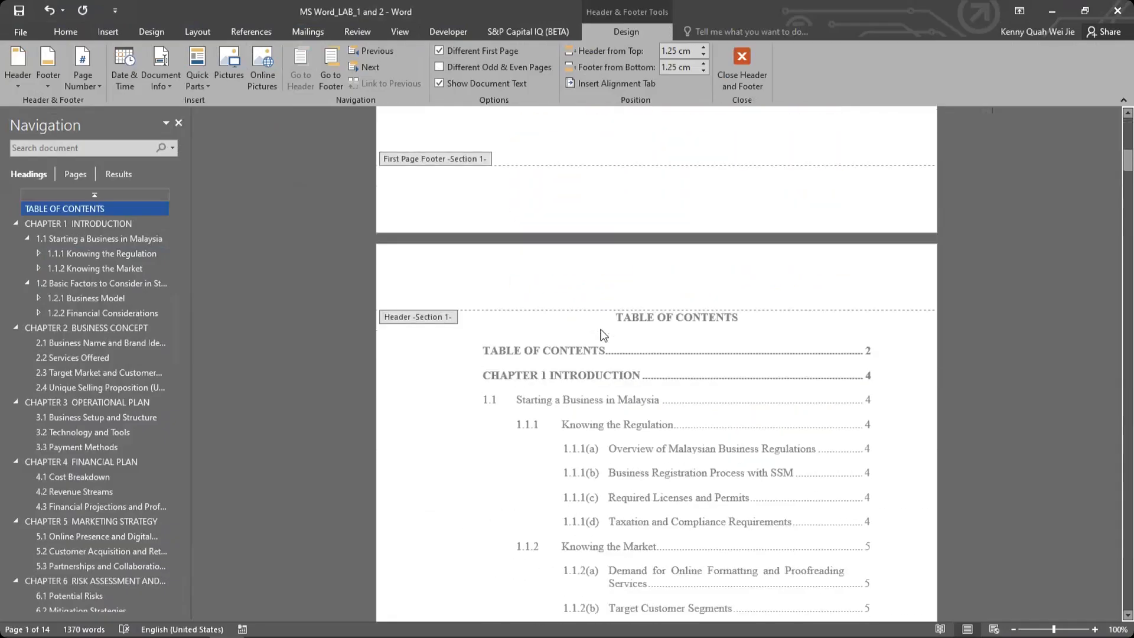
Set the page numbering of the table of contents page's footer to start at 1.
{"action": "scroll", "coordinate": [601, 329], "scroll_direction": "down", "scroll_amount": 2}
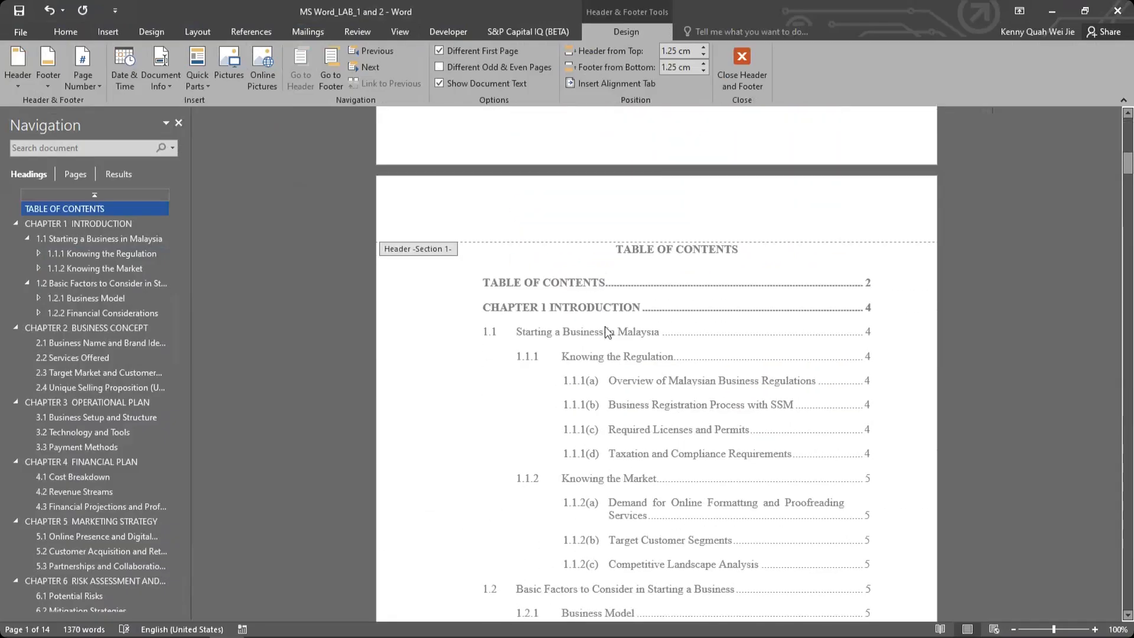
{"action": "scroll", "coordinate": [654, 368], "scroll_direction": "down", "scroll_amount": 8}
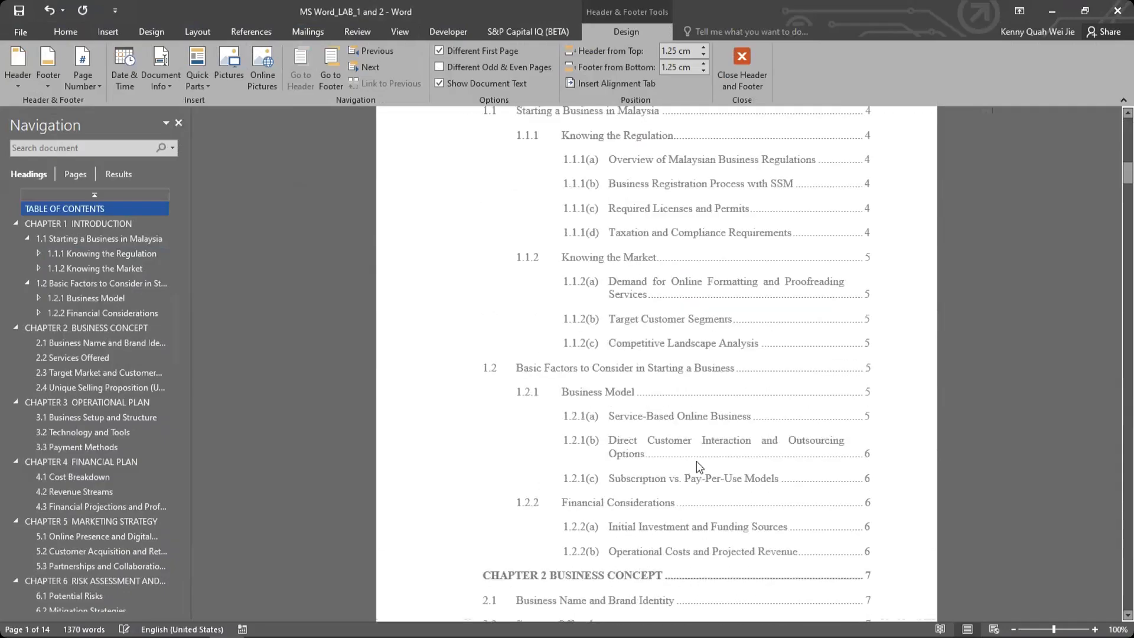
{"action": "scroll", "coordinate": [672, 412], "scroll_direction": "down", "scroll_amount": 1}
{"action": "double_click", "coordinate": [675, 376]}
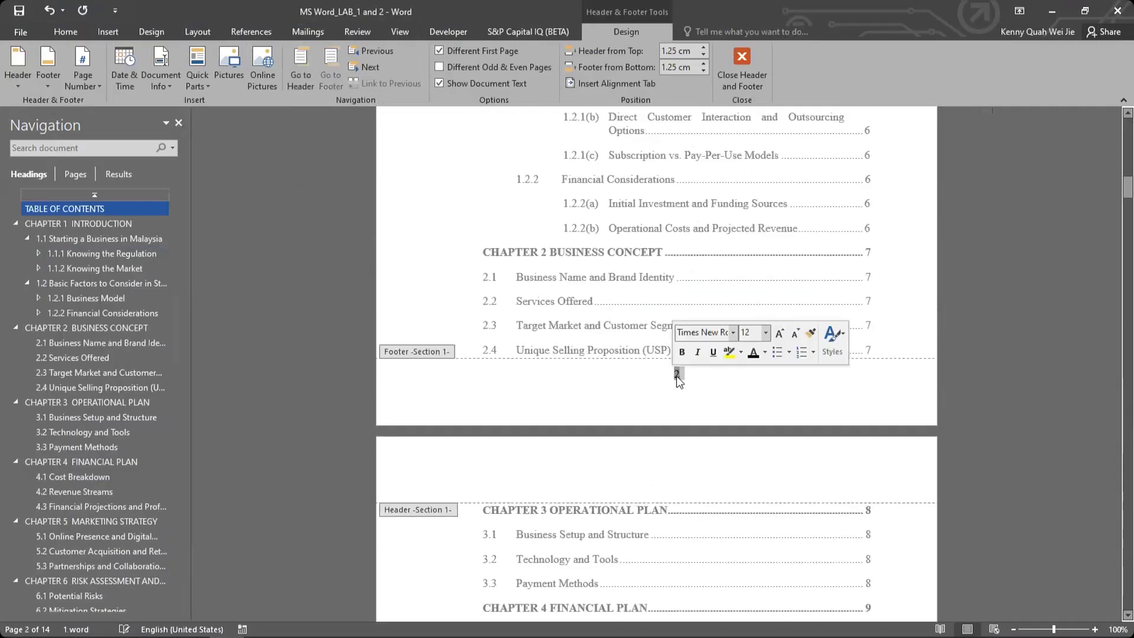
{"action": "right_click", "coordinate": [677, 377]}
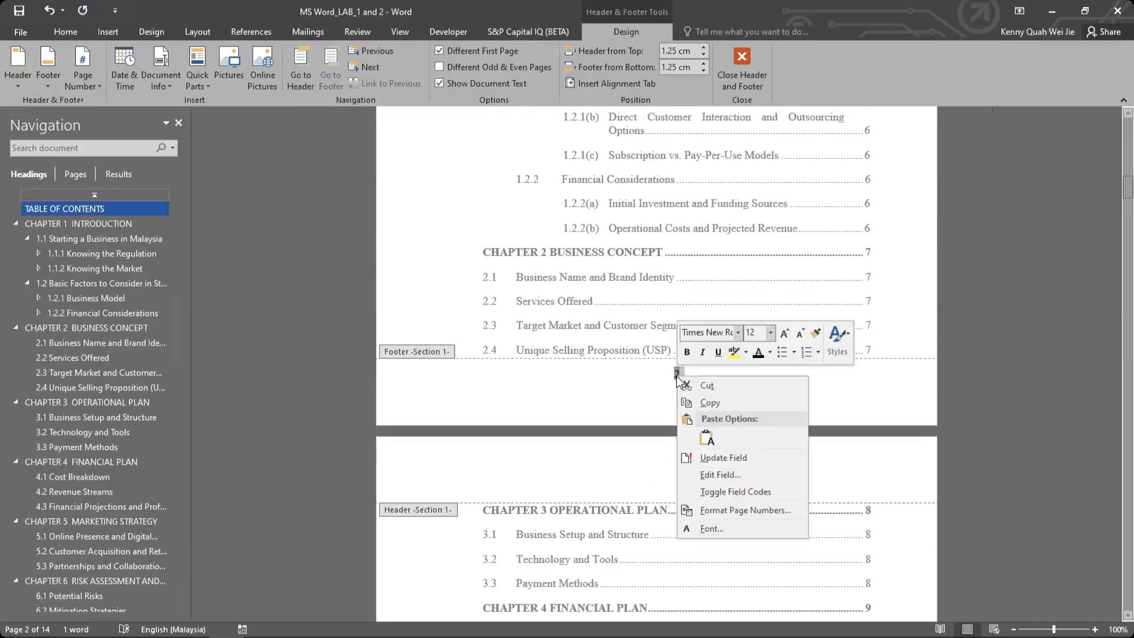
{"action": "left_click", "coordinate": [741, 511]}
{"action": "left_click", "coordinate": [513, 366]}
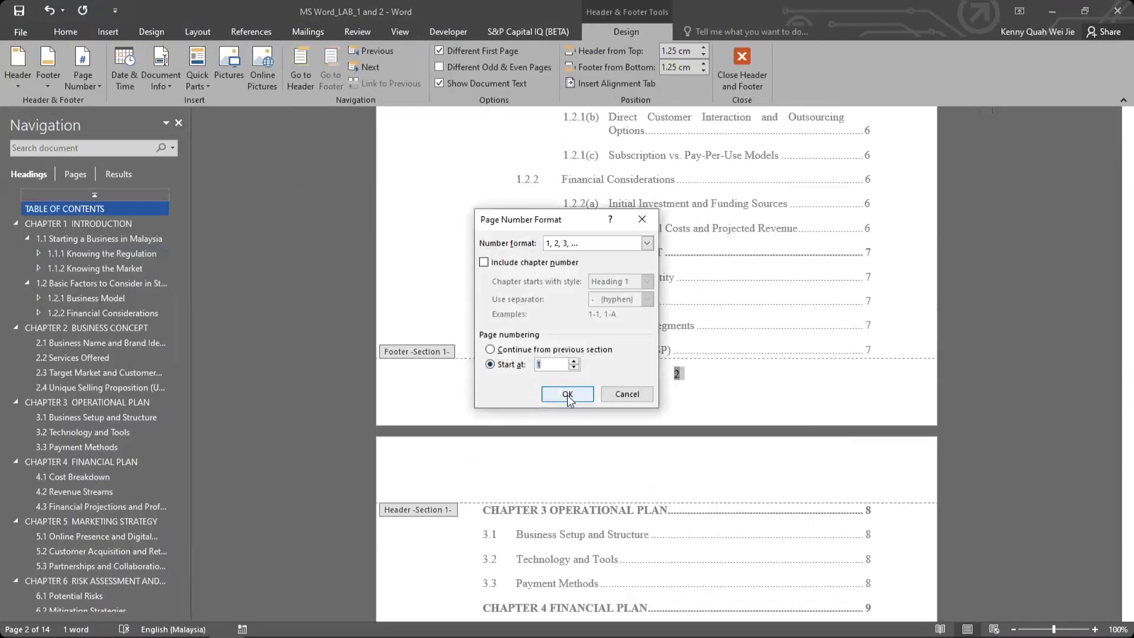
{"action": "left_click", "coordinate": [567, 394]}
Leave footer editing and recheck the page number format applied to the number beneath the table of contents page.
{"action": "scroll", "coordinate": [668, 407], "scroll_direction": "up", "scroll_amount": 6}
{"action": "scroll", "coordinate": [680, 451], "scroll_direction": "down", "scroll_amount": 3}
{"action": "scroll", "coordinate": [679, 452], "scroll_direction": "down", "scroll_amount": 6}
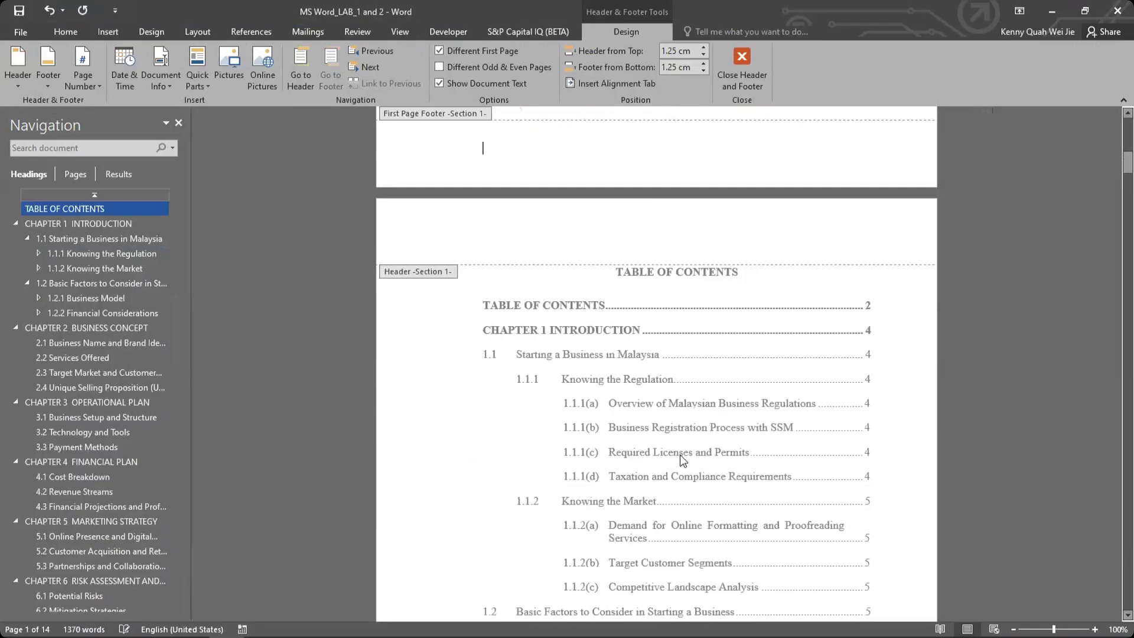
{"action": "double_click", "coordinate": [679, 455]}
{"action": "scroll", "coordinate": [679, 455], "scroll_direction": "down", "scroll_amount": 4}
{"action": "scroll", "coordinate": [681, 449], "scroll_direction": "up", "scroll_amount": 7}
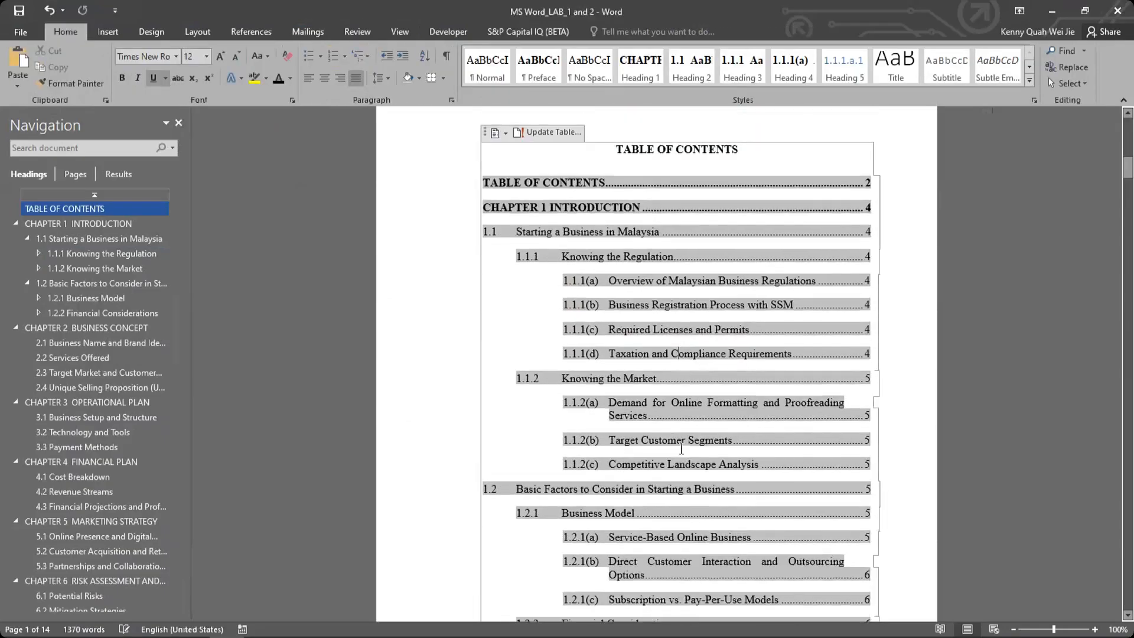
{"action": "scroll", "coordinate": [674, 458], "scroll_direction": "down", "scroll_amount": 15}
{"action": "double_click", "coordinate": [674, 458]}
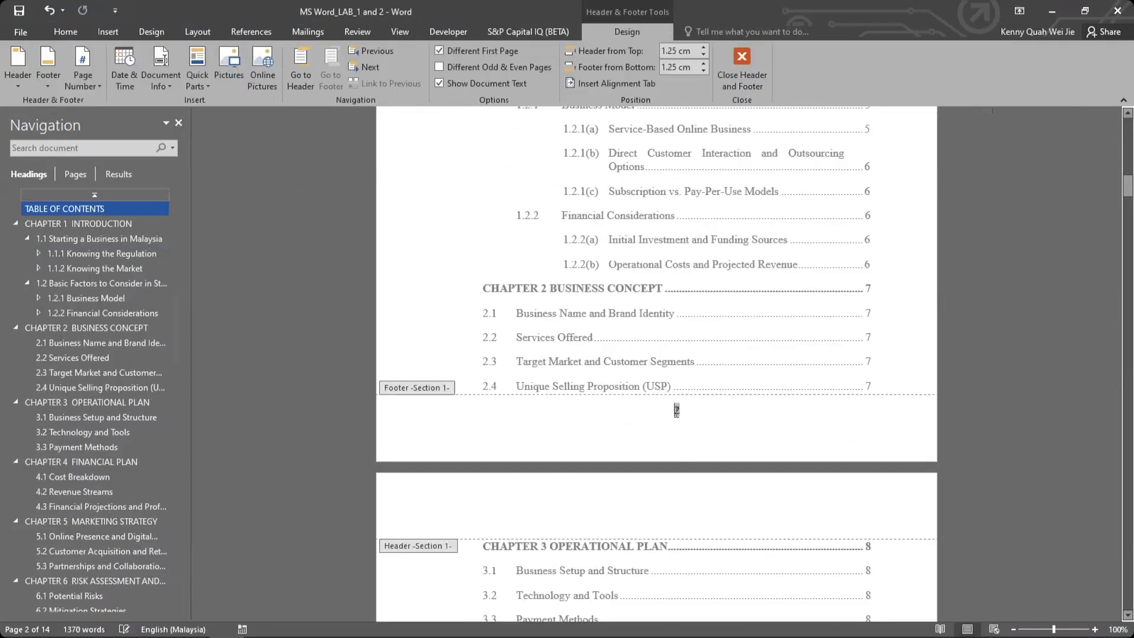
{"action": "double_click", "coordinate": [677, 409]}
{"action": "right_click", "coordinate": [677, 412]}
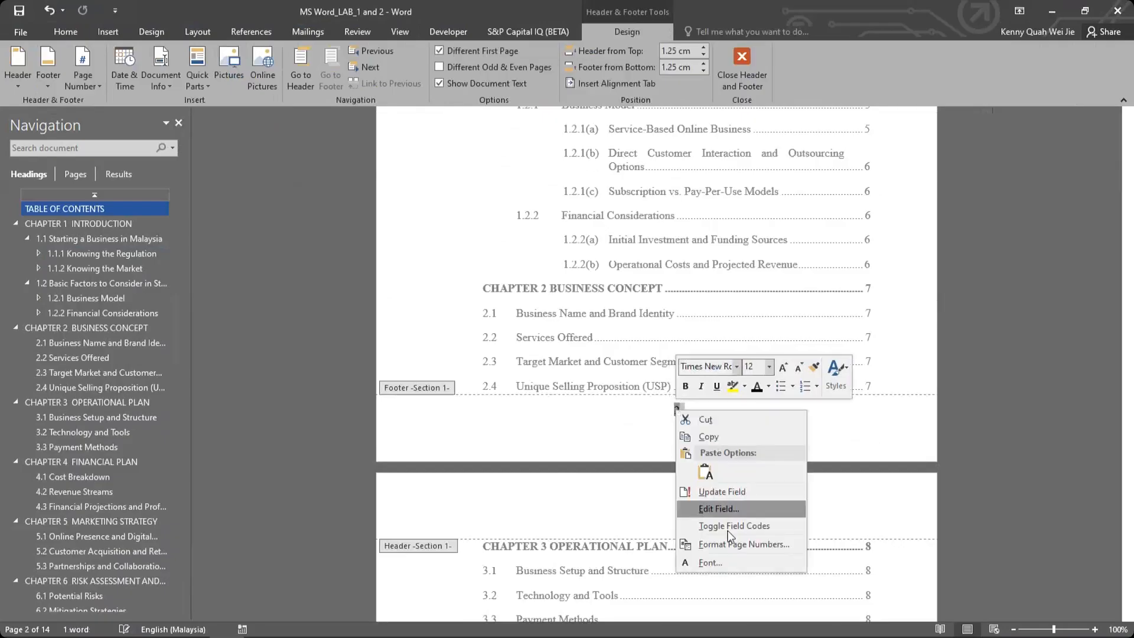
{"action": "left_click", "coordinate": [748, 545]}
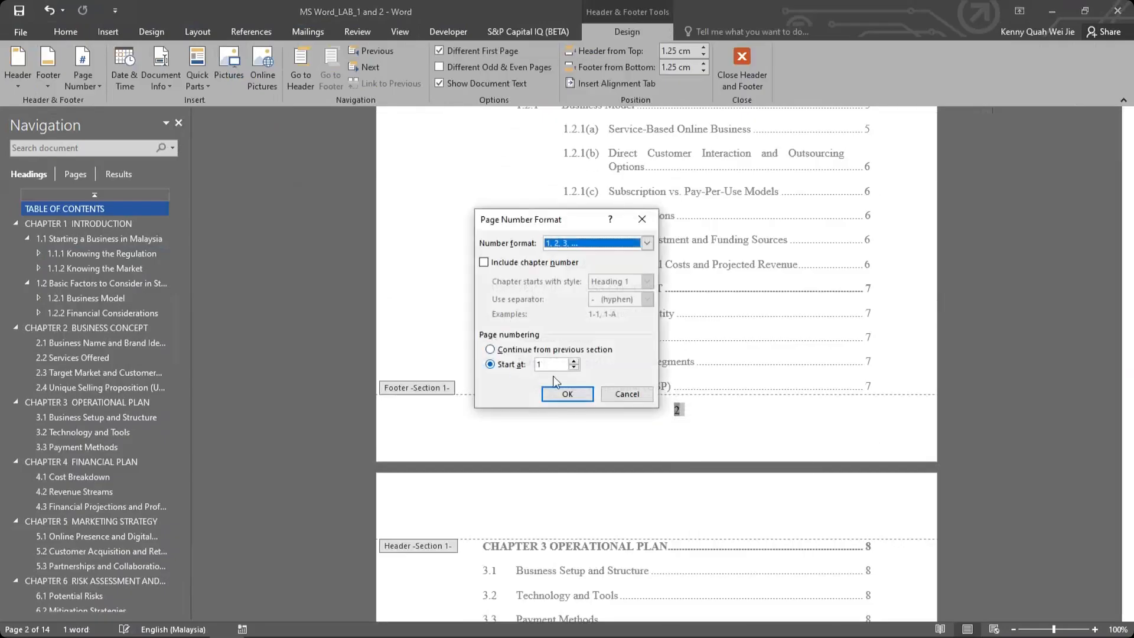
{"action": "left_click", "coordinate": [569, 395]}
Compare the cover page's first page footer with the numbered footer of the table of contents page in section 1.
{"action": "scroll", "coordinate": [626, 430], "scroll_direction": "down", "scroll_amount": 15}
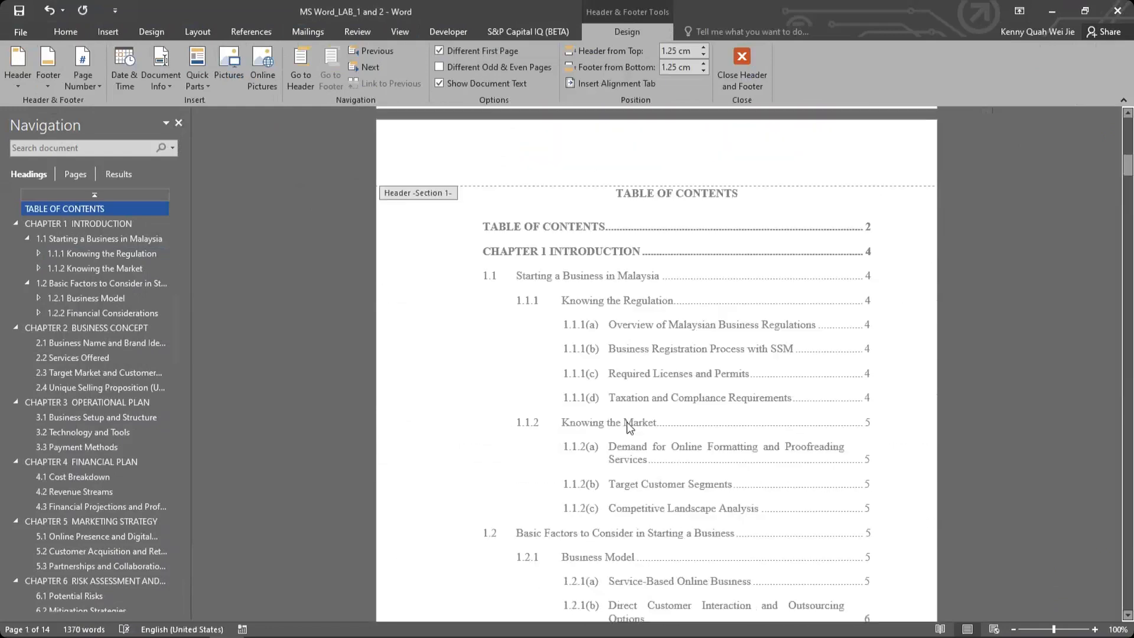
{"action": "scroll", "coordinate": [634, 410], "scroll_direction": "up", "scroll_amount": 10}
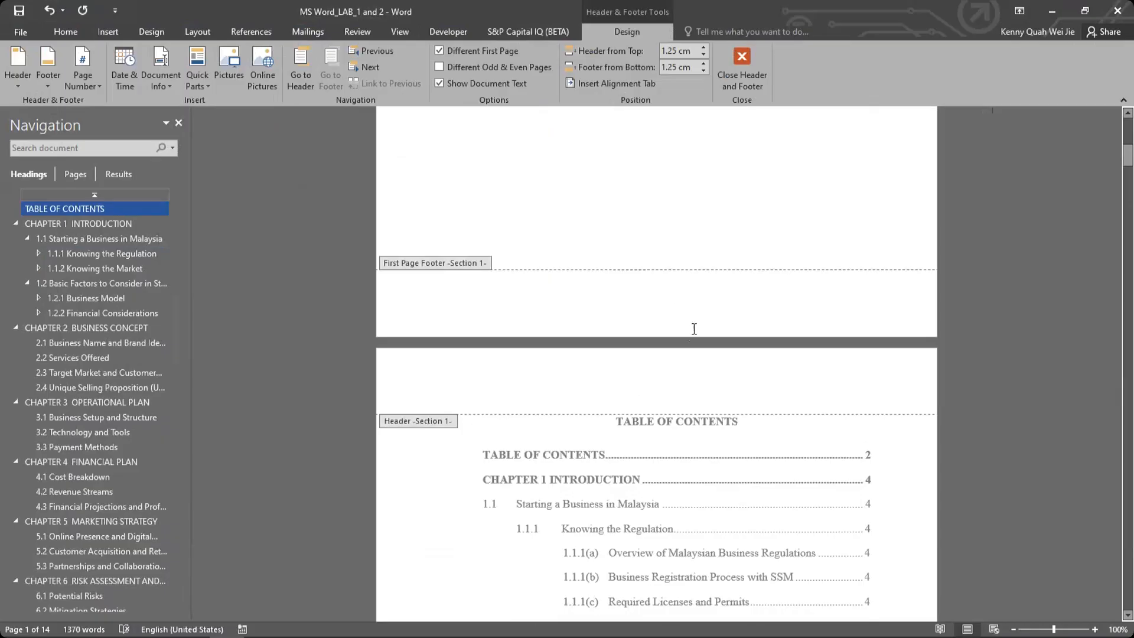
{"action": "scroll", "coordinate": [694, 329], "scroll_direction": "down", "scroll_amount": 10}
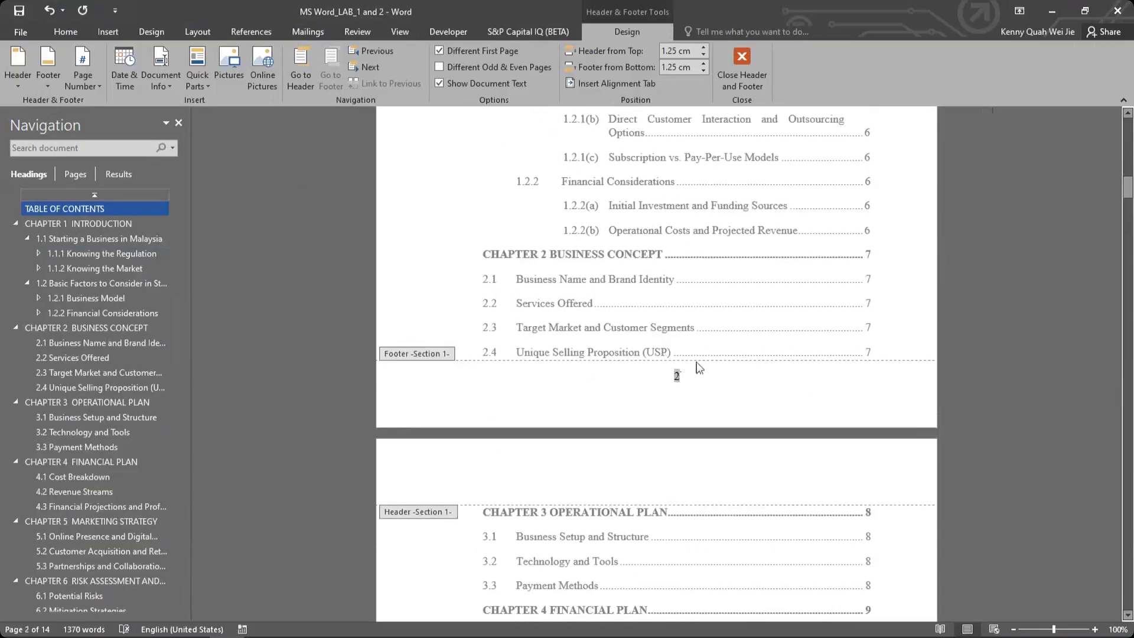
{"action": "scroll", "coordinate": [665, 362], "scroll_direction": "up", "scroll_amount": 10}
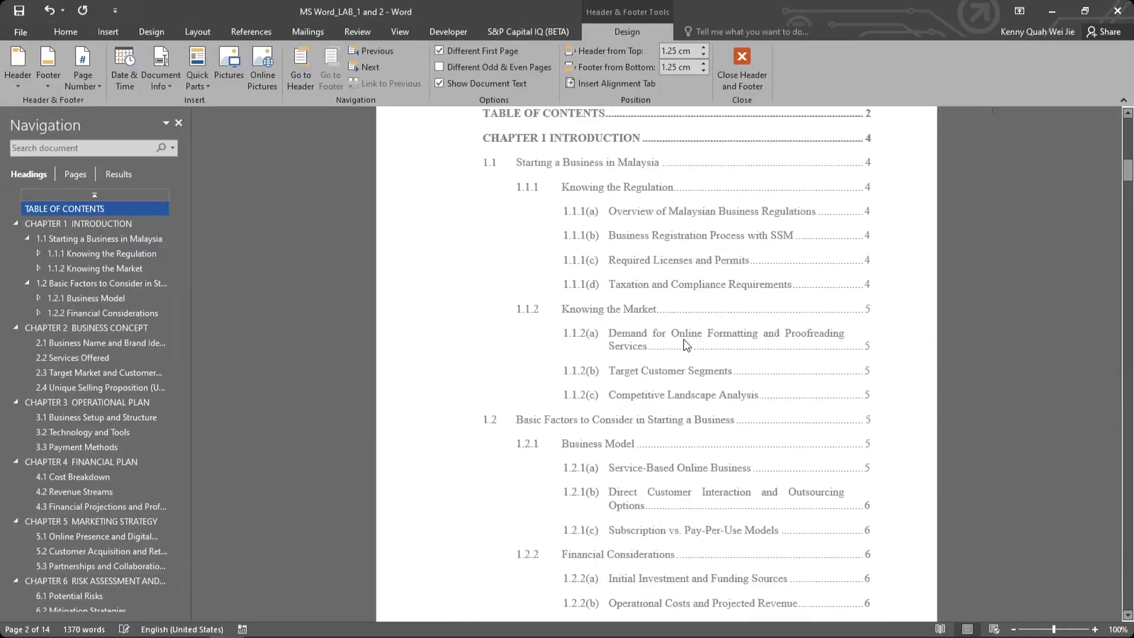
{"action": "scroll", "coordinate": [680, 334], "scroll_direction": "up", "scroll_amount": 3}
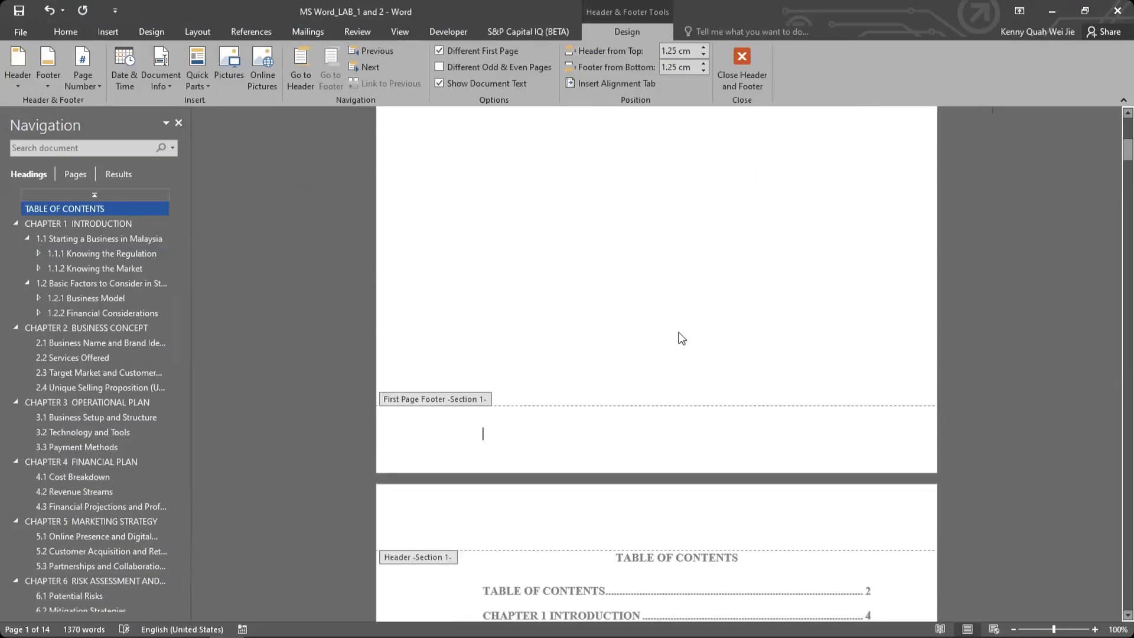
{"action": "scroll", "coordinate": [665, 438], "scroll_direction": "down", "scroll_amount": 9}
{"action": "scroll", "coordinate": [648, 402], "scroll_direction": "down", "scroll_amount": 7}
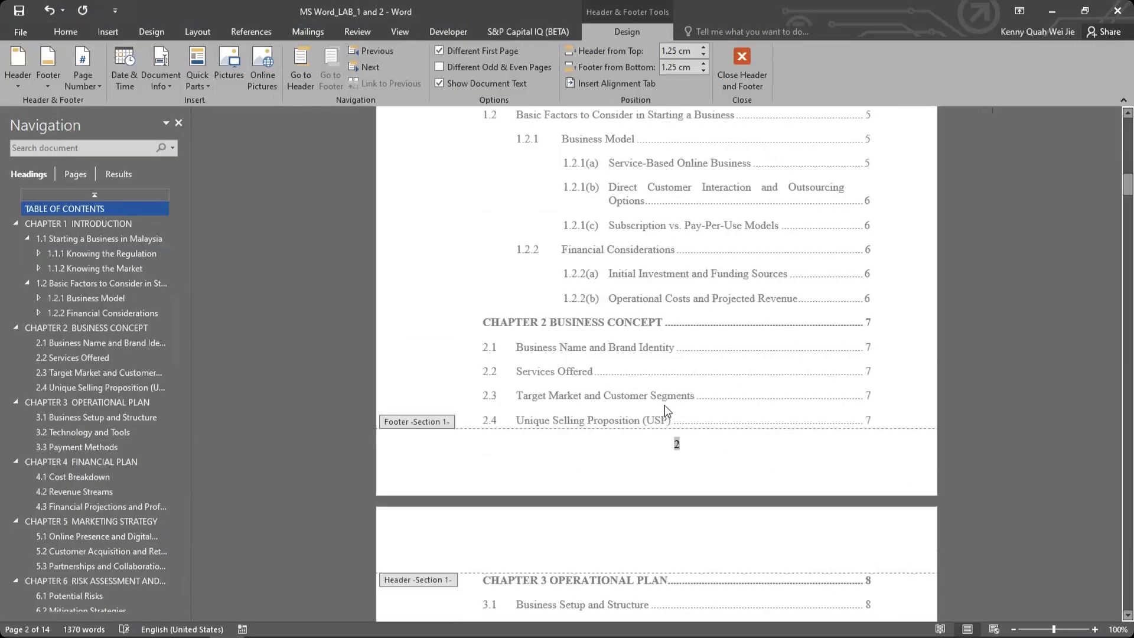
{"action": "scroll", "coordinate": [667, 401], "scroll_direction": "up", "scroll_amount": 10}
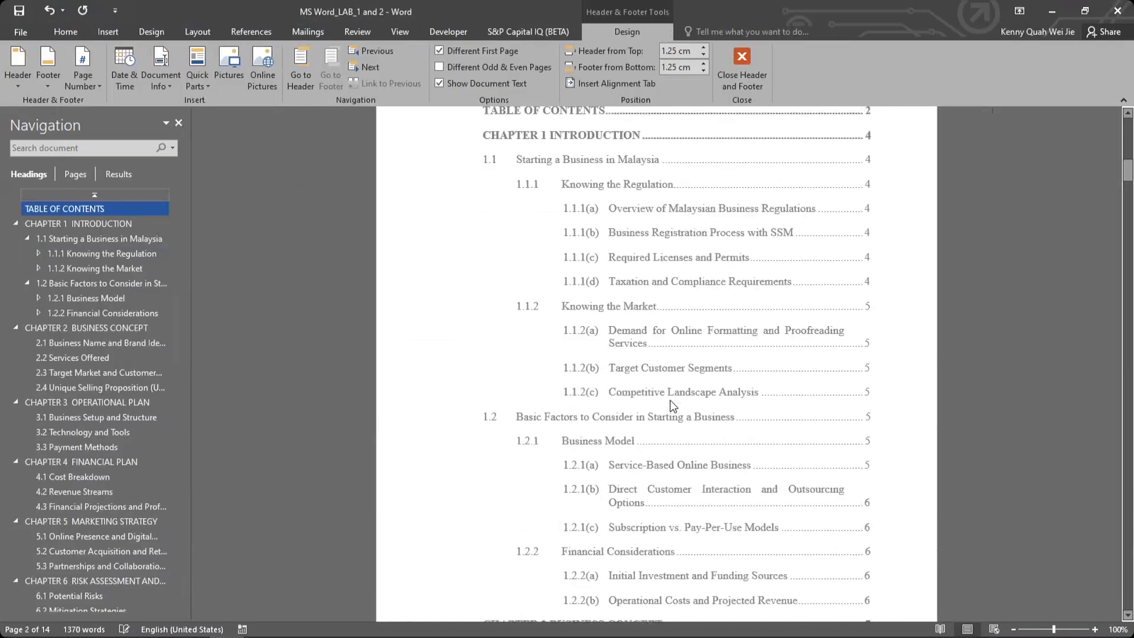
{"action": "scroll", "coordinate": [670, 402], "scroll_direction": "up", "scroll_amount": 1}
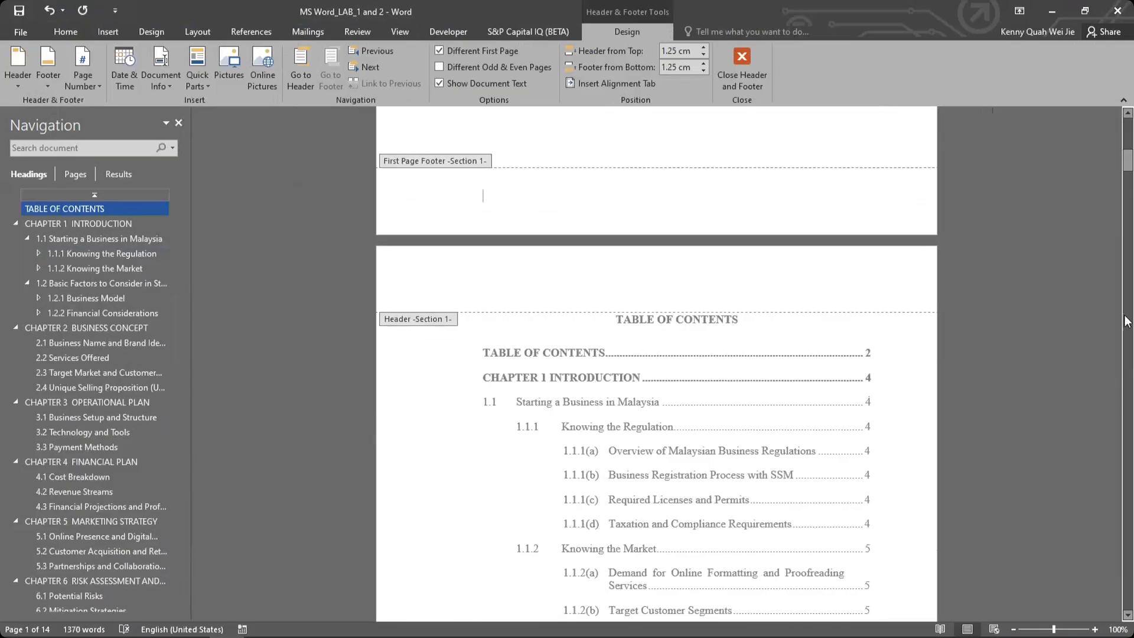
{"action": "left_click_drag", "start_coordinate": [1129, 169], "coordinate": [1129, 131]}
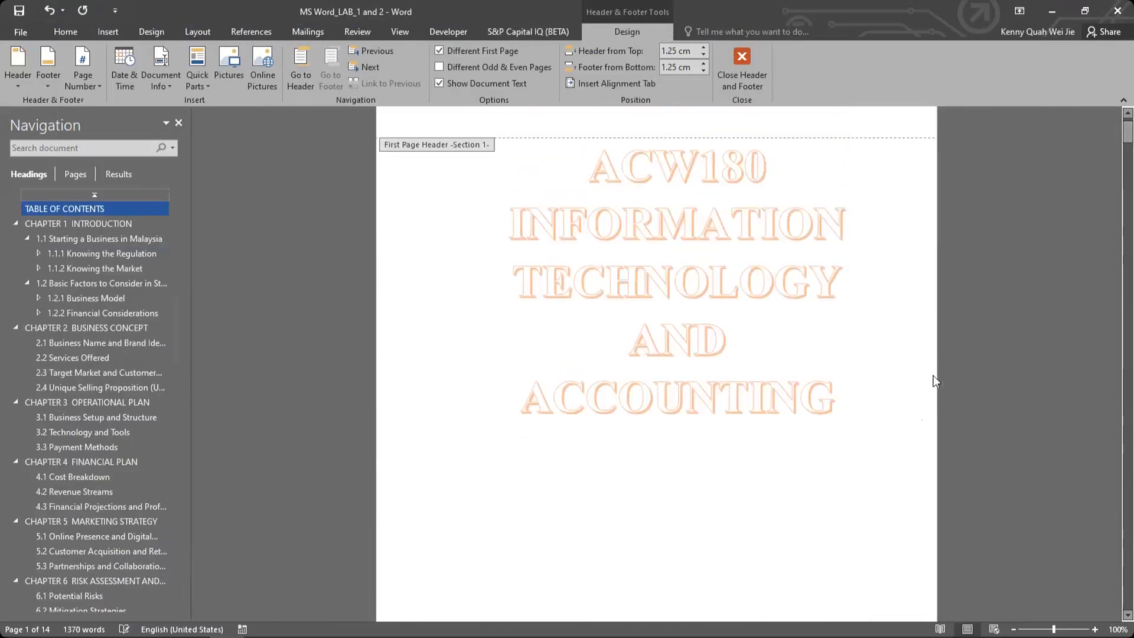
{"action": "scroll", "coordinate": [936, 380], "scroll_direction": "up", "scroll_amount": 1}
{"action": "scroll", "coordinate": [838, 402], "scroll_direction": "down", "scroll_amount": 5}
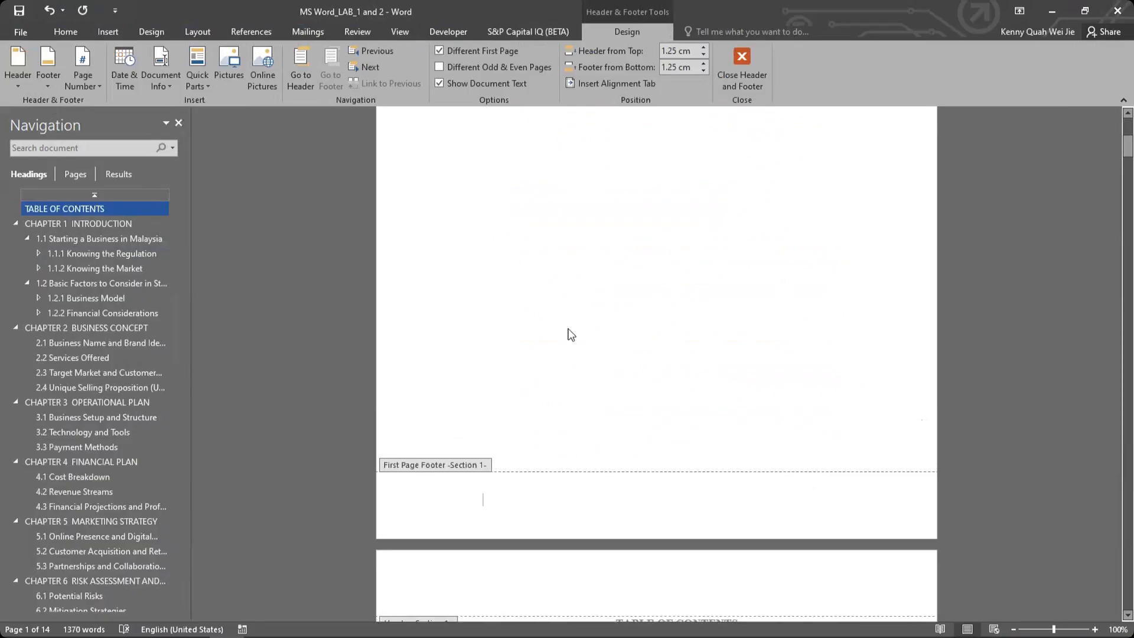
{"action": "scroll", "coordinate": [541, 287], "scroll_direction": "down", "scroll_amount": 3}
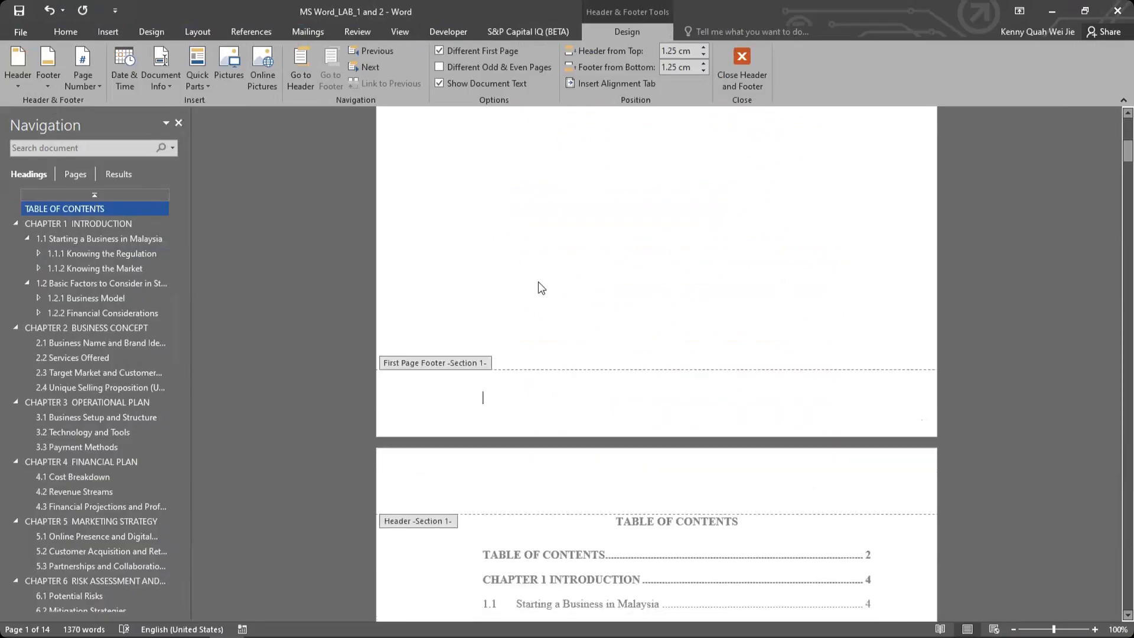
Exit footer editing and apply the Normal style to the empty paragraph below the cover page title.
{"action": "double_click", "coordinate": [524, 321]}
{"action": "scroll", "coordinate": [597, 272], "scroll_direction": "up", "scroll_amount": 2}
{"action": "left_click", "coordinate": [596, 272]}
{"action": "left_click", "coordinate": [446, 242]}
{"action": "key", "text": "BackSpace"}
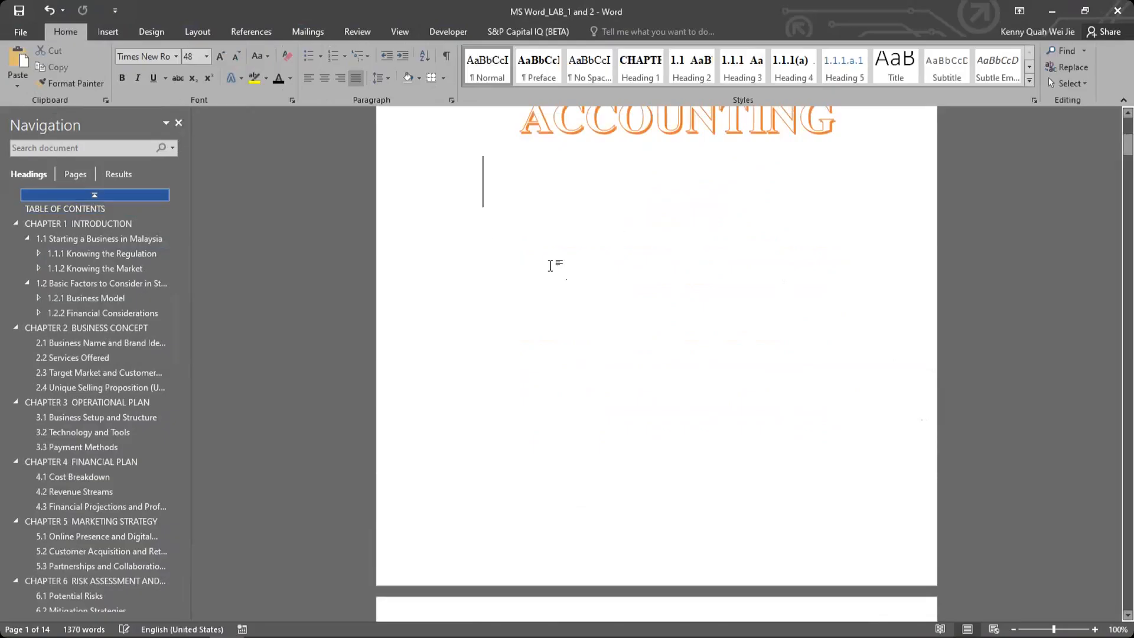
{"action": "left_click", "coordinate": [499, 73]}
{"action": "scroll", "coordinate": [543, 289], "scroll_direction": "down", "scroll_amount": 3}
{"action": "scroll", "coordinate": [542, 289], "scroll_direction": "up", "scroll_amount": 3}
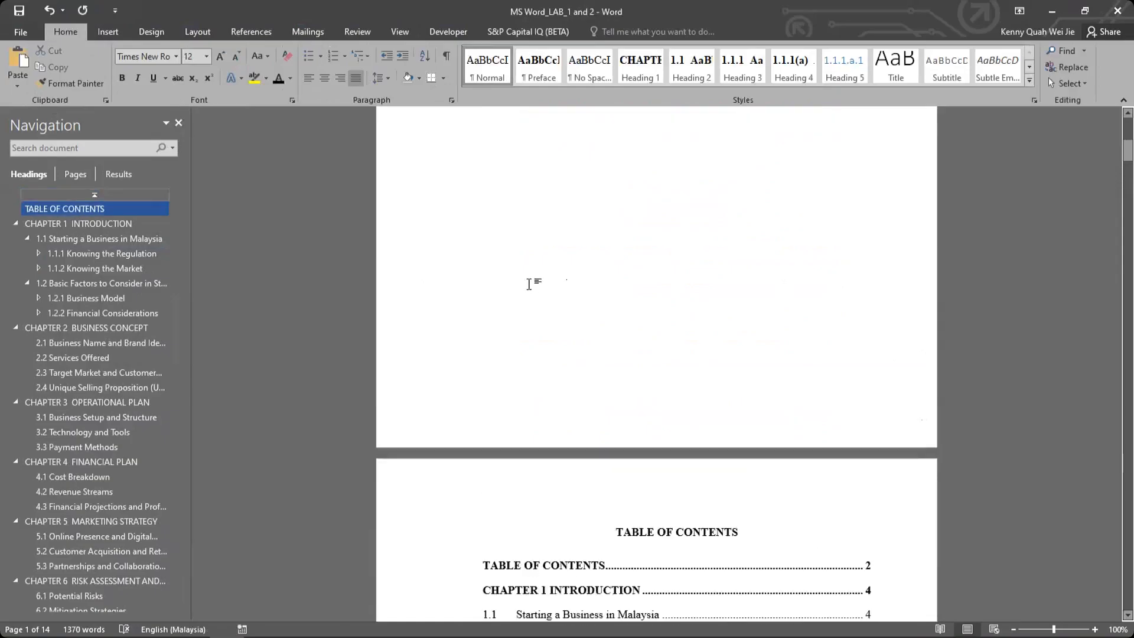
Insert a Next Page section break below the cover page title and delete the extra empty line above the table of contents heading.
{"action": "left_click", "coordinate": [117, 34]}
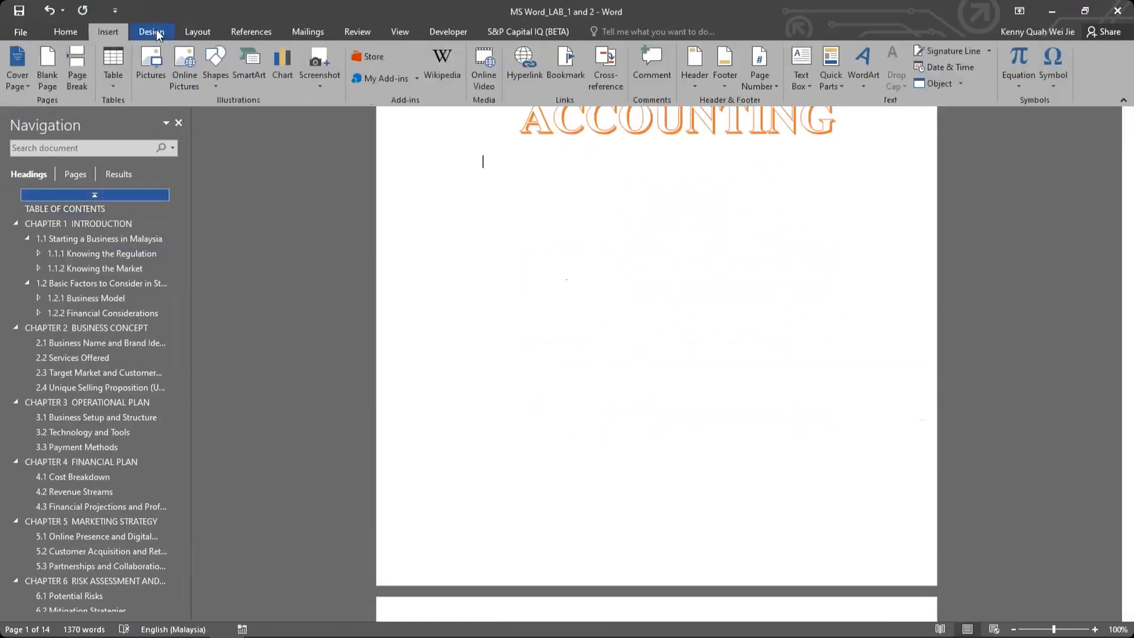
{"action": "left_click", "coordinate": [156, 30]}
{"action": "left_click", "coordinate": [115, 34]}
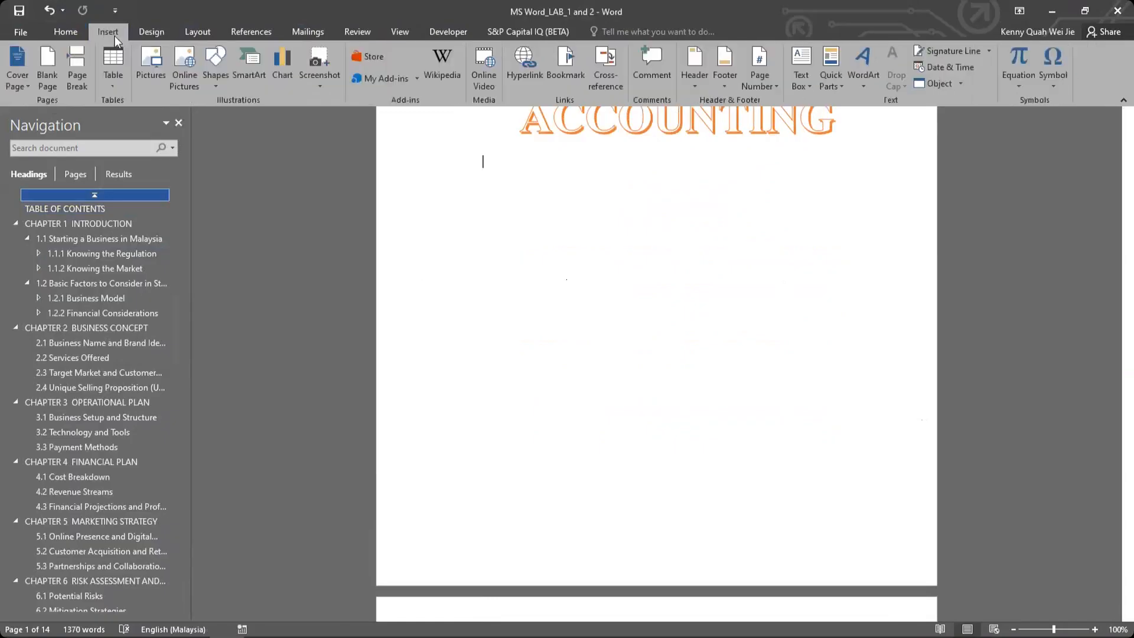
{"action": "left_click", "coordinate": [196, 33]}
{"action": "left_click", "coordinate": [187, 49]}
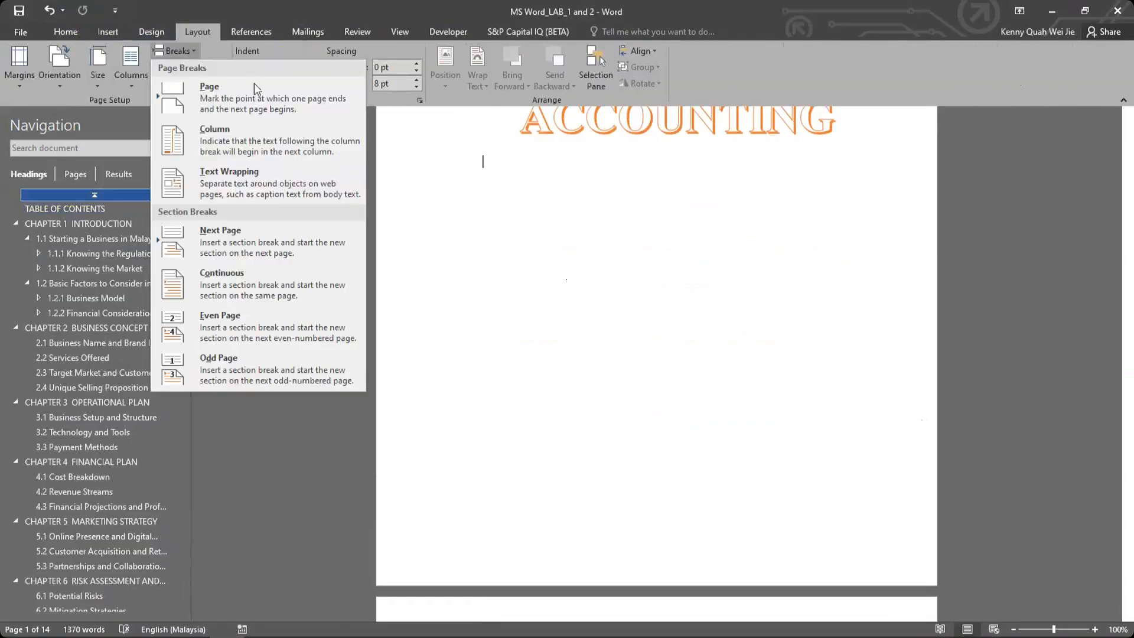
{"action": "left_click", "coordinate": [265, 244]}
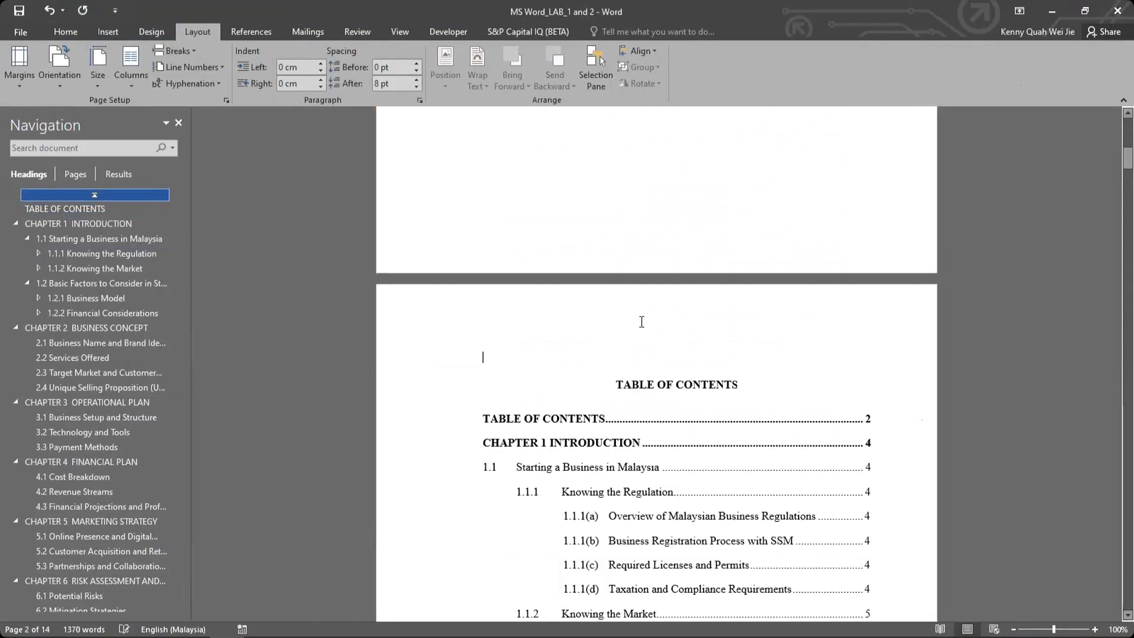
{"action": "key", "text": "Delete"}
Open the cover page's footer for editing and turn off Different First Page for section 1.
{"action": "double_click", "coordinate": [592, 279]}
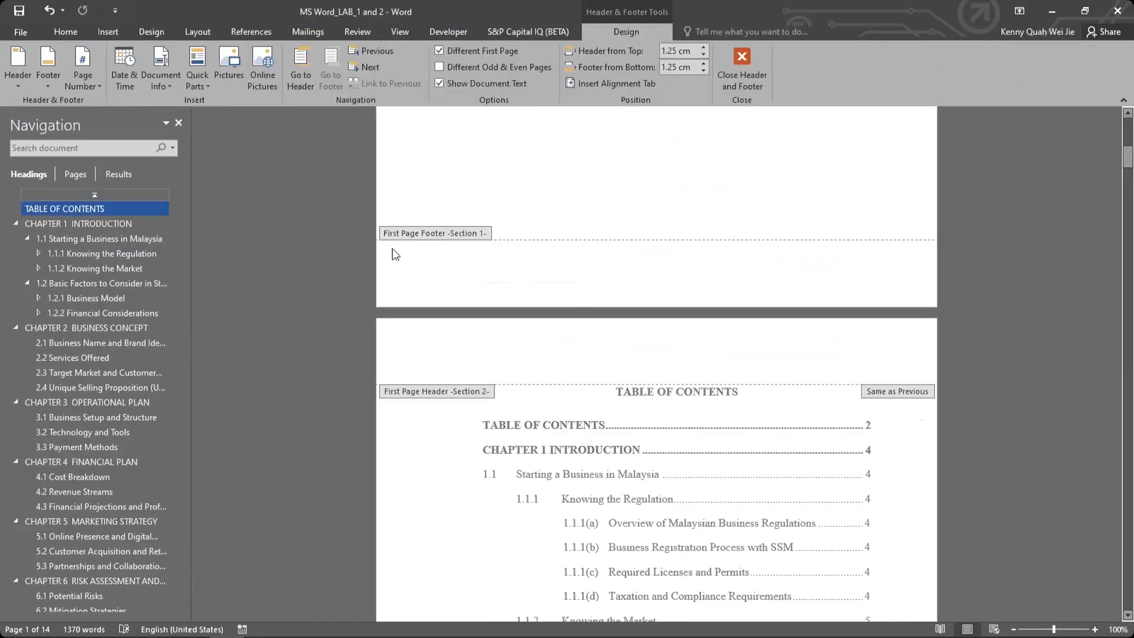
{"action": "left_click", "coordinate": [461, 52]}
{"action": "scroll", "coordinate": [556, 284], "scroll_direction": "down", "scroll_amount": 10}
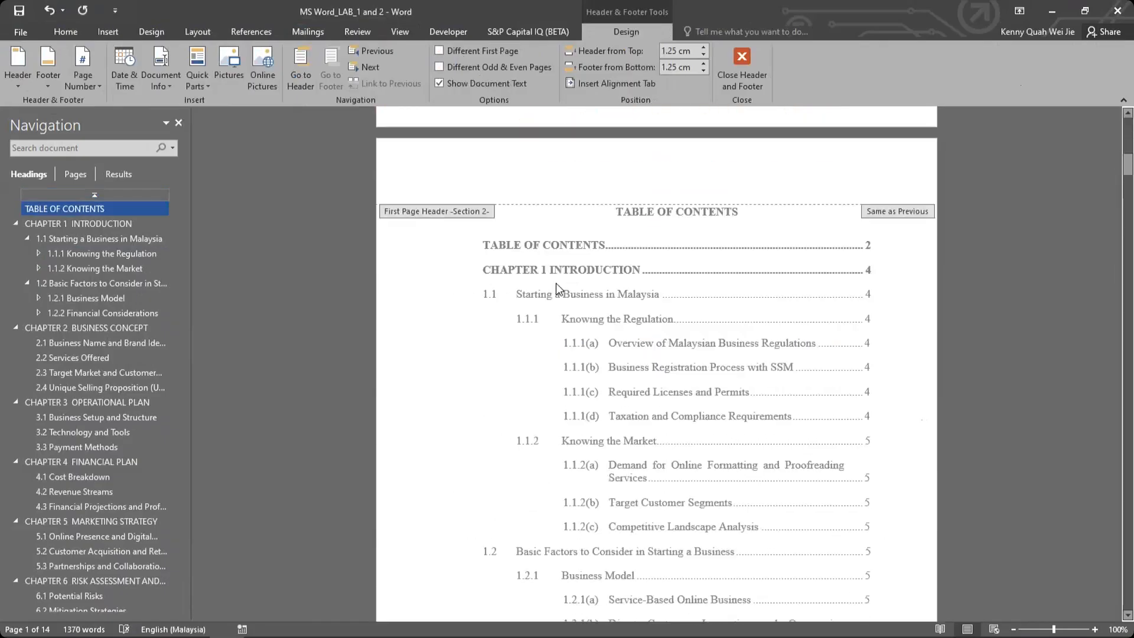
Open the table of contents page's footer in section 2, turn off Different First Page, and check its header and page number.
{"action": "double_click", "coordinate": [506, 215]}
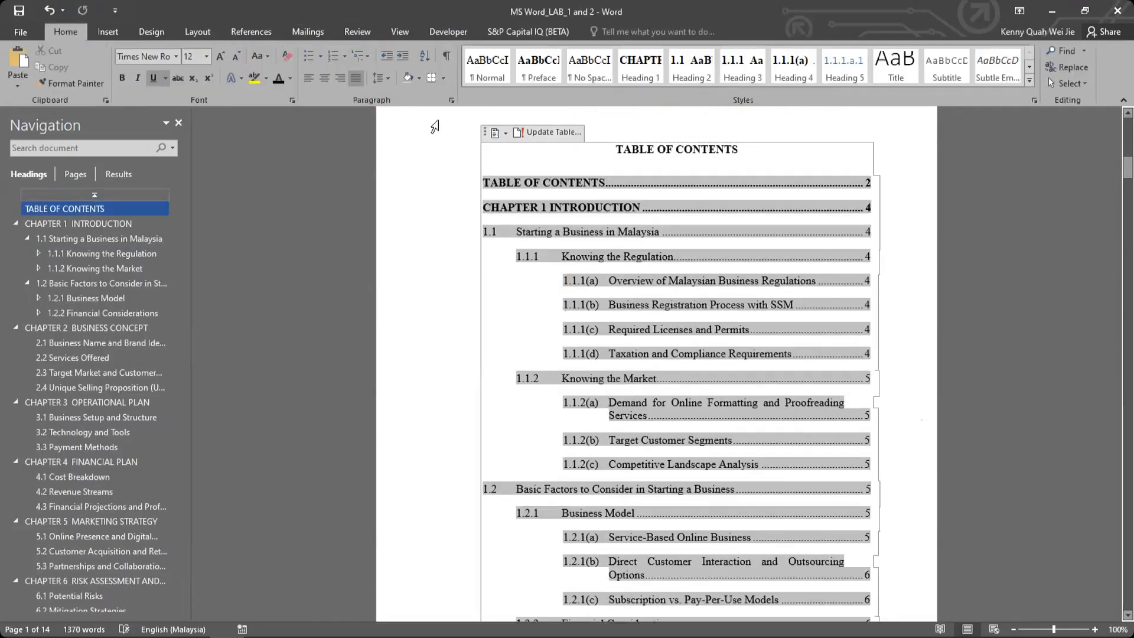
{"action": "scroll", "coordinate": [603, 204], "scroll_direction": "up", "scroll_amount": 1}
{"action": "scroll", "coordinate": [603, 204], "scroll_direction": "down", "scroll_amount": 13}
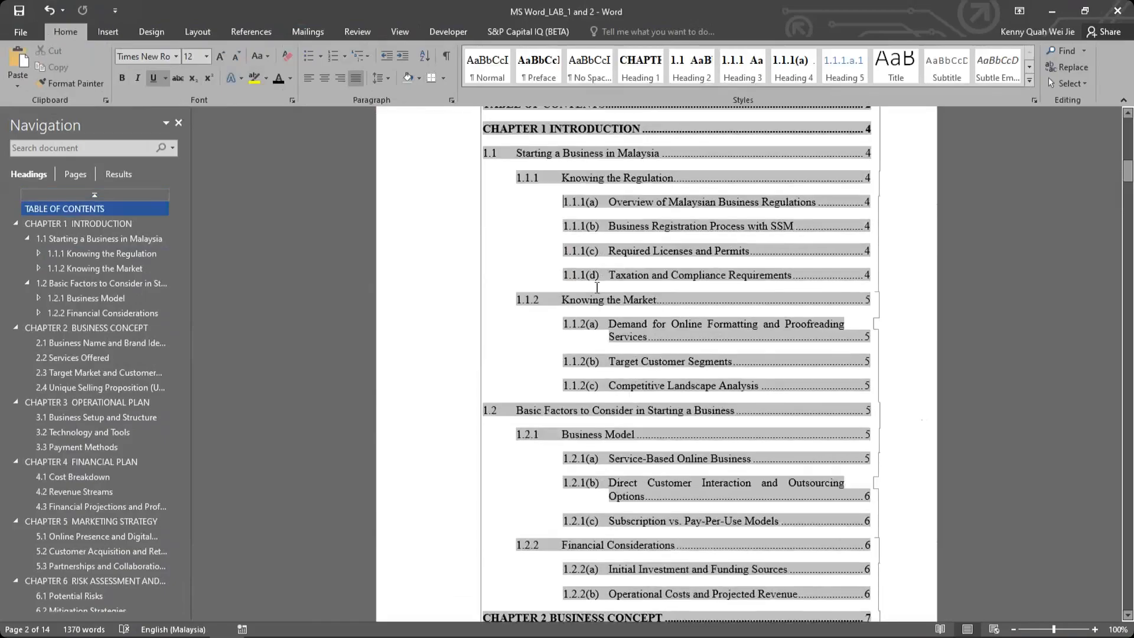
{"action": "double_click", "coordinate": [606, 423]}
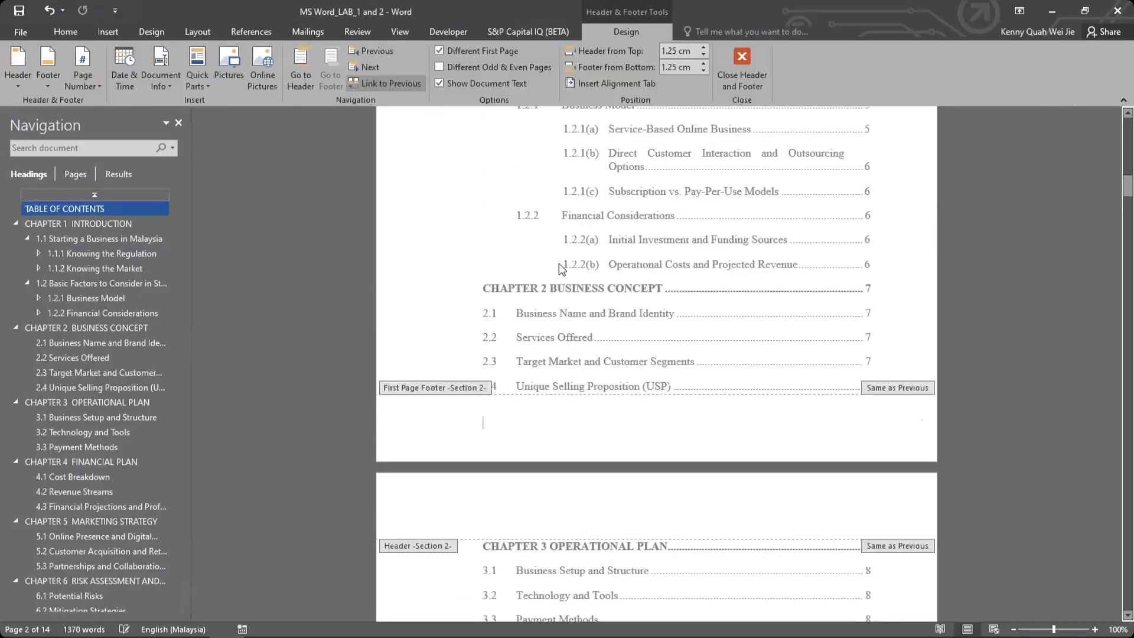
{"action": "scroll", "coordinate": [605, 423], "scroll_direction": "up", "scroll_amount": 2}
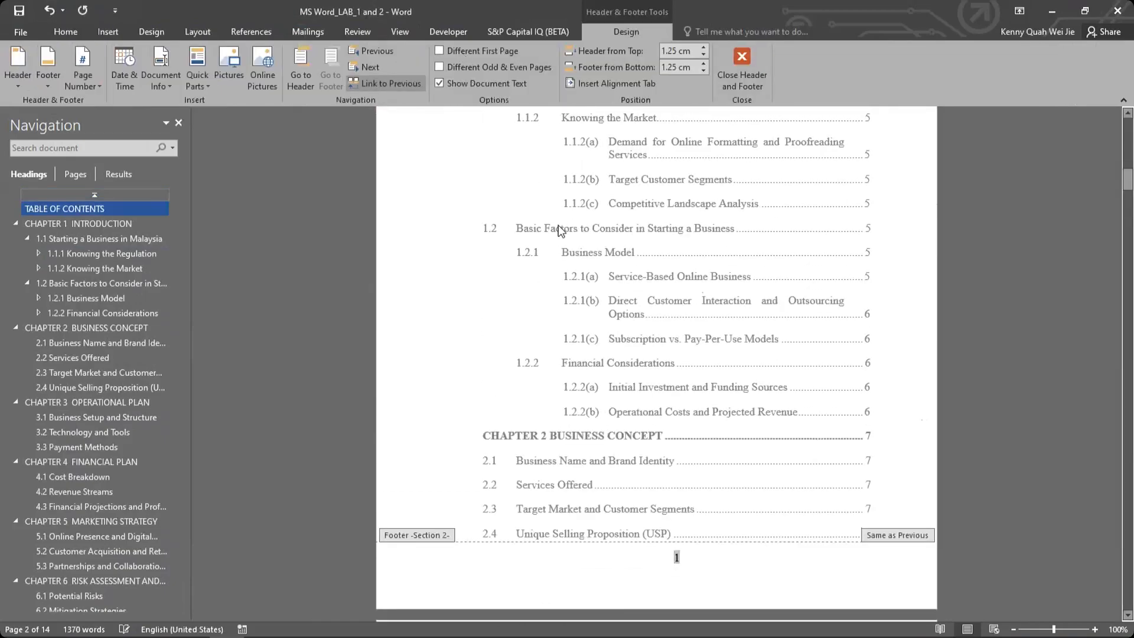
{"action": "scroll", "coordinate": [615, 266], "scroll_direction": "up", "scroll_amount": 13}
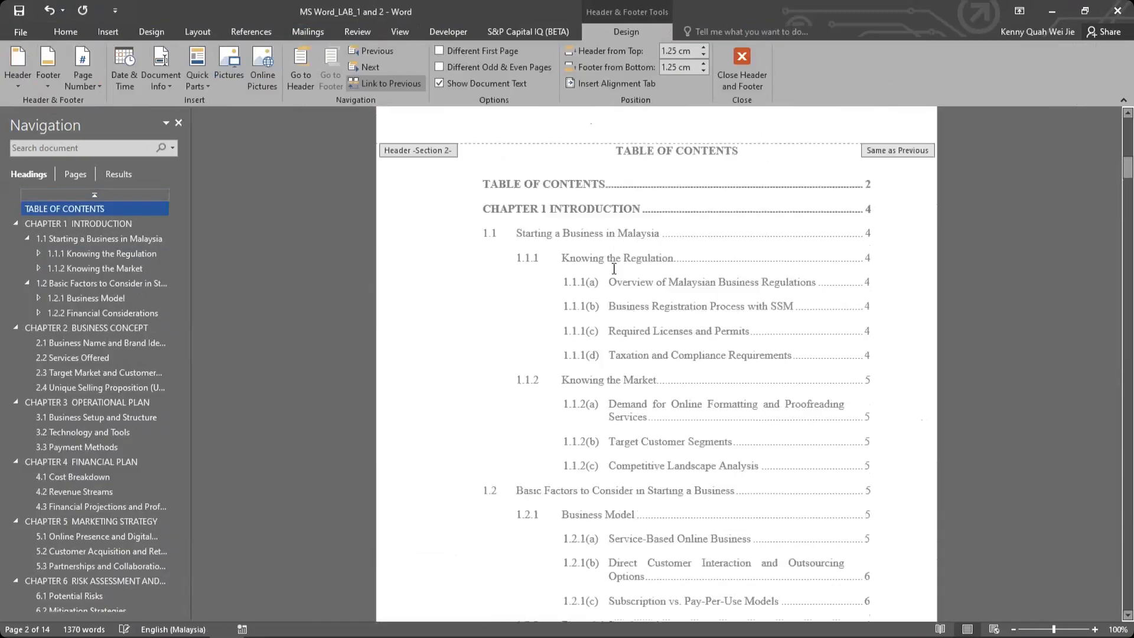
{"action": "scroll", "coordinate": [623, 266], "scroll_direction": "down", "scroll_amount": 16}
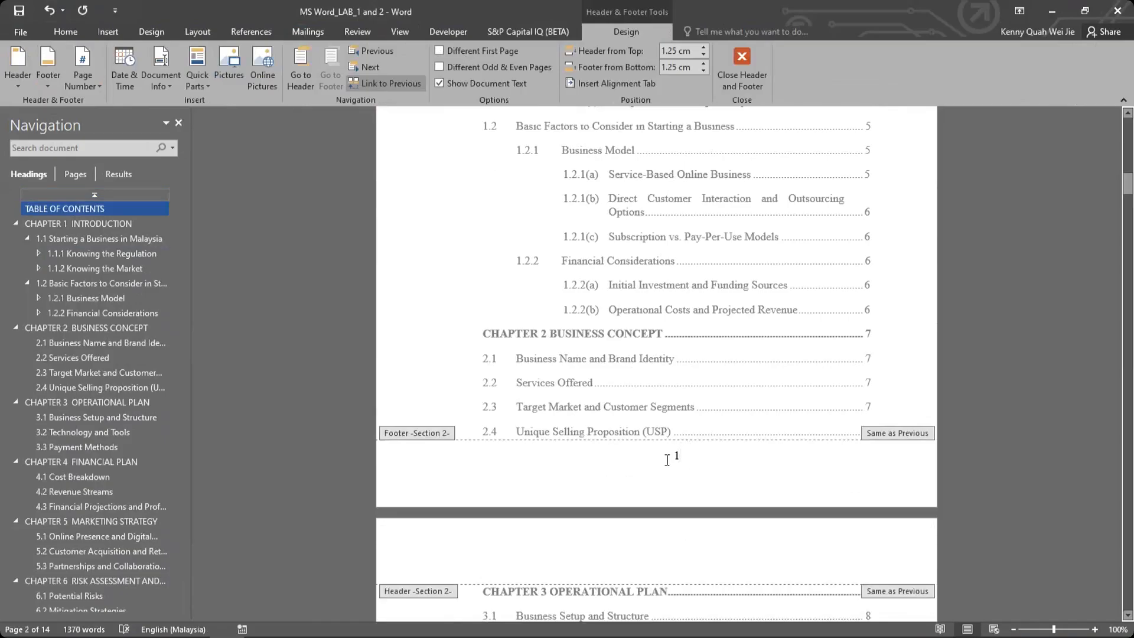
Remove the page number from the cover page's footer in section 1.
{"action": "scroll", "coordinate": [814, 468], "scroll_direction": "down", "scroll_amount": 11}
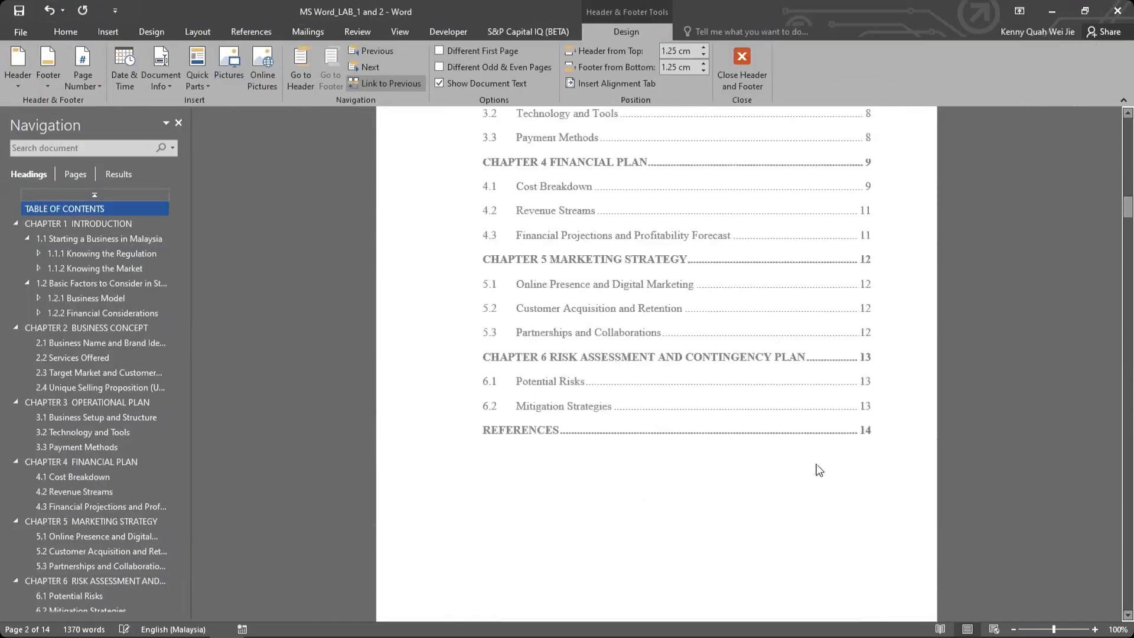
{"action": "scroll", "coordinate": [819, 470], "scroll_direction": "up", "scroll_amount": 20}
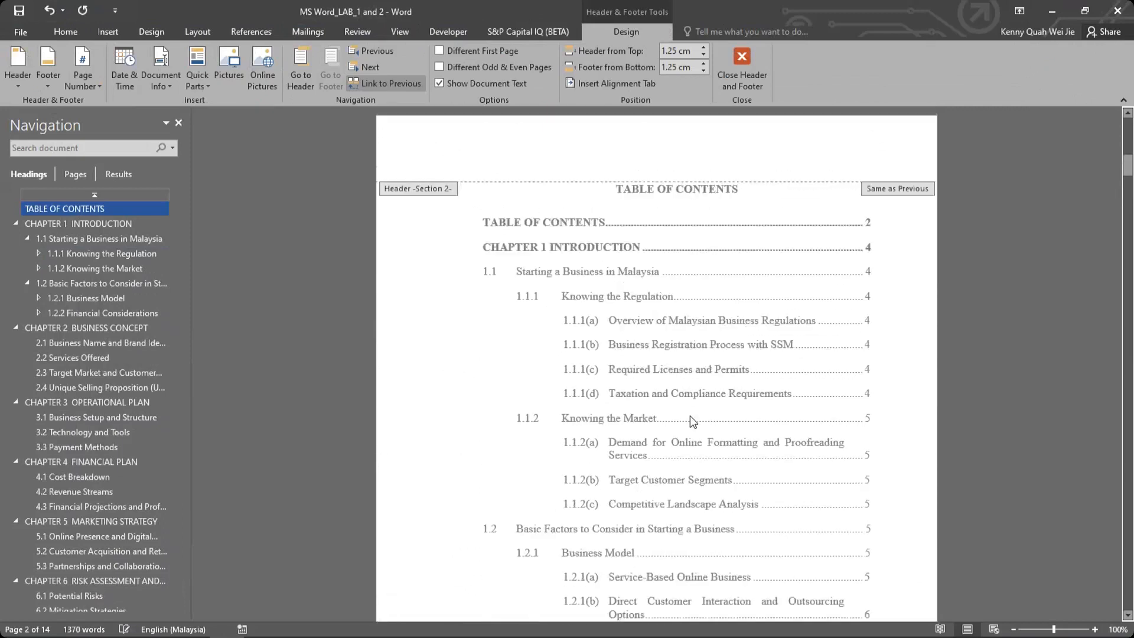
{"action": "left_click", "coordinate": [674, 310]}
{"action": "scroll", "coordinate": [684, 378], "scroll_direction": "up", "scroll_amount": 4}
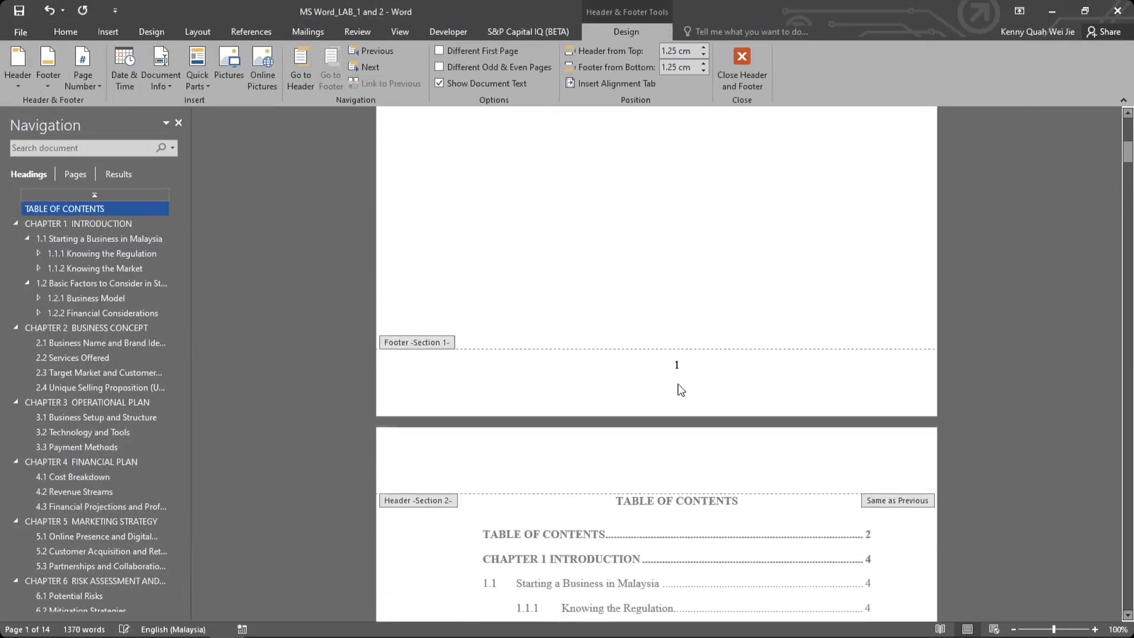
{"action": "double_click", "coordinate": [678, 433]}
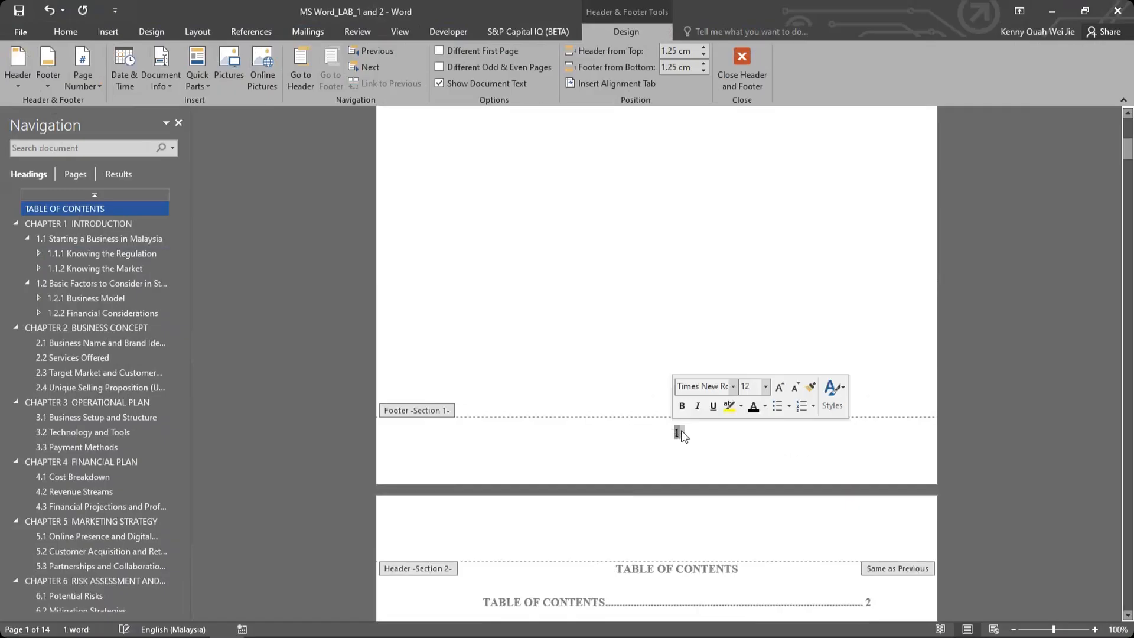
{"action": "left_click", "coordinate": [79, 83]}
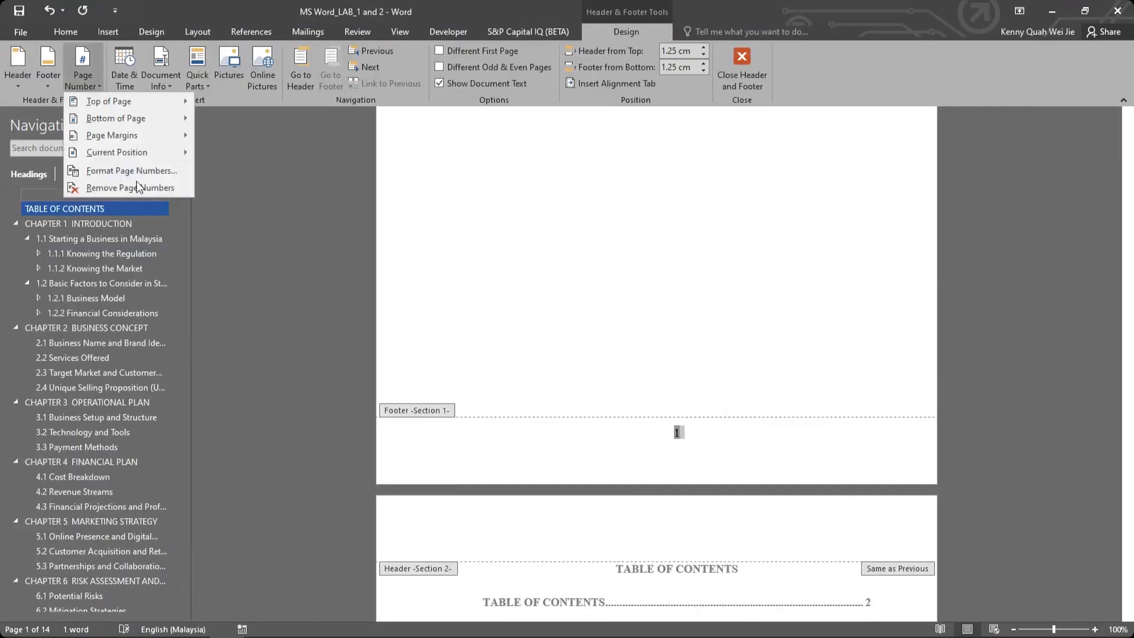
{"action": "left_click", "coordinate": [137, 187]}
Insert a Plain Number 2 page number at the bottom of the page in section 2's footer and check the footers of both sections.
{"action": "scroll", "coordinate": [654, 402], "scroll_direction": "down", "scroll_amount": 10}
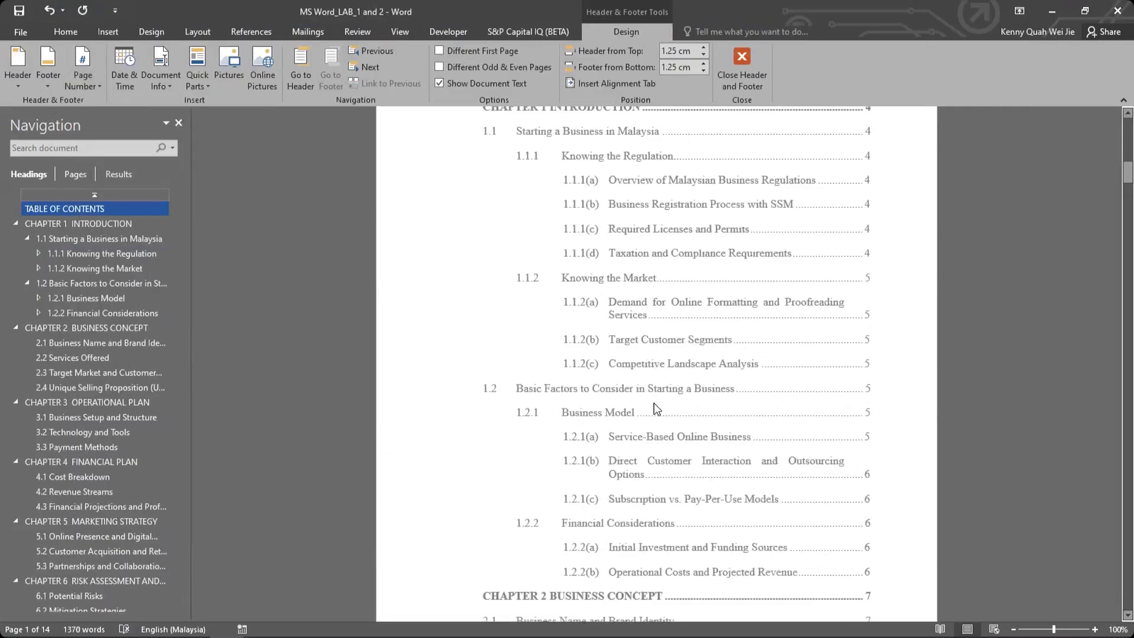
{"action": "left_click", "coordinate": [661, 425]}
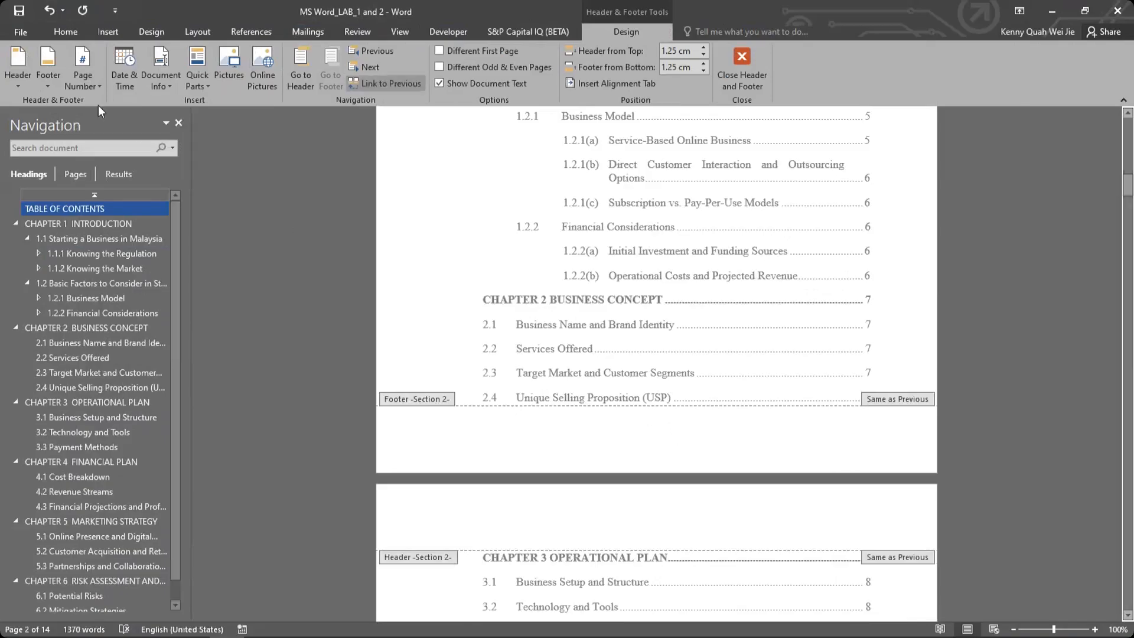
{"action": "left_click", "coordinate": [84, 84]}
{"action": "mouse_move", "coordinate": [139, 121]}
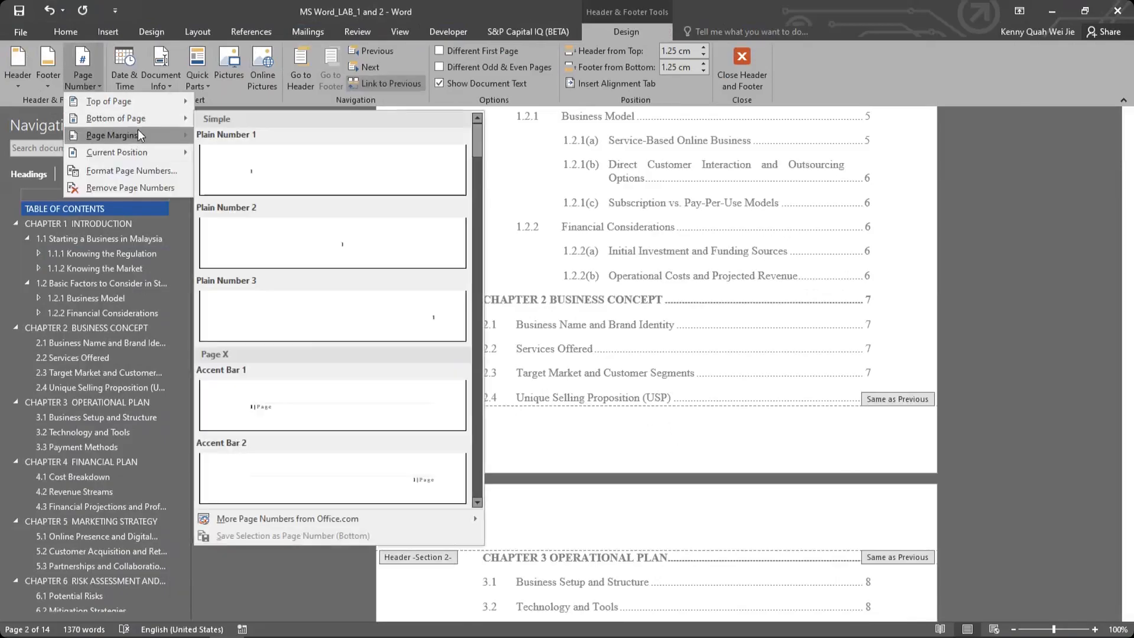
{"action": "left_click", "coordinate": [331, 242]}
{"action": "scroll", "coordinate": [603, 319], "scroll_direction": "up", "scroll_amount": 6}
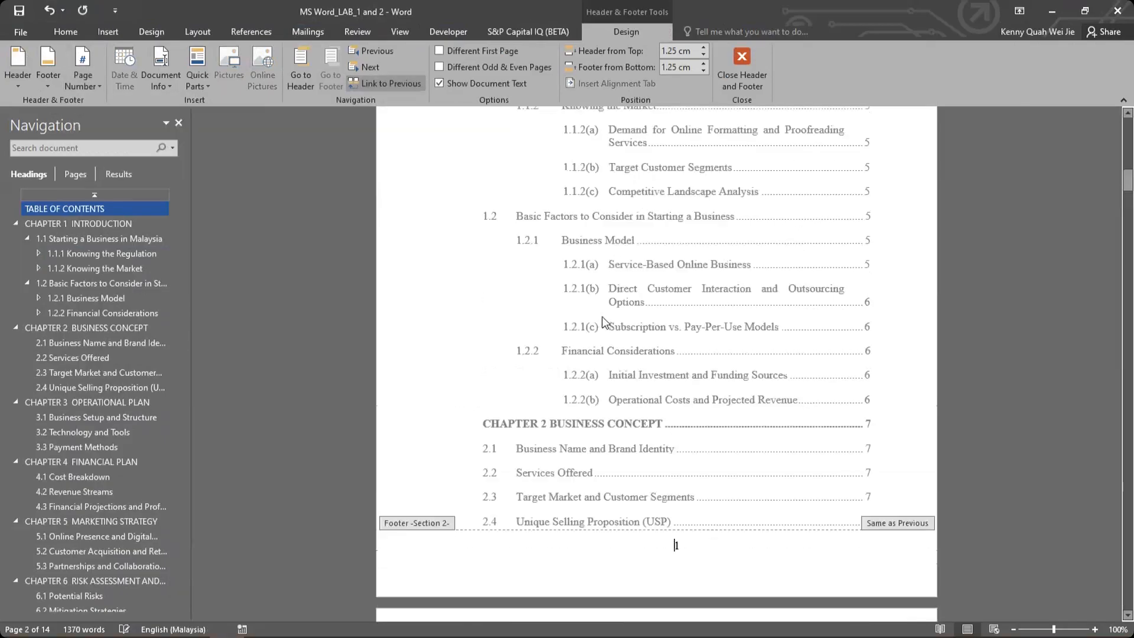
{"action": "scroll", "coordinate": [603, 318], "scroll_direction": "up", "scroll_amount": 6}
{"action": "scroll", "coordinate": [605, 317], "scroll_direction": "down", "scroll_amount": 12}
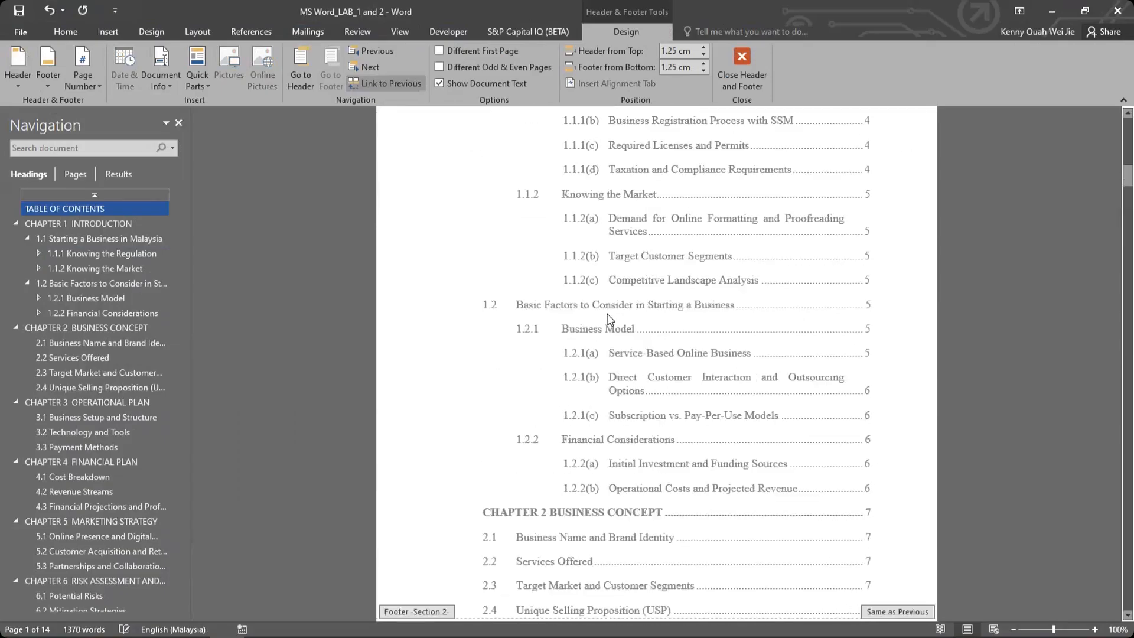
{"action": "scroll", "coordinate": [609, 319], "scroll_direction": "down", "scroll_amount": 10}
{"action": "scroll", "coordinate": [609, 314], "scroll_direction": "up", "scroll_amount": 5}
{"action": "scroll", "coordinate": [608, 314], "scroll_direction": "up", "scroll_amount": 15}
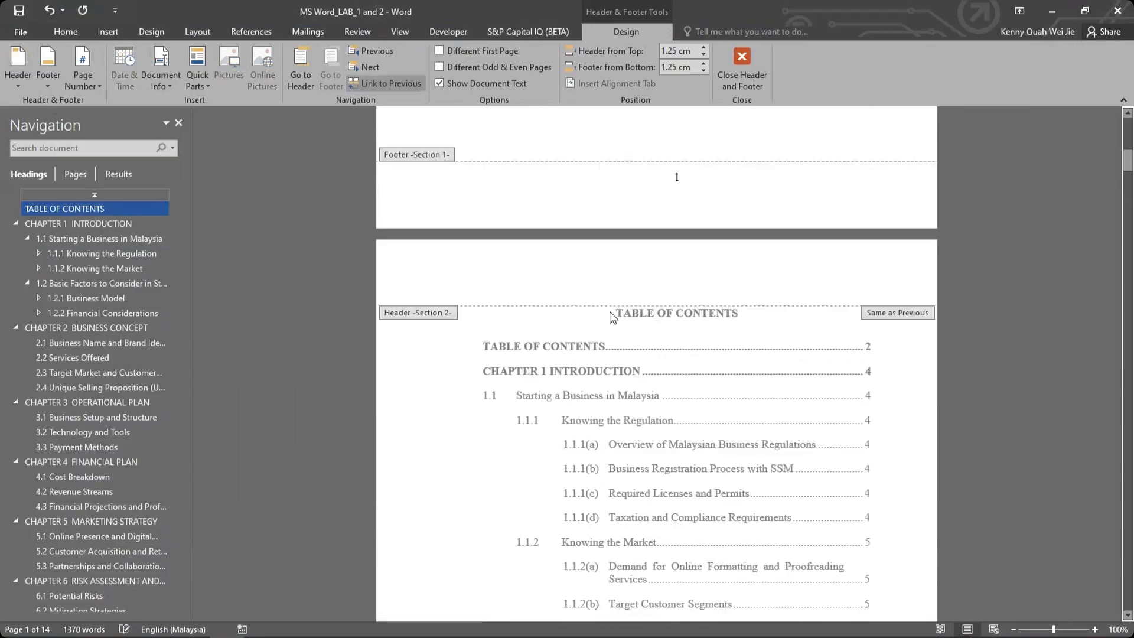
{"action": "left_click", "coordinate": [688, 365]}
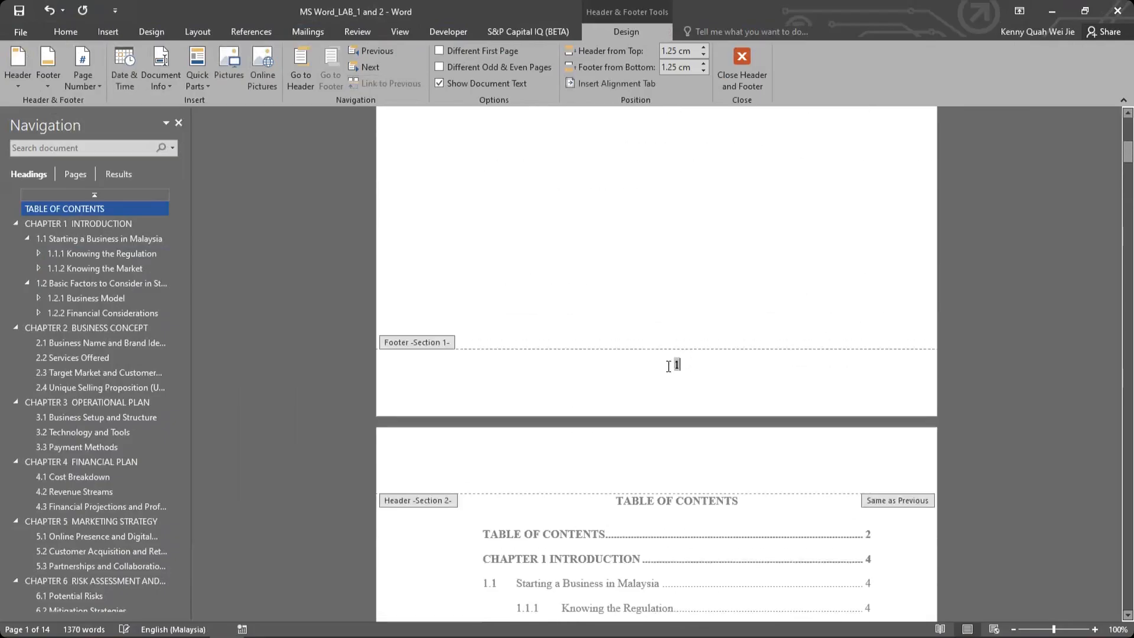
{"action": "double_click", "coordinate": [674, 364]}
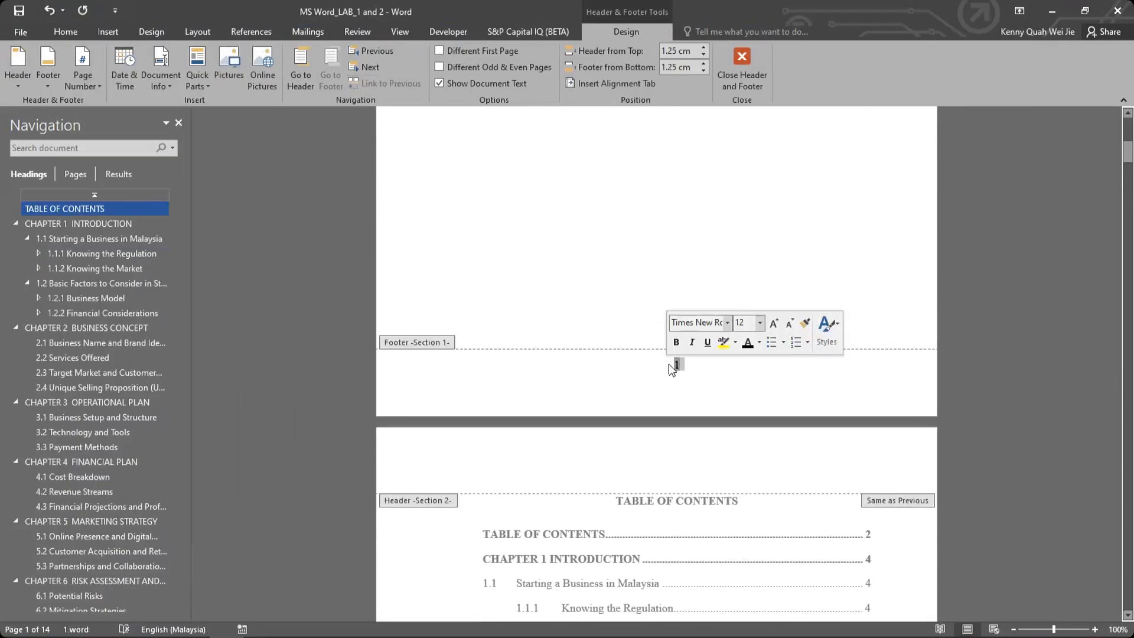
{"action": "left_click", "coordinate": [100, 87]}
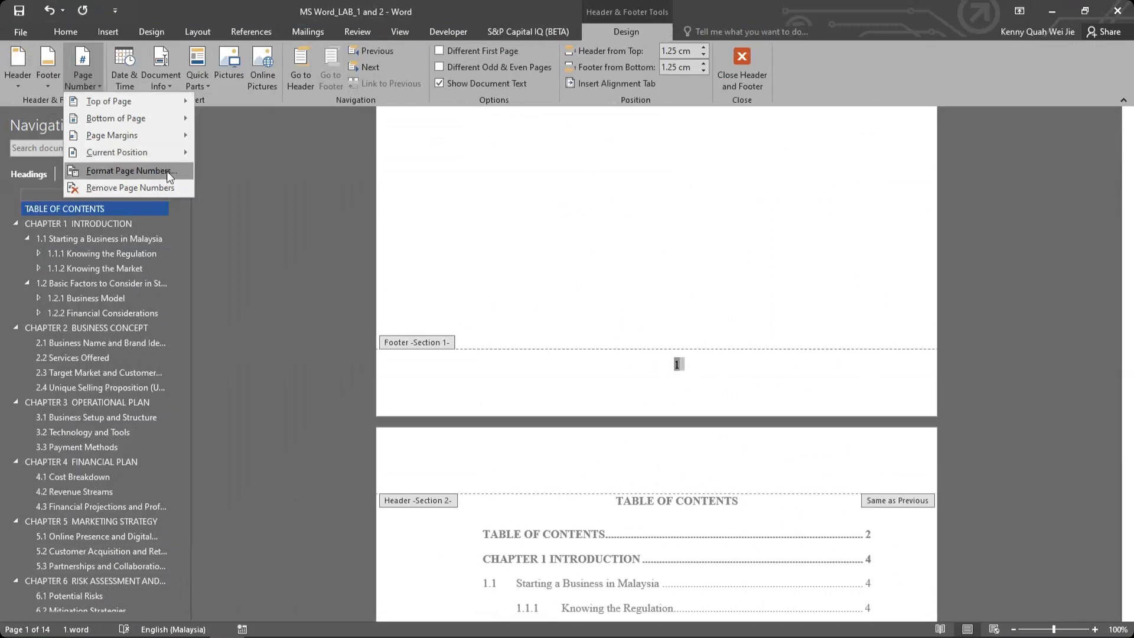
{"action": "left_click", "coordinate": [697, 361]}
{"action": "scroll", "coordinate": [696, 361], "scroll_direction": "down", "scroll_amount": 1}
{"action": "left_click_drag", "start_coordinate": [682, 332], "coordinate": [673, 331]}
{"action": "scroll", "coordinate": [682, 318], "scroll_direction": "down", "scroll_amount": 3}
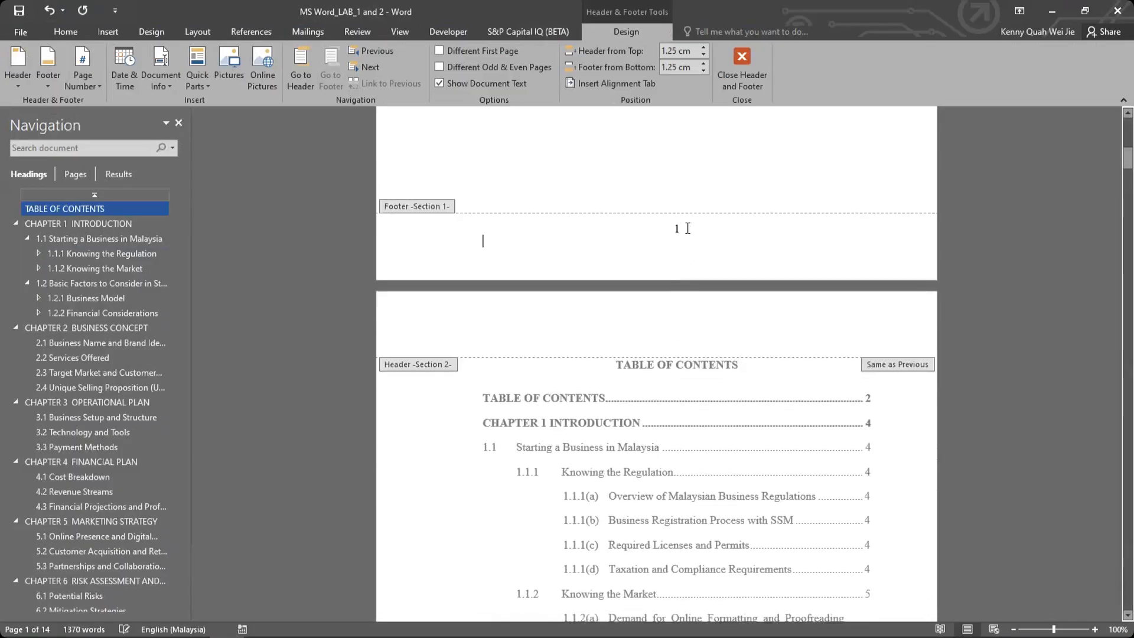
{"action": "double_click", "coordinate": [672, 229]}
{"action": "right_click", "coordinate": [671, 232]}
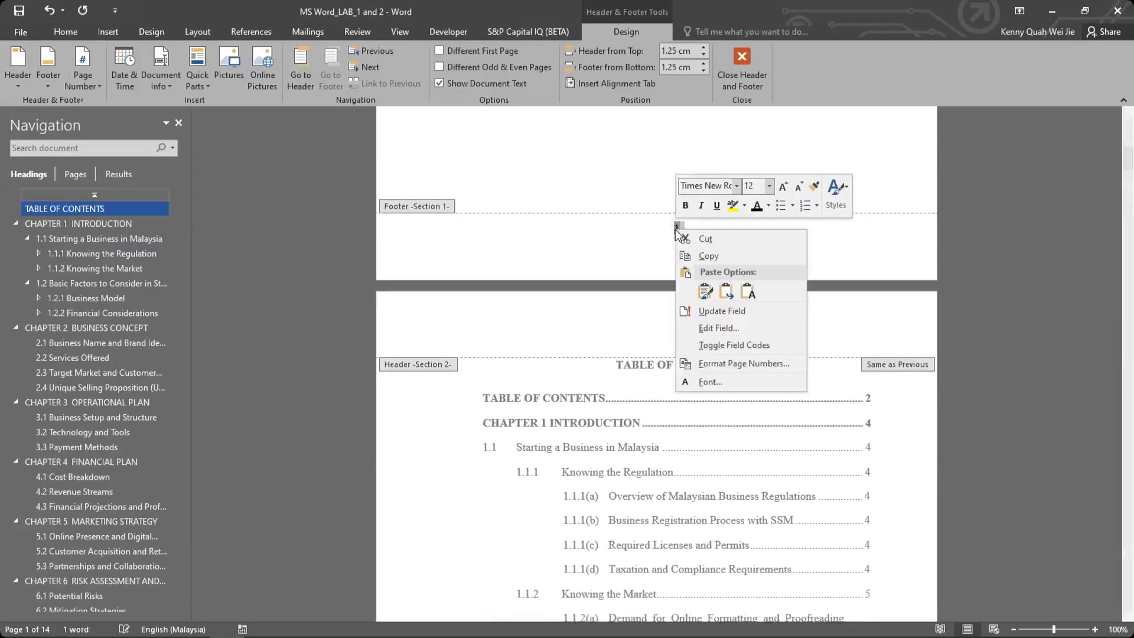
{"action": "key", "text": "Escape"}
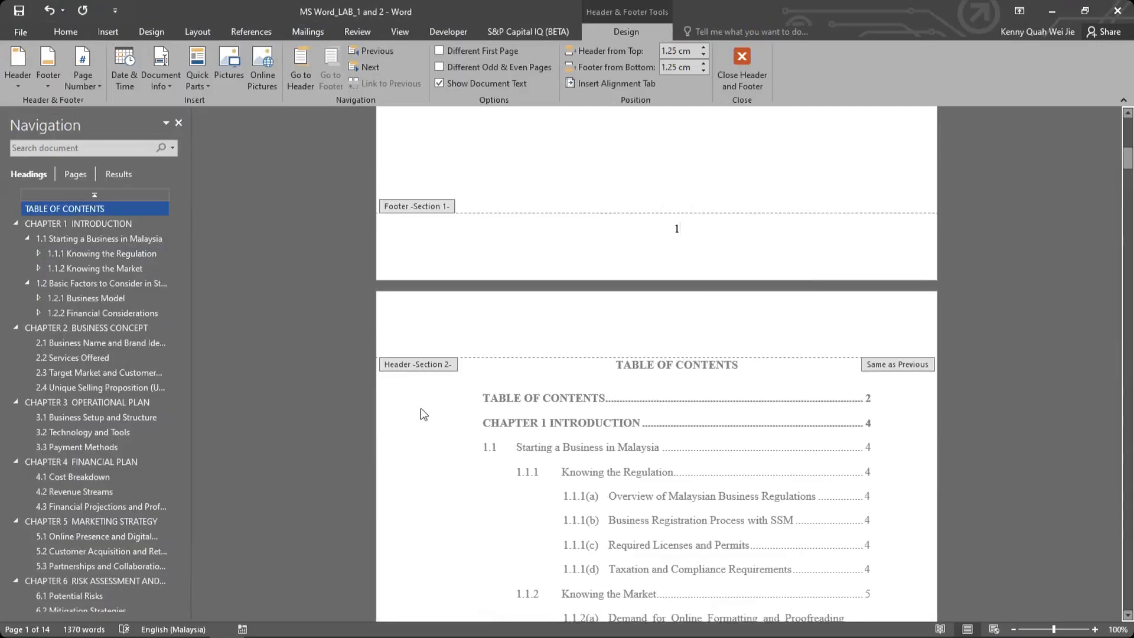
Turn on Different First Page for section 1, compare the cover and table of contents footers, and exit footer editing.
{"action": "left_click", "coordinate": [444, 50]}
{"action": "scroll", "coordinate": [581, 407], "scroll_direction": "down", "scroll_amount": 3}
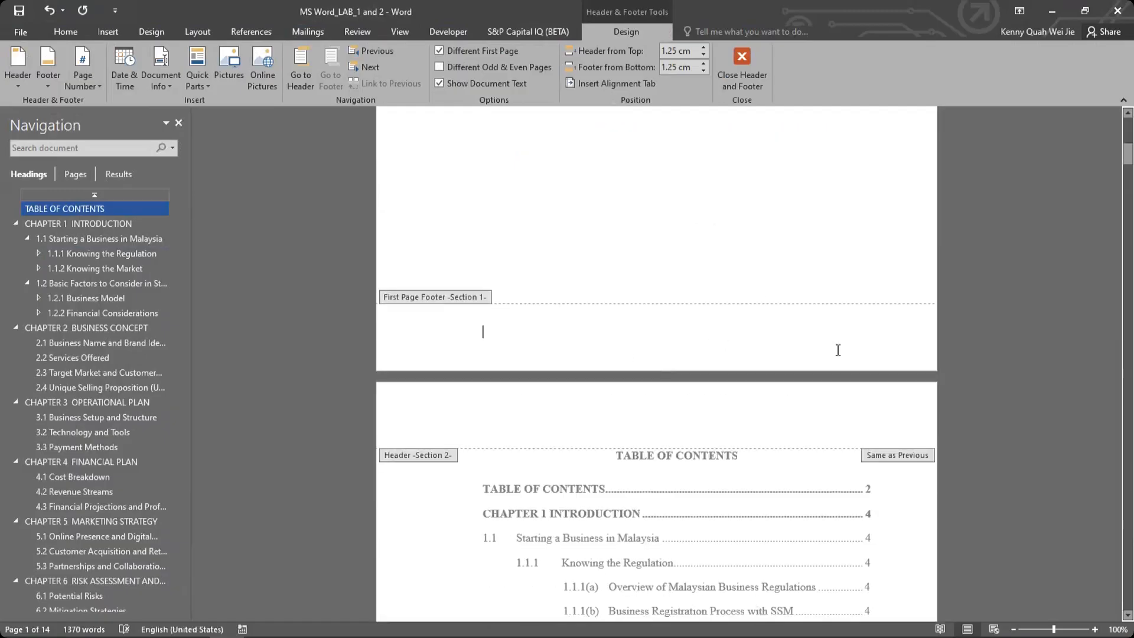
{"action": "scroll", "coordinate": [643, 321], "scroll_direction": "down", "scroll_amount": 20}
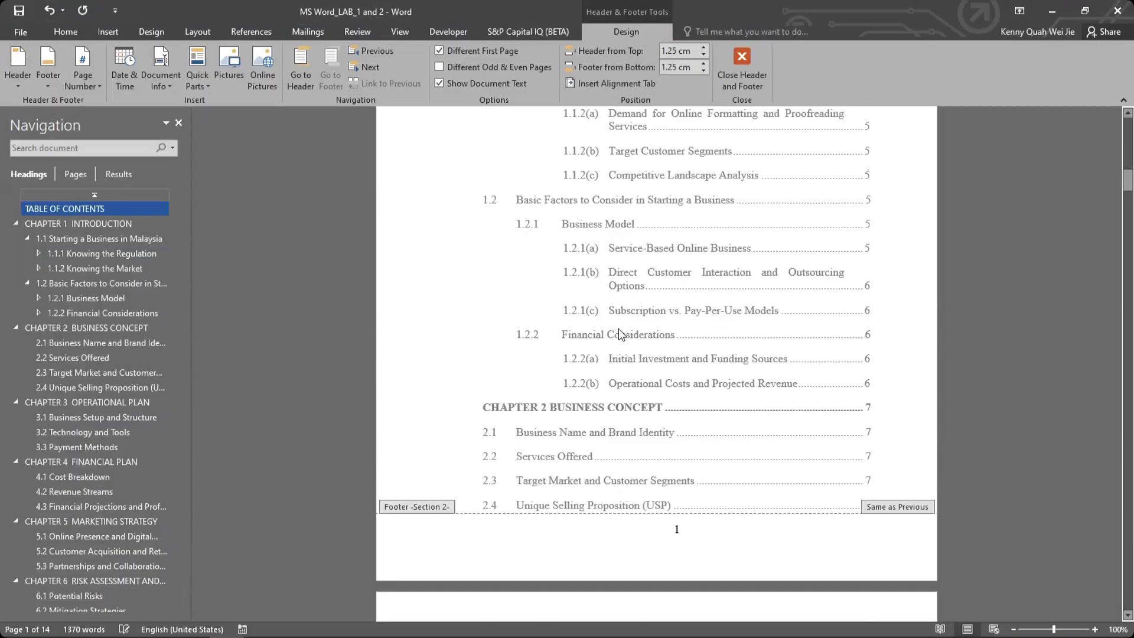
{"action": "scroll", "coordinate": [647, 328], "scroll_direction": "up", "scroll_amount": 20}
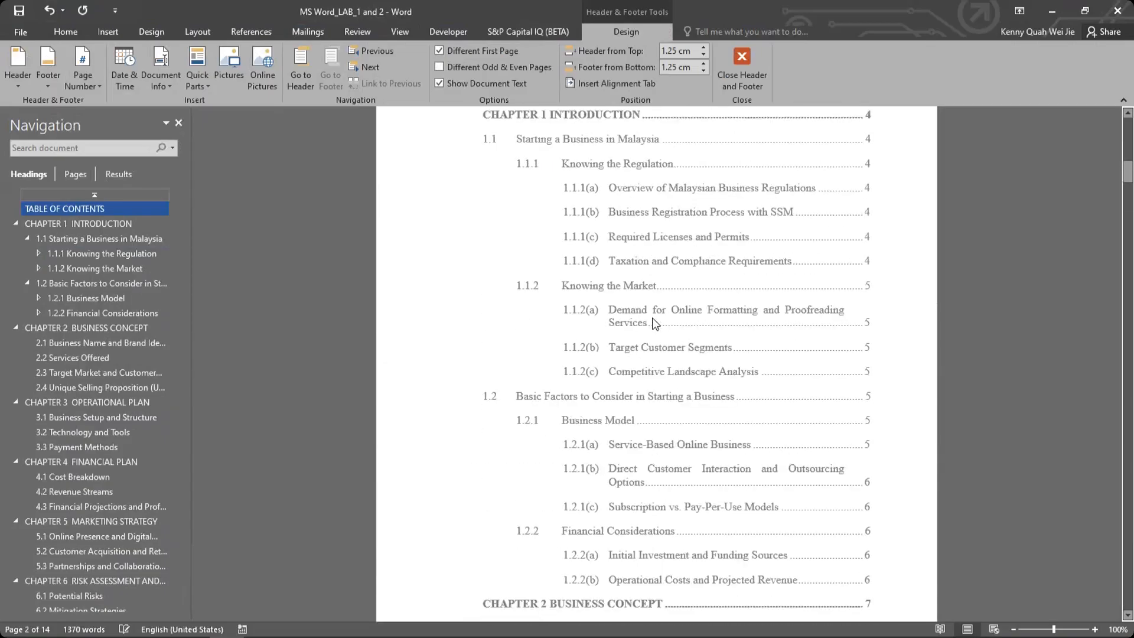
{"action": "scroll", "coordinate": [739, 292], "scroll_direction": "down", "scroll_amount": 20}
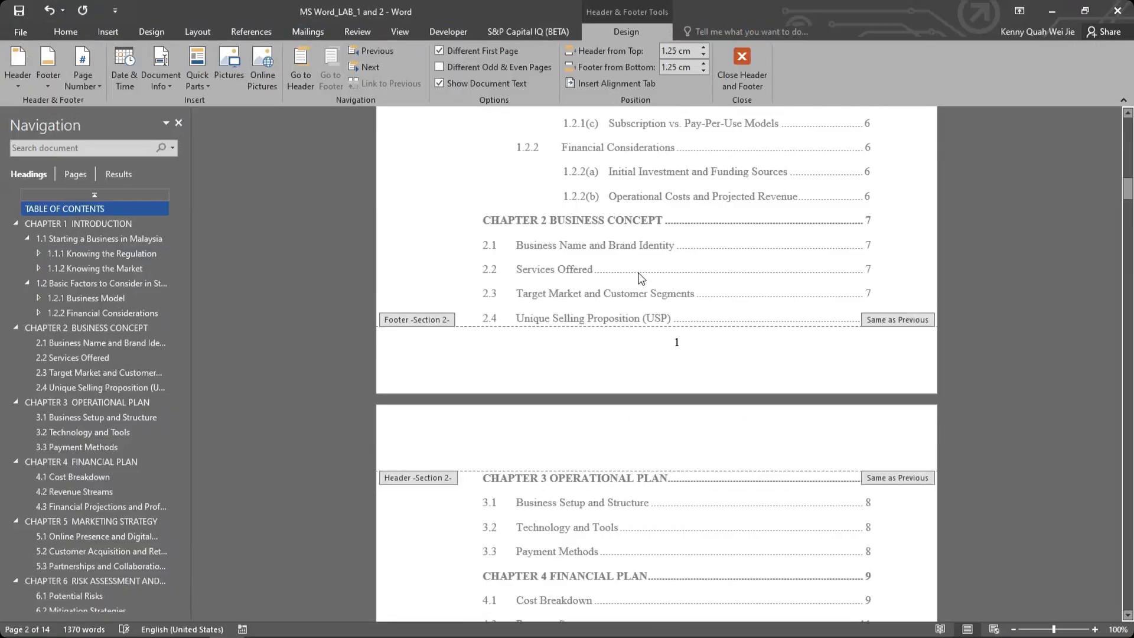
{"action": "scroll", "coordinate": [641, 278], "scroll_direction": "up", "scroll_amount": 20}
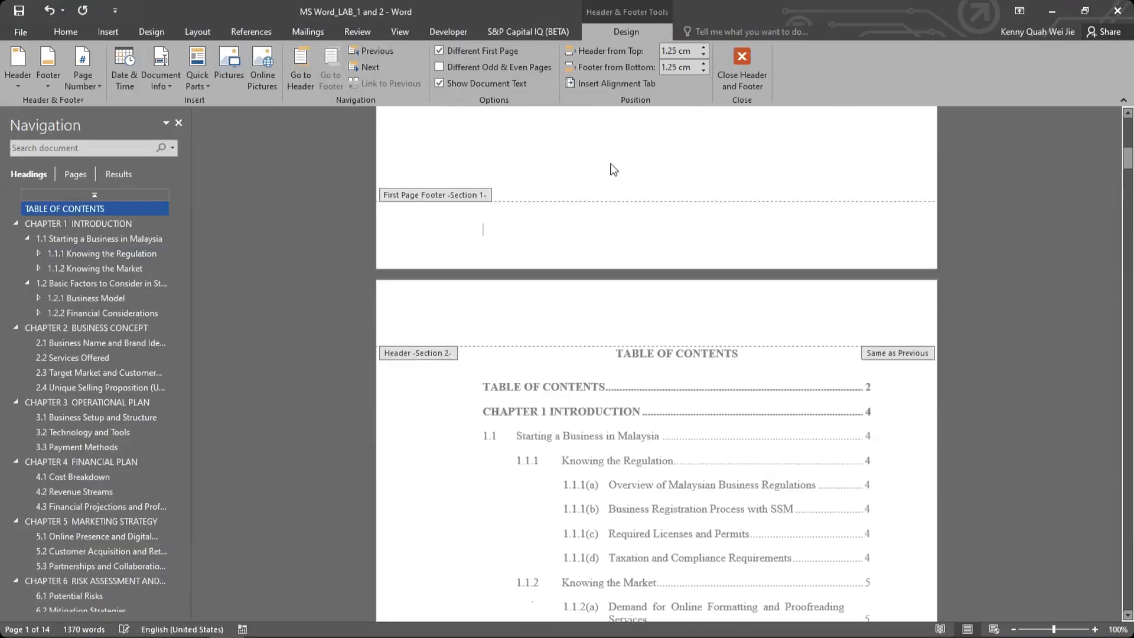
{"action": "scroll", "coordinate": [712, 338], "scroll_direction": "down", "scroll_amount": 20}
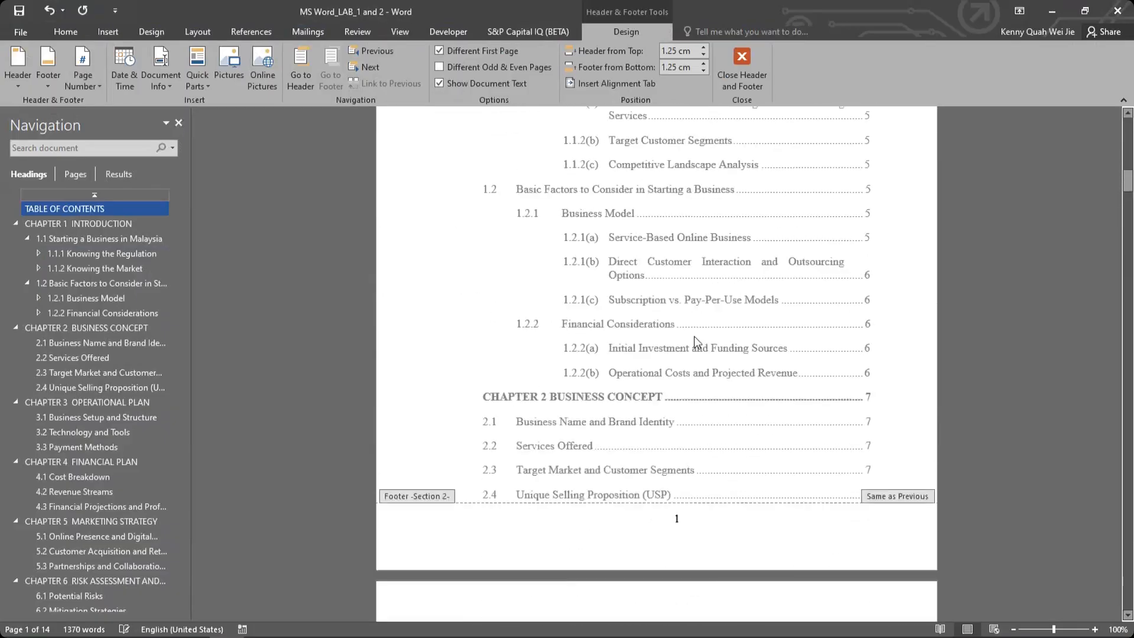
{"action": "double_click", "coordinate": [676, 318]}
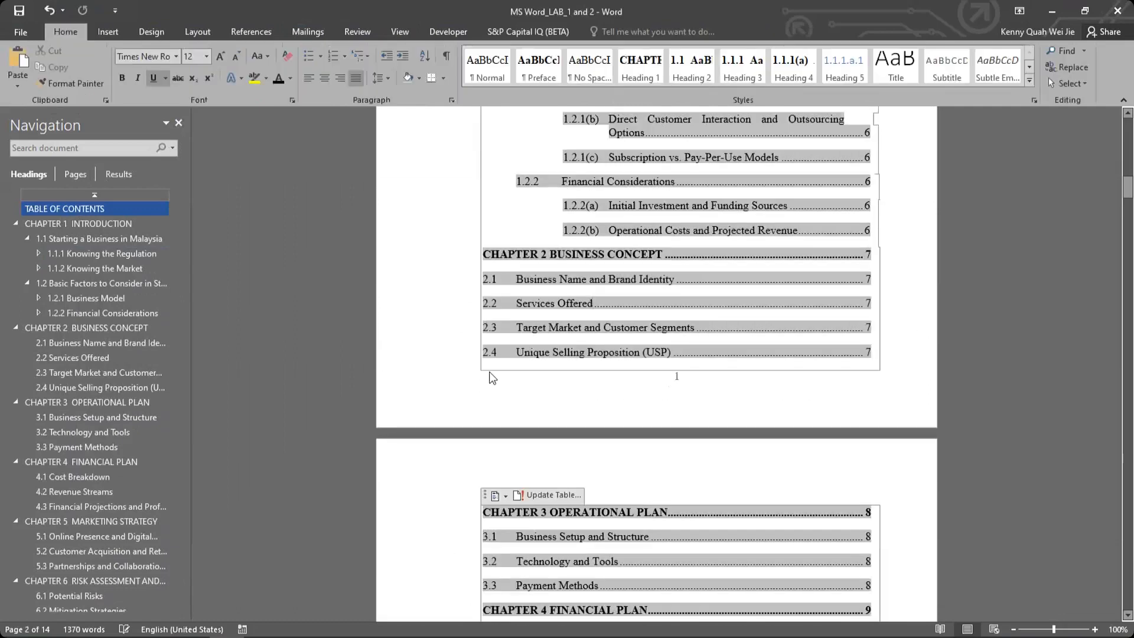
Update the table of contents, refreshing the page numbers only.
{"action": "scroll", "coordinate": [707, 360], "scroll_direction": "up", "scroll_amount": 15}
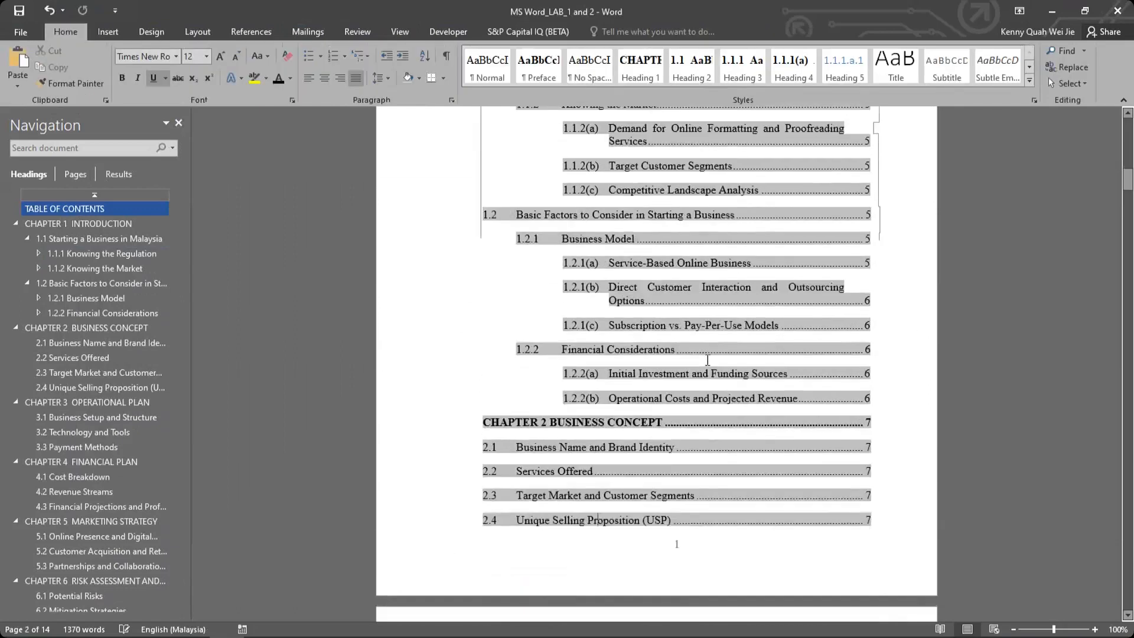
{"action": "left_click", "coordinate": [718, 281]}
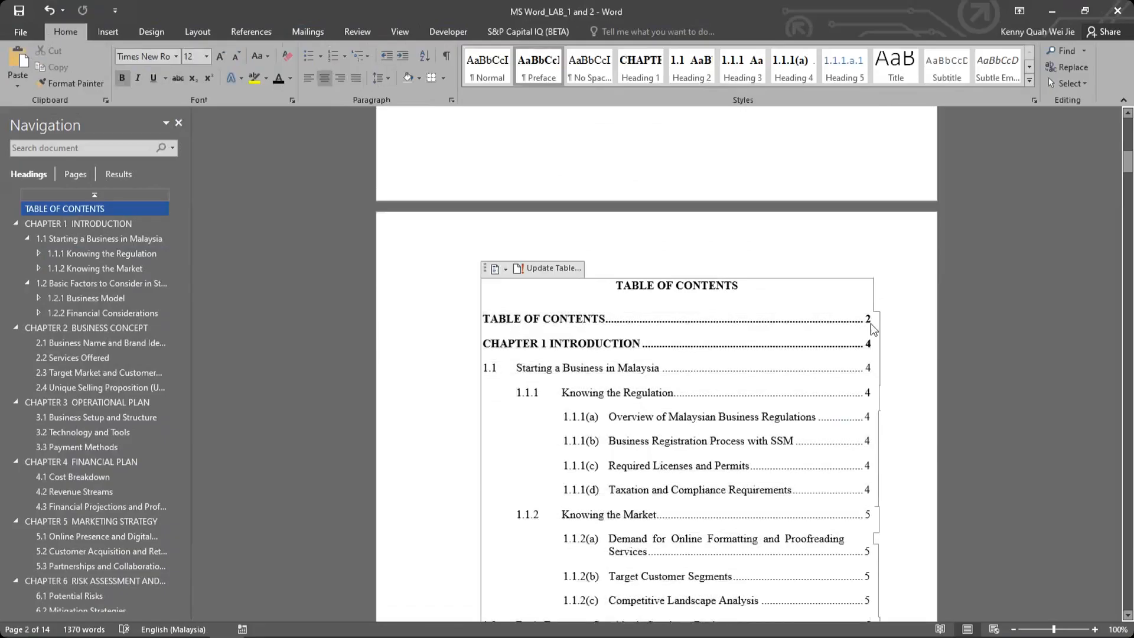
{"action": "left_click", "coordinate": [548, 268]}
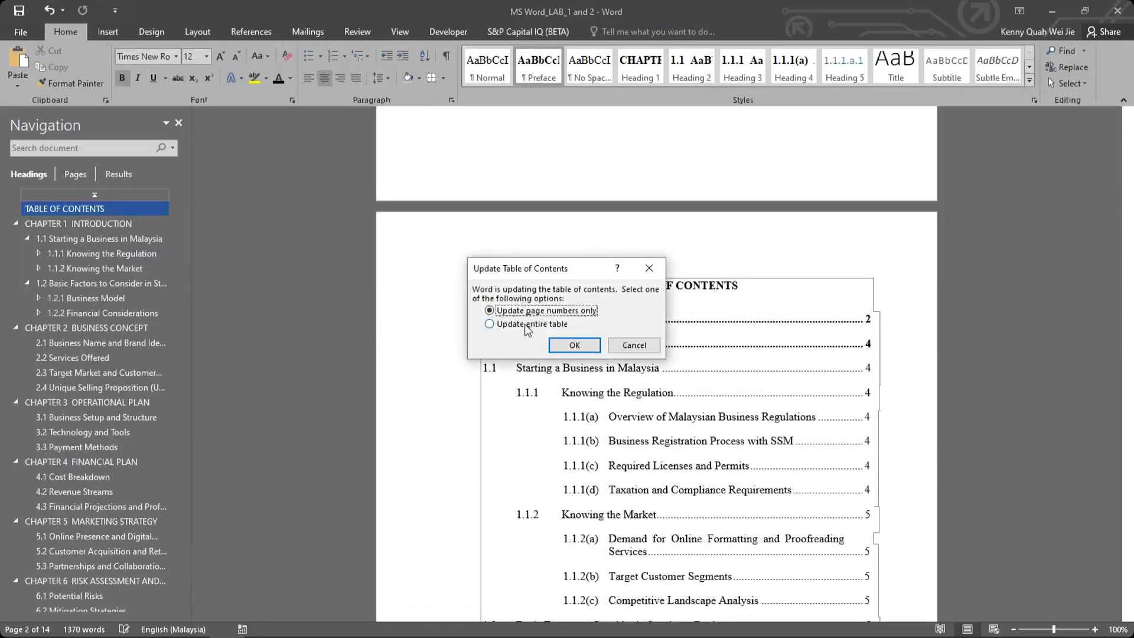
{"action": "left_click", "coordinate": [572, 346]}
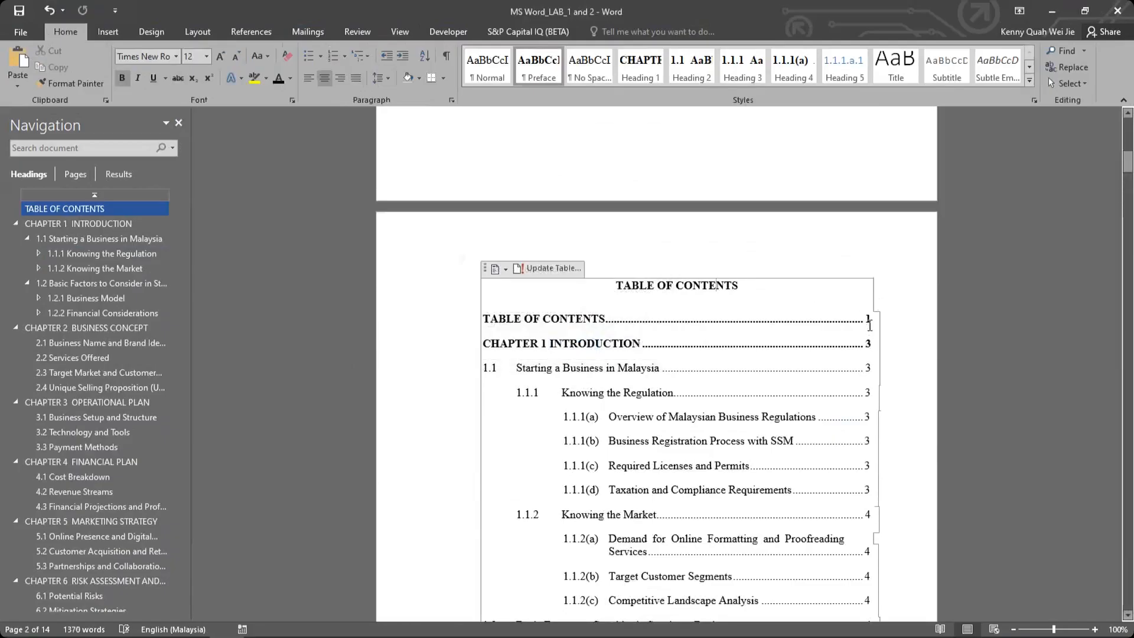
Examine the table of contents entries and the footer page numbers from the contents pages into Chapter 1.
{"action": "scroll", "coordinate": [874, 485], "scroll_direction": "down", "scroll_amount": 10}
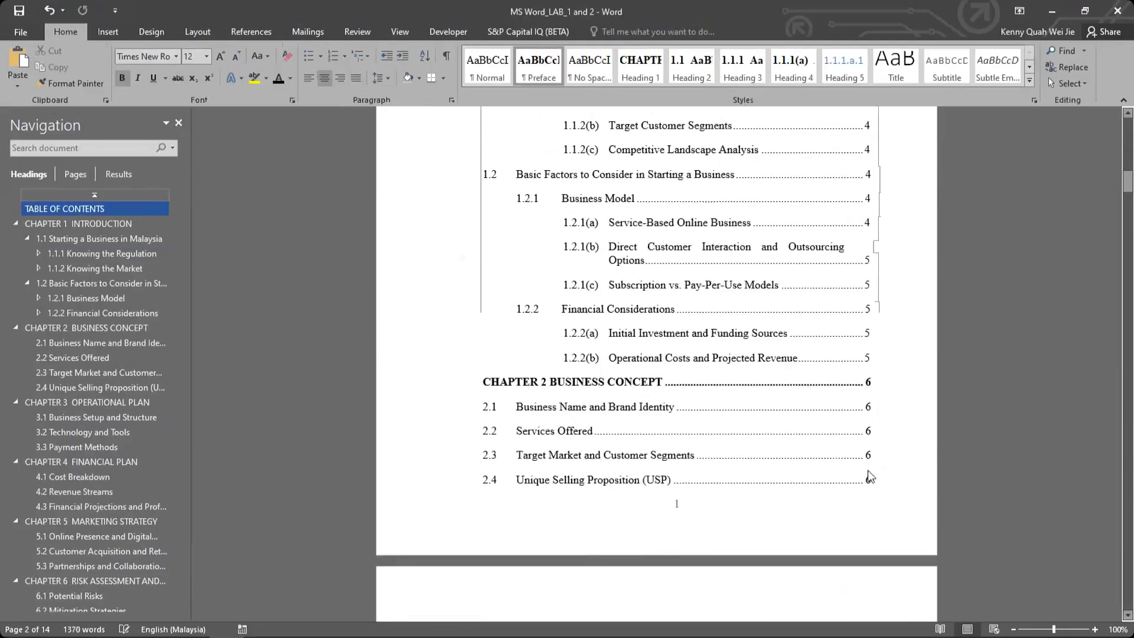
{"action": "scroll", "coordinate": [868, 466], "scroll_direction": "down", "scroll_amount": 9}
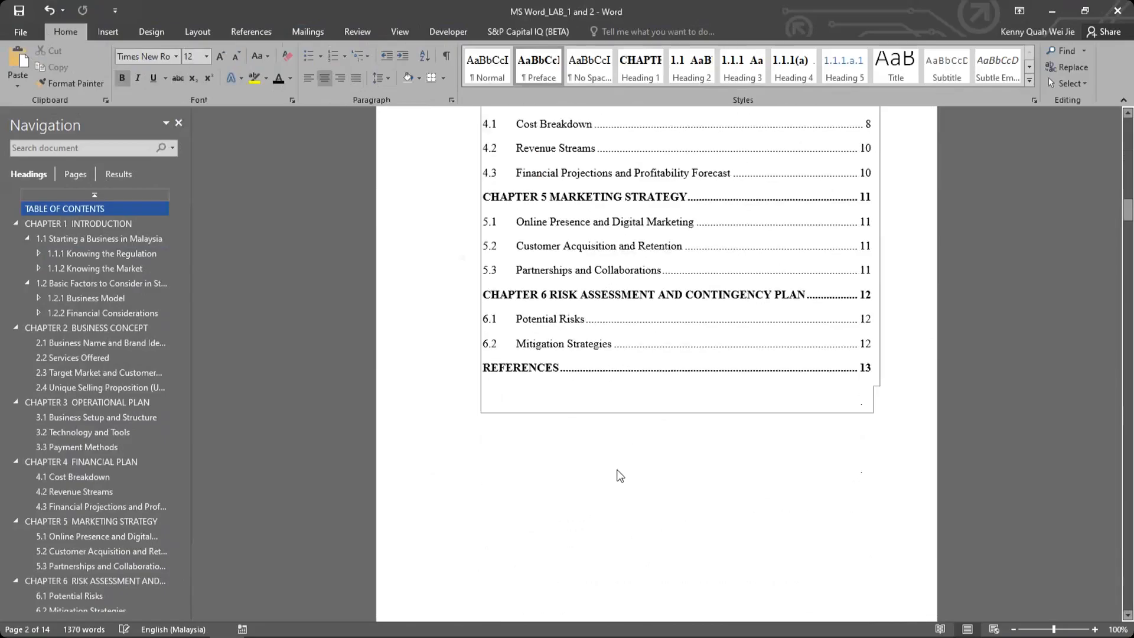
{"action": "left_click", "coordinate": [632, 464]}
{"action": "scroll", "coordinate": [519, 291], "scroll_direction": "down", "scroll_amount": 4}
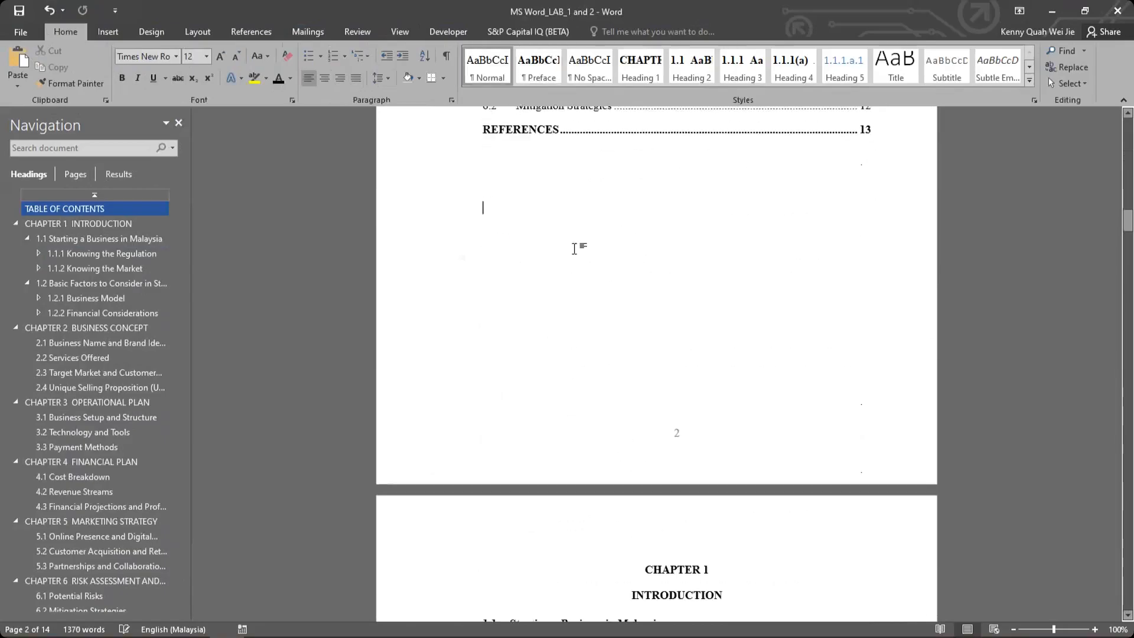
{"action": "scroll", "coordinate": [648, 332], "scroll_direction": "up", "scroll_amount": 9}
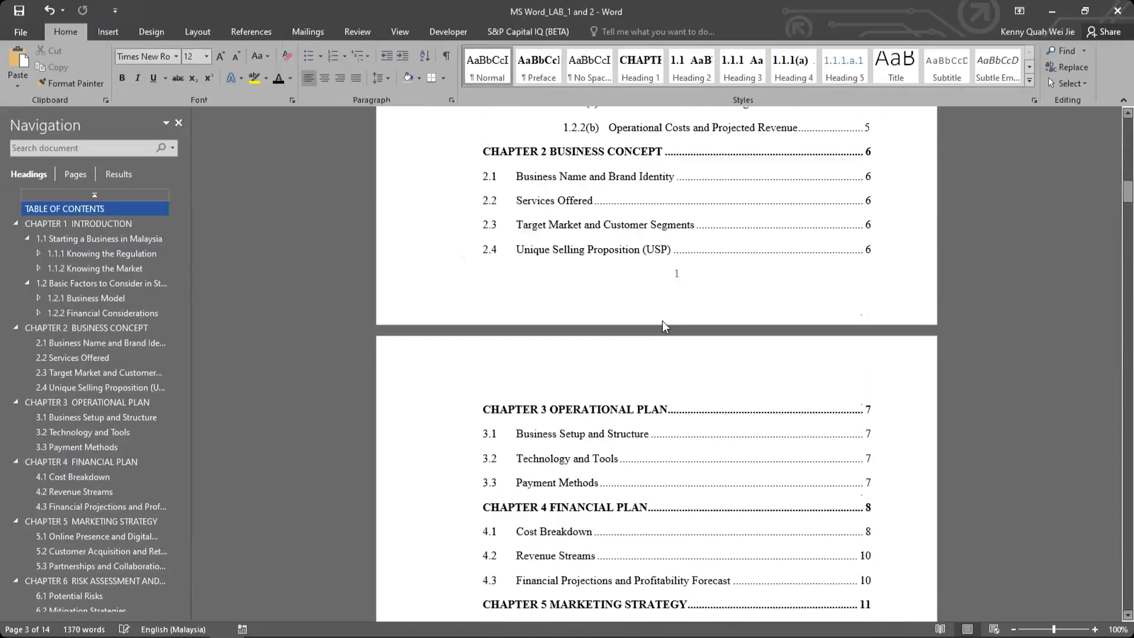
{"action": "scroll", "coordinate": [664, 315], "scroll_direction": "down", "scroll_amount": 7}
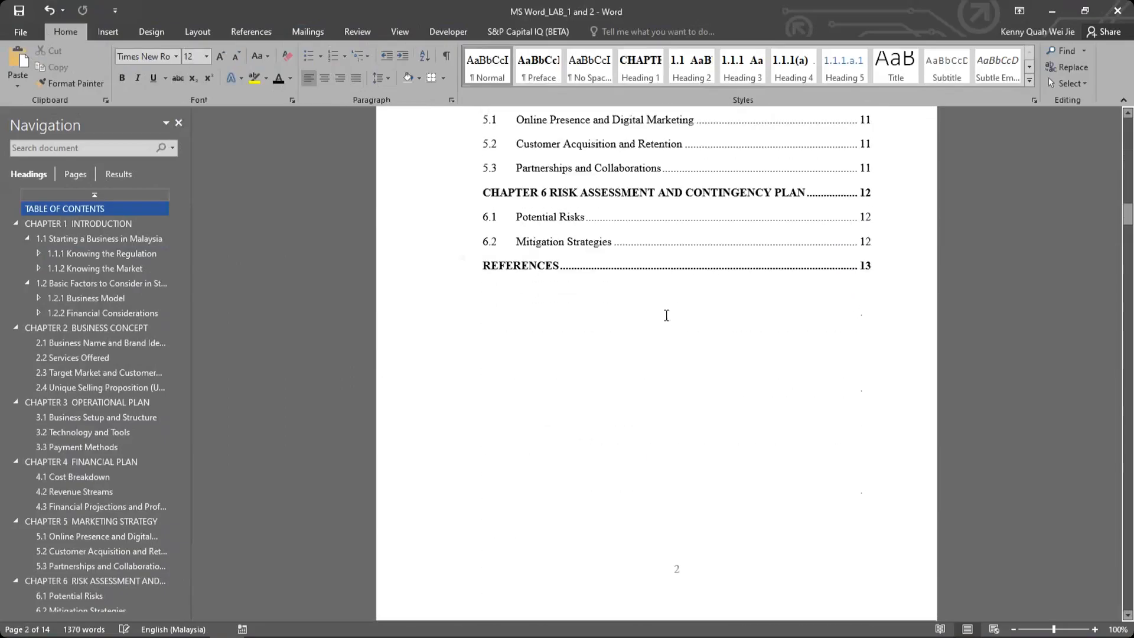
{"action": "scroll", "coordinate": [665, 317], "scroll_direction": "down", "scroll_amount": 13}
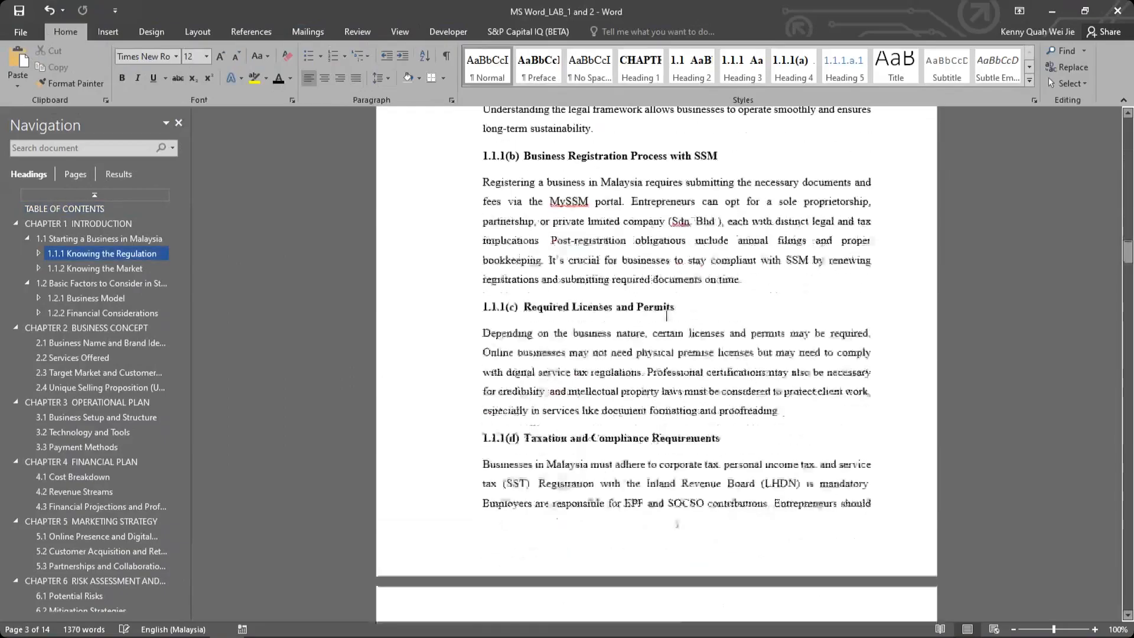
{"action": "scroll", "coordinate": [666, 316], "scroll_direction": "up", "scroll_amount": 11}
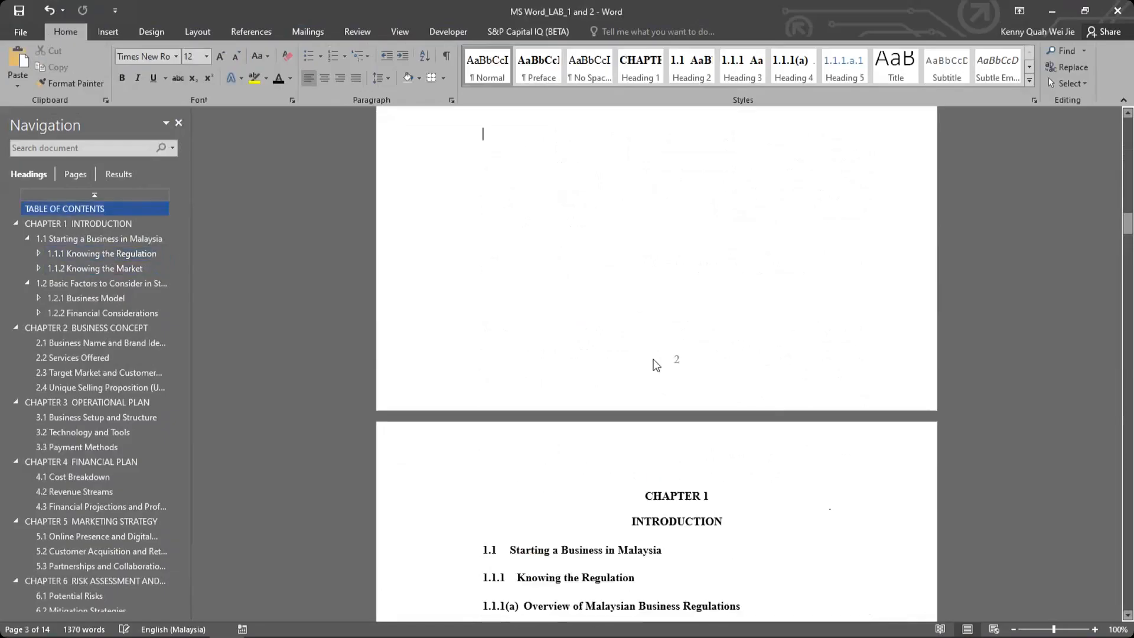
Insert a Next Page section break below the table of contents and remove the extra blank page before Chapter 1.
{"action": "scroll", "coordinate": [682, 356], "scroll_direction": "up", "scroll_amount": 4}
{"action": "scroll", "coordinate": [685, 357], "scroll_direction": "down", "scroll_amount": 2}
{"action": "scroll", "coordinate": [685, 357], "scroll_direction": "down", "scroll_amount": 15}
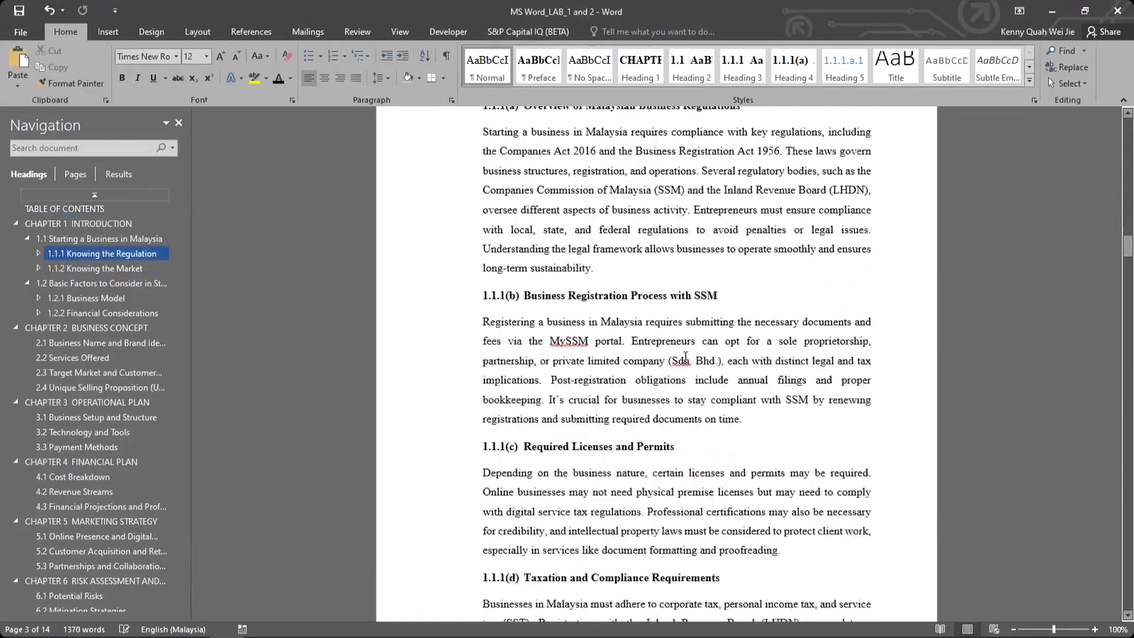
{"action": "scroll", "coordinate": [651, 357], "scroll_direction": "up", "scroll_amount": 8}
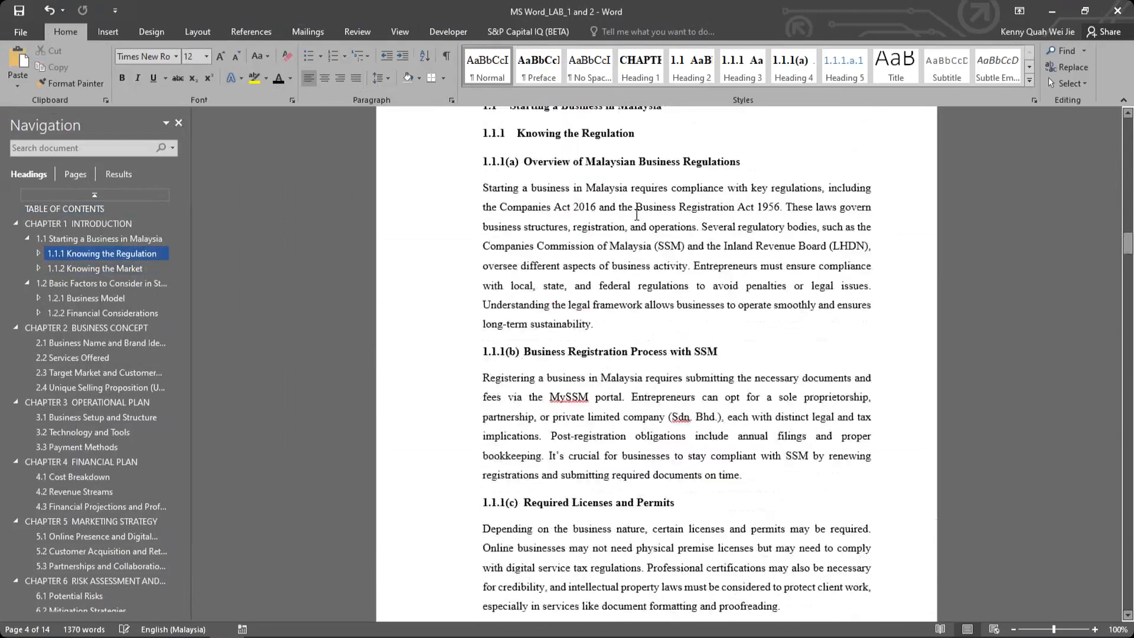
{"action": "scroll", "coordinate": [352, 266], "scroll_direction": "up", "scroll_amount": 5}
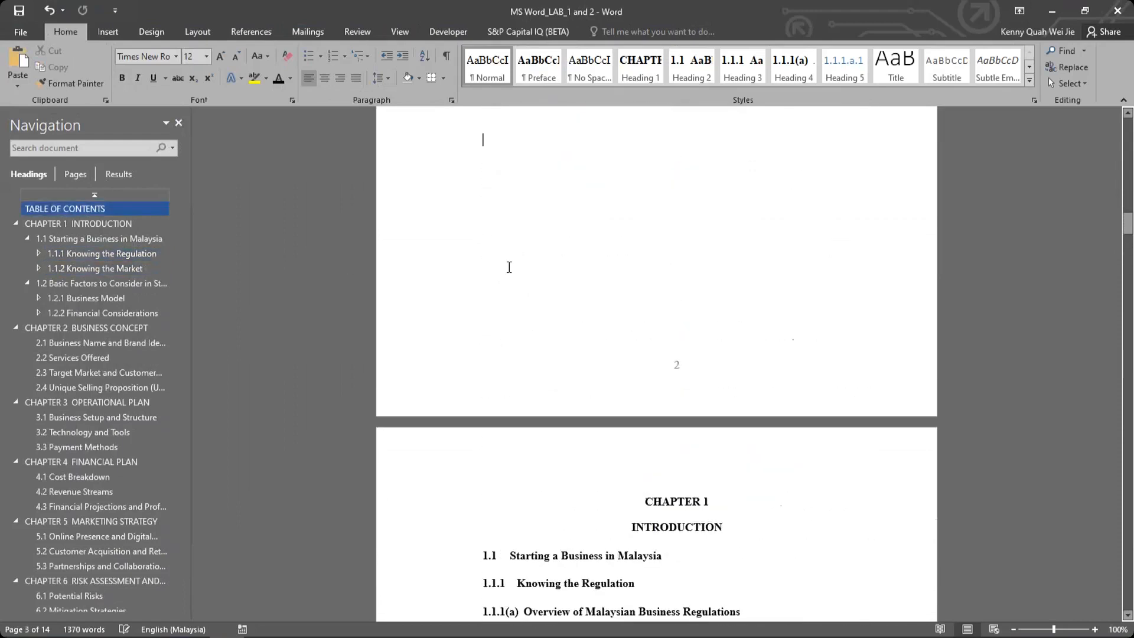
{"action": "scroll", "coordinate": [509, 267], "scroll_direction": "up", "scroll_amount": 3}
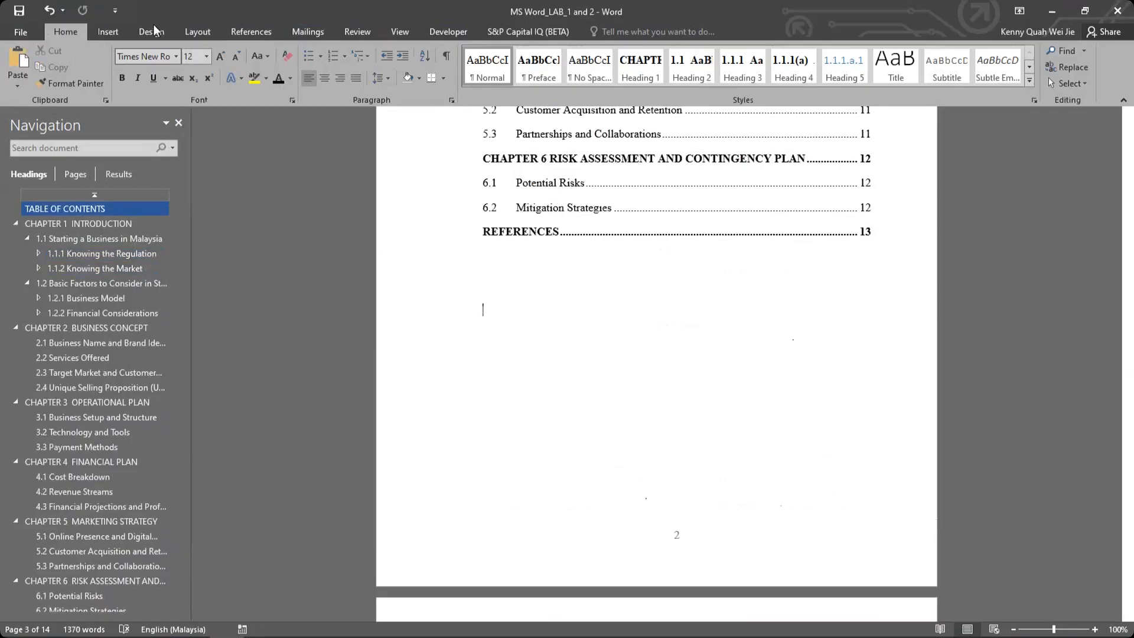
{"action": "left_click", "coordinate": [212, 33]}
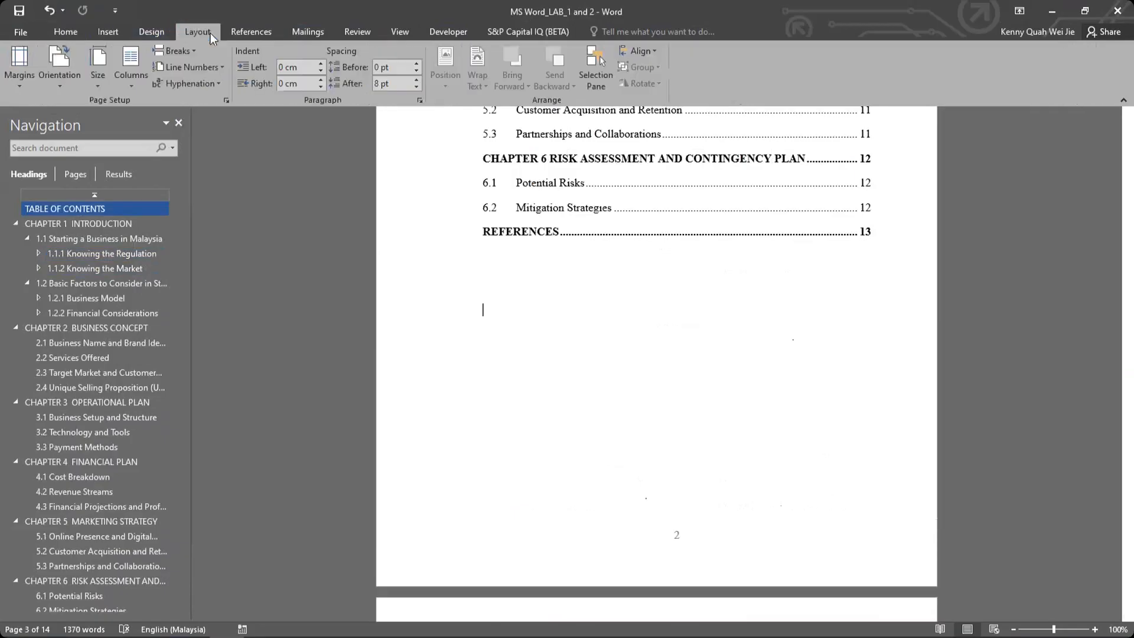
{"action": "left_click", "coordinate": [178, 50]}
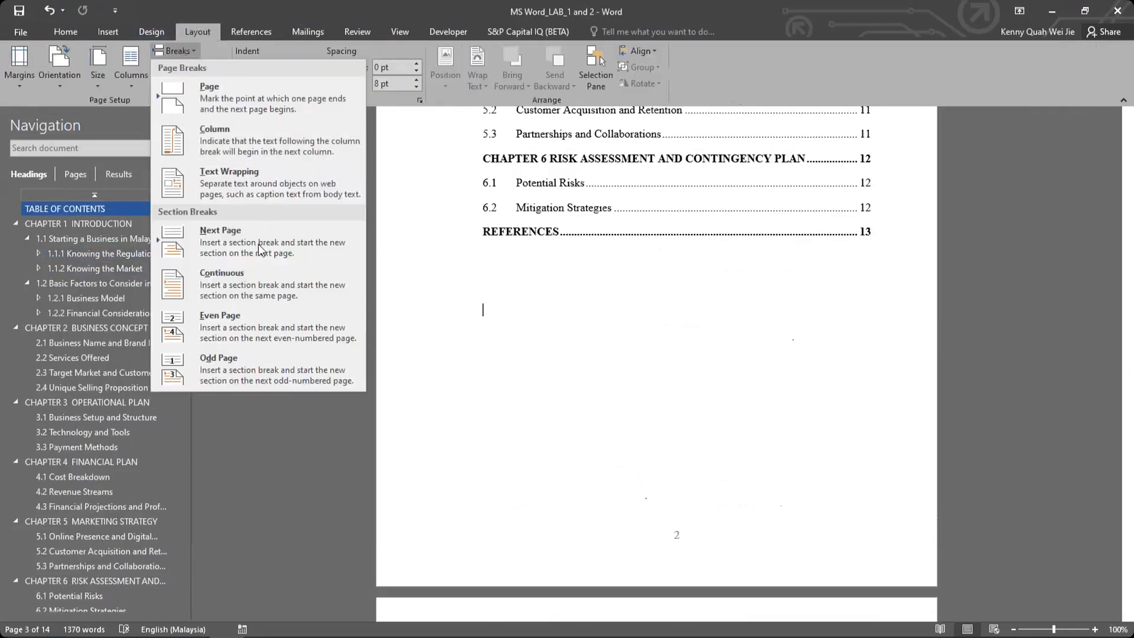
{"action": "left_click", "coordinate": [195, 241]}
{"action": "scroll", "coordinate": [565, 353], "scroll_direction": "down", "scroll_amount": 5}
{"action": "key", "text": "Delete"}
{"action": "scroll", "coordinate": [580, 310], "scroll_direction": "up", "scroll_amount": 2}
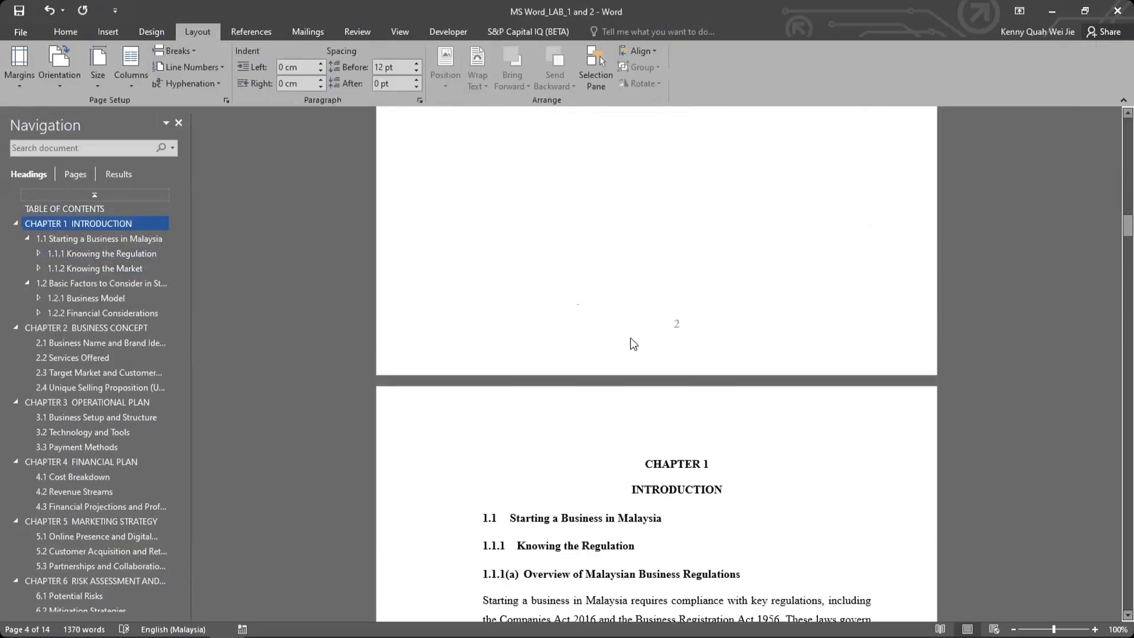
Undo the blank page removal before Chapter 1, check the page layout, and redo the removal.
{"action": "key", "text": "ctrl+z"}
{"action": "key", "text": "ctrl+z"}
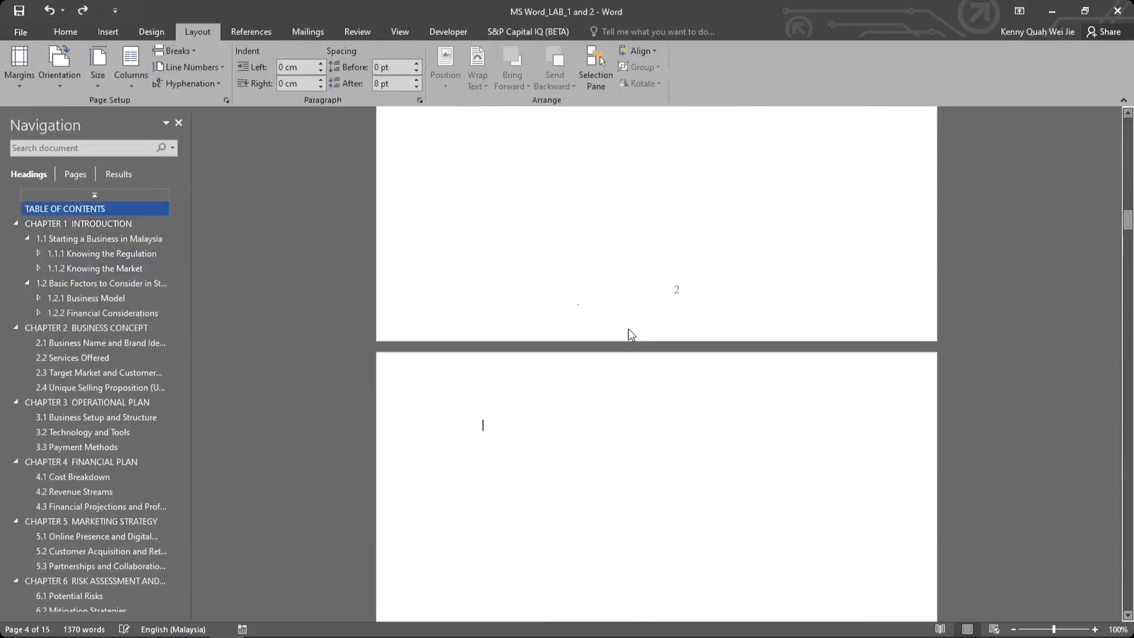
{"action": "scroll", "coordinate": [630, 334], "scroll_direction": "down", "scroll_amount": 10}
{"action": "scroll", "coordinate": [633, 337], "scroll_direction": "up", "scroll_amount": 6}
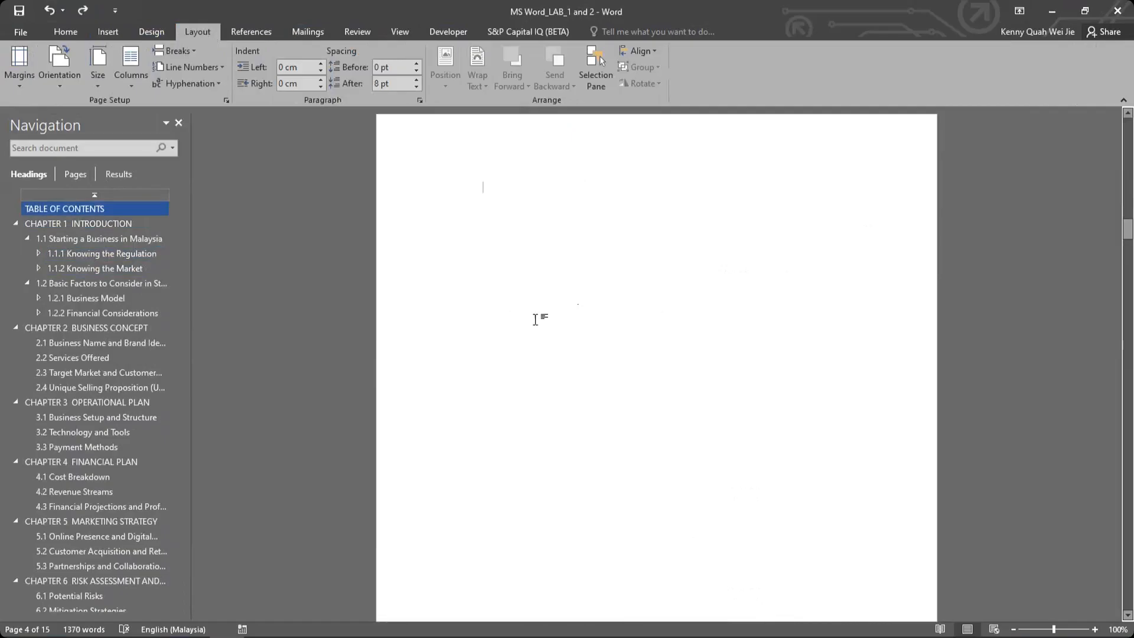
{"action": "key", "text": "ctrl+y"}
{"action": "key", "text": "ctrl+y"}
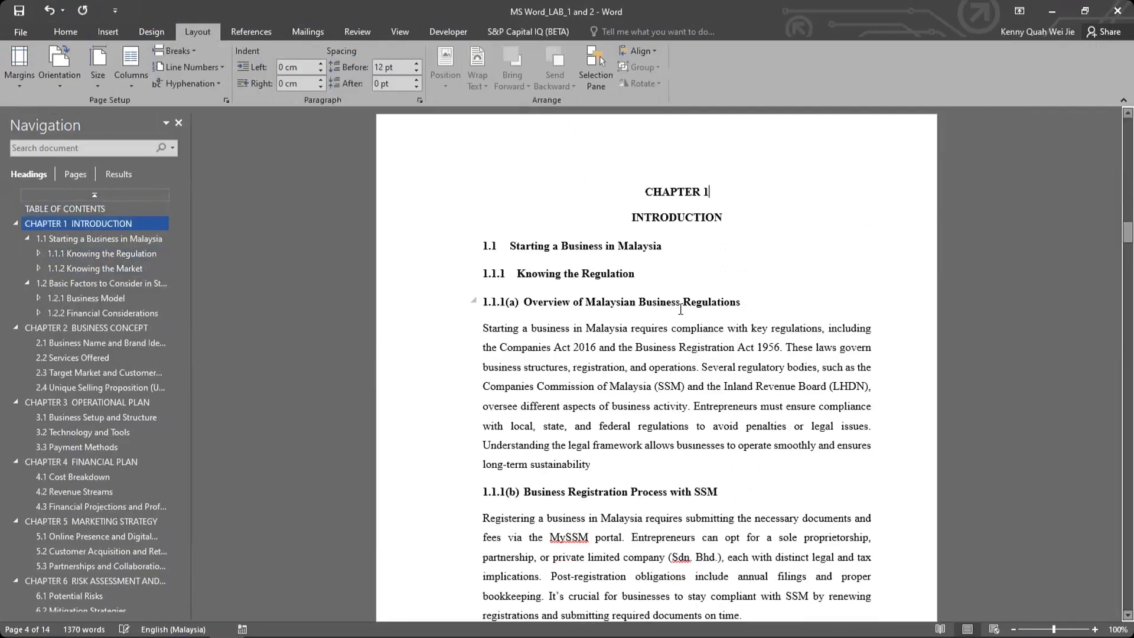
Change the page number format in section 2's footer to i, ii, iii and exit footer editing.
{"action": "scroll", "coordinate": [676, 355], "scroll_direction": "up", "scroll_amount": 4}
{"action": "scroll", "coordinate": [675, 373], "scroll_direction": "up", "scroll_amount": 1}
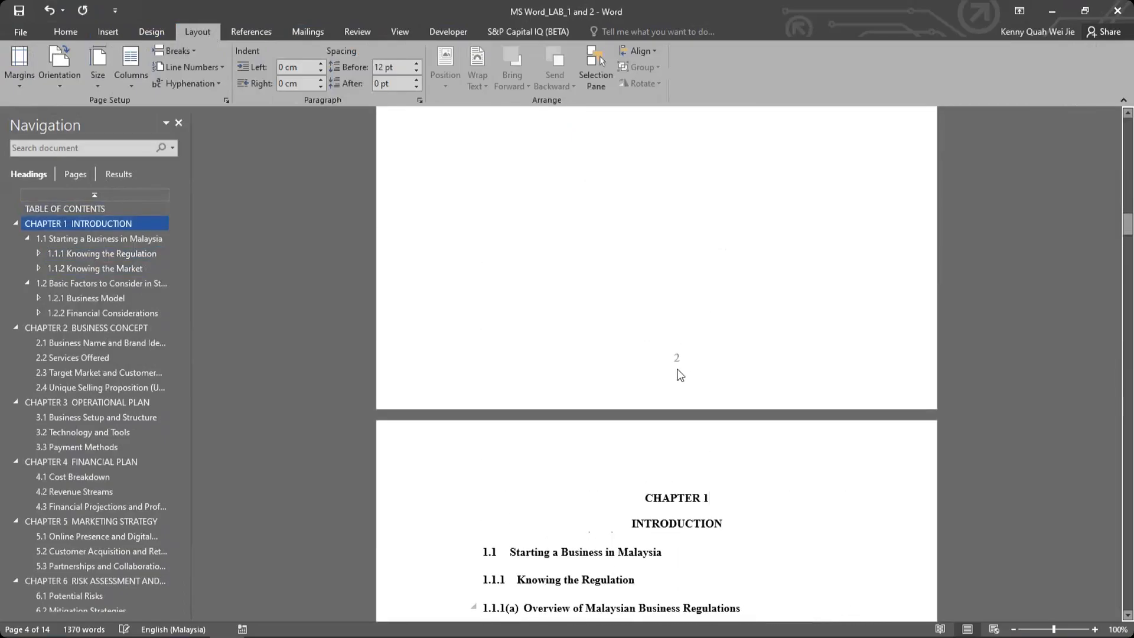
{"action": "double_click", "coordinate": [675, 381]}
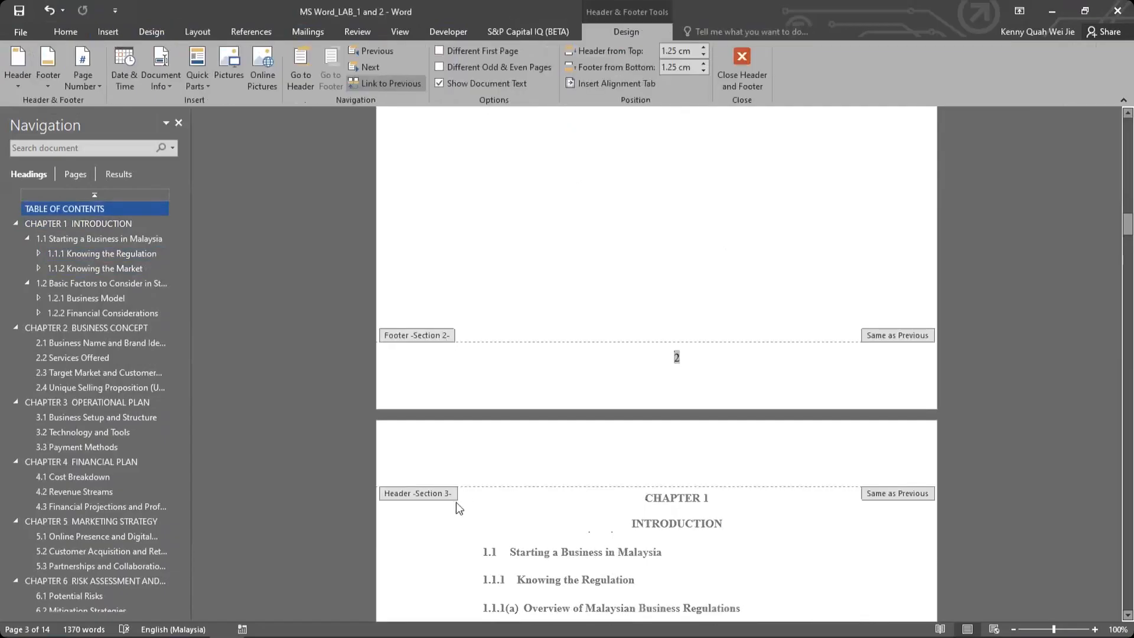
{"action": "scroll", "coordinate": [656, 378], "scroll_direction": "up", "scroll_amount": 12}
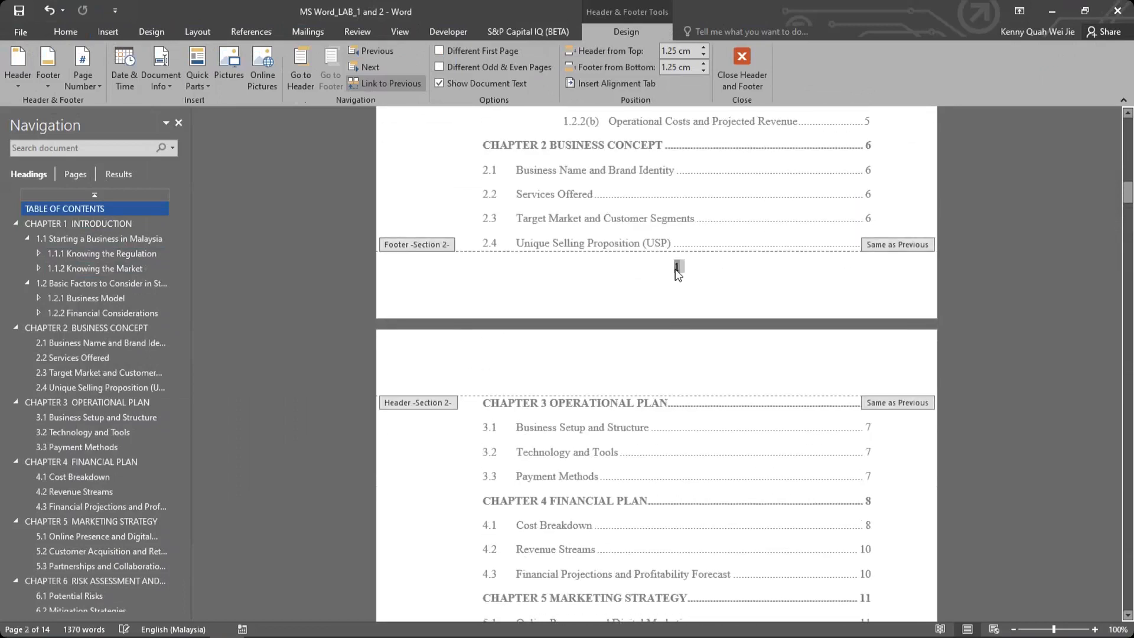
{"action": "double_click", "coordinate": [677, 268]}
{"action": "right_click", "coordinate": [677, 270]}
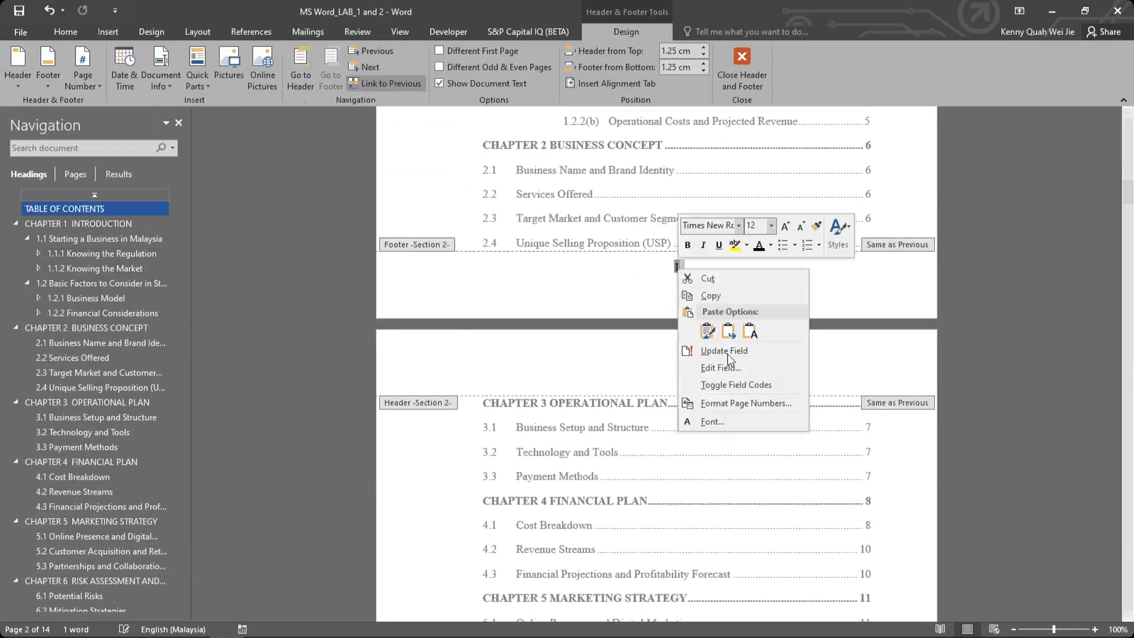
{"action": "left_click", "coordinate": [726, 404]}
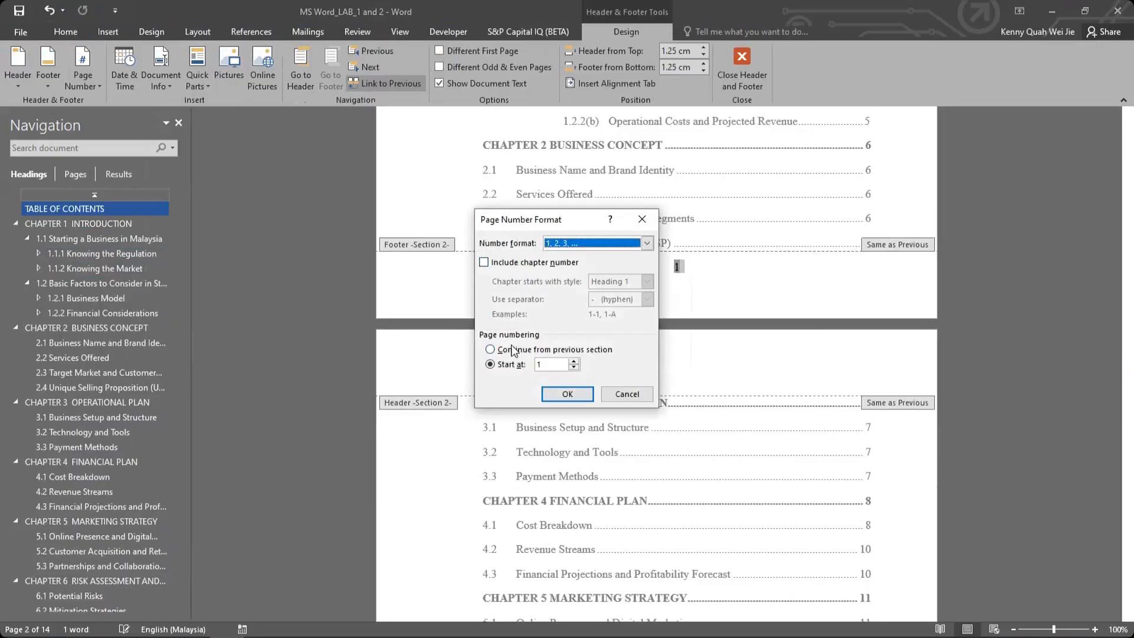
{"action": "left_click", "coordinate": [558, 242]}
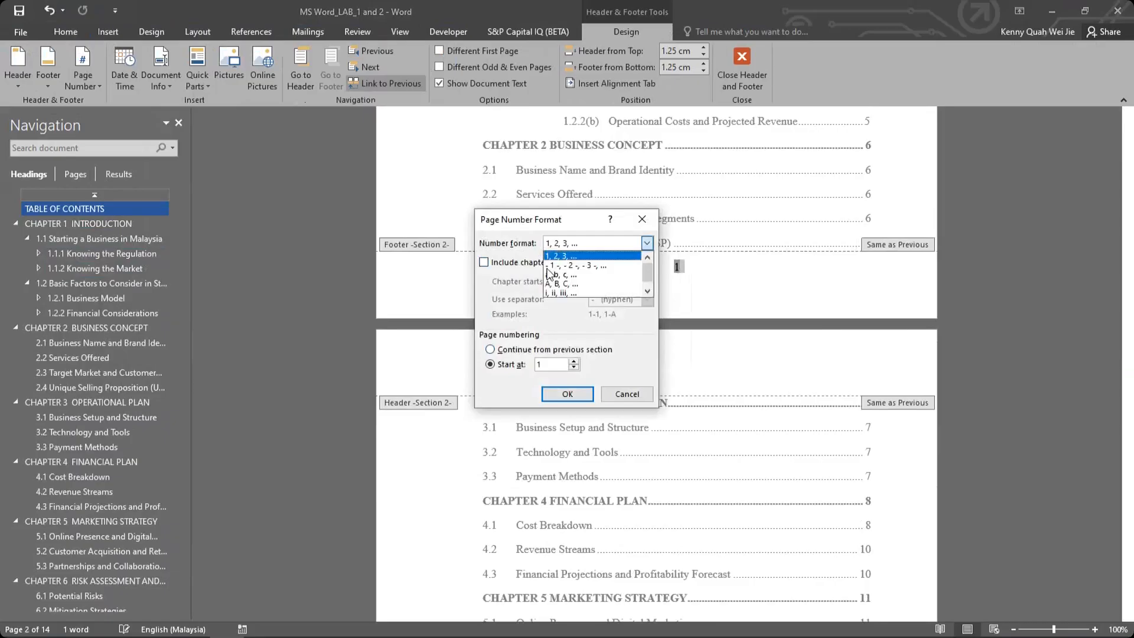
{"action": "left_click", "coordinate": [566, 292]}
{"action": "left_click", "coordinate": [567, 394]}
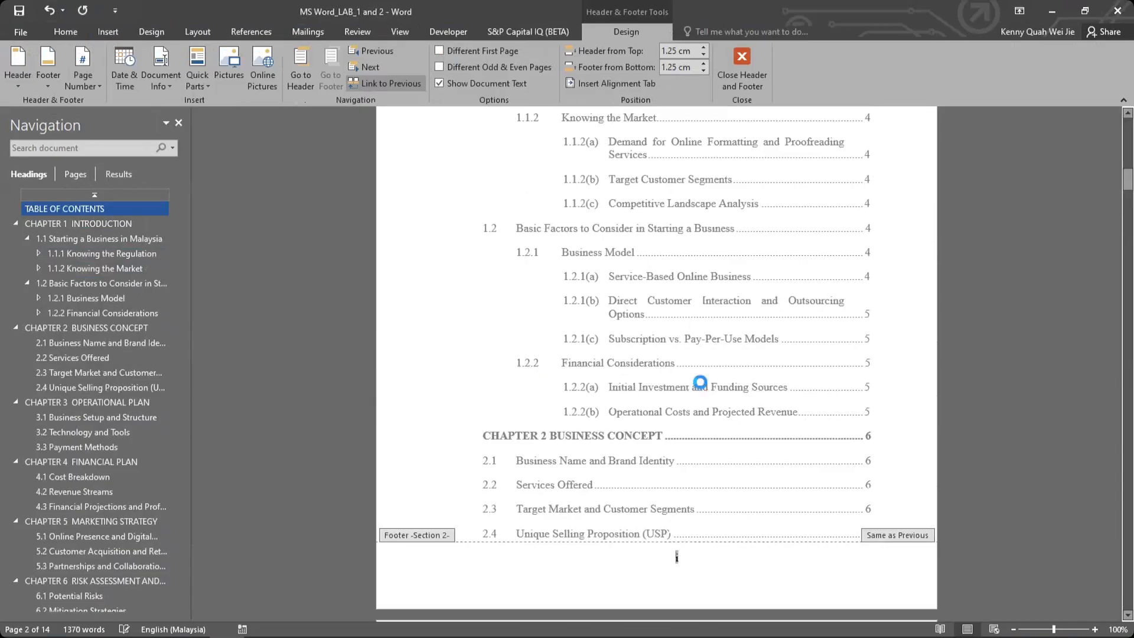
{"action": "double_click", "coordinate": [700, 382]}
Examine the footer page numbers from the contents pages through the chapters to the landscape cost table page.
{"action": "scroll", "coordinate": [696, 449], "scroll_direction": "down", "scroll_amount": 5}
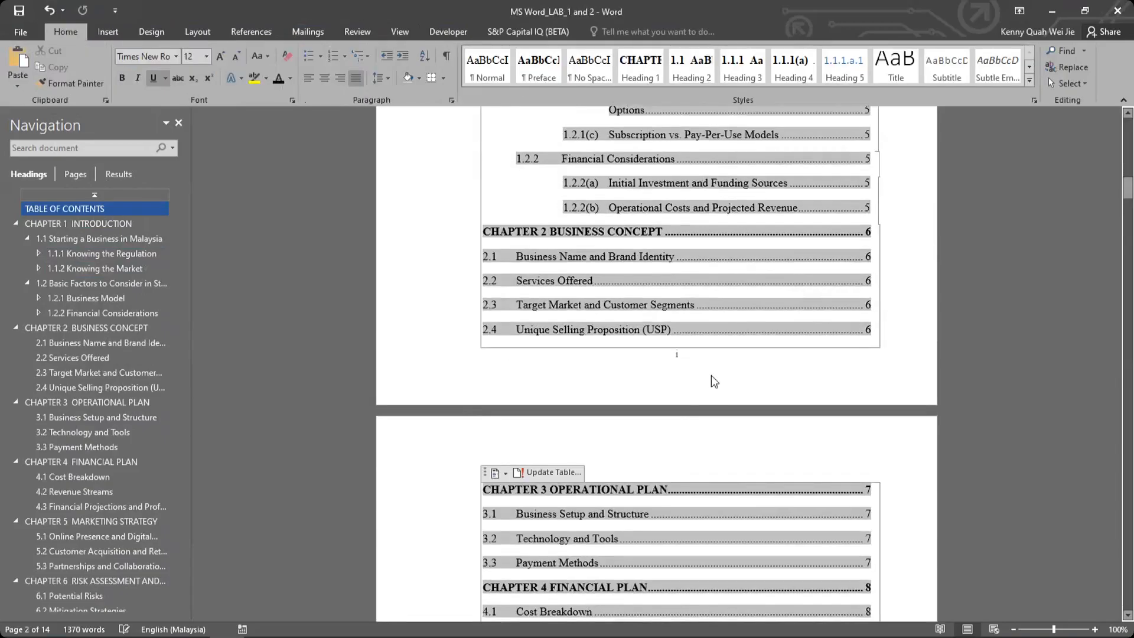
{"action": "scroll", "coordinate": [691, 438], "scroll_direction": "down", "scroll_amount": 3}
{"action": "scroll", "coordinate": [689, 442], "scroll_direction": "down", "scroll_amount": 15}
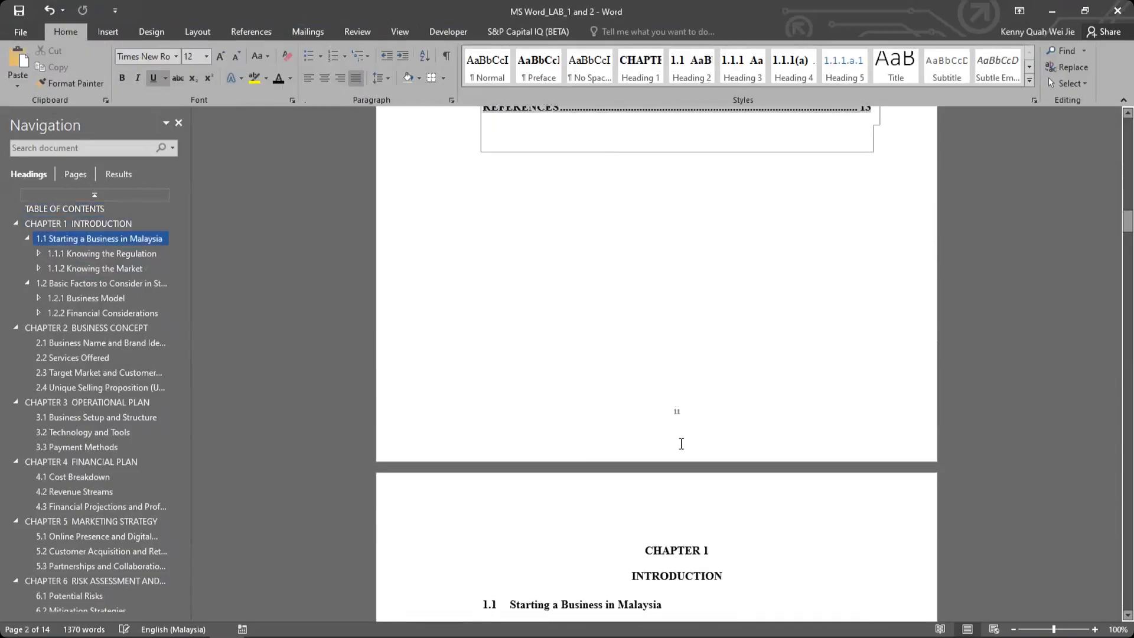
{"action": "scroll", "coordinate": [681, 442], "scroll_direction": "down", "scroll_amount": 10}
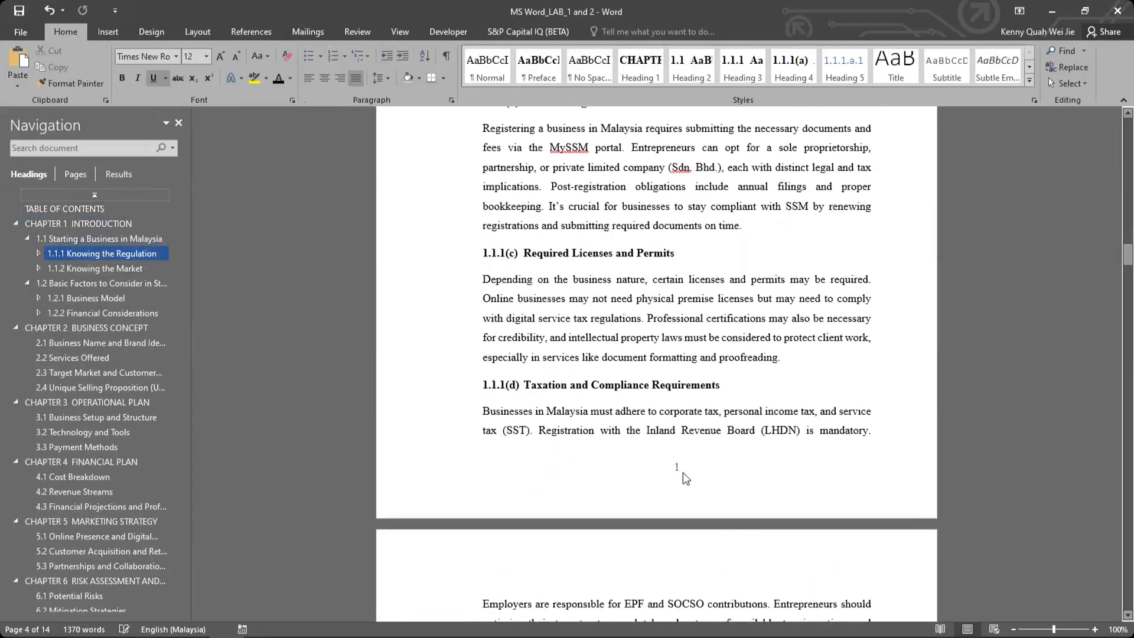
{"action": "scroll", "coordinate": [682, 472], "scroll_direction": "down", "scroll_amount": 20}
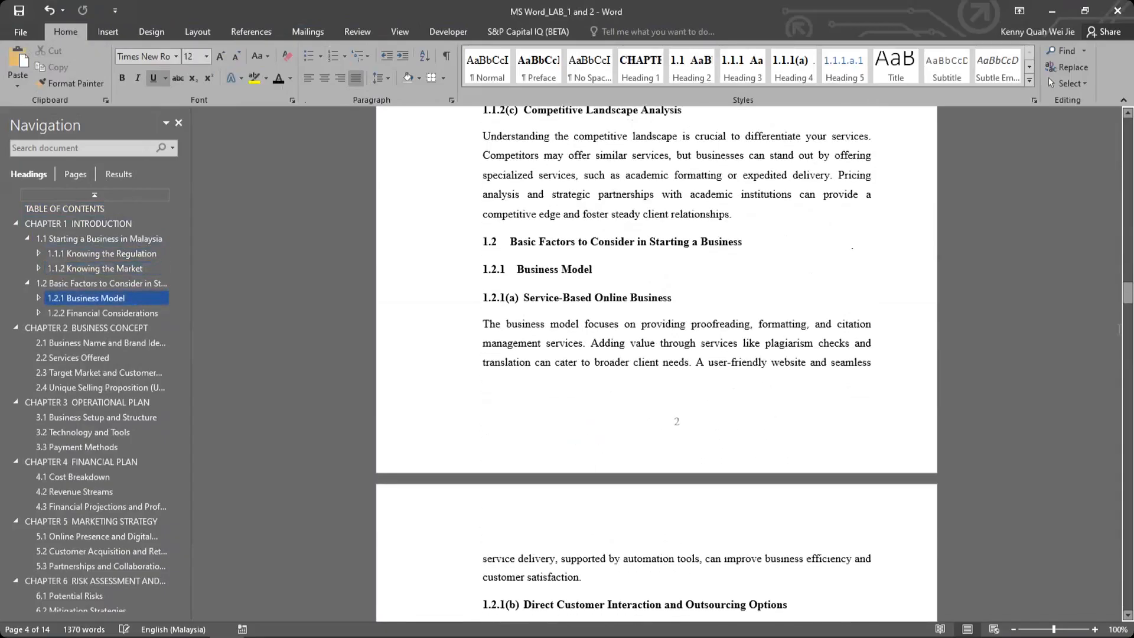
{"action": "left_click_drag", "start_coordinate": [1127, 296], "coordinate": [1127, 447]}
{"action": "scroll", "coordinate": [662, 280], "scroll_direction": "down", "scroll_amount": 10}
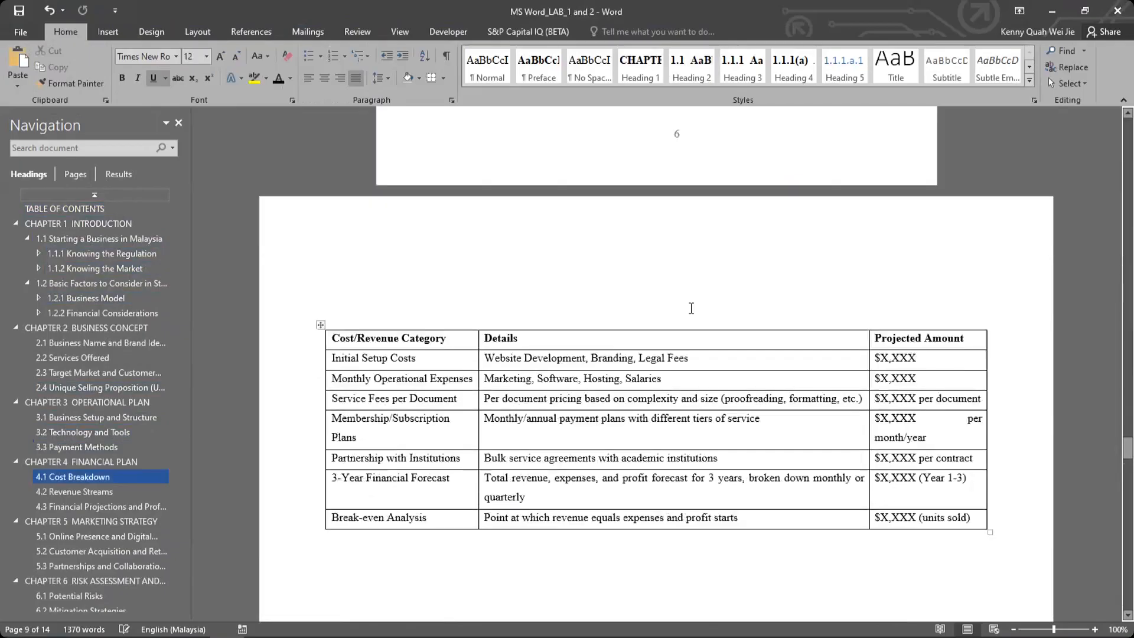
{"action": "scroll", "coordinate": [654, 330], "scroll_direction": "up", "scroll_amount": 8}
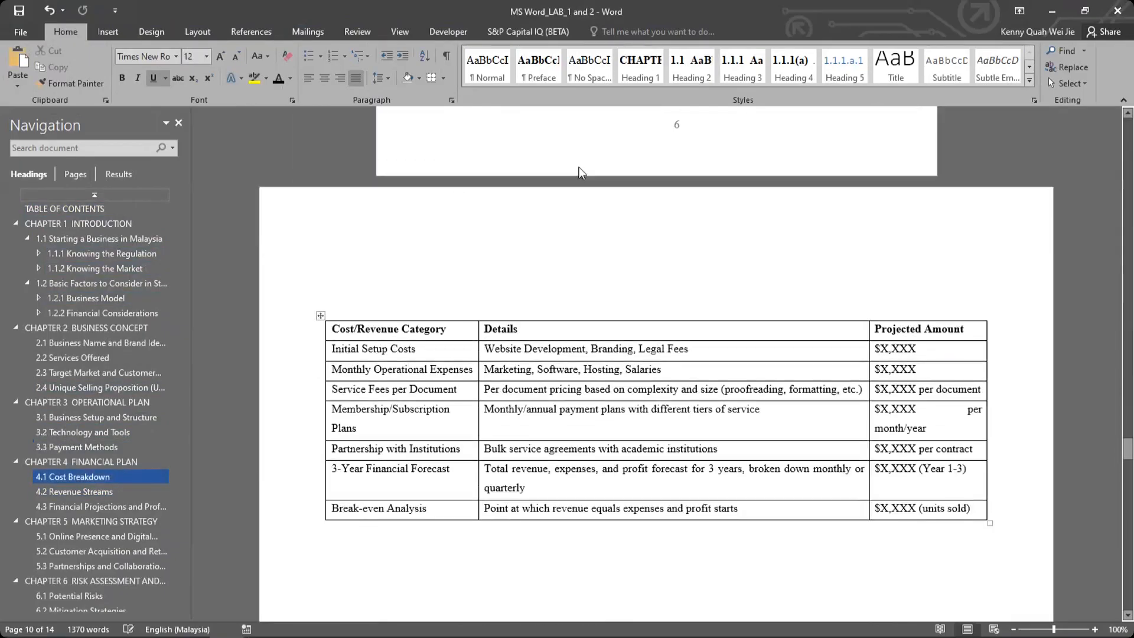
Open the footers around the landscape cost table, compare the numbering of sections 3 to 5, and exit footer editing.
{"action": "double_click", "coordinate": [578, 161]}
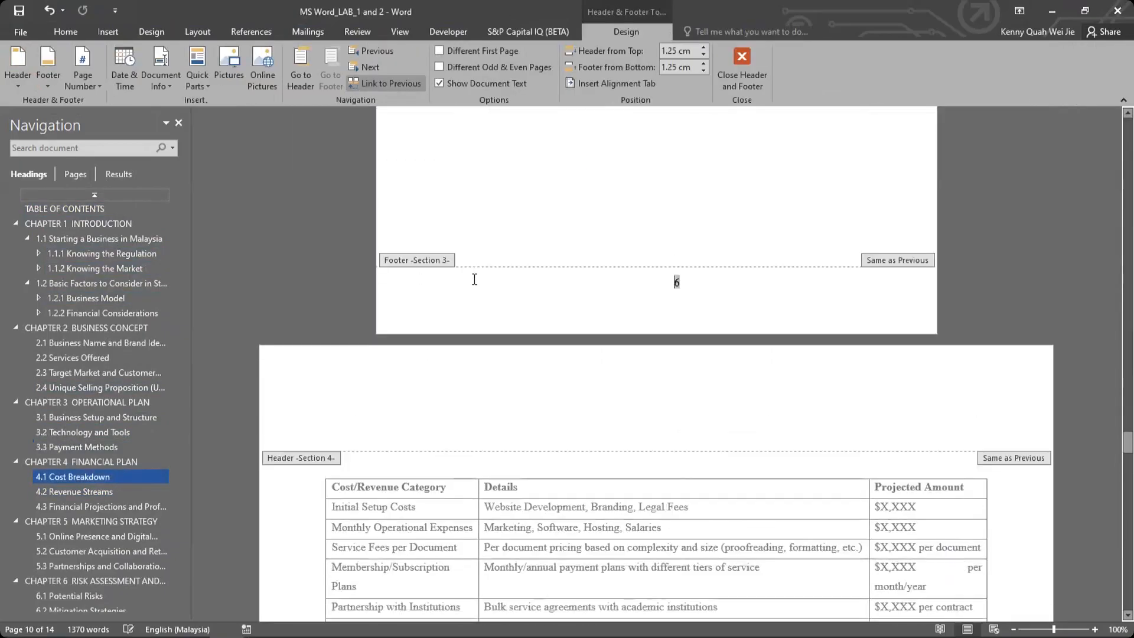
{"action": "scroll", "coordinate": [704, 279], "scroll_direction": "down", "scroll_amount": 16}
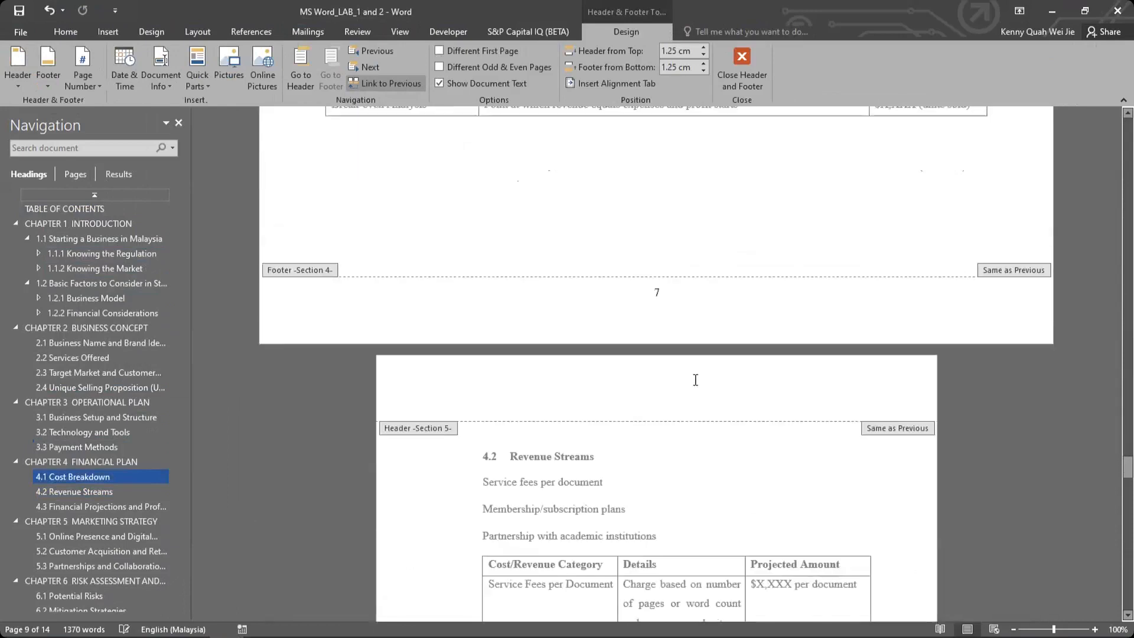
{"action": "scroll", "coordinate": [983, 366], "scroll_direction": "down", "scroll_amount": 6}
{"action": "mouse_move", "coordinate": [1127, 475]}
{"action": "left_mouse_down"}
{"action": "mouse_move", "coordinate": [1128, 596]}
{"action": "mouse_move", "coordinate": [1127, 154]}
{"action": "left_mouse_up"}
{"action": "double_click", "coordinate": [863, 467]}
Update the entire table of contents, refreshing both its entries and page numbers.
{"action": "scroll", "coordinate": [534, 446], "scroll_direction": "down", "scroll_amount": 3}
{"action": "left_click", "coordinate": [554, 386]}
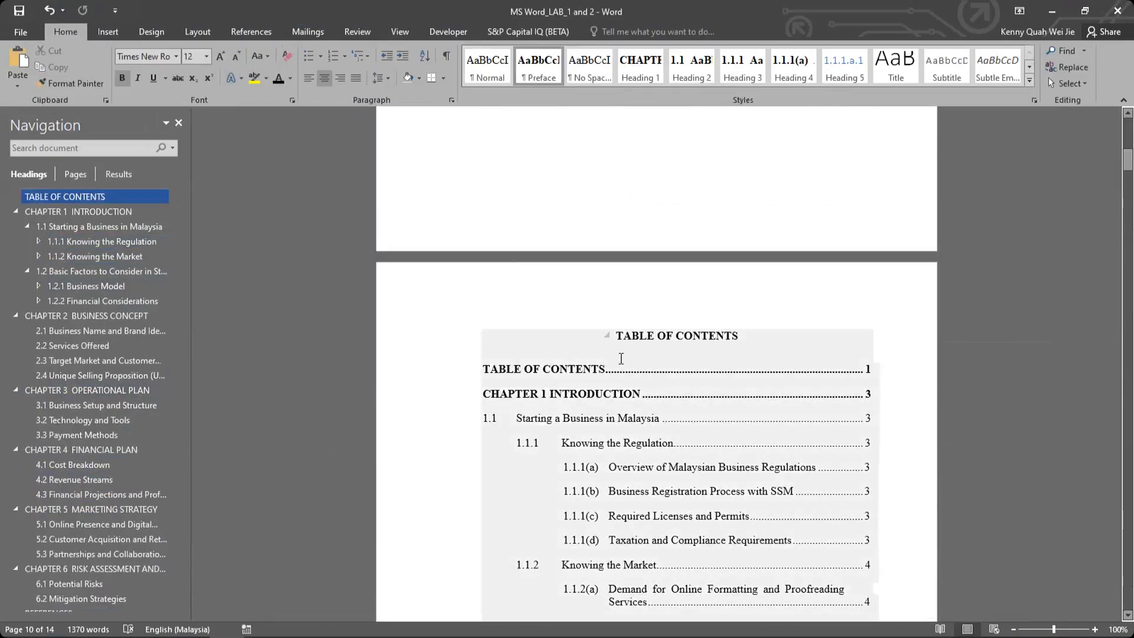
{"action": "left_click", "coordinate": [621, 359]}
{"action": "left_click", "coordinate": [541, 322]}
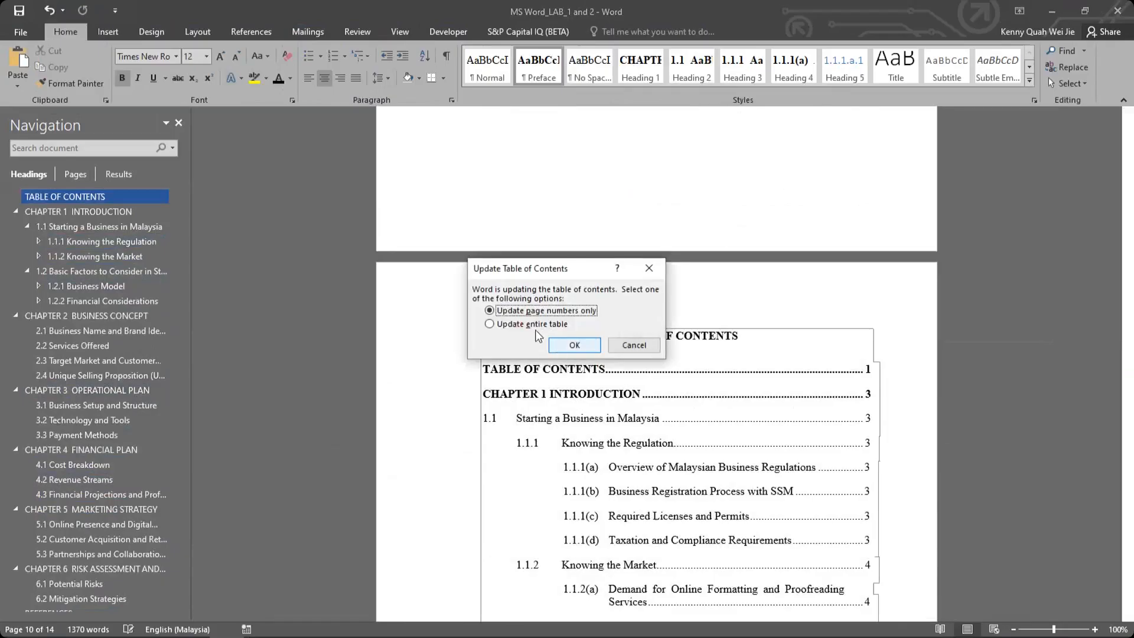
{"action": "left_click", "coordinate": [534, 324]}
{"action": "left_click", "coordinate": [572, 345]}
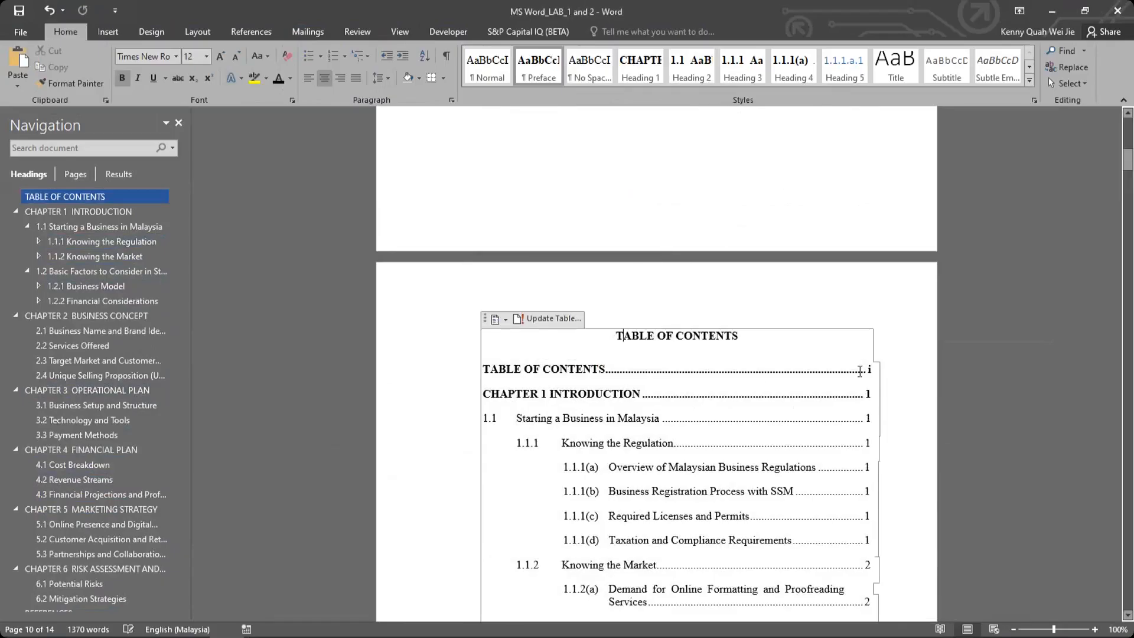
Review the cover page and the page numbers listed in the updated table of contents.
{"action": "scroll", "coordinate": [723, 302], "scroll_direction": "down", "scroll_amount": 3}
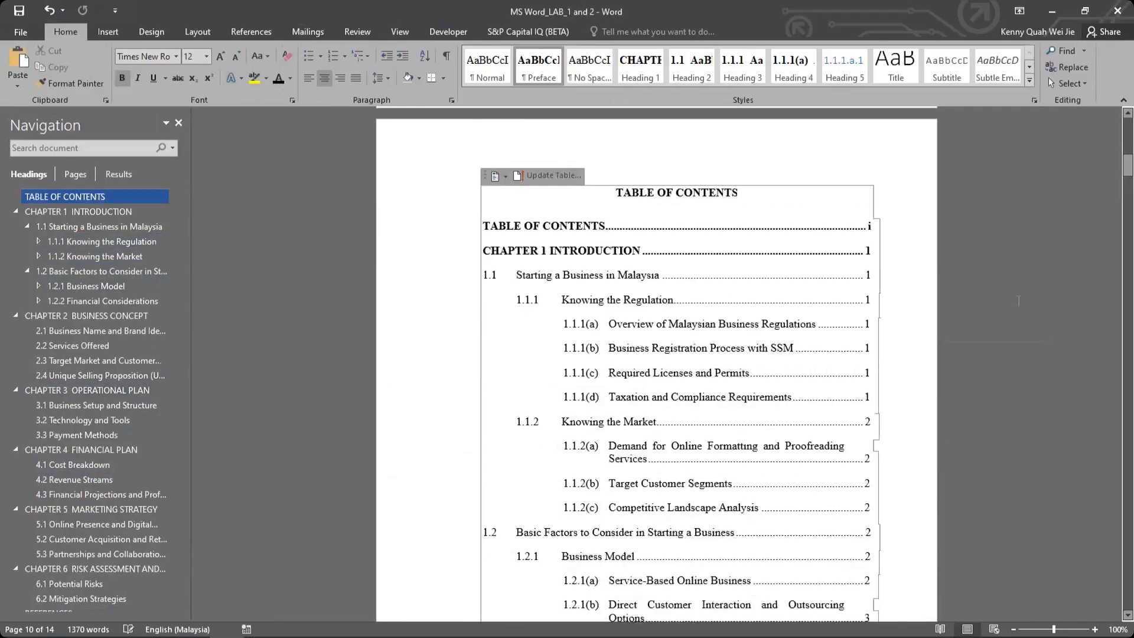
{"action": "left_click_drag", "start_coordinate": [1127, 174], "coordinate": [1129, 132]}
{"action": "left_click_drag", "start_coordinate": [1130, 176], "coordinate": [1117, 118]}
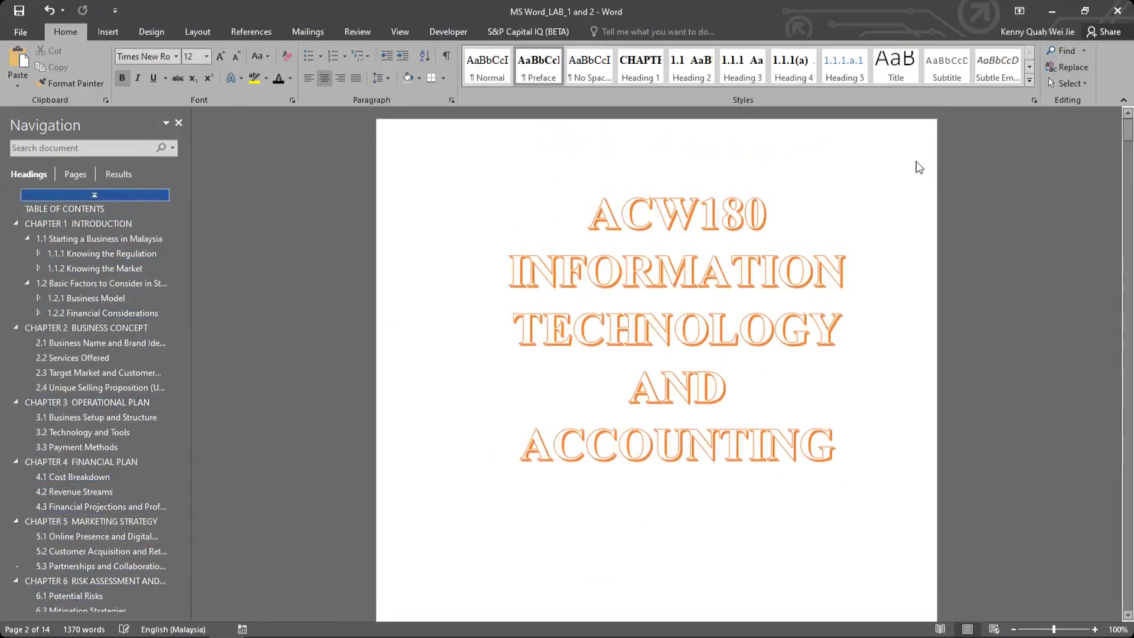
{"action": "left_click", "coordinate": [914, 160]}
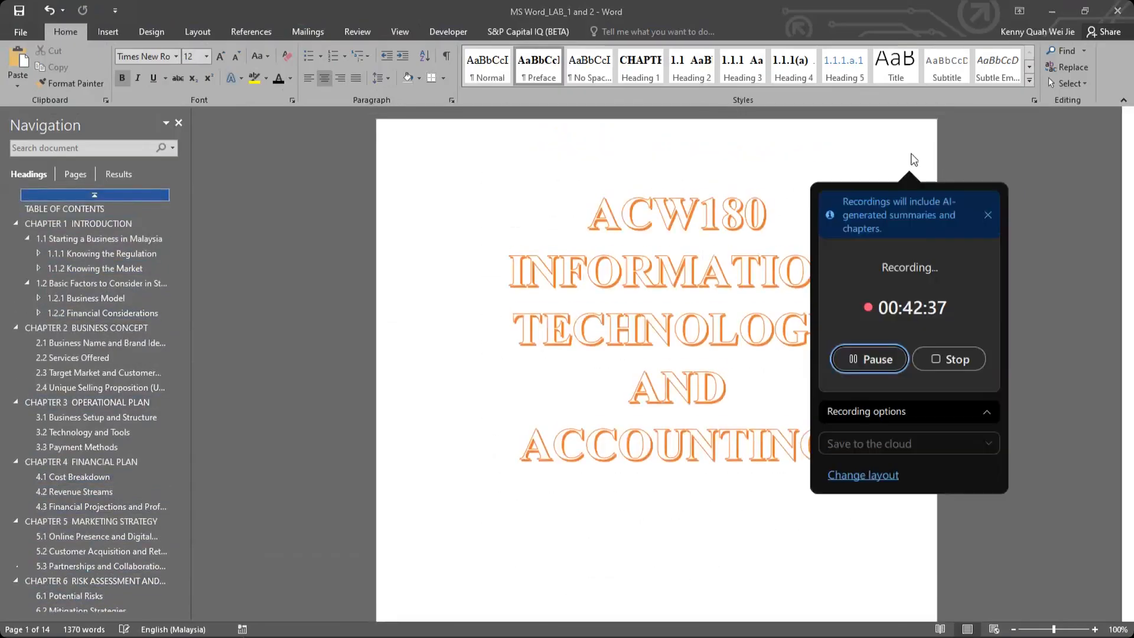
{"action": "left_click", "coordinate": [736, 283]}
{"action": "left_click_drag", "start_coordinate": [1128, 139], "coordinate": [1126, 173]}
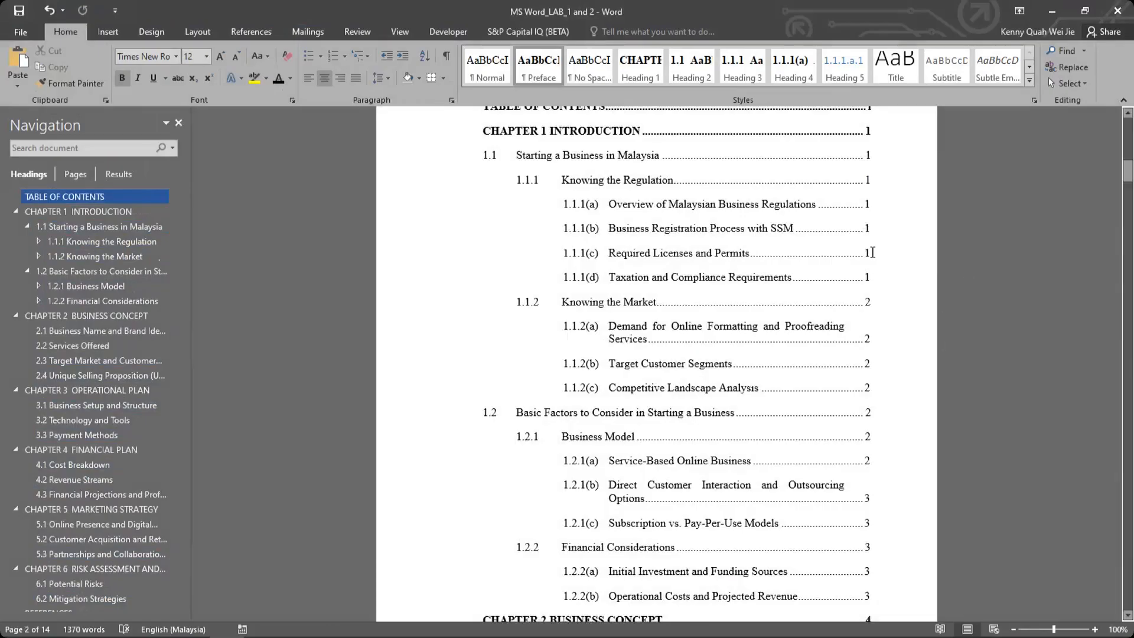
{"action": "left_click", "coordinate": [840, 237]}
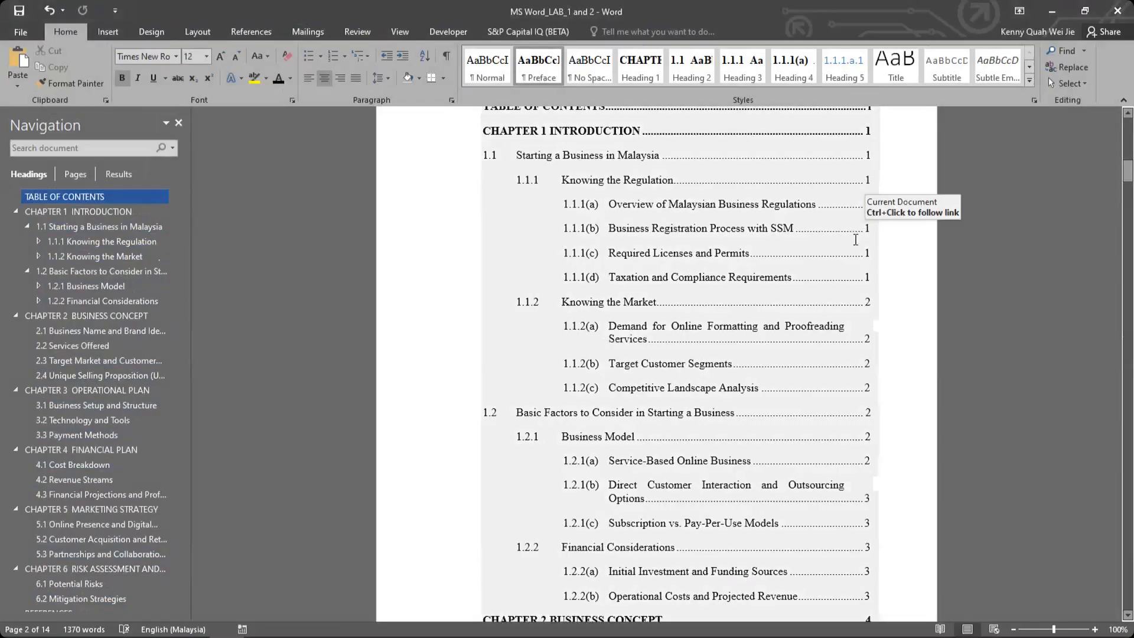